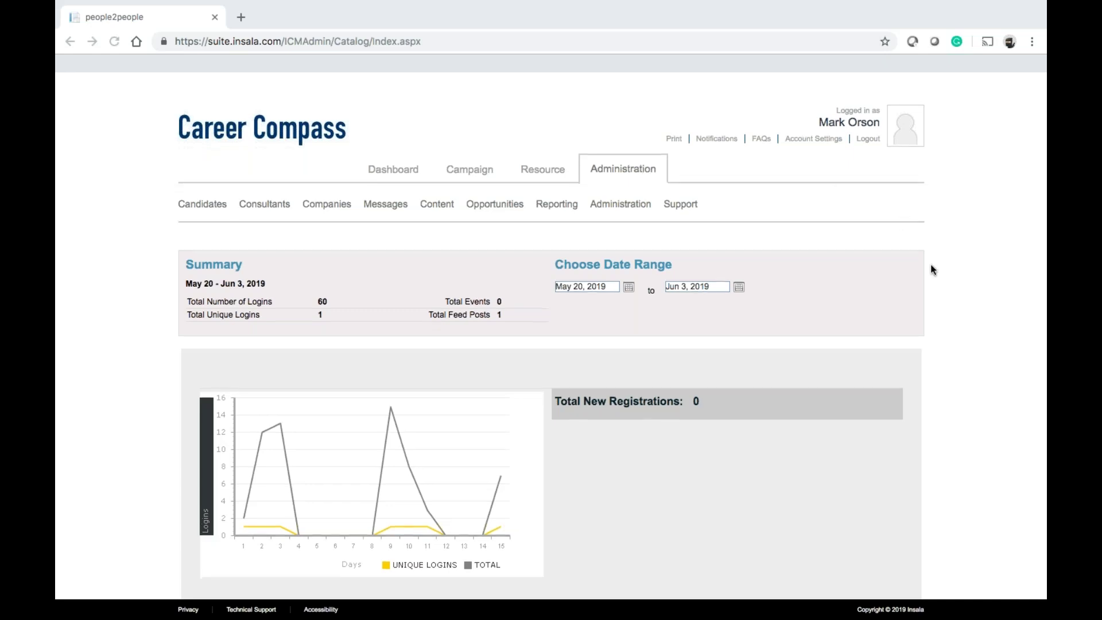
# Scroll through the Administration overview, then switch to the Dashboard tab
pyautogui.scroll(-2, 930, 267)
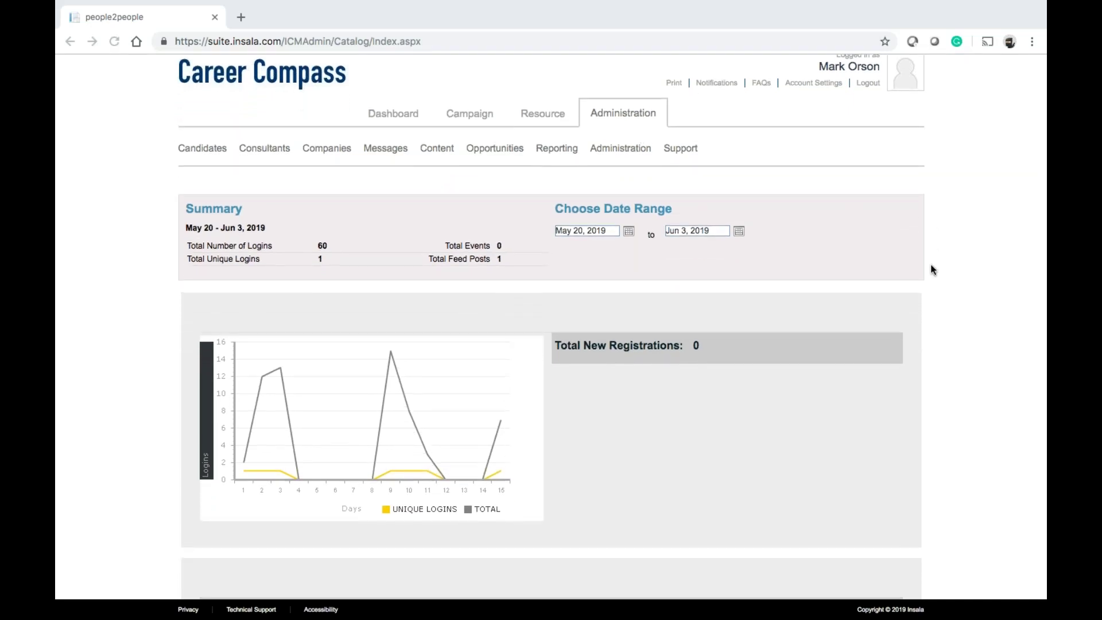
pyautogui.scroll(1, 931, 266)
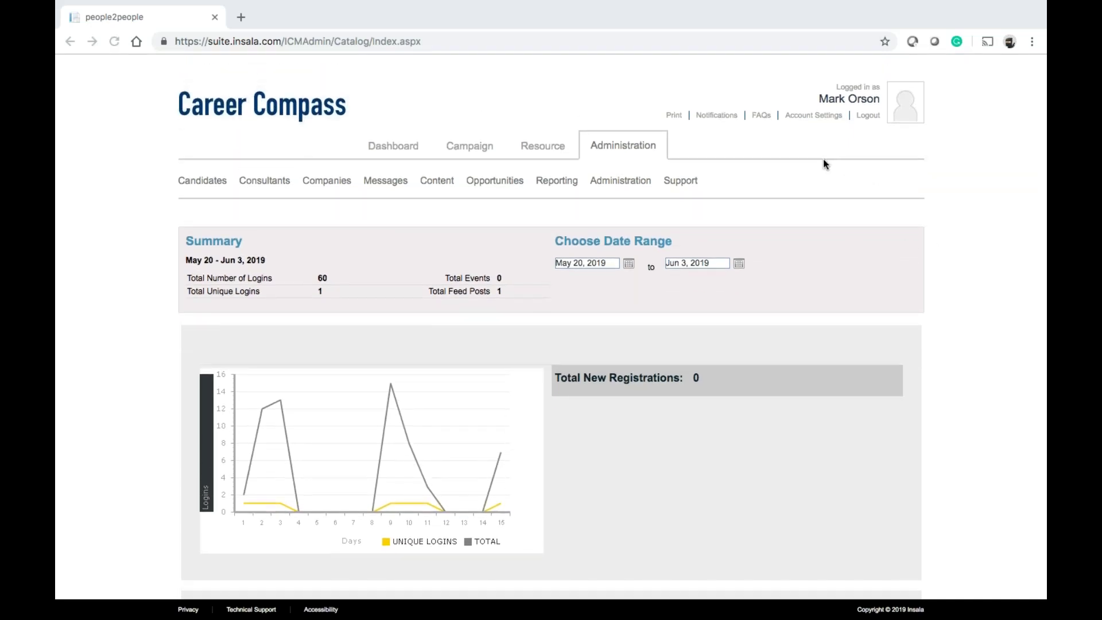
pyautogui.scroll(-1, 554, 229)
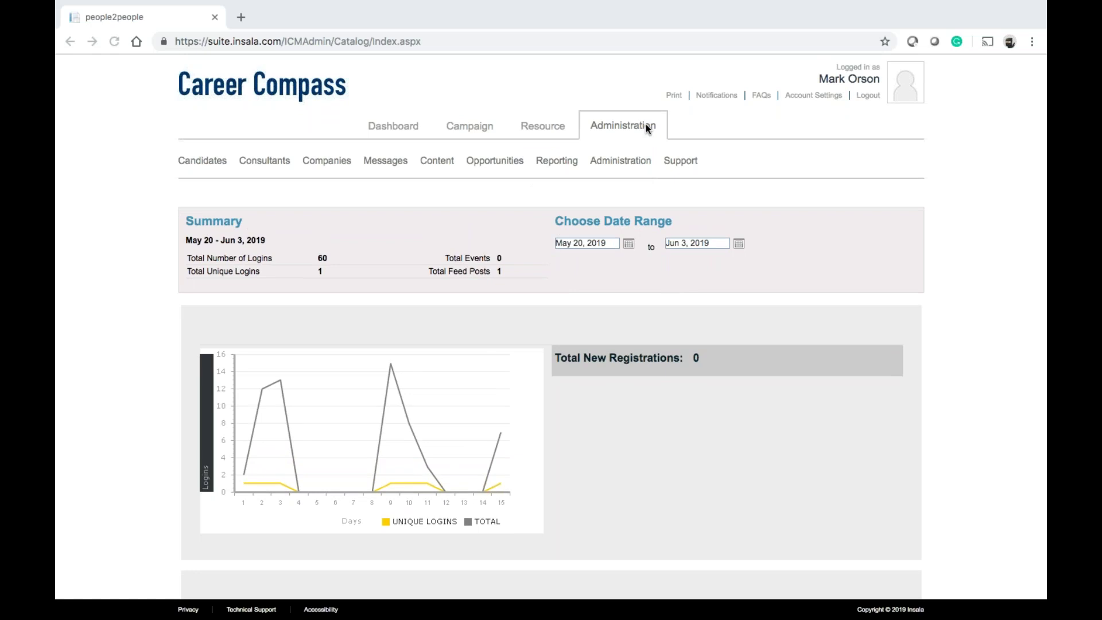
pyautogui.click(392, 128)
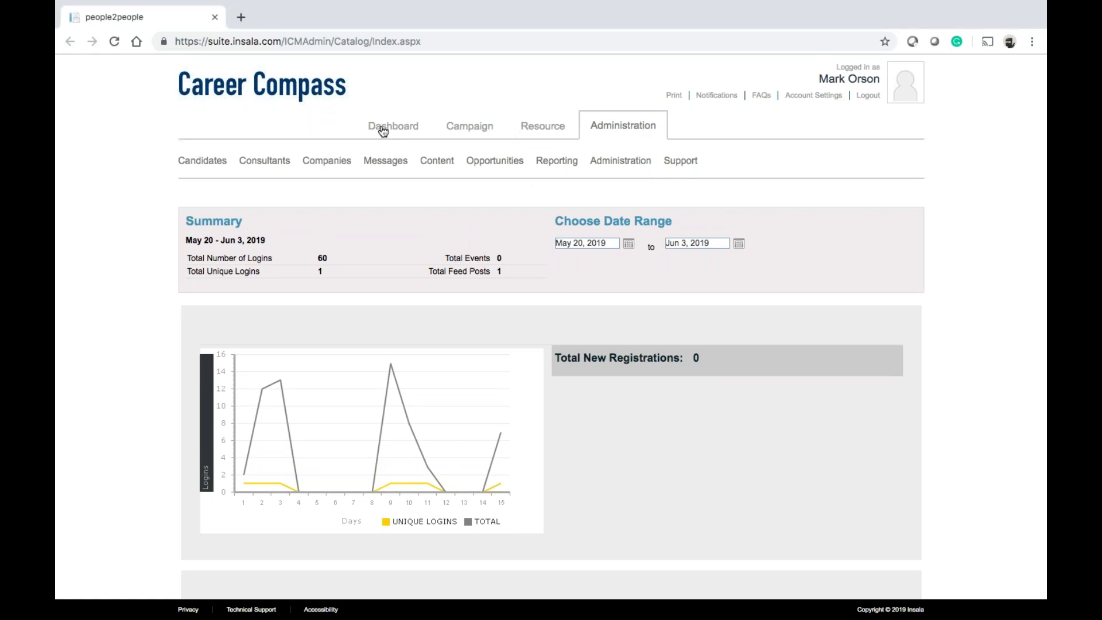
pyautogui.click(383, 131)
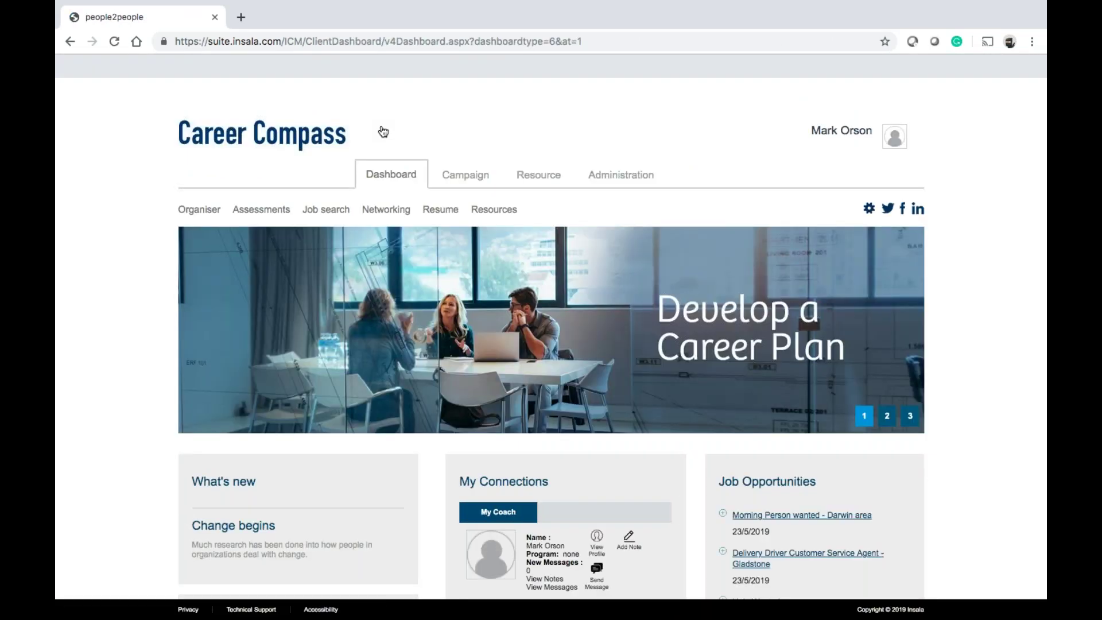
# Scroll through the dashboard panels, then return to the Administration tab
pyautogui.scroll(-8, 383, 131)
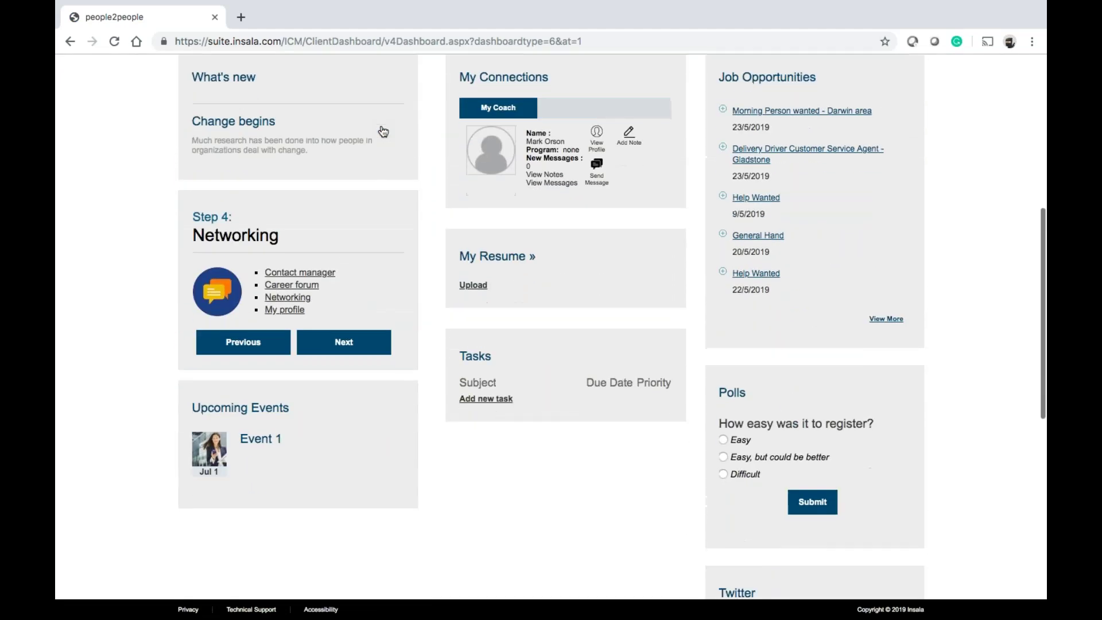
pyautogui.scroll(-4, 383, 131)
pyautogui.scroll(9, 383, 131)
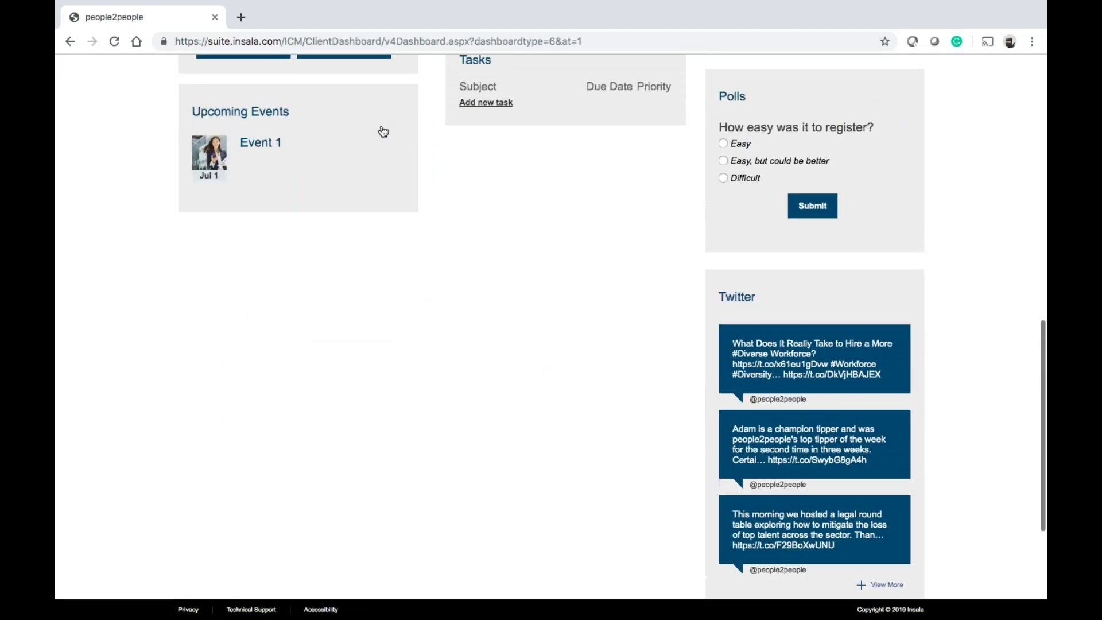
pyautogui.scroll(4, 384, 131)
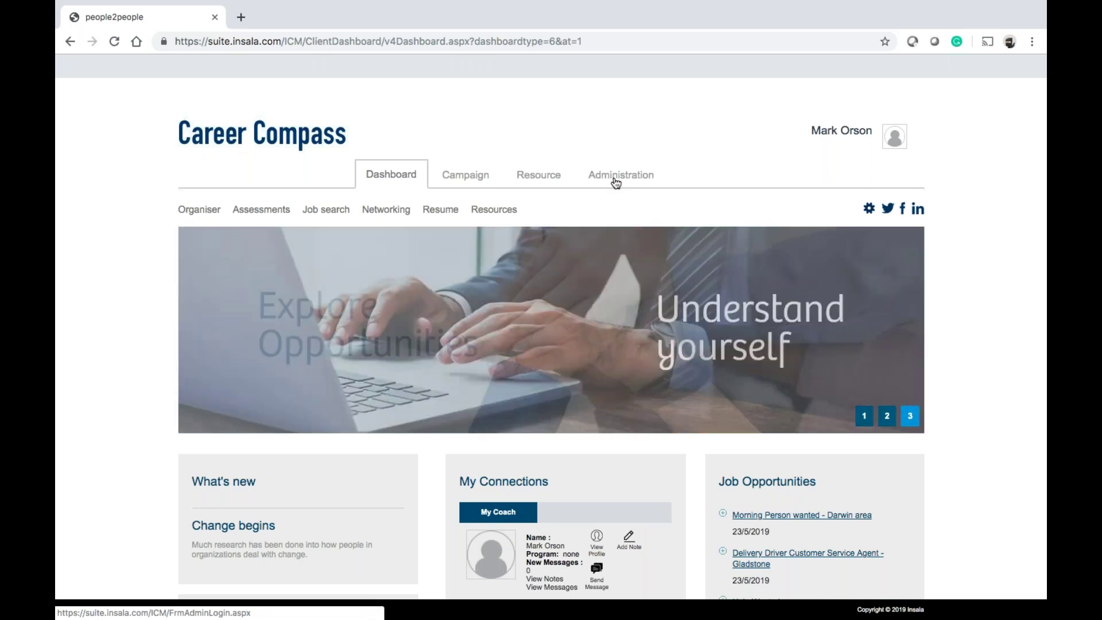
pyautogui.click(616, 183)
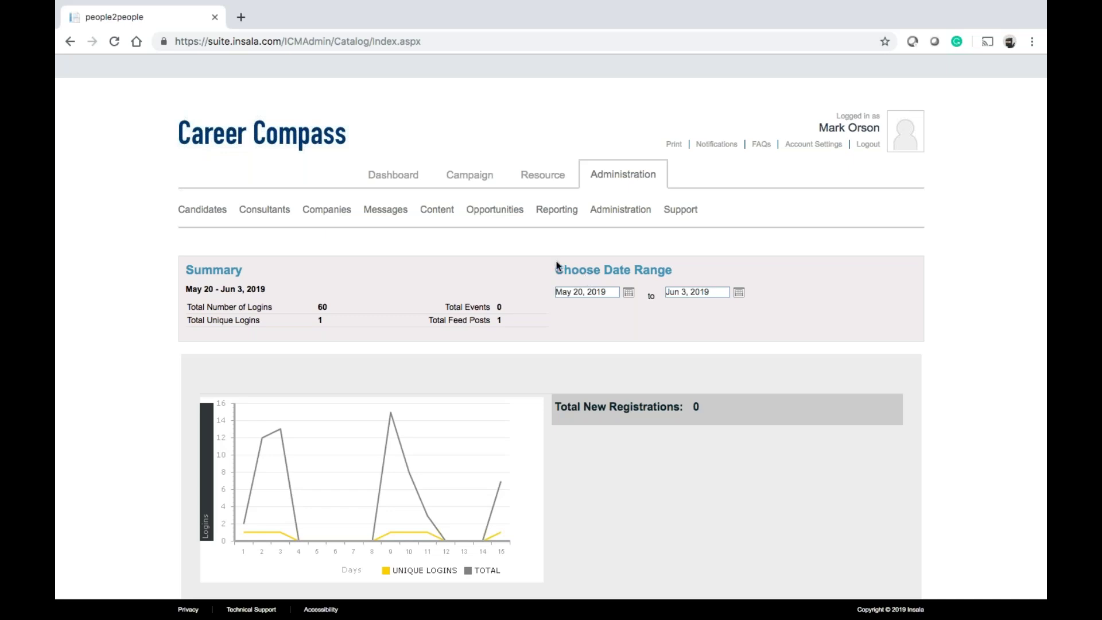
# Scroll down to review the Administration login summary and daily logins chart
pyautogui.scroll(-1, 963, 291)
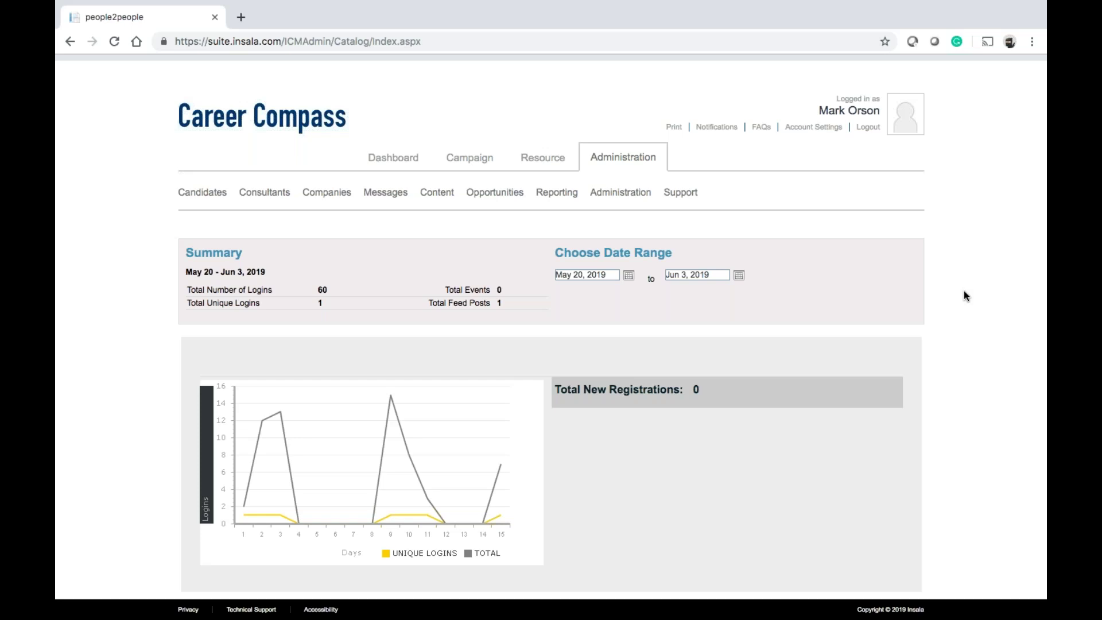
pyautogui.scroll(-3, 965, 292)
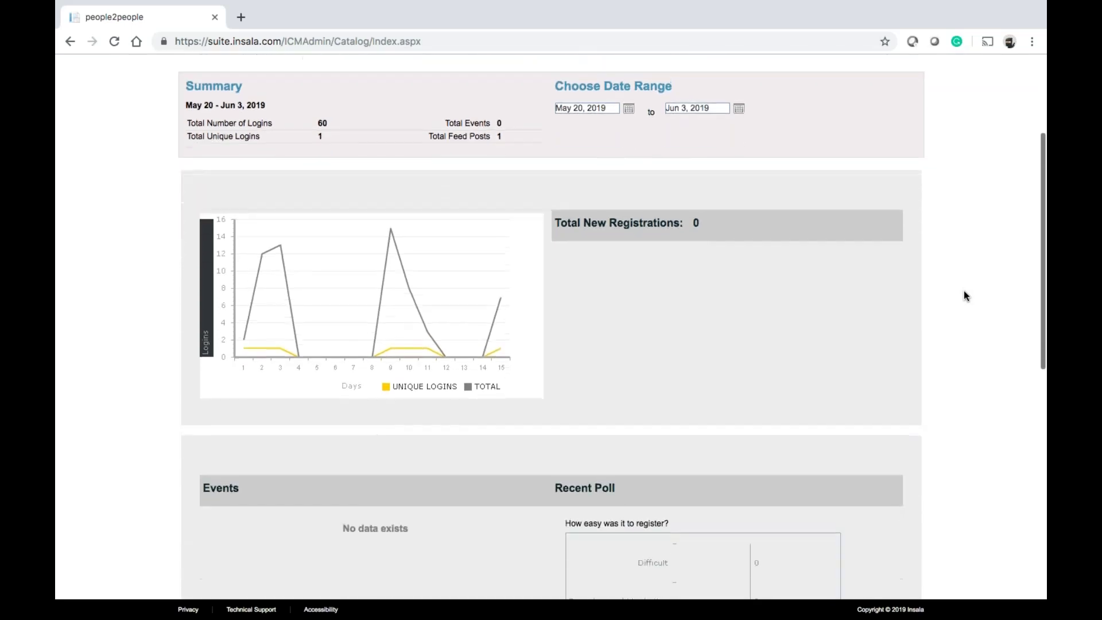
pyautogui.scroll(1, 963, 293)
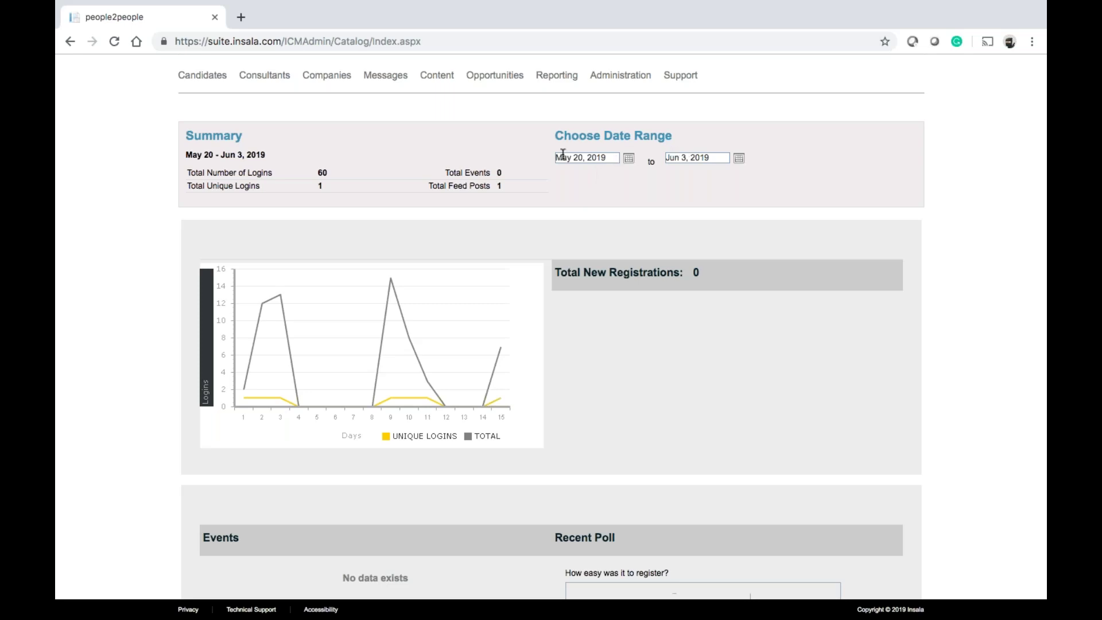
pyautogui.scroll(-2, 505, 274)
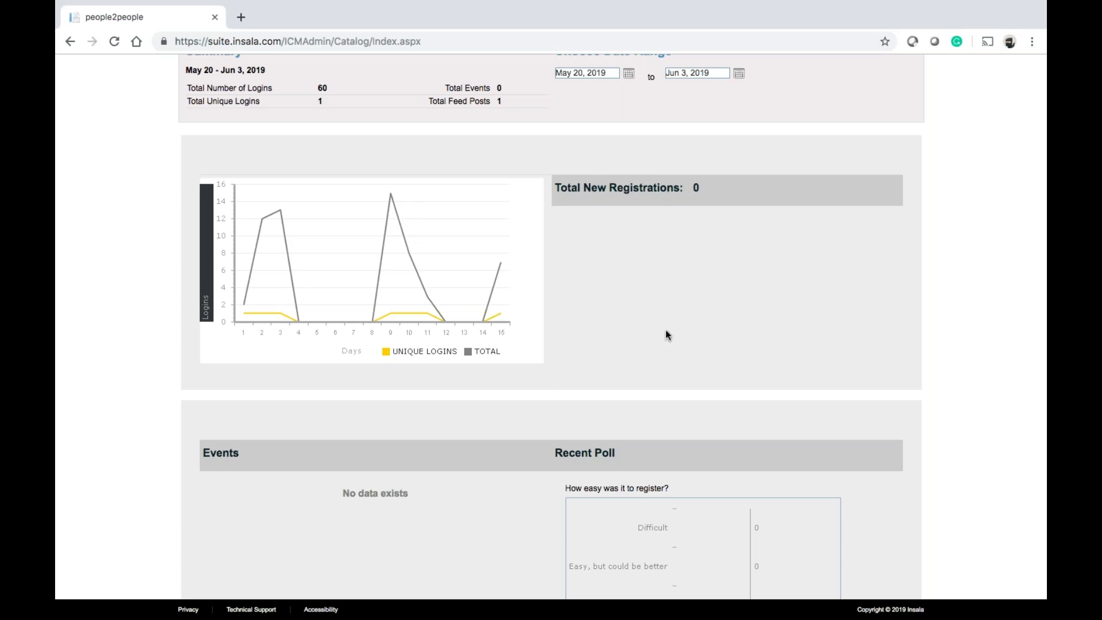
pyautogui.scroll(-5, 666, 334)
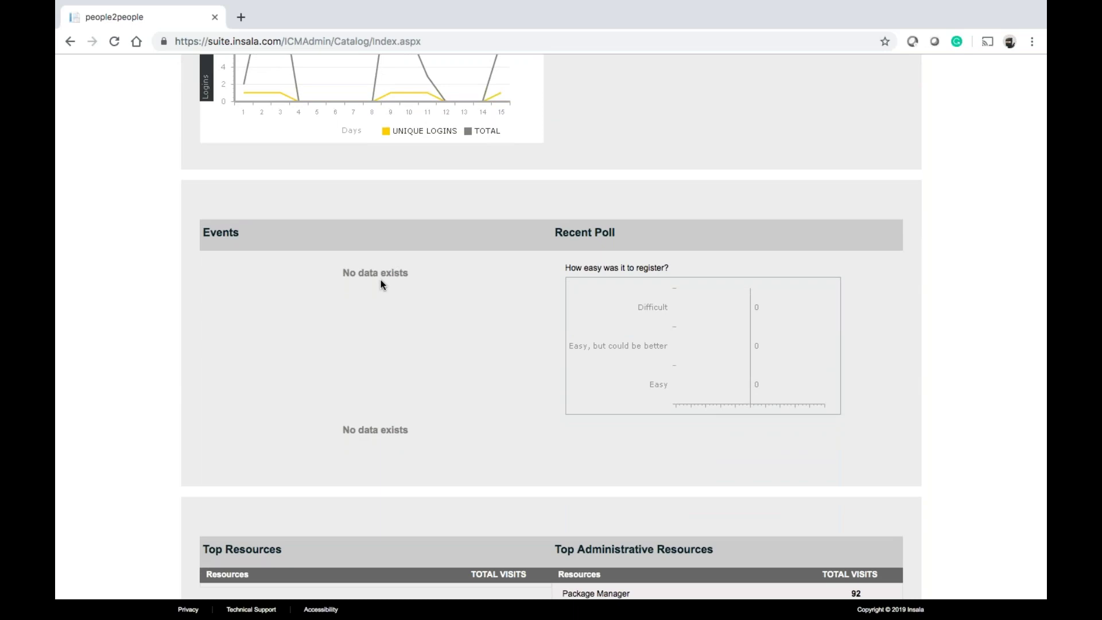
pyautogui.scroll(-1, 684, 347)
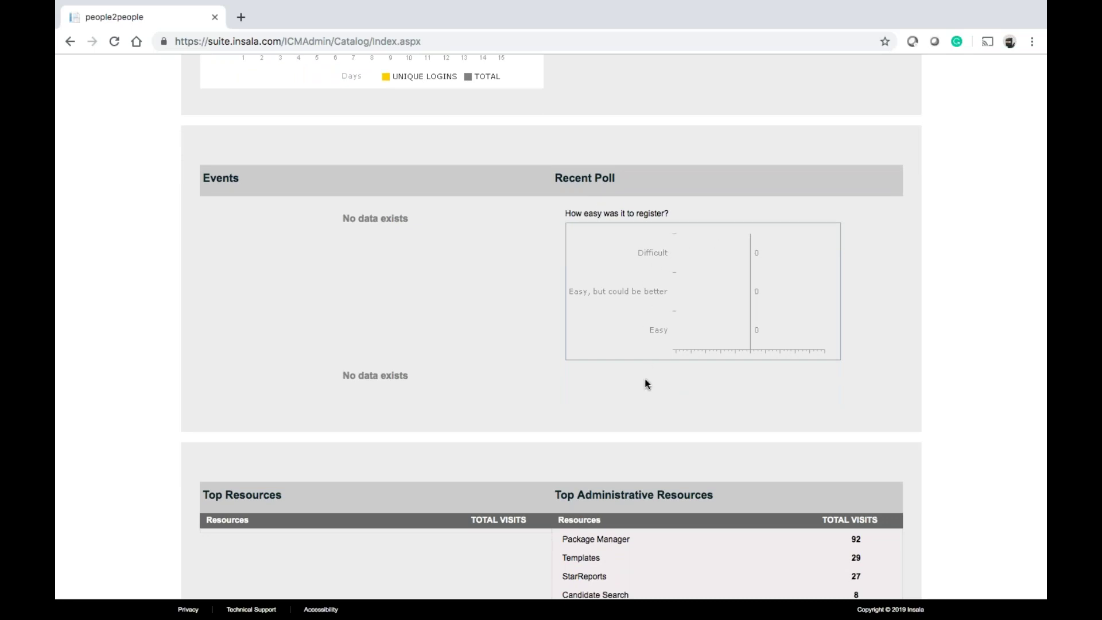
pyautogui.scroll(-4, 647, 383)
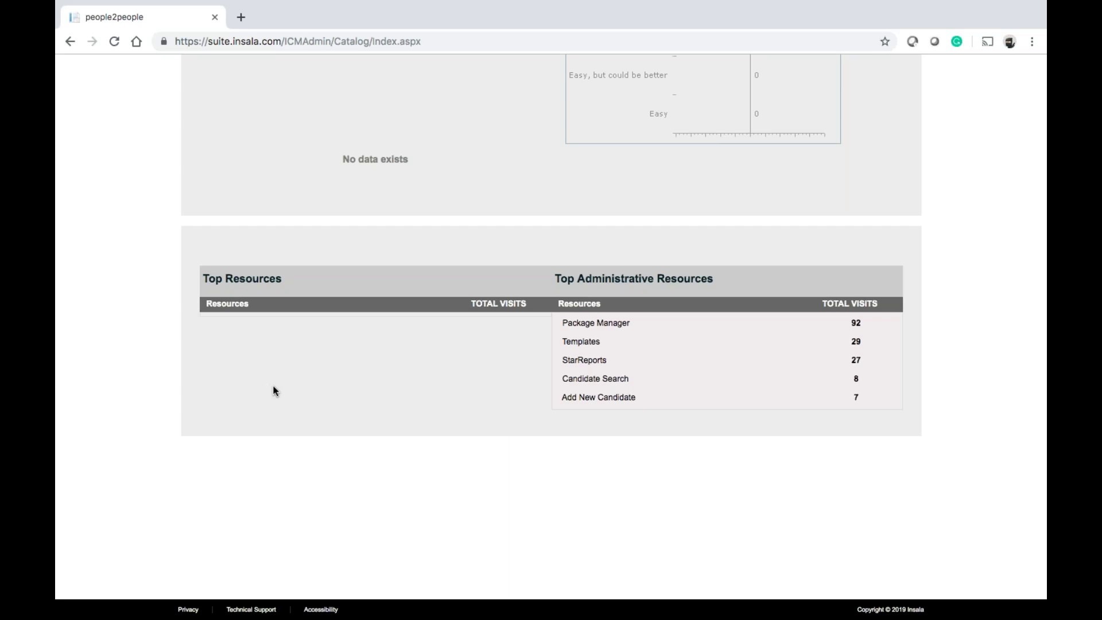
# Scroll up and down the May 20 – Jun 3 Administration summary, then switch to the Dashboard
pyautogui.scroll(15, 273, 401)
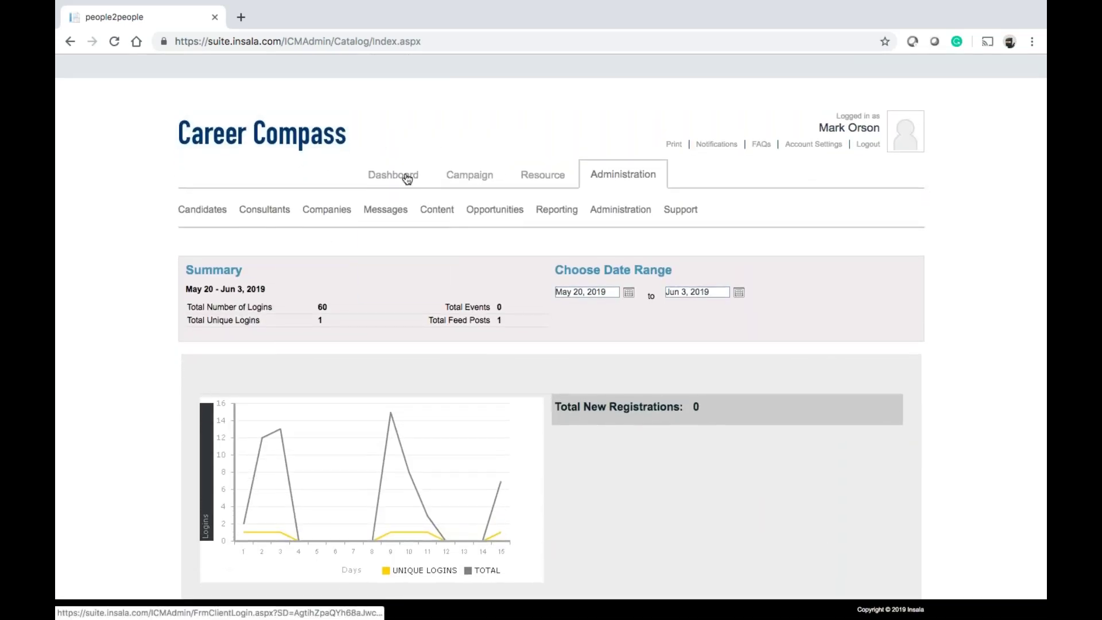
pyautogui.scroll(-15, 407, 178)
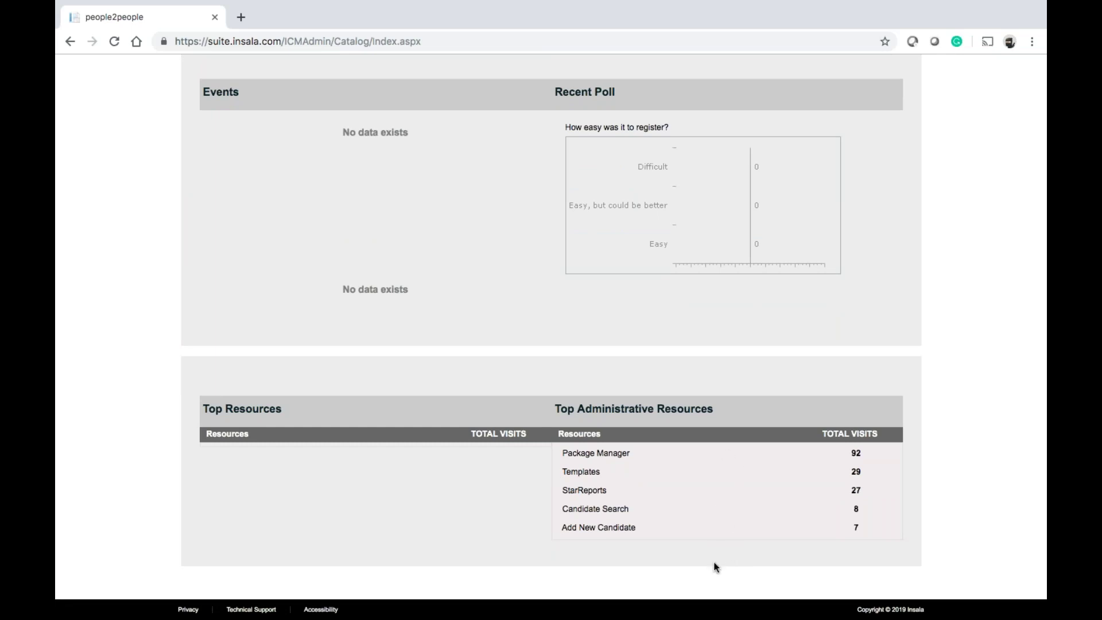
pyautogui.scroll(10, 703, 428)
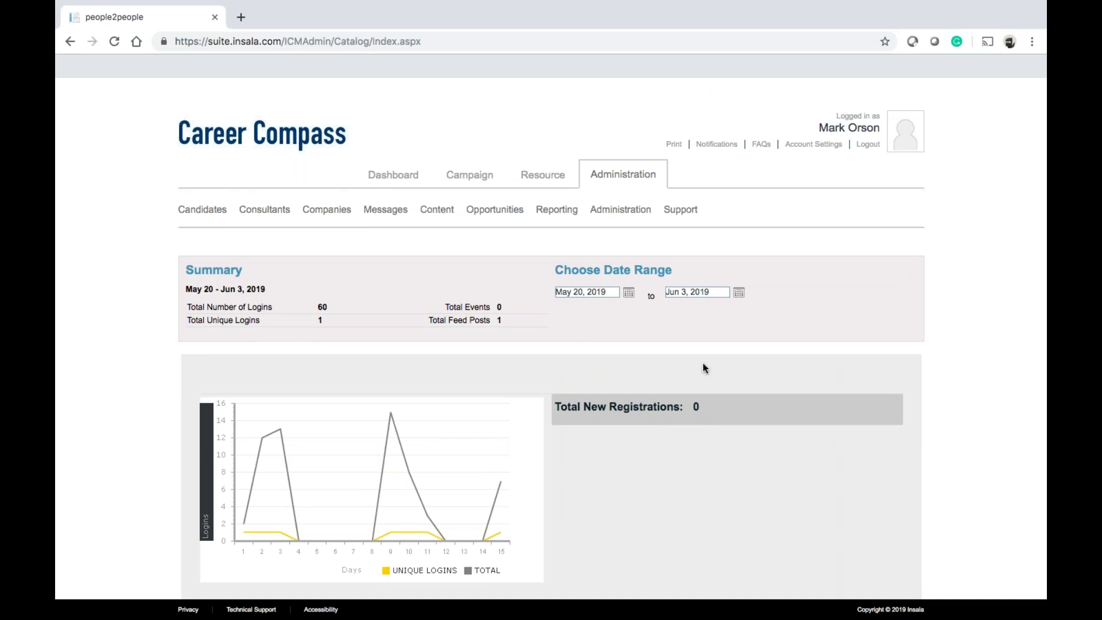
pyautogui.scroll(-10, 703, 363)
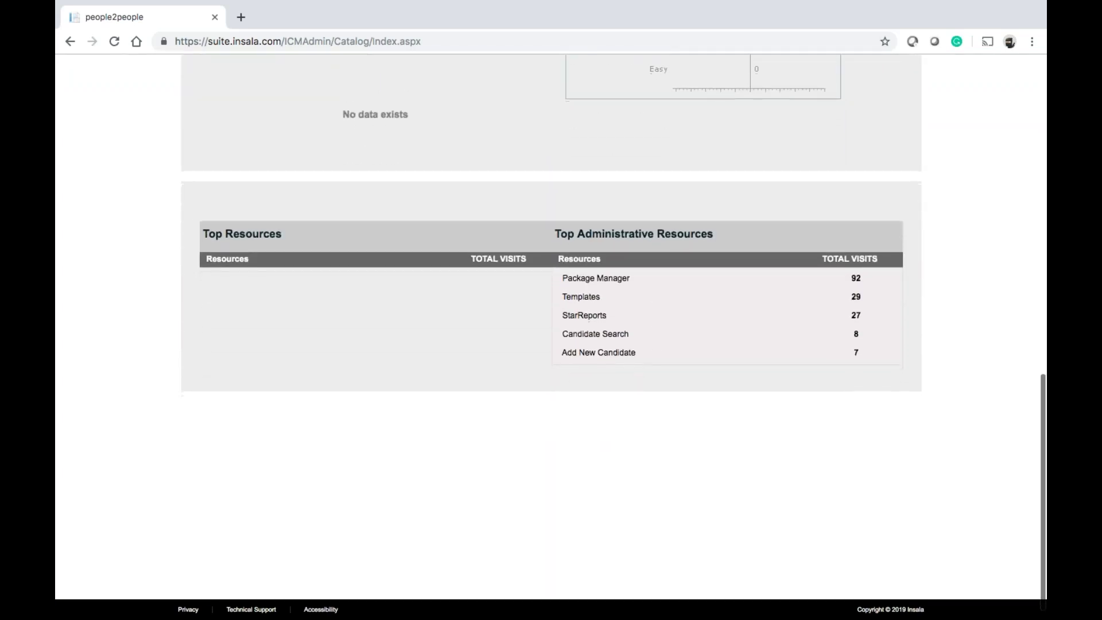
pyautogui.scroll(10, 394, 337)
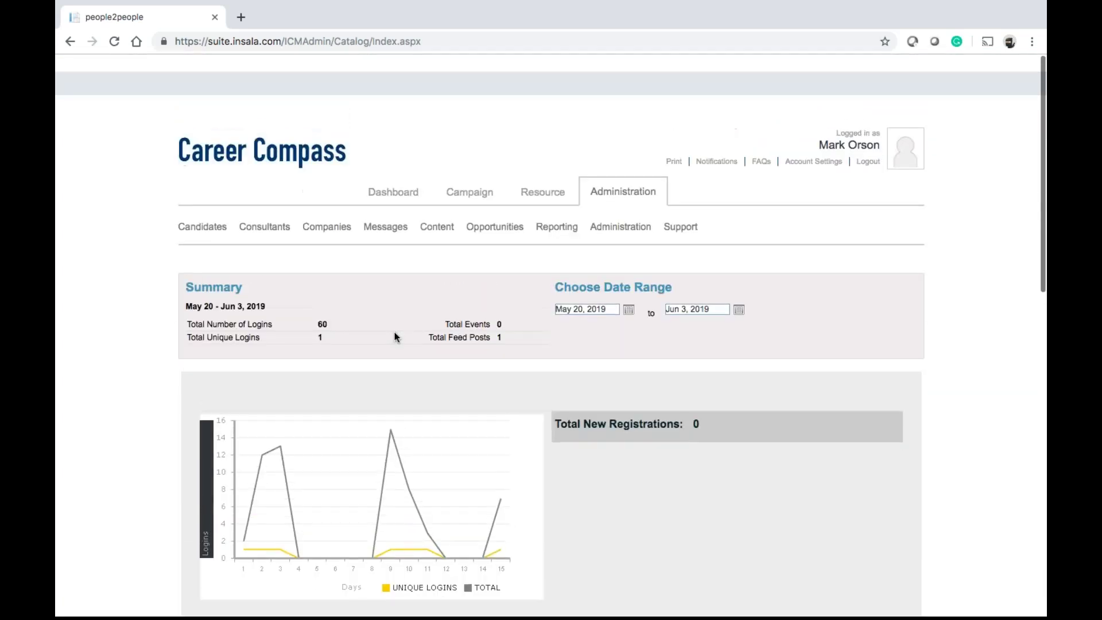
pyautogui.scroll(-1, 394, 337)
pyautogui.click(396, 176)
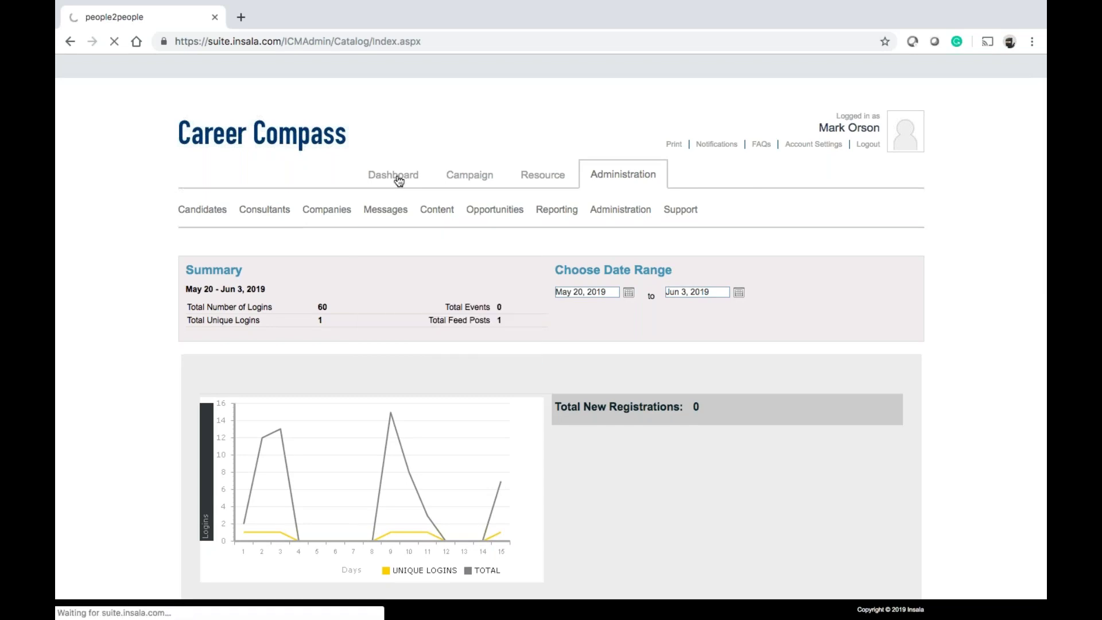
# Preview the Organiser, Assessments, Job search, Networking, Resume and Resources menus, then return to Administration
pyautogui.moveTo(261, 221)
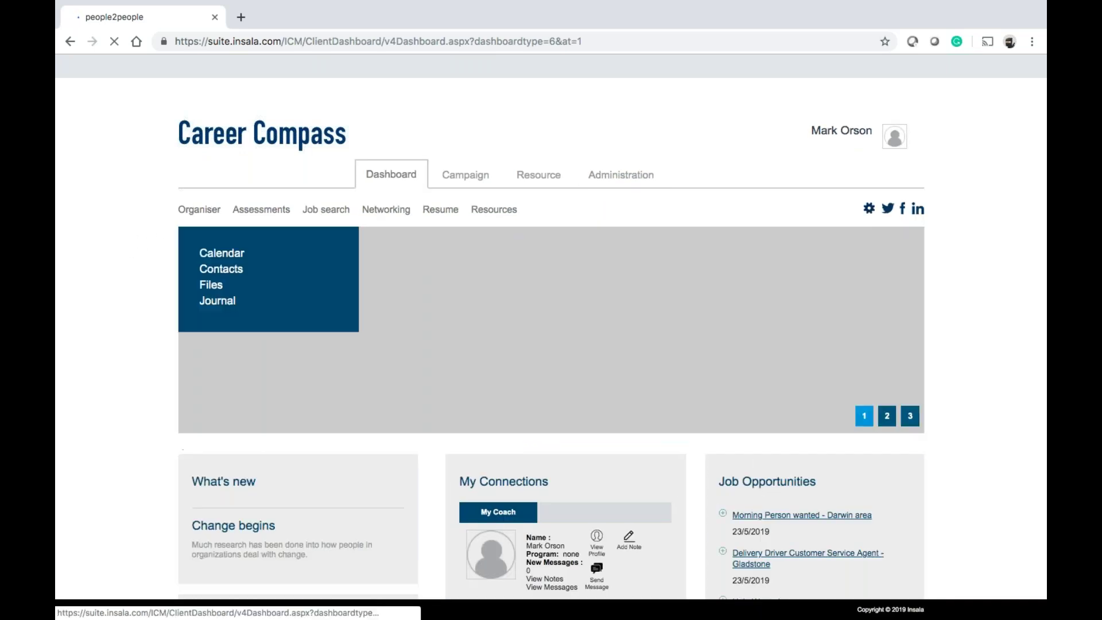
pyautogui.moveTo(325, 217)
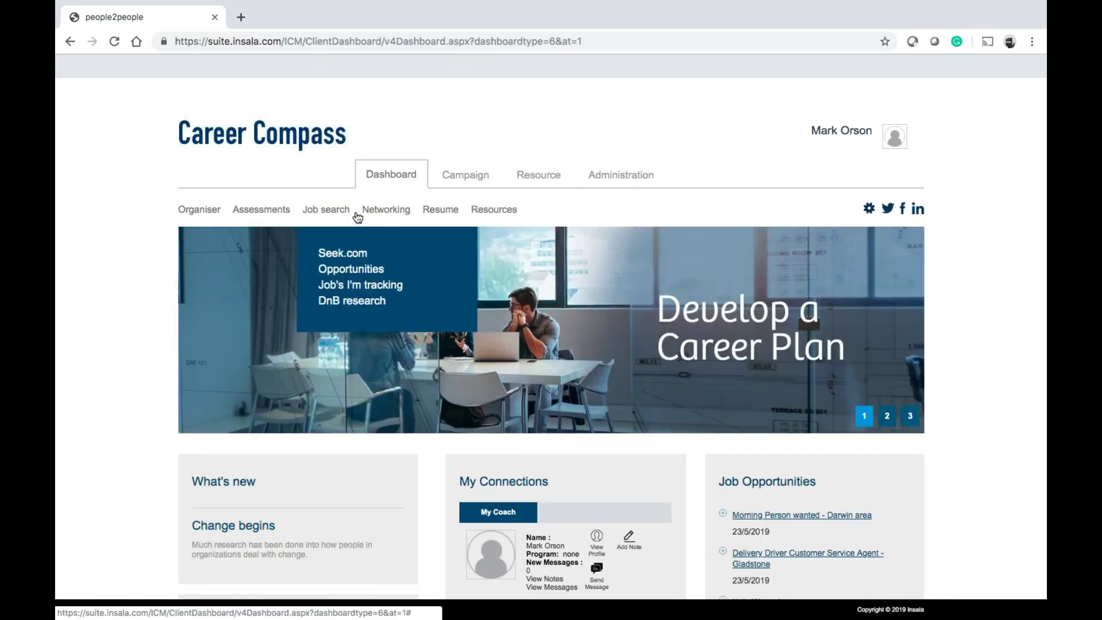
pyautogui.moveTo(463, 211)
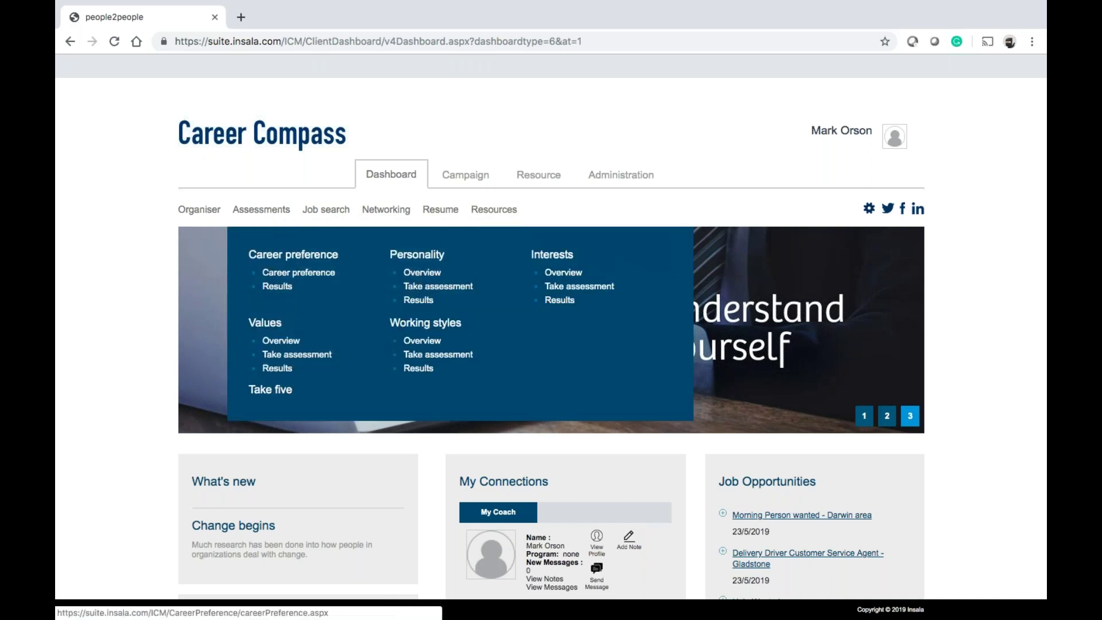
pyautogui.moveTo(368, 206)
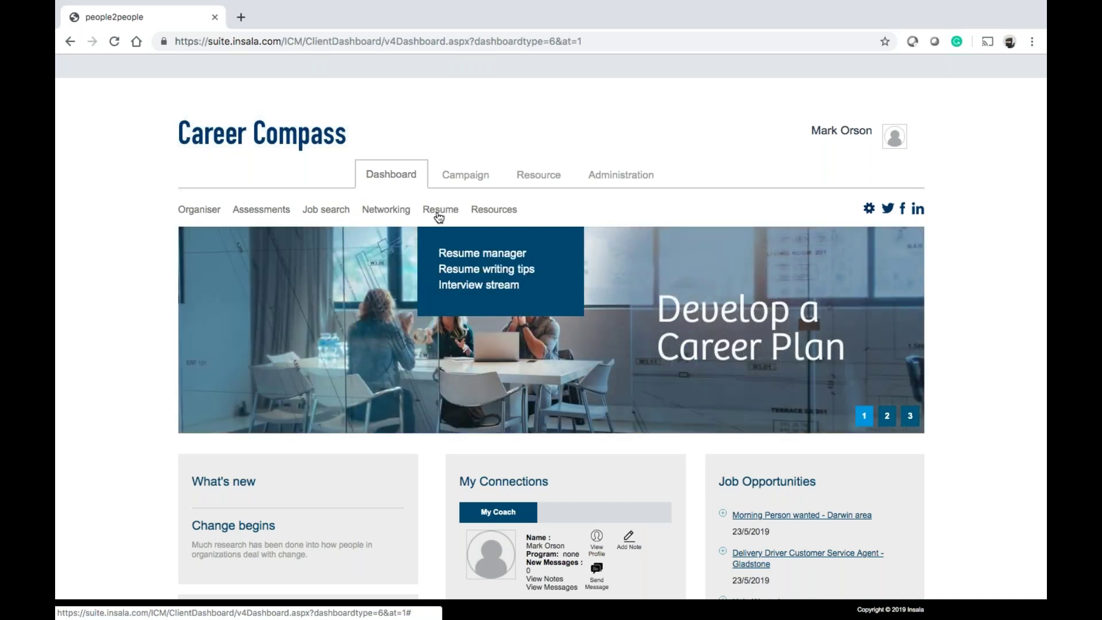
pyautogui.moveTo(497, 217)
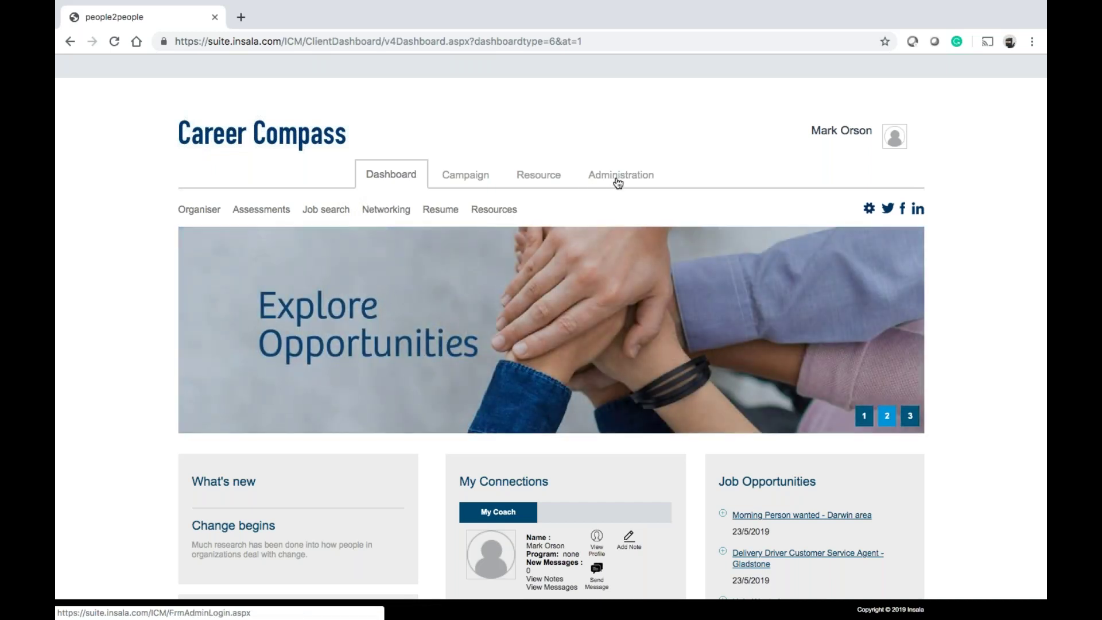
pyautogui.click(618, 183)
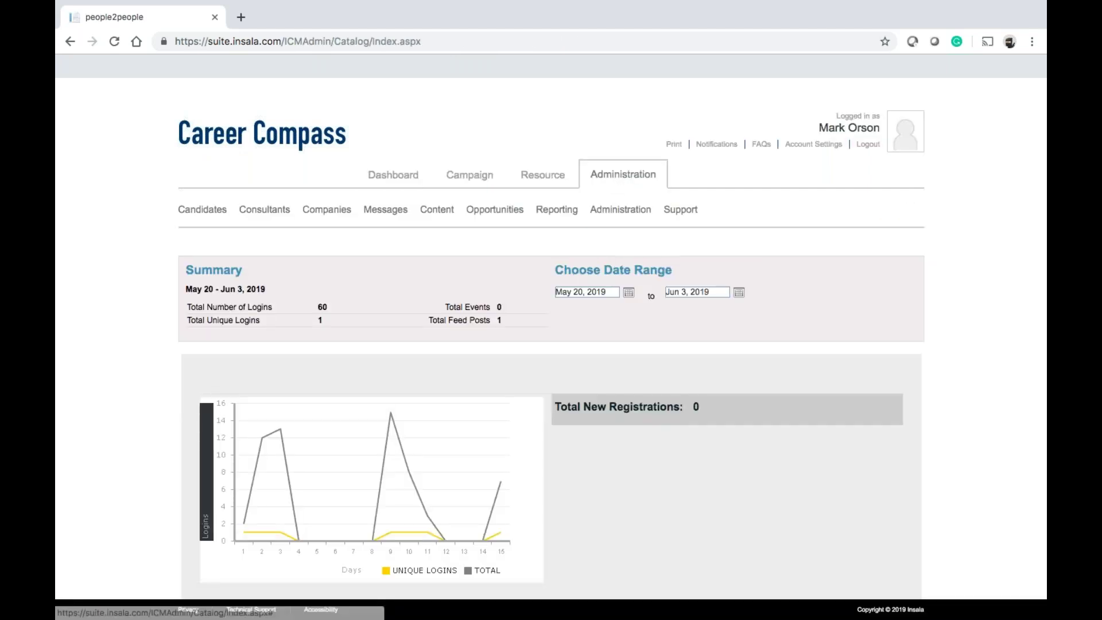
# Open the Support Request form, then the Support FAQs from the Support menu
pyautogui.moveTo(687, 222)
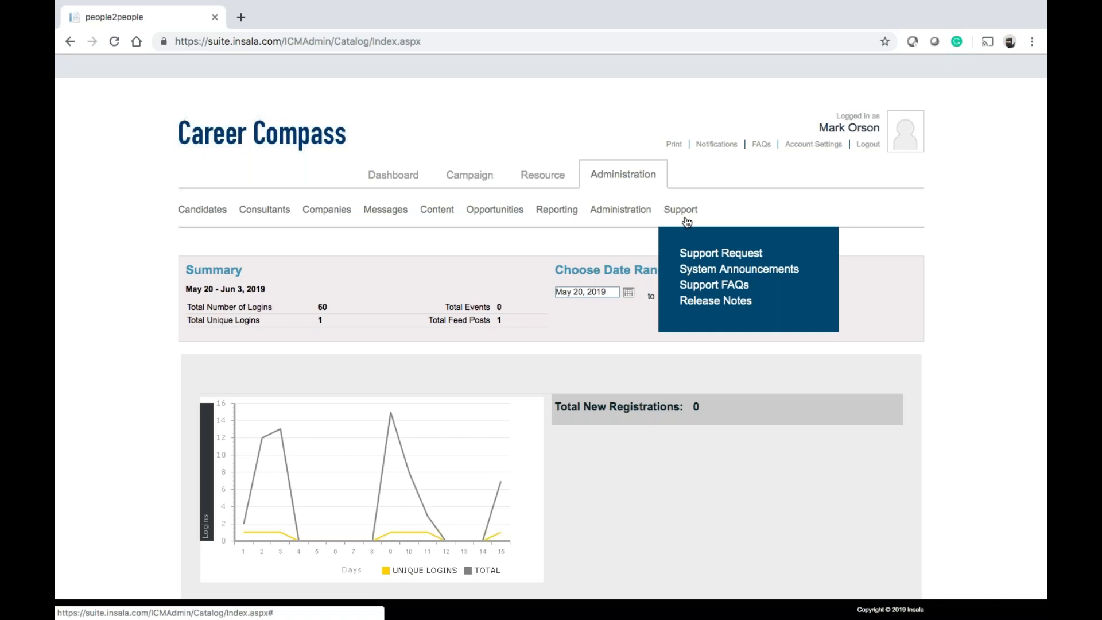
pyautogui.click(701, 254)
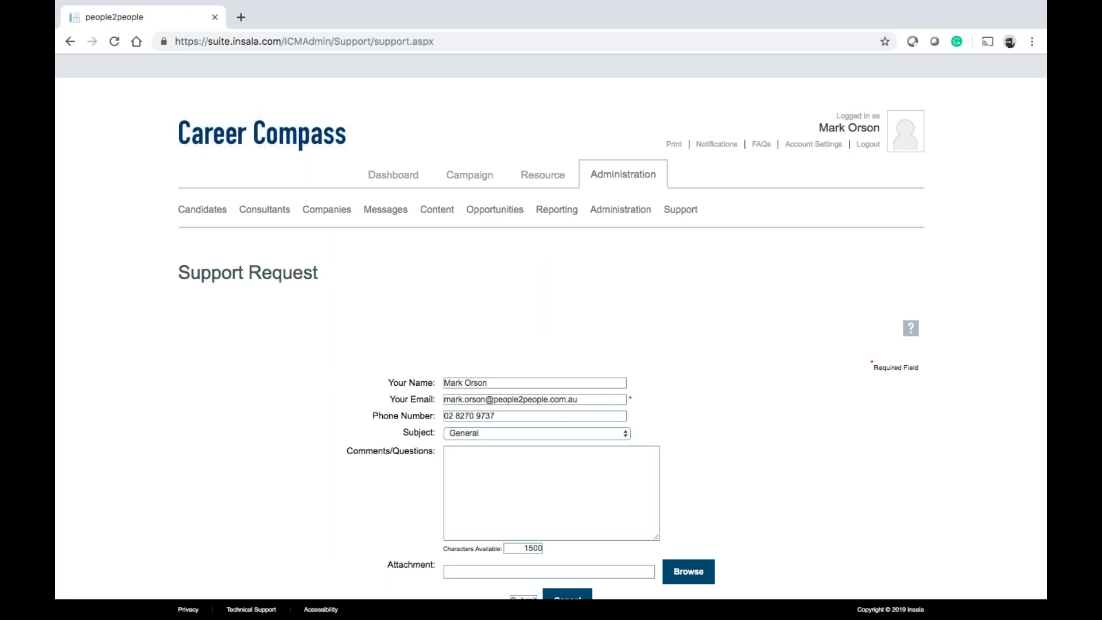
pyautogui.moveTo(682, 216)
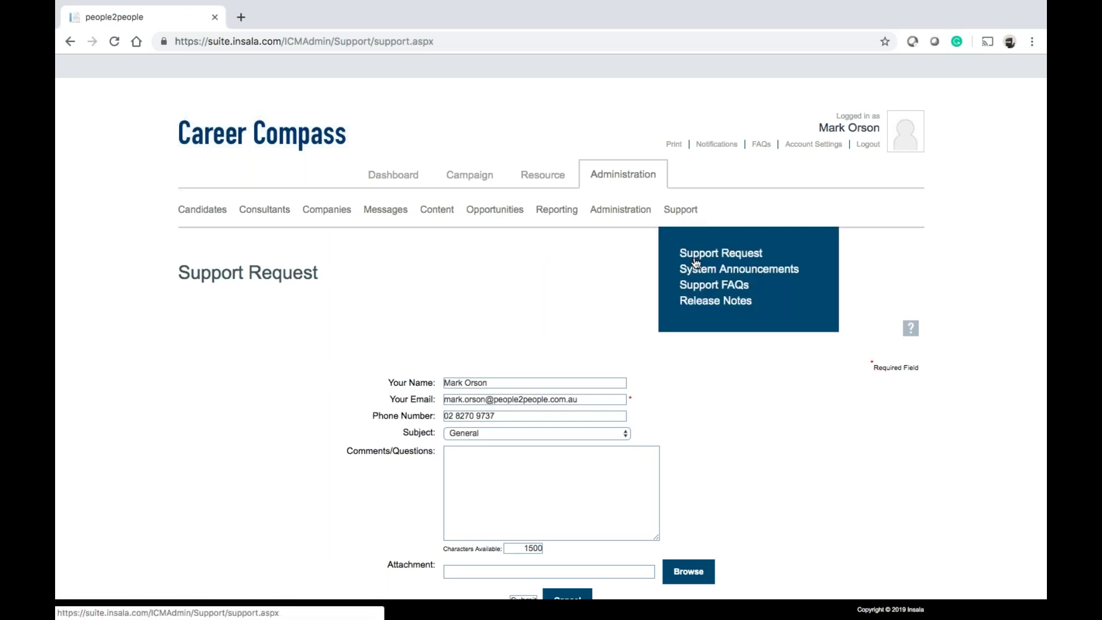
pyautogui.click(701, 292)
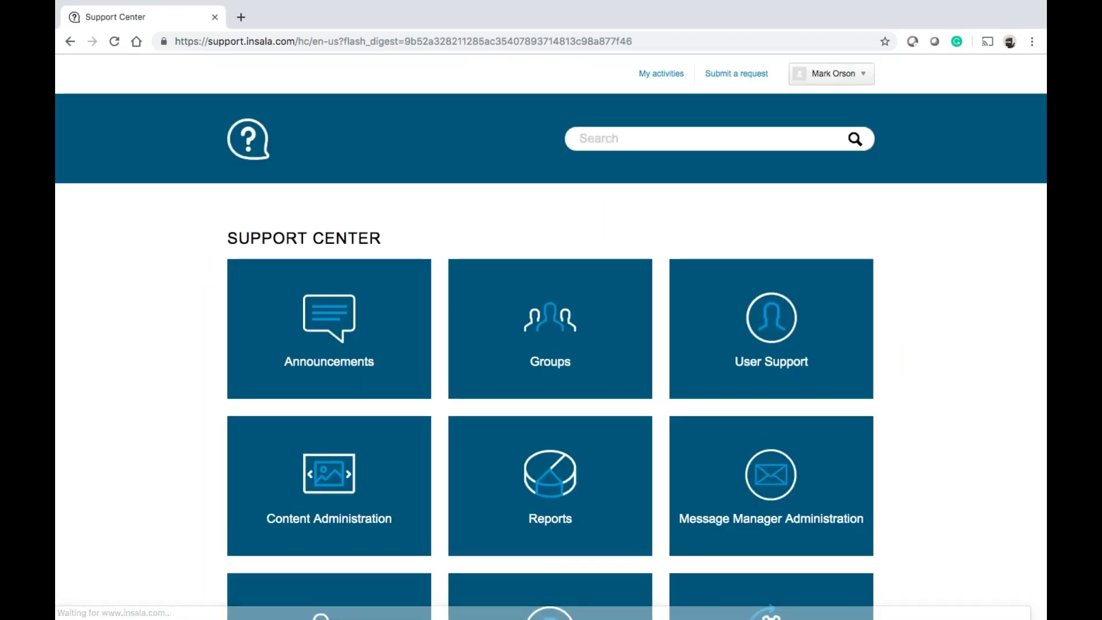
# Search the Support Center knowledge base for 'package manager'
pyautogui.scroll(-3, 551, 337)
pyautogui.scroll(-5, 551, 338)
pyautogui.scroll(1, 551, 337)
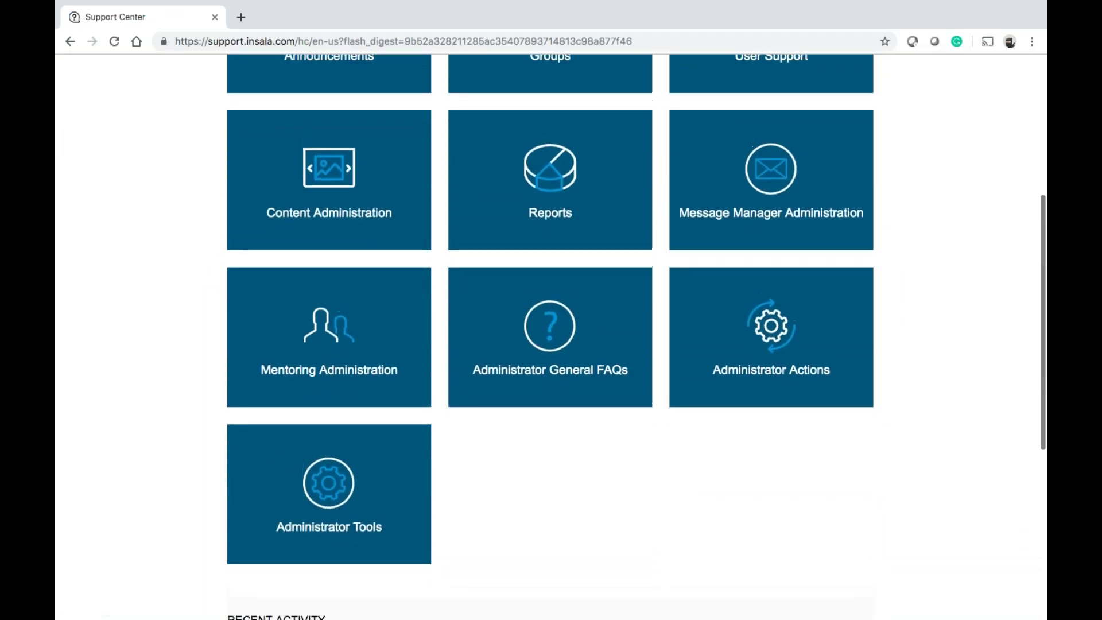
pyautogui.scroll(5, 666, 223)
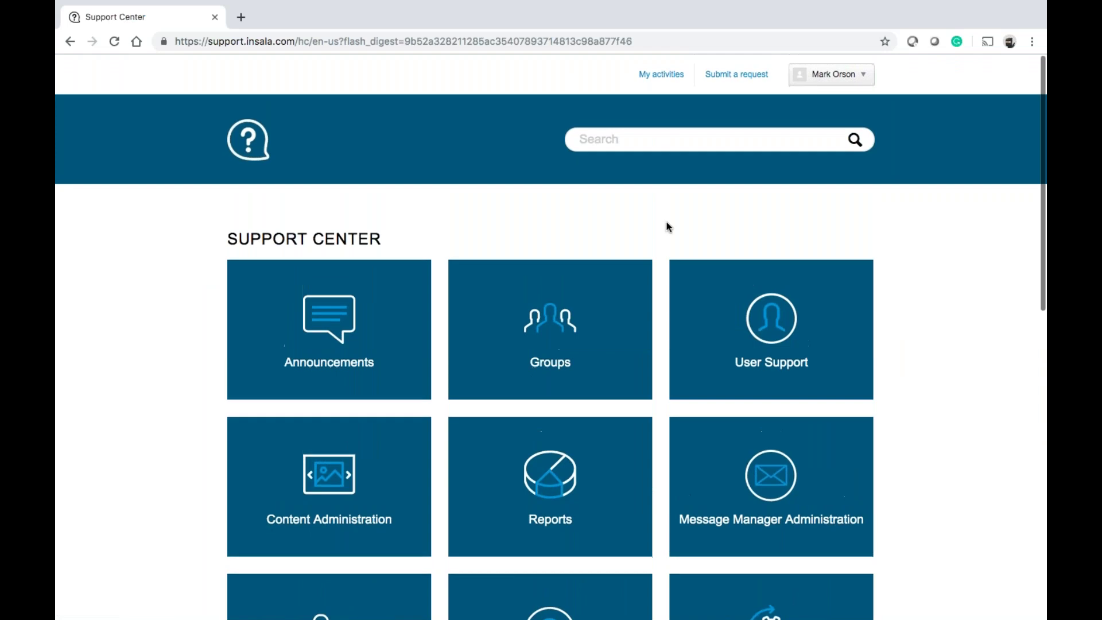
pyautogui.click(615, 135)
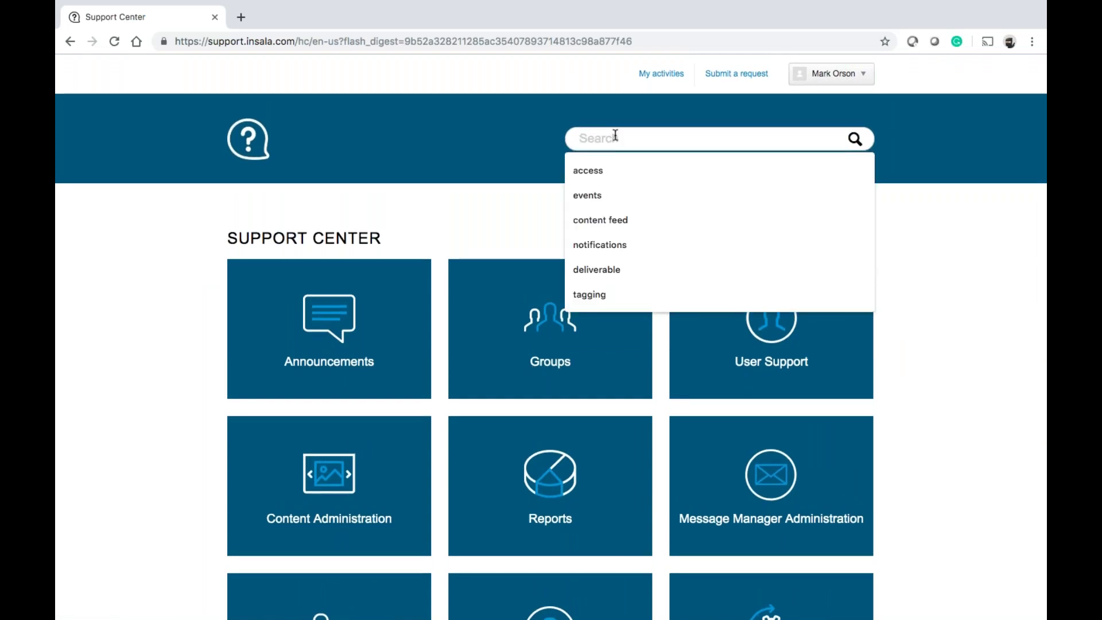
pyautogui.write('package manager')
pyautogui.press('Return')
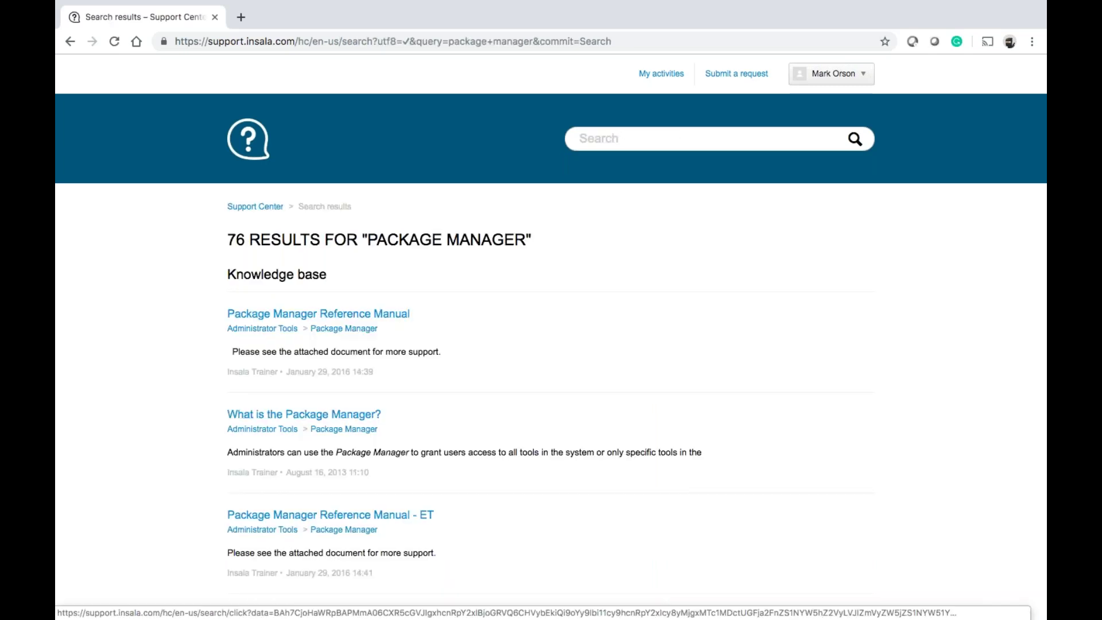
# Open the Package Manager Reference Manual and play its training video from about 4:33, then pause
pyautogui.click(290, 316)
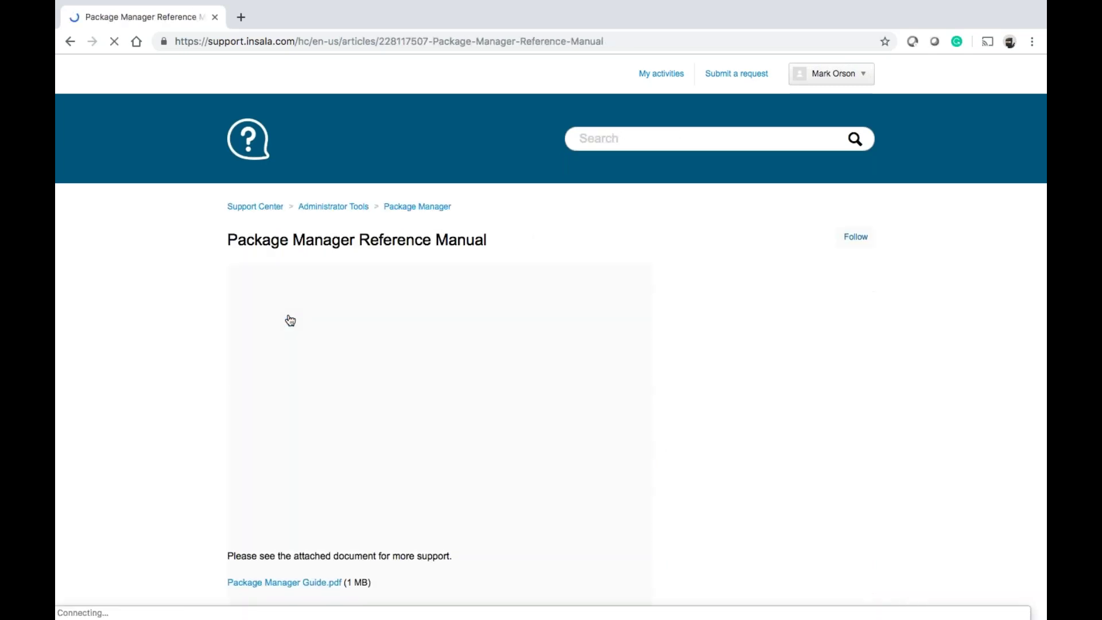
pyautogui.scroll(-2, 324, 448)
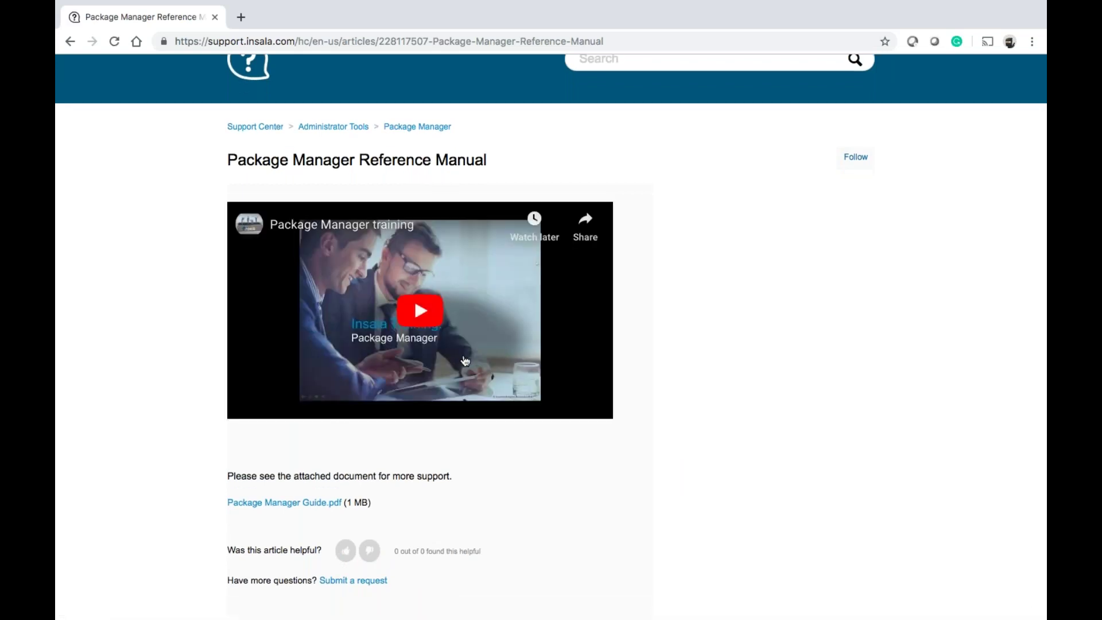
pyautogui.click(414, 297)
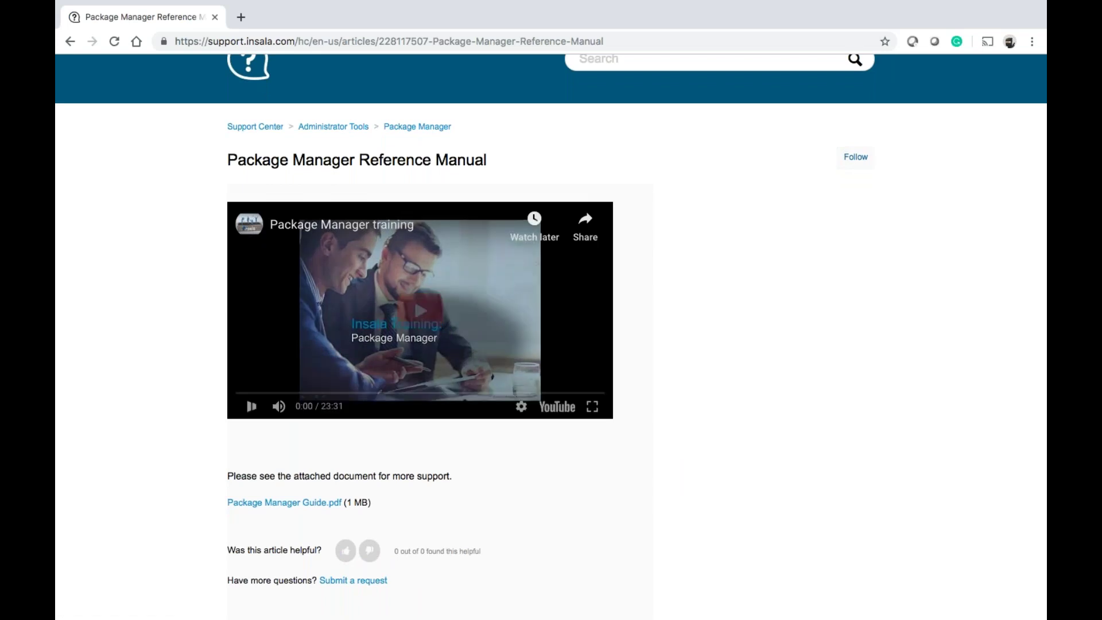
pyautogui.click(308, 394)
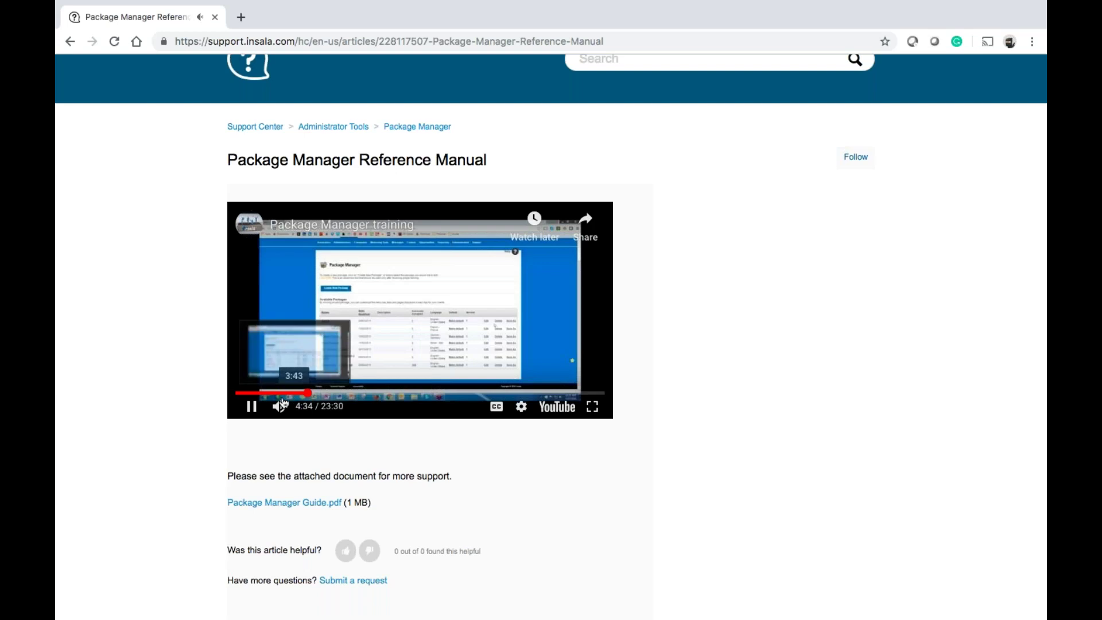
pyautogui.click(252, 407)
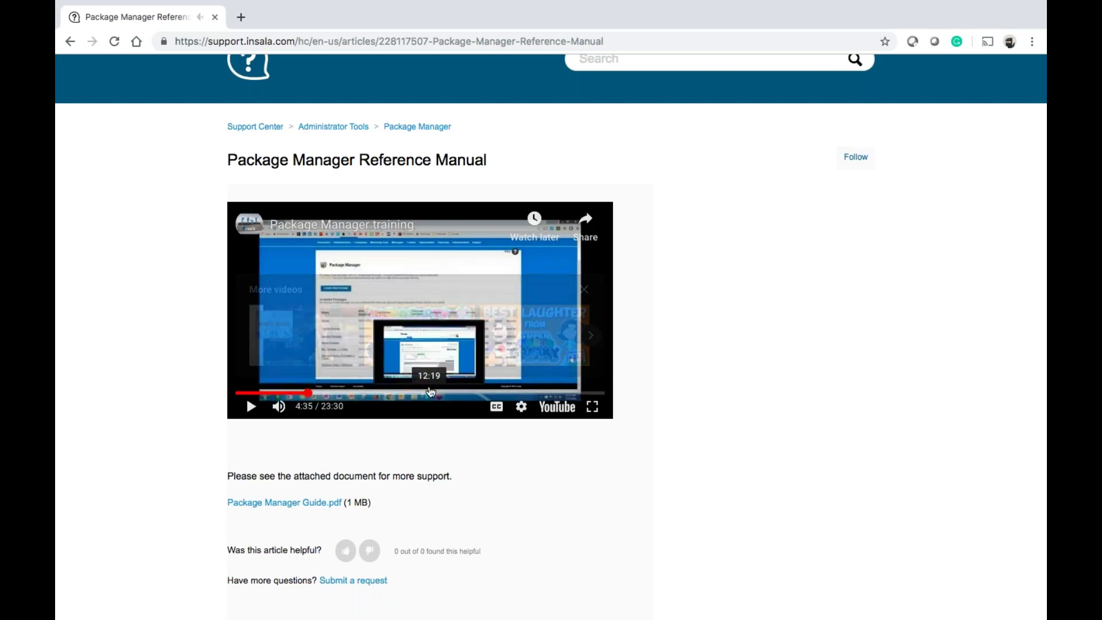
# Dismiss the video suggestions and return to the Support Center home page
pyautogui.click(584, 290)
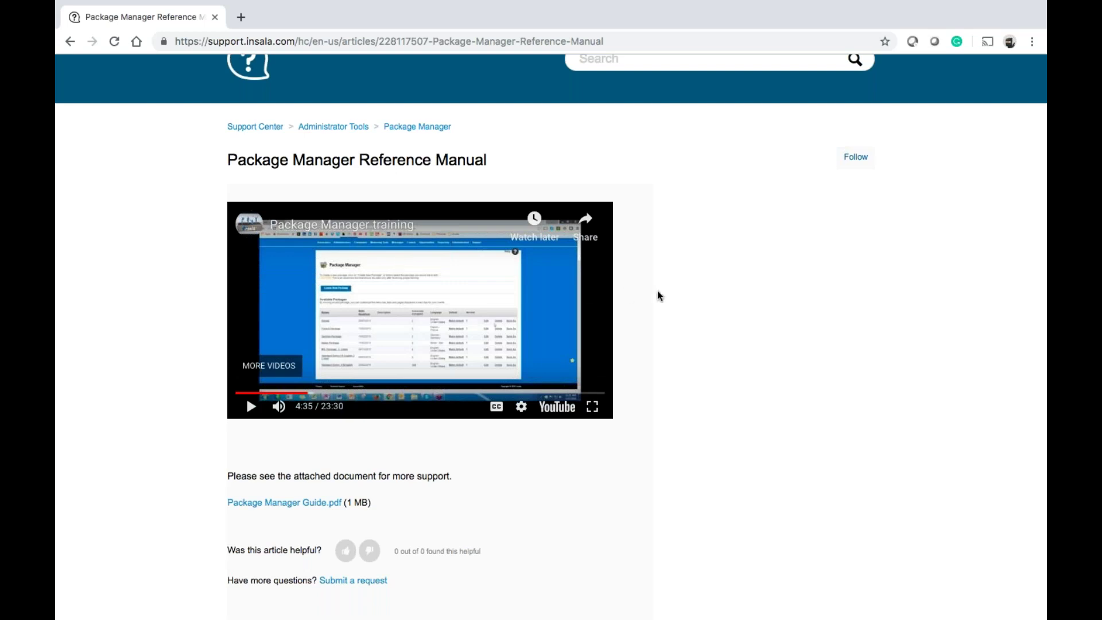
pyautogui.scroll(2, 323, 509)
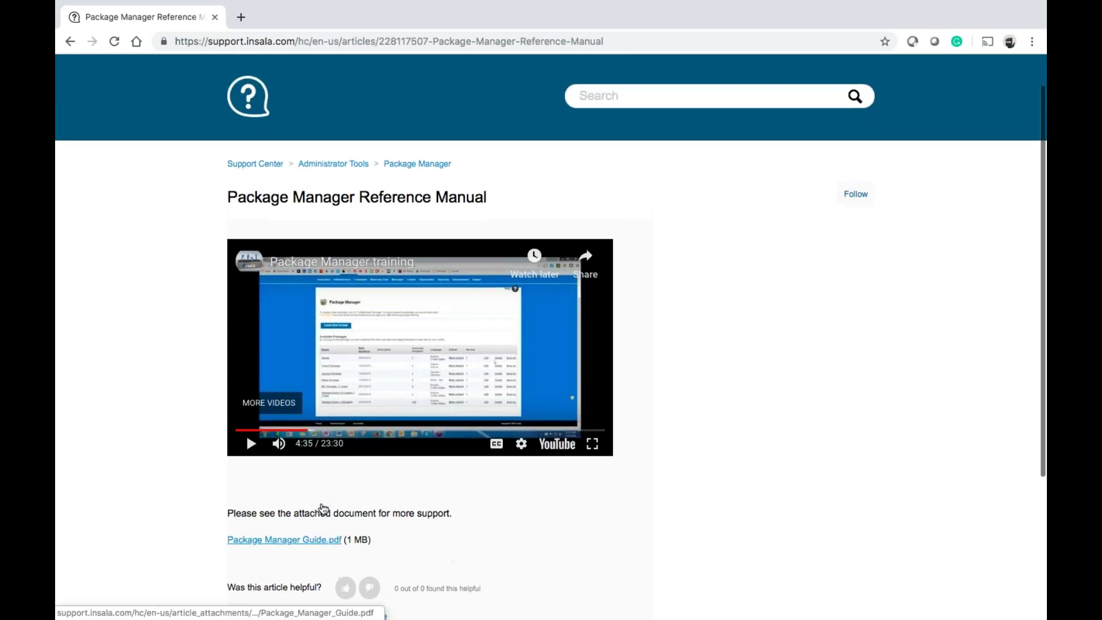
pyautogui.click(260, 165)
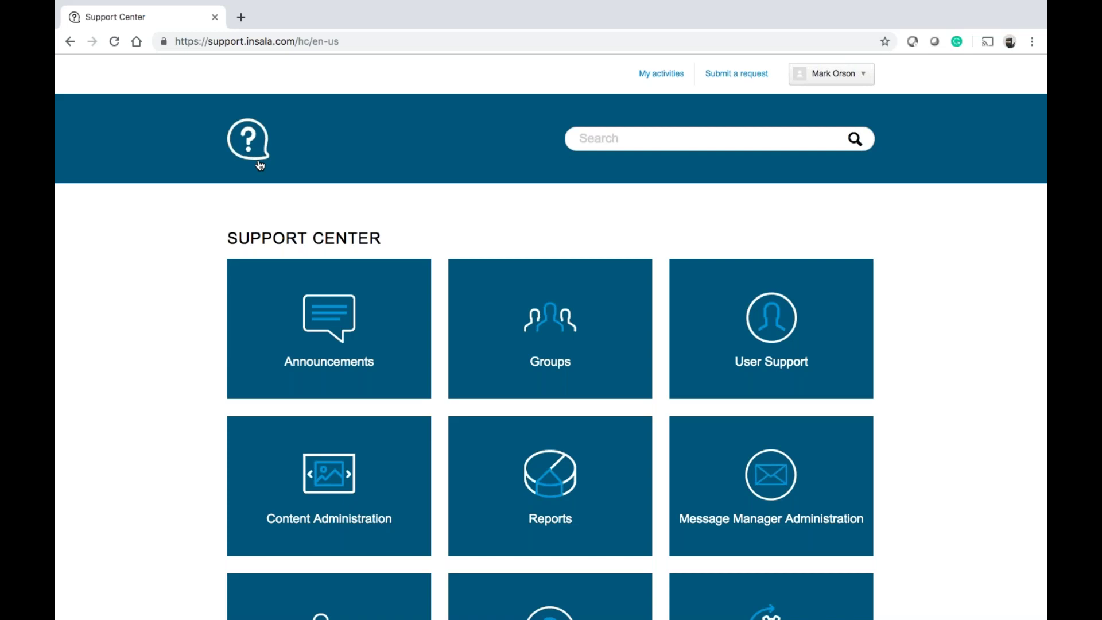
# Go back four pages through the article, search results and home page to the Support Request form
pyautogui.click(71, 40)
pyautogui.click(71, 41)
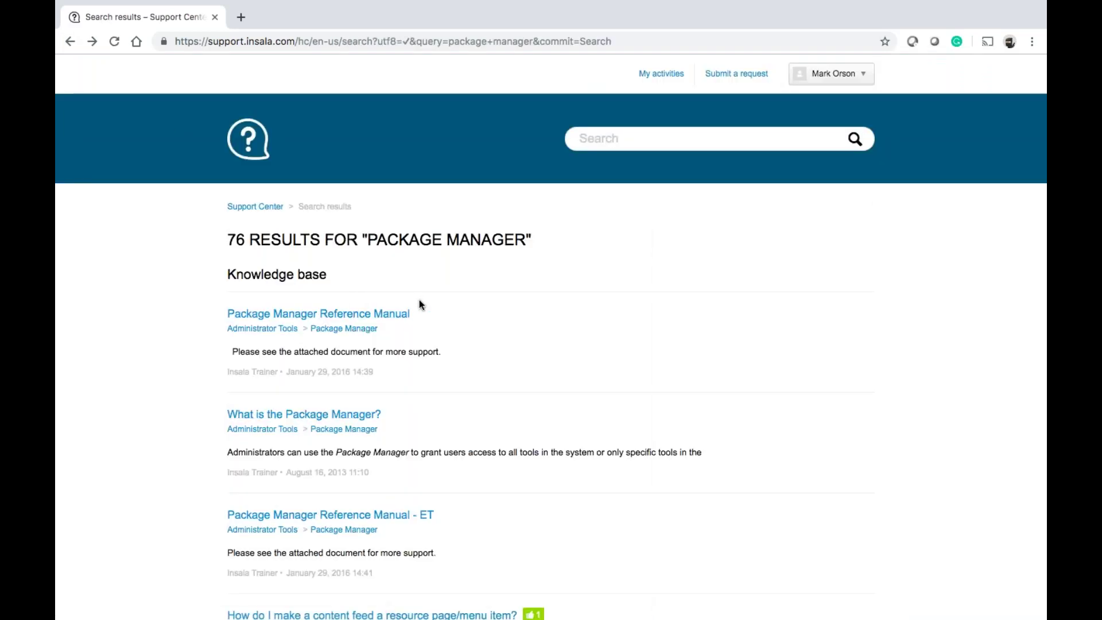
pyautogui.click(70, 42)
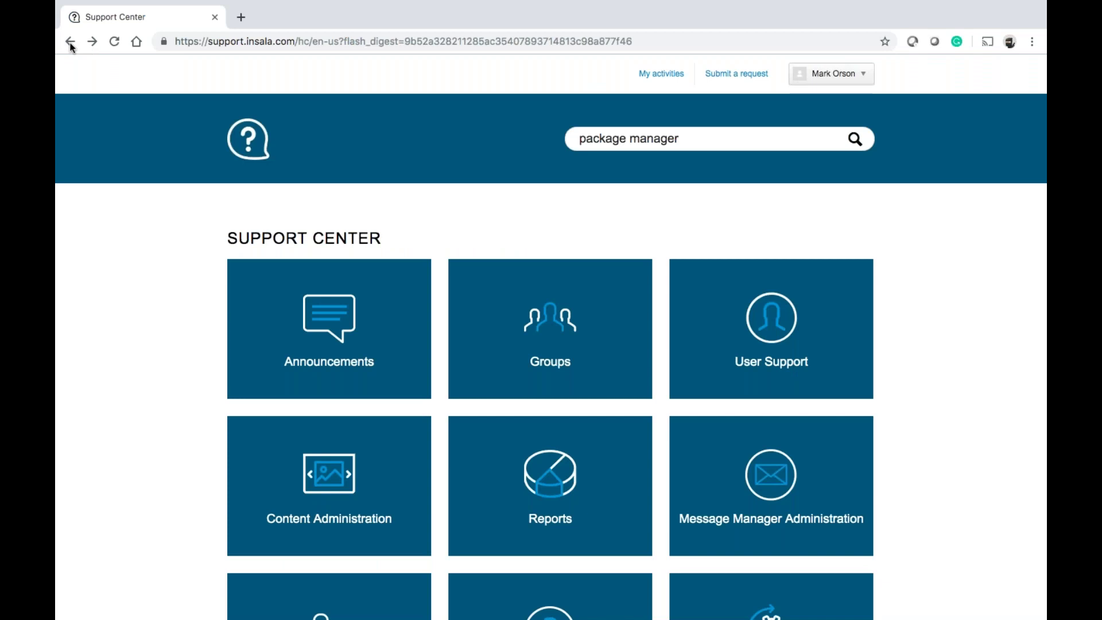
pyautogui.click(70, 41)
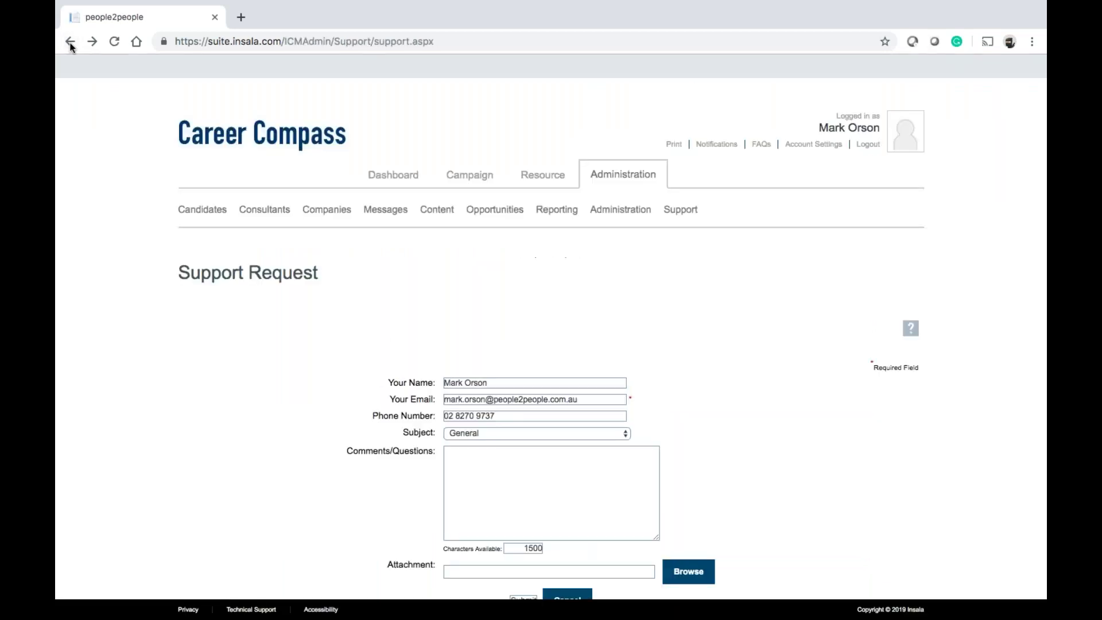
# Open the Career Compass Release Notes page from the Support menu
pyautogui.moveTo(700, 210)
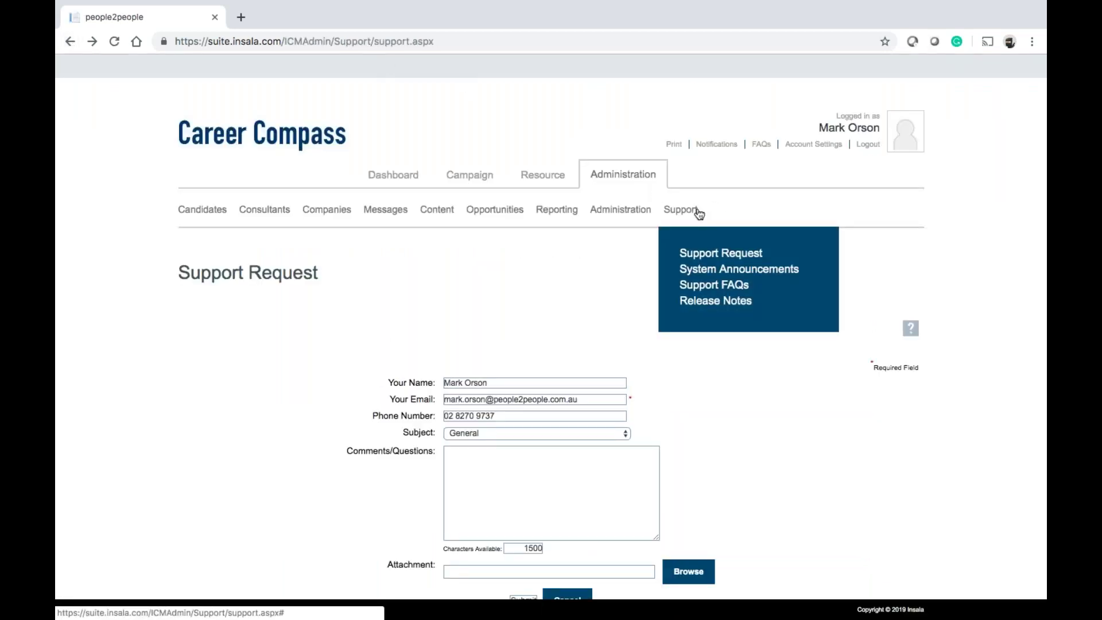
pyautogui.click(709, 302)
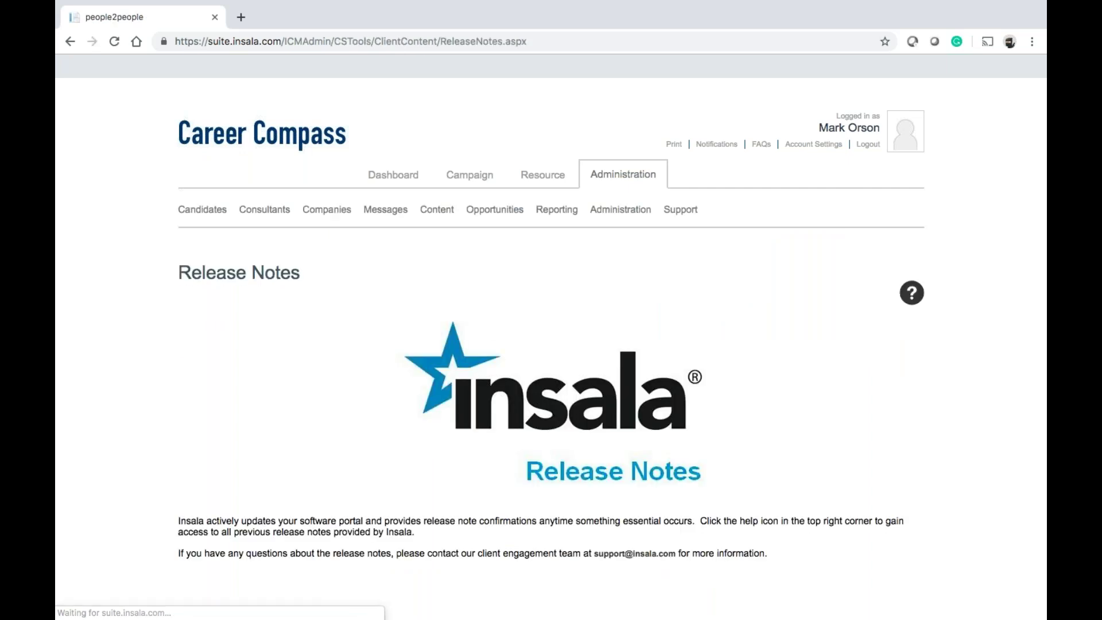
pyautogui.scroll(-3, 947, 140)
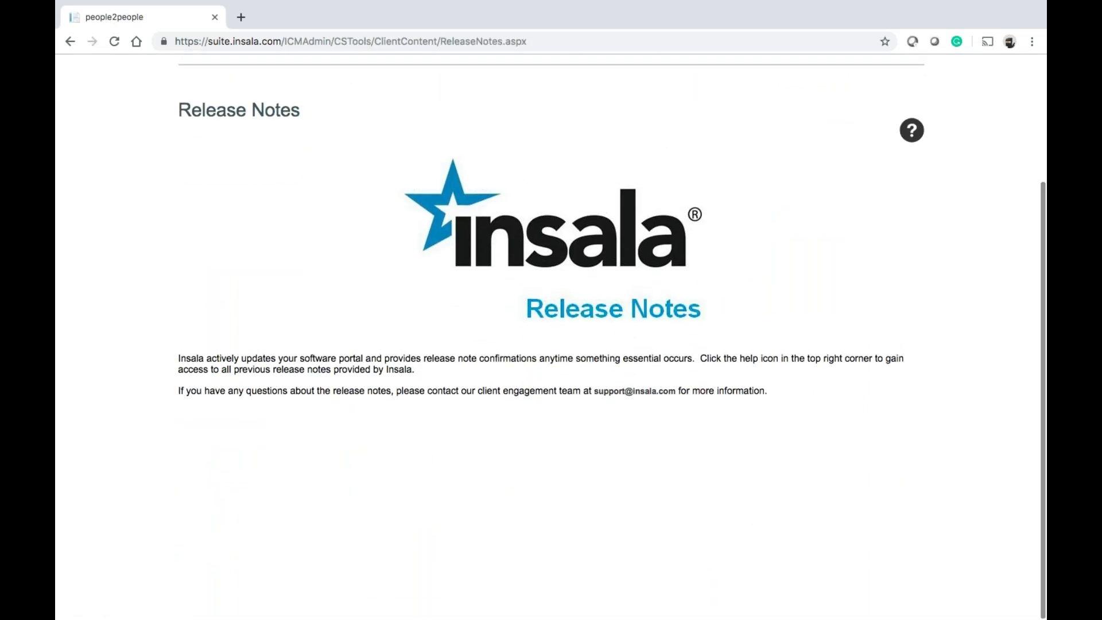
# Open the support site's previous release notes and browse the full Release Notes list
pyautogui.click(912, 130)
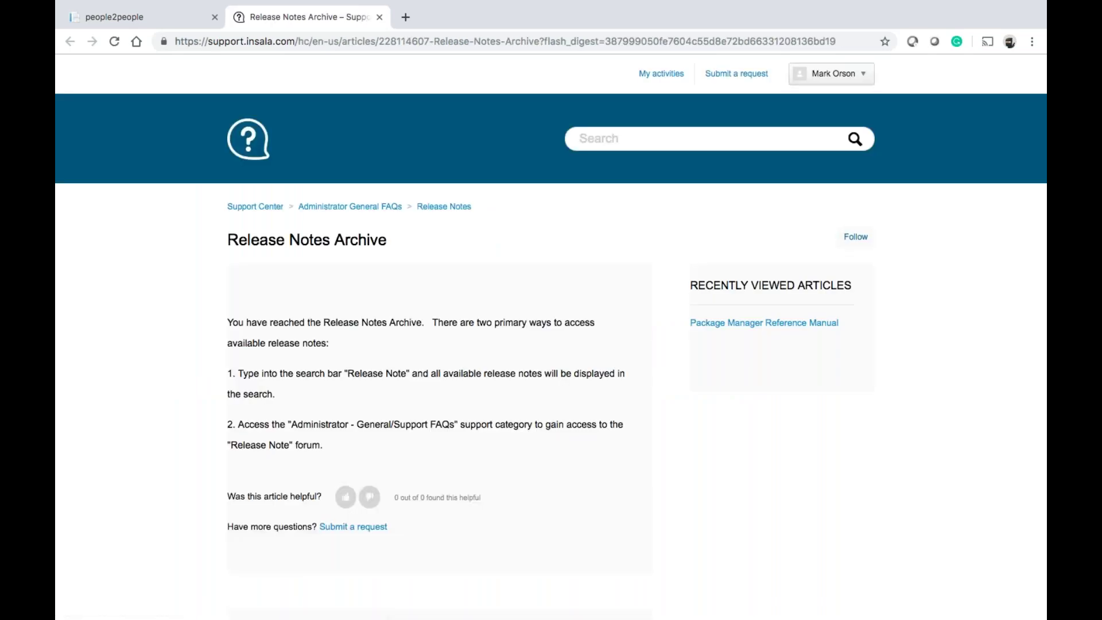
pyautogui.scroll(-2, 350, 358)
pyautogui.scroll(1, 351, 359)
pyautogui.click(448, 187)
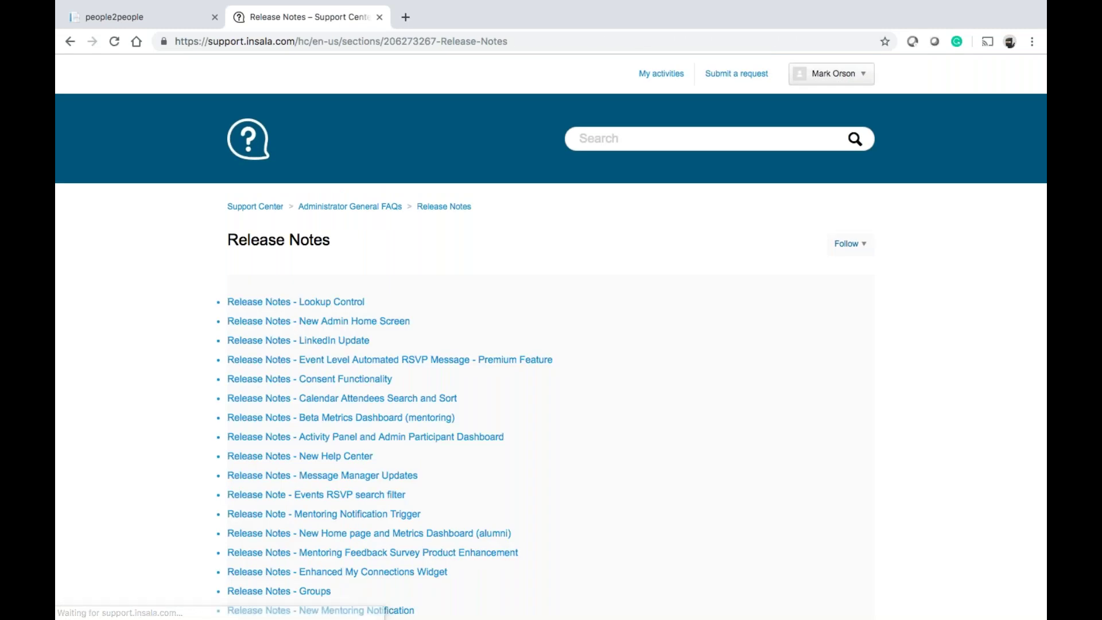
pyautogui.scroll(-6, 437, 314)
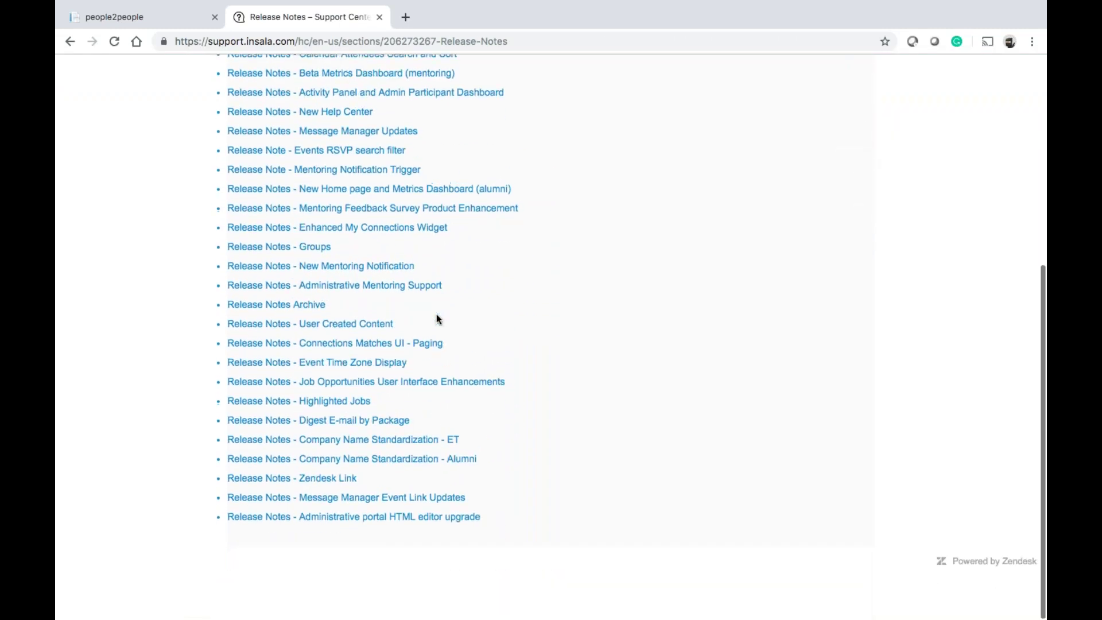
pyautogui.scroll(6, 436, 315)
pyautogui.scroll(-2, 436, 315)
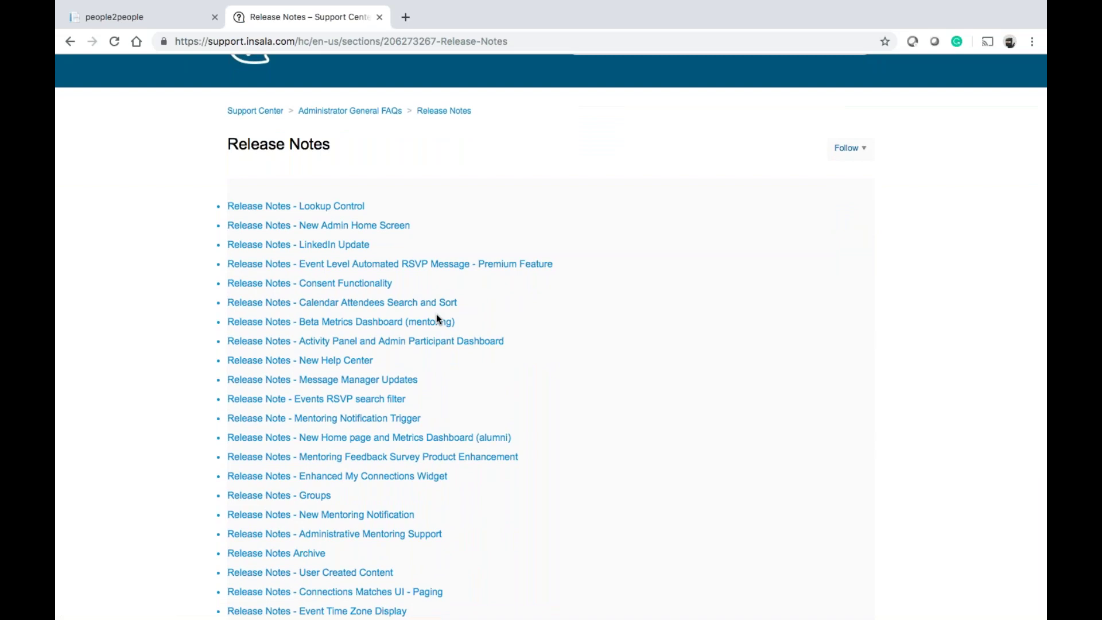
pyautogui.scroll(-2, 436, 315)
pyautogui.scroll(4, 436, 315)
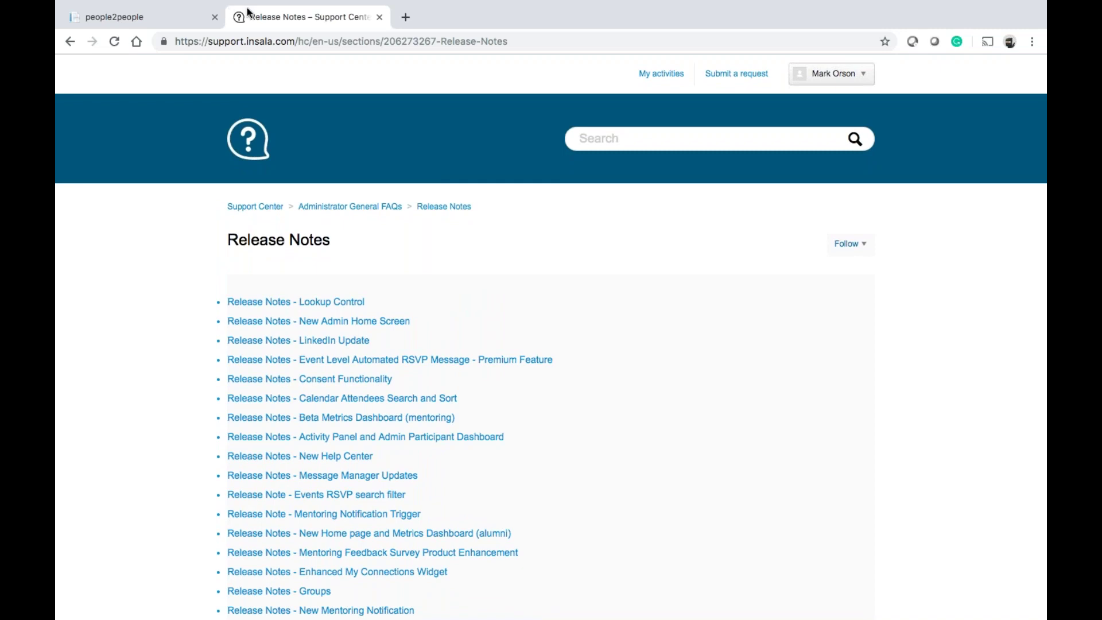
# Return to Career Compass and close the Support Center Release Notes tab
pyautogui.click(180, 20)
pyautogui.click(379, 17)
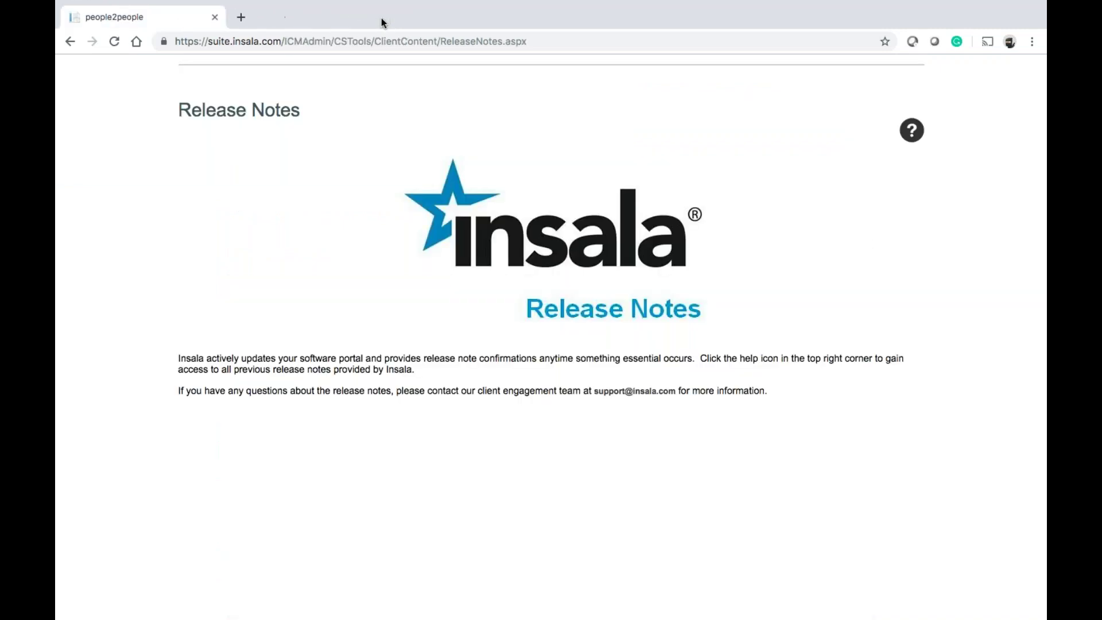
pyautogui.scroll(3, 383, 232)
# Open the Administration overview and scroll through its May 20 – Jun 3, 2019 login summary and logins chart
pyautogui.click(594, 182)
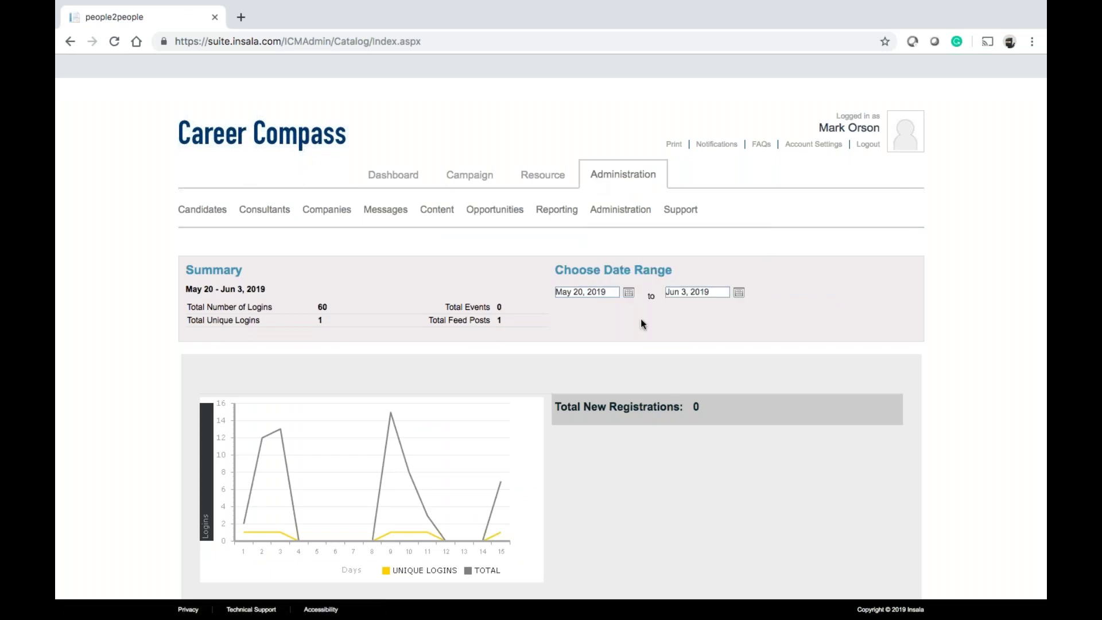
pyautogui.scroll(-12, 641, 324)
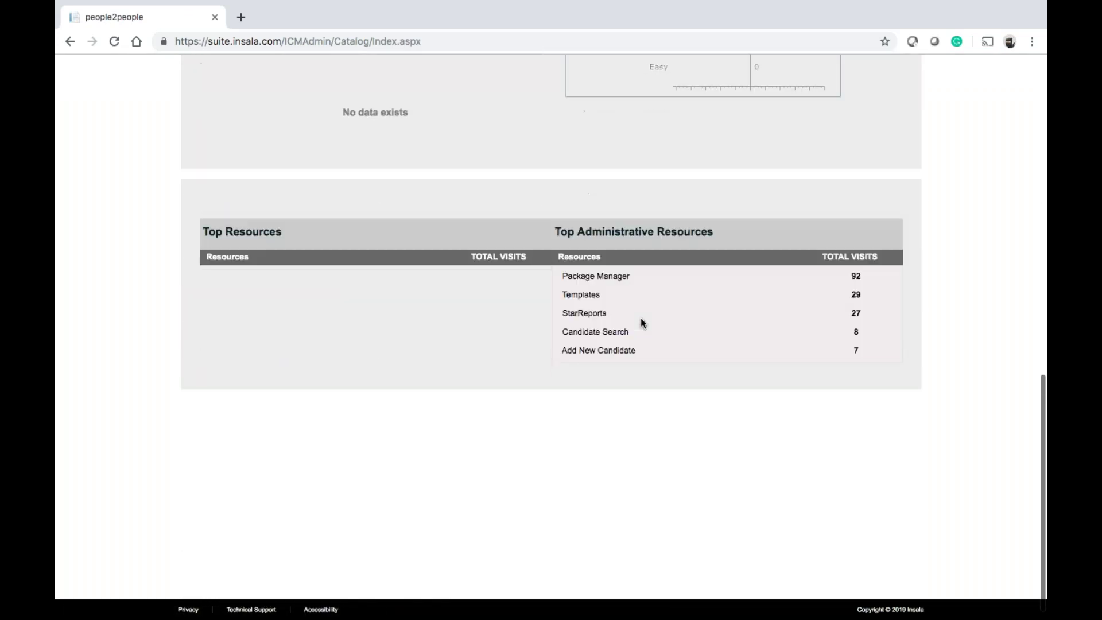
pyautogui.scroll(15, 641, 323)
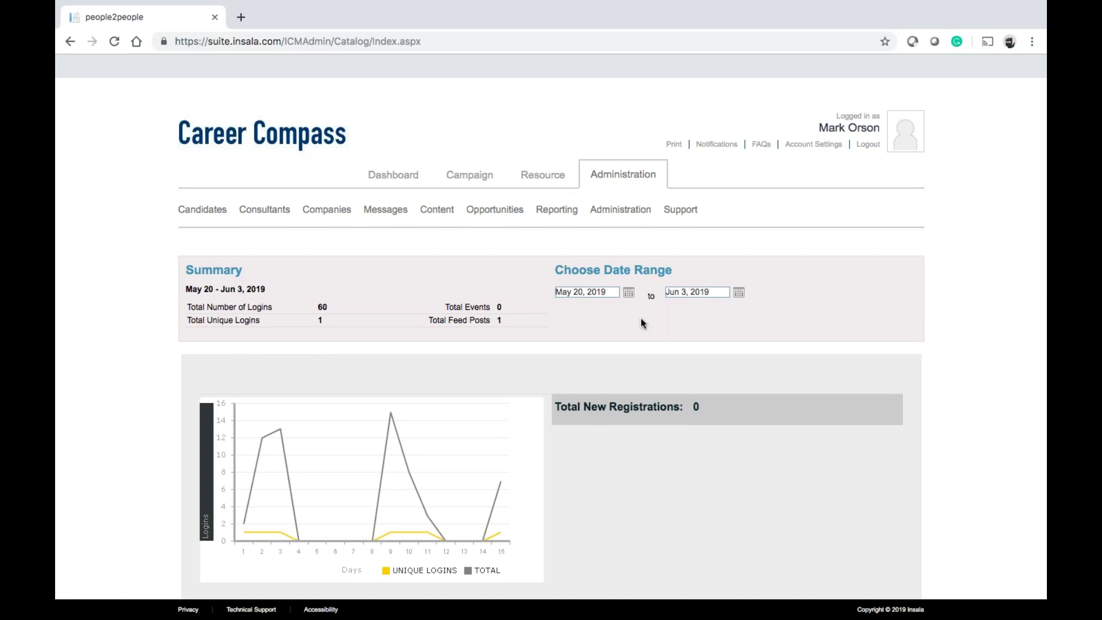
pyautogui.moveTo(609, 211)
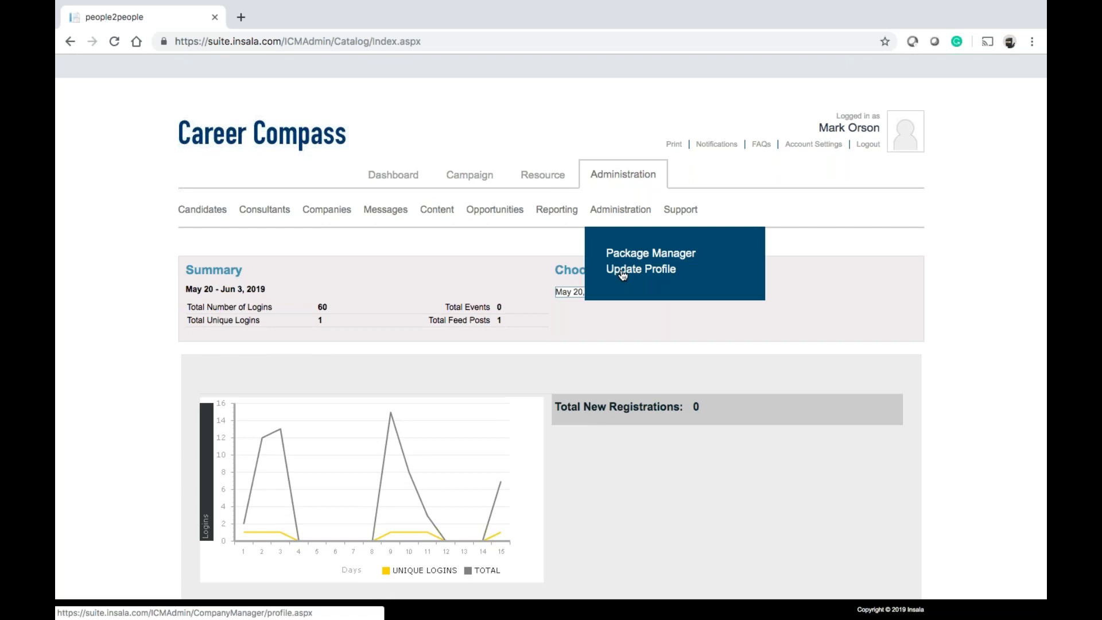
pyautogui.click(622, 274)
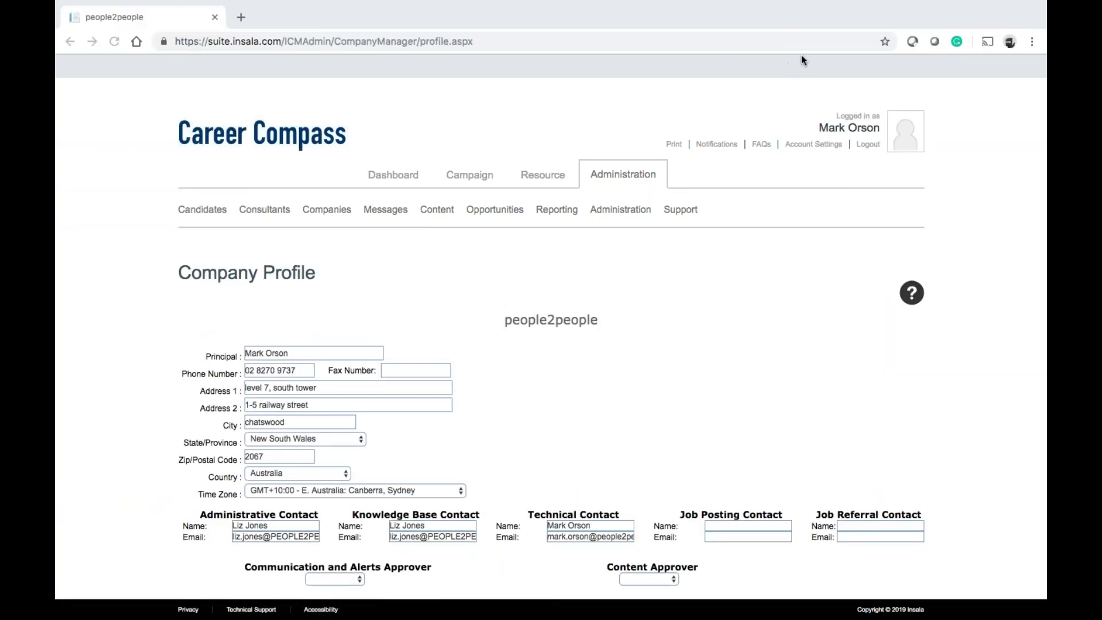
pyautogui.scroll(-3, 591, 382)
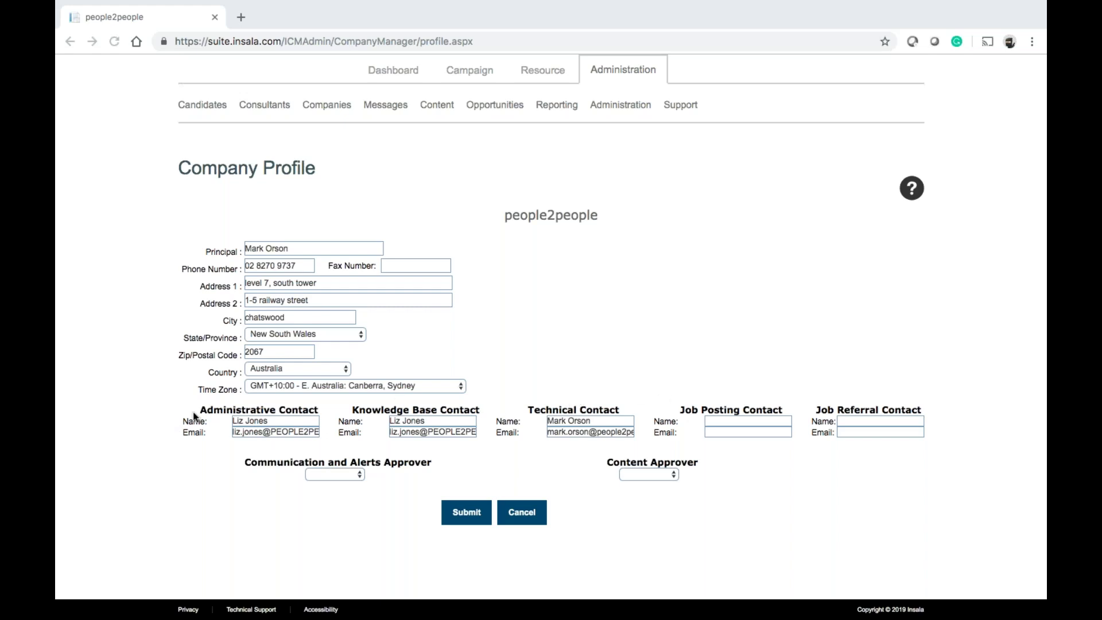
pyautogui.click(356, 412)
pyautogui.moveTo(481, 409); pyautogui.dragTo(353, 407)
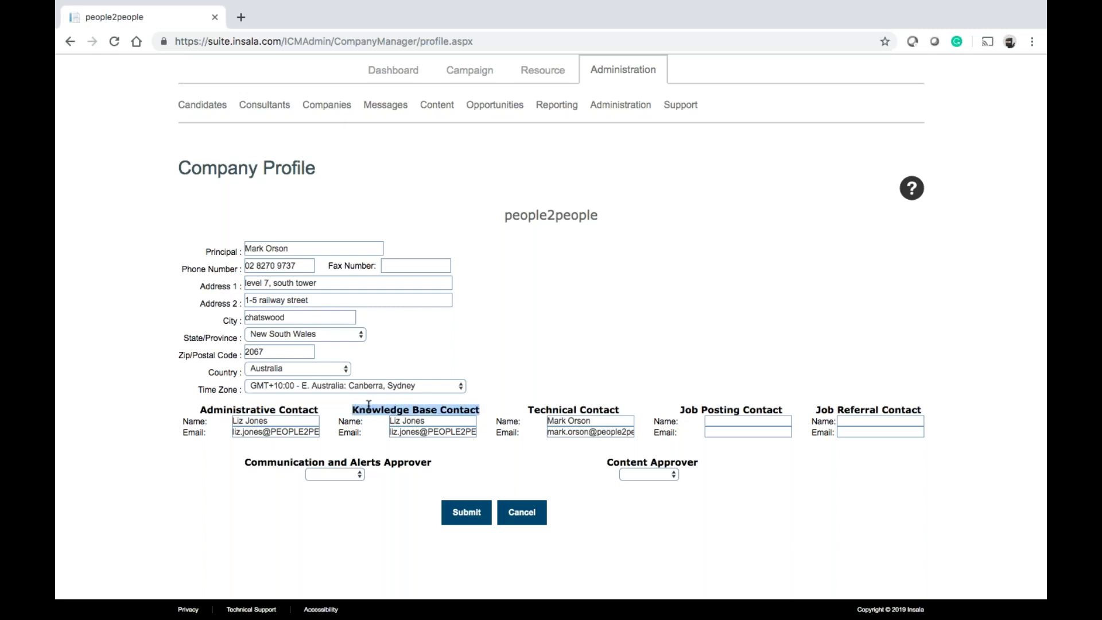
pyautogui.click(428, 434)
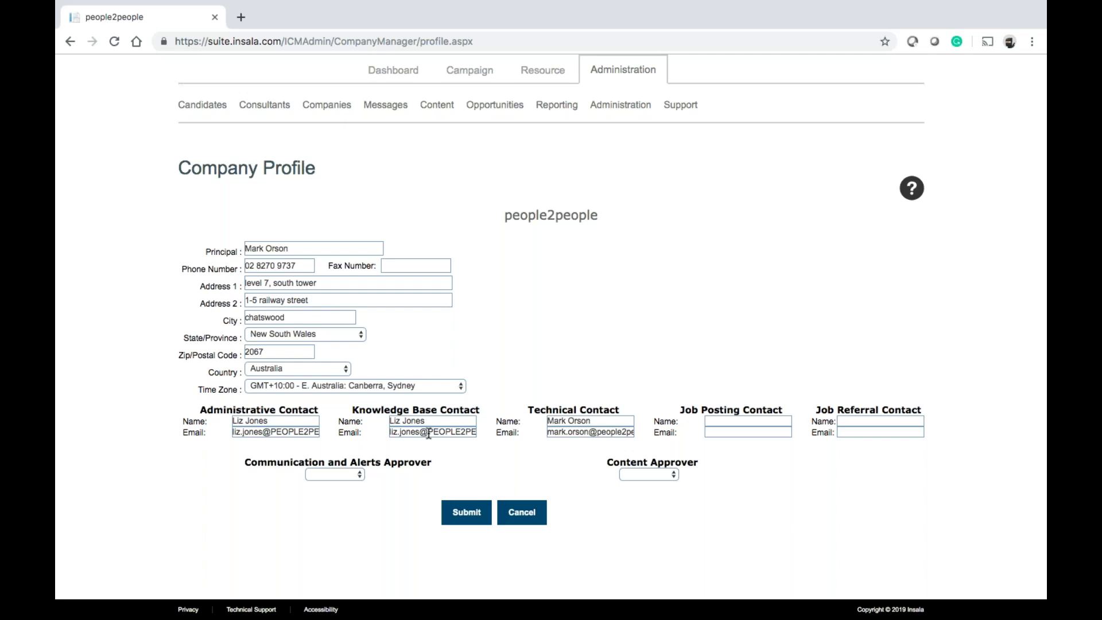
pyautogui.moveTo(391, 435); pyautogui.dragTo(522, 441)
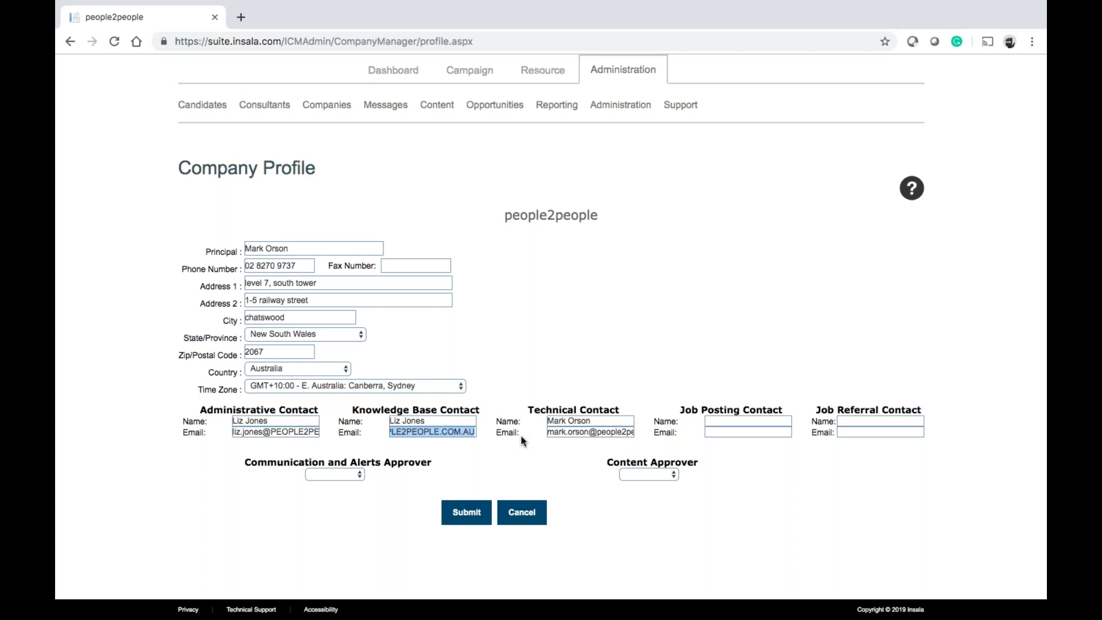
pyautogui.click(439, 431)
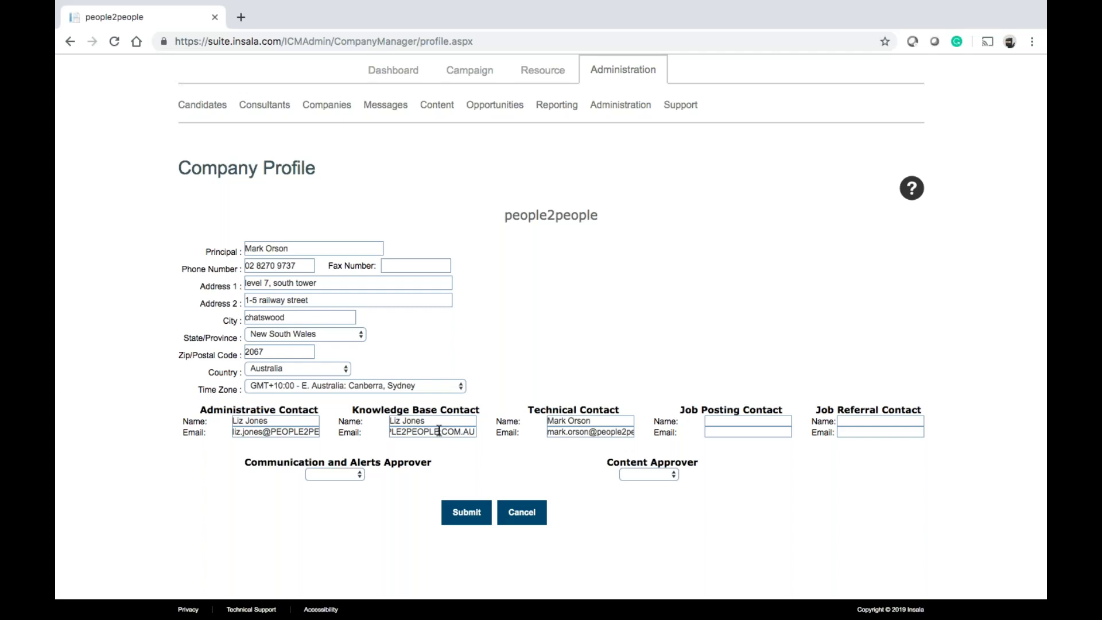
pyautogui.press('Left')
pyautogui.press('Left')
pyautogui.press('Left')
pyautogui.press('Left')
pyautogui.press('Left')
pyautogui.press('Left')
pyautogui.press('Left')
pyautogui.moveTo(620, 107)
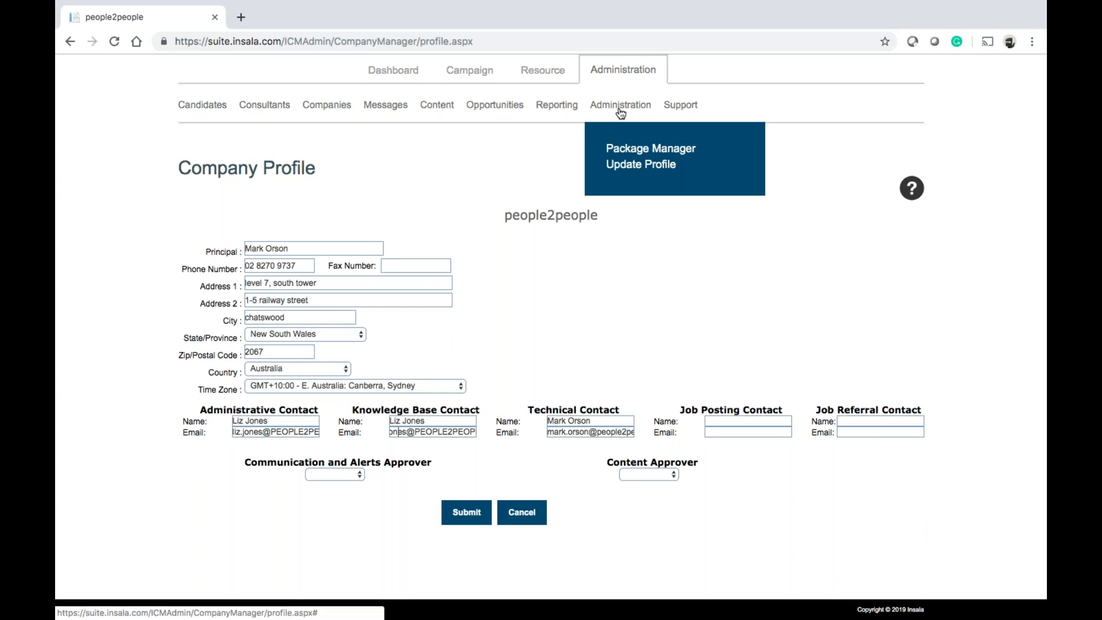
# View the Package Manager list with Base Package V5, then return to the user dashboard
pyautogui.click(627, 150)
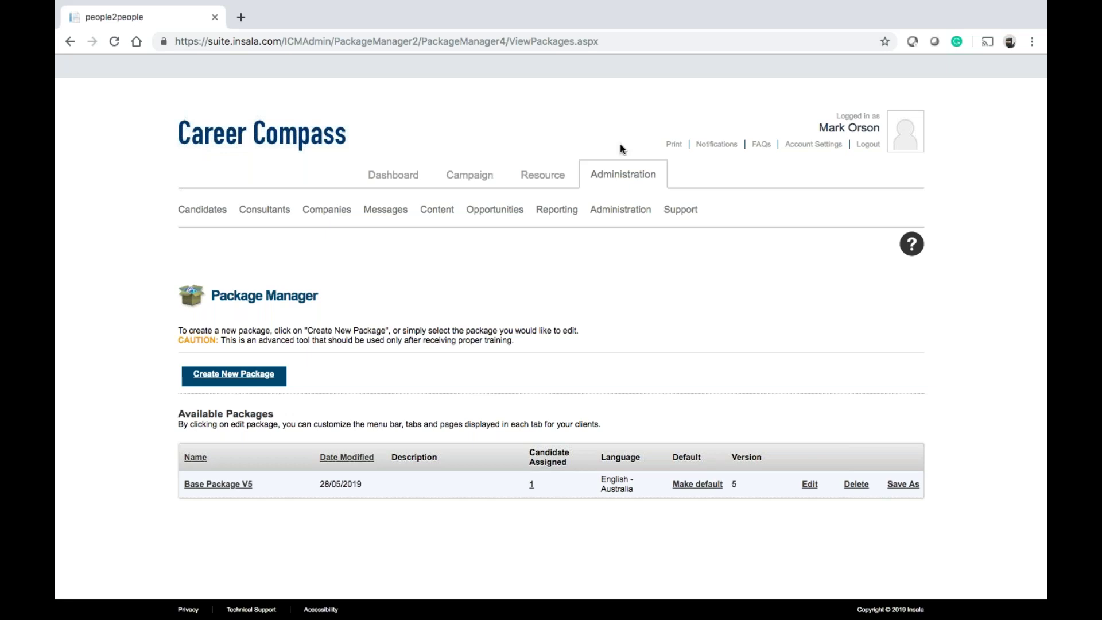
pyautogui.click(396, 180)
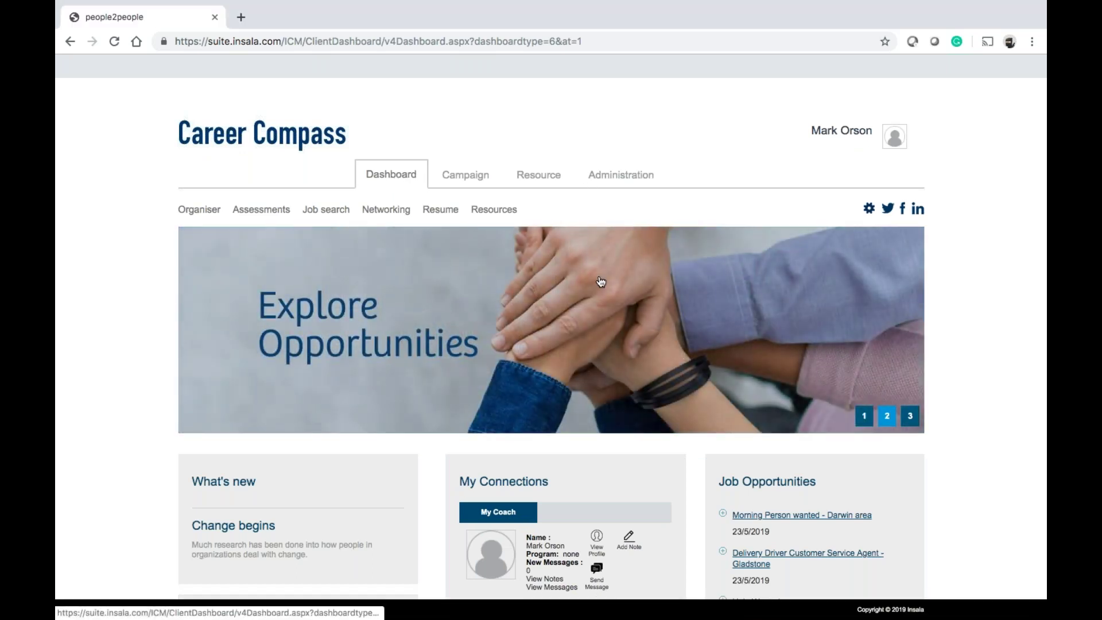
# Scroll through the dashboard, then go back to the Administration overview showing 60 total logins
pyautogui.scroll(-1, 600, 281)
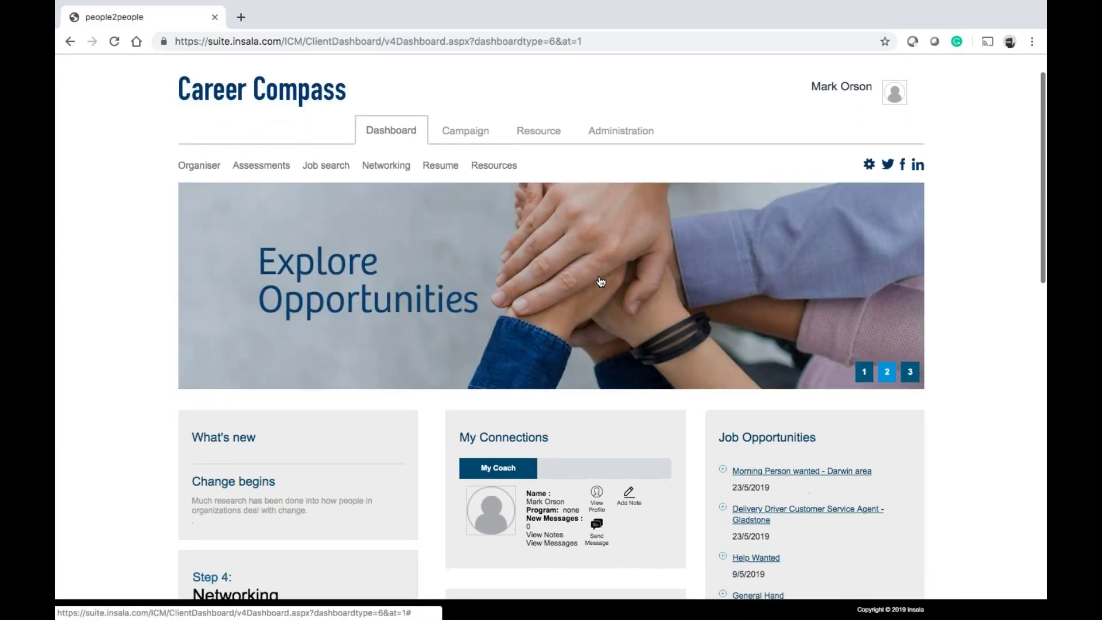
pyautogui.moveTo(241, 179)
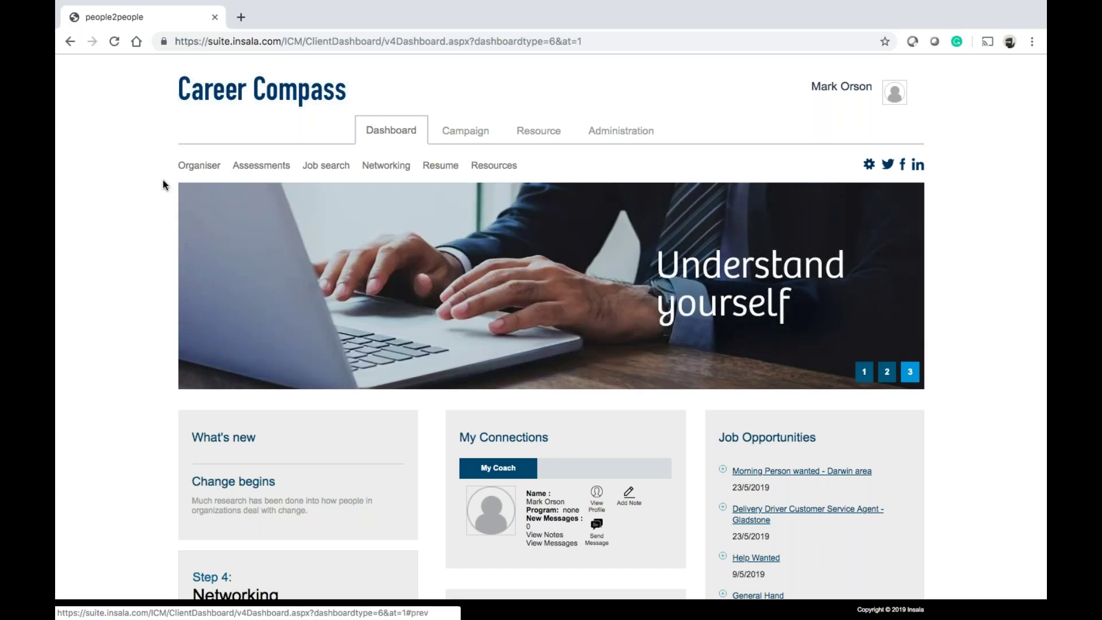
pyautogui.moveTo(201, 174)
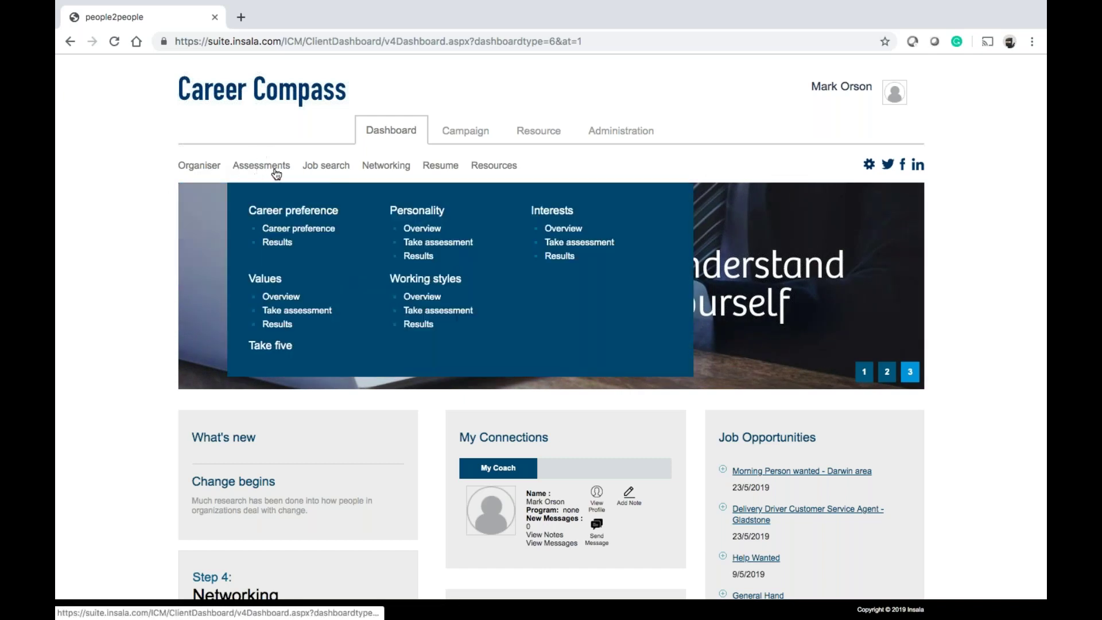
pyautogui.moveTo(388, 165)
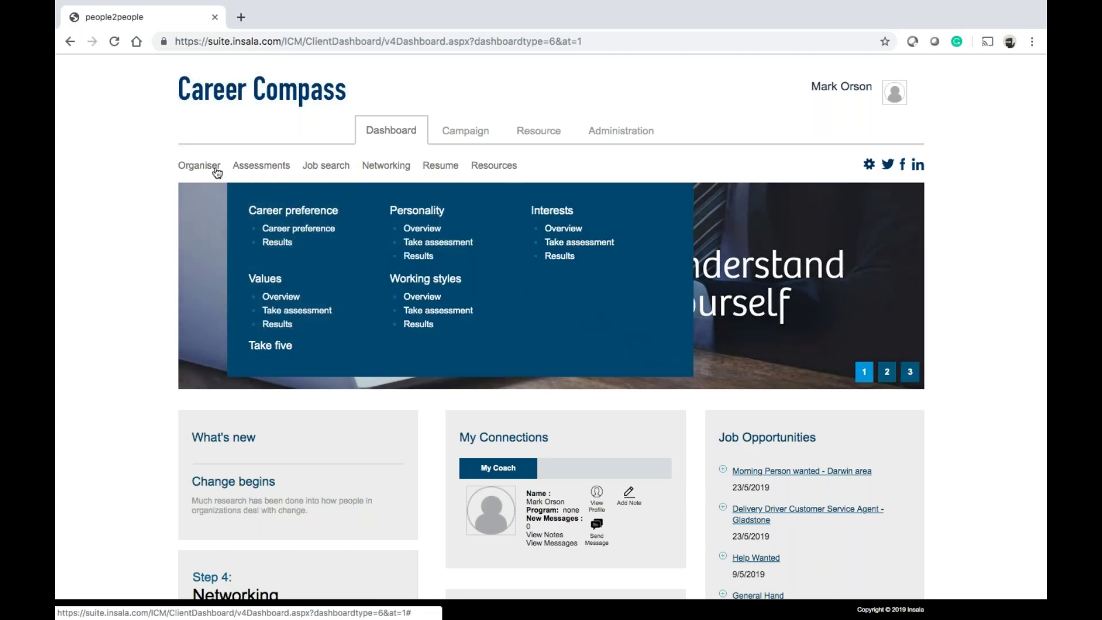
pyautogui.scroll(-3, 440, 446)
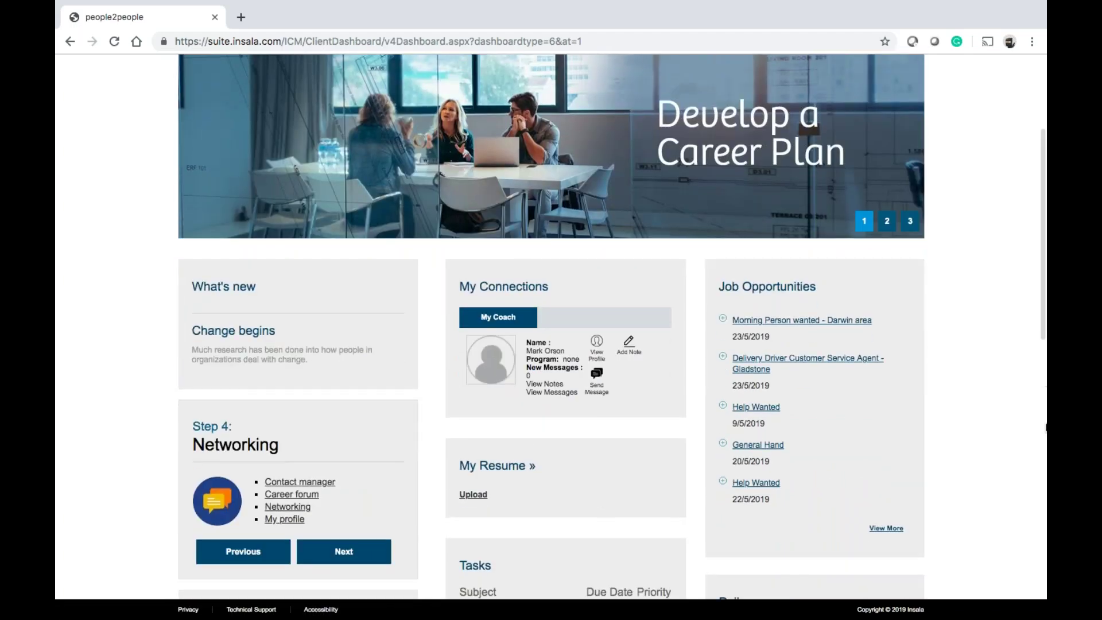
pyautogui.scroll(-4, 651, 429)
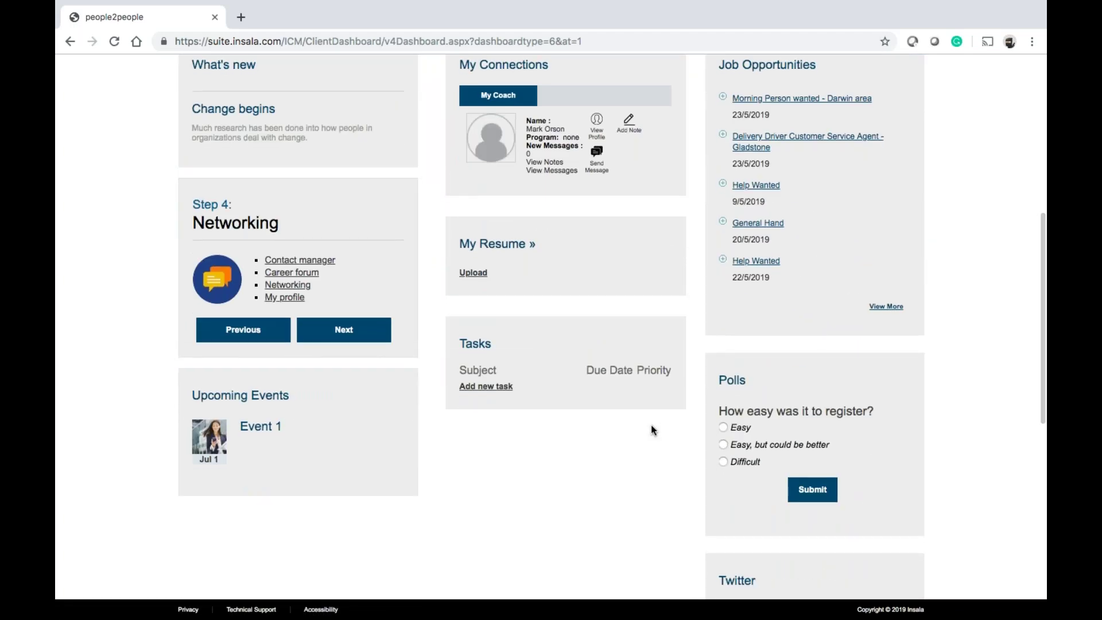
pyautogui.scroll(7, 651, 425)
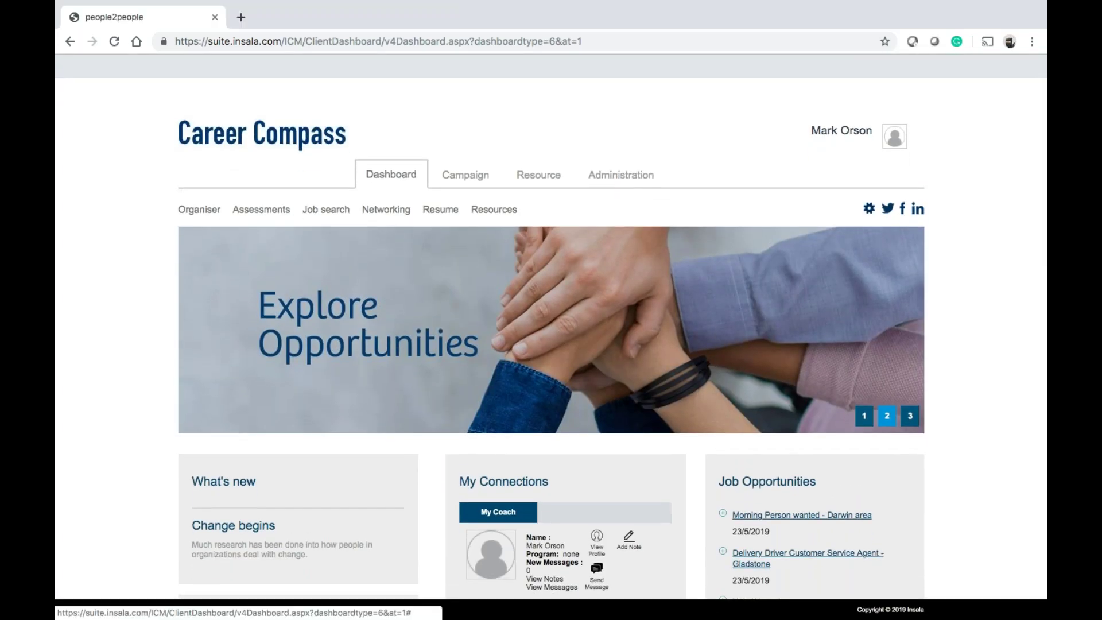
pyautogui.click(626, 179)
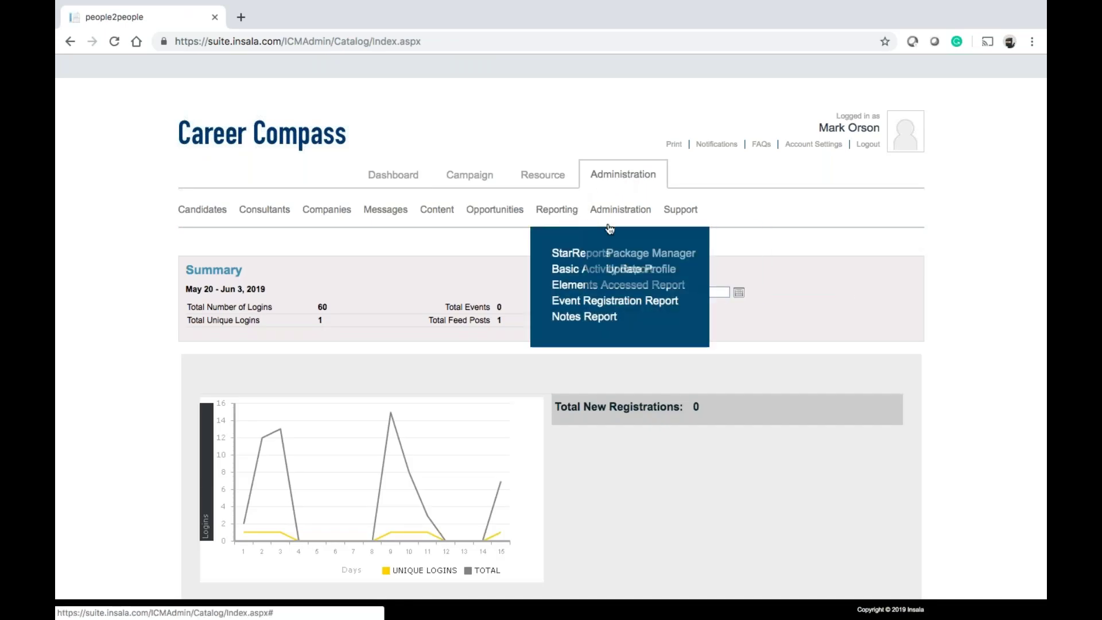
# From the Package Manager, start a new package form using Base Package V5 as the template
pyautogui.click(612, 252)
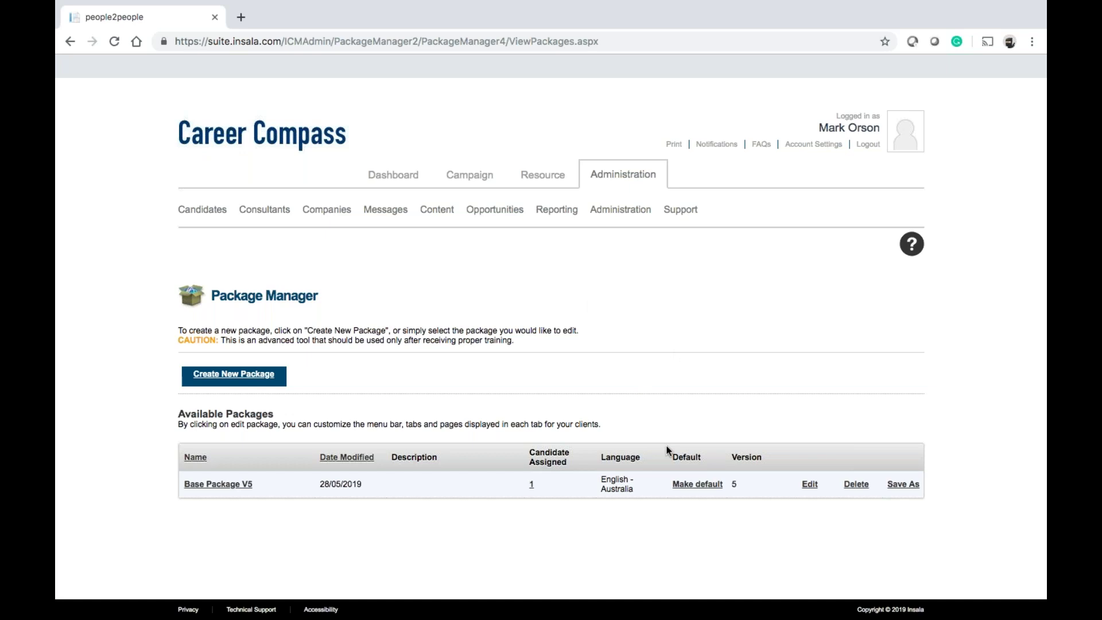
pyautogui.click(233, 376)
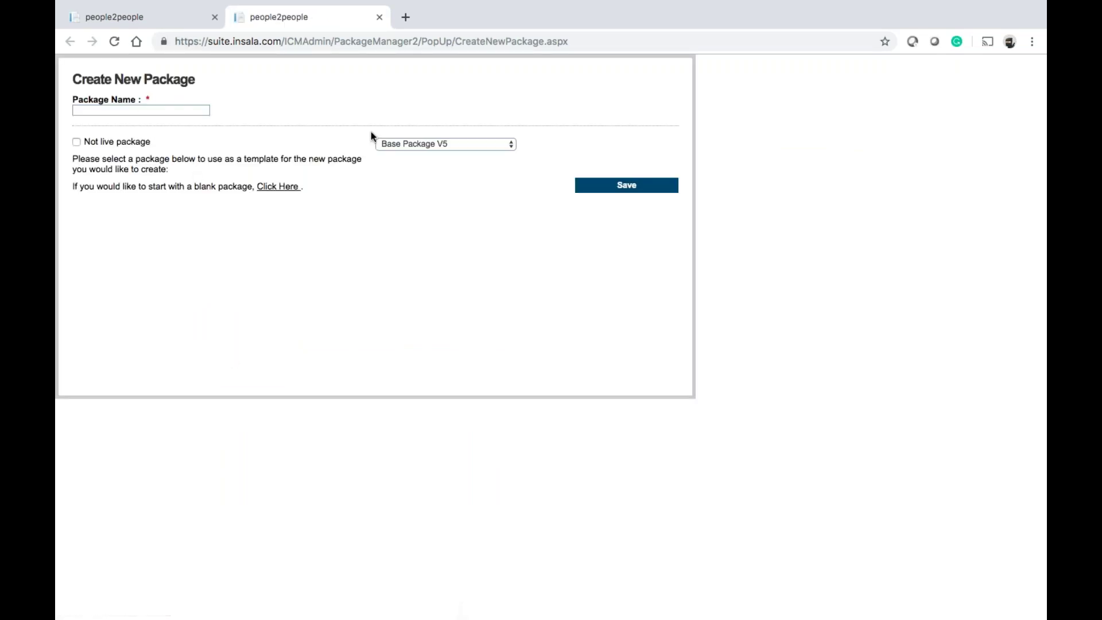
# Save a new package named 'For Practice' based on the Base Package V5 template
pyautogui.click(438, 144)
pyautogui.click(437, 143)
pyautogui.click(163, 112)
pyautogui.write('F')
pyautogui.write('ractice')
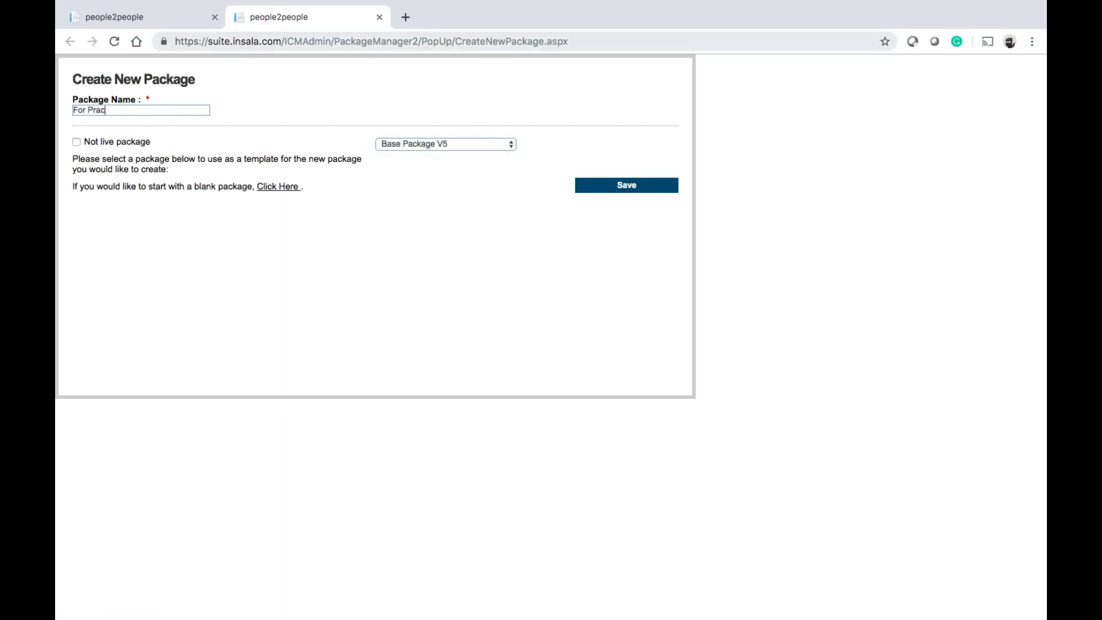
pyautogui.click(636, 187)
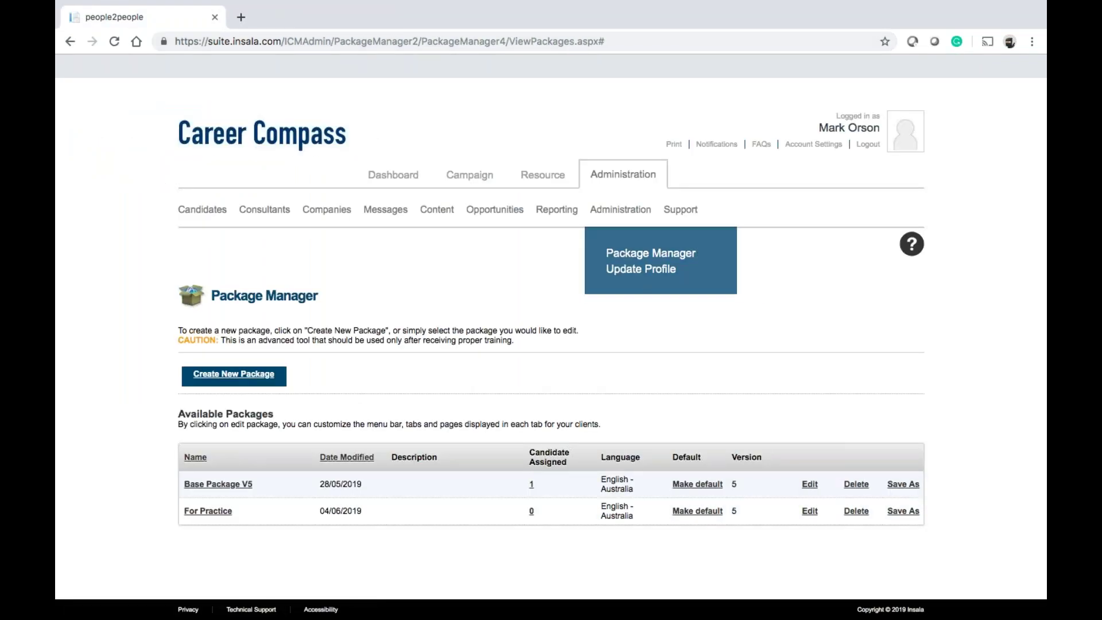
# Scroll the Available Packages list and edit the Base Package V5 row
pyautogui.scroll(-2, 620, 209)
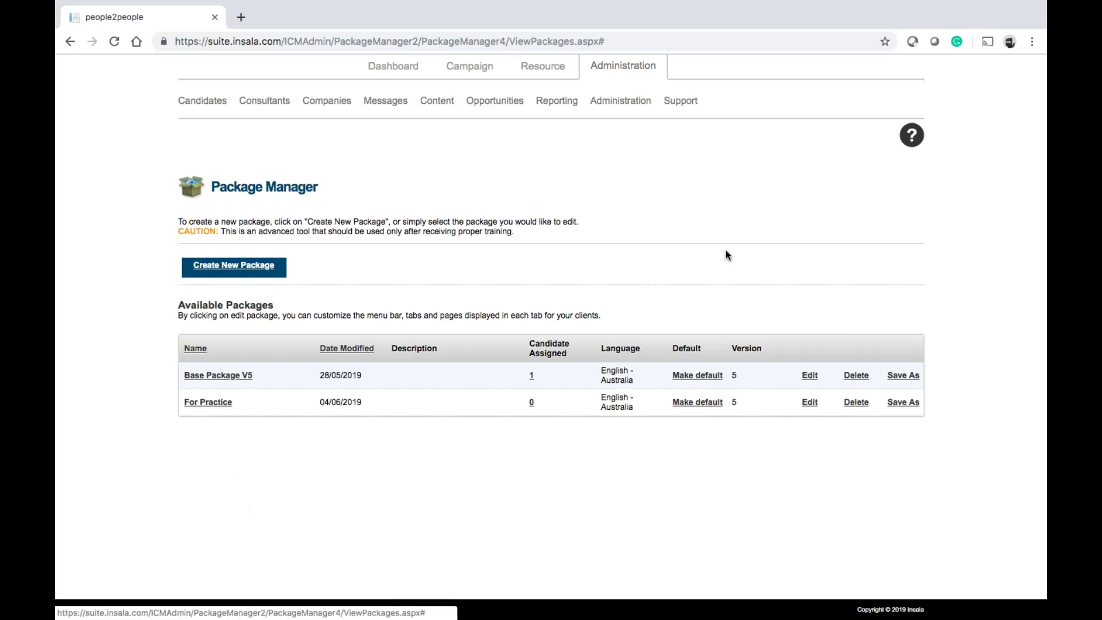
pyautogui.click(809, 377)
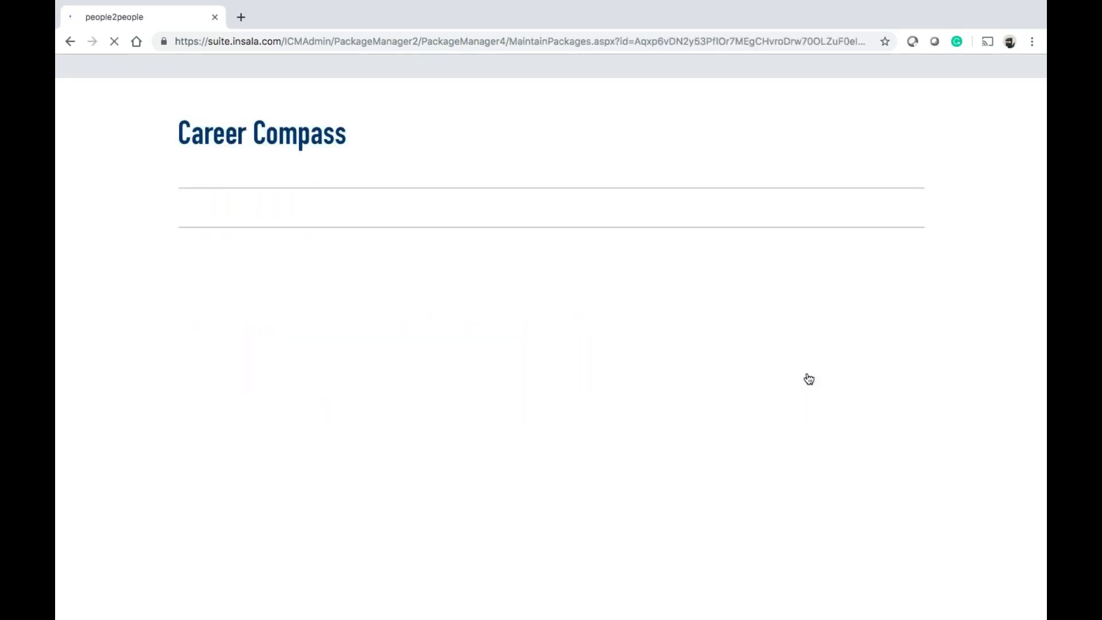
# Switch the Base Package V5 editor to its Settings tab
pyautogui.scroll(-3, 513, 341)
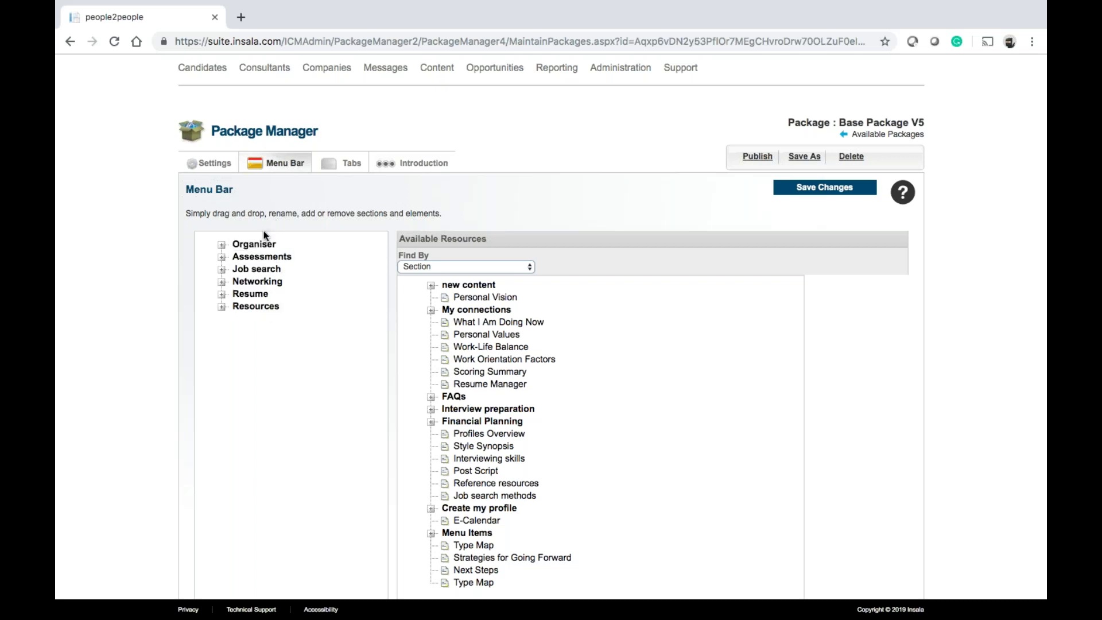
pyautogui.click(226, 163)
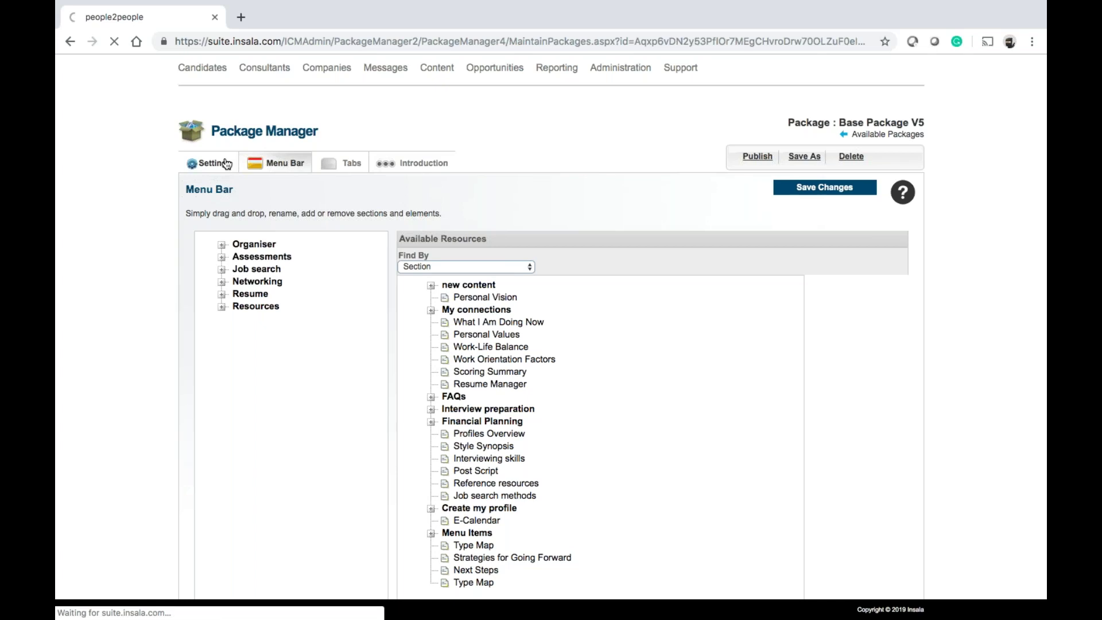
# Review Base Package V5's settings, keeping the P2P skin, and move on to its Tabs configuration
pyautogui.scroll(-3, 332, 338)
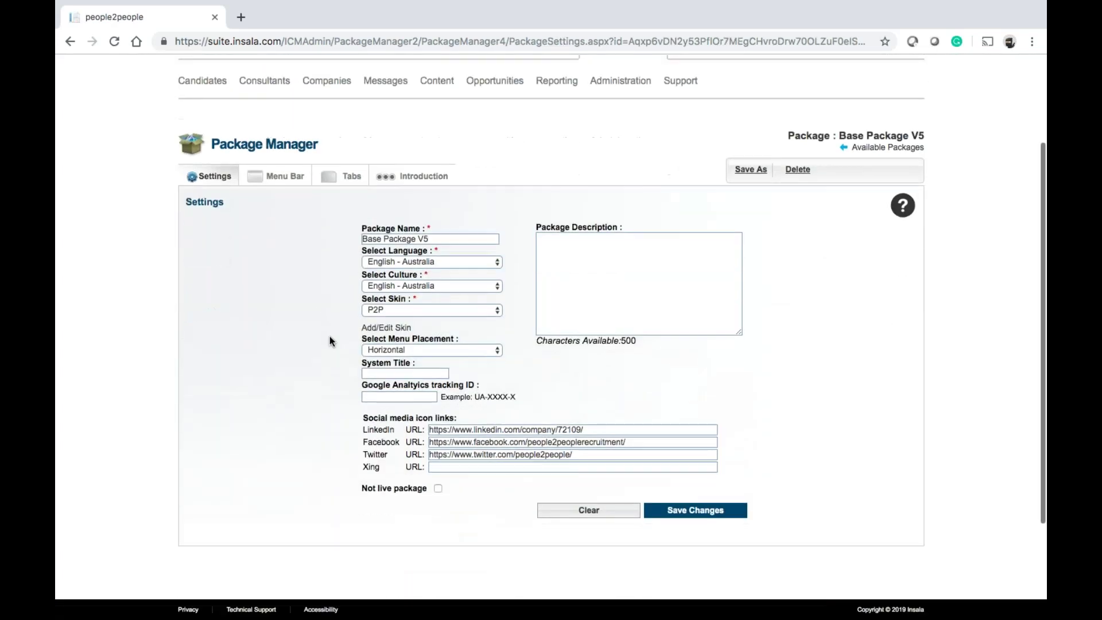
pyautogui.click(434, 311)
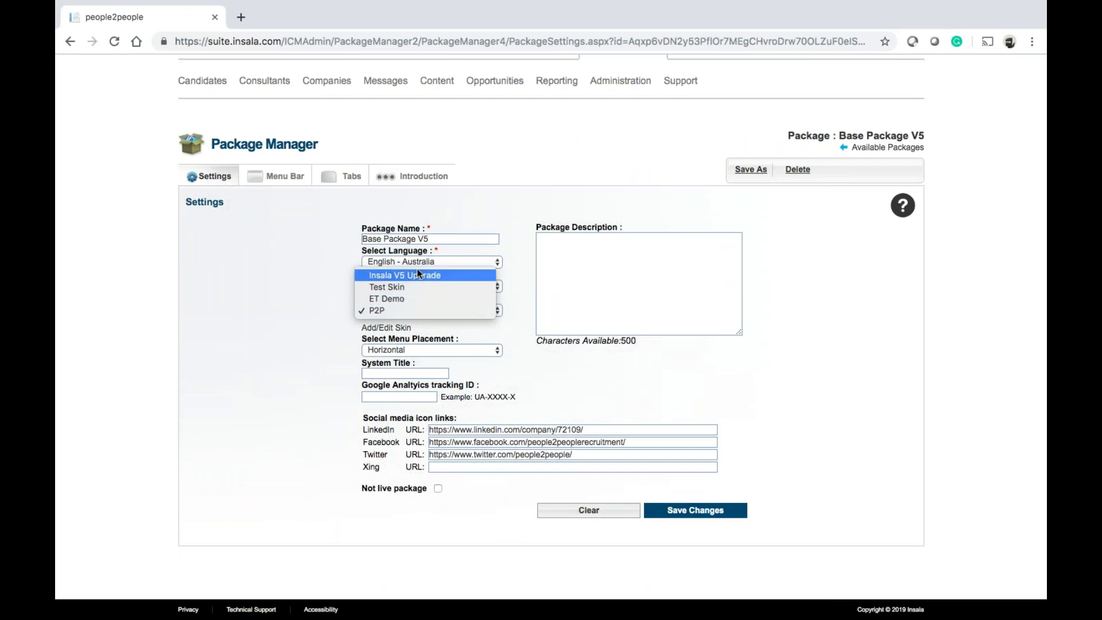
pyautogui.click(316, 330)
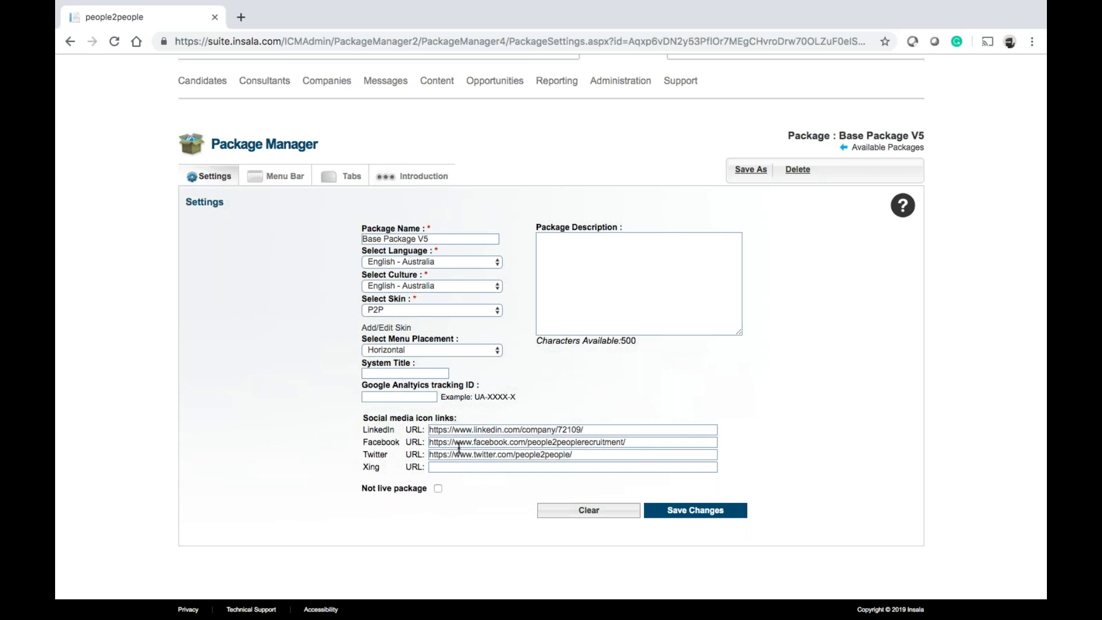
pyautogui.click(406, 398)
pyautogui.click(346, 180)
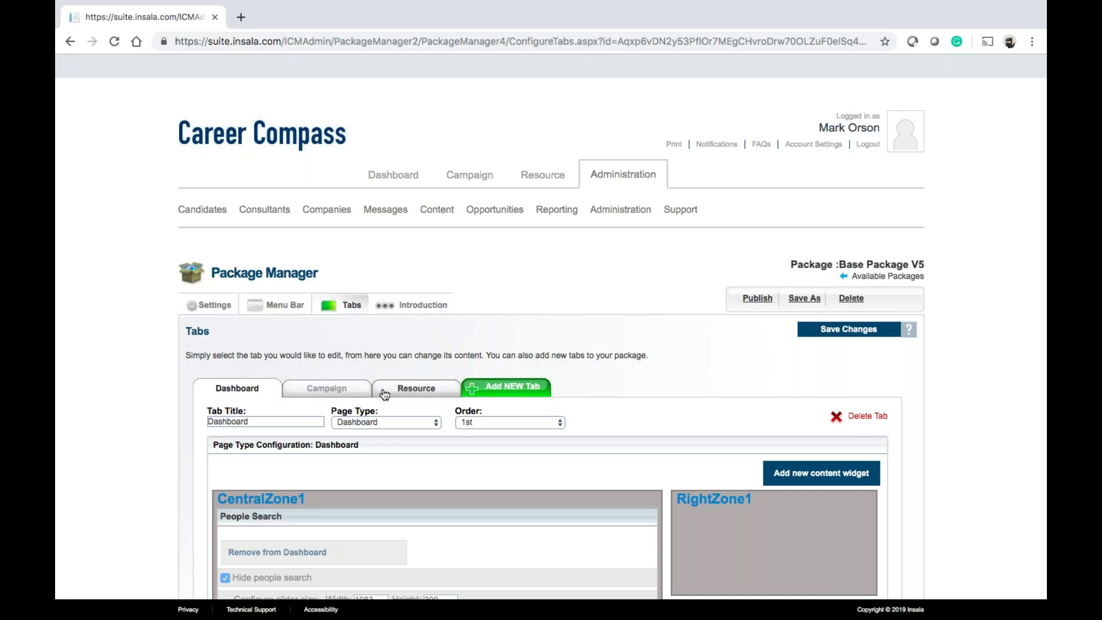
# Demonstrate moving the What's new widget between Dashboard zones, then go to the Introduction sub-tab
pyautogui.scroll(-2, 409, 396)
pyautogui.scroll(-6, 409, 395)
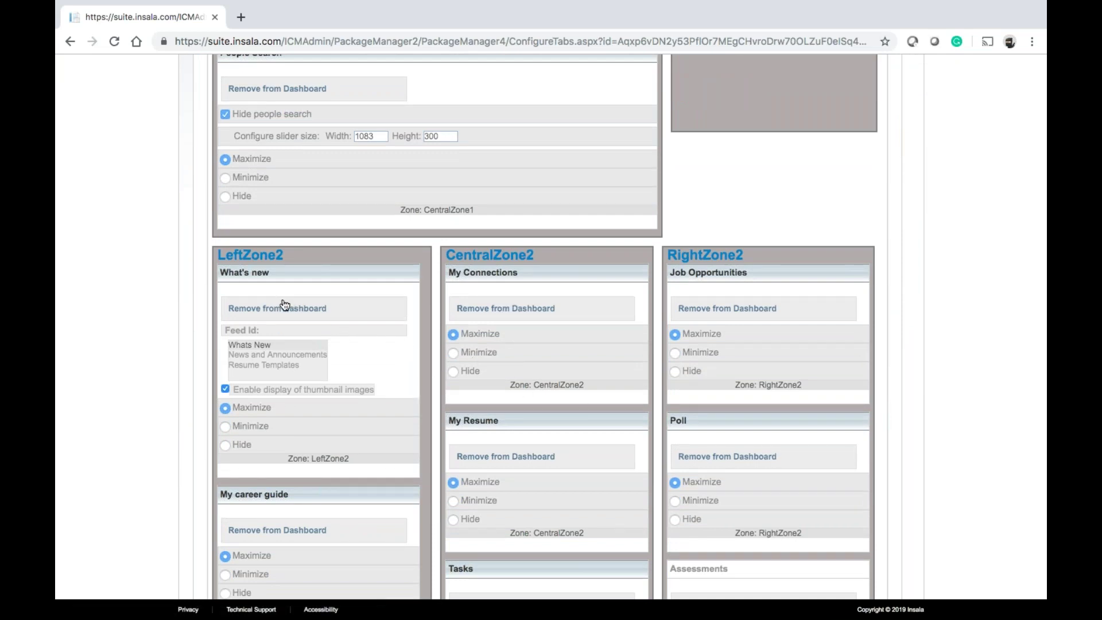
pyautogui.moveTo(286, 277)
pyautogui.mouseDown()
pyautogui.moveTo(542, 288)
pyautogui.moveTo(294, 284)
pyautogui.mouseUp()
pyautogui.scroll(-3, 450, 280)
pyautogui.scroll(-3, 449, 281)
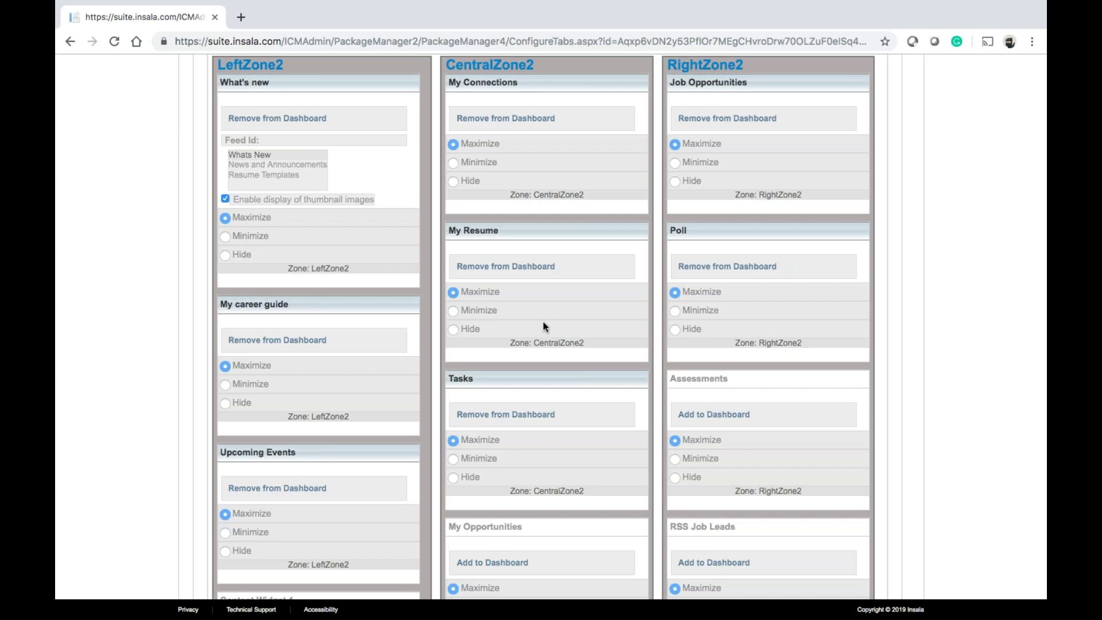
pyautogui.scroll(-6, 542, 322)
pyautogui.scroll(-3, 543, 322)
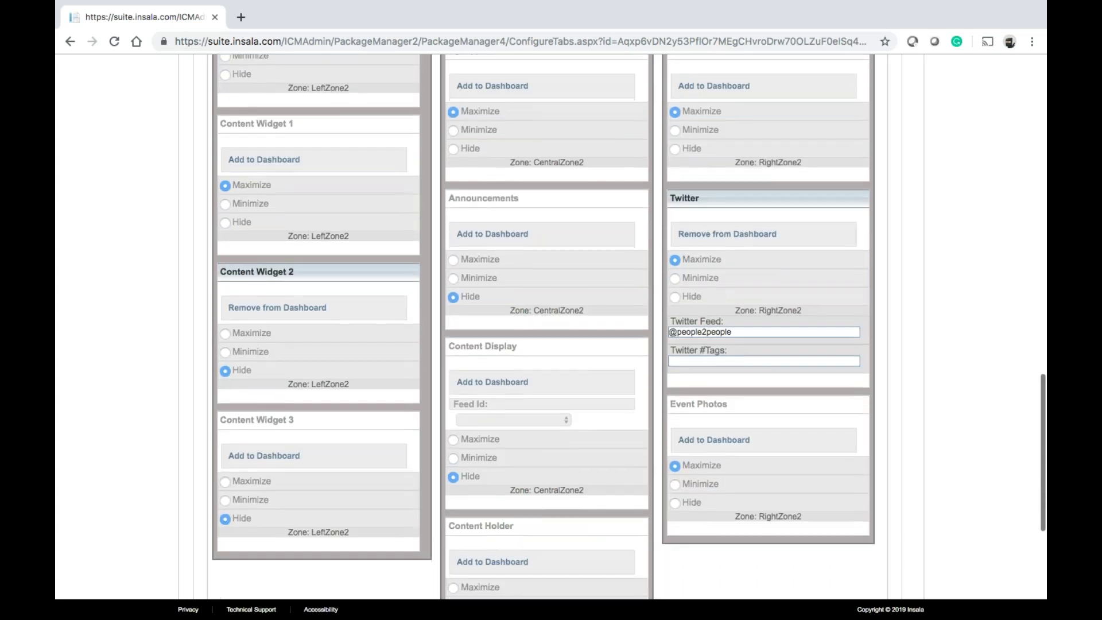
pyautogui.scroll(15, 402, 411)
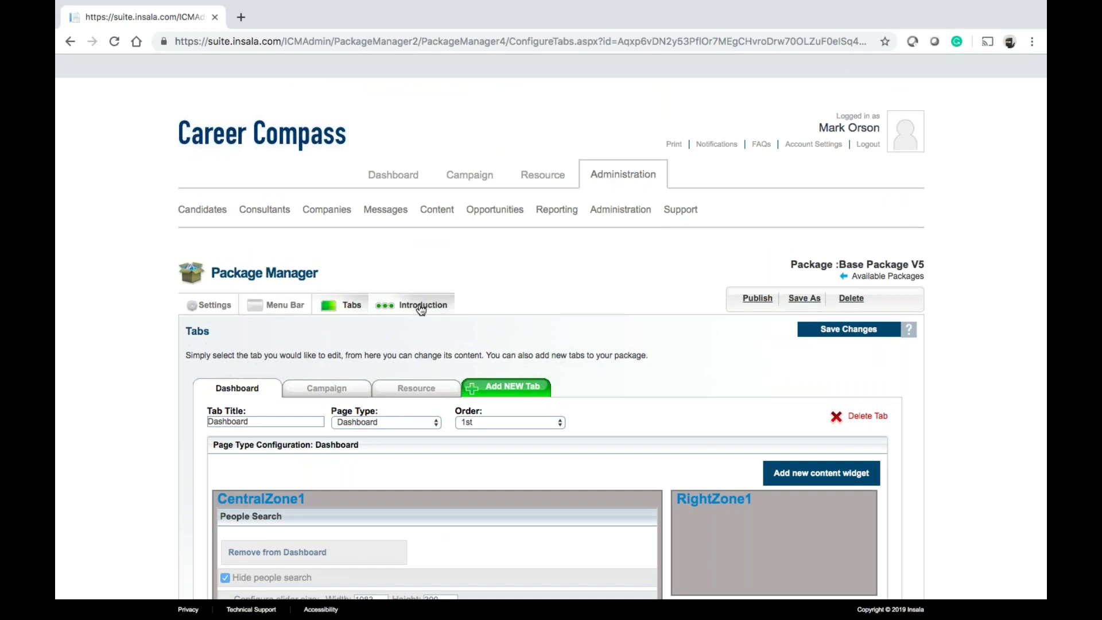
pyautogui.click(421, 306)
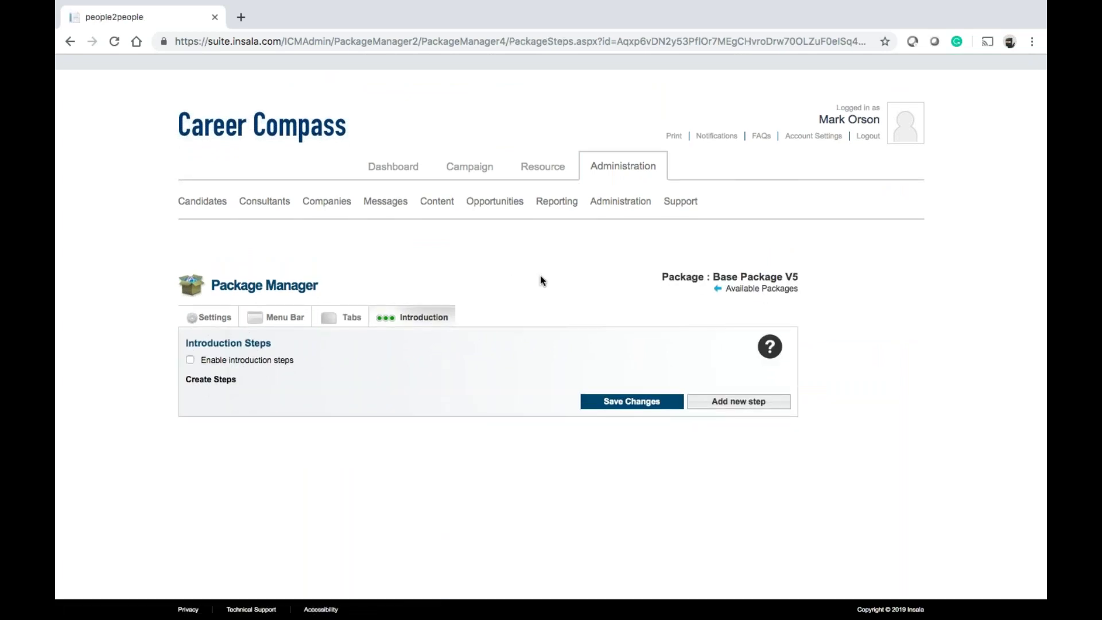
# Look over the general settings and menu bar layout, then return to the Available Packages list
pyautogui.click(266, 310)
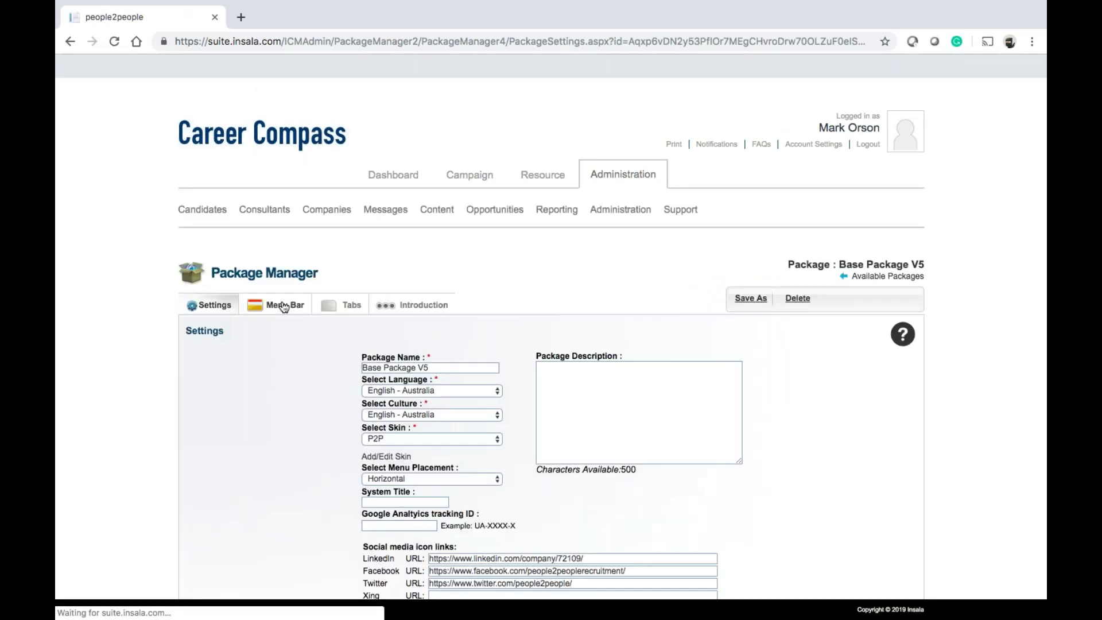
pyautogui.click(284, 307)
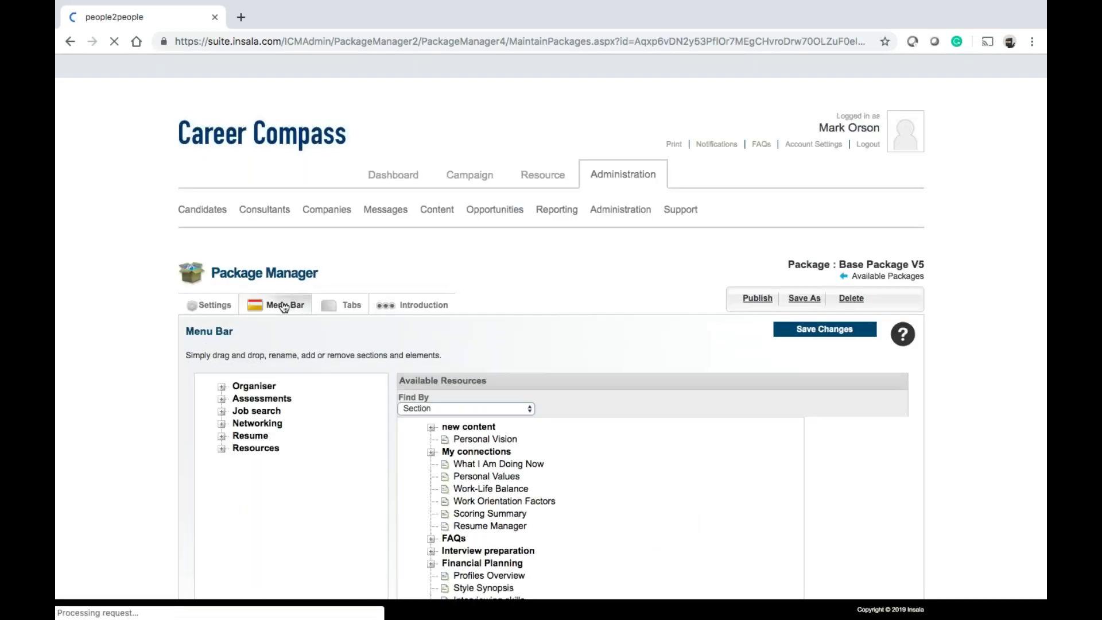
pyautogui.moveTo(620, 227)
pyautogui.click(628, 255)
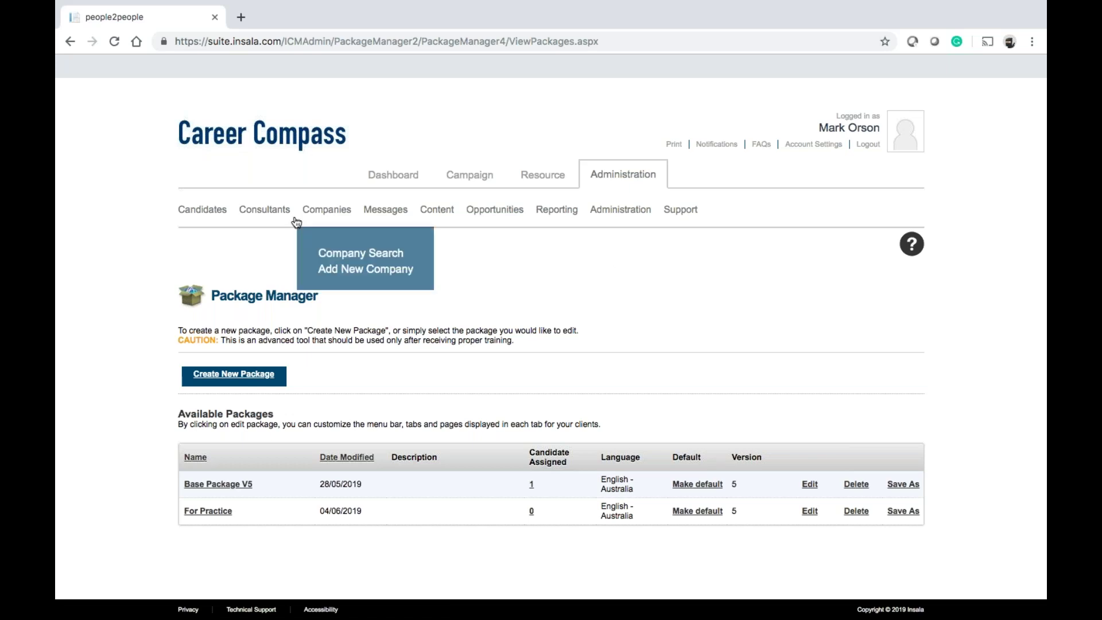
pyautogui.moveTo(278, 216)
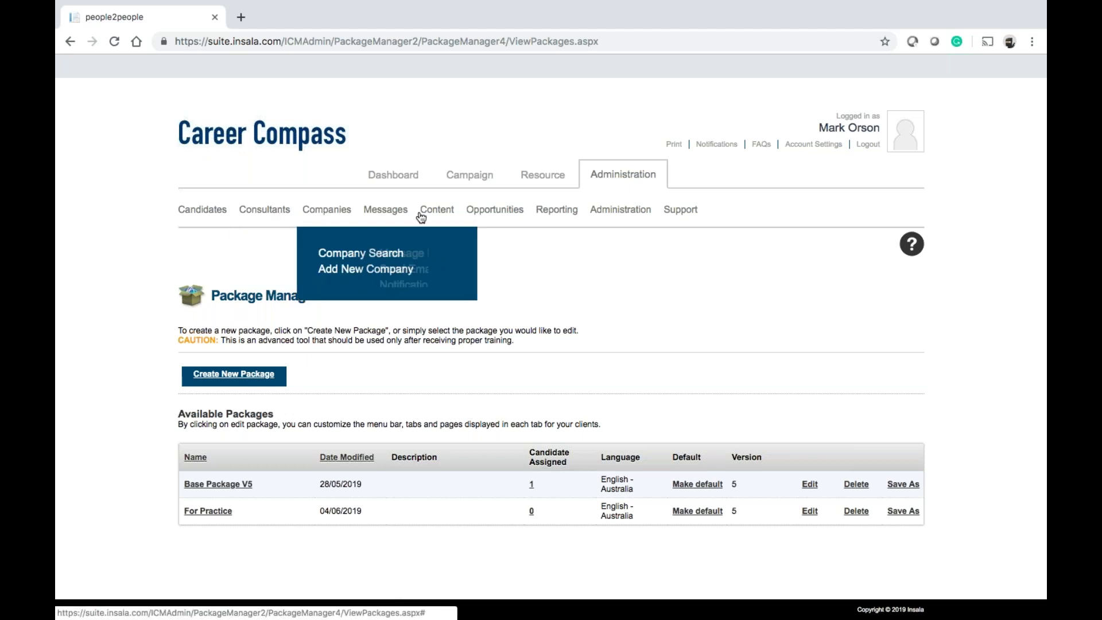
pyautogui.moveTo(505, 216)
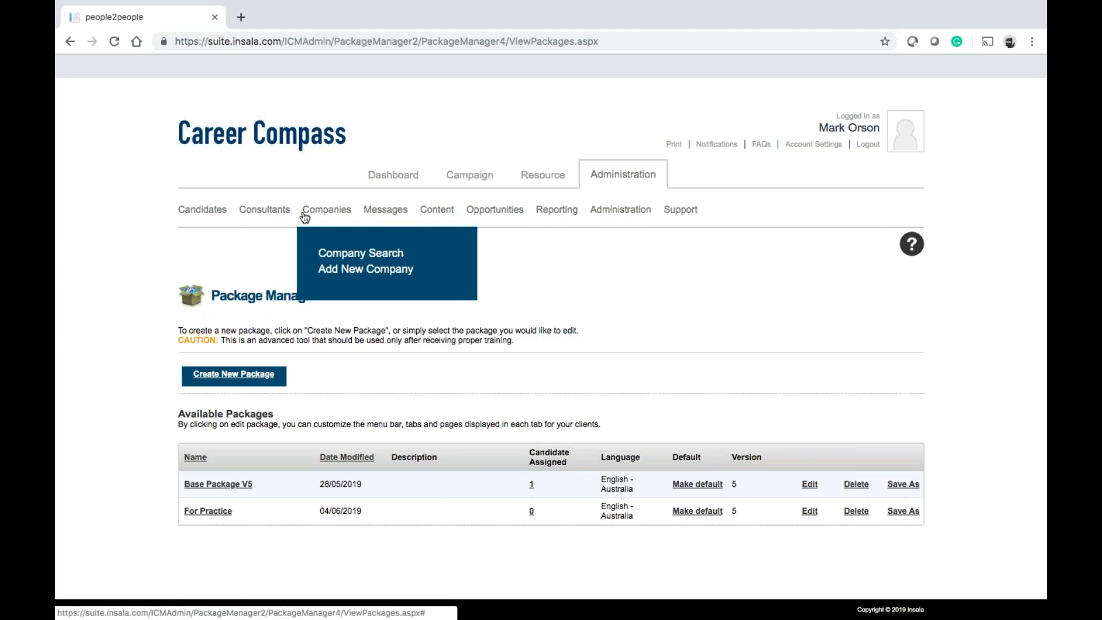
pyautogui.moveTo(334, 214)
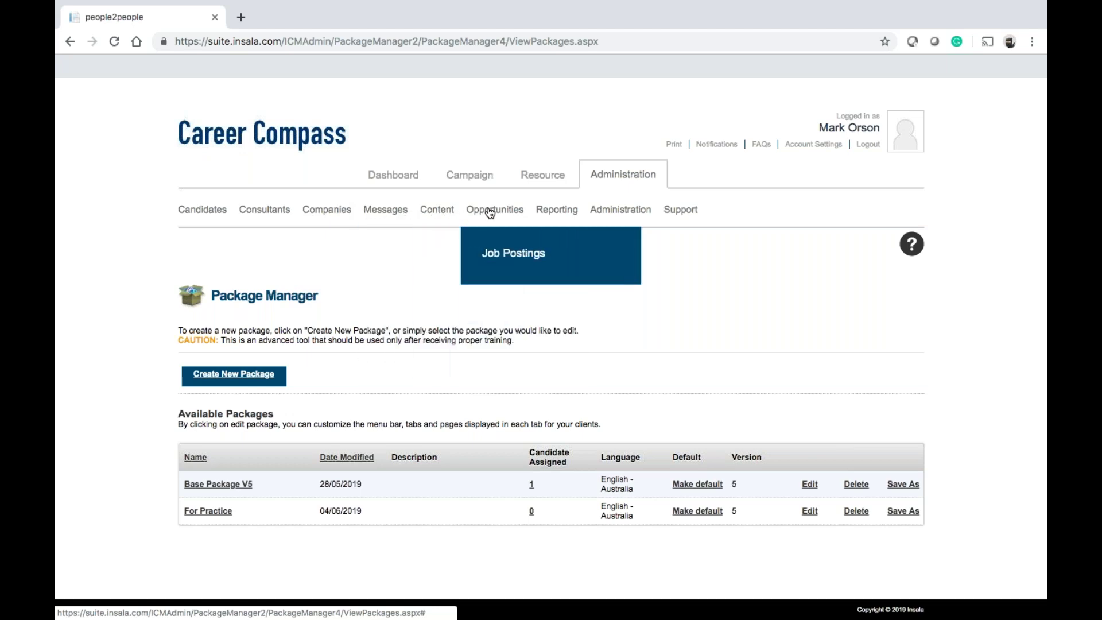
pyautogui.moveTo(619, 222)
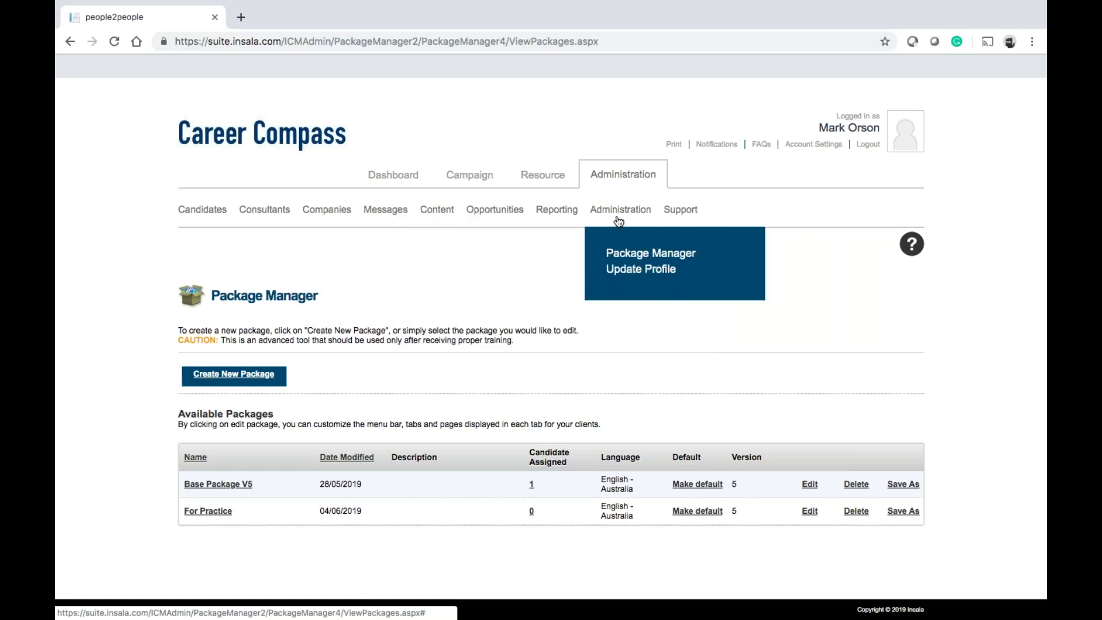
pyautogui.moveTo(571, 223)
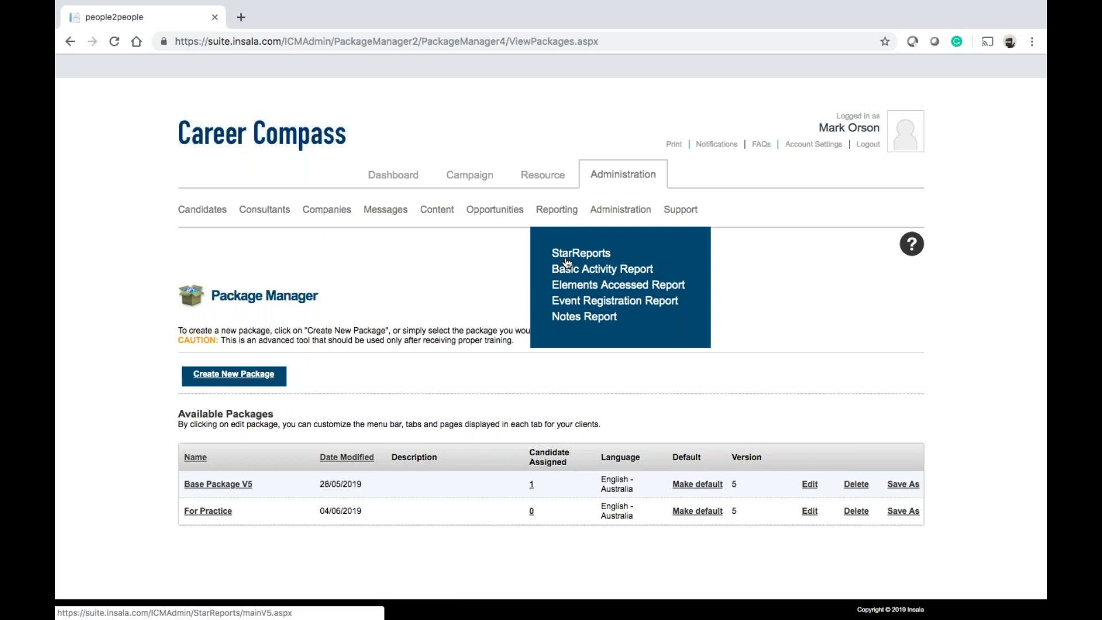
pyautogui.moveTo(430, 220)
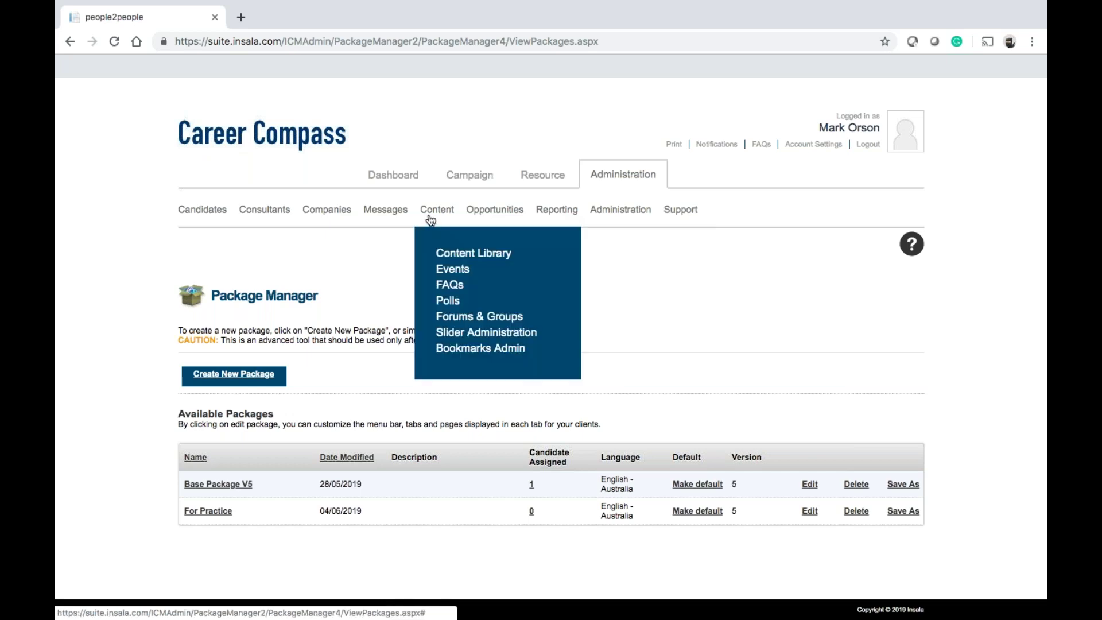
pyautogui.moveTo(392, 220)
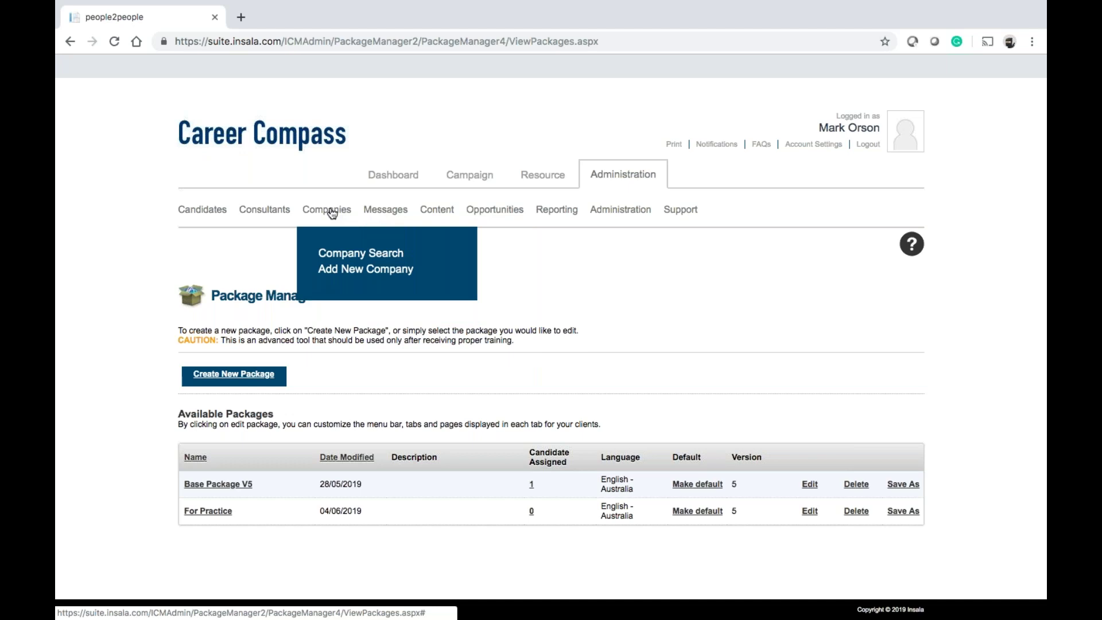
pyautogui.moveTo(291, 213)
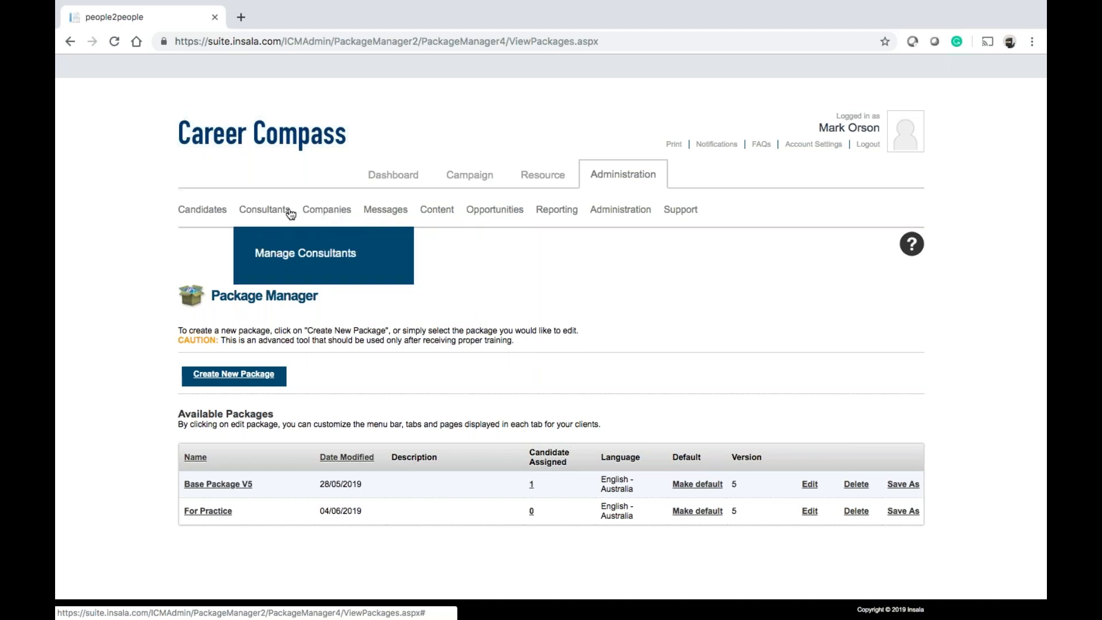
pyautogui.moveTo(216, 212)
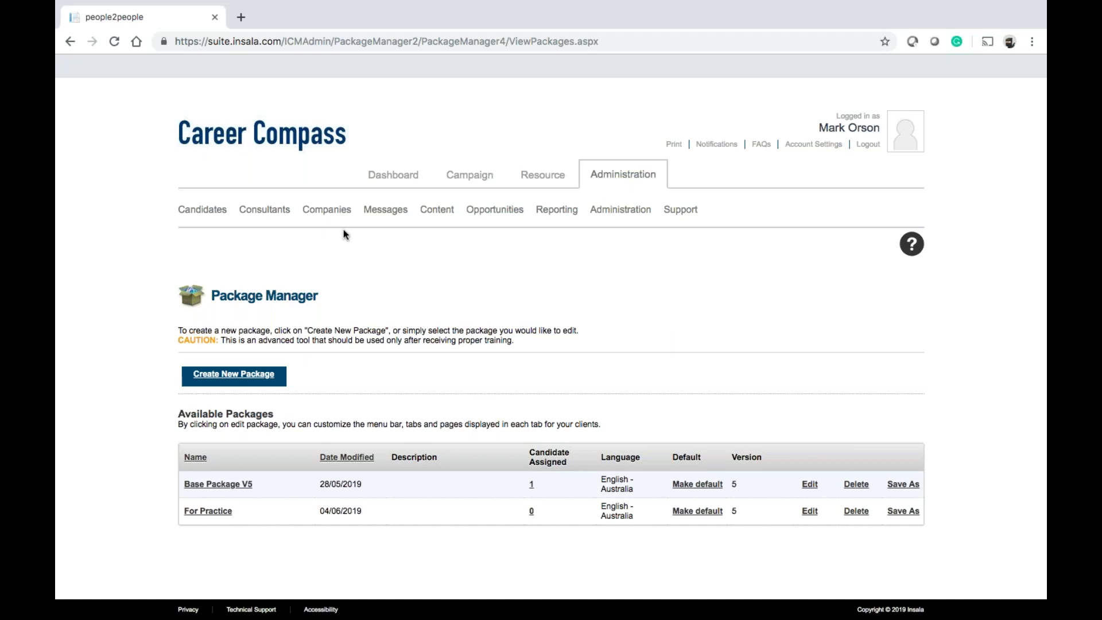
pyautogui.moveTo(620, 223)
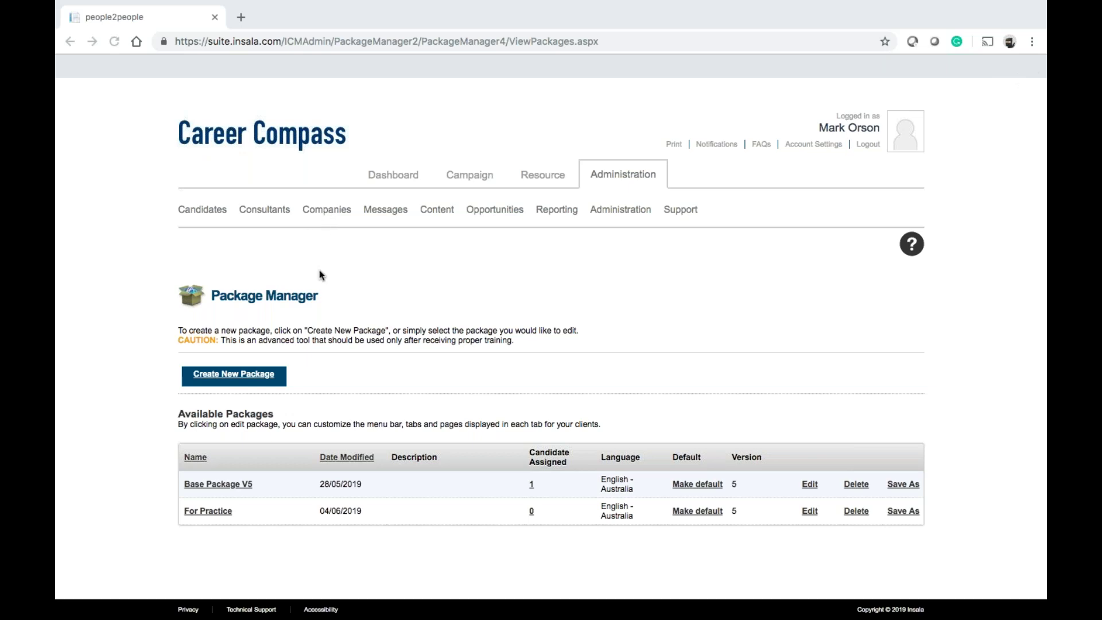
pyautogui.moveTo(202, 216)
pyautogui.moveTo(330, 214)
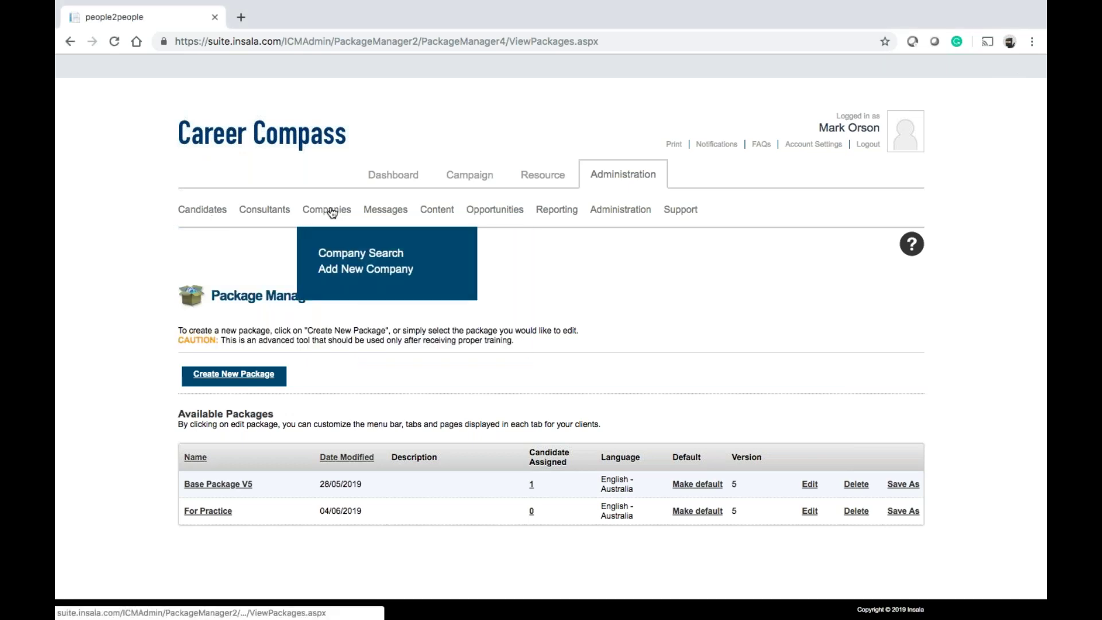
# Run a company search with a blank name, then open a blank Add New Company form
pyautogui.click(344, 254)
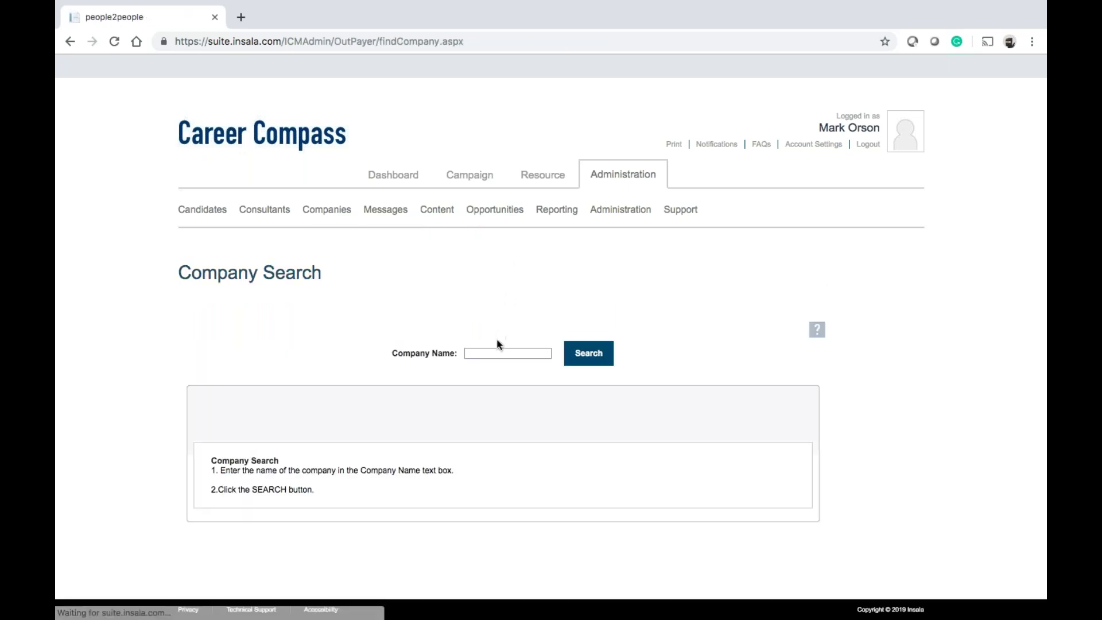
pyautogui.click(490, 352)
pyautogui.click(596, 355)
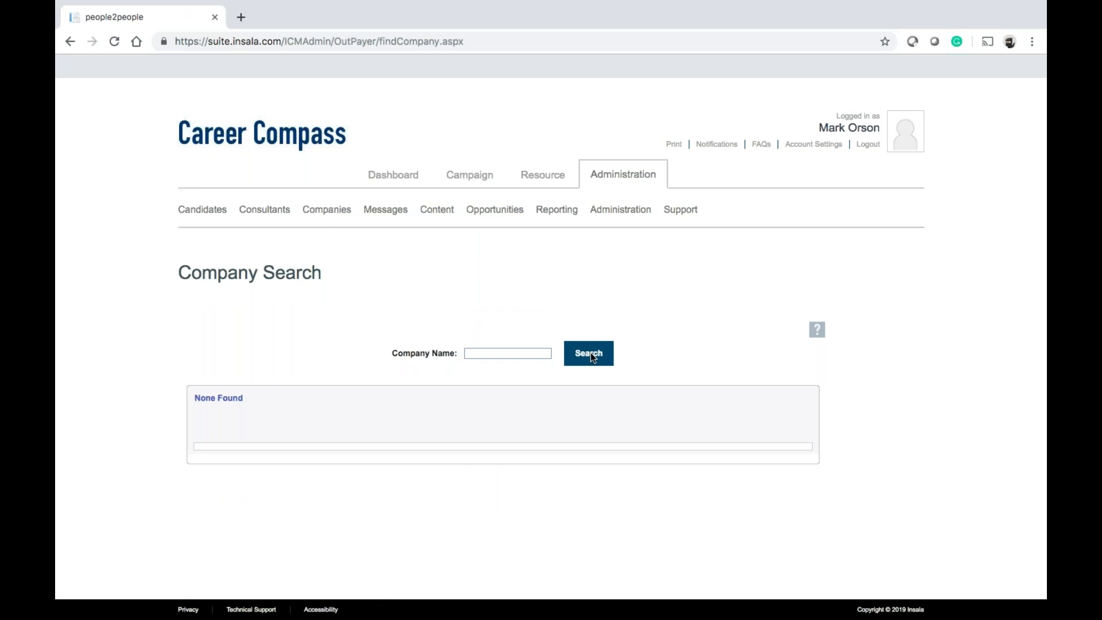
pyautogui.moveTo(330, 218)
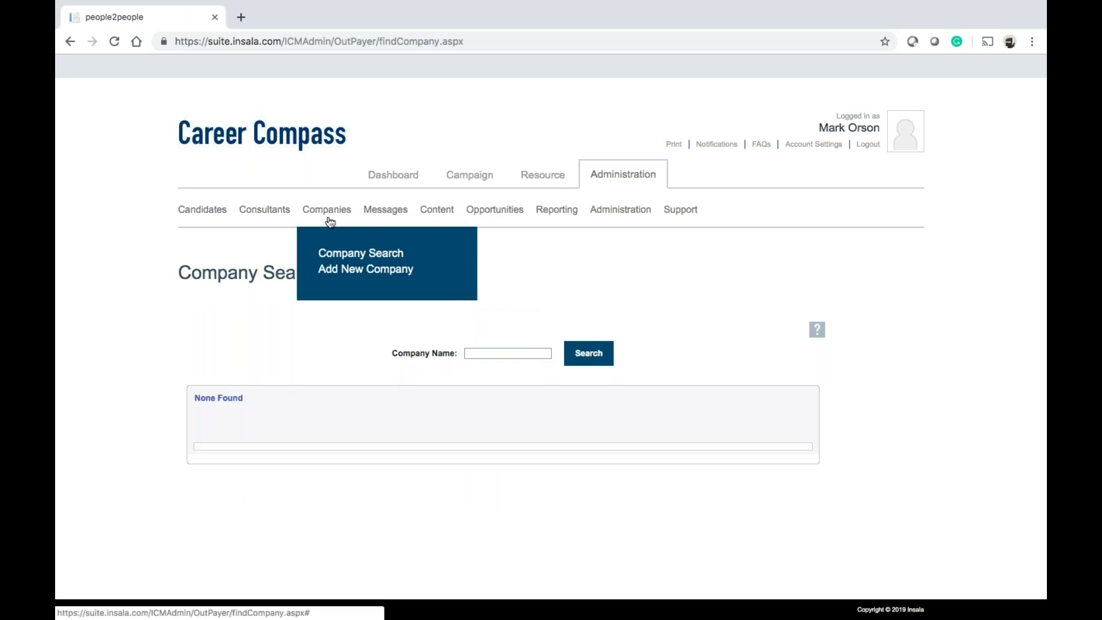
pyautogui.click(337, 271)
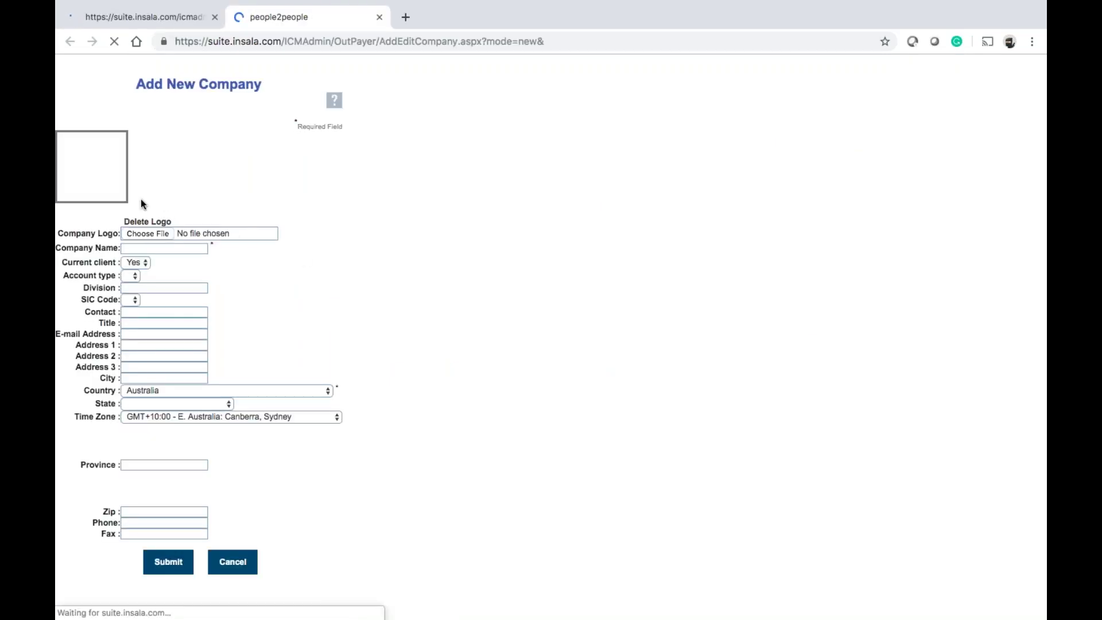
# Create the company 'Insala' with country USA and submit it
pyautogui.click(161, 271)
pyautogui.write('Insala')
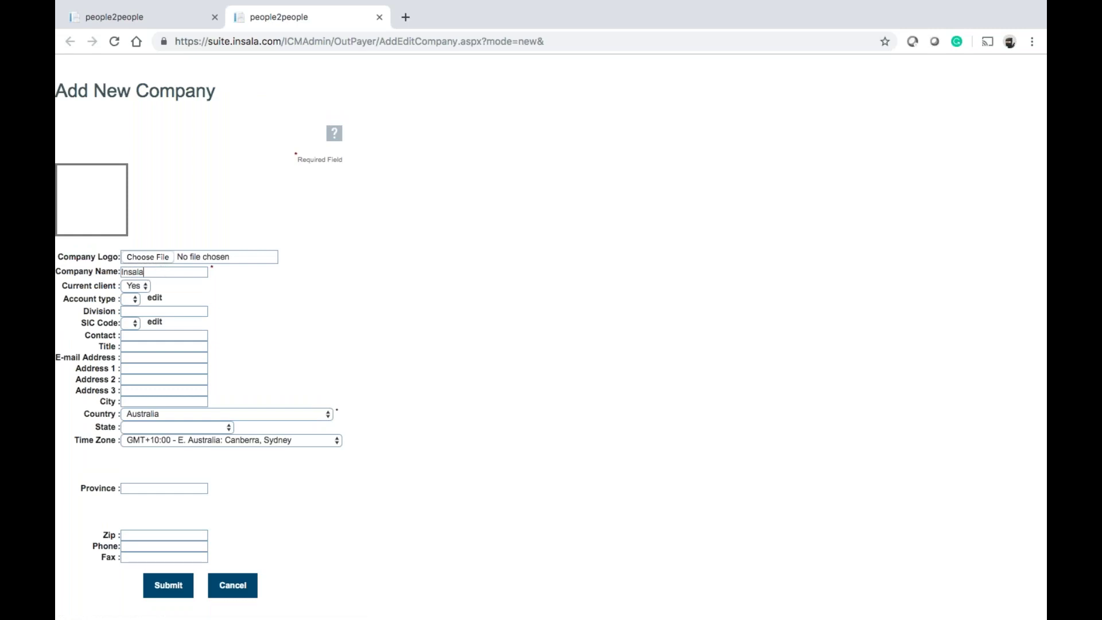
pyautogui.scroll(-1, 147, 339)
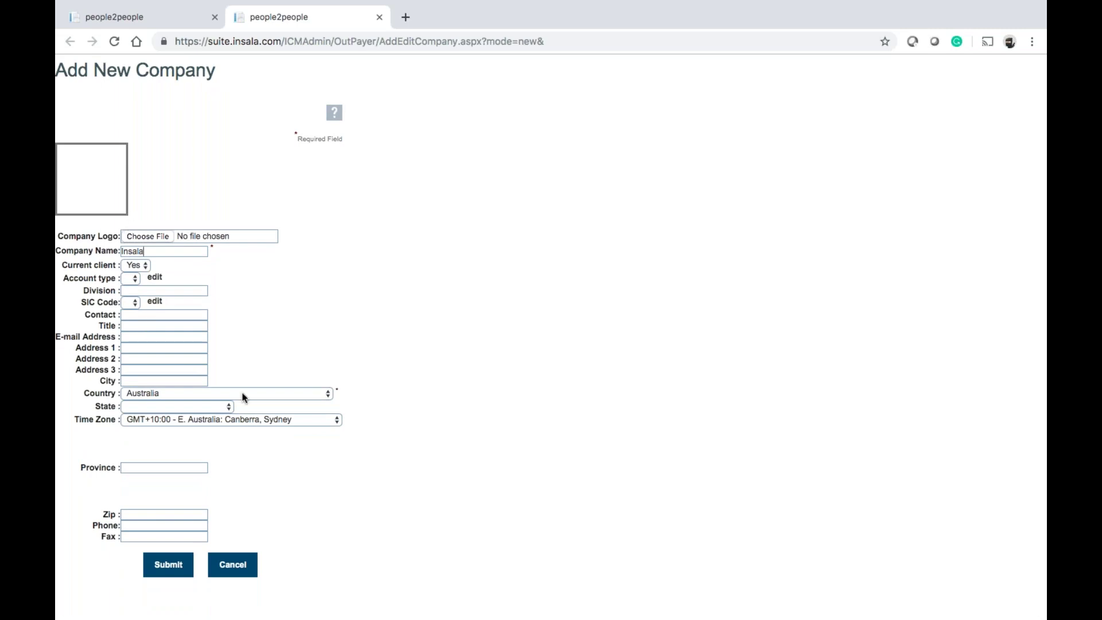
pyautogui.click(253, 401)
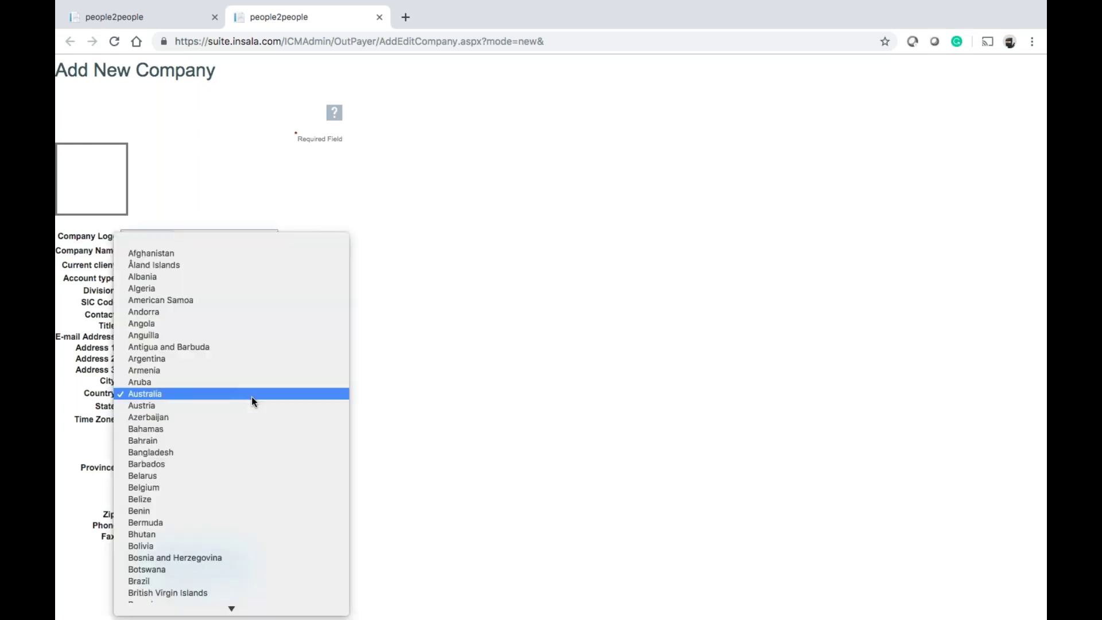
pyautogui.write('un')
pyautogui.press('Down')
pyautogui.press('Down')
pyautogui.press('Down')
pyautogui.press('Down')
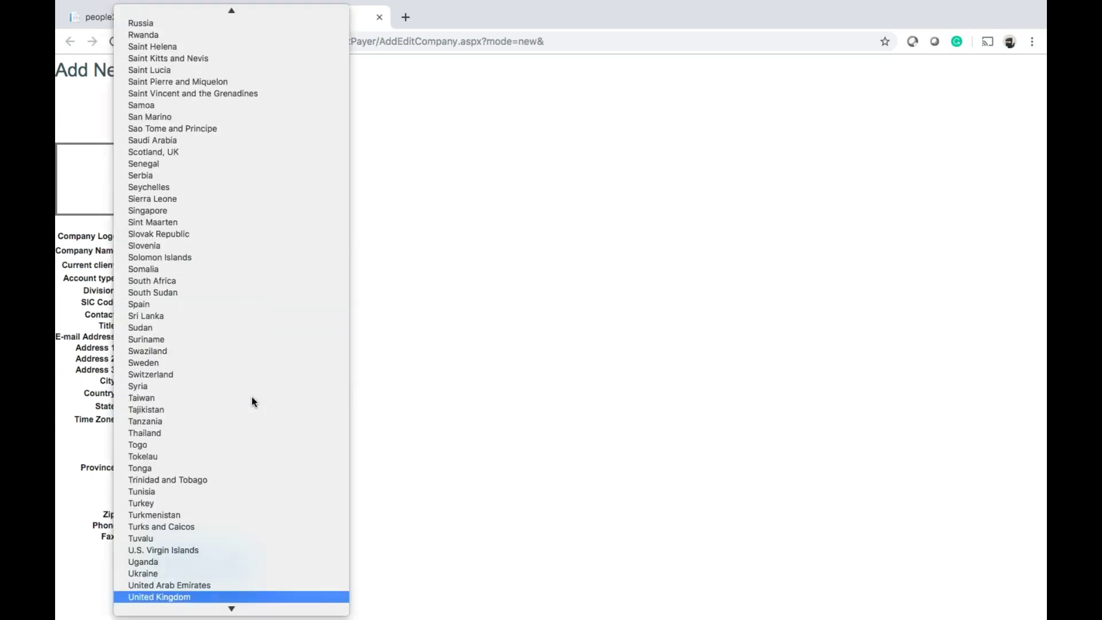
pyautogui.press('Return')
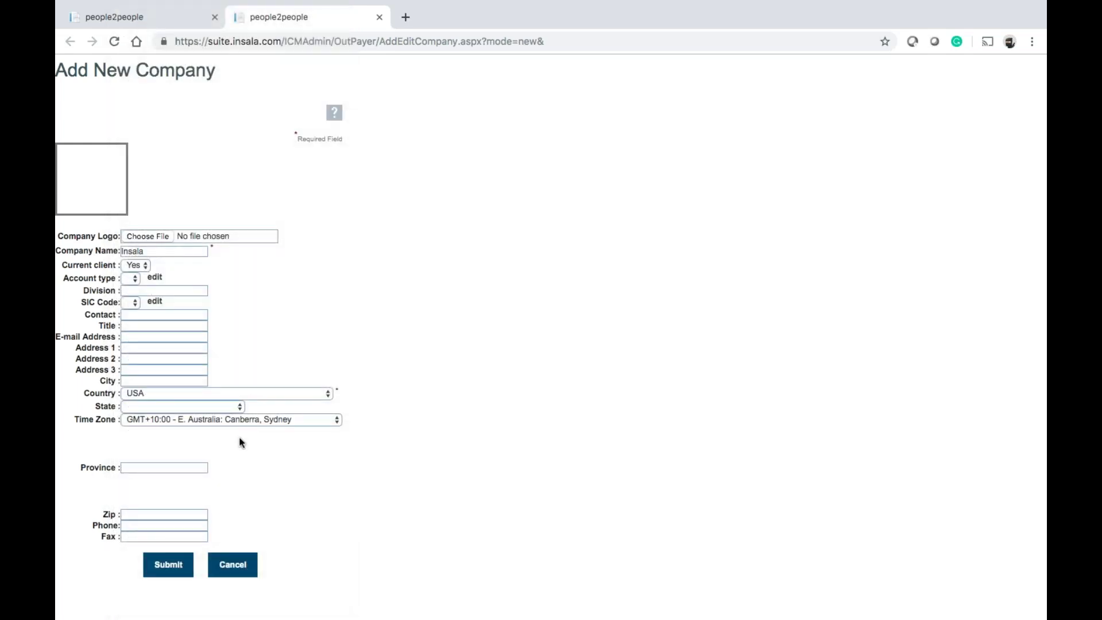
pyautogui.click(168, 565)
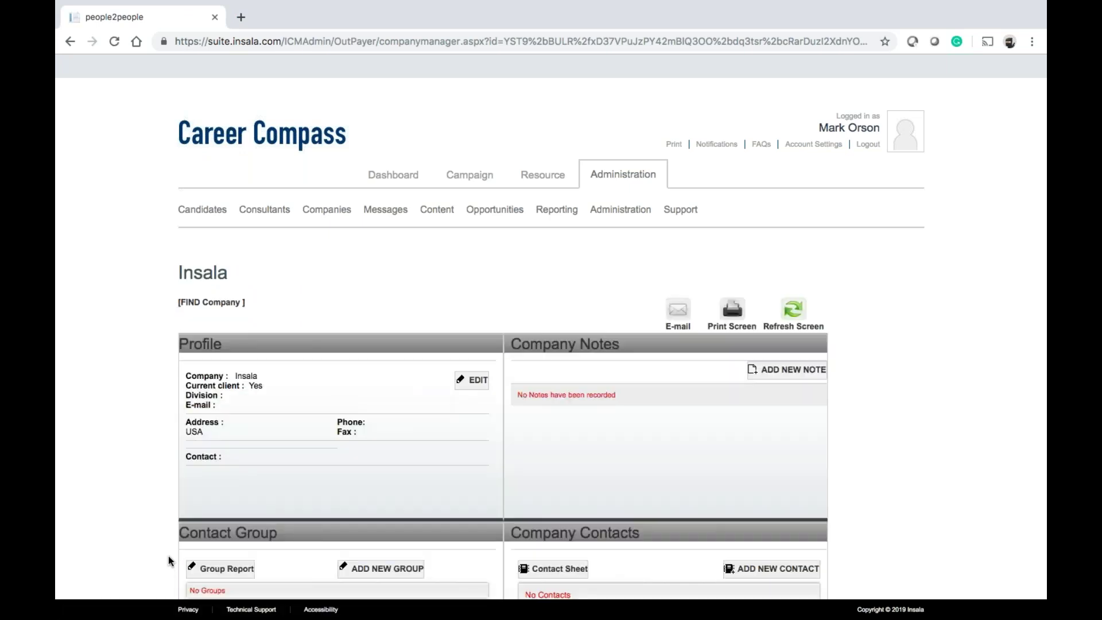
pyautogui.moveTo(322, 209)
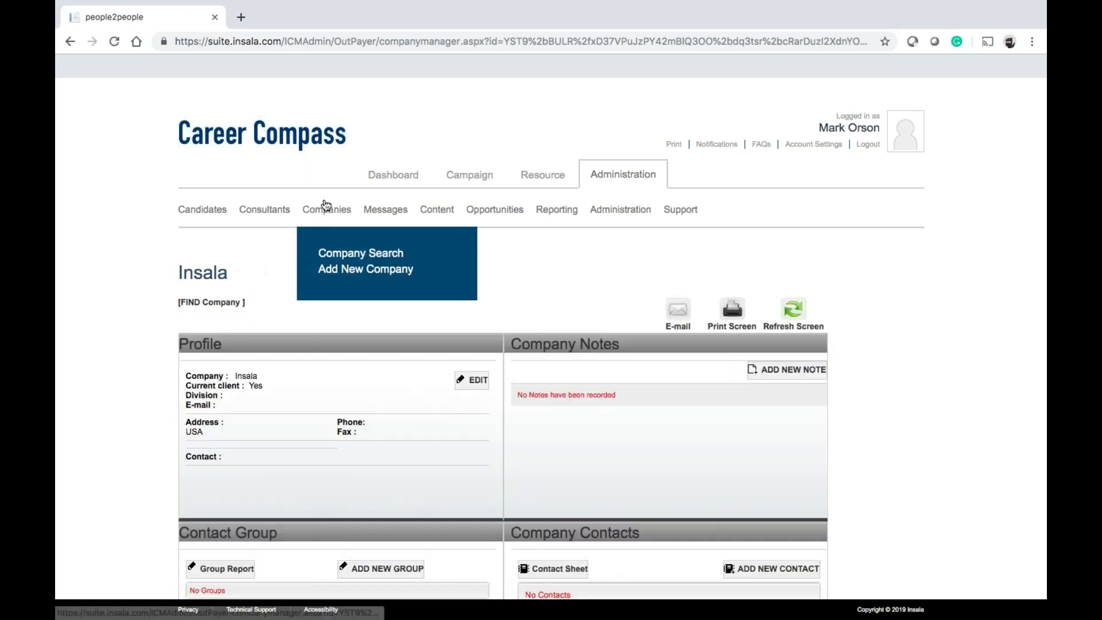
pyautogui.click(337, 256)
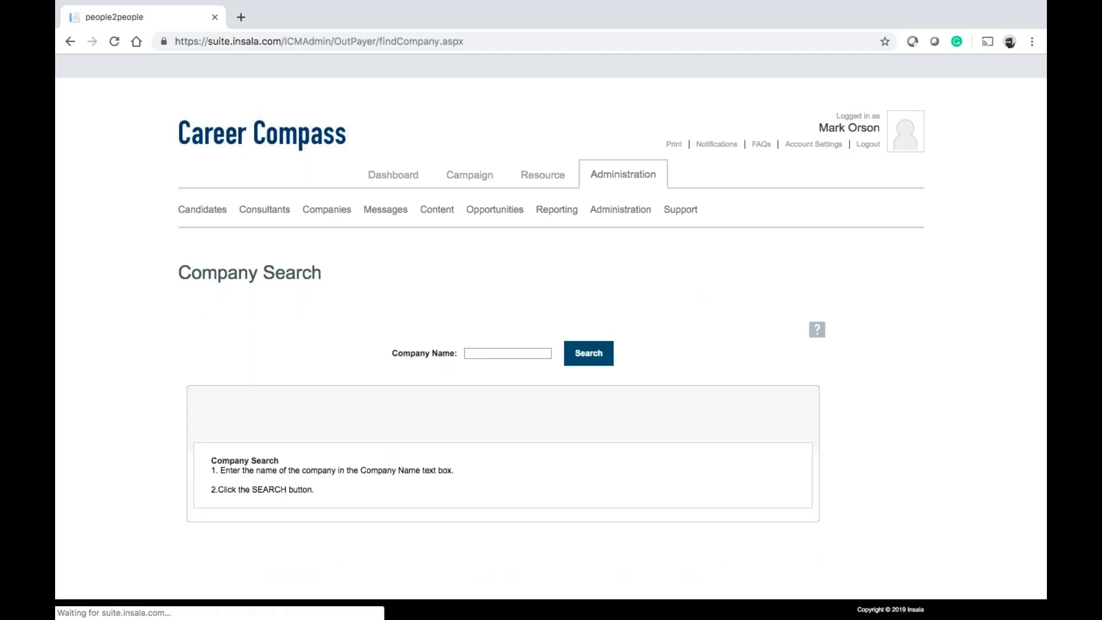
pyautogui.click(578, 349)
pyautogui.click(507, 464)
pyautogui.scroll(-3, 509, 465)
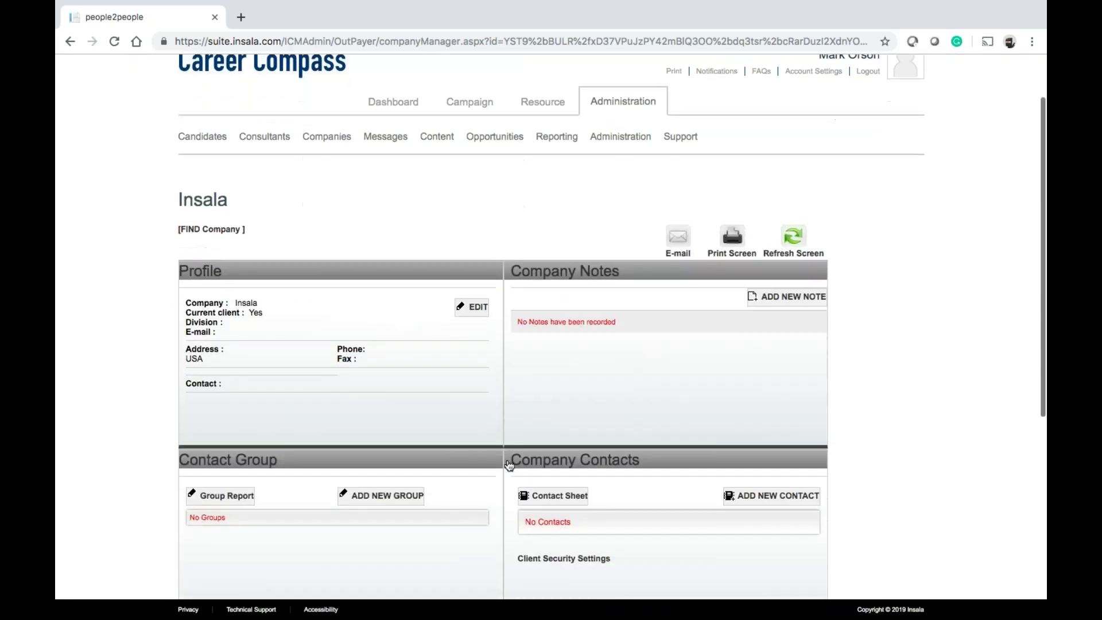
pyautogui.scroll(1, 509, 465)
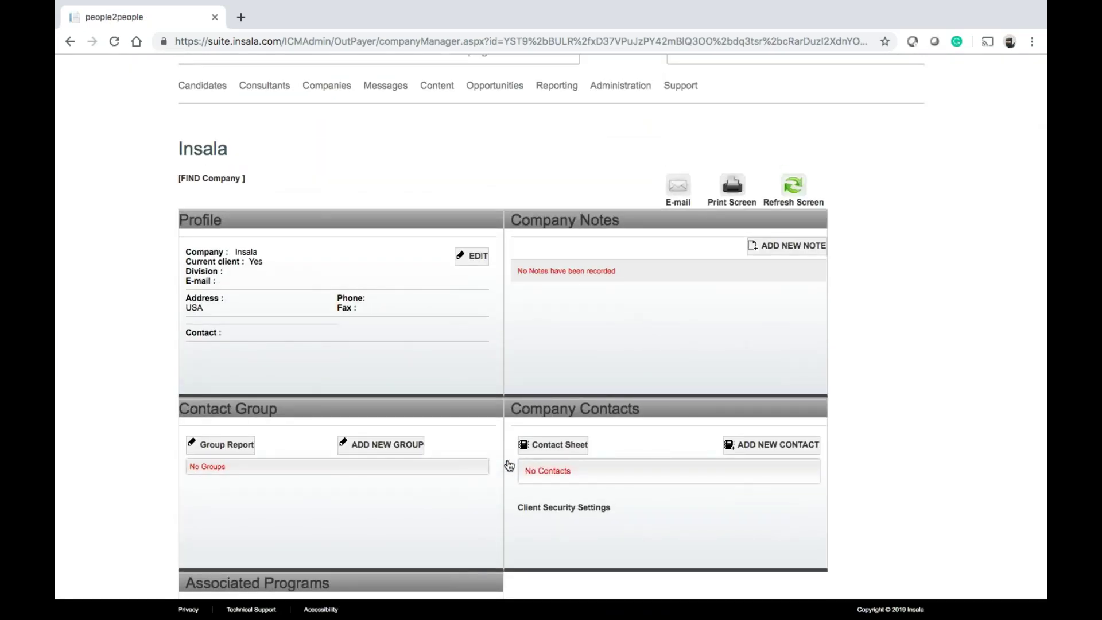
pyautogui.scroll(-2, 509, 465)
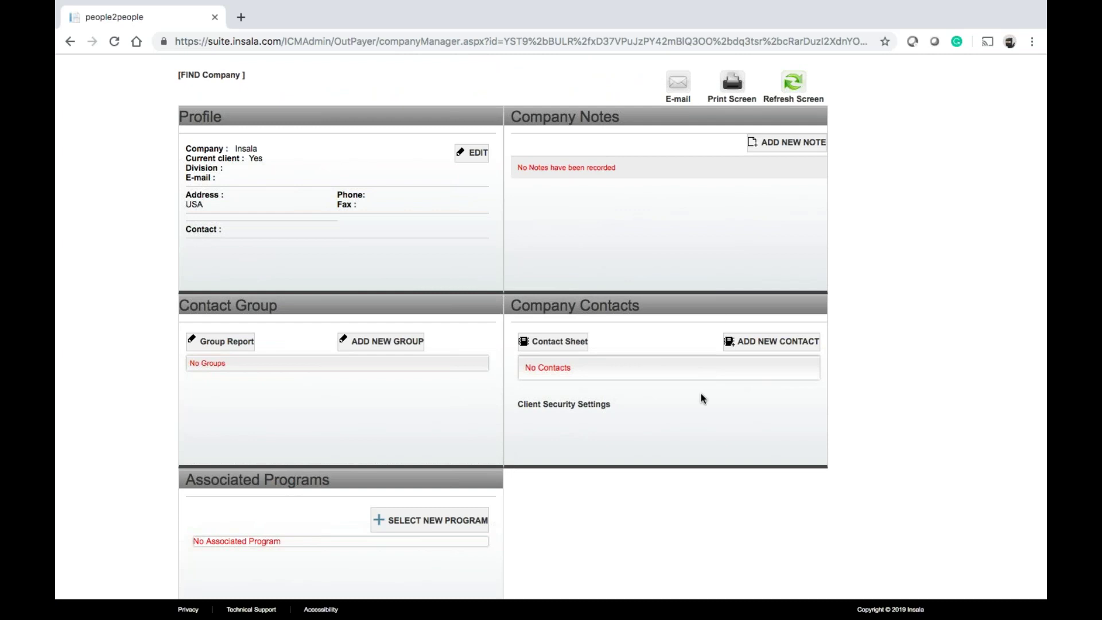
pyautogui.scroll(-3, 390, 410)
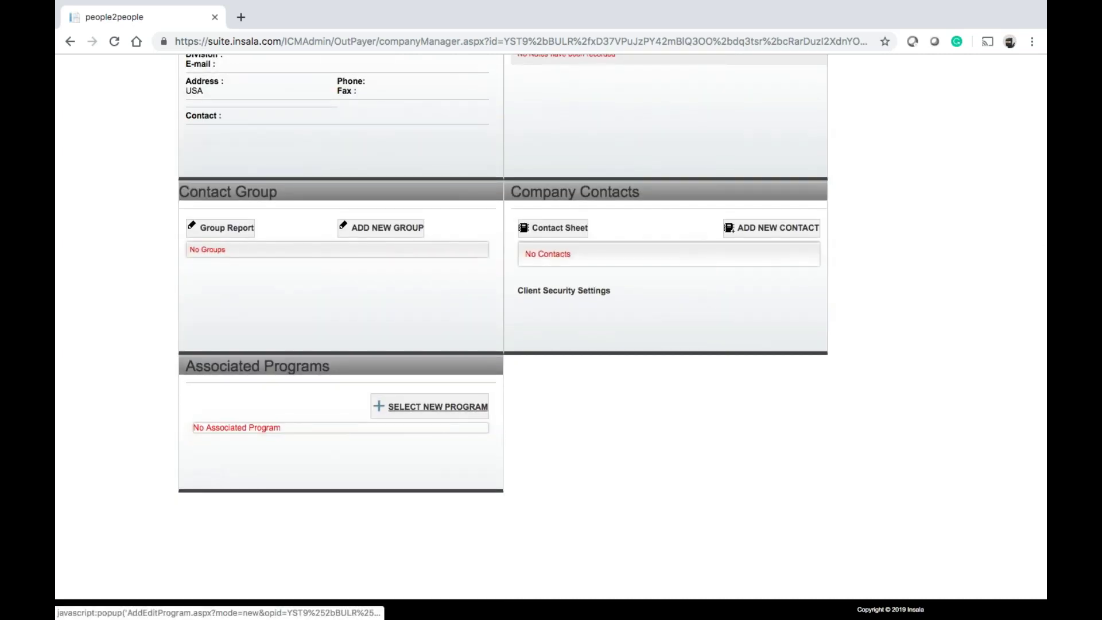
pyautogui.scroll(5, 390, 410)
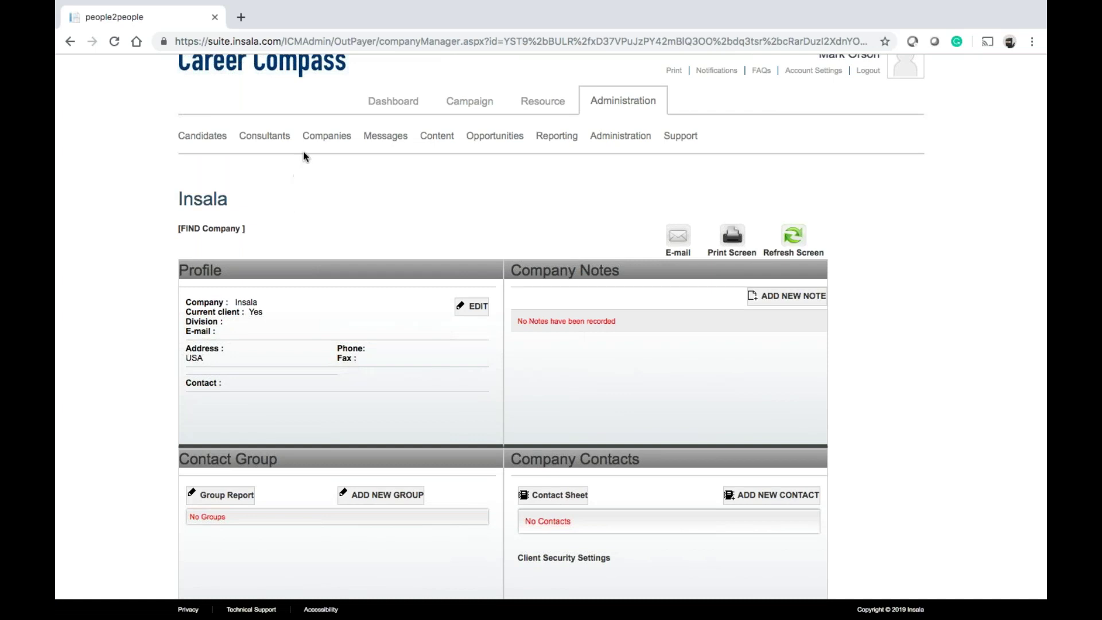
pyautogui.moveTo(310, 150)
pyautogui.moveTo(270, 136)
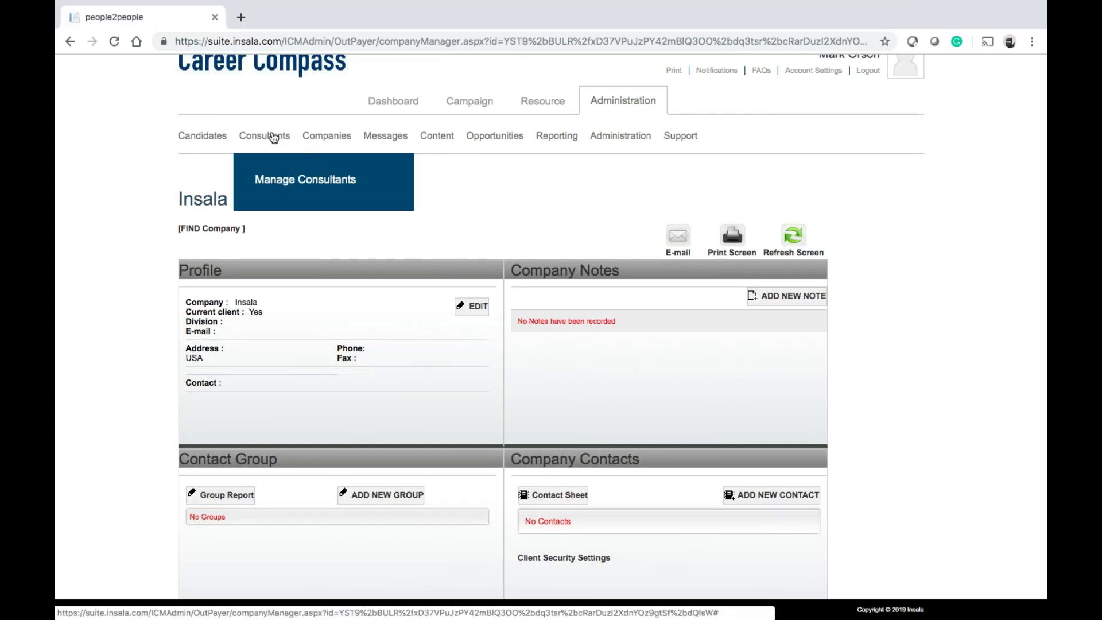
# Copy the knowledge base contact's e-mail address from the company profile page
pyautogui.click(276, 180)
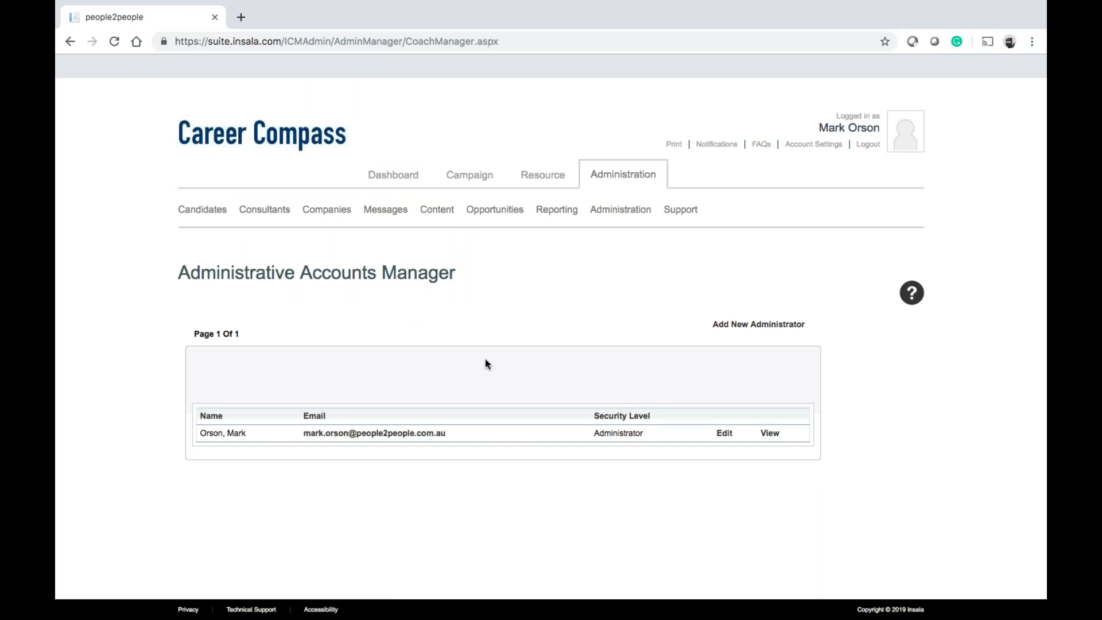
pyautogui.click(719, 325)
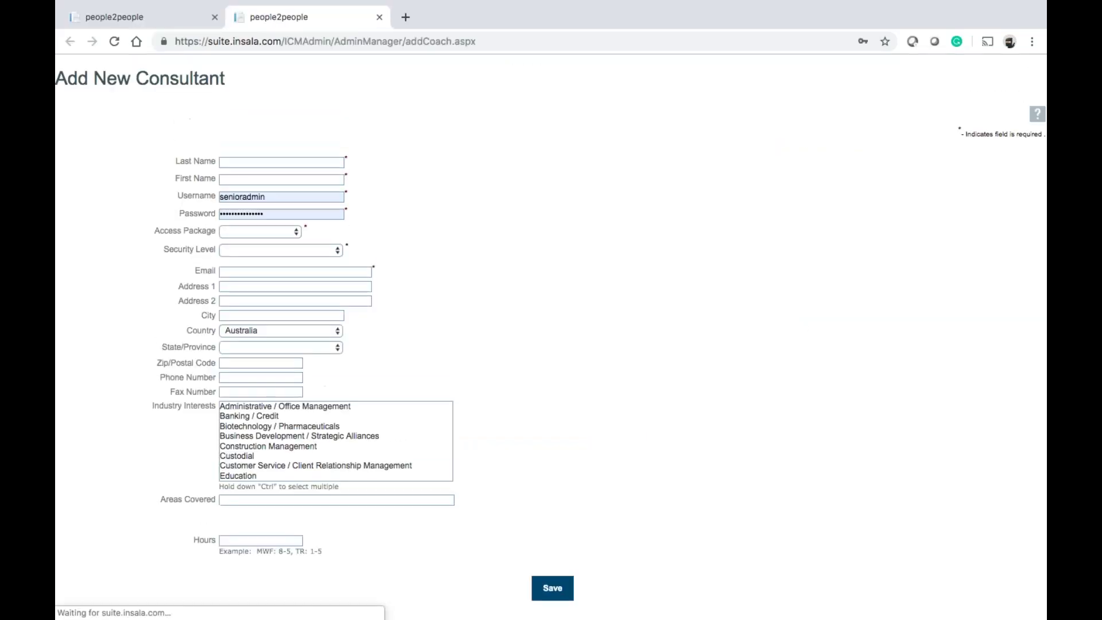
pyautogui.click(272, 163)
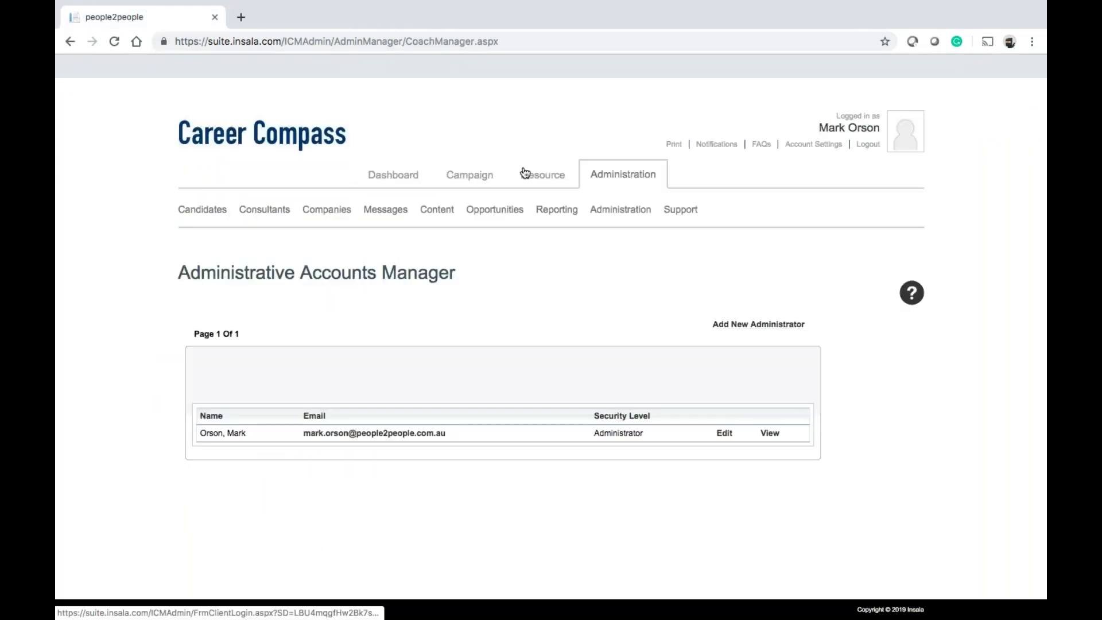
pyautogui.moveTo(632, 217)
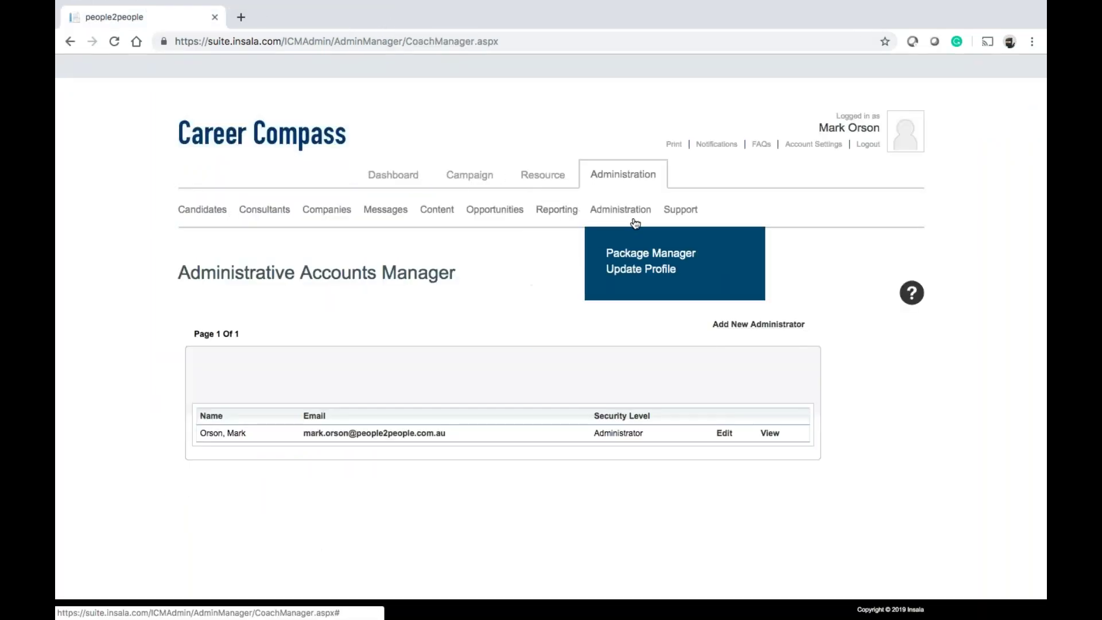
pyautogui.click(633, 274)
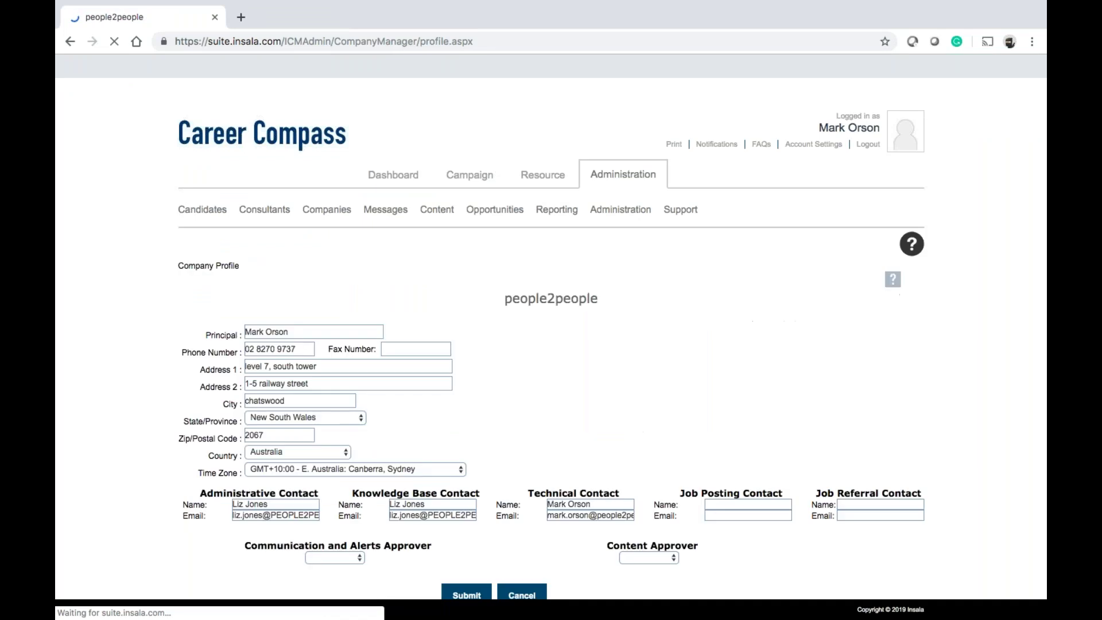
pyautogui.scroll(-3, 470, 395)
pyautogui.tripleClick(446, 402)
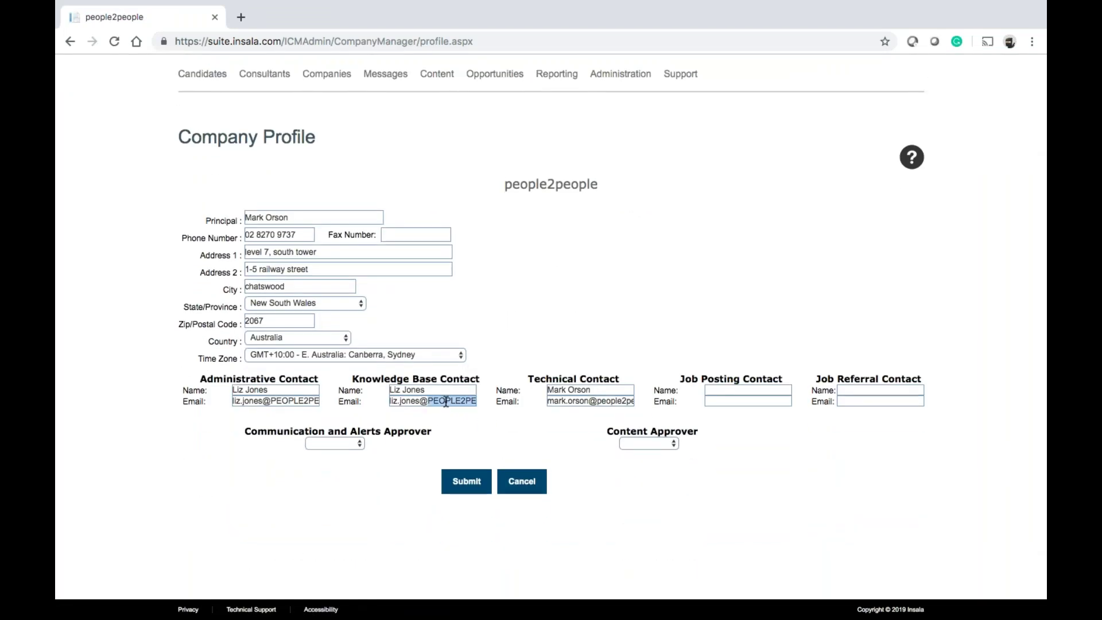
pyautogui.click(557, 319)
pyautogui.scroll(3, 558, 319)
pyautogui.moveTo(272, 220)
pyautogui.click(280, 257)
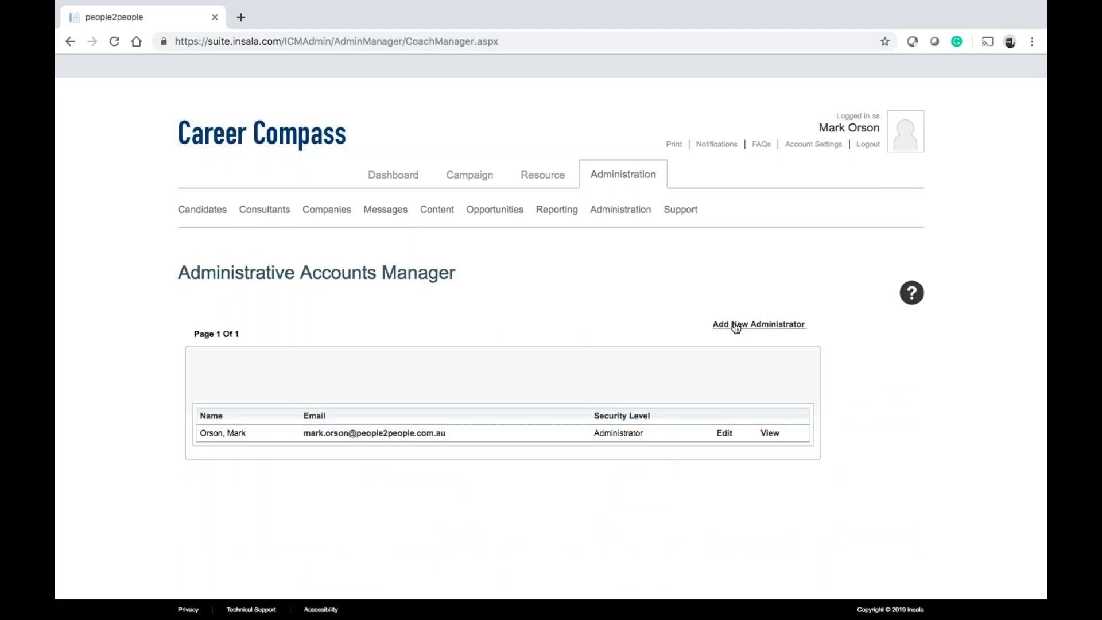
# Start a new administrator with the consultant's last and first name, the contact's e-mail as username, and a password
pyautogui.click(734, 324)
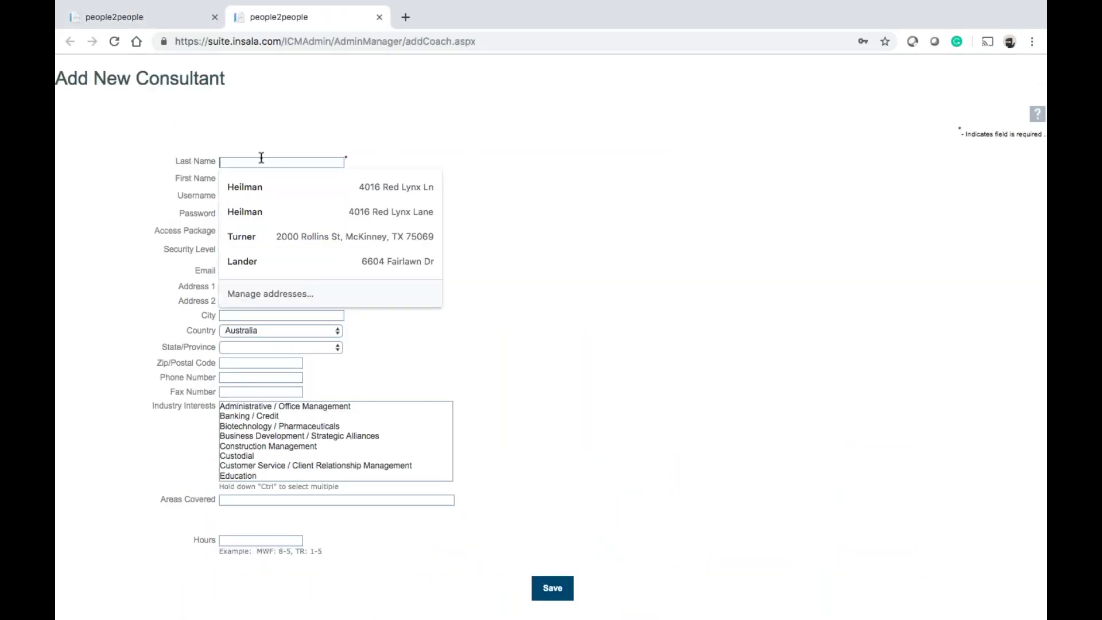
pyautogui.press('Tab')
pyautogui.press('Tab')
pyautogui.press('super+v')
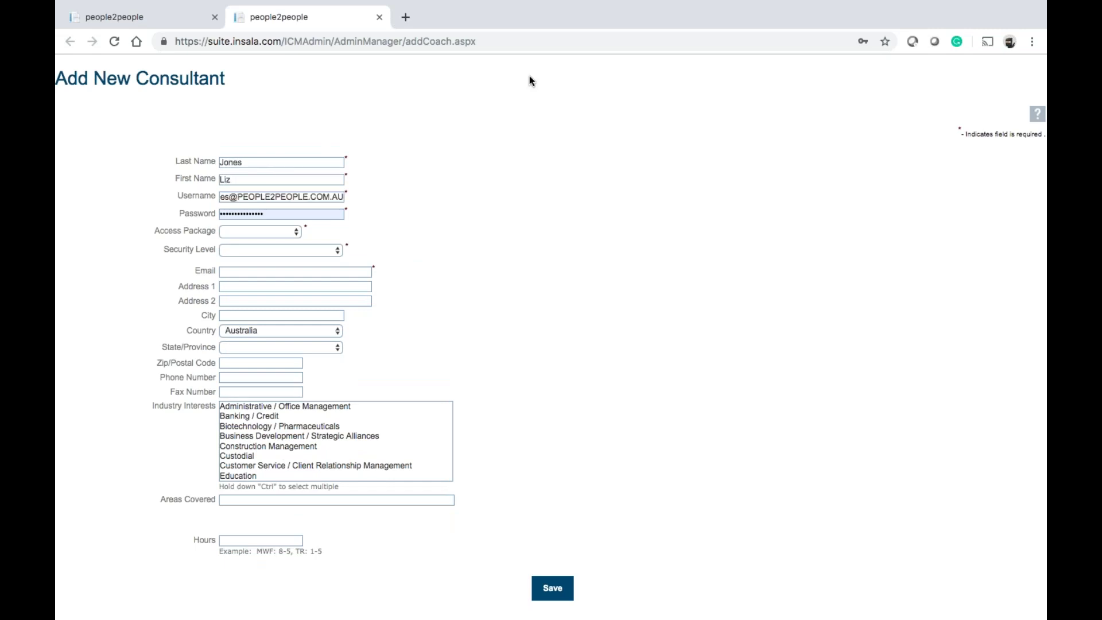
pyautogui.click(320, 214)
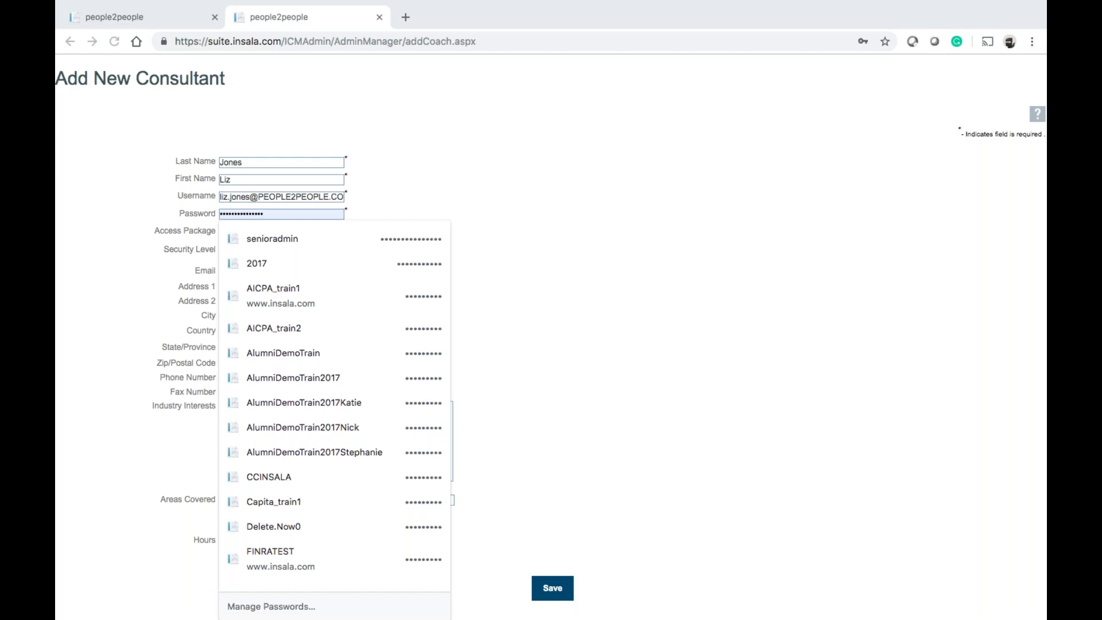
pyautogui.moveTo(286, 215); pyautogui.dragTo(201, 213)
pyautogui.hotkey('ctrl', 'v')
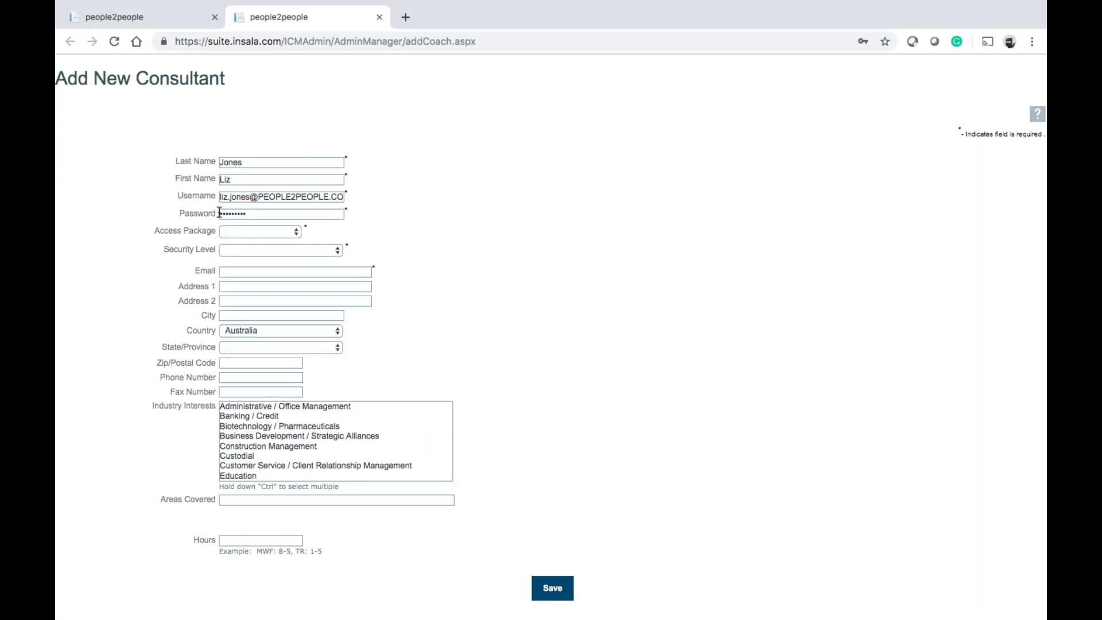
# Give the administrator Base Package V5 access and Administrator security level
pyautogui.click(293, 235)
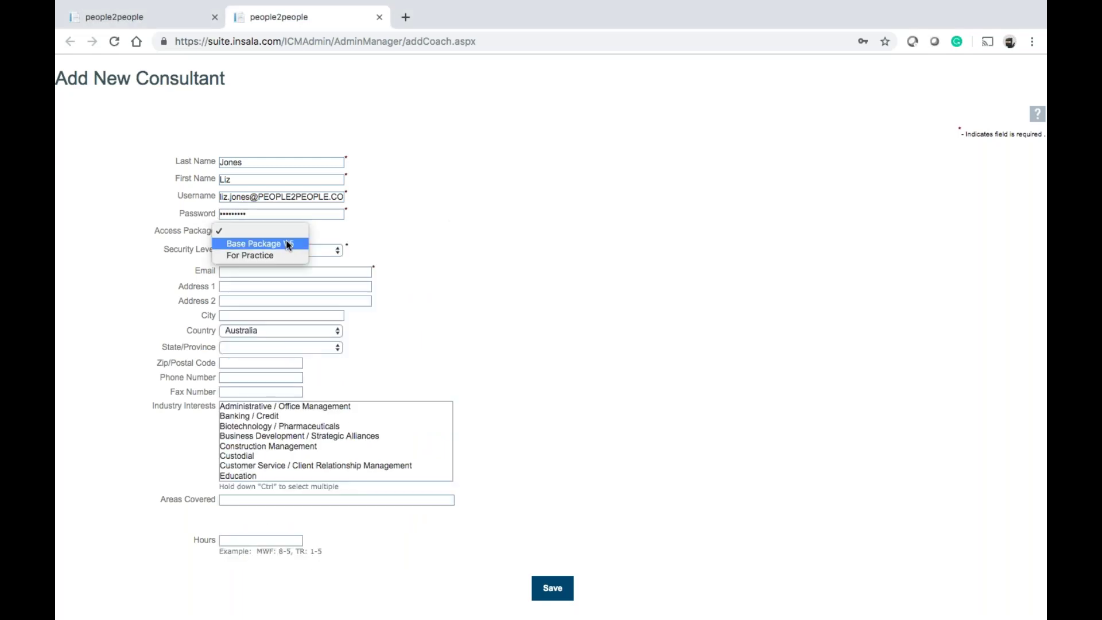
pyautogui.click(286, 241)
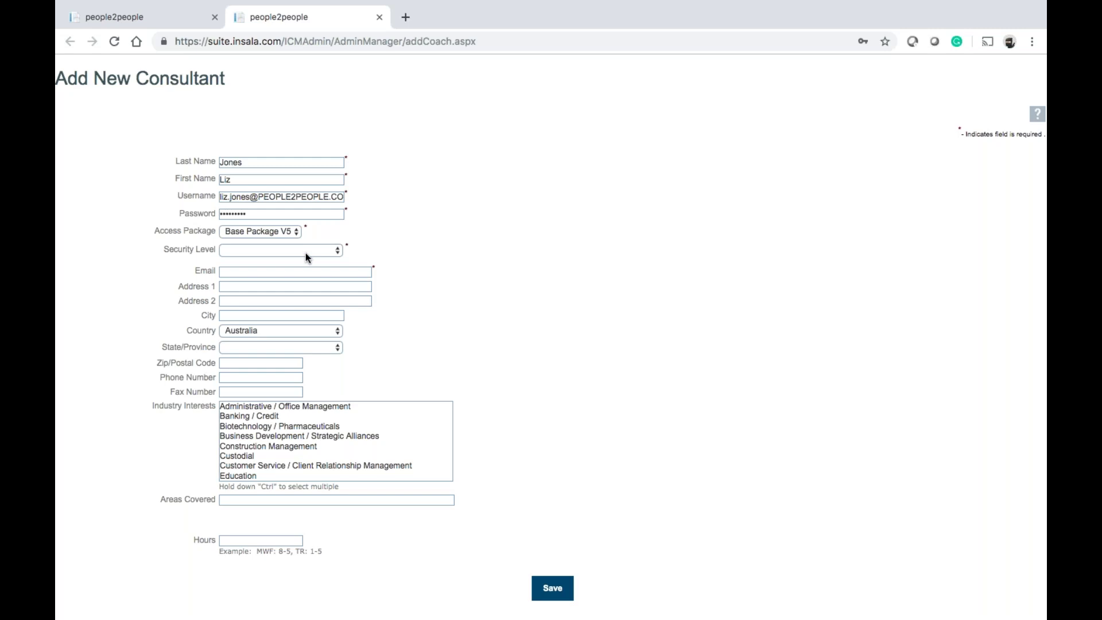
pyautogui.click(305, 252)
pyautogui.click(302, 263)
# Put the contact's e-mail address in the Email field and save the new administrator
pyautogui.click(282, 272)
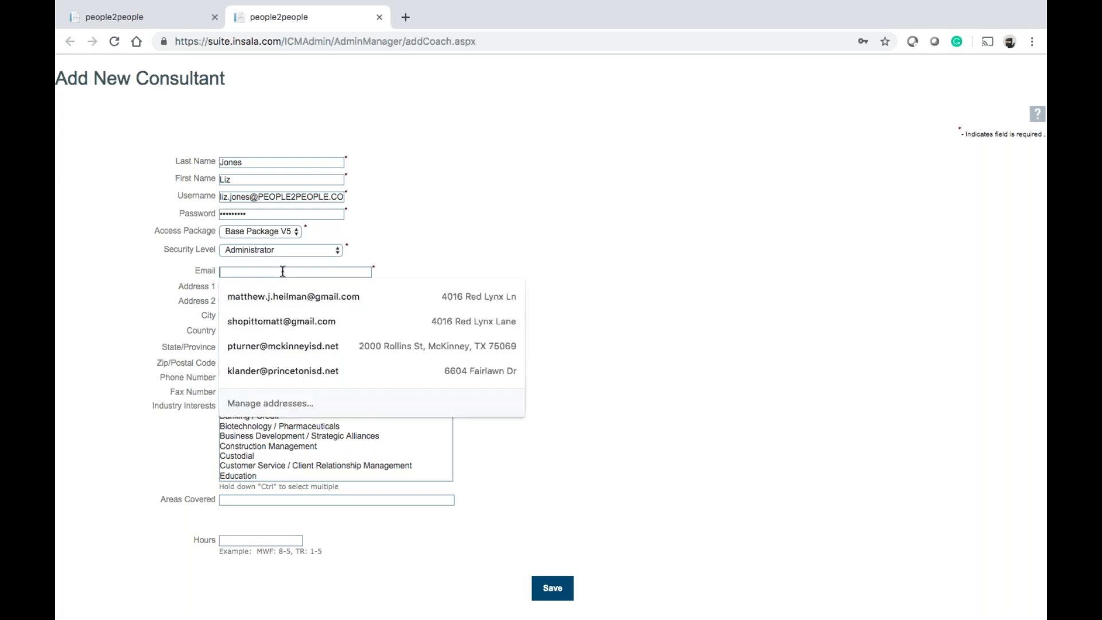
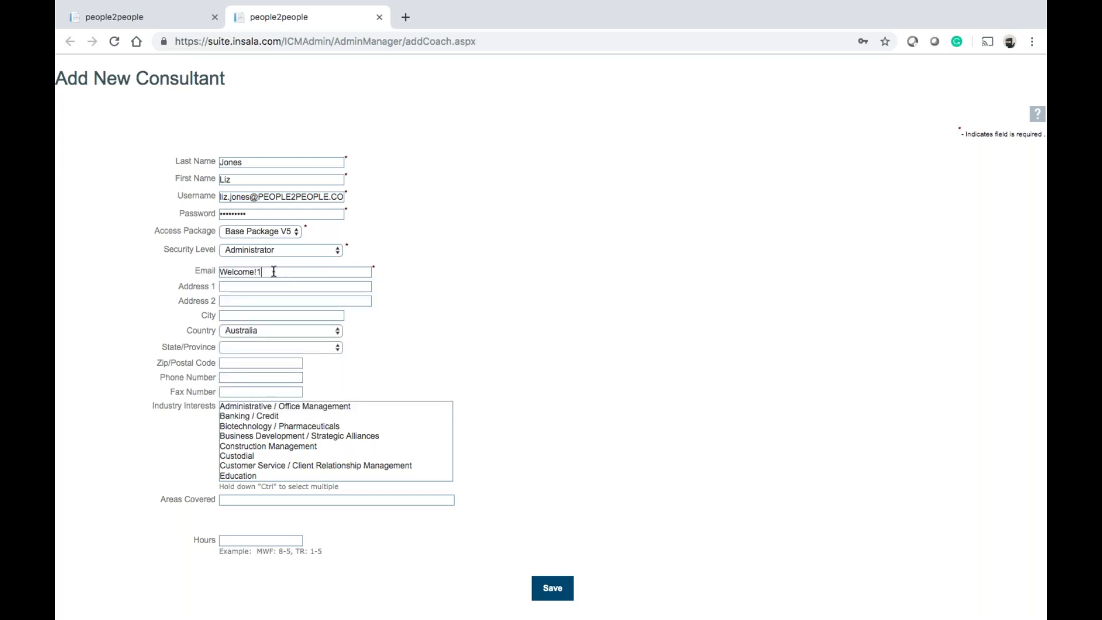
pyautogui.tripleClick(252, 196)
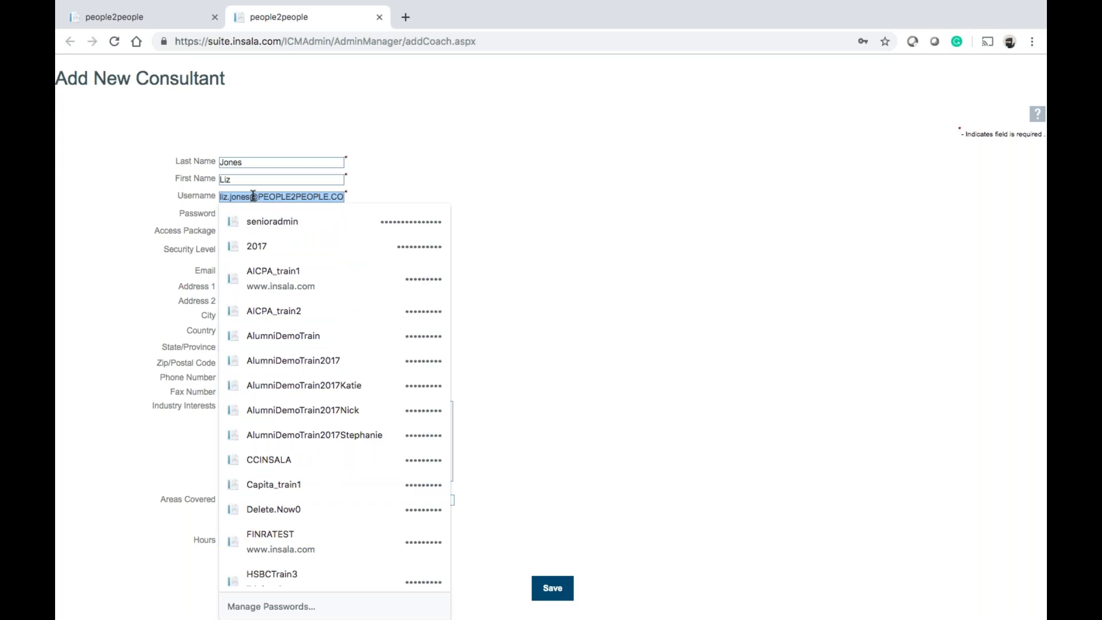
pyautogui.click(682, 166)
pyautogui.moveTo(259, 274); pyautogui.dragTo(195, 268)
pyautogui.press('super+v')
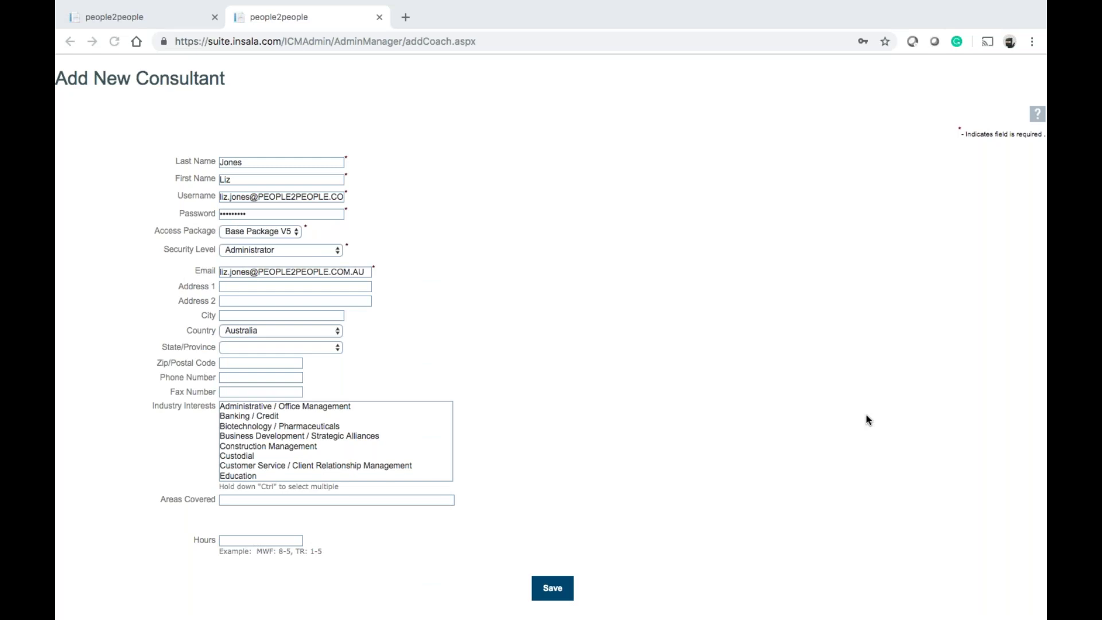
pyautogui.click(560, 586)
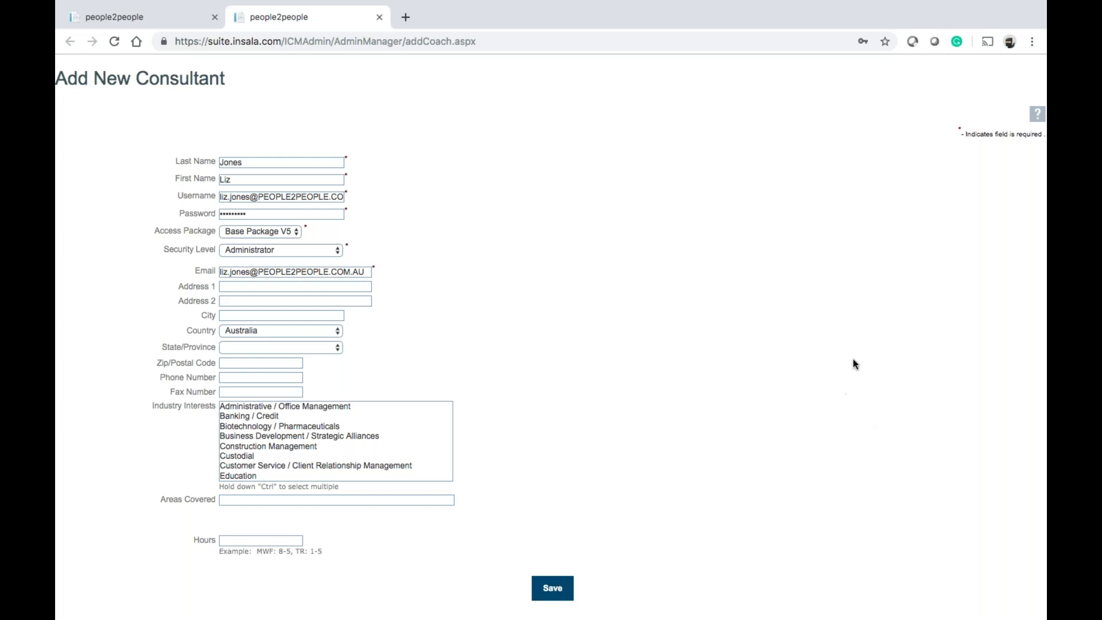
pyautogui.click(552, 588)
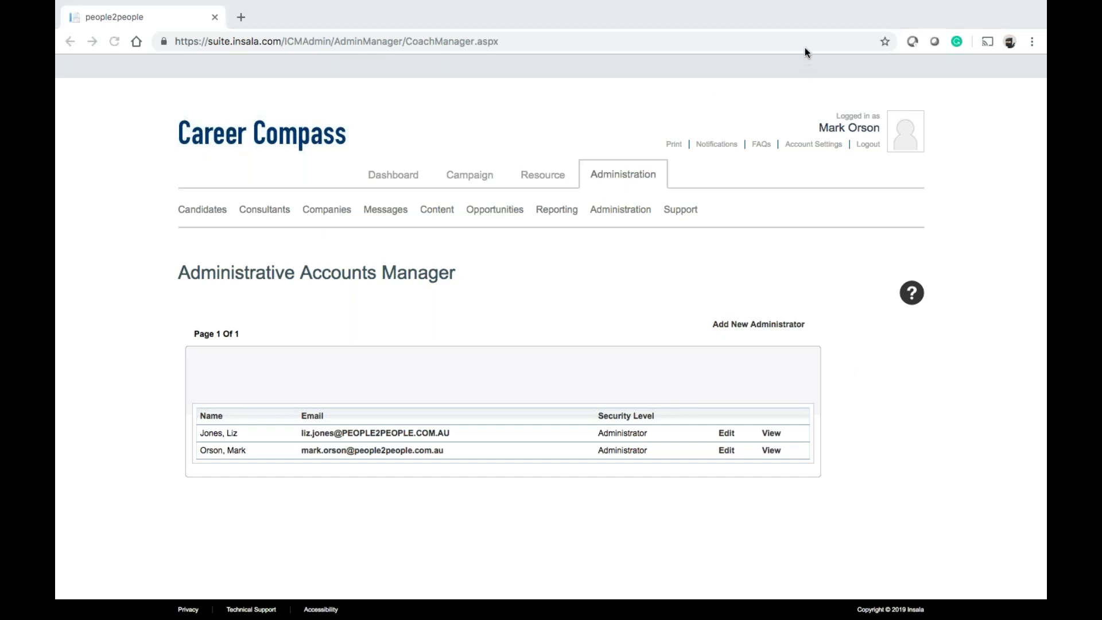
# Navigate through Messages to the Manage Notifications page of Message Manager
pyautogui.click(708, 480)
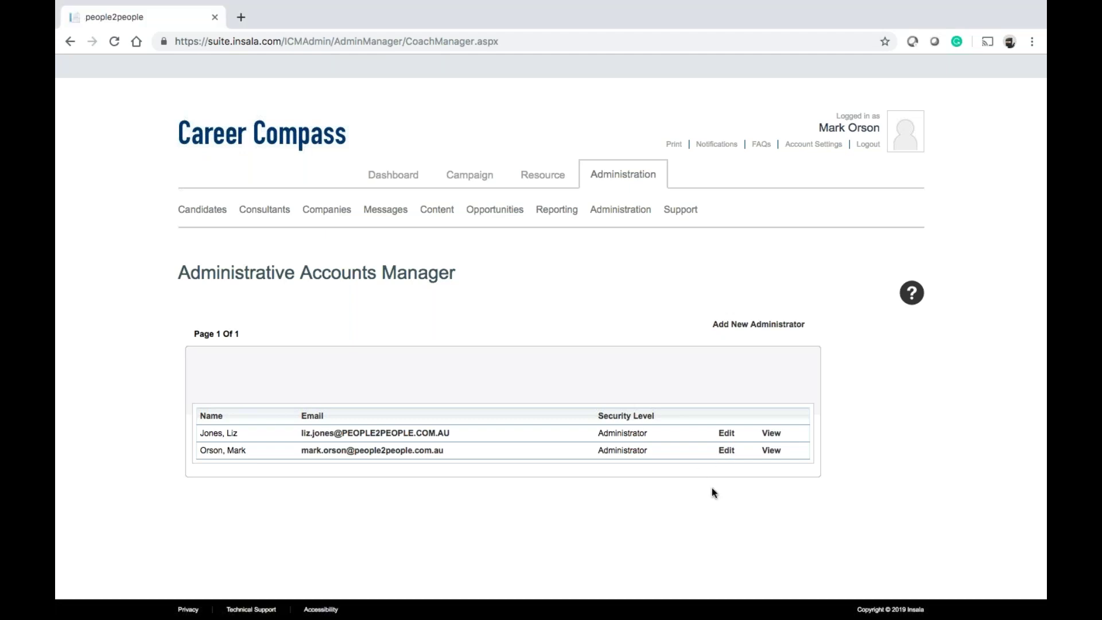
pyautogui.scroll(-1, 714, 492)
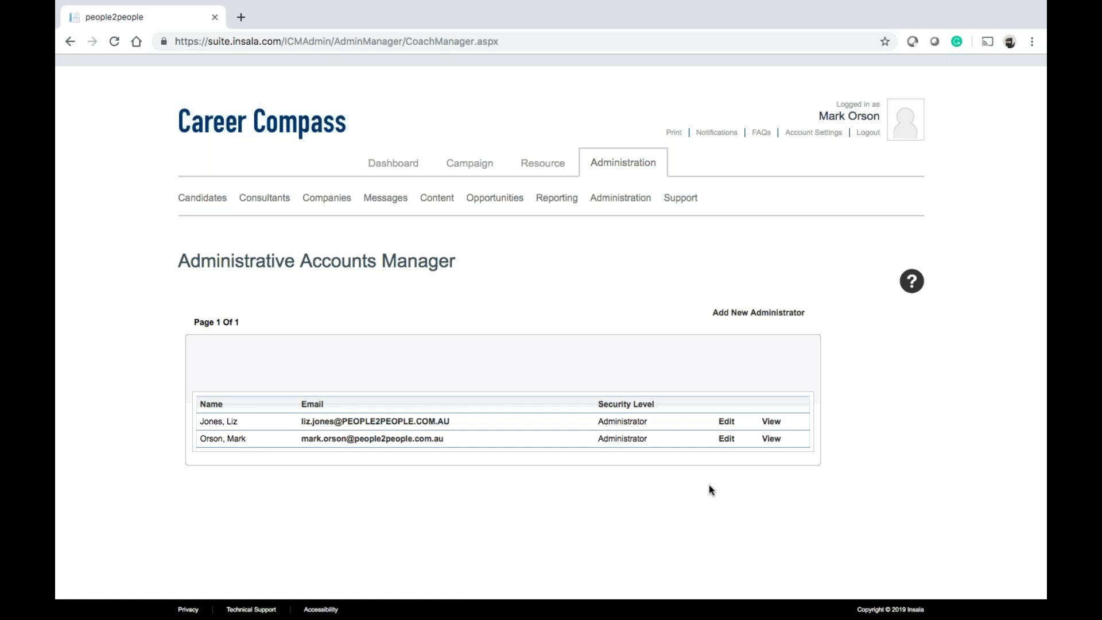
pyautogui.moveTo(379, 202)
pyautogui.click(399, 287)
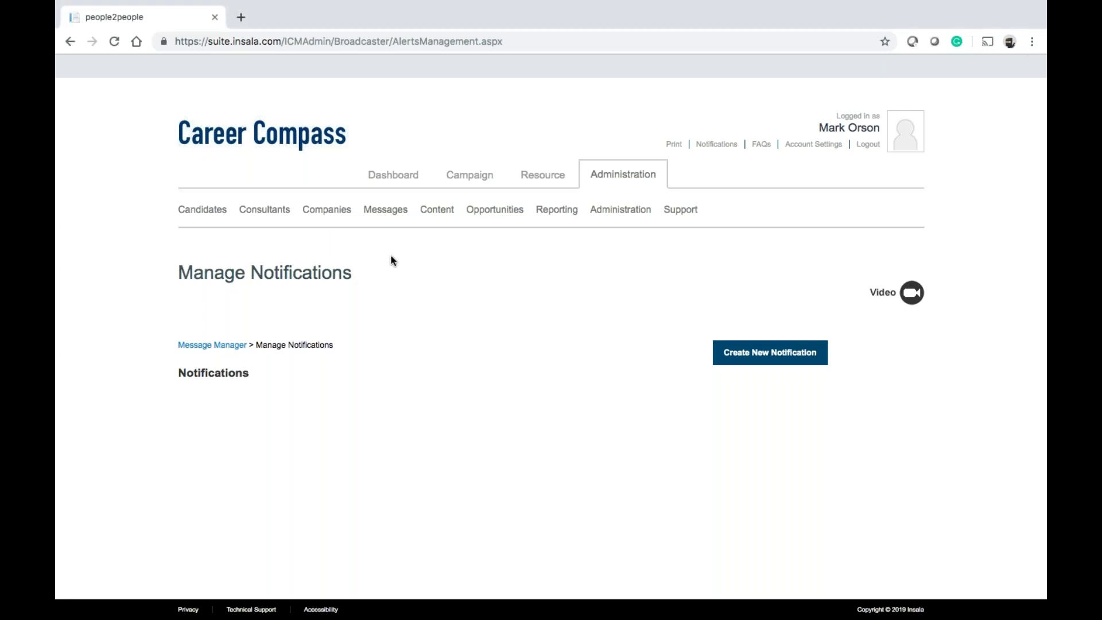
# Return to the Administrative Accounts Manager through Consultants > Manage Consultants
pyautogui.moveTo(271, 212)
pyautogui.click(278, 259)
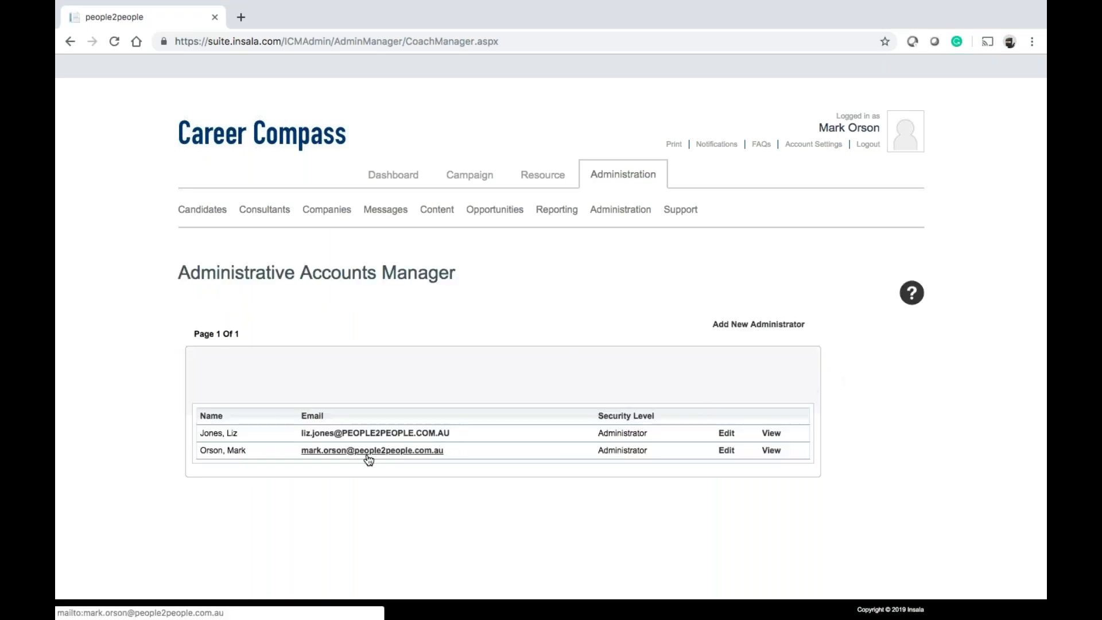
pyautogui.press('super+Tab')
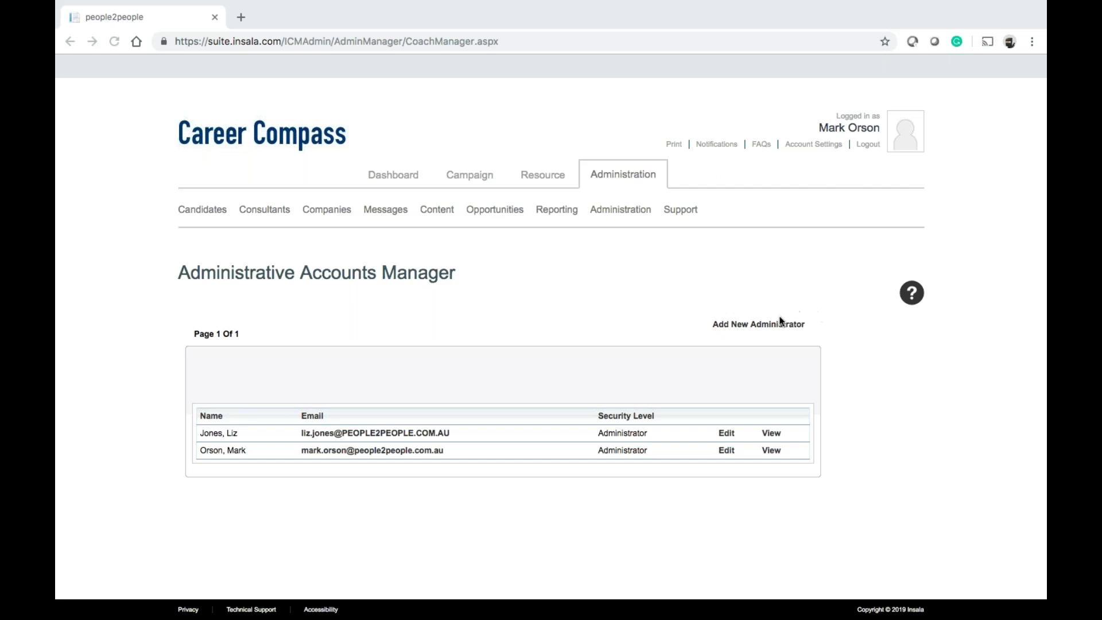
pyautogui.click(729, 327)
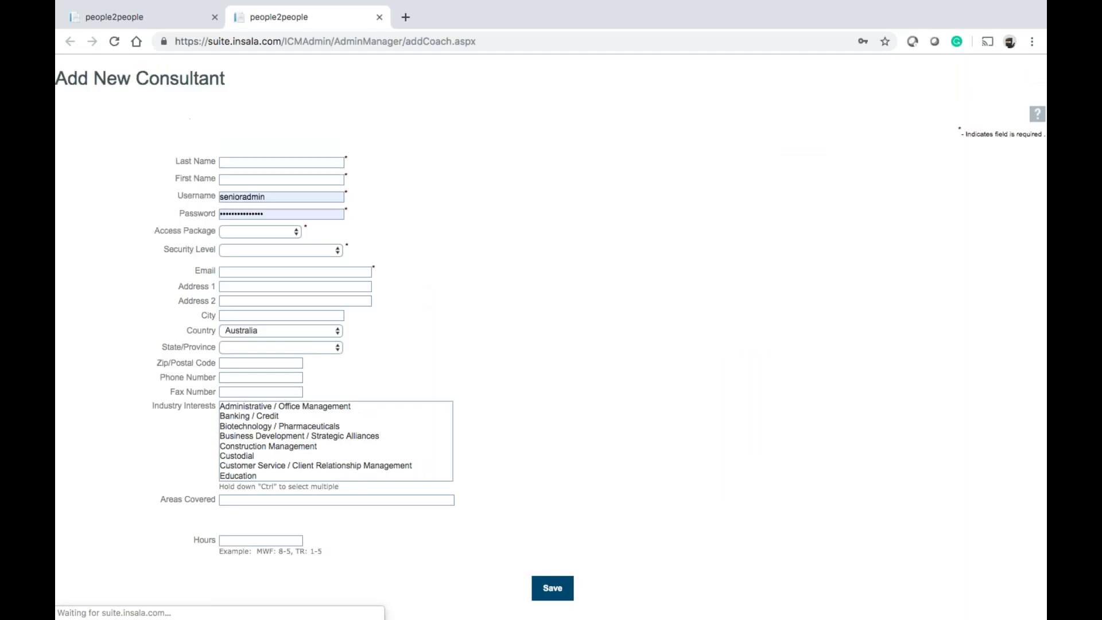
pyautogui.click(287, 162)
pyautogui.click(477, 139)
pyautogui.click(263, 163)
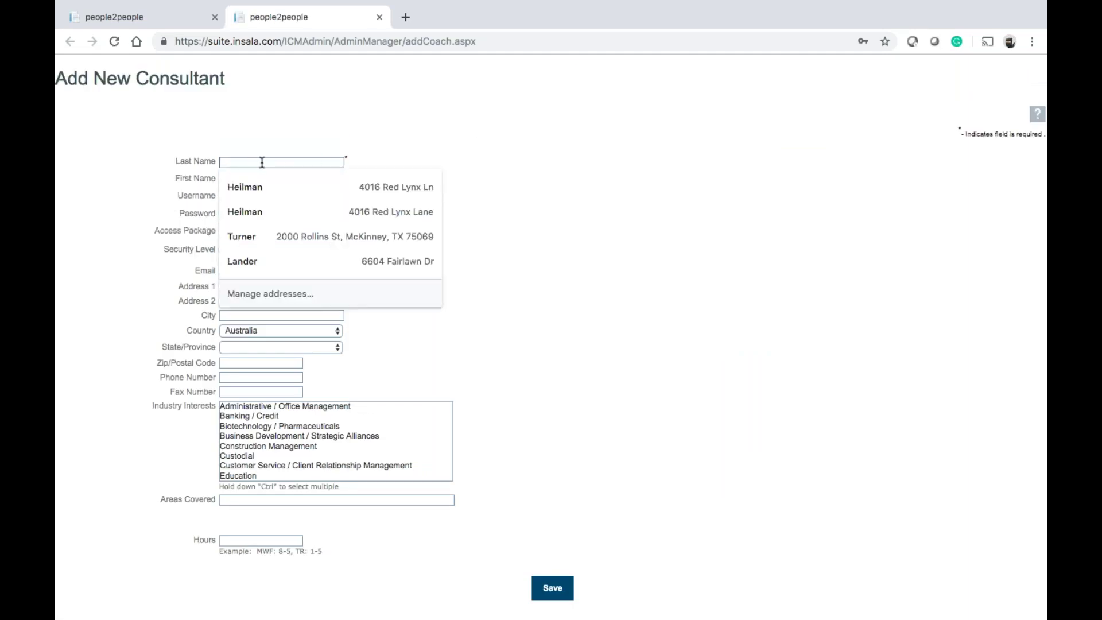
pyautogui.write('Admin')
pyautogui.press('Tab')
pyautogui.write('INSALA')
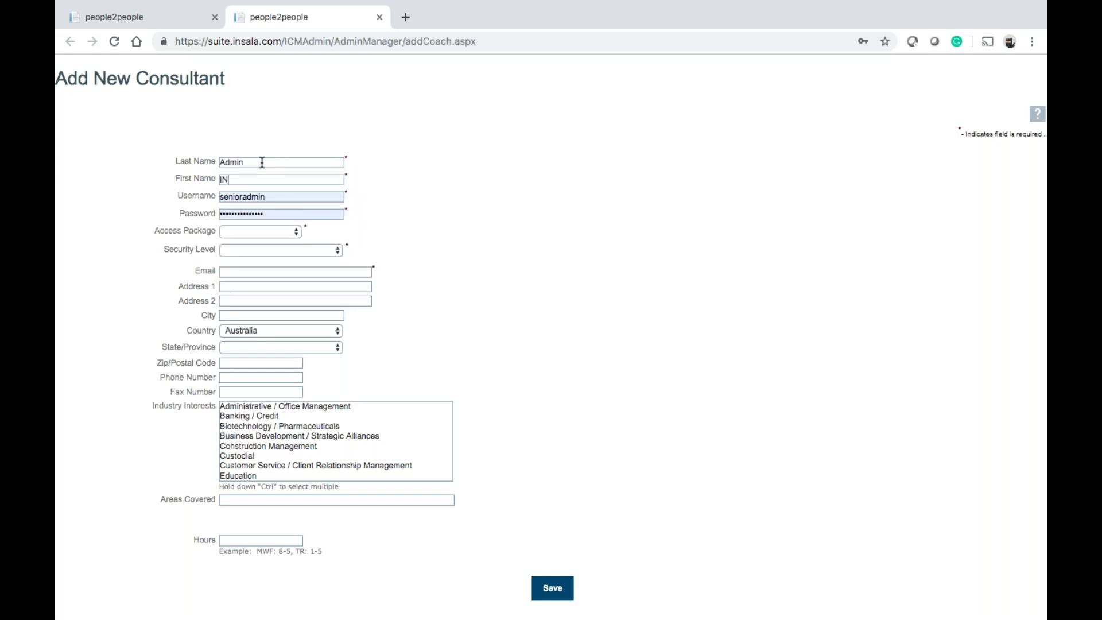
pyautogui.press('BackSpace')
pyautogui.press('BackSpace')
pyautogui.press('BackSpace')
pyautogui.press('BackSpace')
pyautogui.press('BackSpace')
pyautogui.press('BackSpace')
pyautogui.write('INSALA')
pyautogui.press('BackSpace')
pyautogui.press('BackSpace')
pyautogui.press('BackSpace')
pyautogui.press('BackSpace')
pyautogui.press('BackSpace')
pyautogui.press('BackSpace')
pyautogui.write('Insala')
pyautogui.press('Tab')
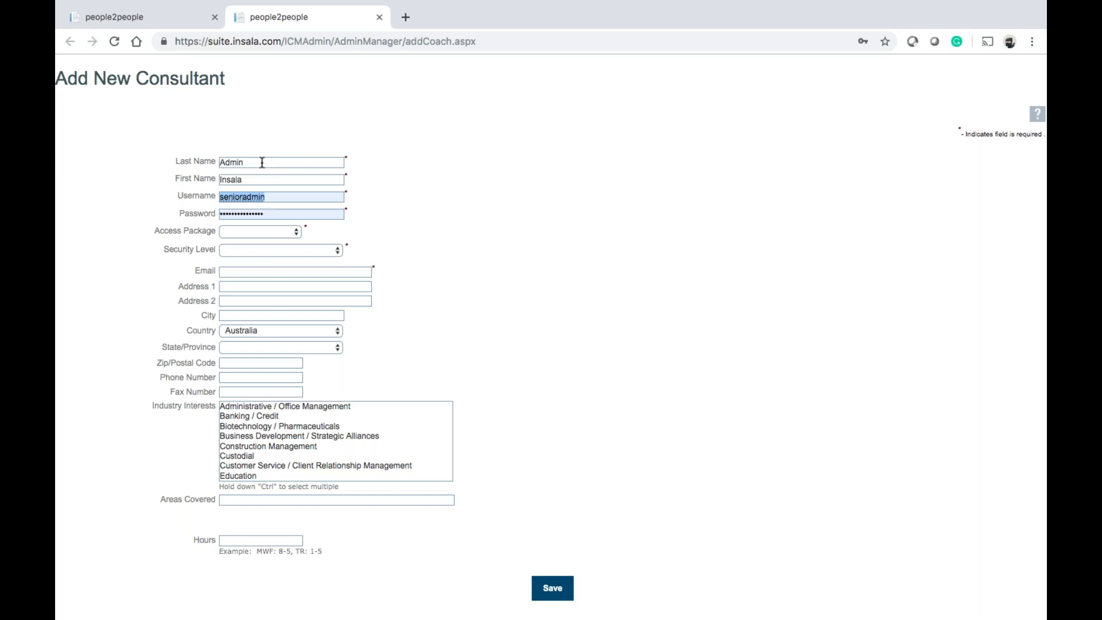
pyautogui.click(145, 16)
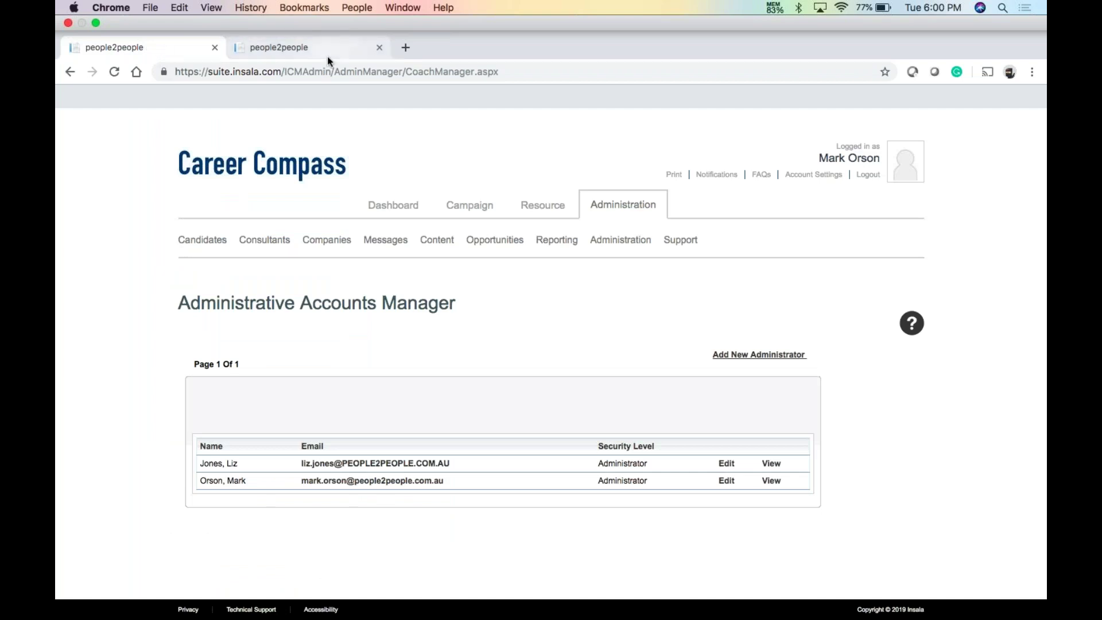
pyautogui.click(379, 47)
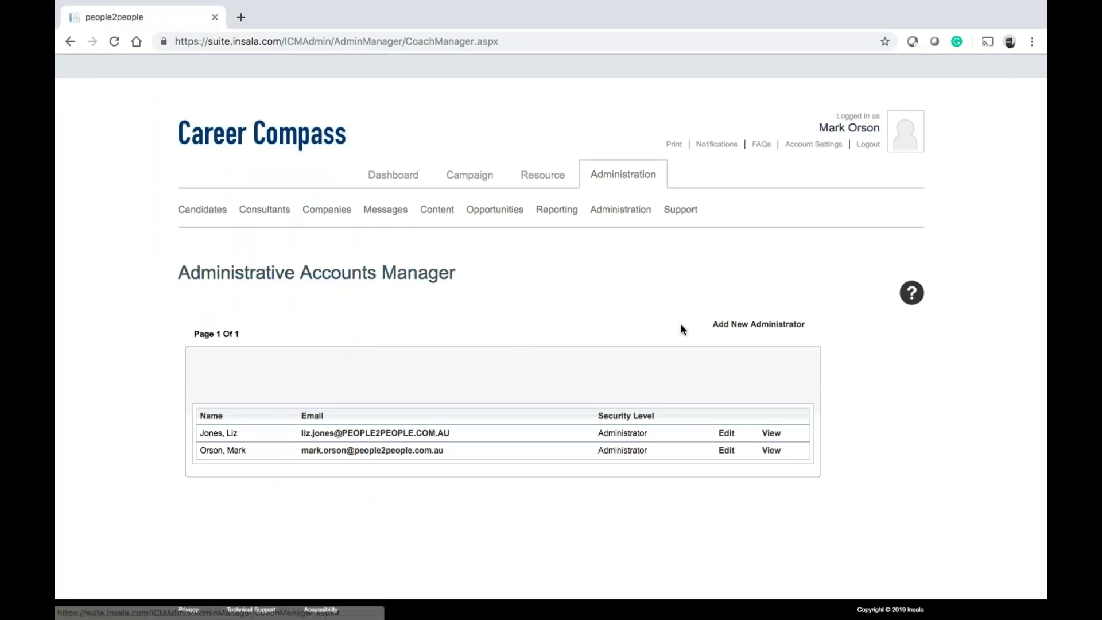
pyautogui.click(772, 325)
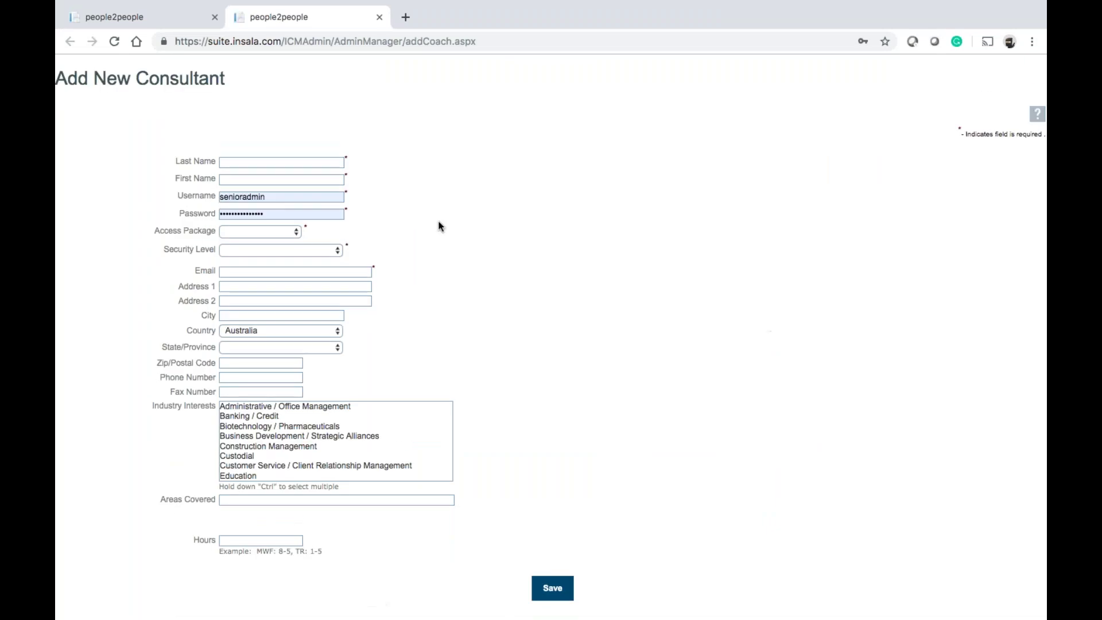
pyautogui.moveTo(309, 195); pyautogui.dragTo(171, 203)
pyautogui.press('BackSpace')
pyautogui.moveTo(270, 197); pyautogui.dragTo(202, 205)
pyautogui.press('BackSpace')
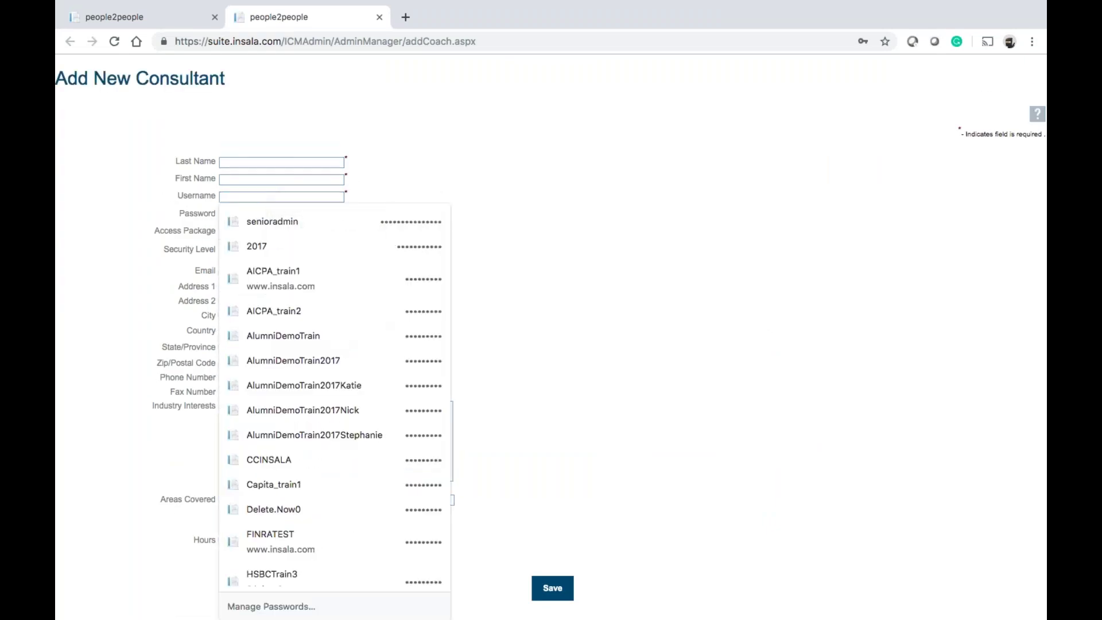
# Discard the add-administrator form and open a blank Add New Candidate form, reviewing its sections
pyautogui.click(379, 18)
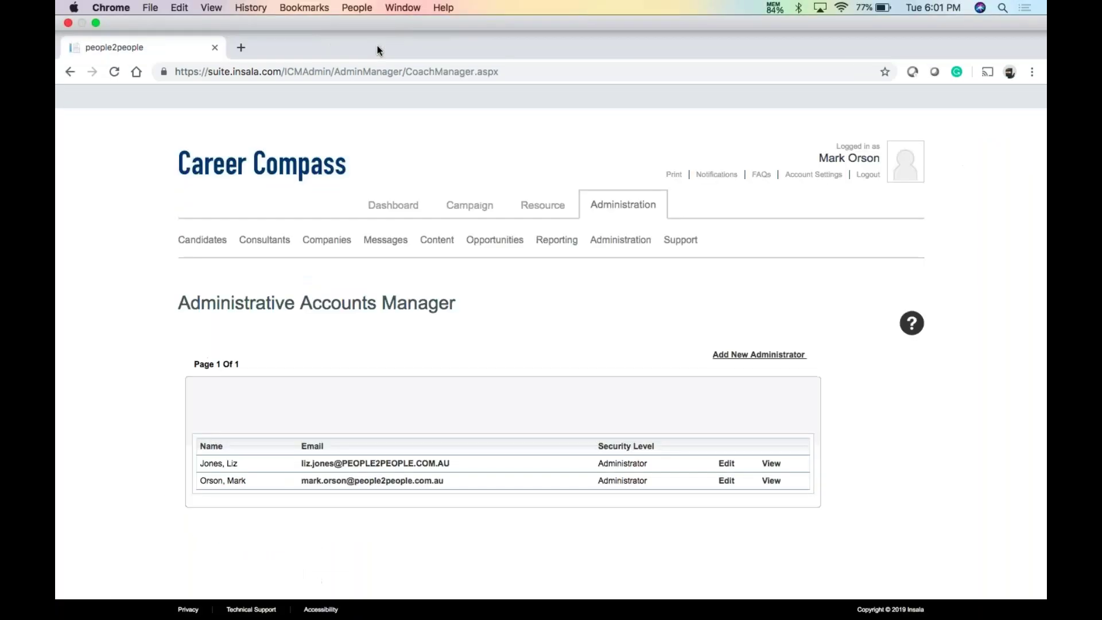
pyautogui.moveTo(314, 253)
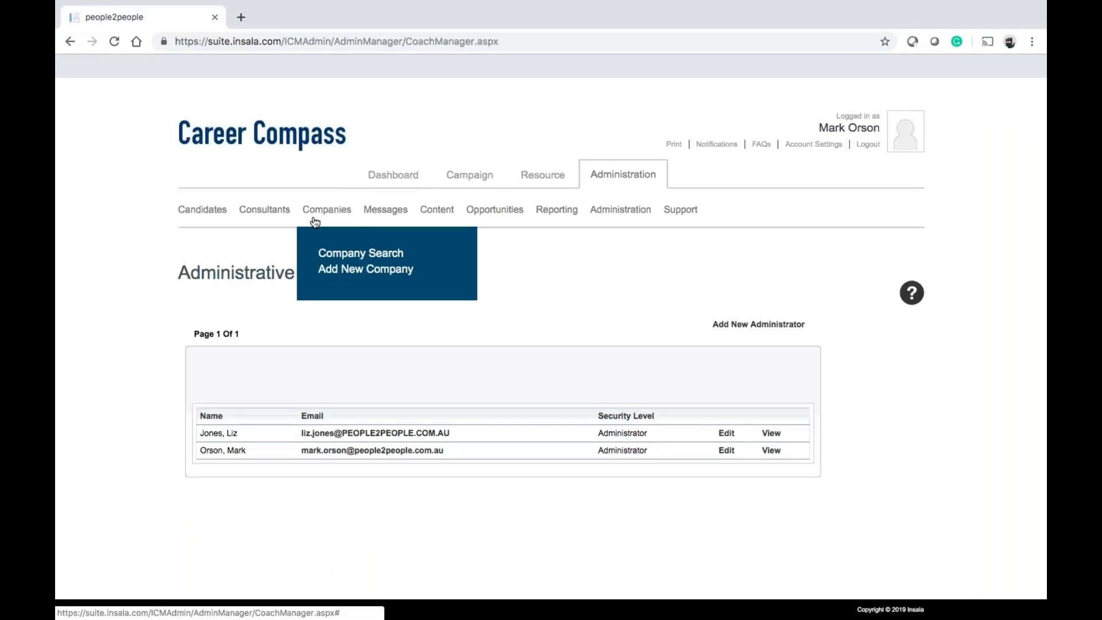
pyautogui.moveTo(275, 219)
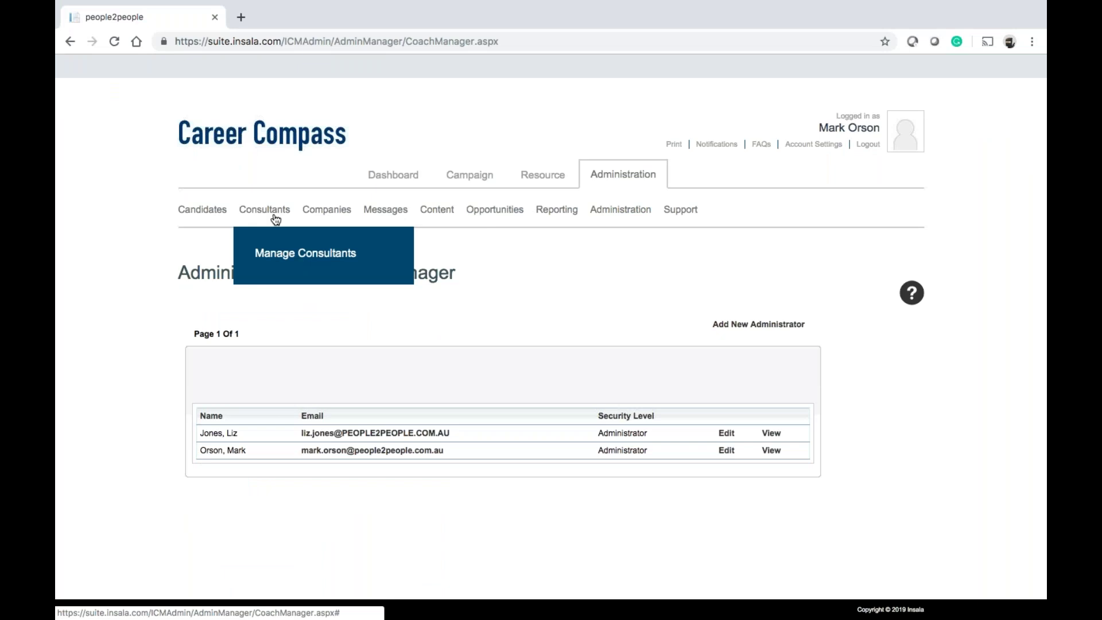
pyautogui.moveTo(221, 217)
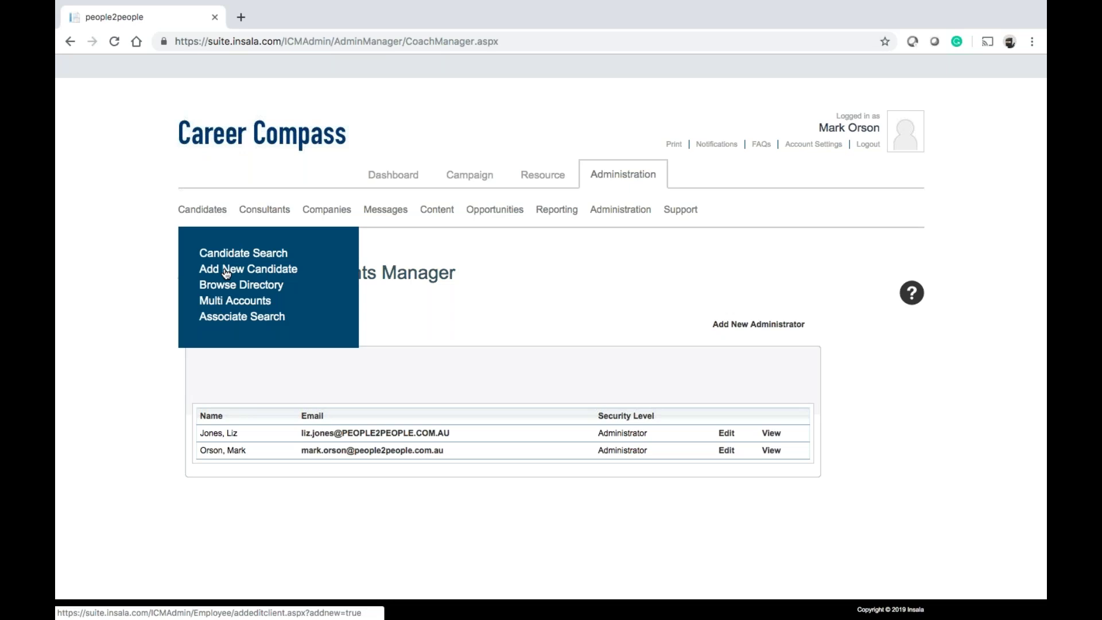
pyautogui.click(226, 273)
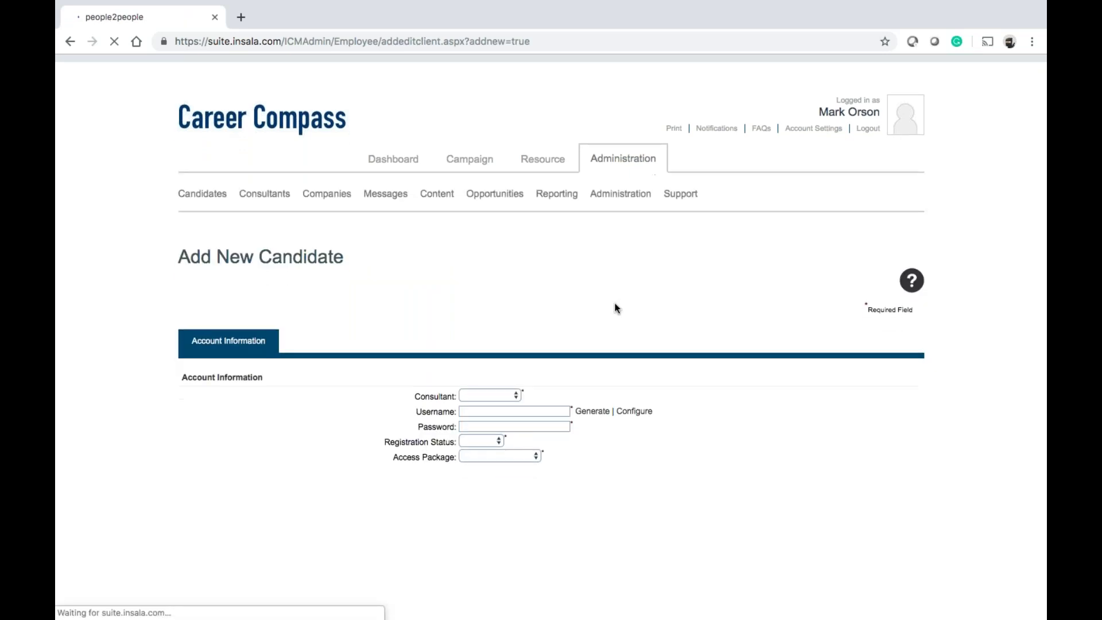
pyautogui.scroll(-5, 615, 308)
pyautogui.scroll(-9, 615, 308)
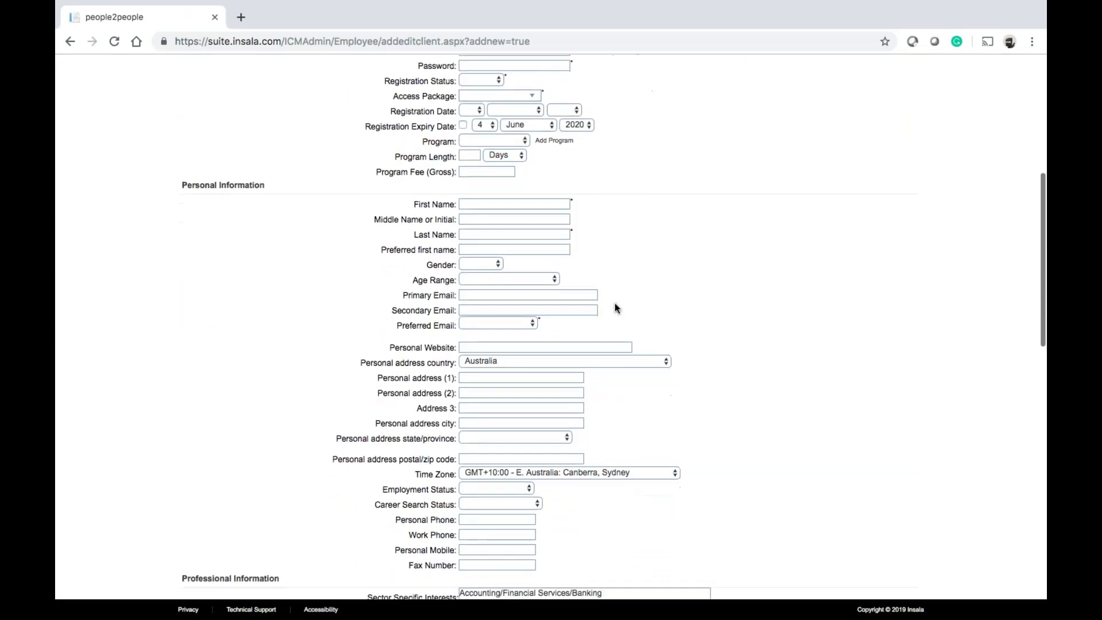
pyautogui.scroll(-5, 616, 308)
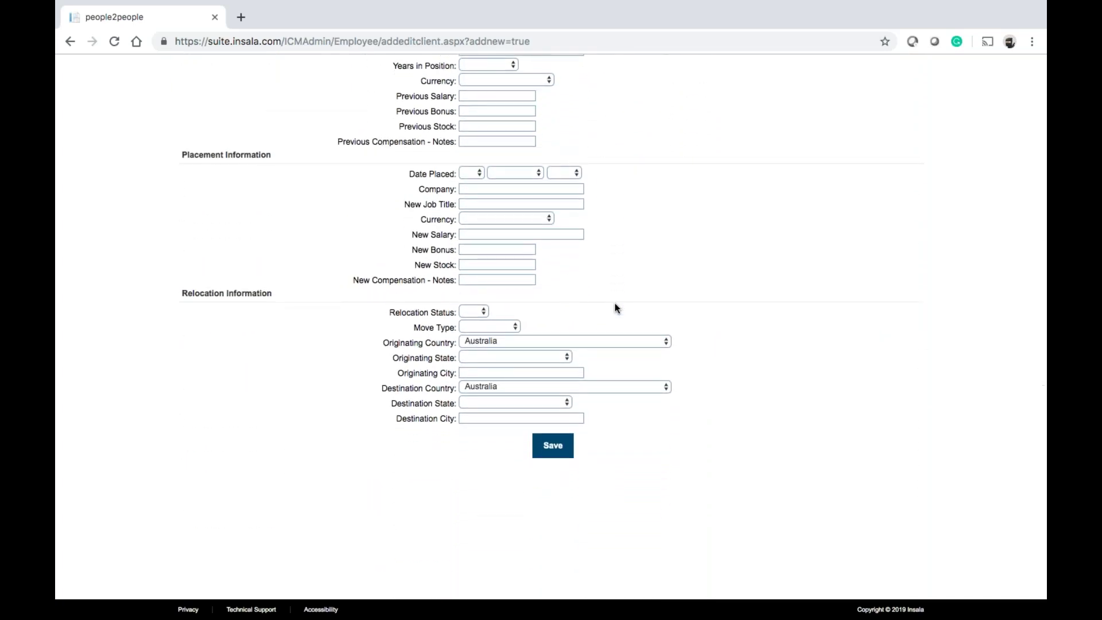
pyautogui.scroll(14, 615, 309)
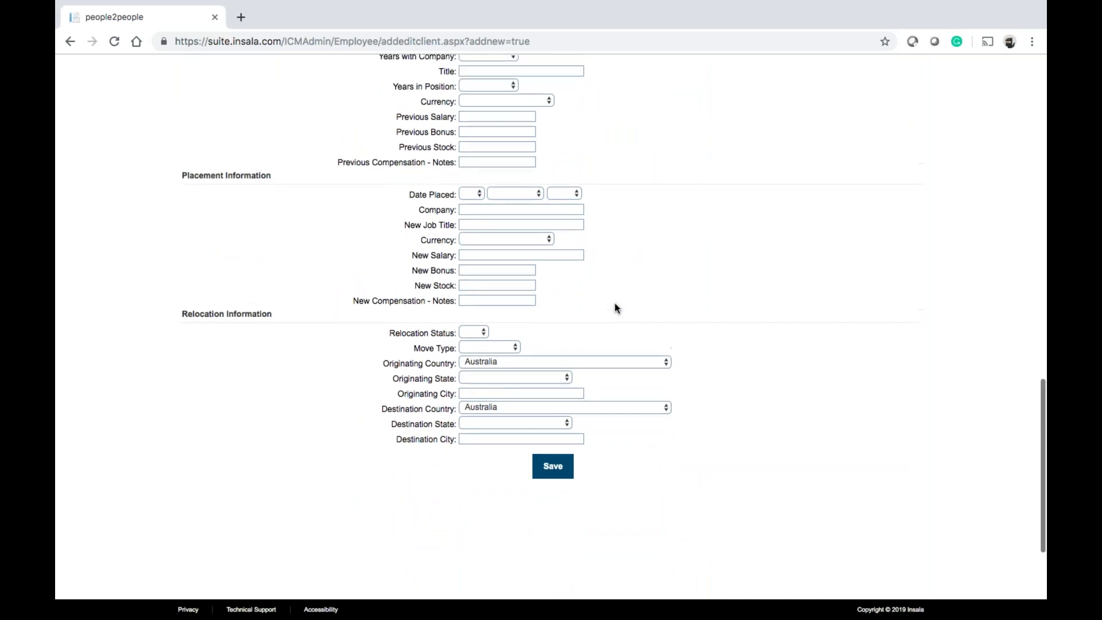
pyautogui.scroll(-2, 615, 308)
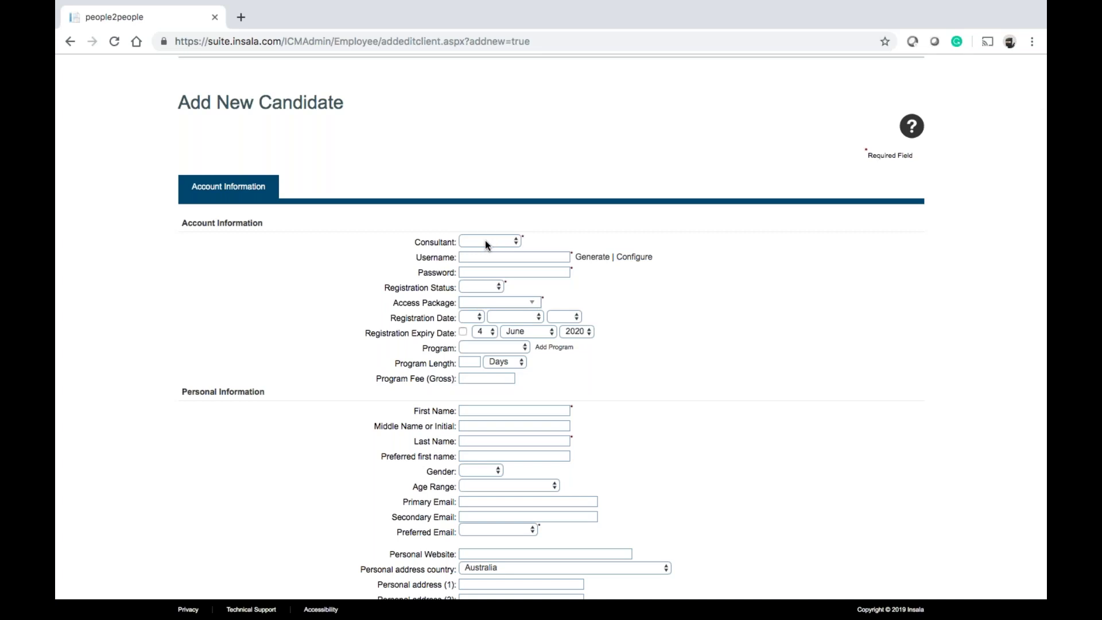
# Assign the candidate a consultant, and try username generation, dismissing the not-configured alert
pyautogui.click(486, 244)
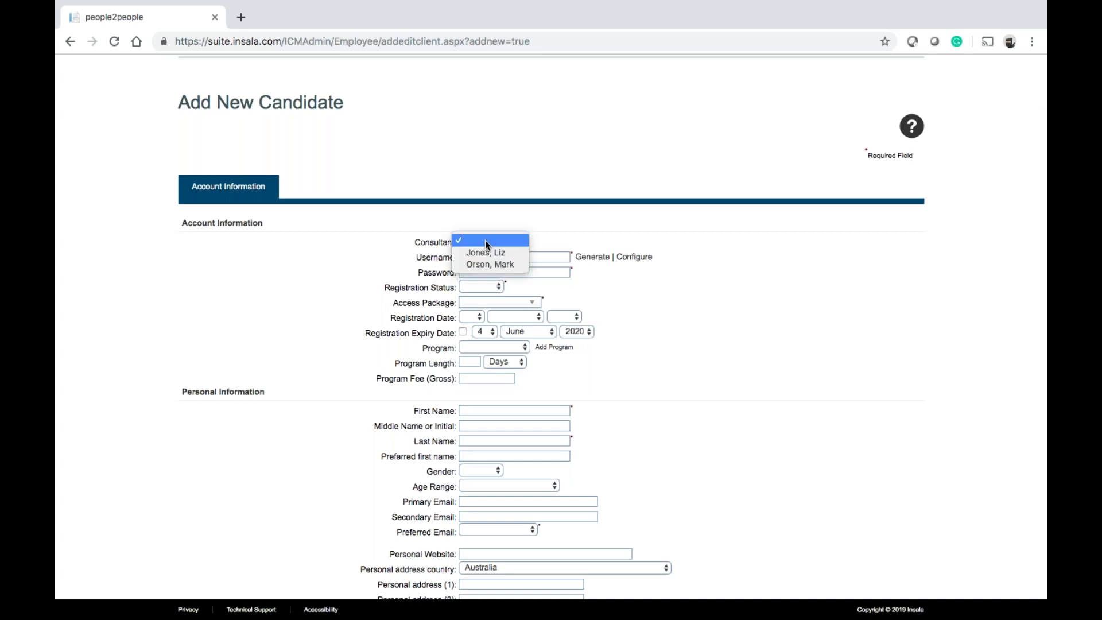
pyautogui.click(489, 255)
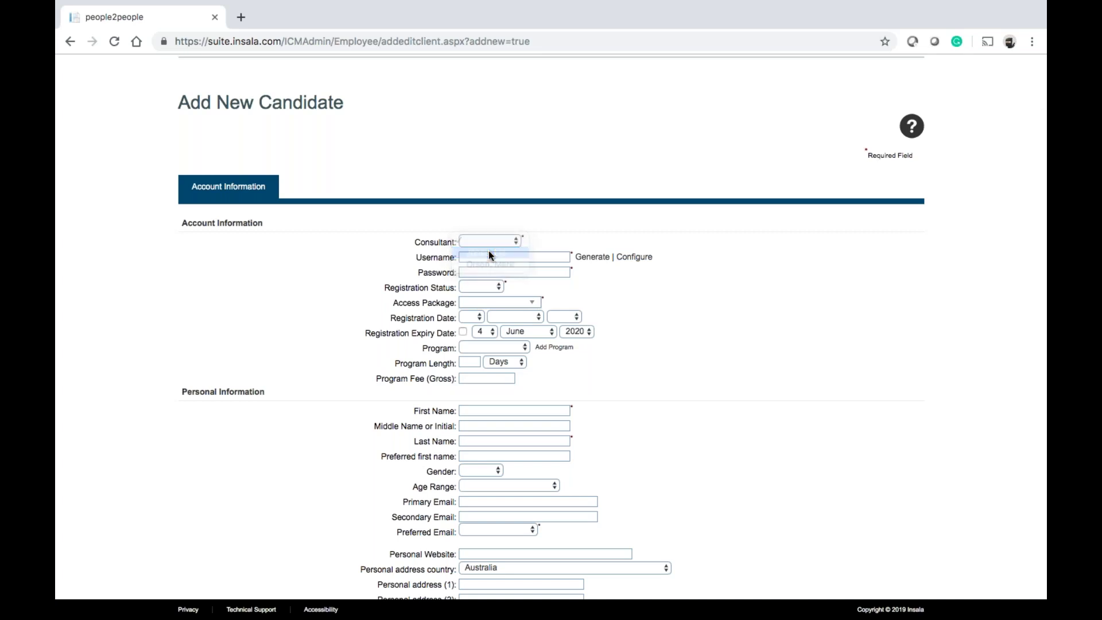
pyautogui.click(490, 257)
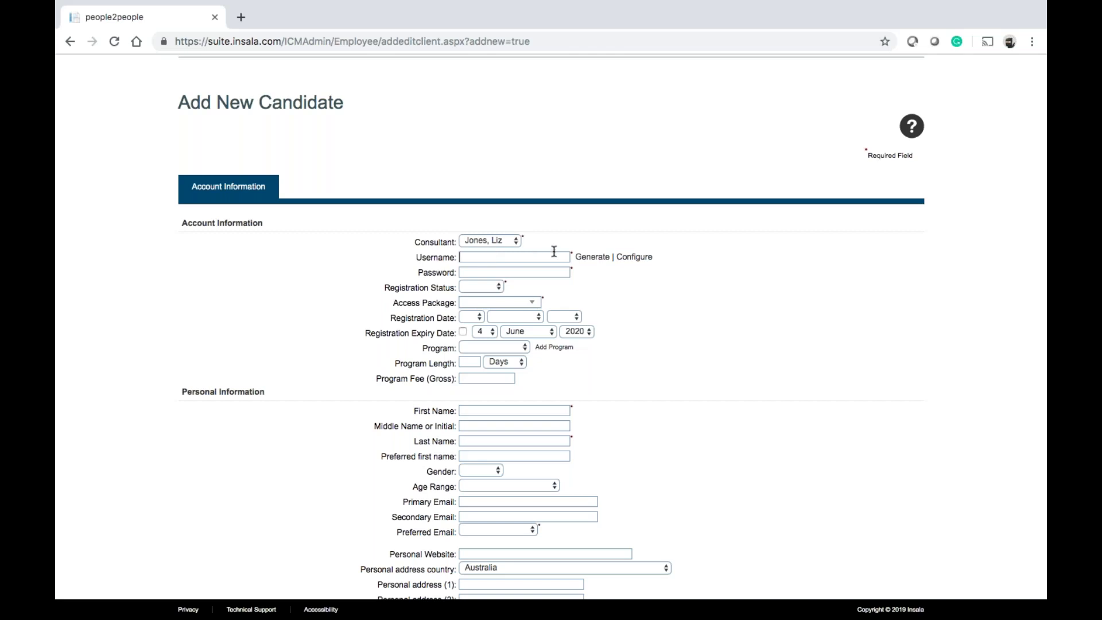
pyautogui.click(591, 258)
pyautogui.click(667, 136)
# Configure the username generator with prefix people2people and save the settings
pyautogui.click(636, 256)
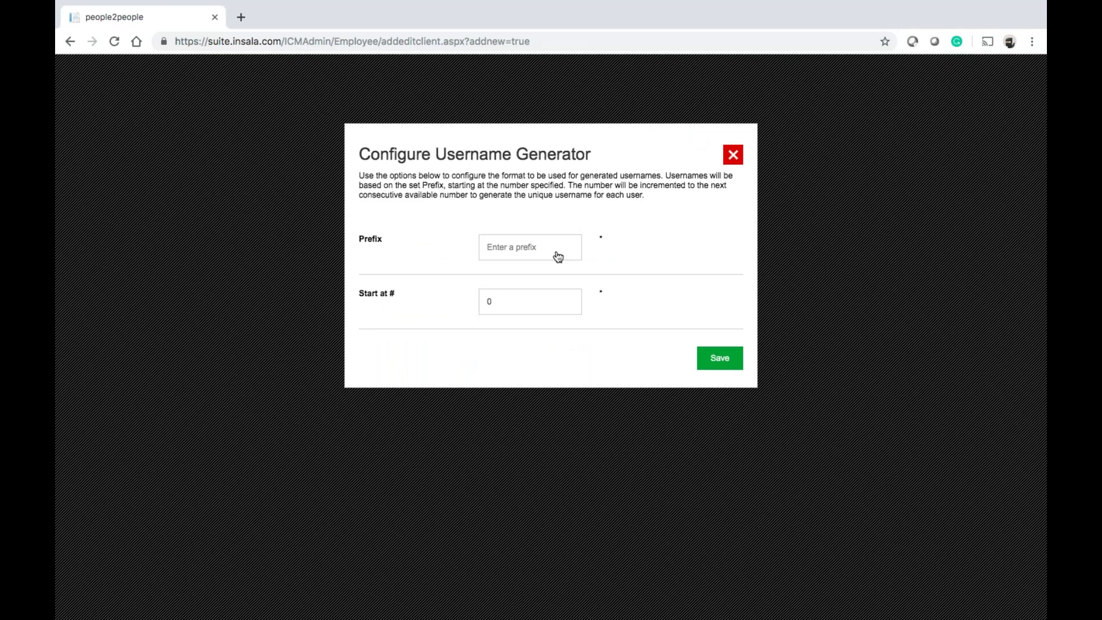
pyautogui.write('people2people0')
pyautogui.press('Tab')
pyautogui.click(573, 248)
pyautogui.press('BackSpace')
pyautogui.click(710, 360)
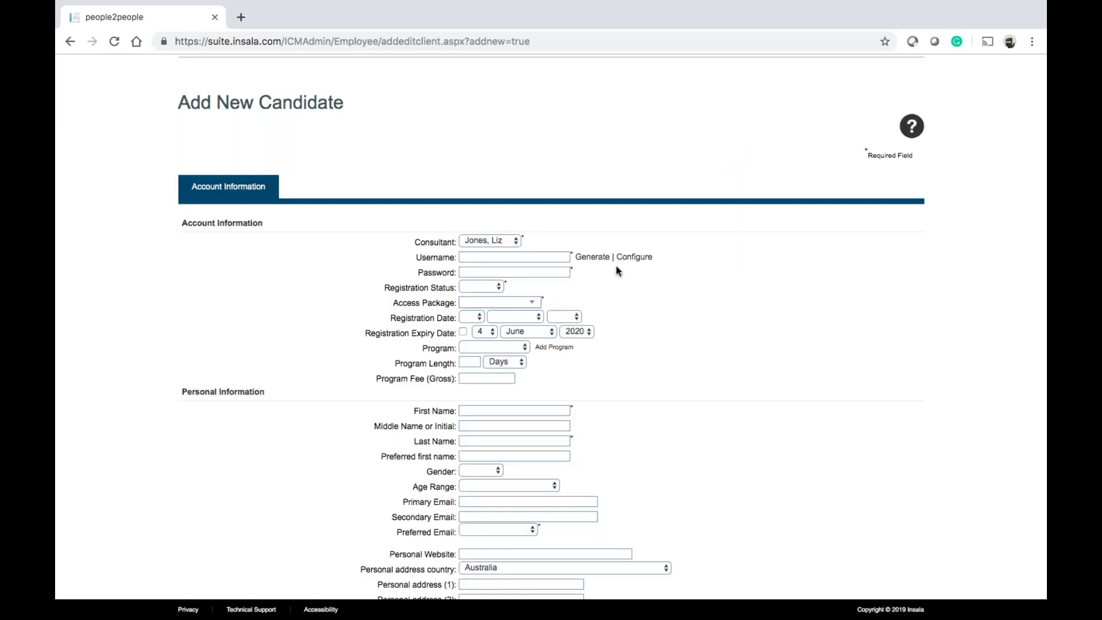
# Generate the username people2people0 and enter the candidate's password
pyautogui.click(601, 258)
pyautogui.click(544, 272)
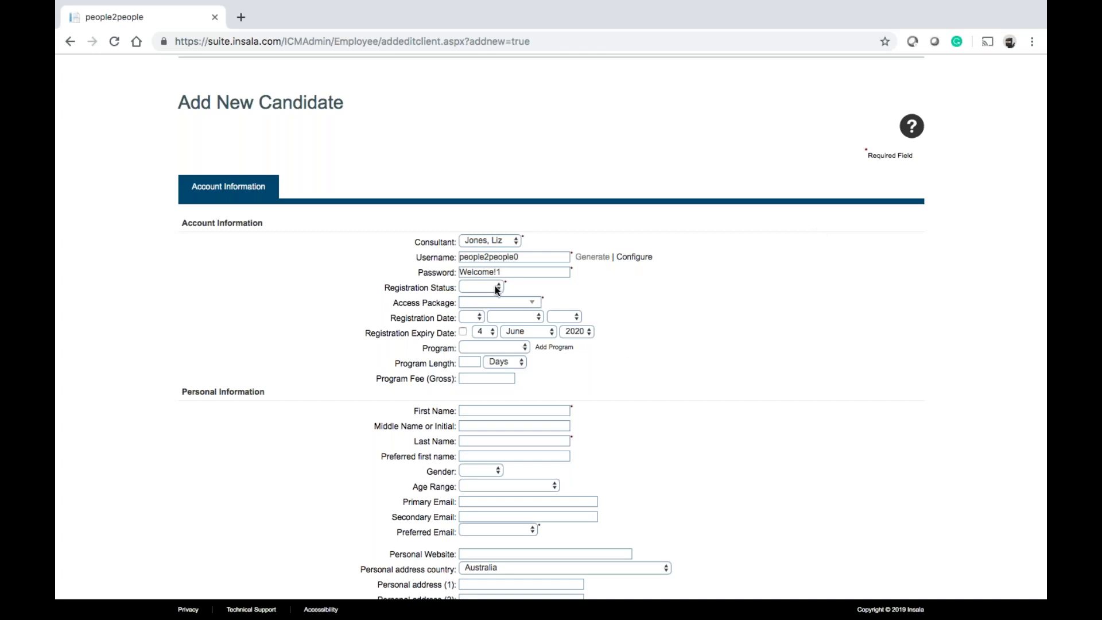
# Set registration status to Active and access package Base Package V5, leaving Program empty
pyautogui.click(495, 286)
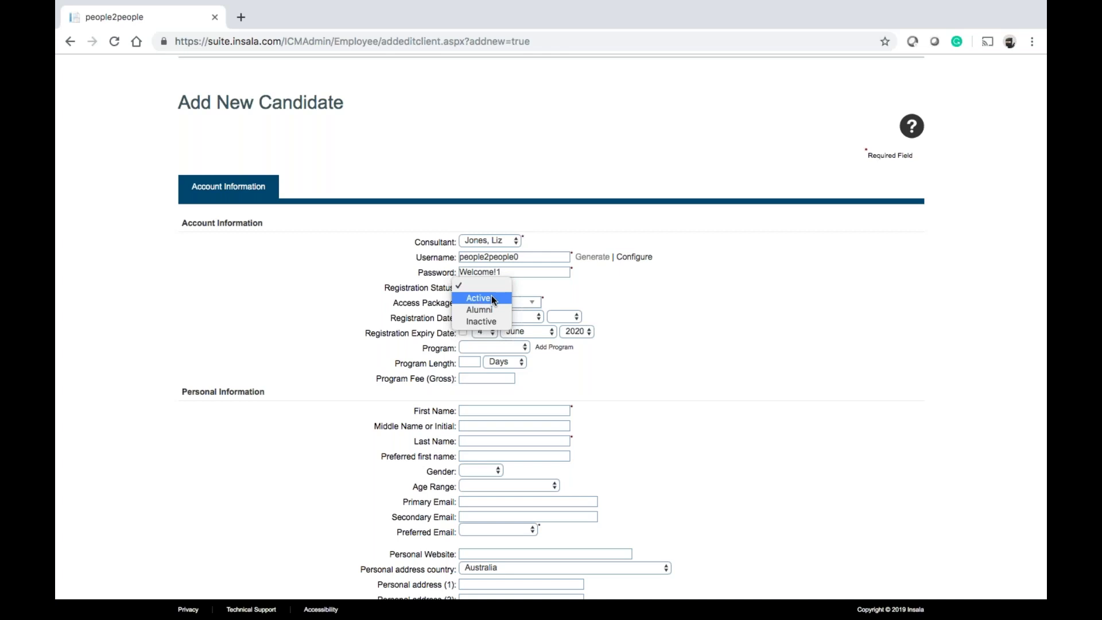
pyautogui.click(491, 297)
pyautogui.click(498, 290)
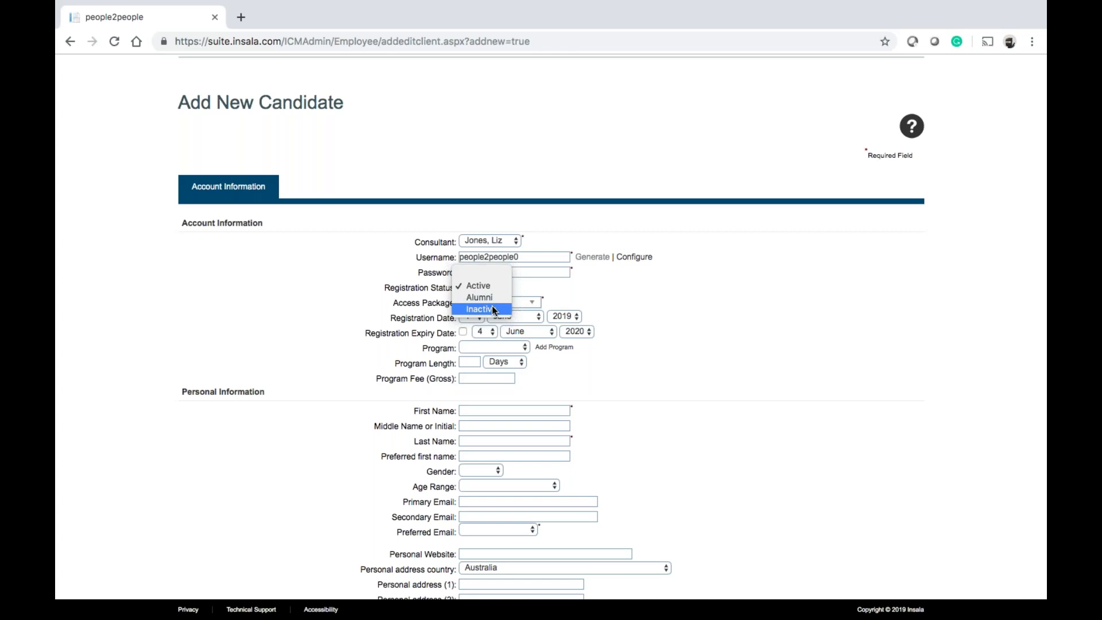
pyautogui.click(612, 301)
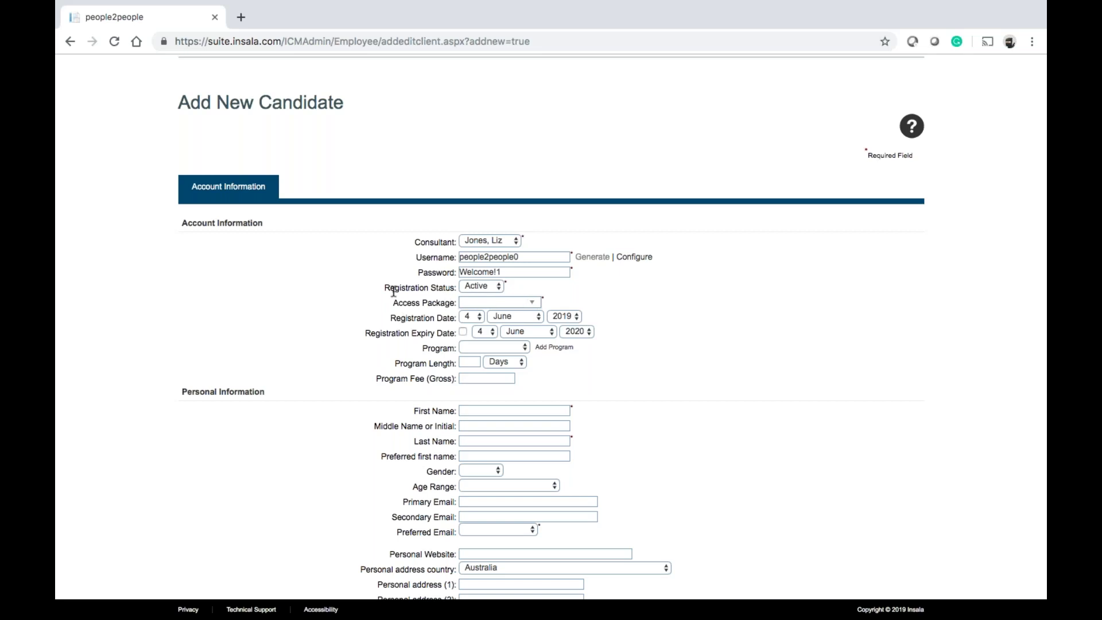
pyautogui.click(538, 304)
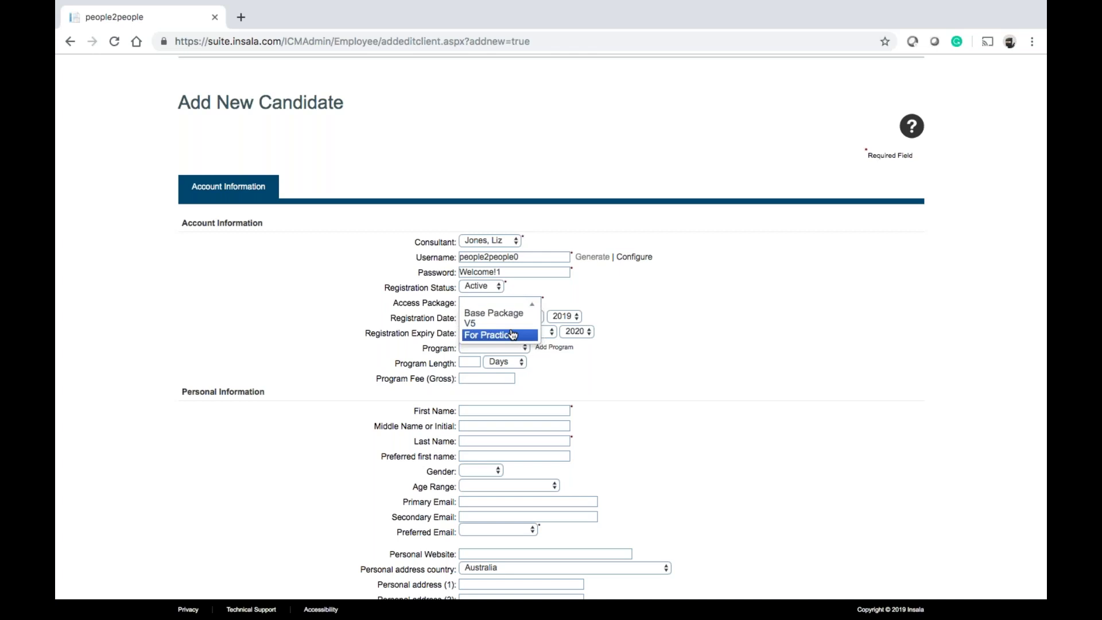
pyautogui.click(501, 326)
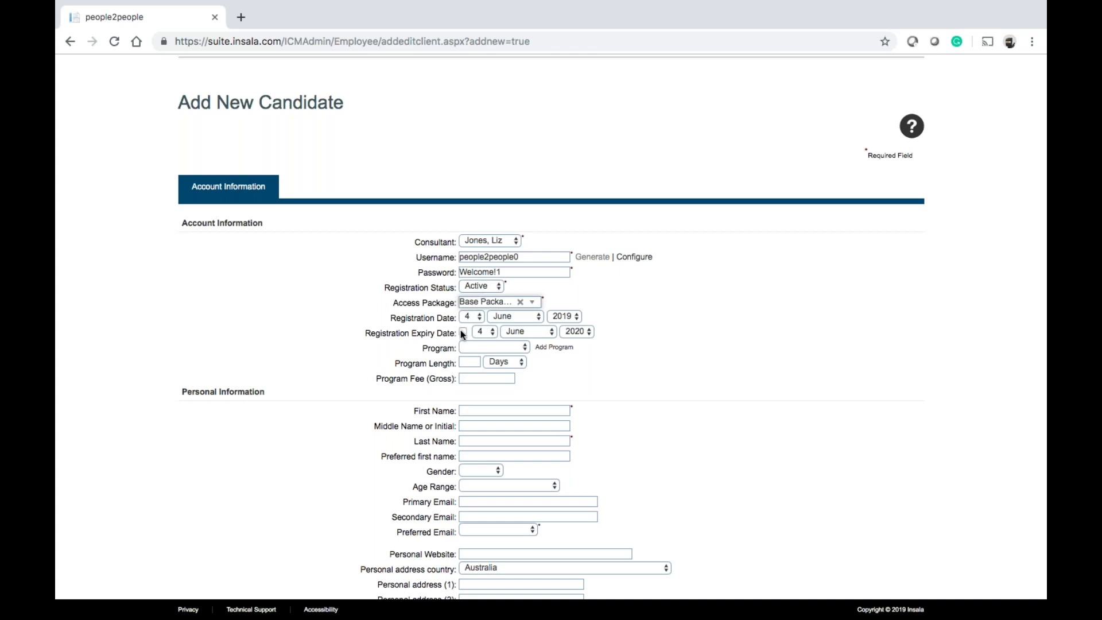
pyautogui.click(495, 346)
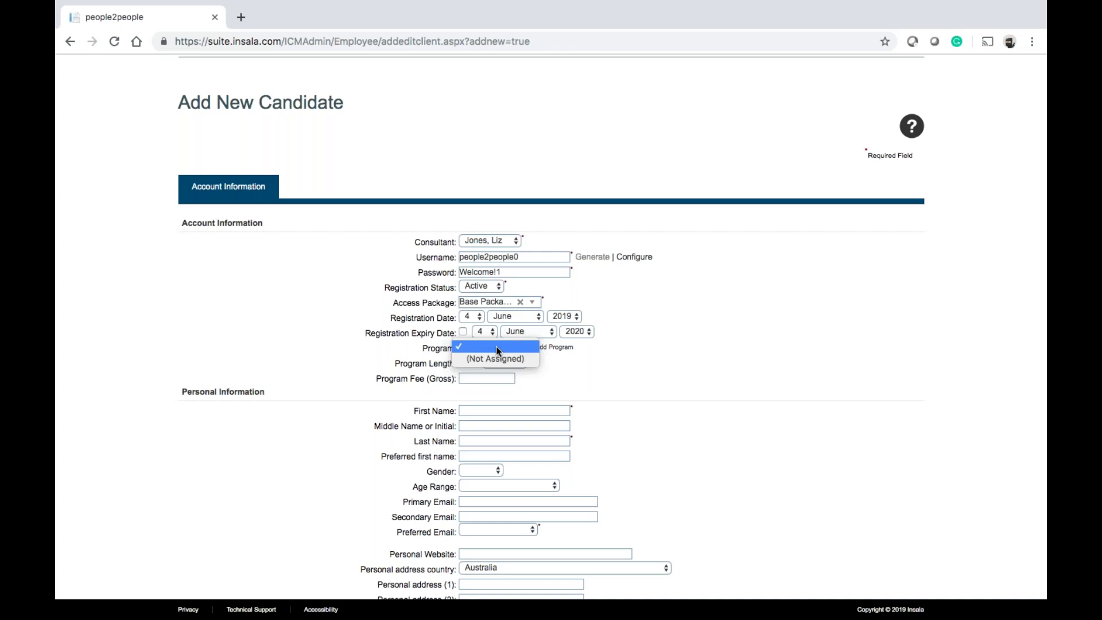
pyautogui.click(496, 346)
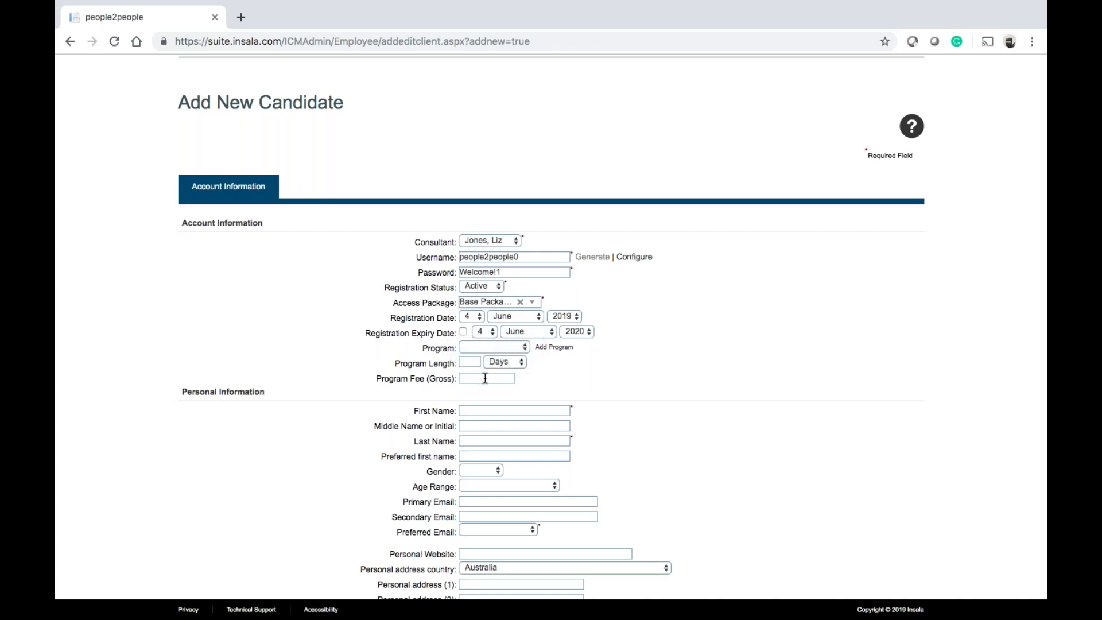
# Enter the candidate's first name and last name
pyautogui.scroll(-1, 508, 386)
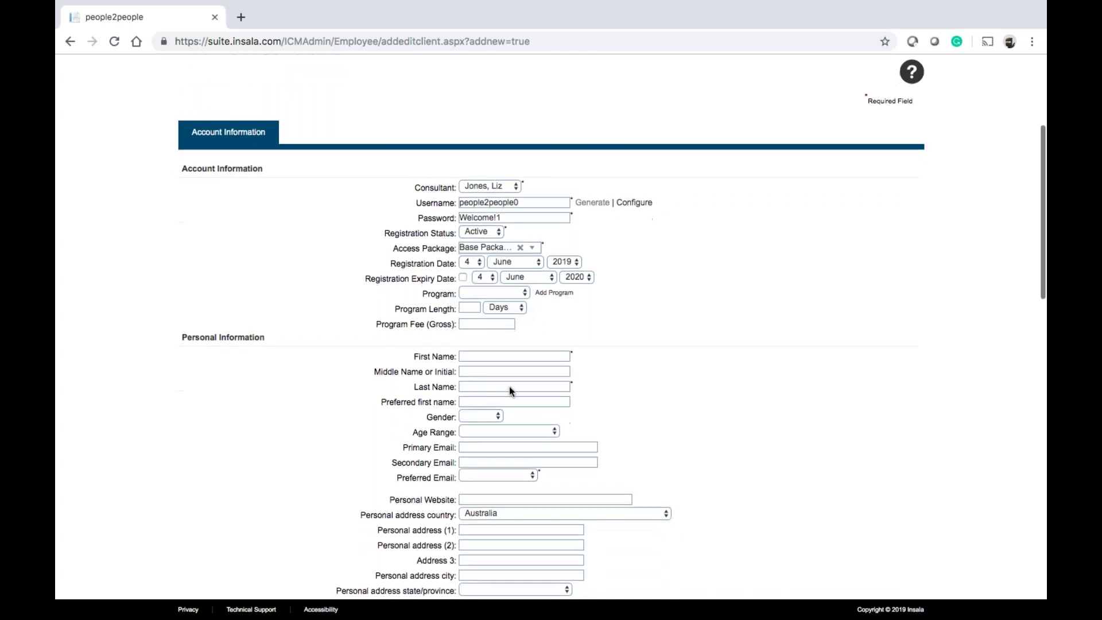
pyautogui.click(482, 356)
pyautogui.write('Test')
pyautogui.press('Tab')
pyautogui.press('Tab')
pyautogui.write('McTest')
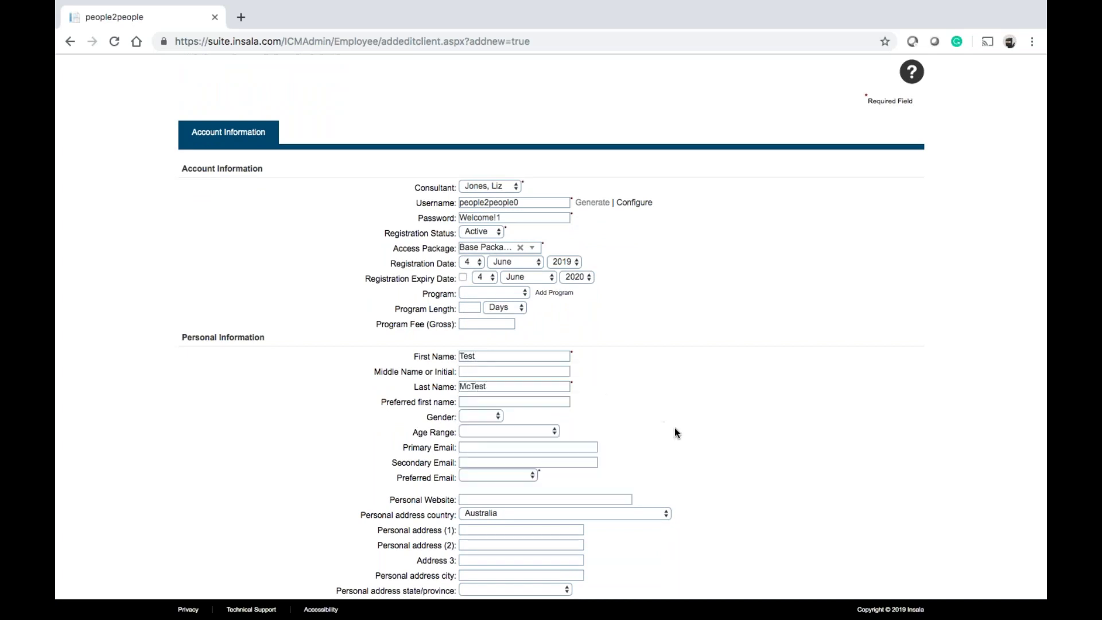
# Set Preferred Email to Primary Email and fill the primary e-mail from the browser's autofill suggestion
pyautogui.scroll(-2, 673, 428)
pyautogui.scroll(-2, 673, 428)
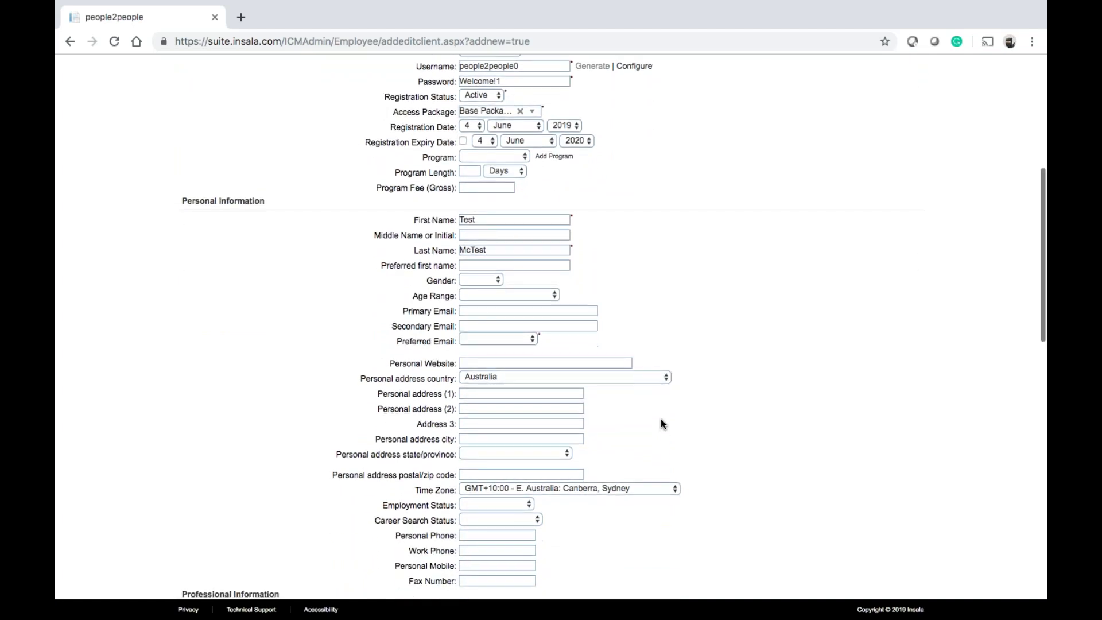
pyautogui.click(523, 342)
pyautogui.click(515, 348)
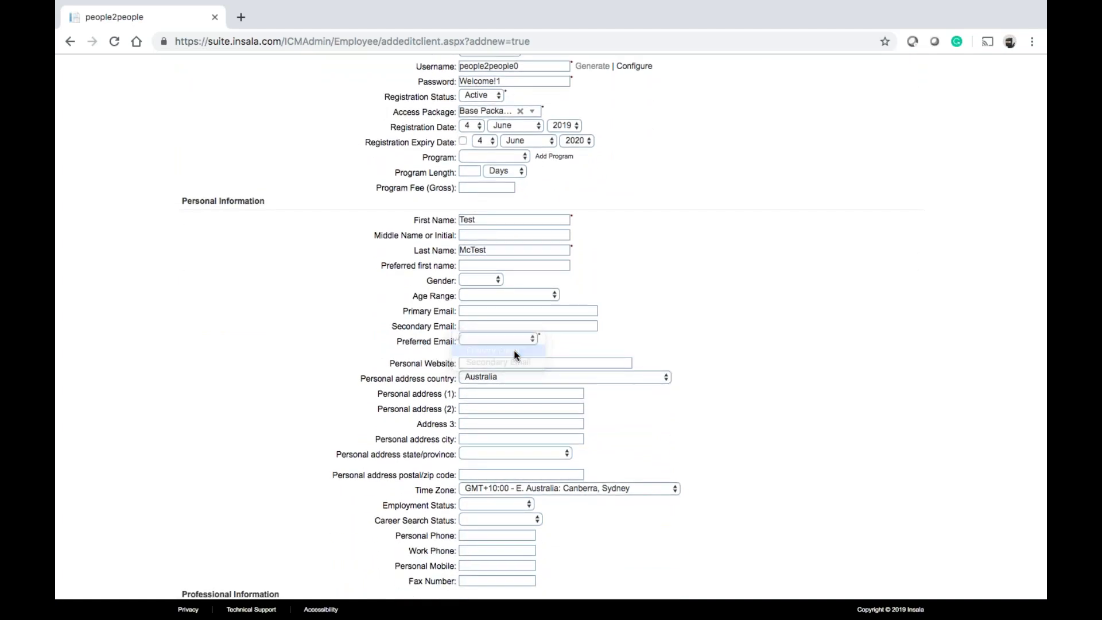
pyautogui.click(476, 312)
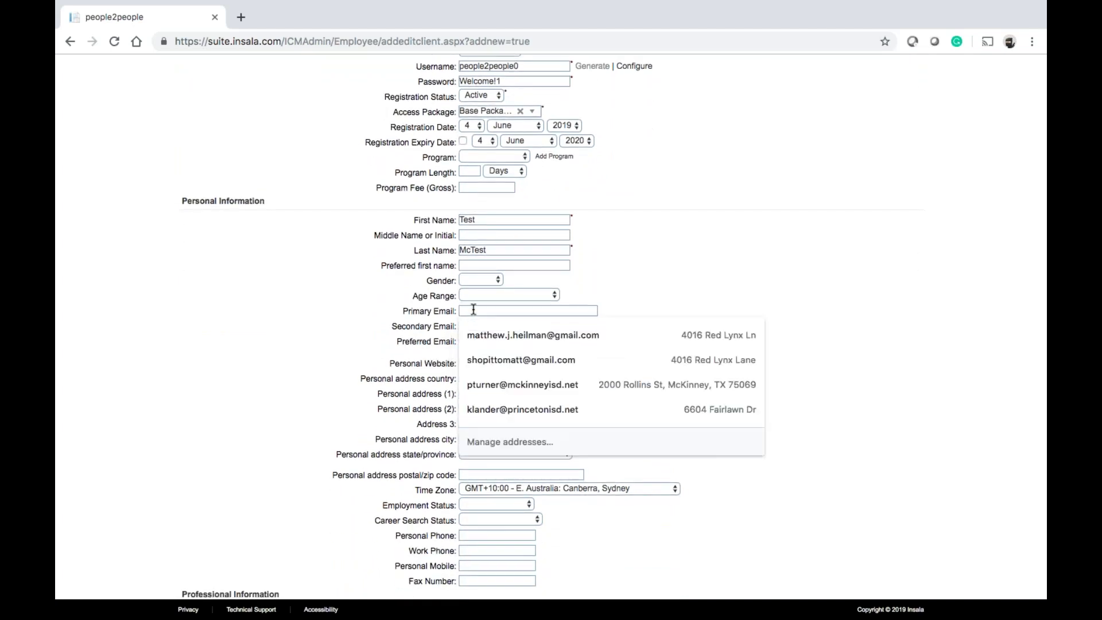
pyautogui.write('mheilma')
pyautogui.press('Down')
pyautogui.press('Return')
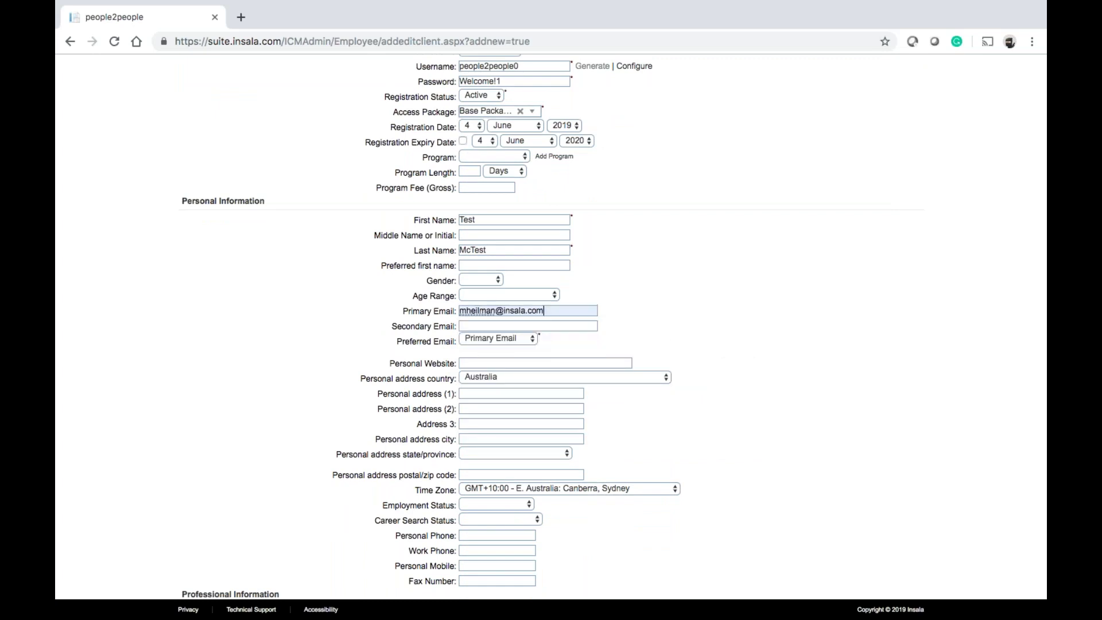
pyautogui.scroll(3, 689, 296)
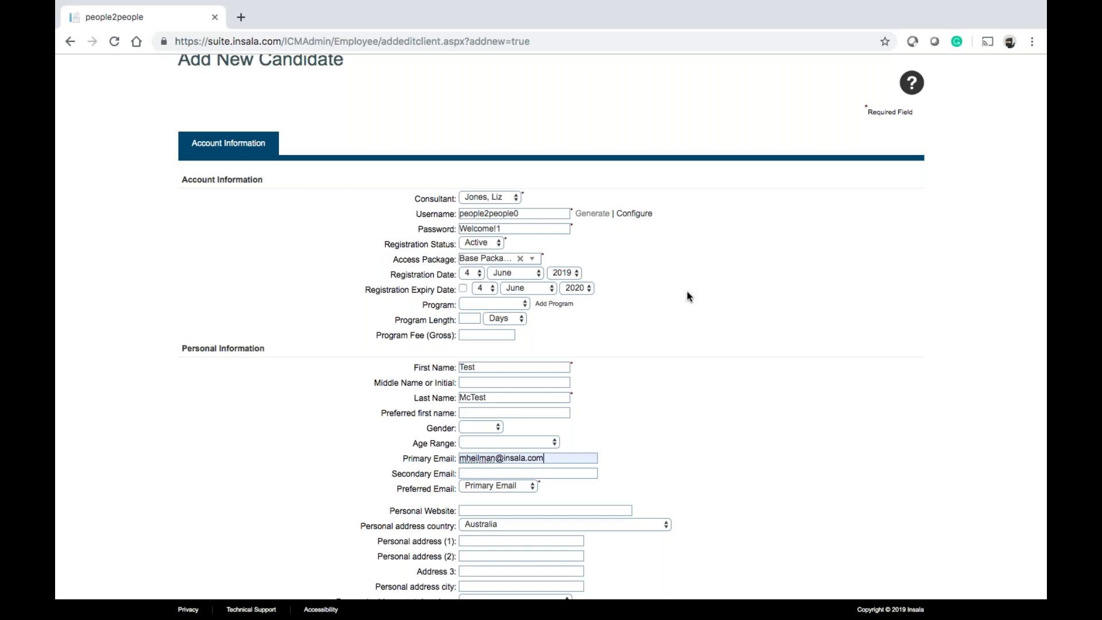
# Save the new candidate's record from the bottom of the Add New Candidate form
pyautogui.scroll(-5, 689, 297)
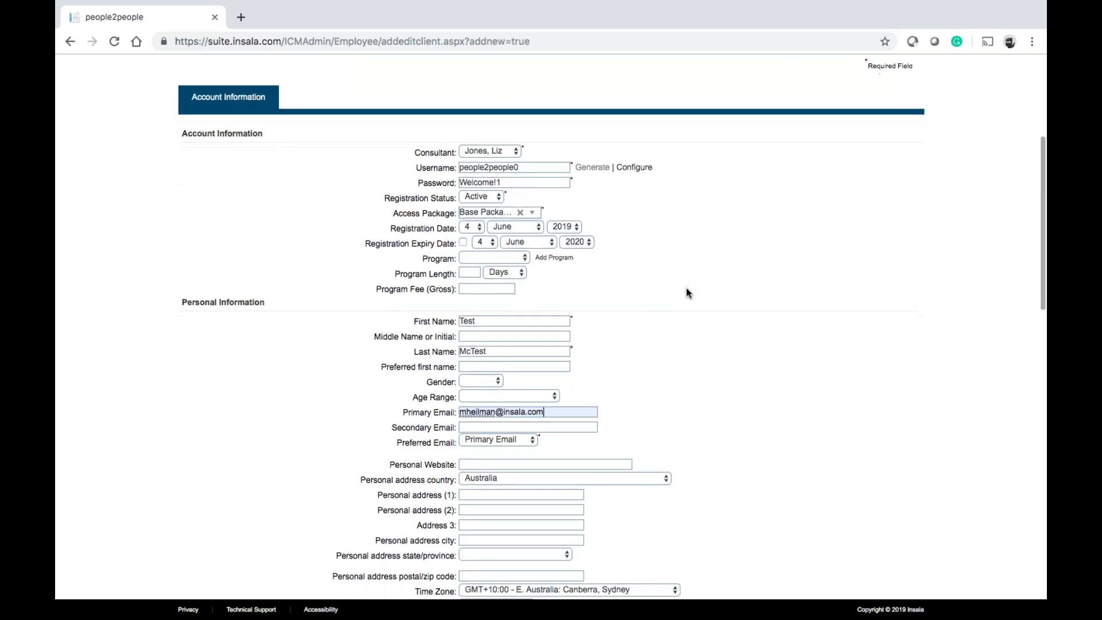
pyautogui.scroll(-10, 688, 293)
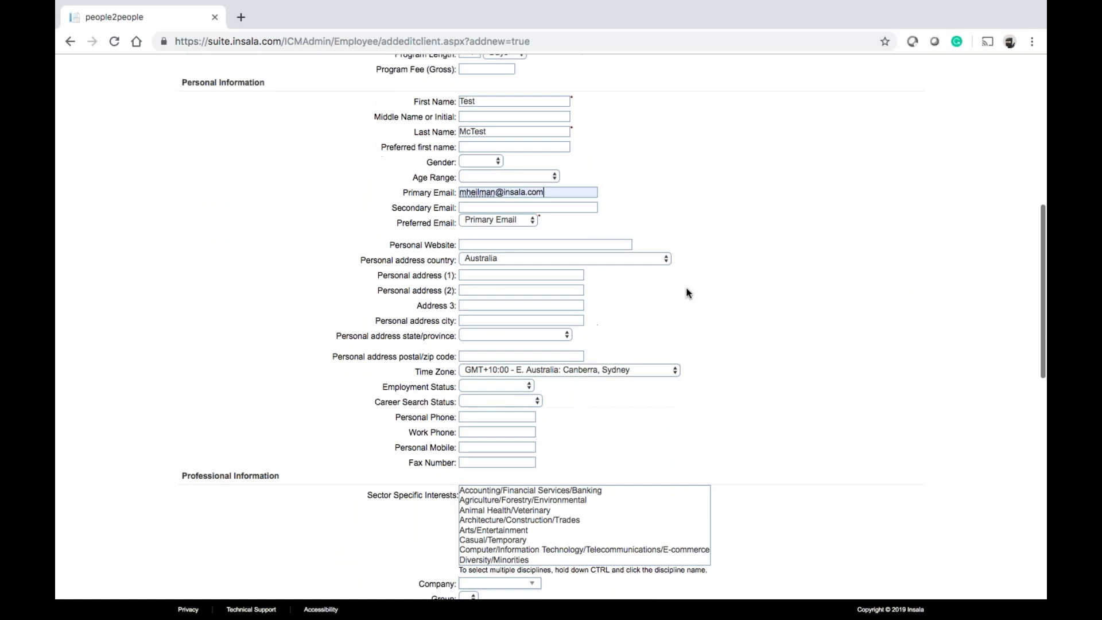
pyautogui.scroll(15, 689, 293)
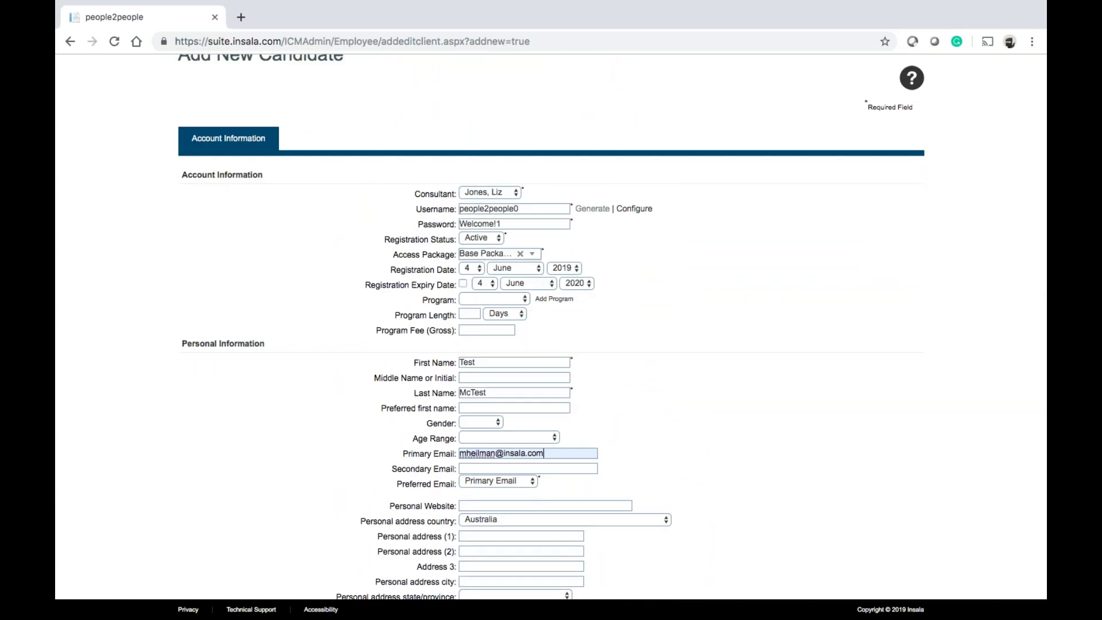
pyautogui.scroll(-7, 645, 437)
pyautogui.scroll(-16, 645, 437)
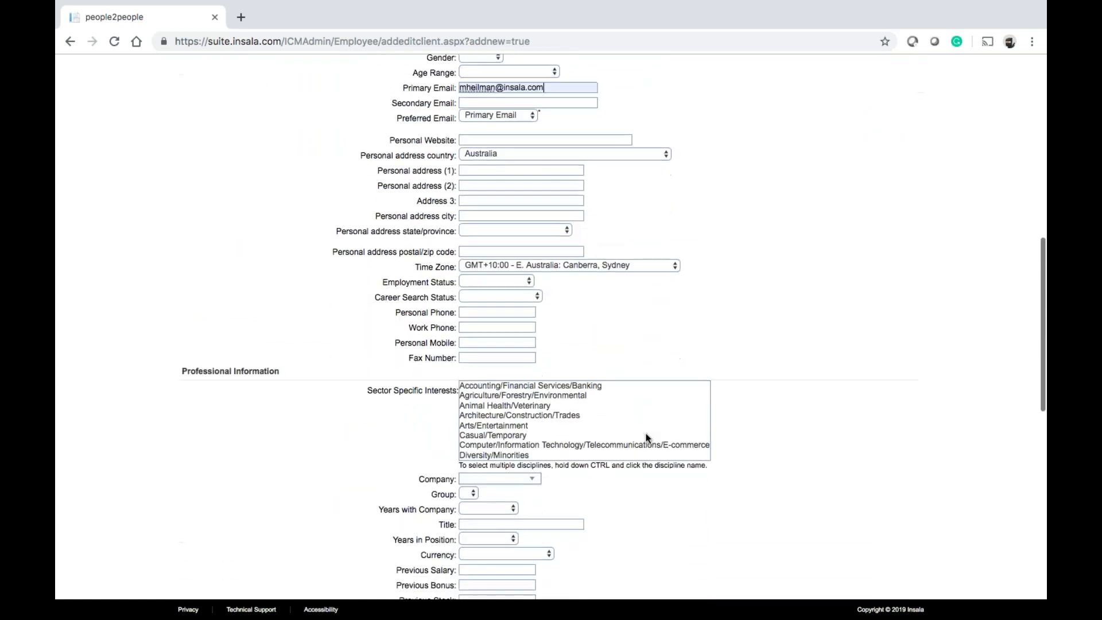
pyautogui.scroll(-10, 646, 438)
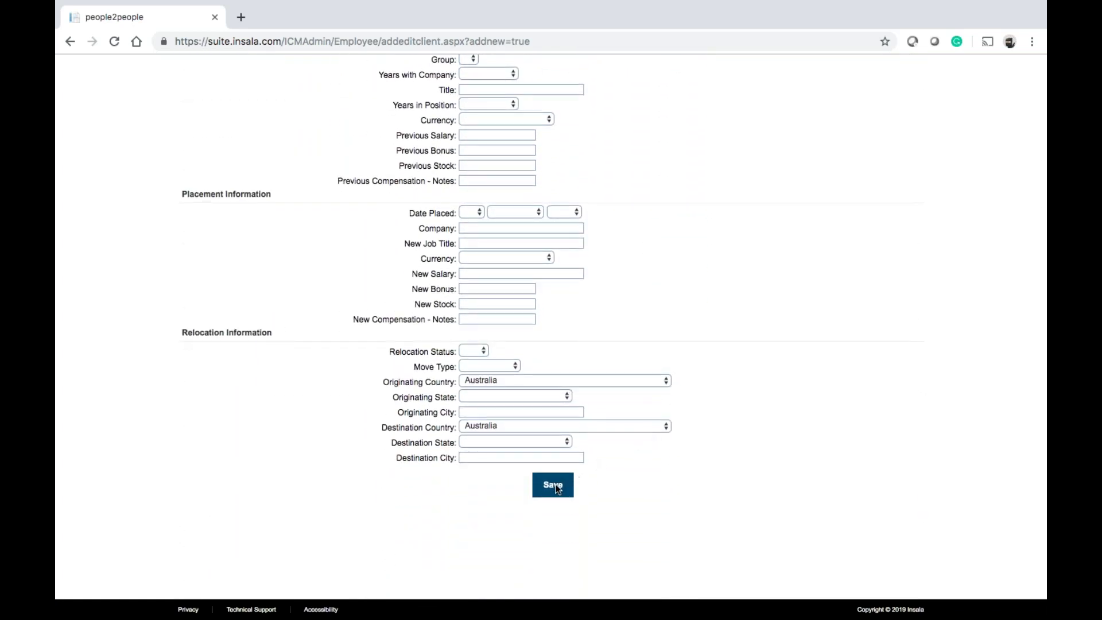
pyautogui.click(554, 487)
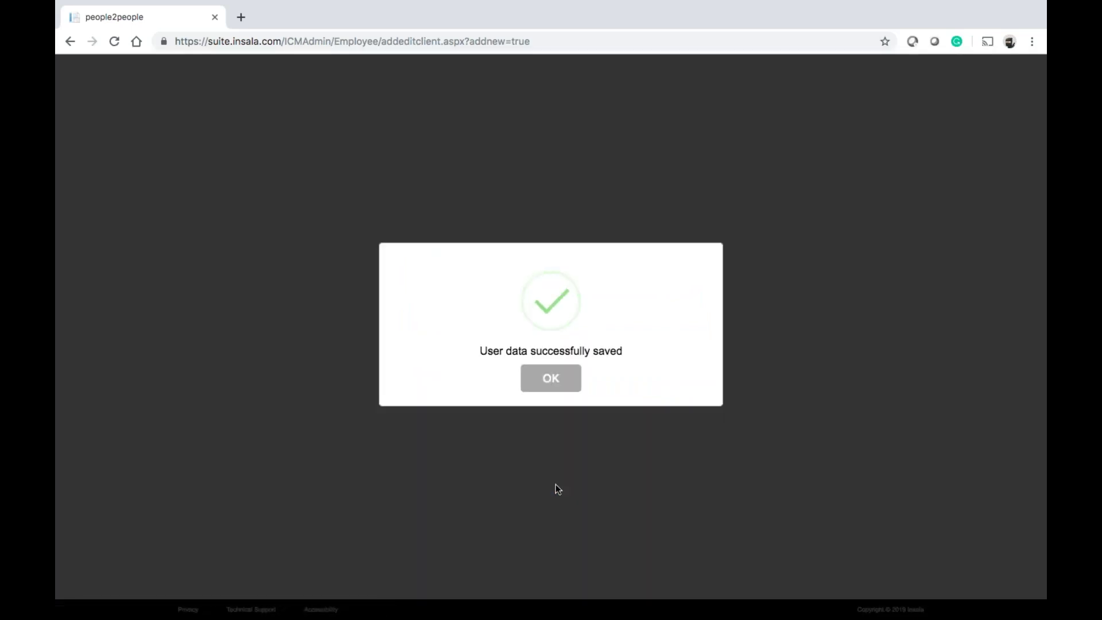
# Dismiss the 'User data successfully saved' confirmation so the candidate's record page reloads
pyautogui.click(536, 384)
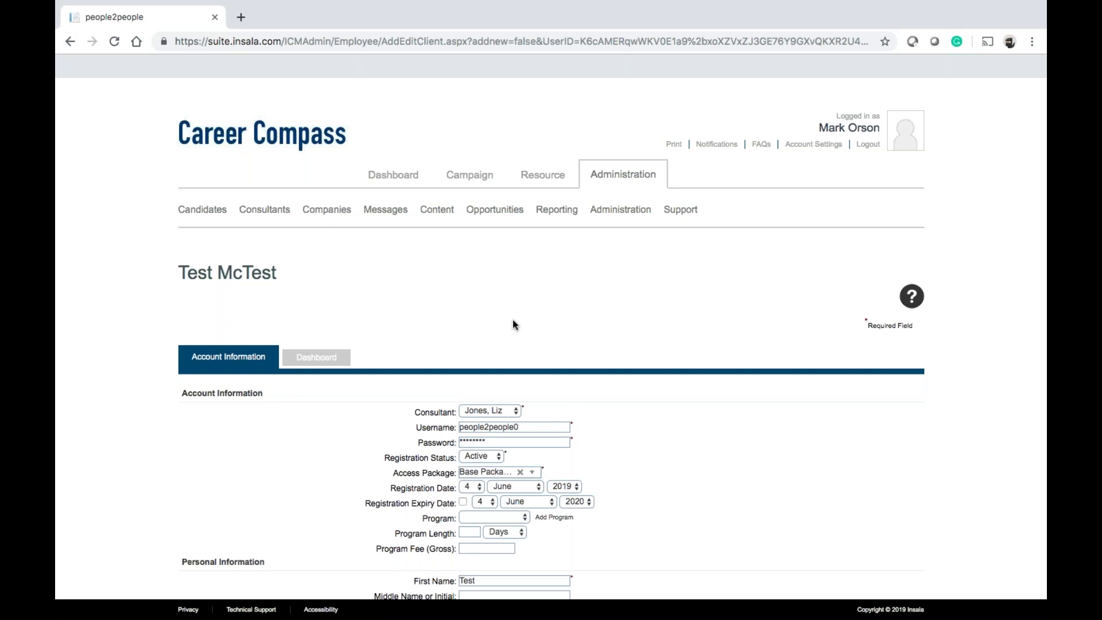
pyautogui.moveTo(221, 214)
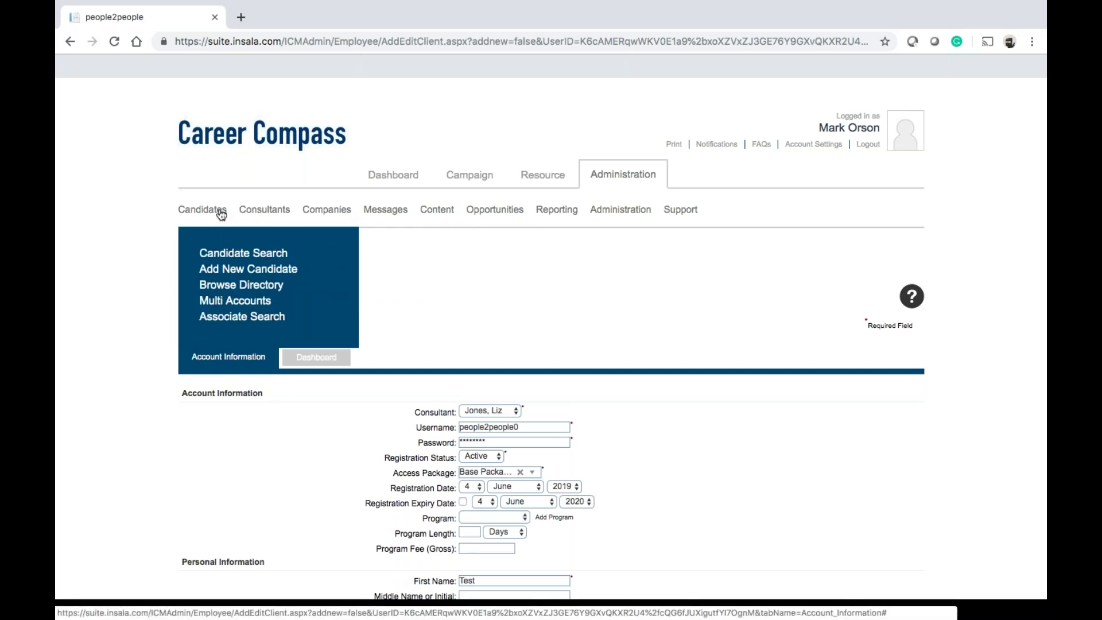
# Return to the Dashboard and open the Networking > Profile page
pyautogui.click(394, 175)
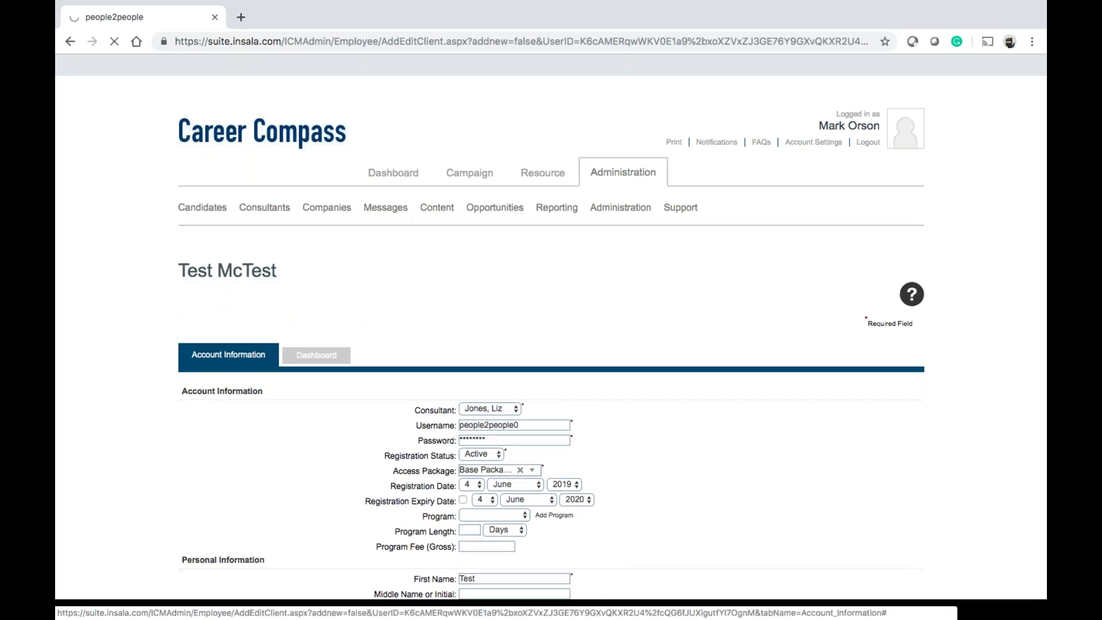
pyautogui.scroll(-10, 551, 321)
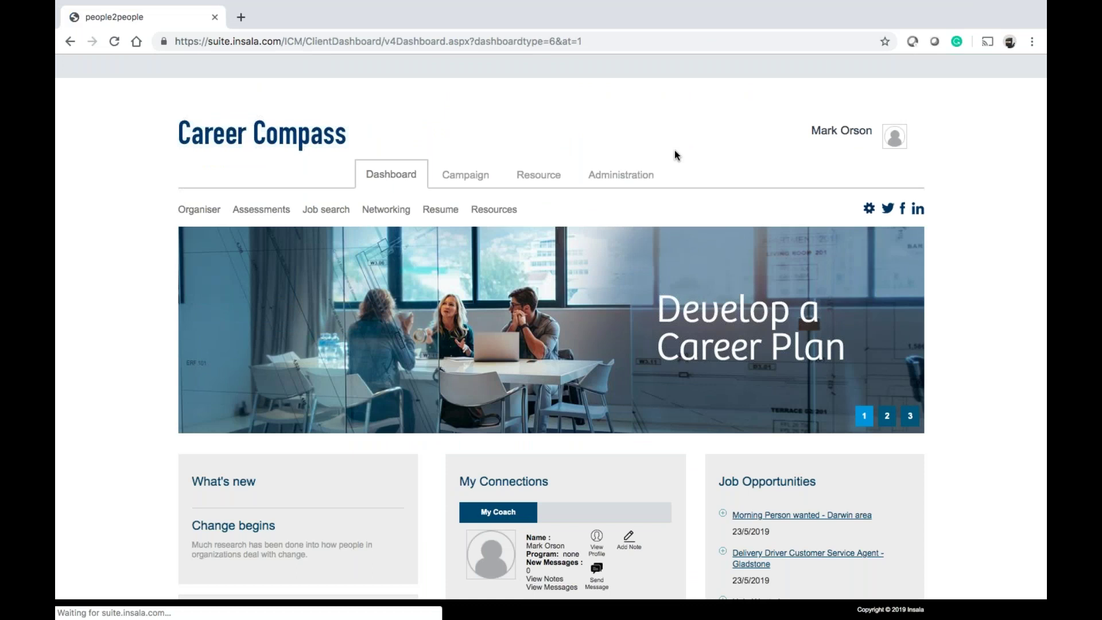
pyautogui.moveTo(320, 220)
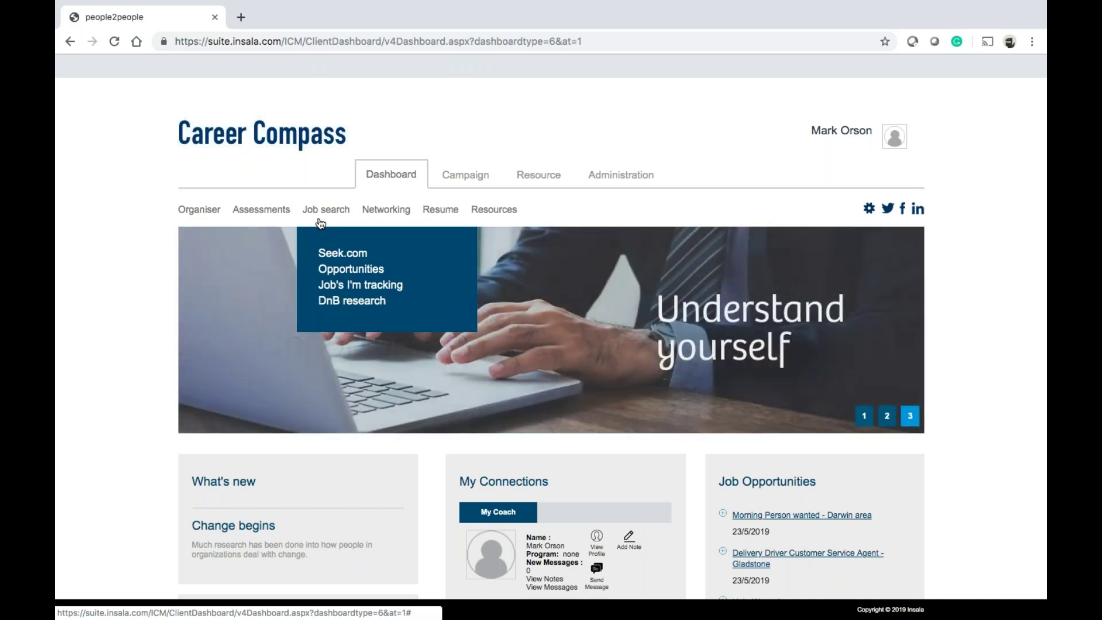
pyautogui.moveTo(196, 221)
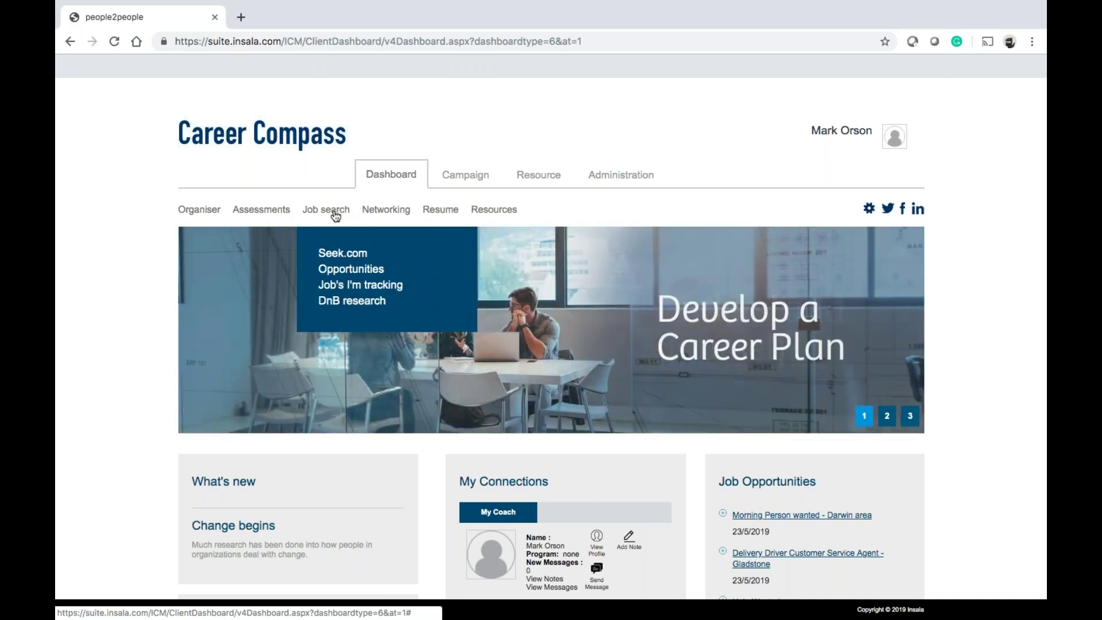
pyautogui.moveTo(378, 214)
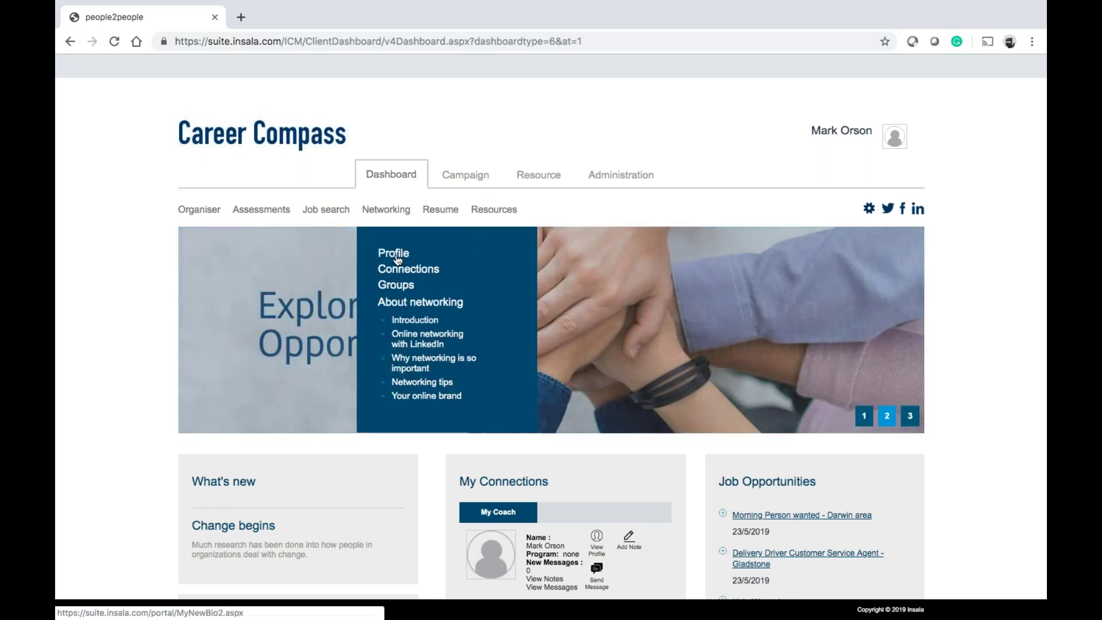
pyautogui.moveTo(454, 213)
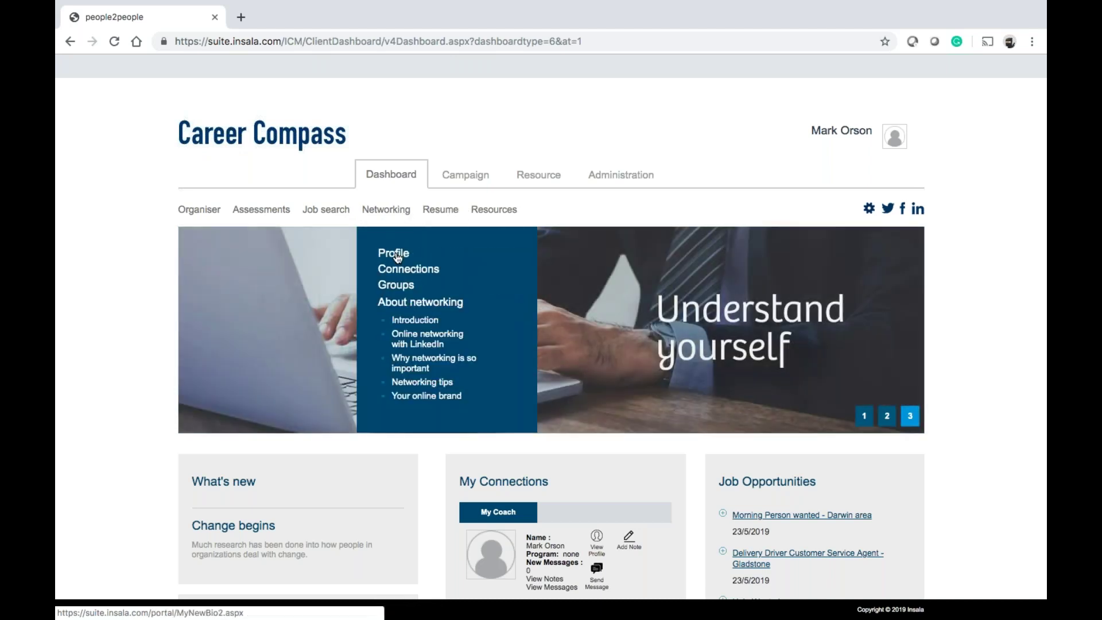
pyautogui.click(396, 257)
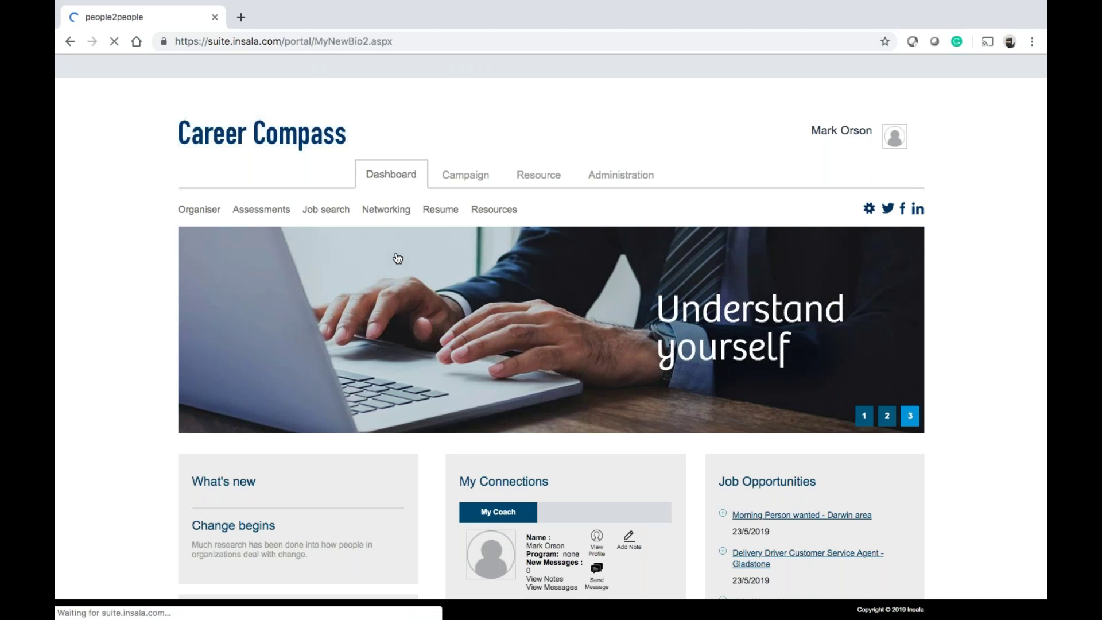
# Scroll through the networking profile sections, then go back to the Administration overview
pyautogui.scroll(-2, 398, 257)
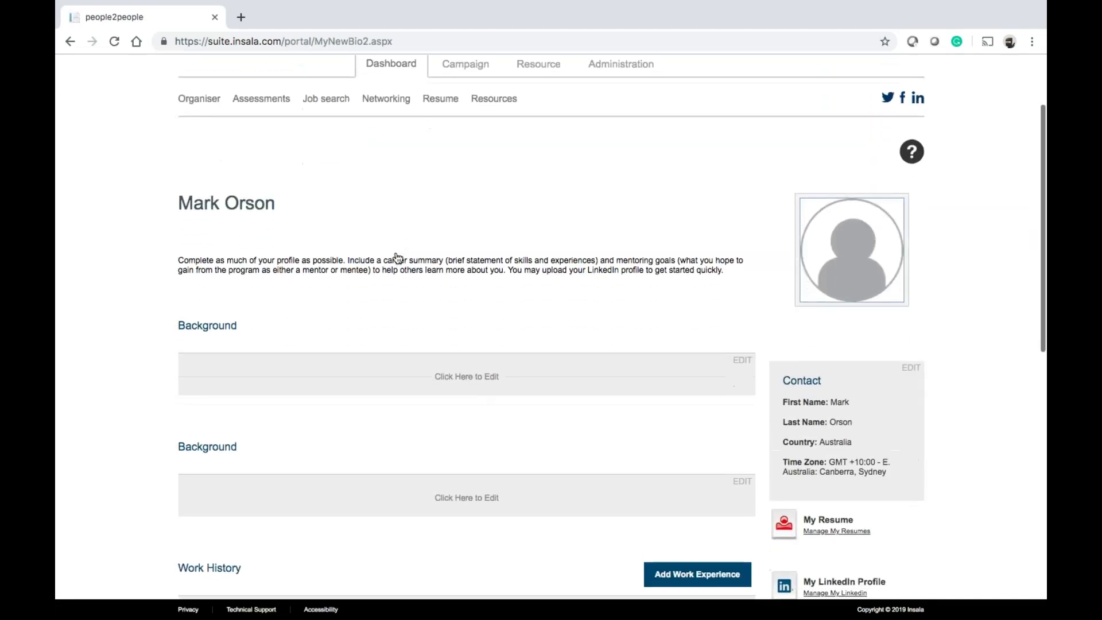
pyautogui.scroll(-1, 398, 258)
pyautogui.scroll(-5, 398, 257)
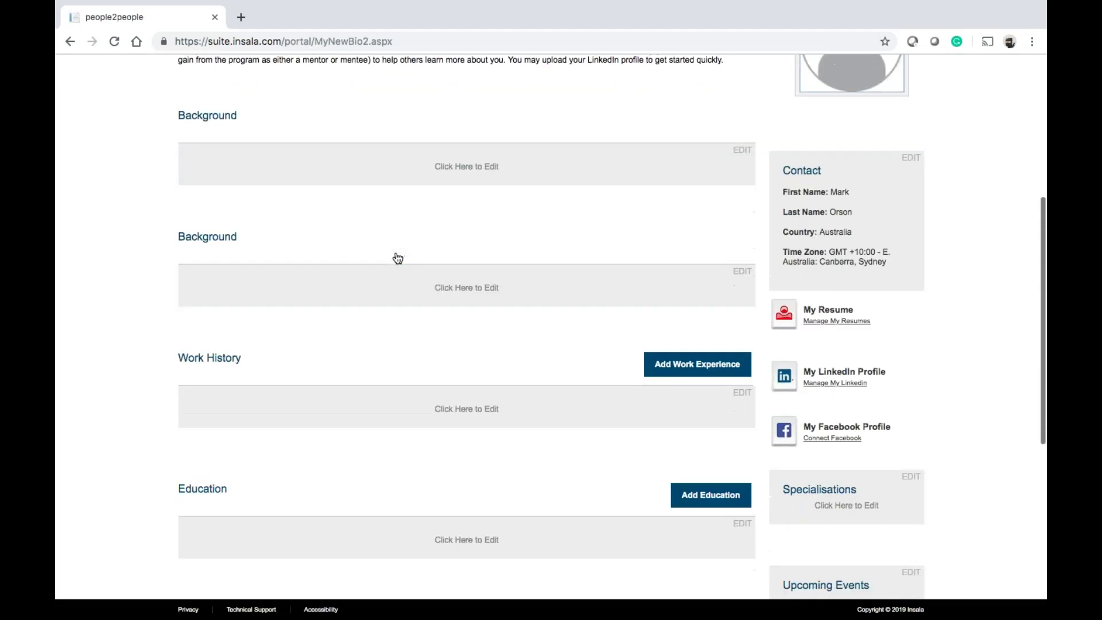
pyautogui.scroll(-2, 398, 258)
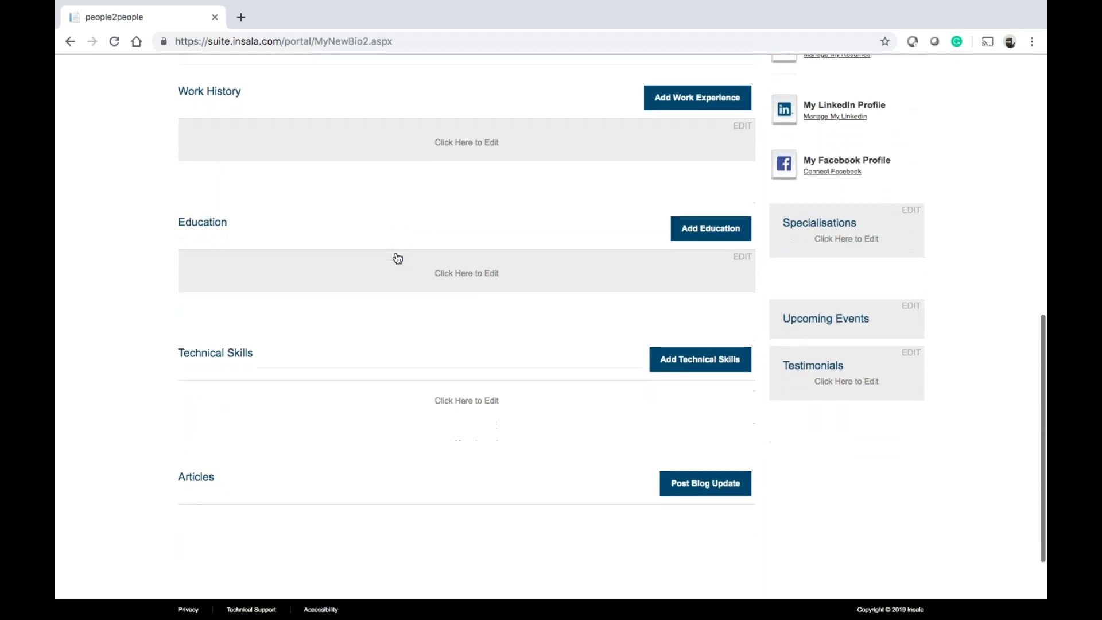
pyautogui.scroll(2, 398, 258)
pyautogui.scroll(4, 398, 258)
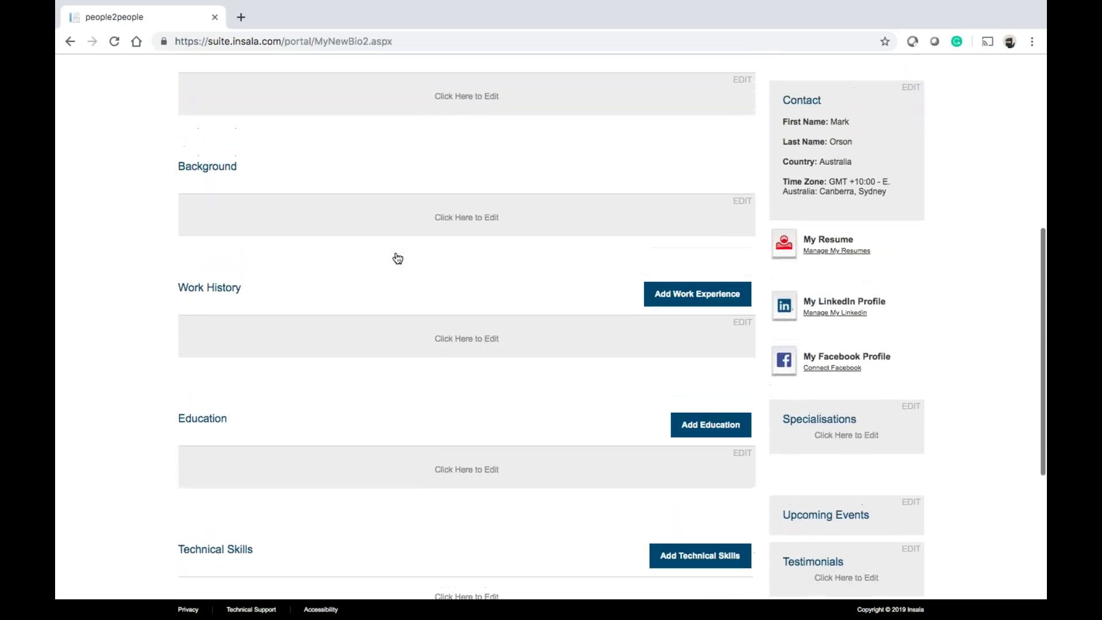
pyautogui.scroll(-3, 304, 457)
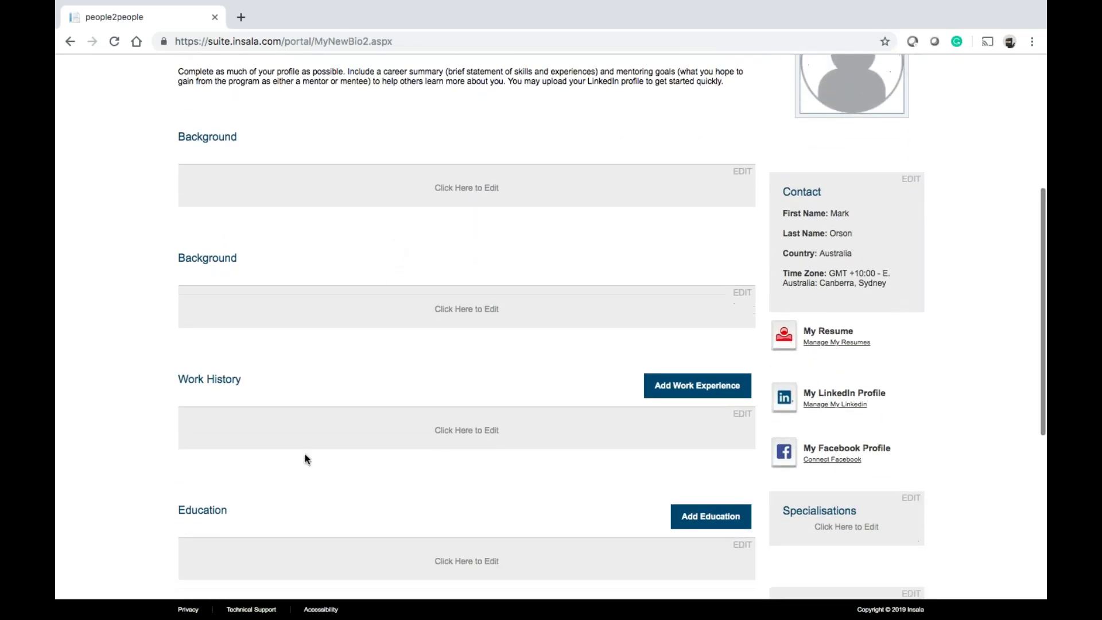
pyautogui.scroll(2, 305, 457)
pyautogui.scroll(2, 284, 166)
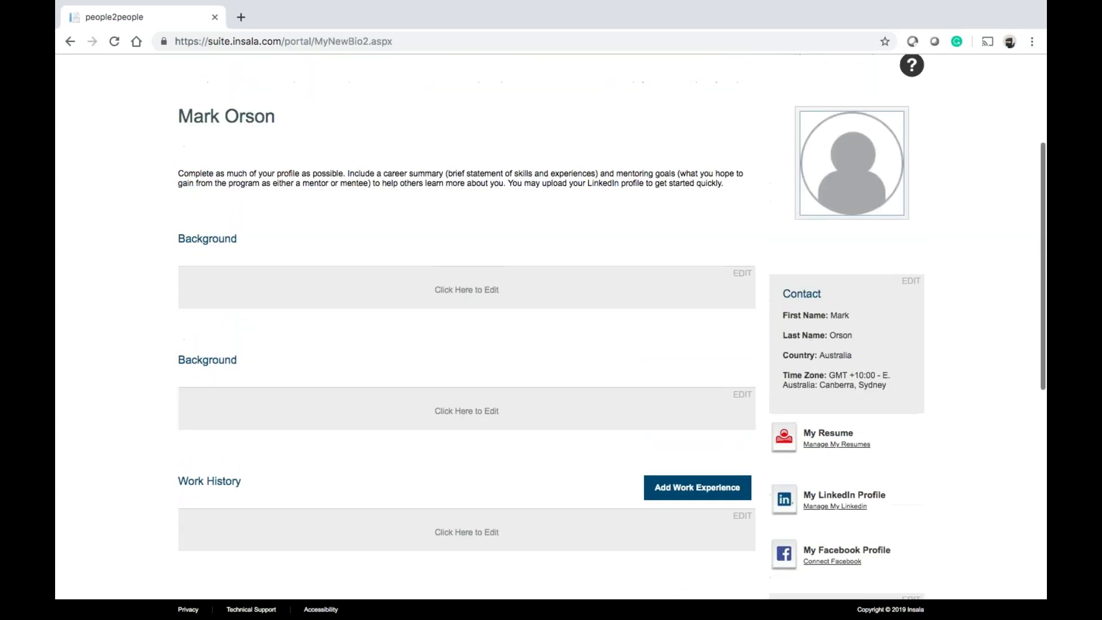
pyautogui.scroll(4, 284, 166)
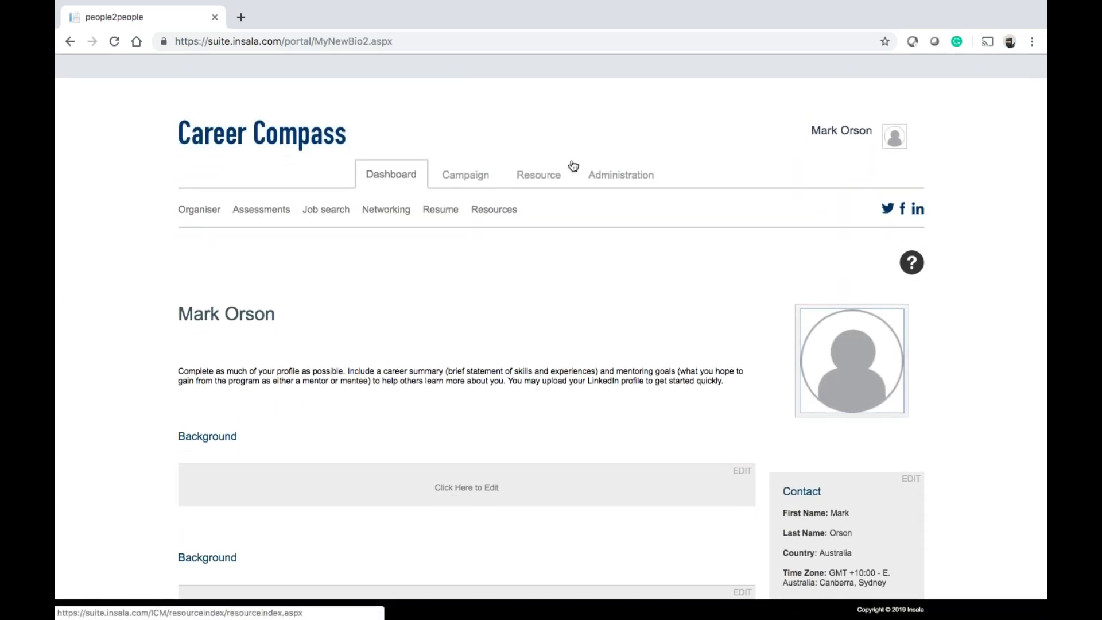
pyautogui.click(613, 173)
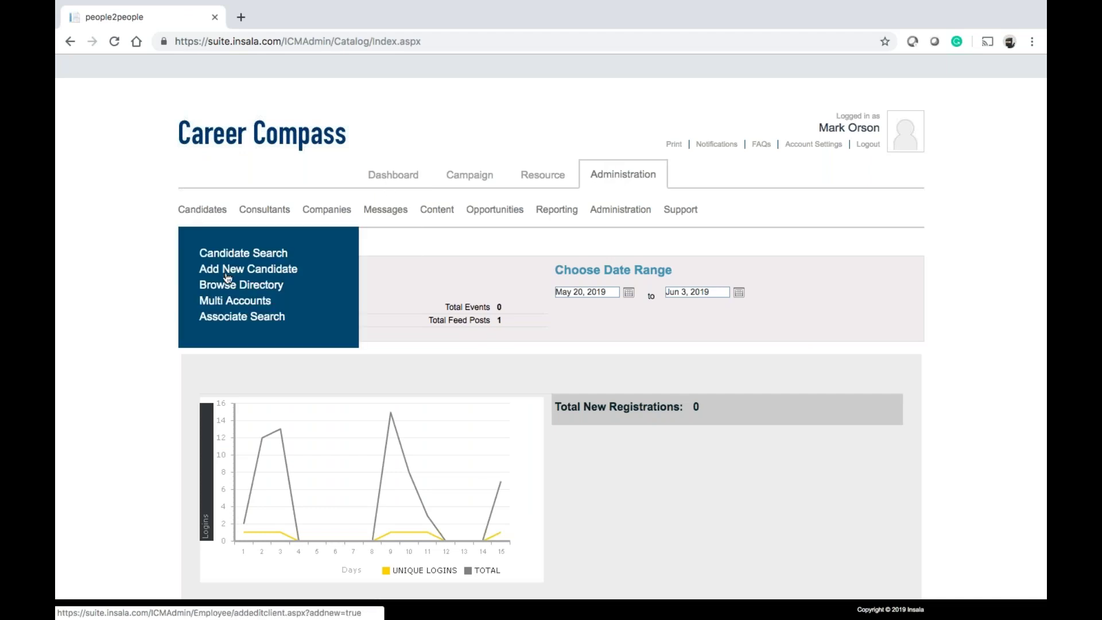
# Open a blank Add New Candidate form and scroll down to its Save button and back up
pyautogui.click(229, 270)
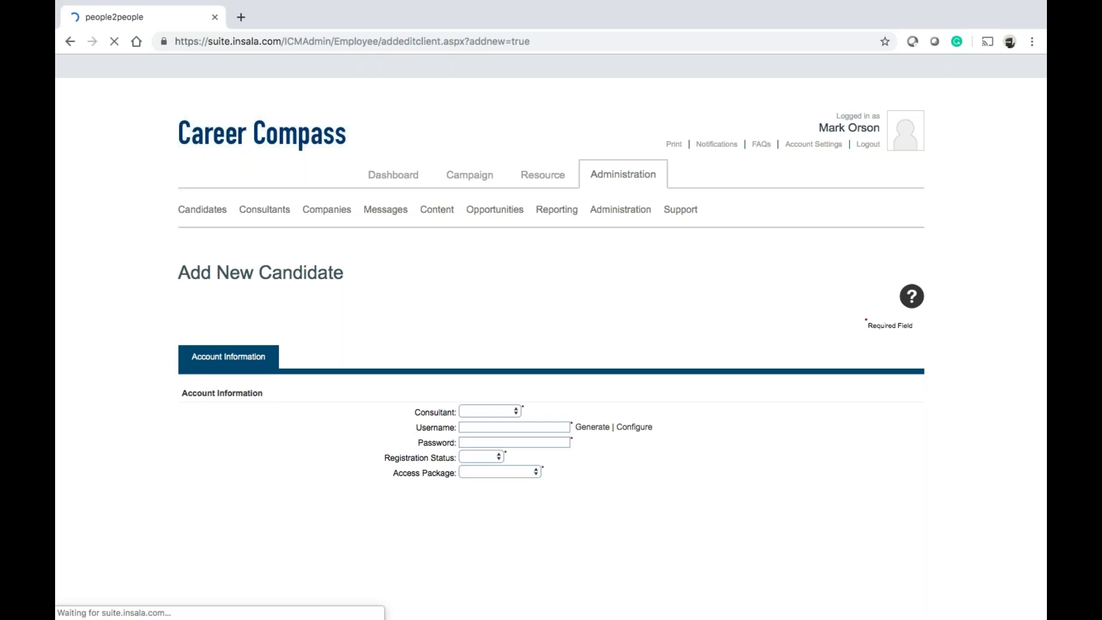
pyautogui.scroll(-2, 536, 405)
pyautogui.scroll(-5, 537, 406)
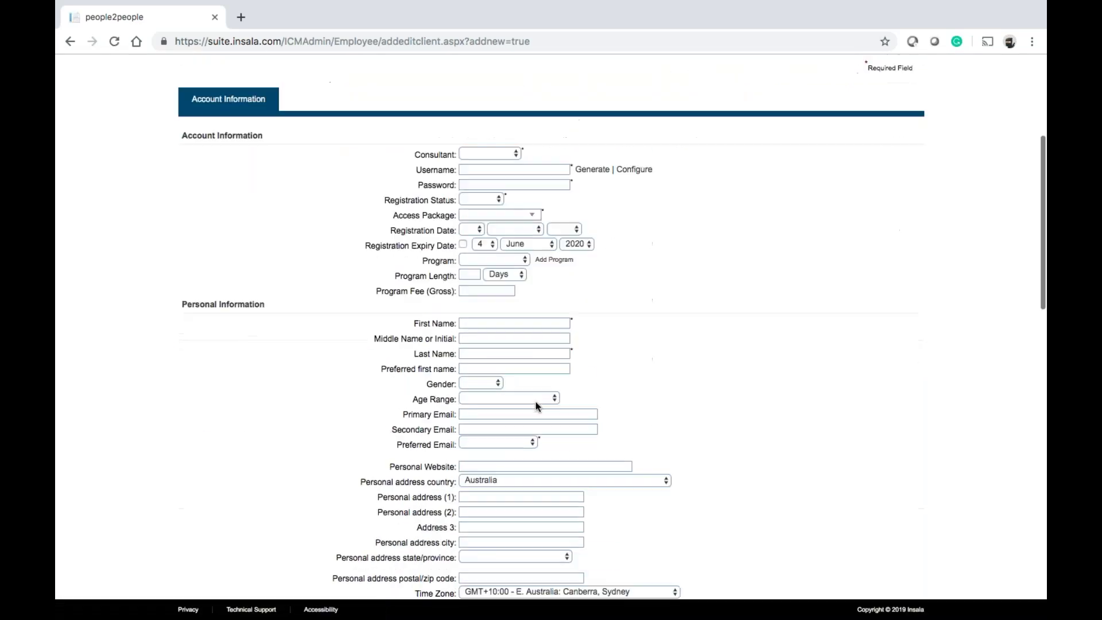
pyautogui.scroll(-1, 537, 405)
pyautogui.scroll(-4, 537, 406)
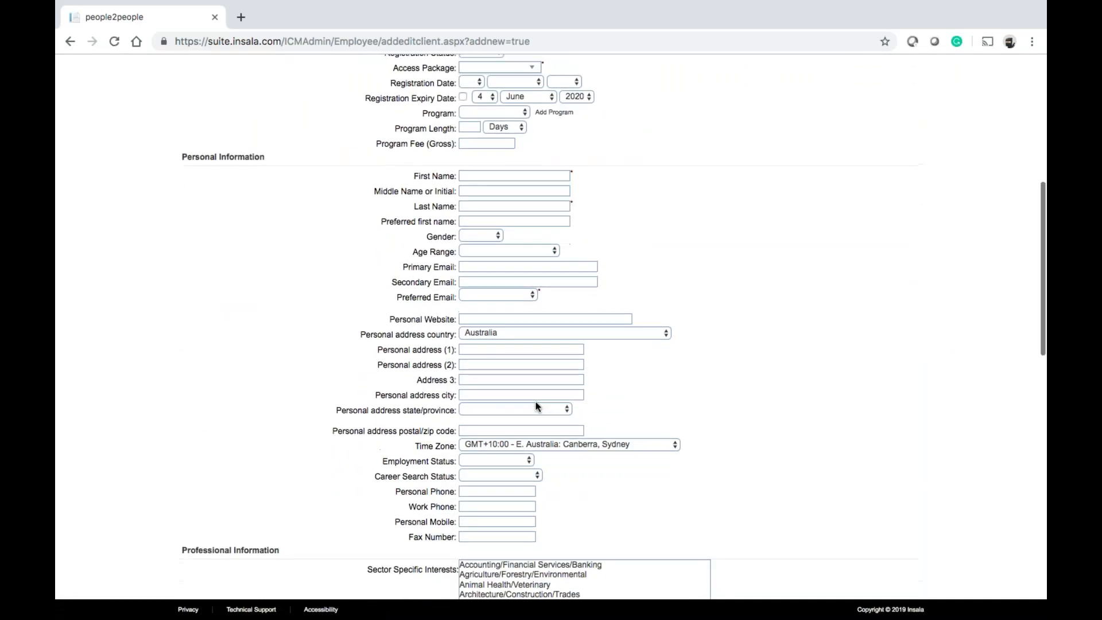
pyautogui.scroll(2, 320, 184)
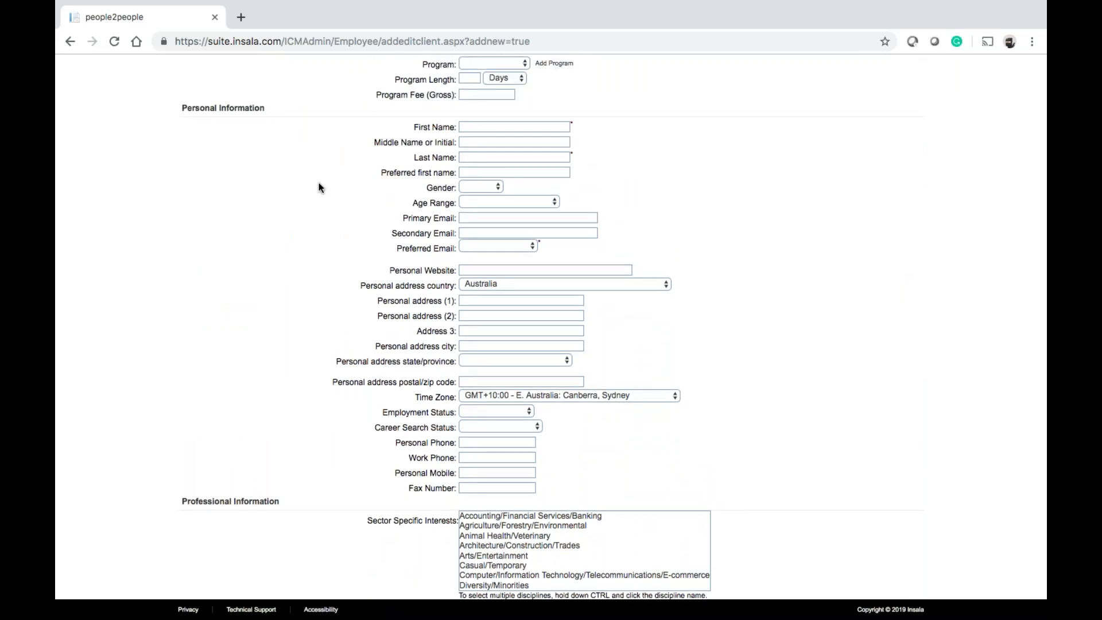
pyautogui.scroll(-15, 320, 186)
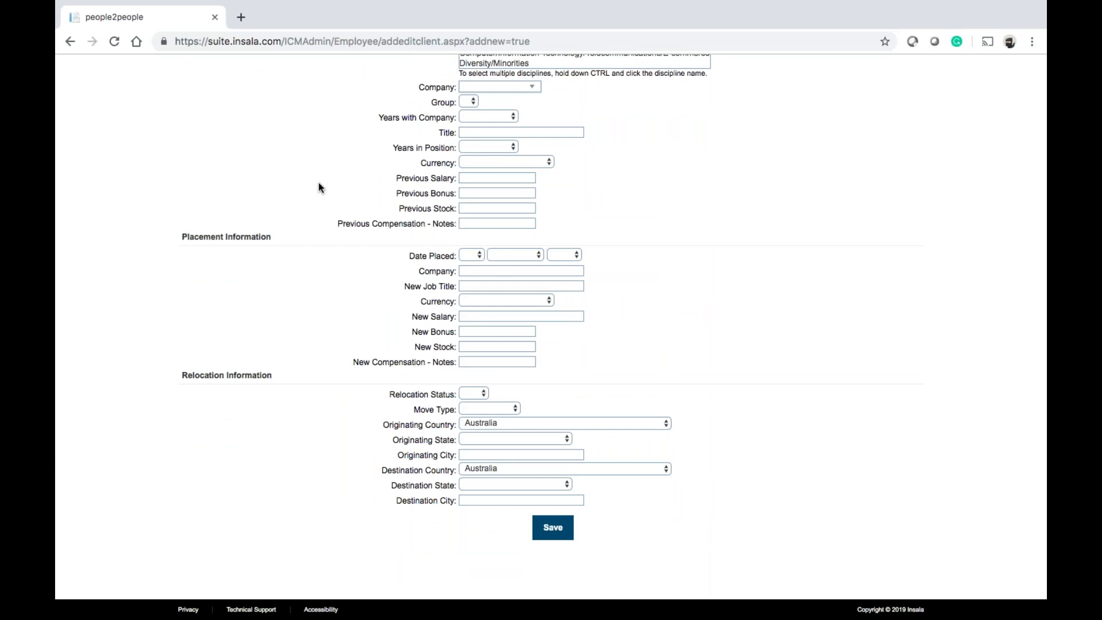
pyautogui.scroll(-5, 320, 187)
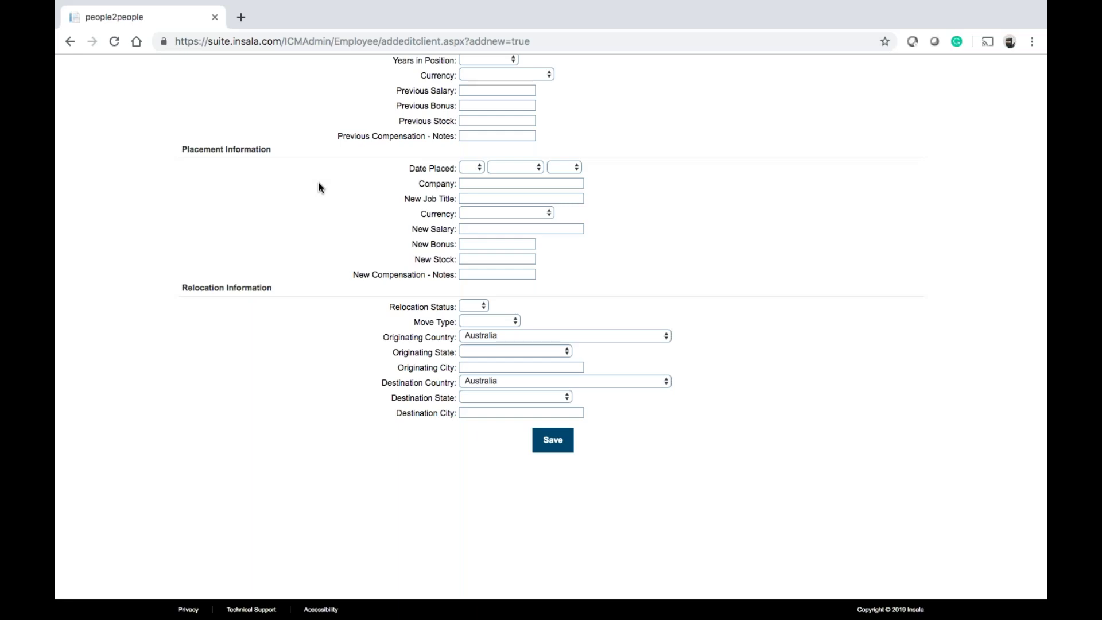
pyautogui.scroll(20, 320, 187)
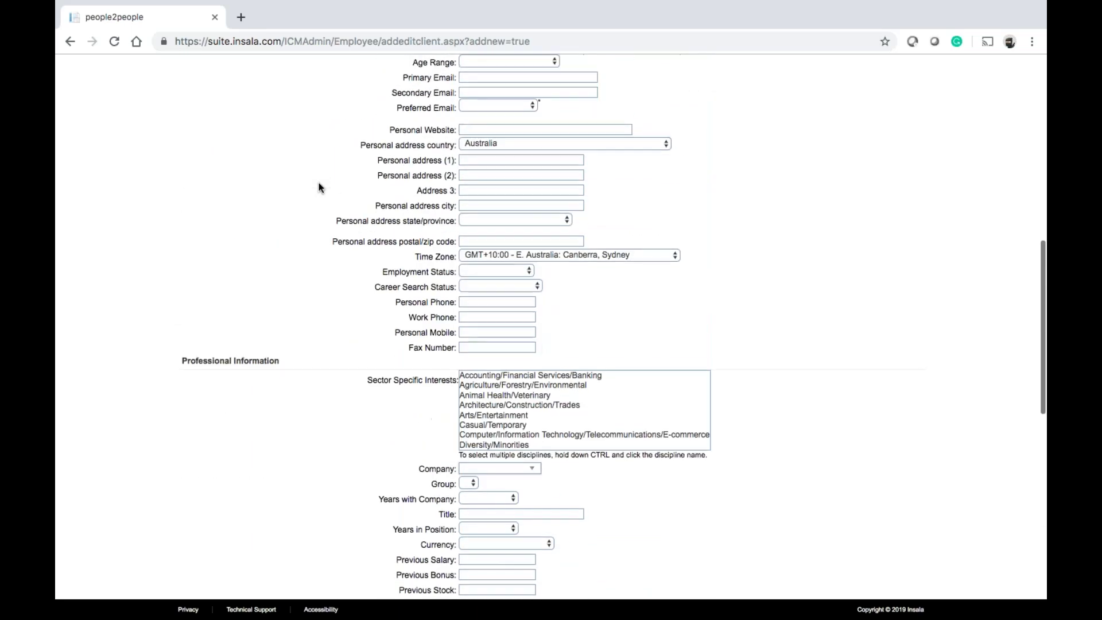
pyautogui.scroll(6, 320, 188)
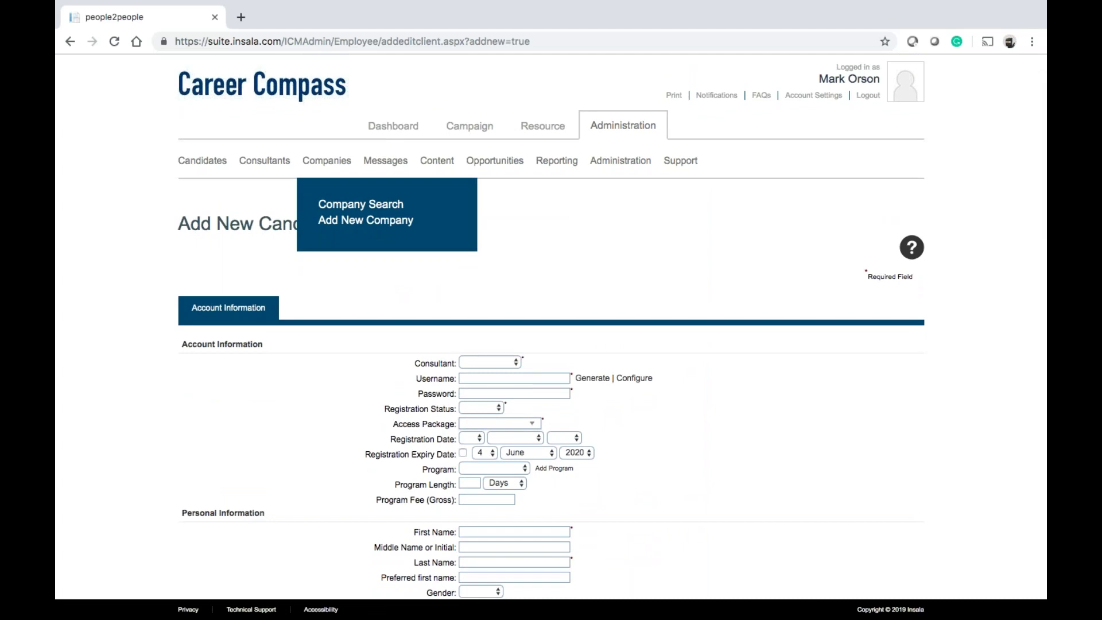
pyautogui.moveTo(386, 167)
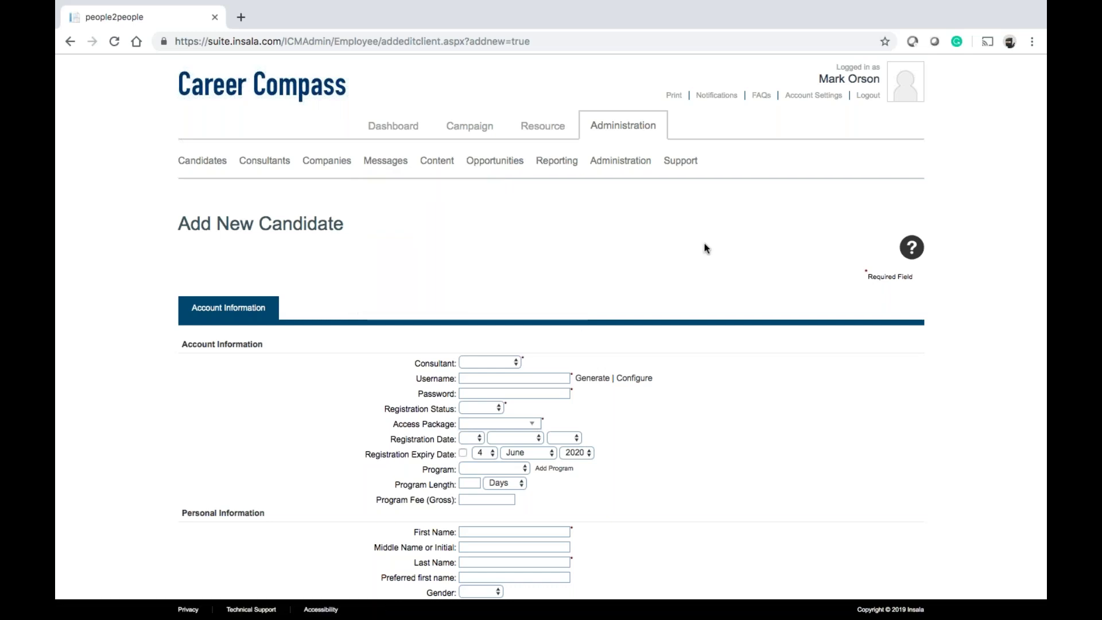
pyautogui.click(479, 408)
pyautogui.click(627, 401)
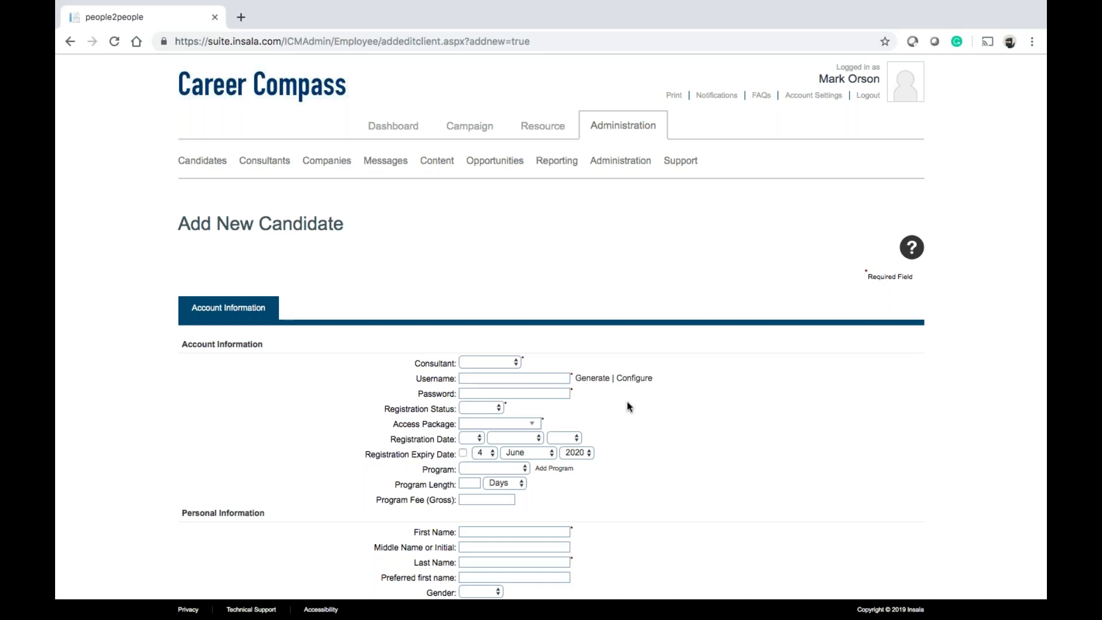
# Bring up the Candidates dropdown from the Administration sub-menu over the new-candidate form
pyautogui.moveTo(222, 152)
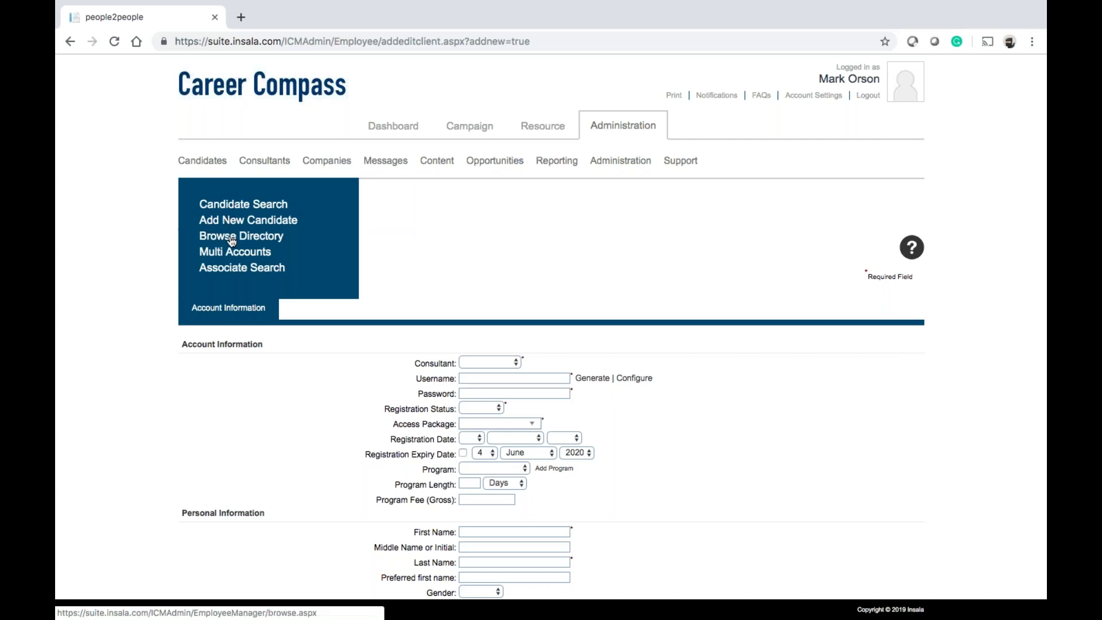
# Open the candidate Browse Directory and review its status filter, keeping all statuses
pyautogui.click(231, 241)
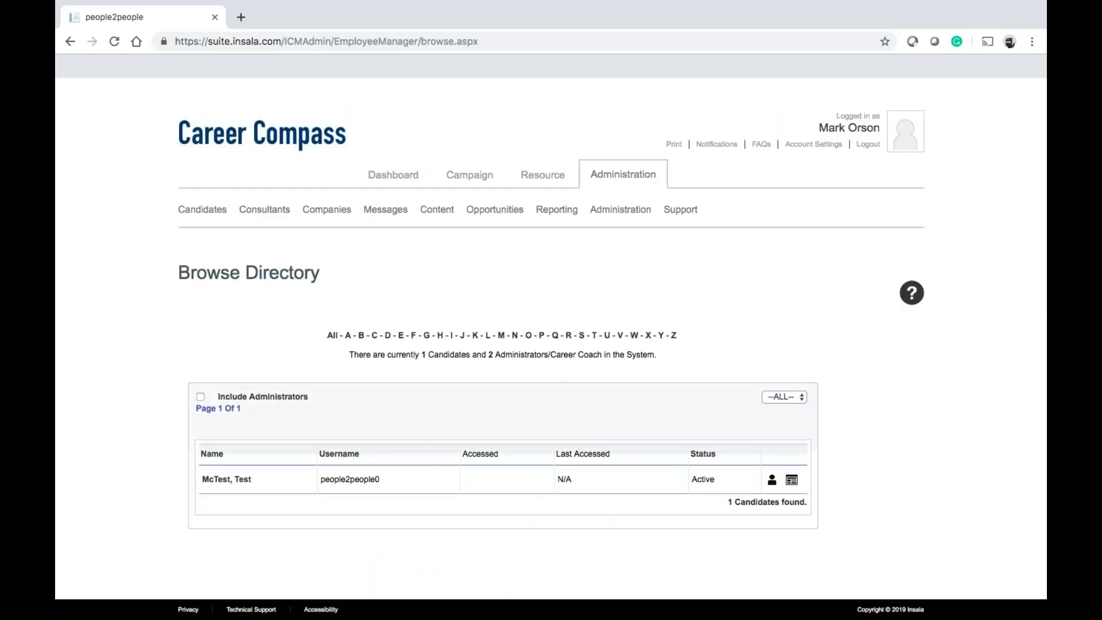
pyautogui.click(772, 398)
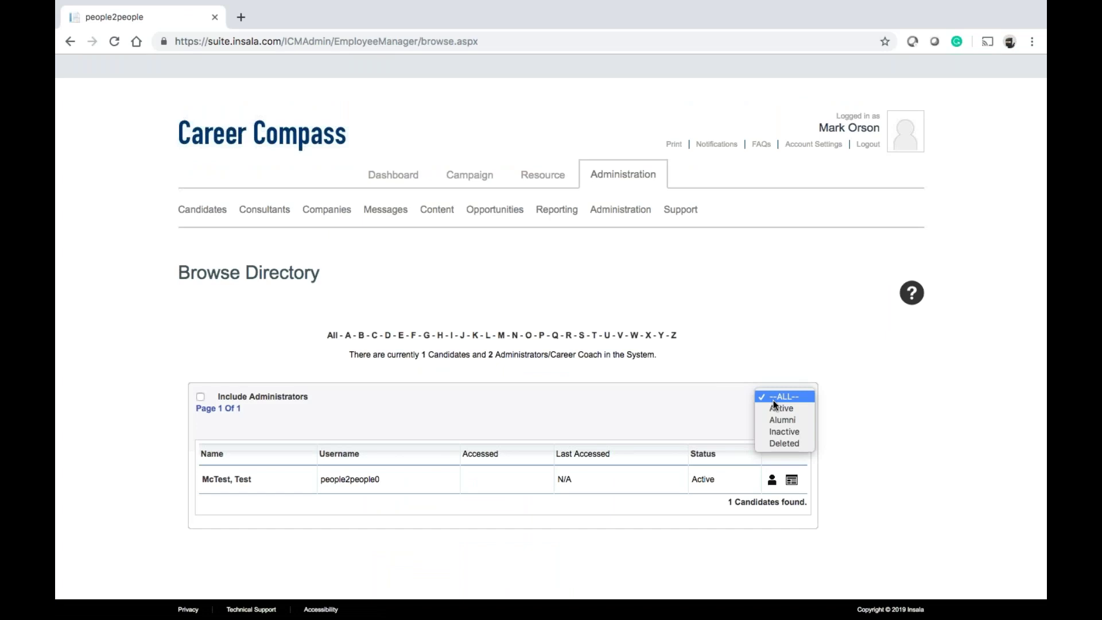
pyautogui.click(398, 388)
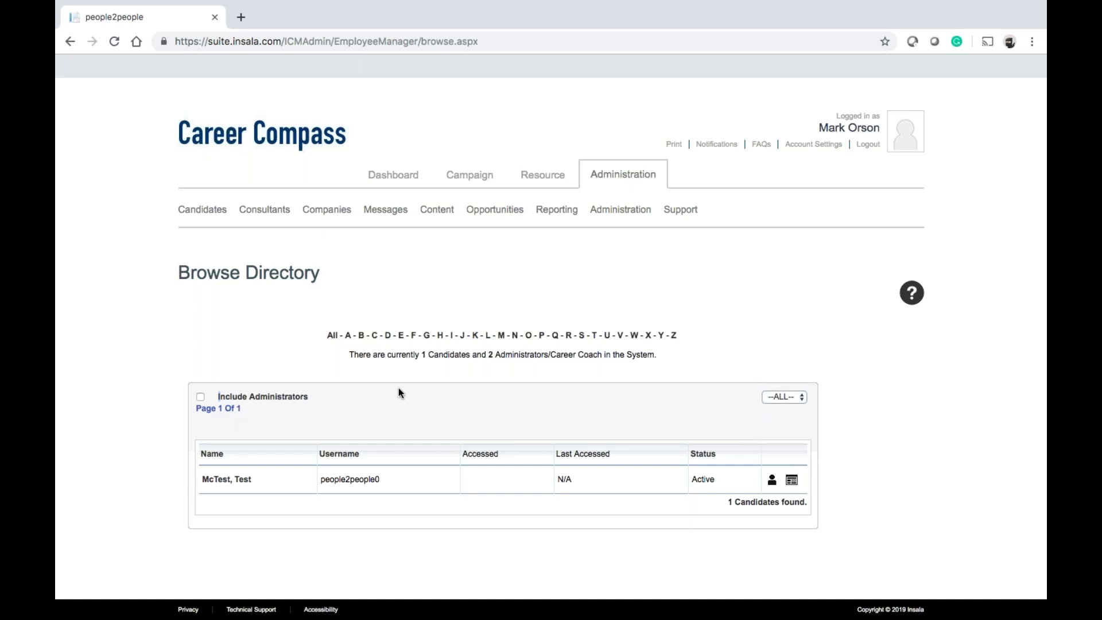
# Include administrators in the directory listing, then exclude them so only one candidate remains
pyautogui.moveTo(216, 396); pyautogui.dragTo(324, 397)
pyautogui.click(324, 397)
pyautogui.click(200, 396)
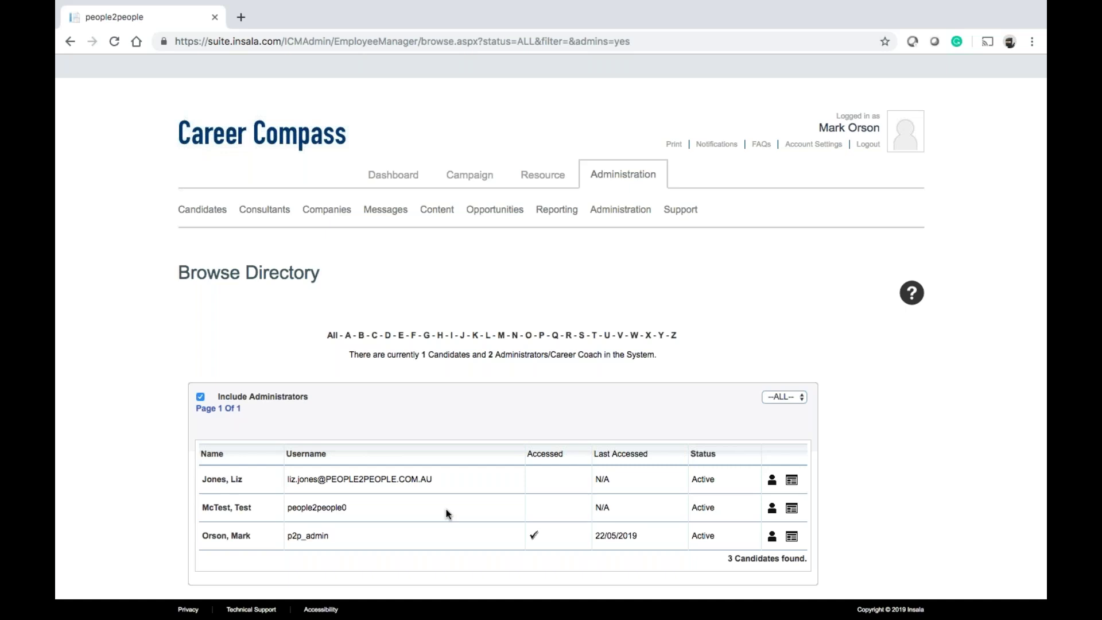
pyautogui.click(200, 397)
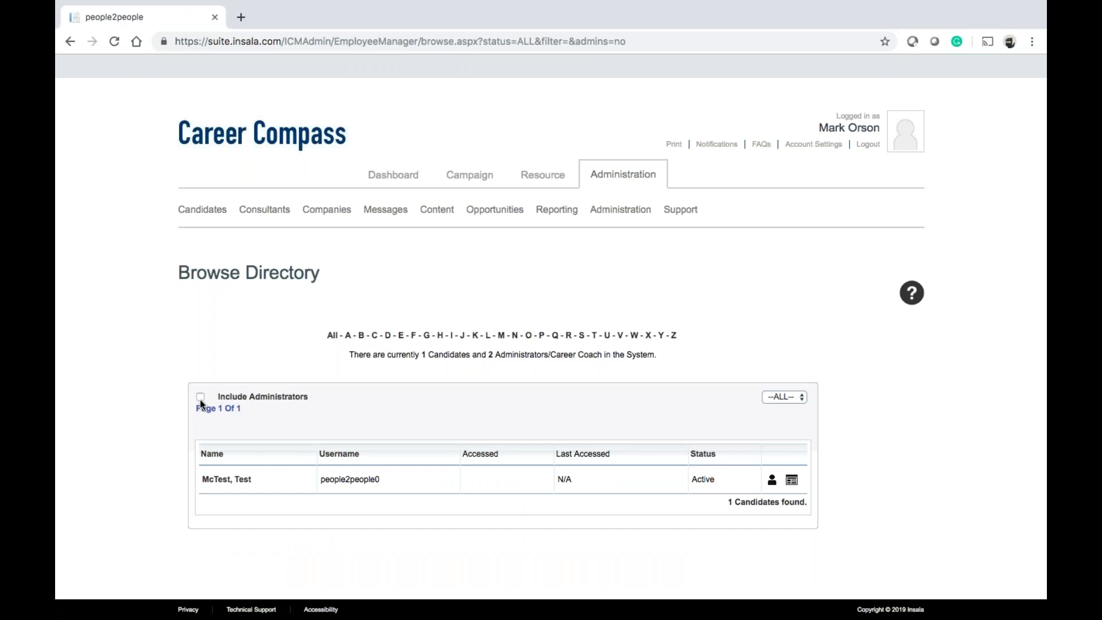
pyautogui.moveTo(204, 221)
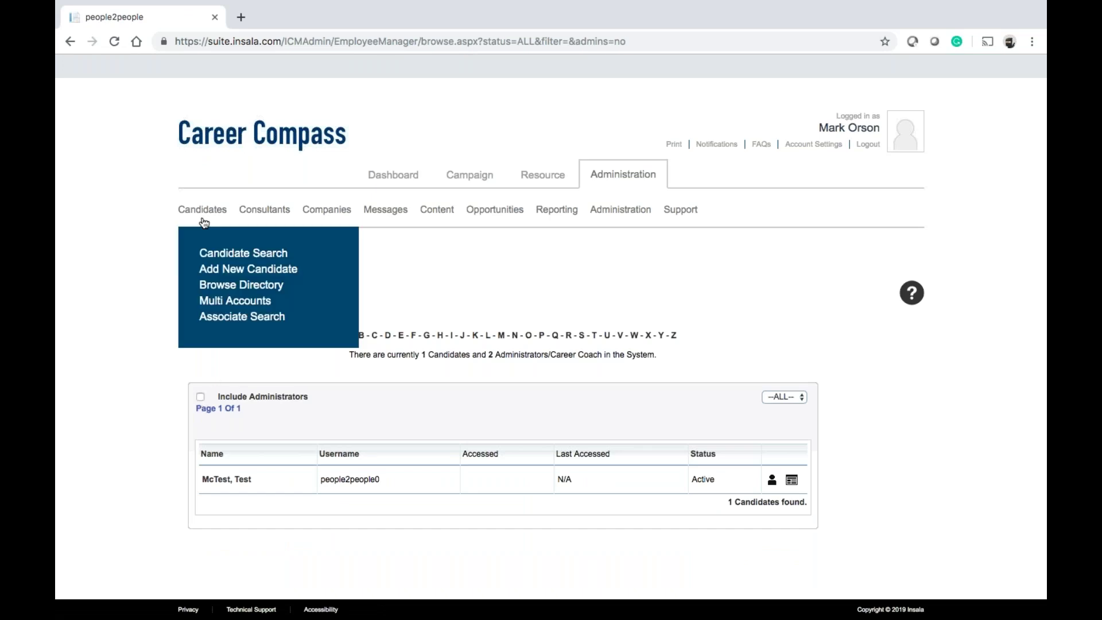
# Open Candidate Search and review its package and company filters without changing them
pyautogui.click(219, 258)
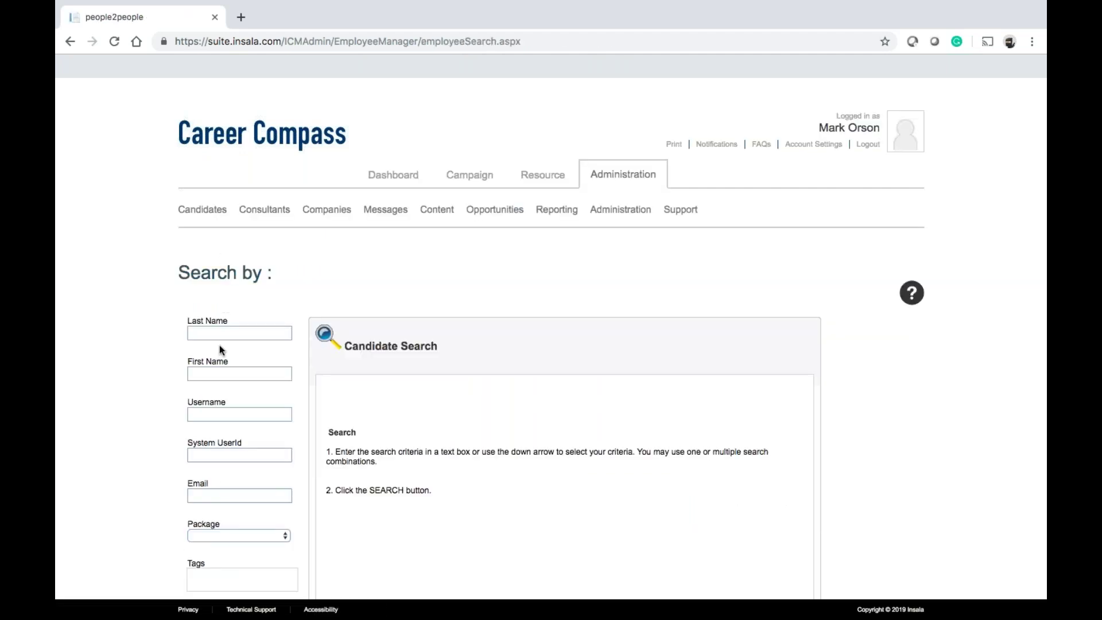
pyautogui.scroll(-3, 219, 346)
pyautogui.scroll(-1, 220, 345)
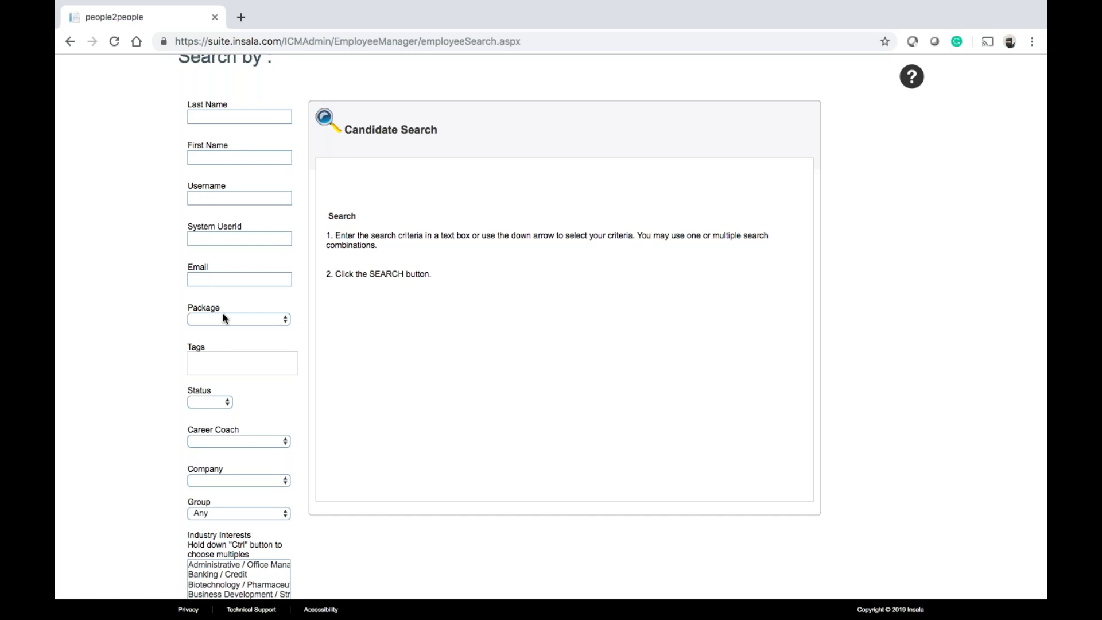
pyautogui.click(227, 322)
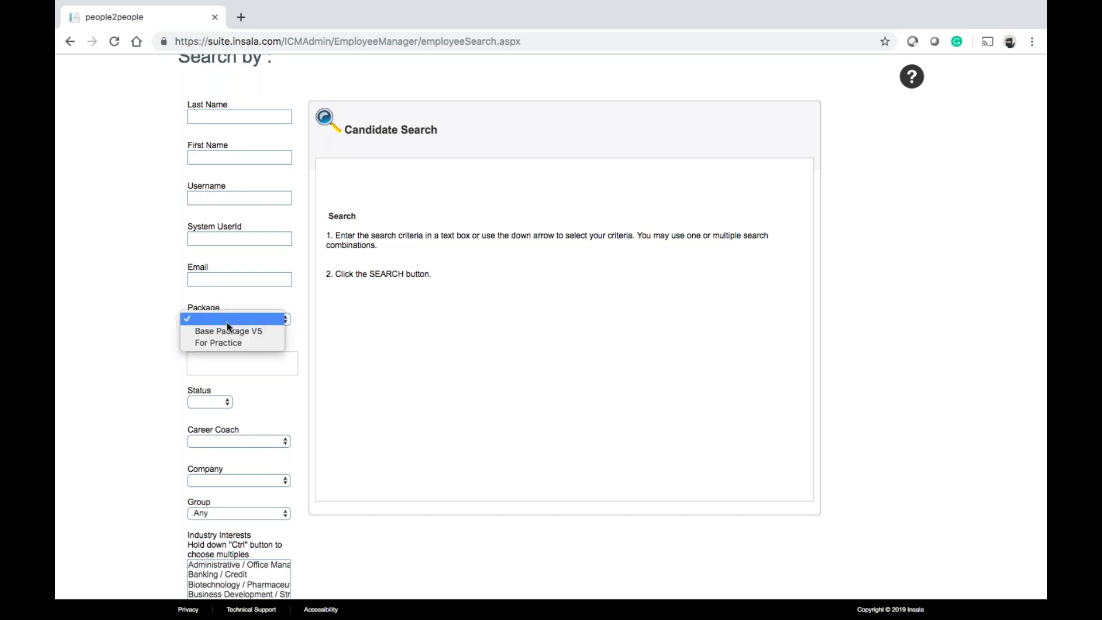
pyautogui.click(160, 360)
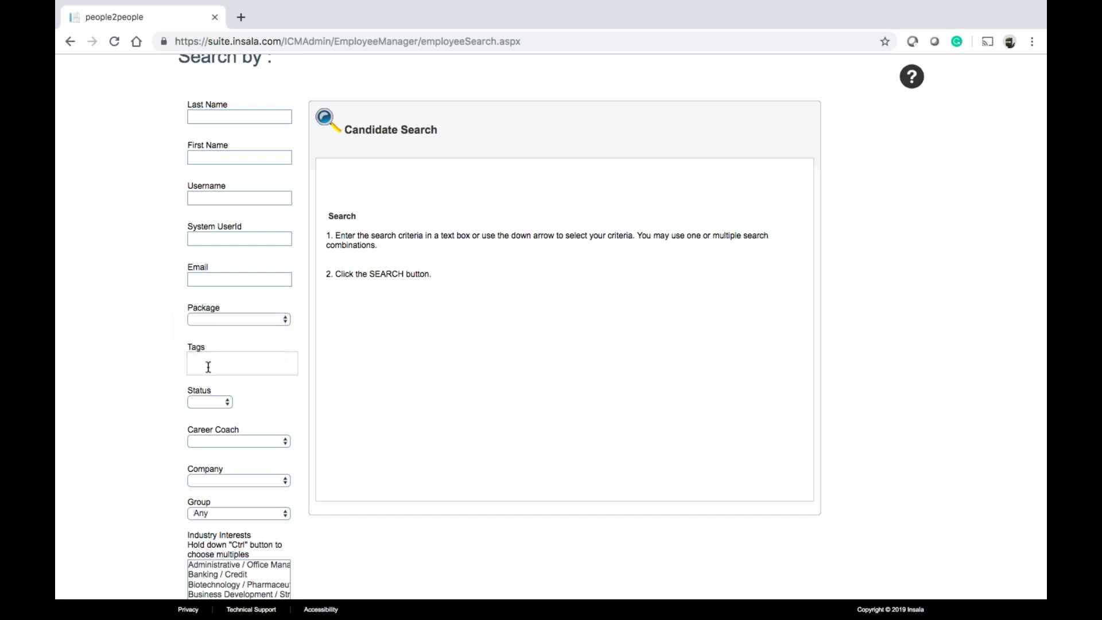
pyautogui.scroll(-1, 209, 367)
pyautogui.click(225, 453)
pyautogui.click(124, 439)
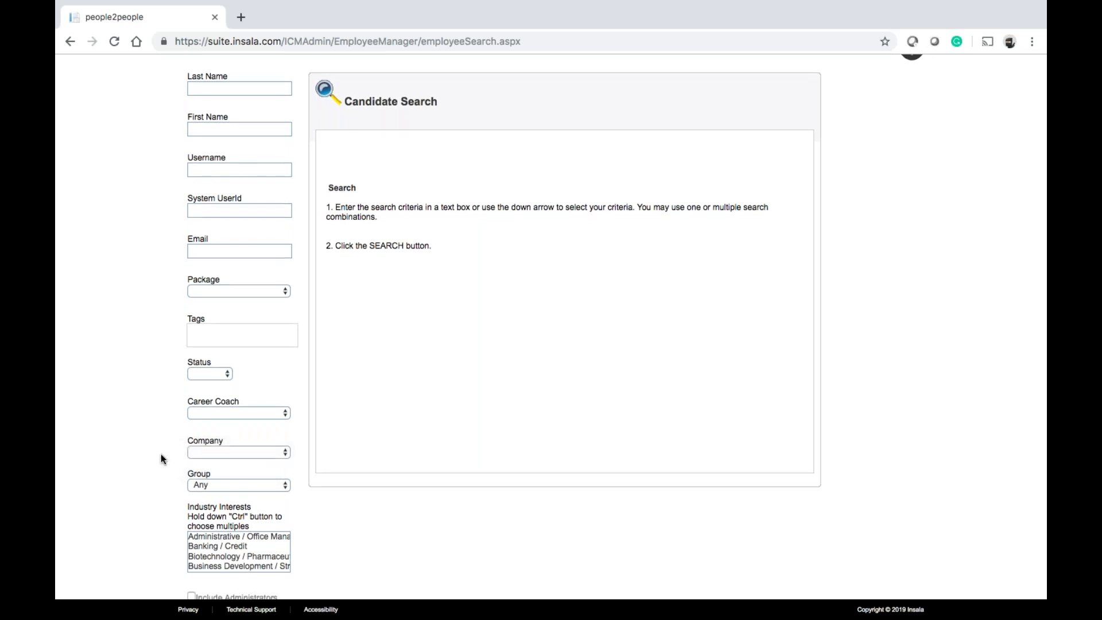
pyautogui.scroll(-5, 162, 459)
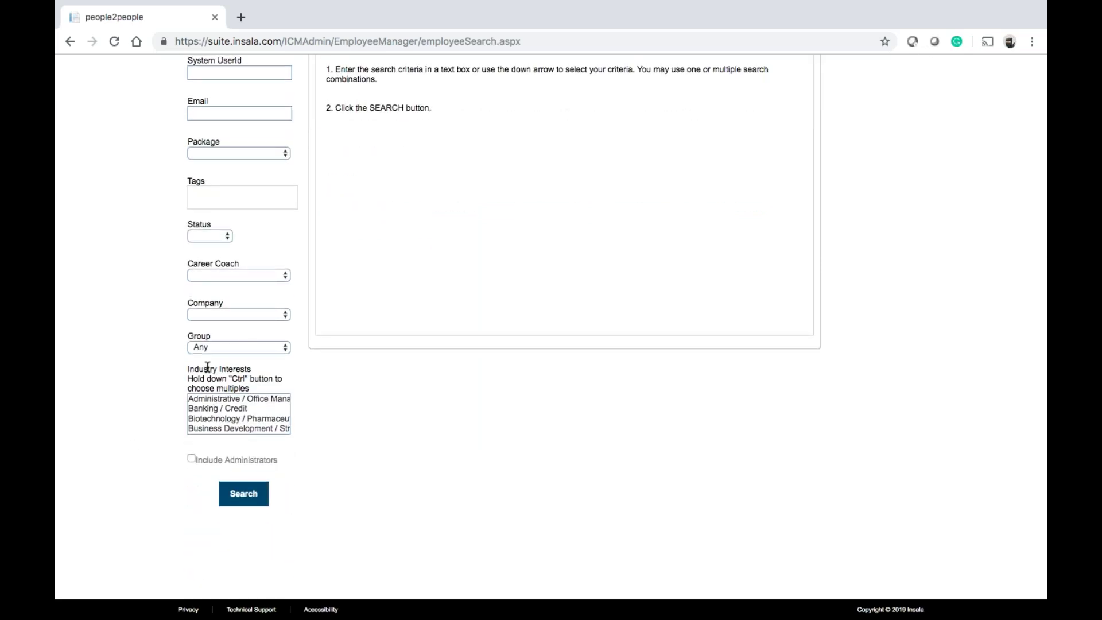
pyautogui.scroll(3, 208, 367)
# Run the candidate search with Include Administrators ticked, returning 3 records
pyautogui.click(256, 567)
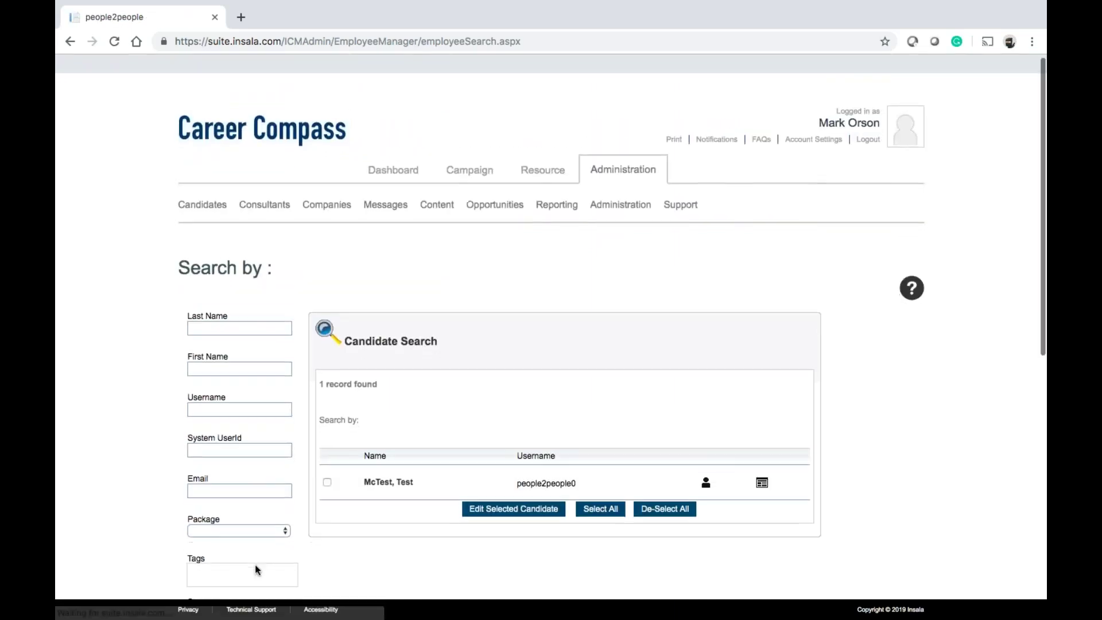
pyautogui.scroll(-10, 256, 570)
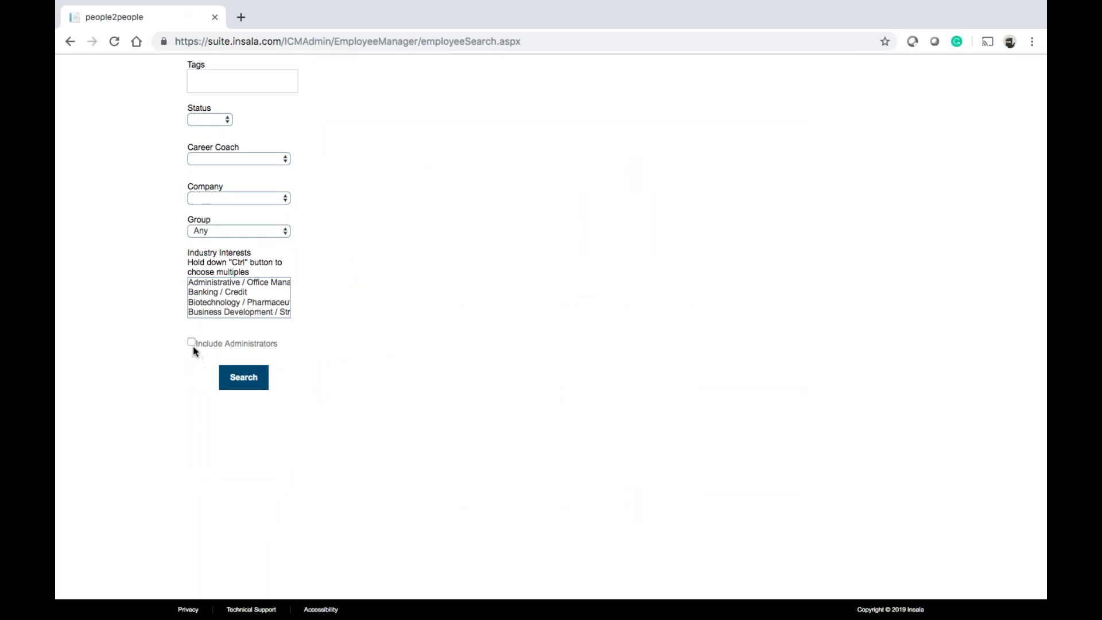
pyautogui.click(192, 342)
pyautogui.click(241, 370)
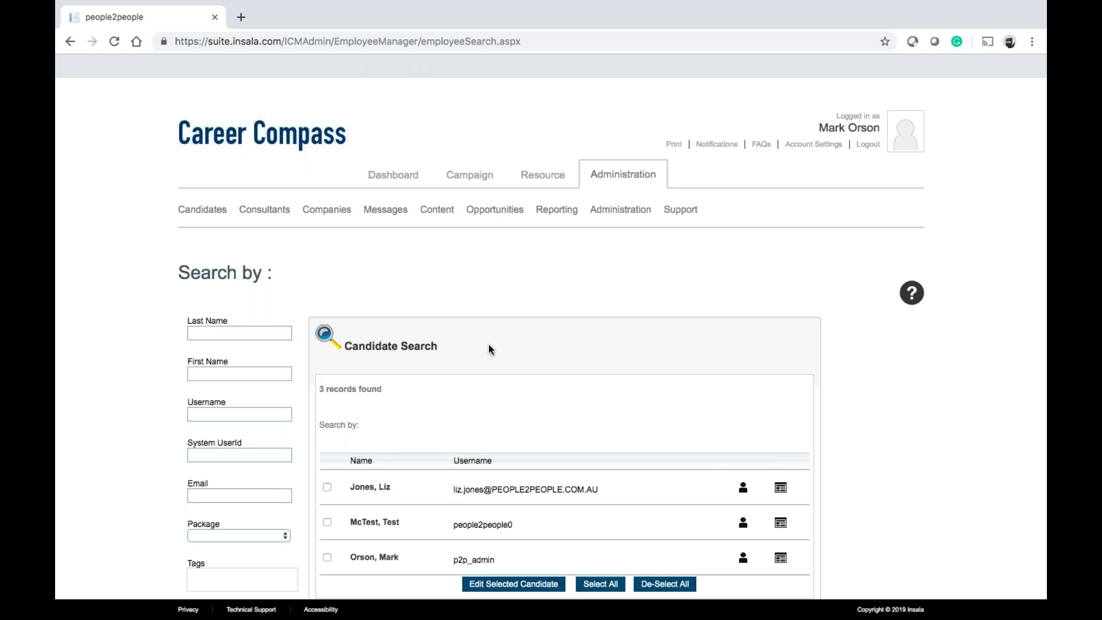
pyautogui.scroll(-3, 489, 348)
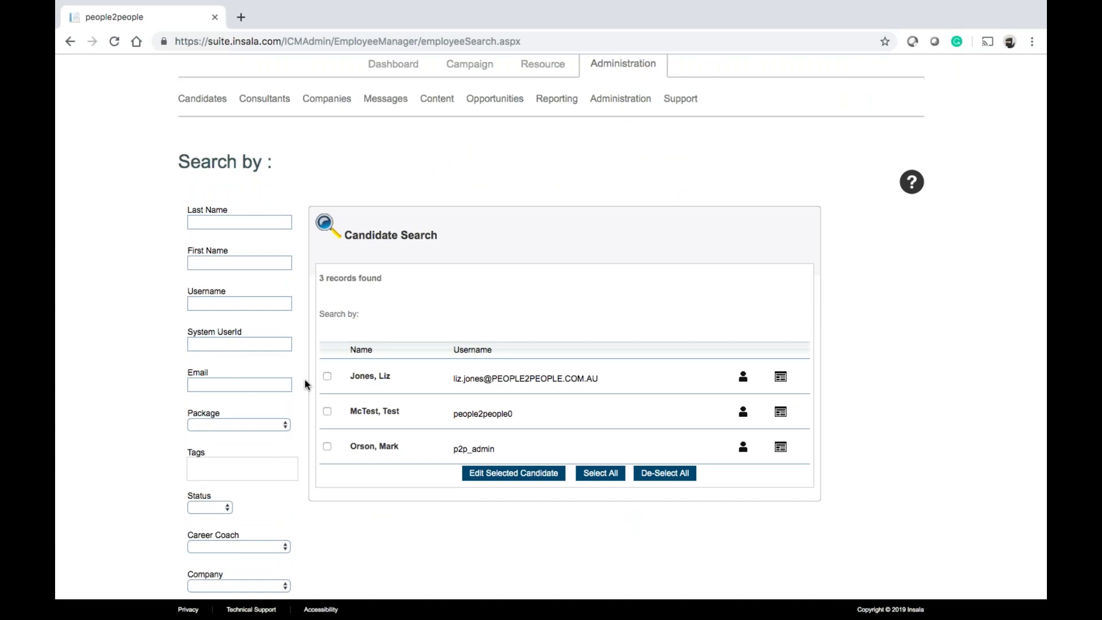
# Select all three found candidates and bulk-edit their Status to Active
pyautogui.click(515, 474)
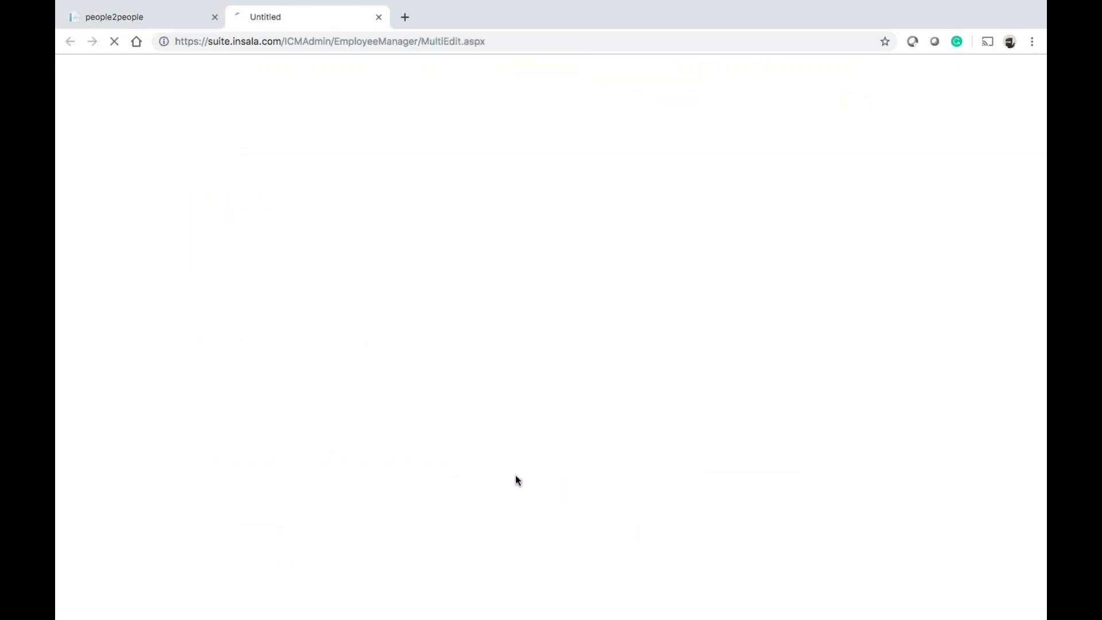
pyautogui.click(380, 17)
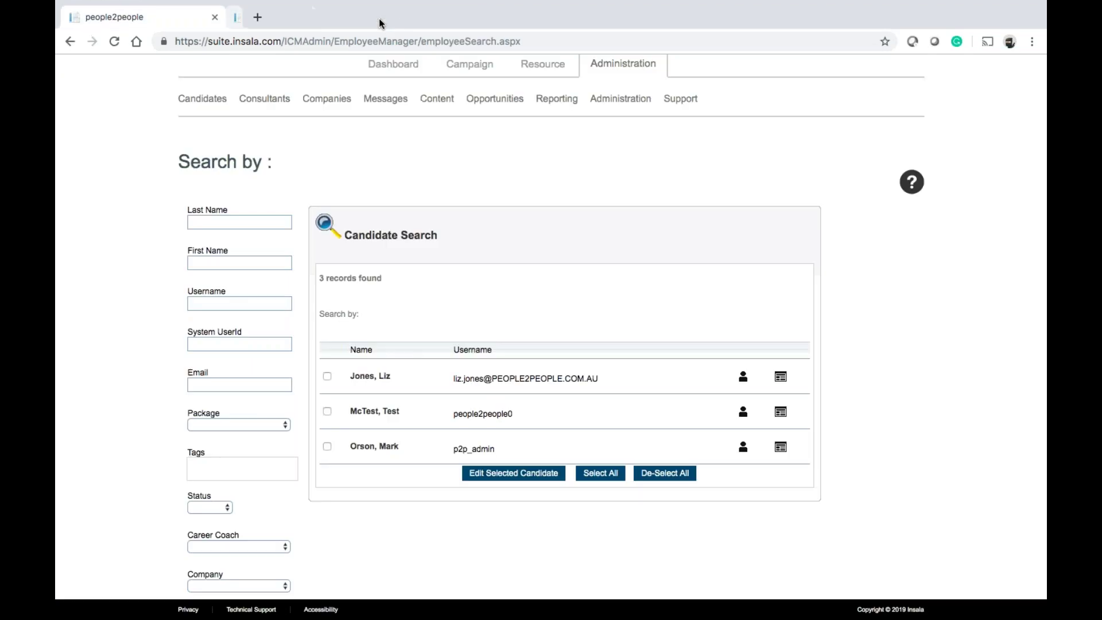
pyautogui.click(605, 473)
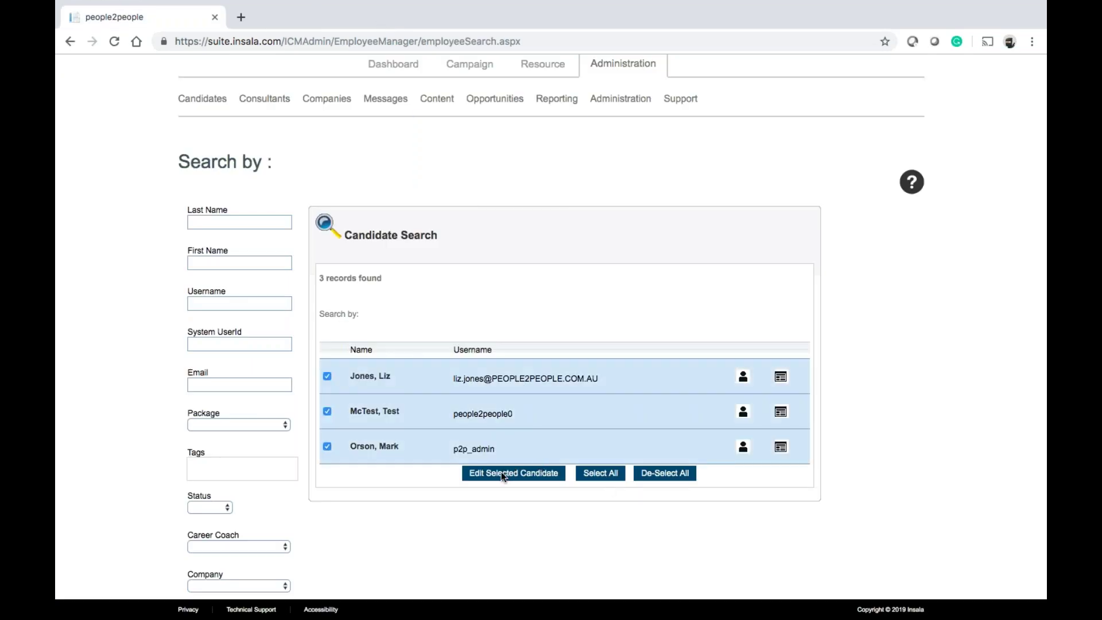
pyautogui.click(501, 473)
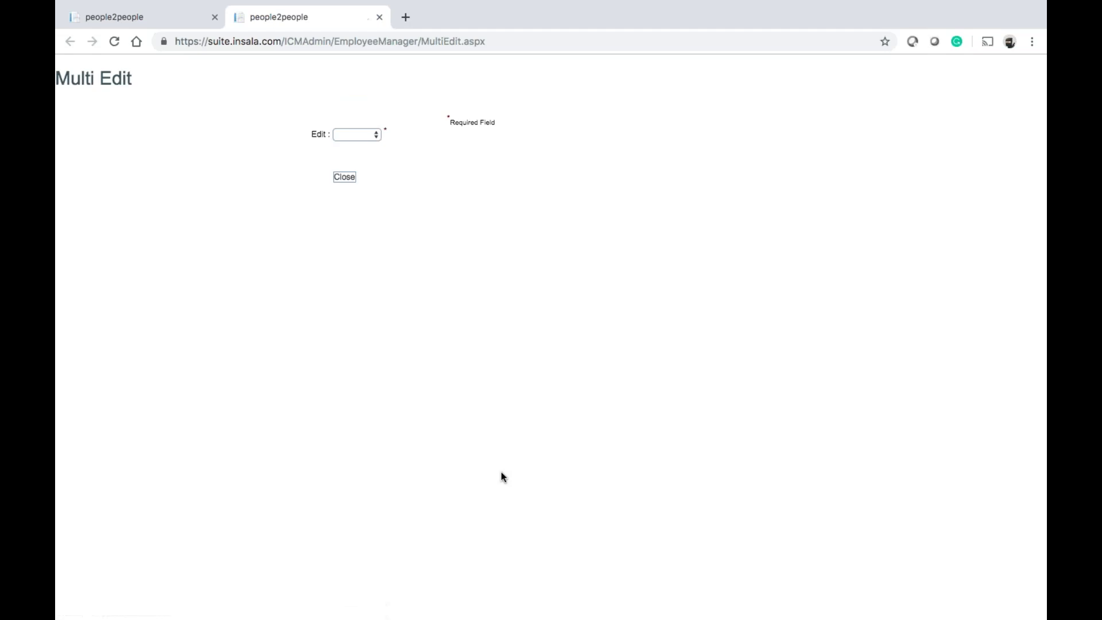
pyautogui.click(363, 136)
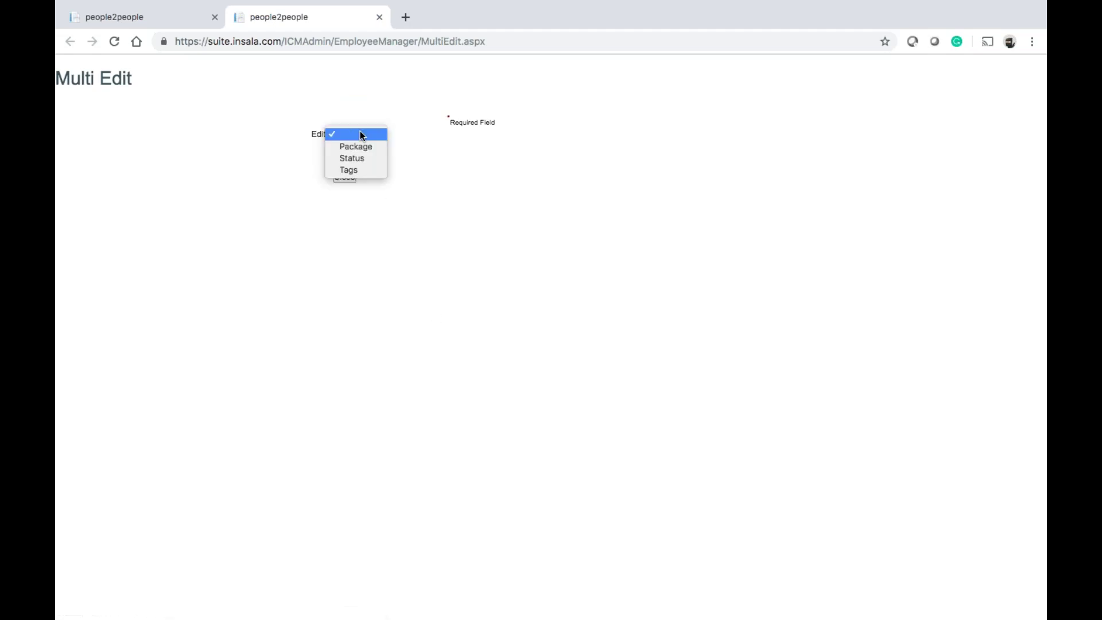
pyautogui.click(359, 161)
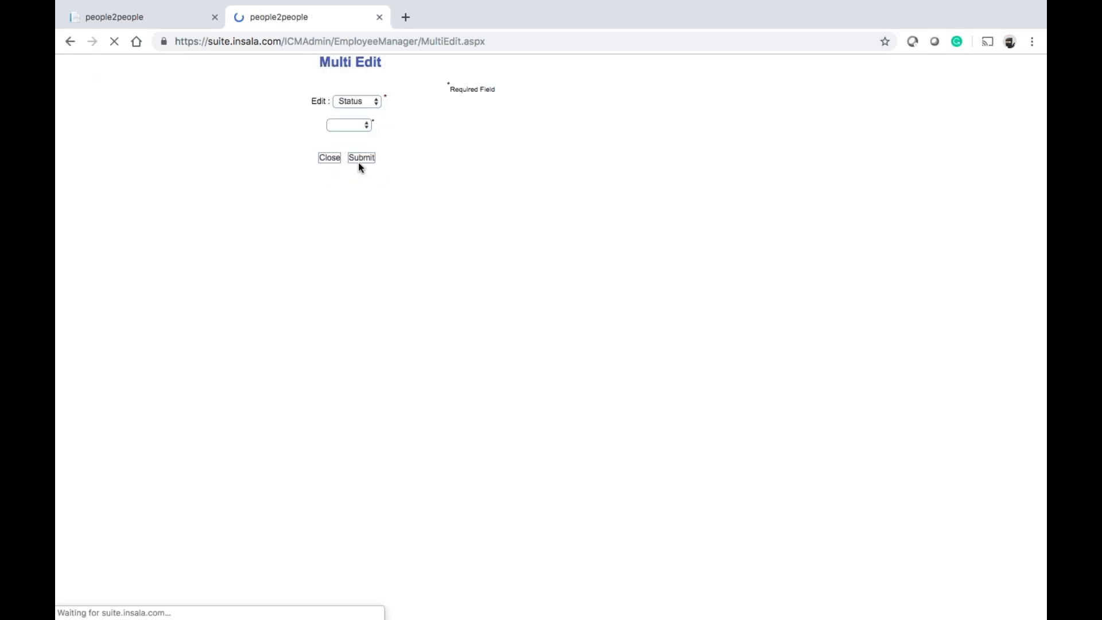
pyautogui.click(359, 160)
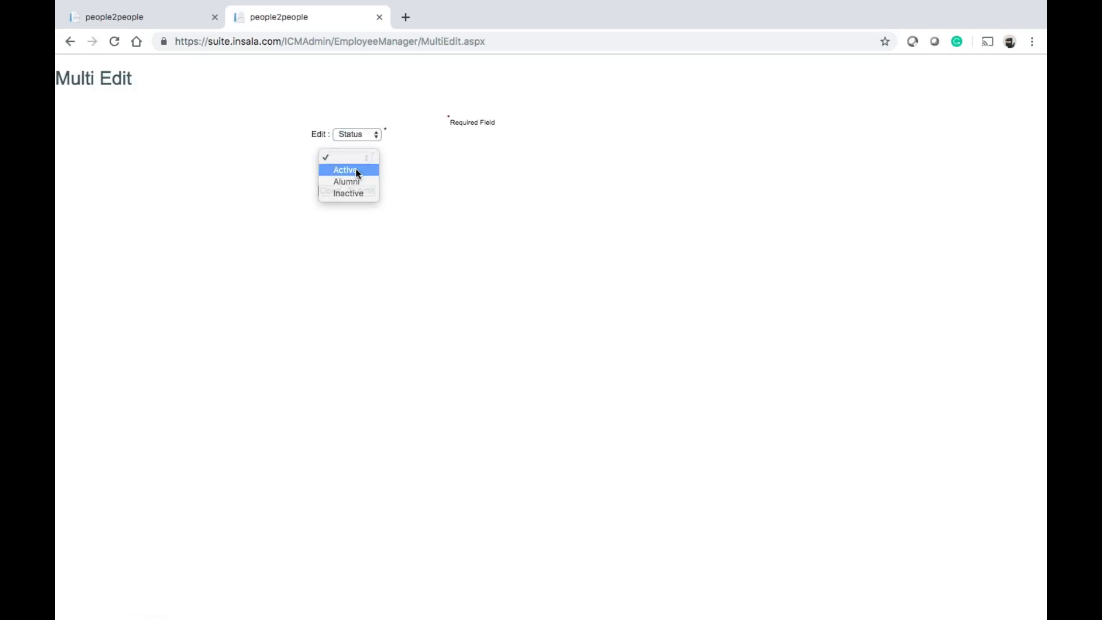
pyautogui.click(356, 172)
pyautogui.click(359, 193)
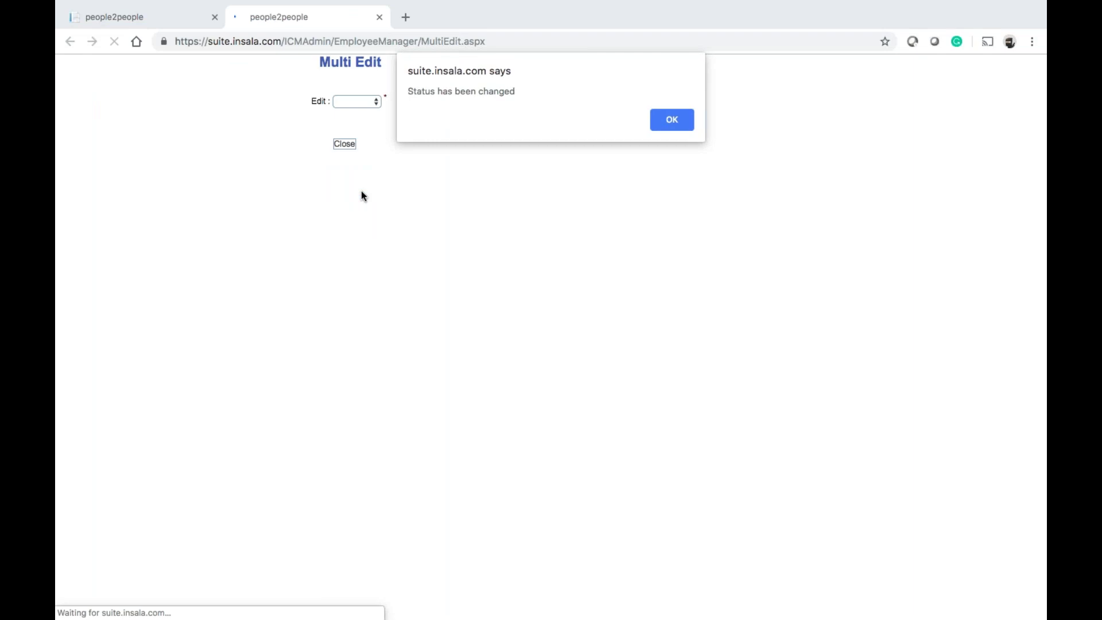
pyautogui.click(661, 121)
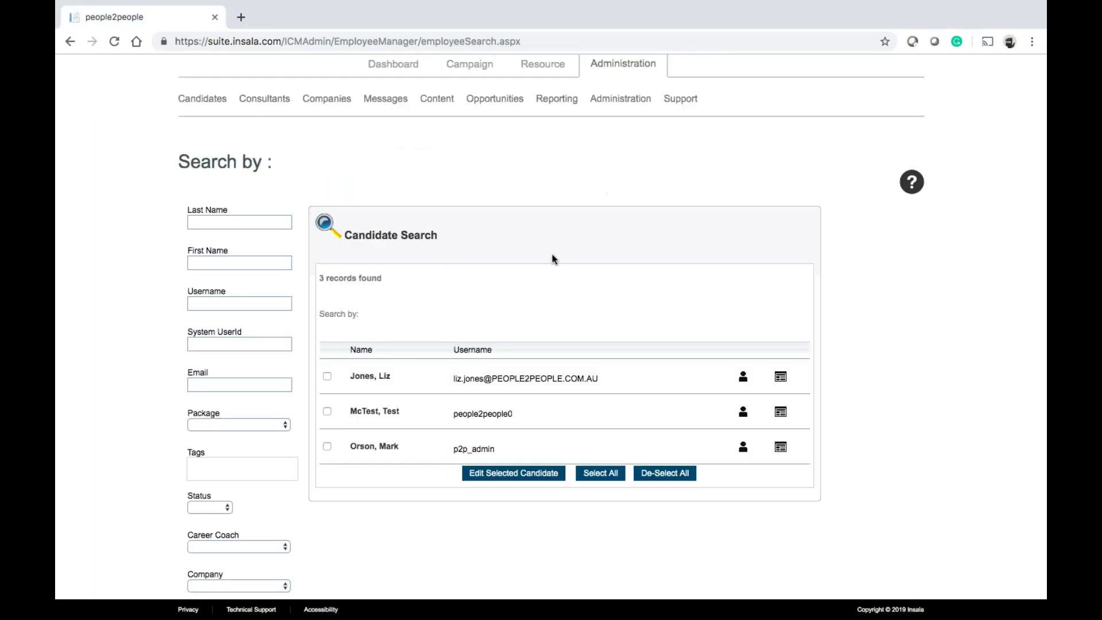
# Untick Include Administrators in the candidate search
pyautogui.scroll(-3, 552, 254)
pyautogui.scroll(-3, 553, 259)
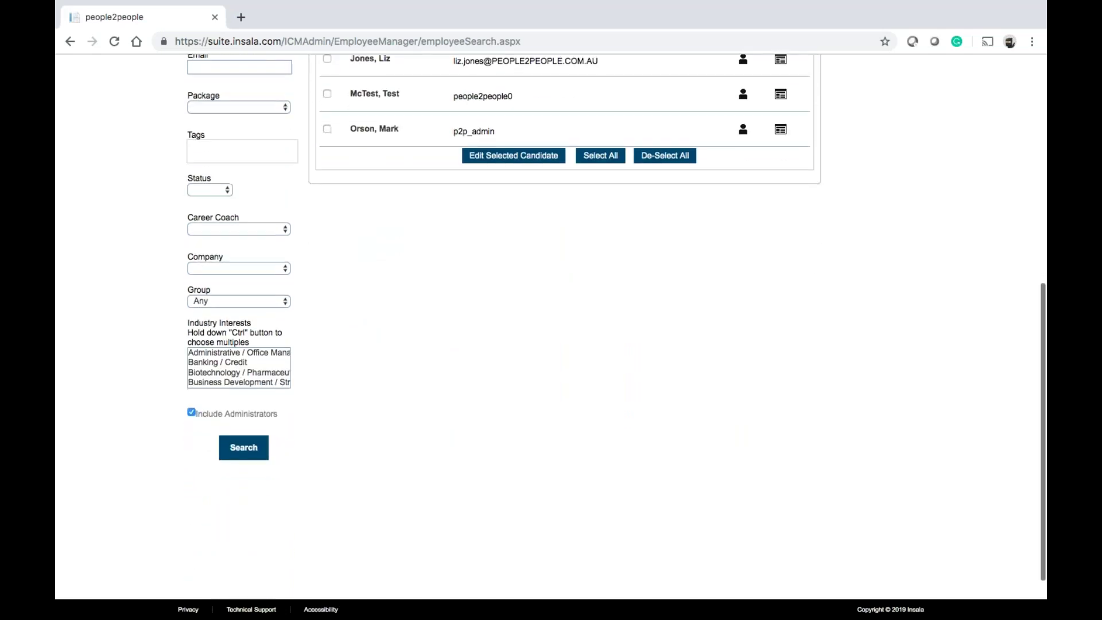
pyautogui.click(191, 454)
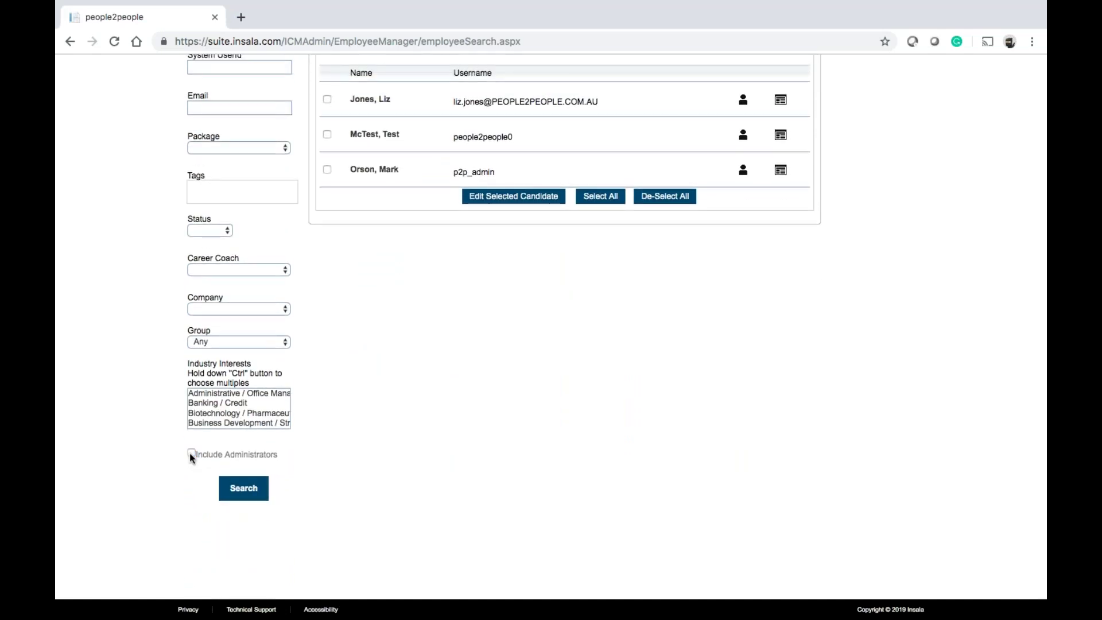
pyautogui.scroll(7, 190, 452)
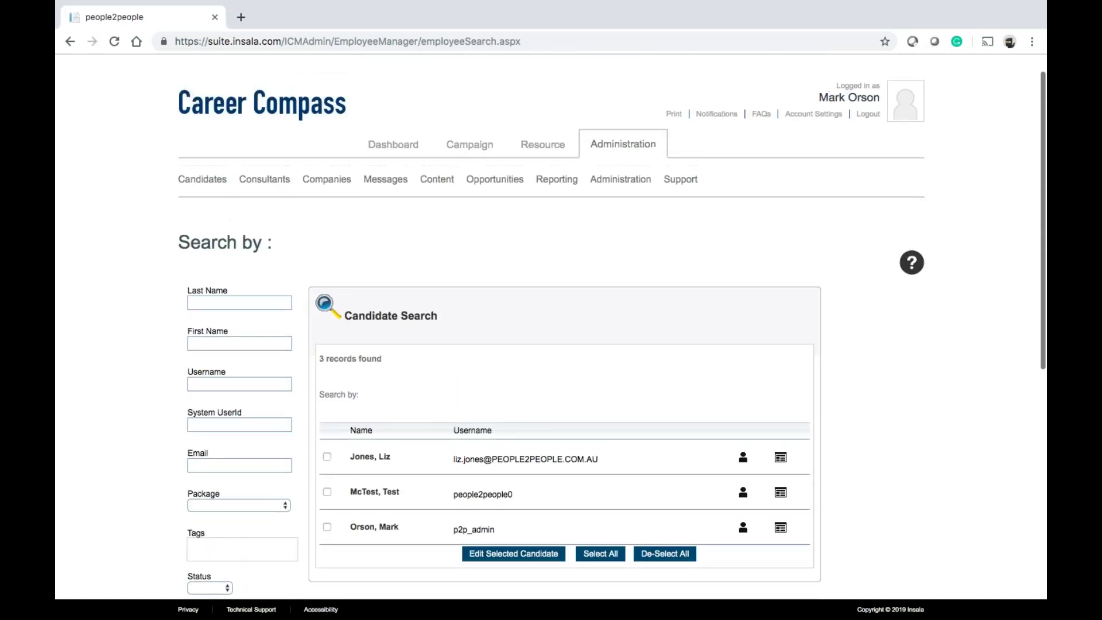
pyautogui.moveTo(205, 185)
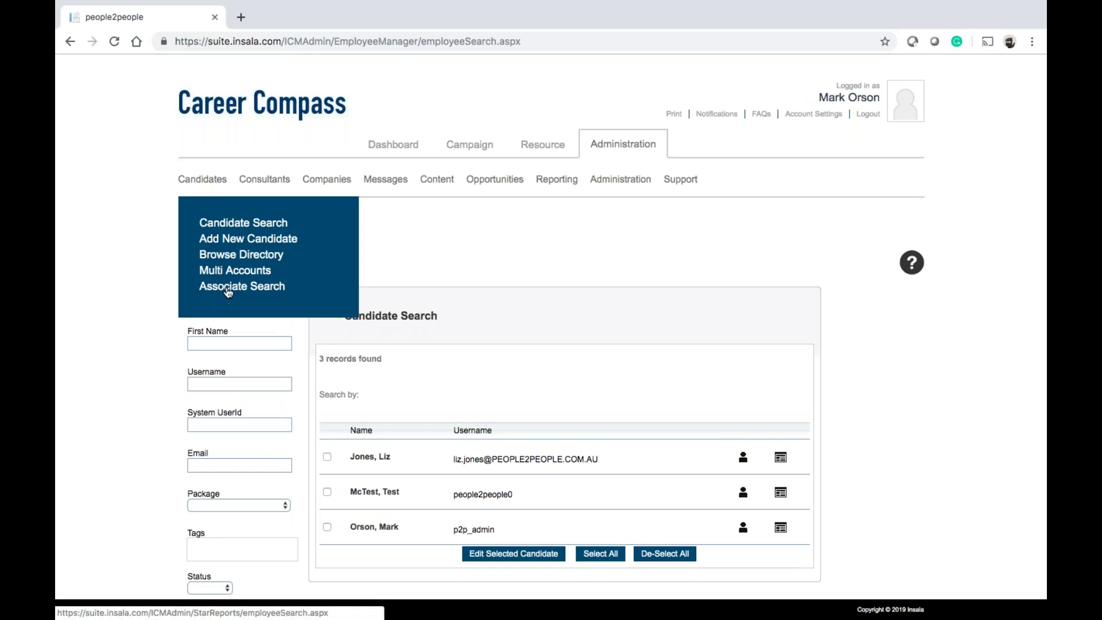
# Open Associate Search and highlight 'StarReports' in the page's web address
pyautogui.click(229, 287)
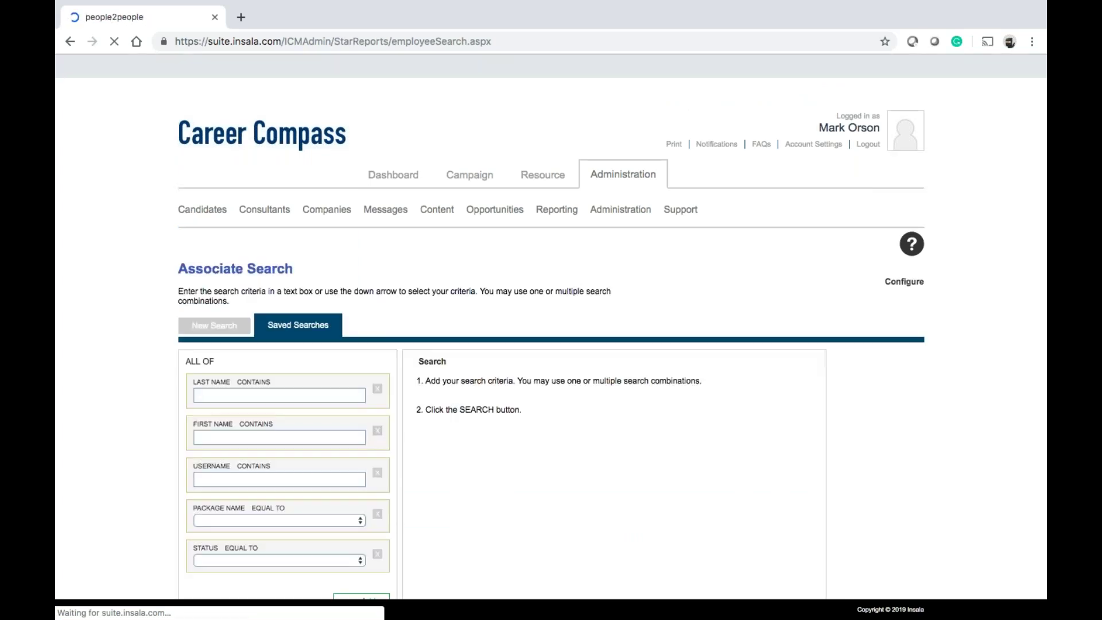
pyautogui.click(338, 41)
pyautogui.click(339, 42)
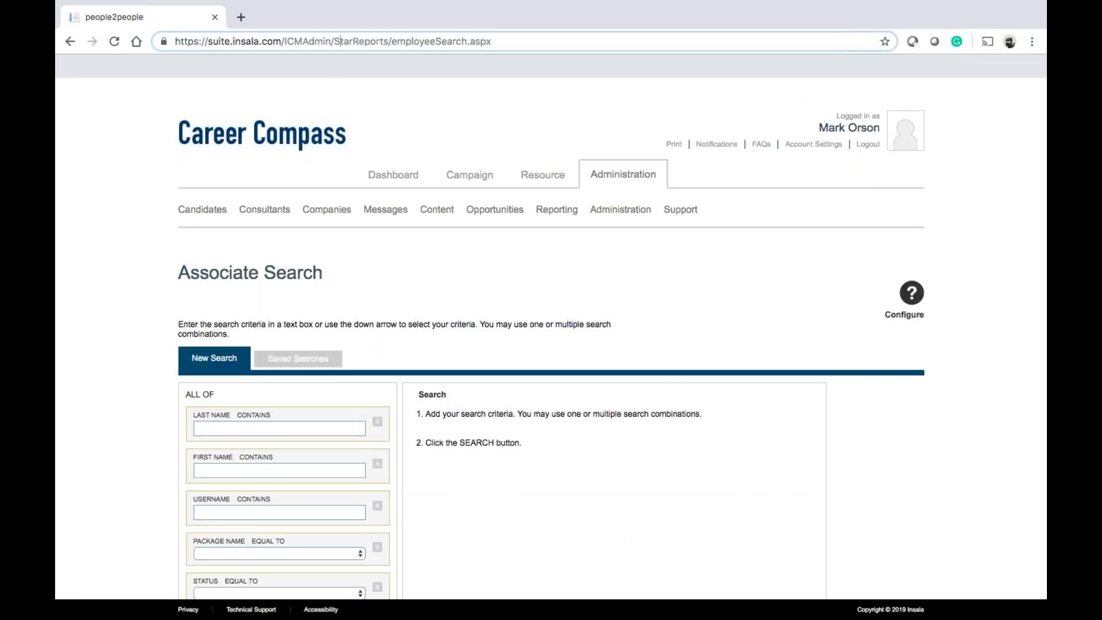
pyautogui.moveTo(334, 41); pyautogui.dragTo(389, 41)
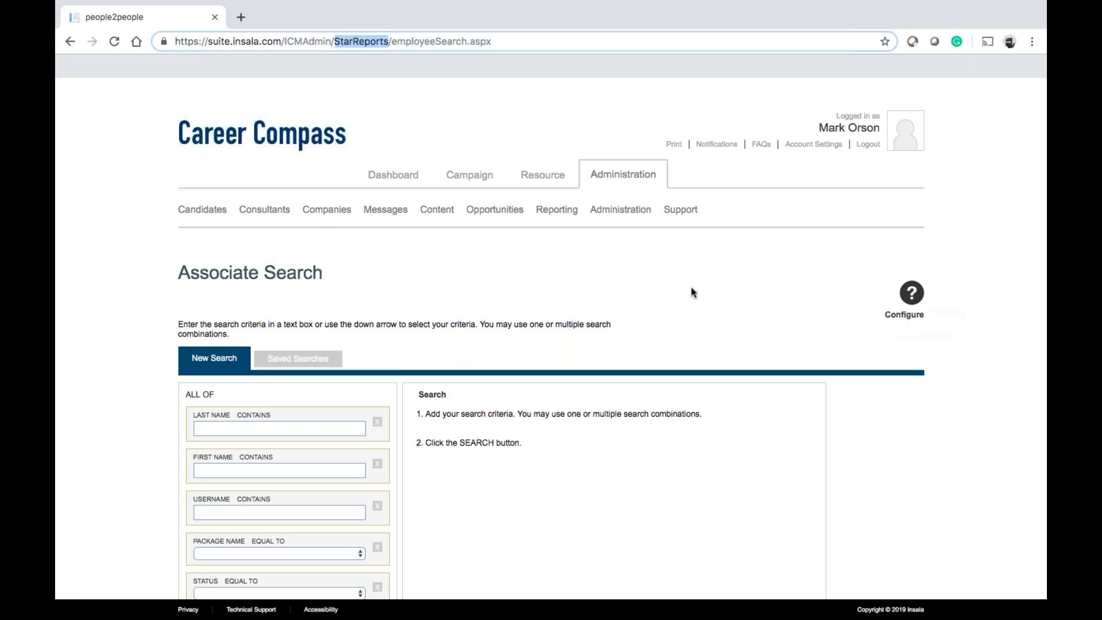
pyautogui.scroll(-3, 691, 290)
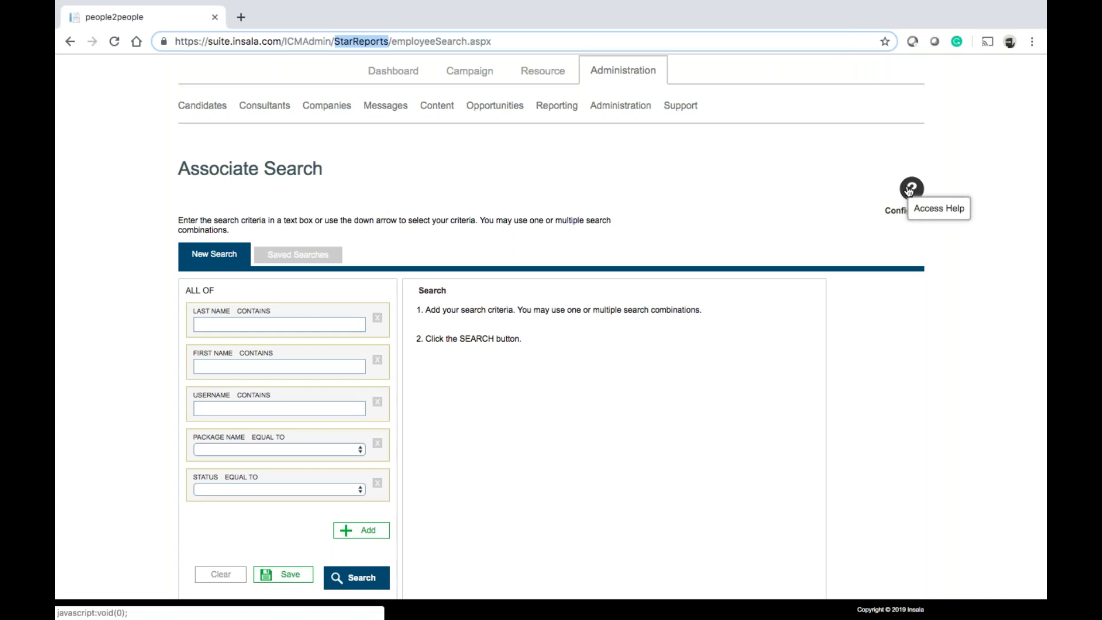
pyautogui.scroll(1, 103, 376)
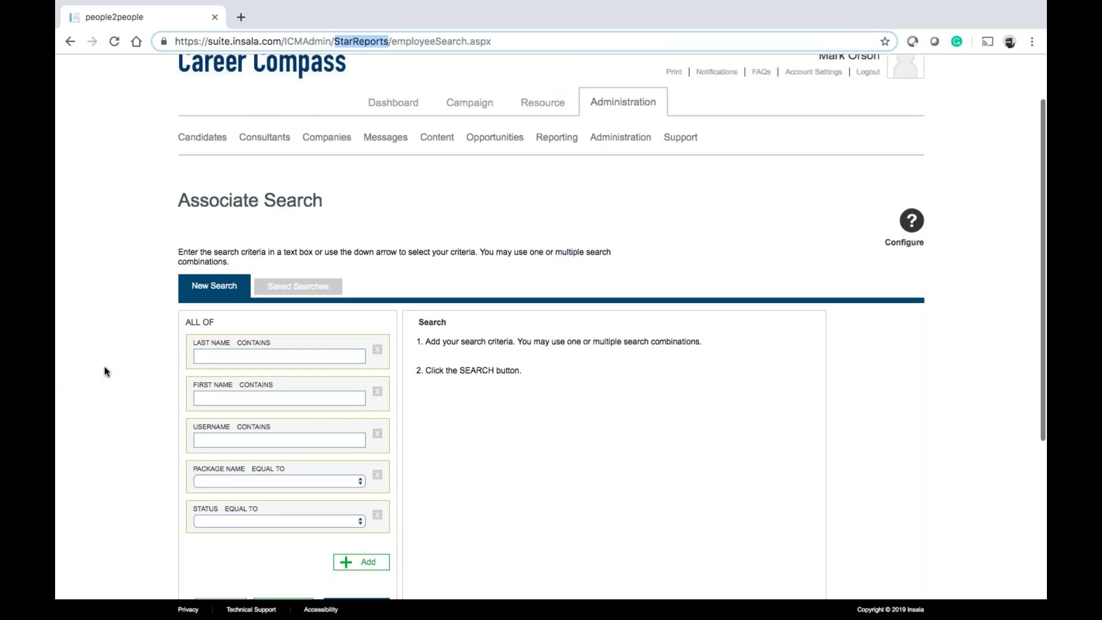
pyautogui.moveTo(202, 136)
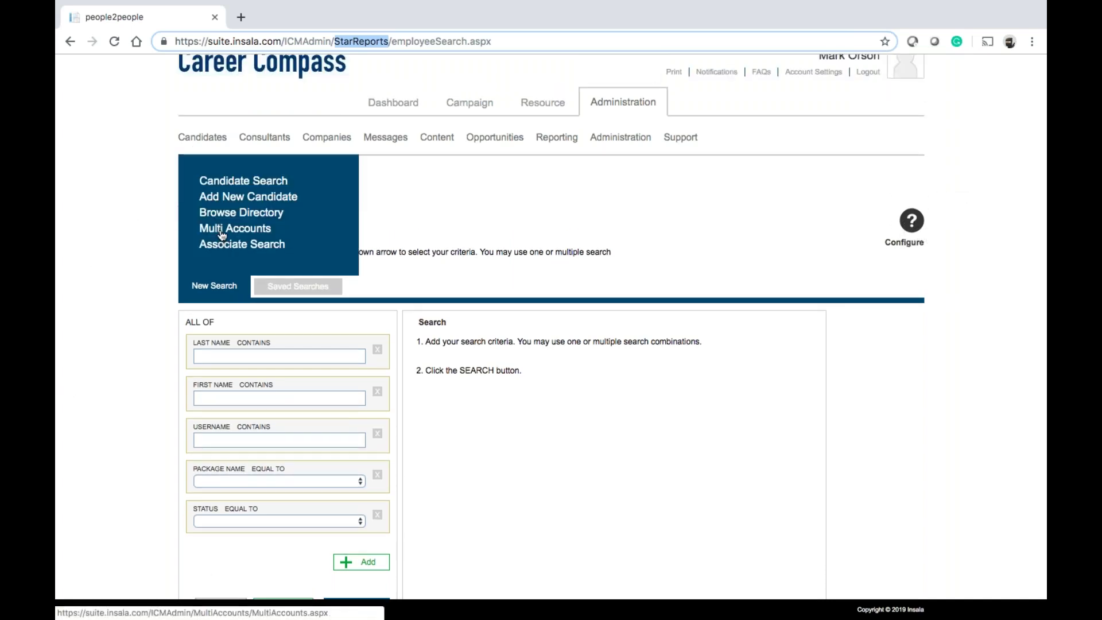
# Open the administration Summary showing 60 logins for May 20 – Jun 3, 2019
pyautogui.click(204, 141)
pyautogui.click(645, 176)
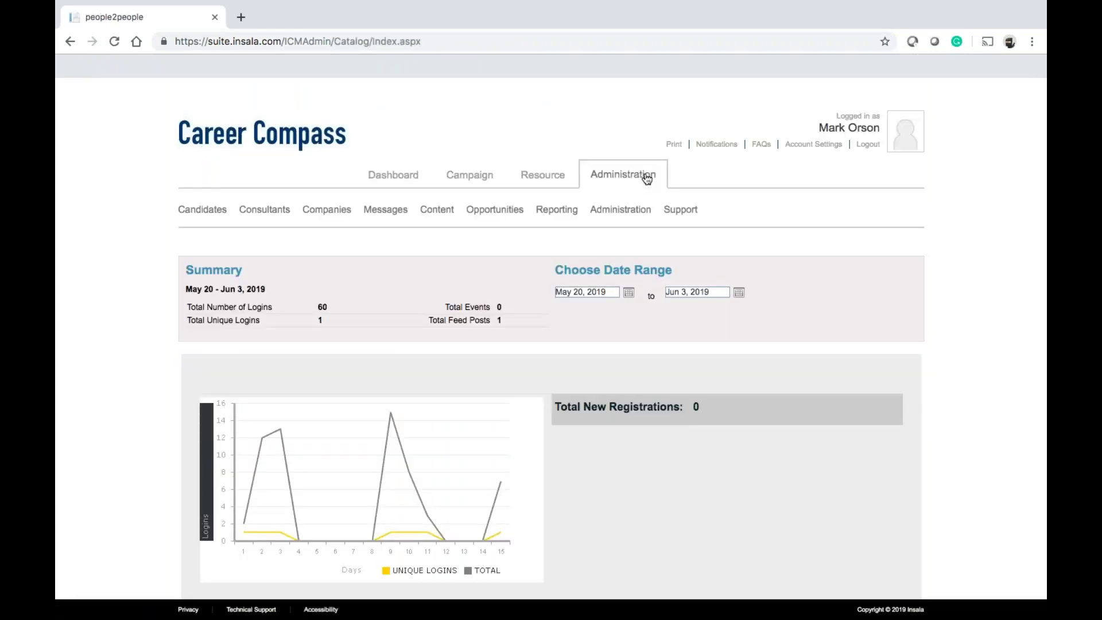
pyautogui.moveTo(625, 221)
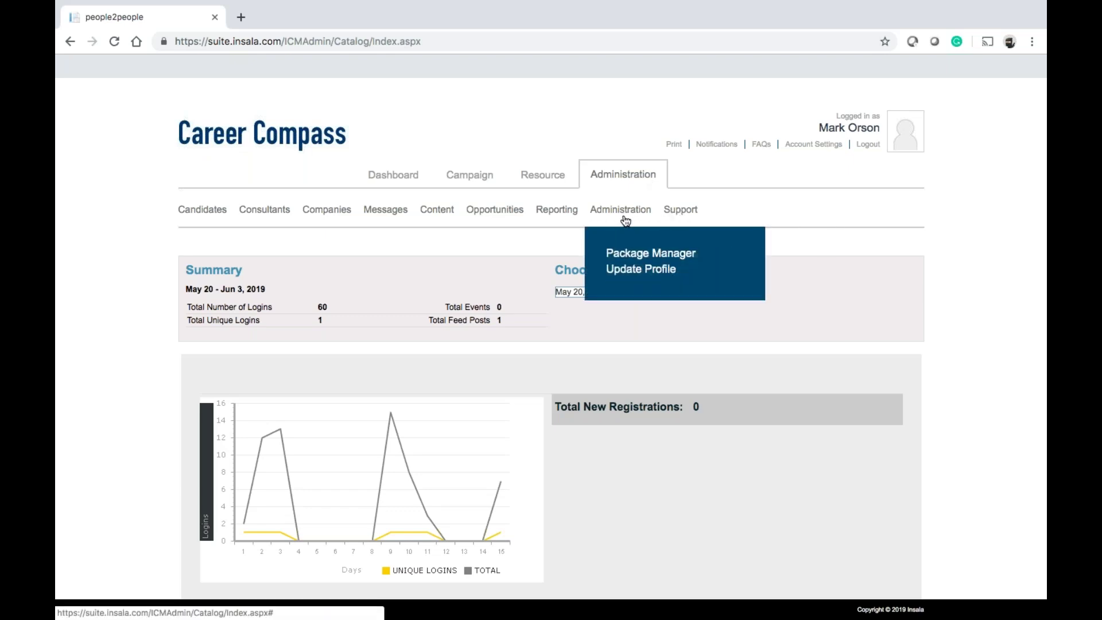
pyautogui.moveTo(200, 219)
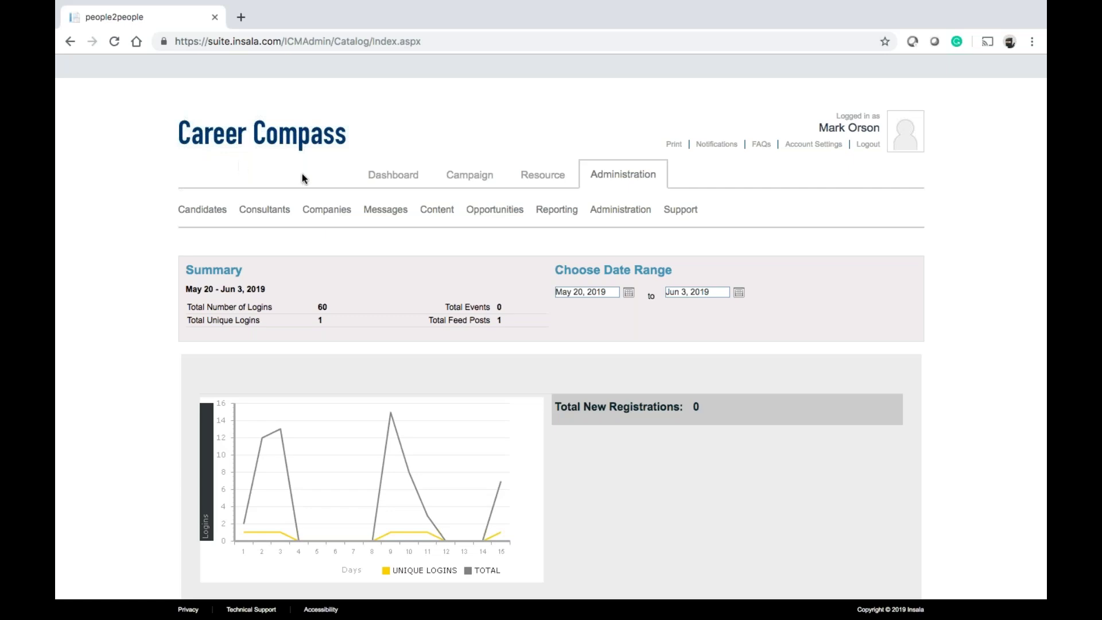
pyautogui.moveTo(491, 215)
pyautogui.moveTo(388, 223)
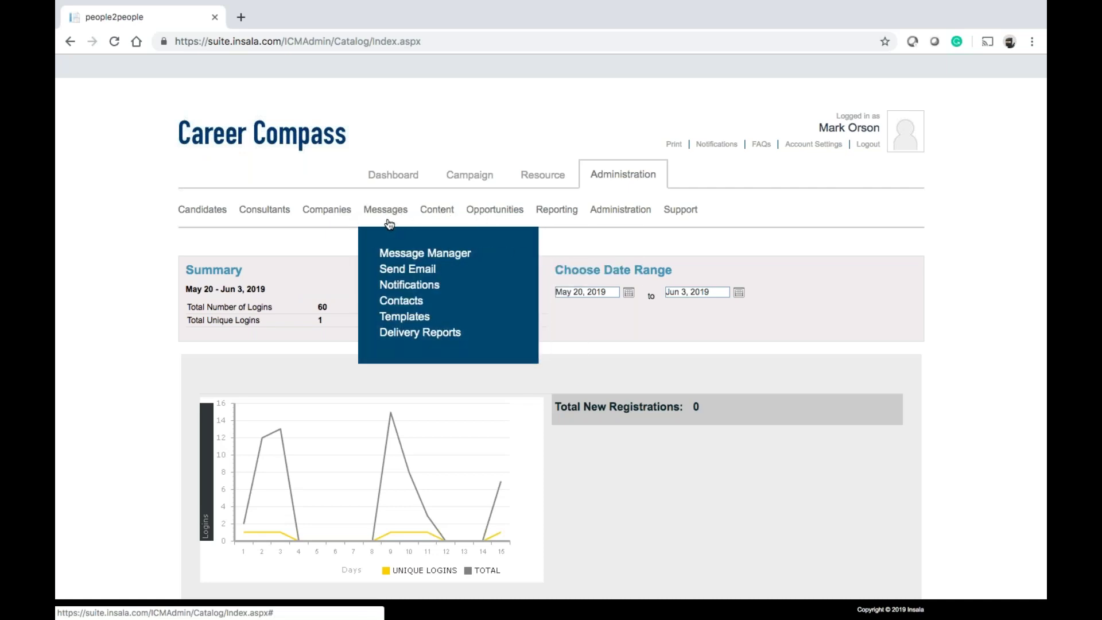
# In Message Manager, view the sent 'Template' email's recipients: one, status Open
pyautogui.click(401, 253)
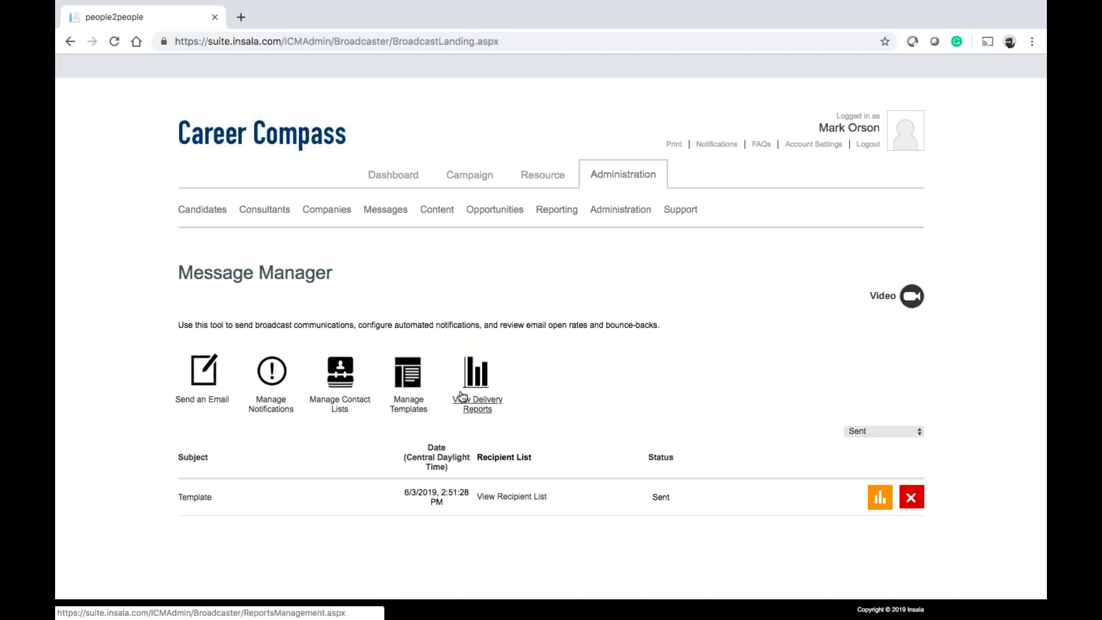
pyautogui.scroll(-2, 462, 396)
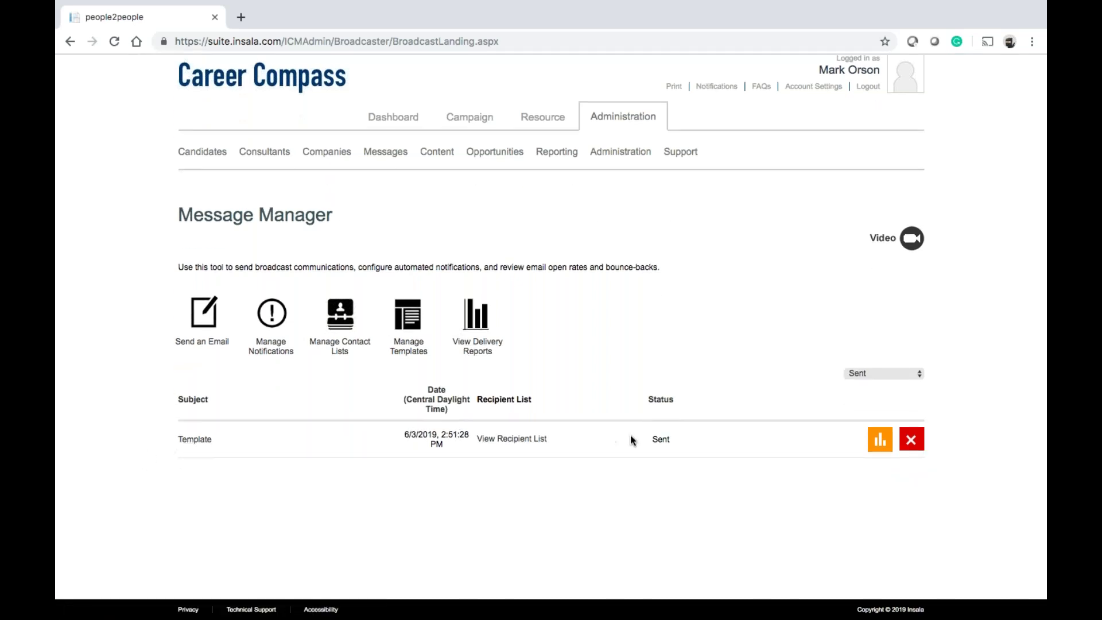
pyautogui.click(532, 442)
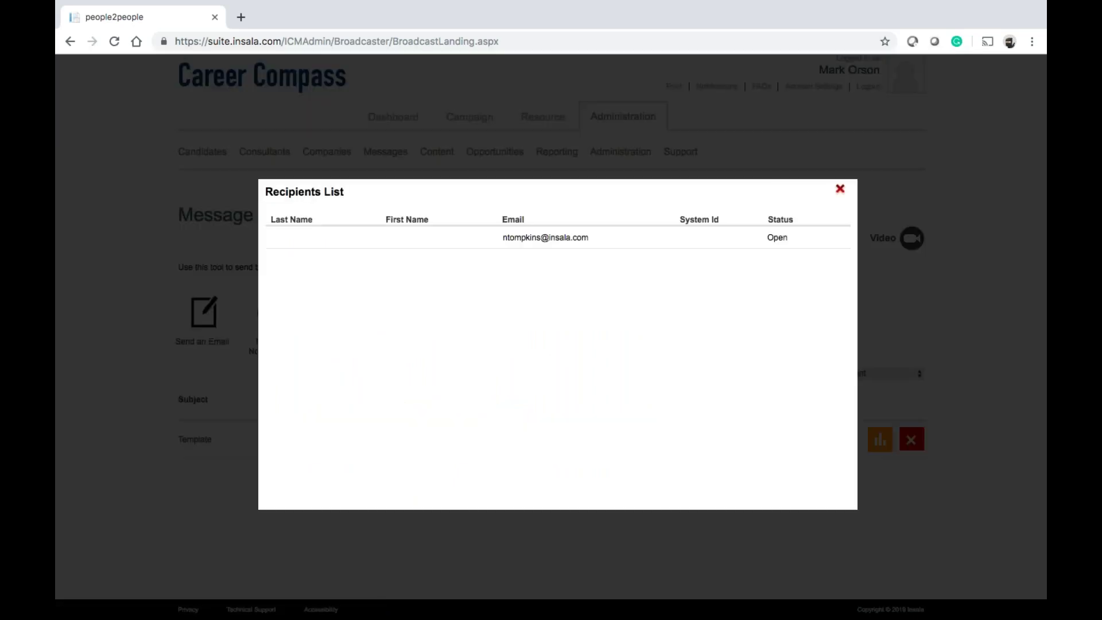
pyautogui.click(841, 190)
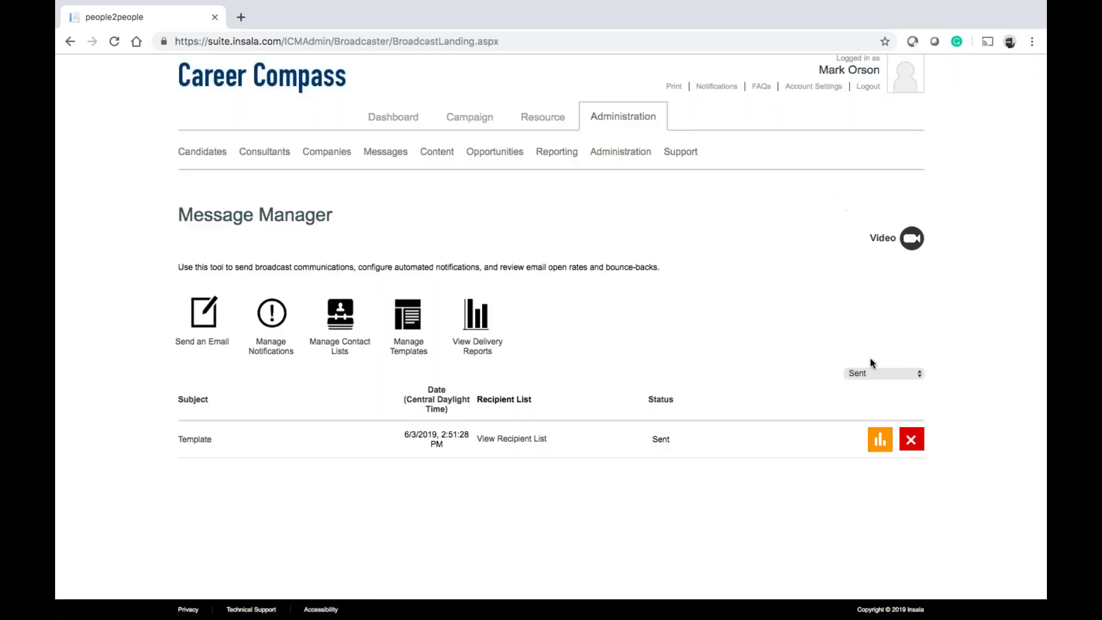
pyautogui.click(871, 442)
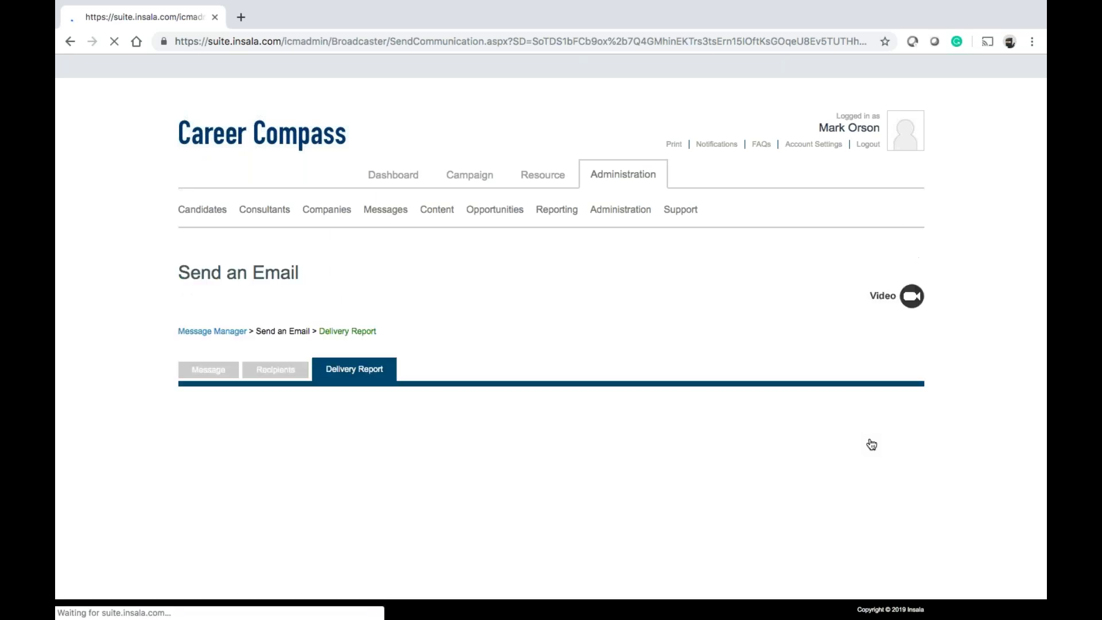
pyautogui.scroll(-3, 872, 445)
pyautogui.scroll(-2, 872, 445)
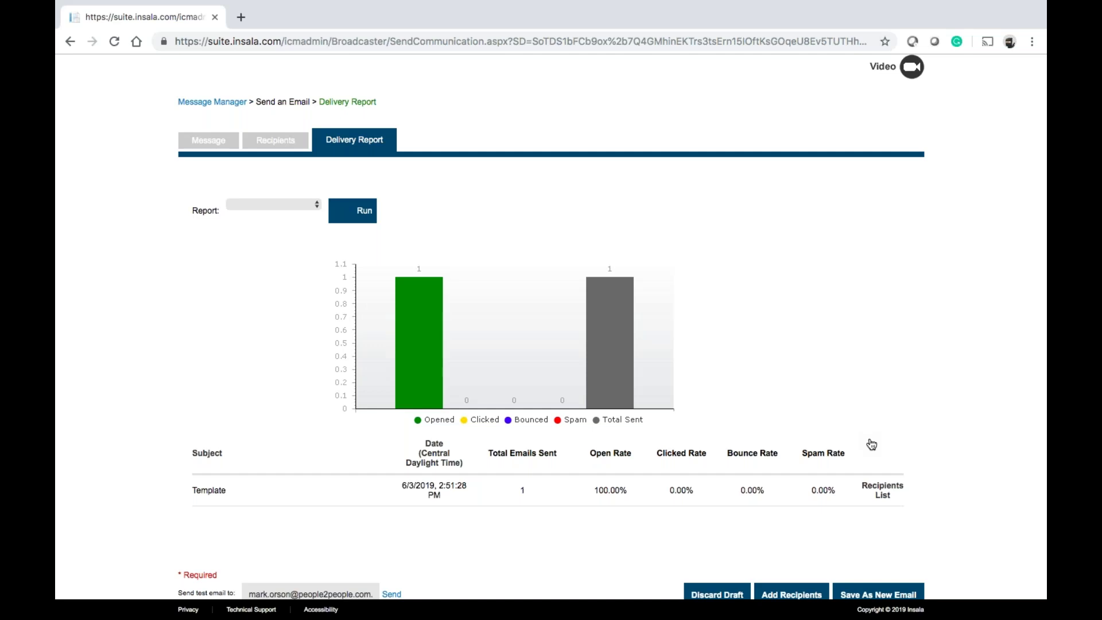
pyautogui.scroll(5, 872, 445)
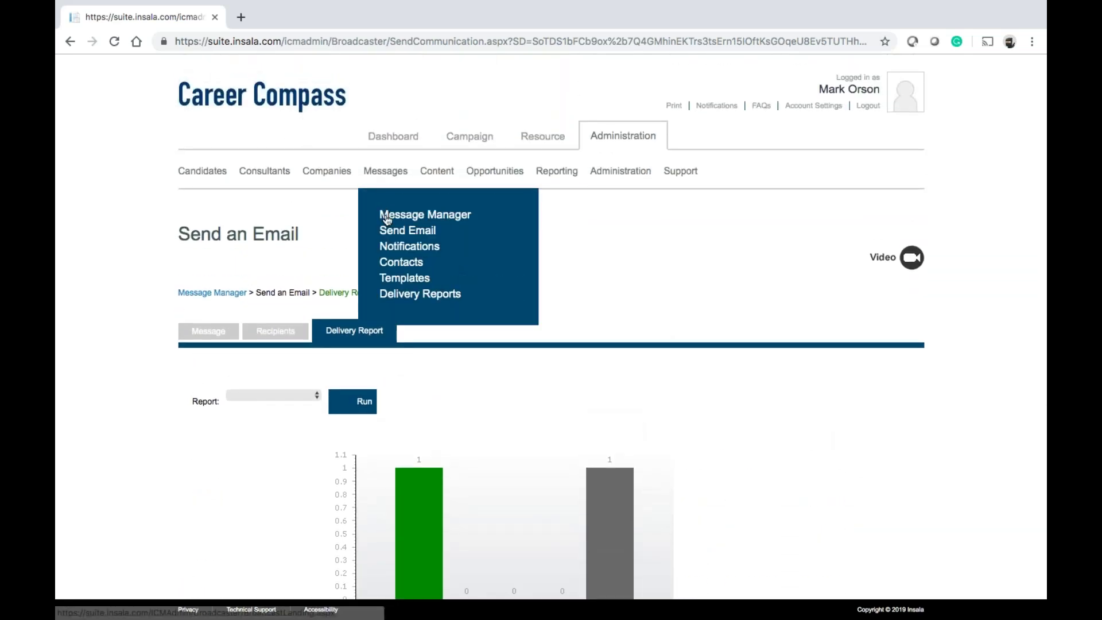
pyautogui.click(384, 215)
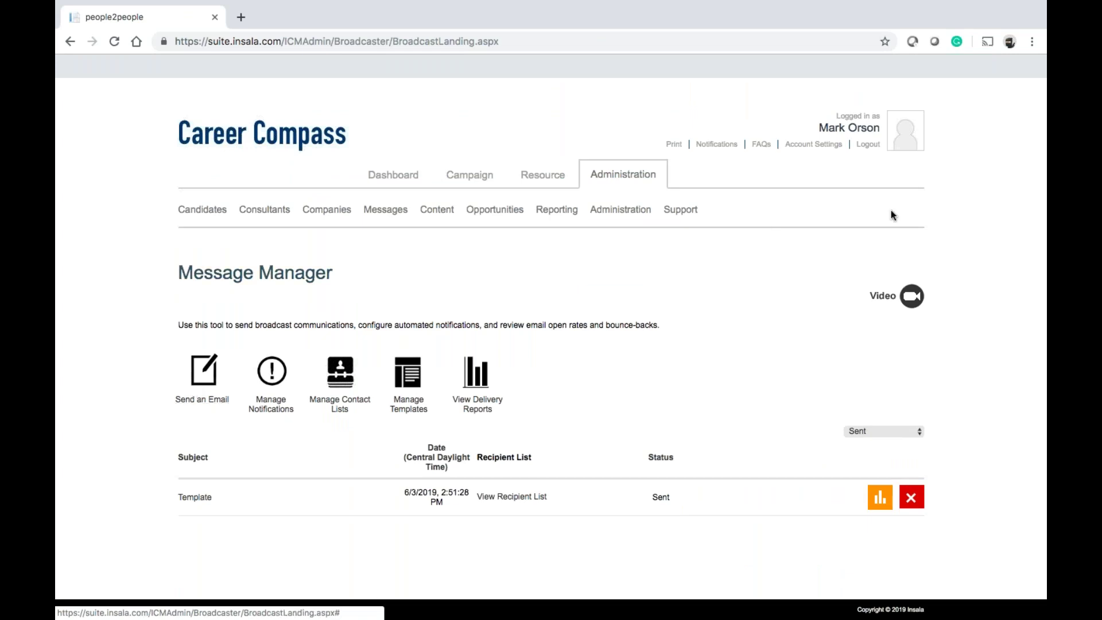
pyautogui.click(912, 296)
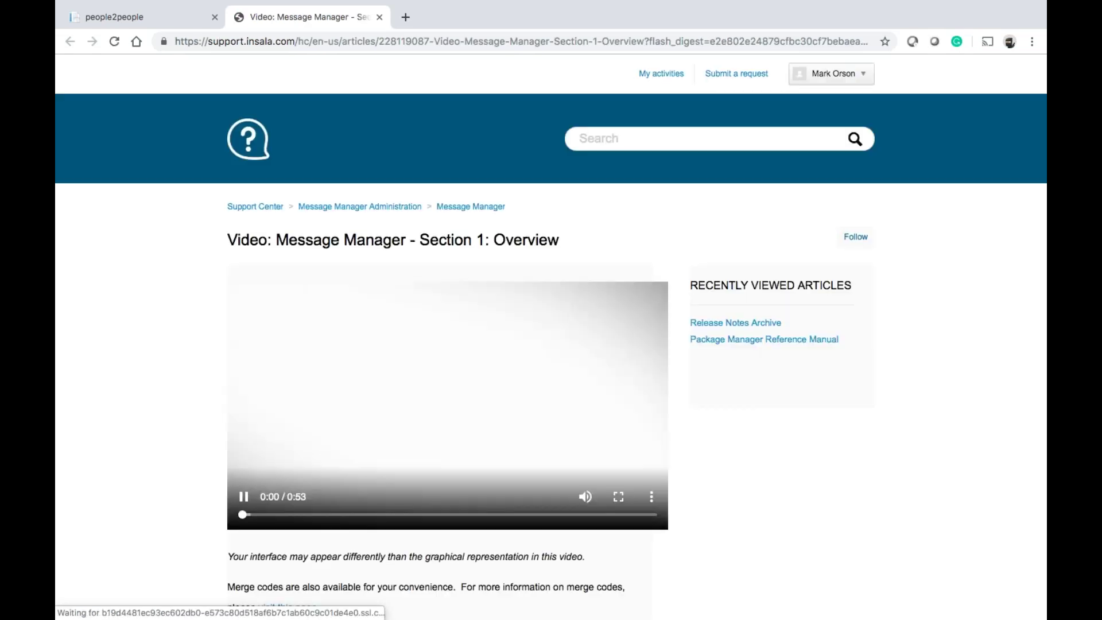
pyautogui.click(243, 497)
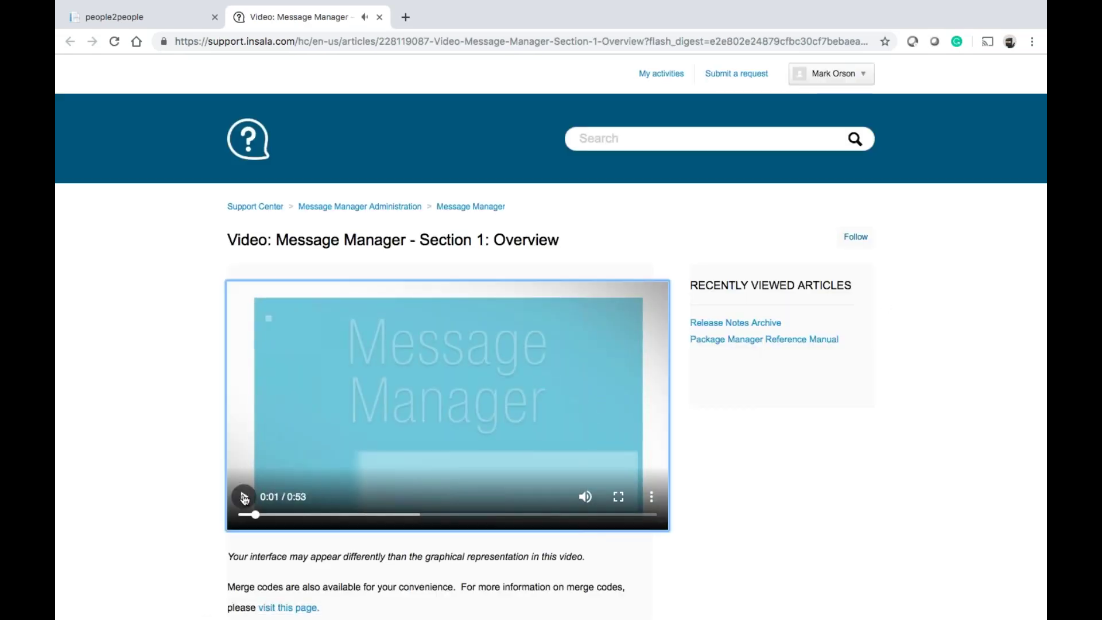
pyautogui.click(380, 17)
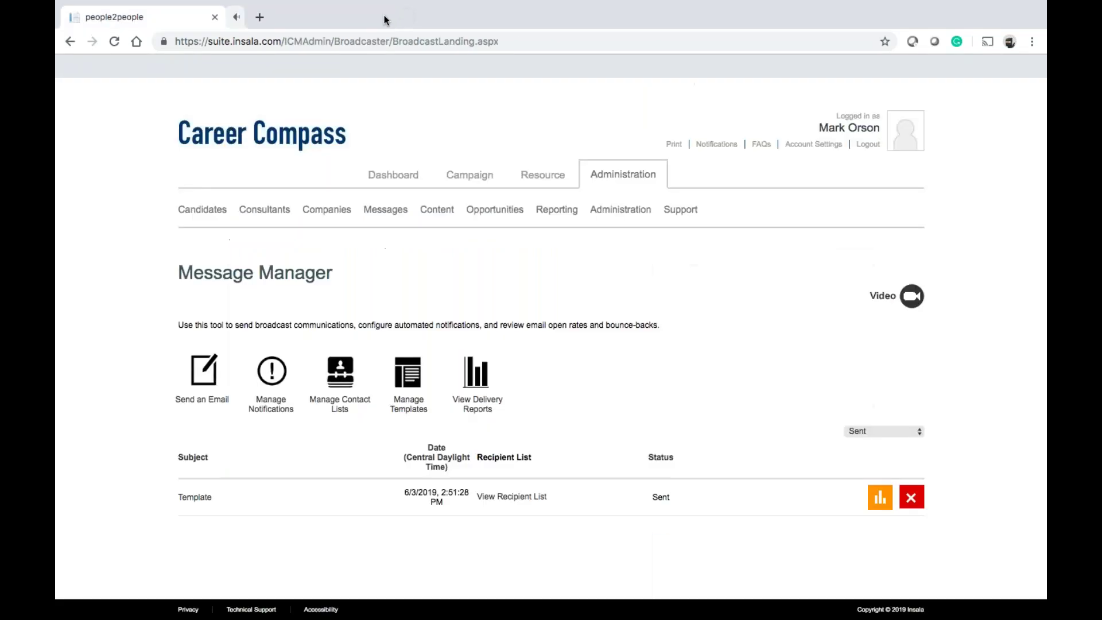
# Compose a new email from Sample Template 1 with subject 'Template' and review its body
pyautogui.click(196, 384)
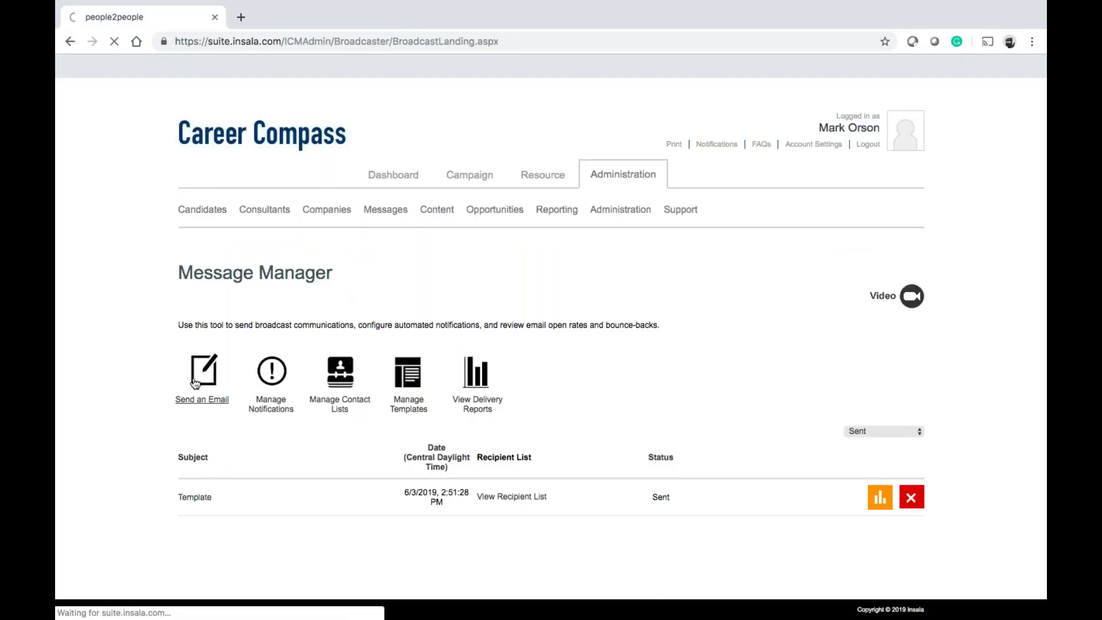
pyautogui.scroll(-3, 383, 352)
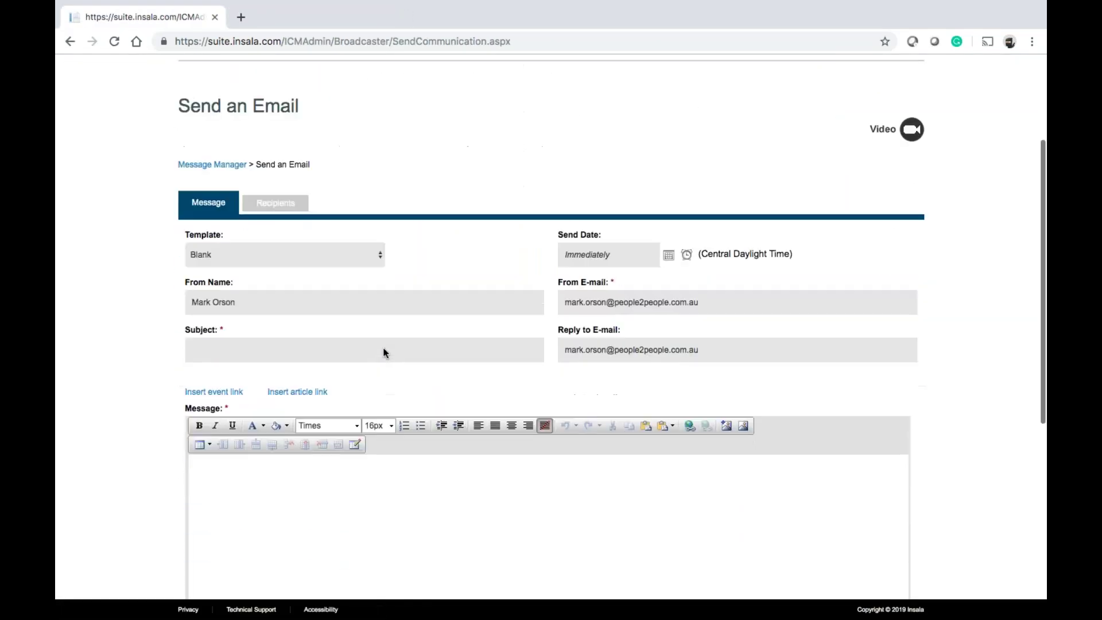
pyautogui.click(371, 254)
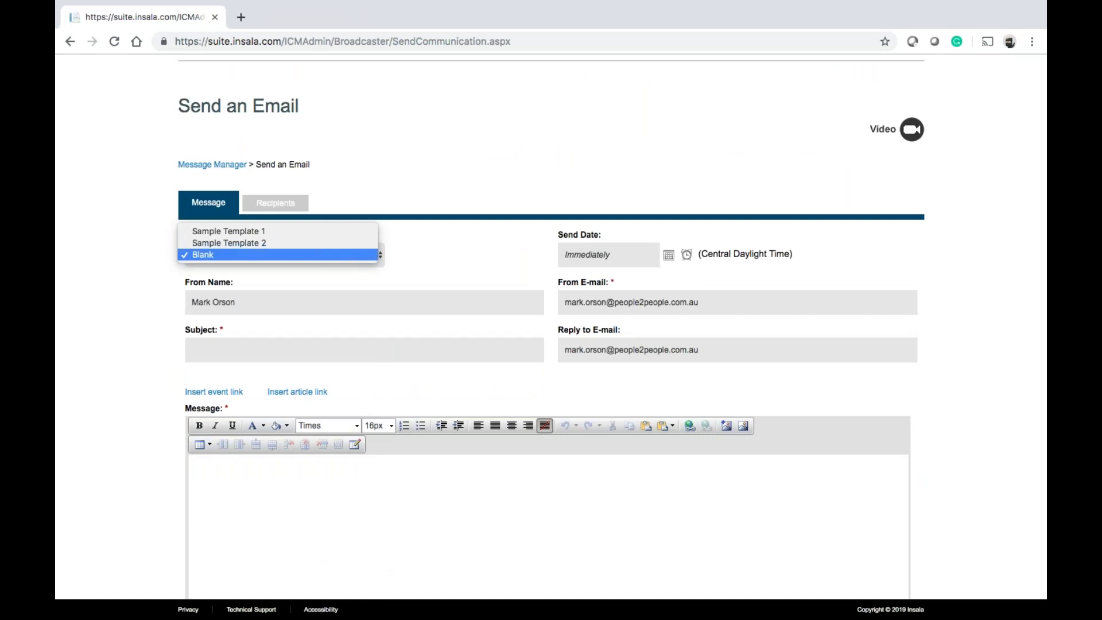
pyautogui.click(358, 229)
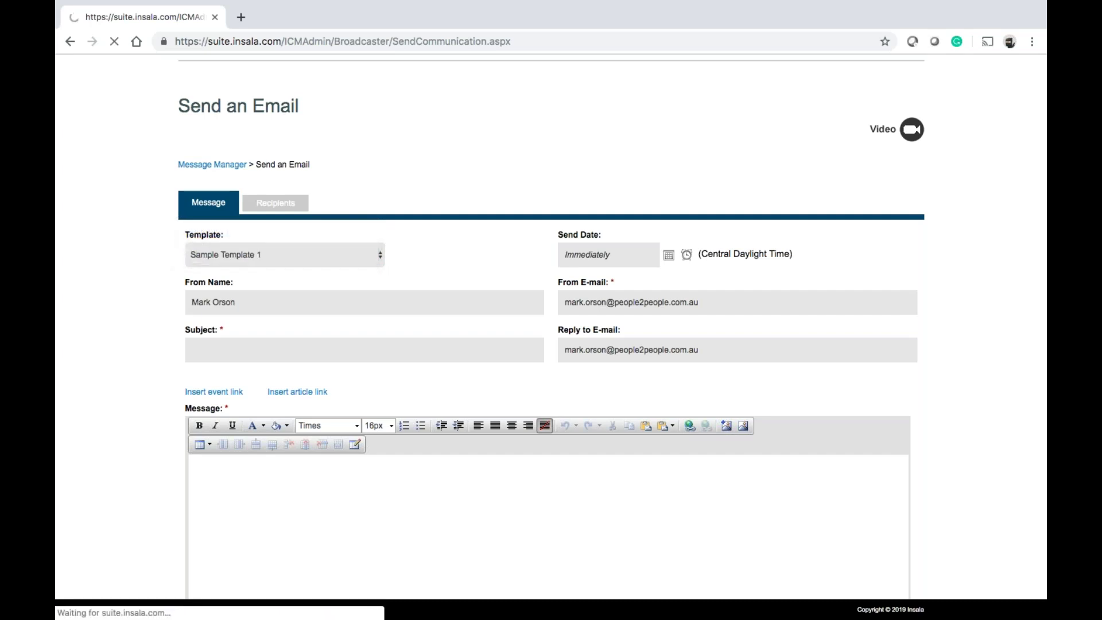
pyautogui.scroll(-6, 371, 285)
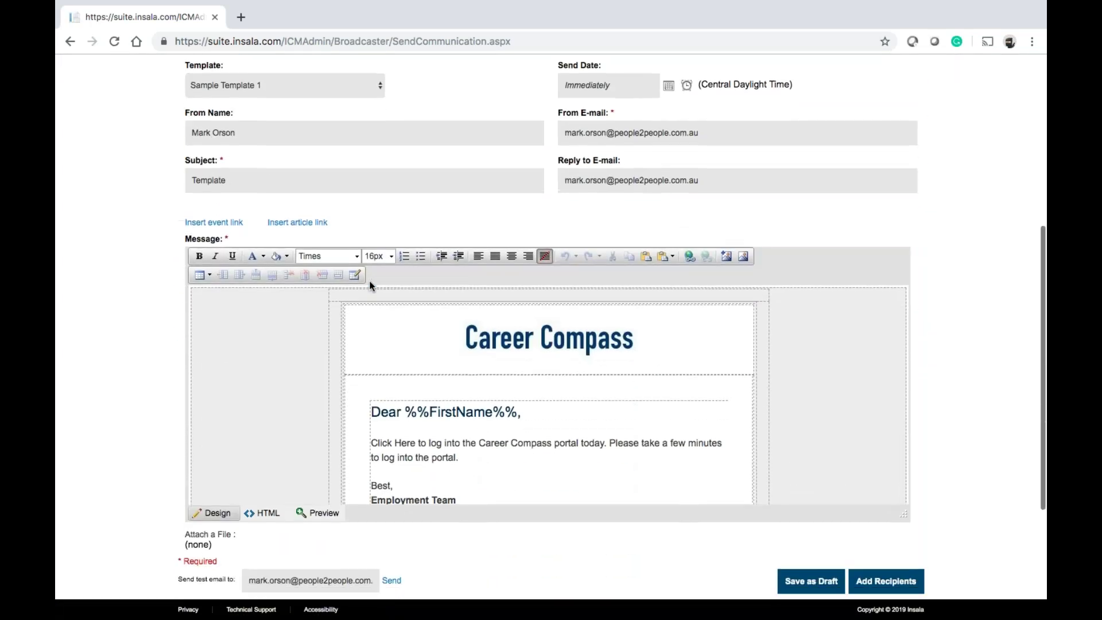
pyautogui.scroll(-1, 370, 285)
pyautogui.scroll(-3, 465, 328)
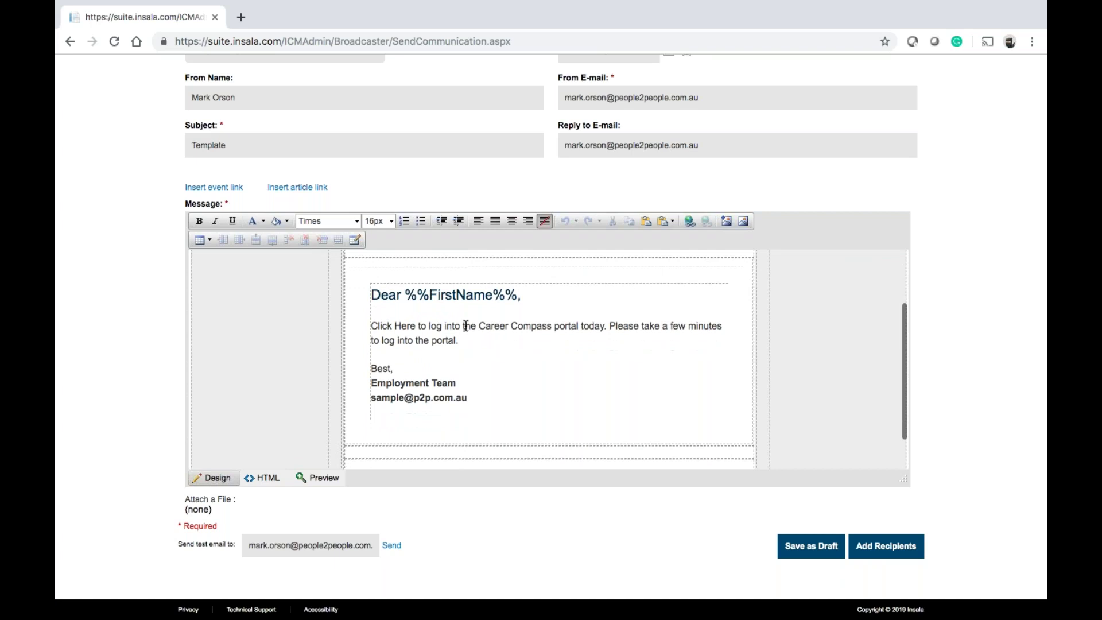
pyautogui.scroll(-1, 465, 326)
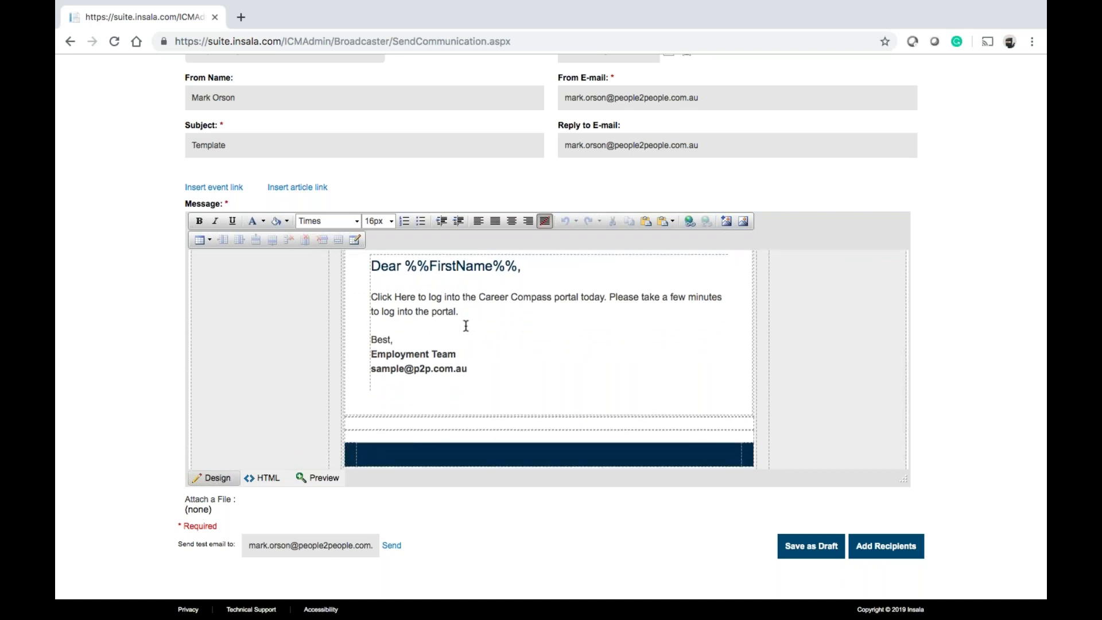
pyautogui.scroll(3, 466, 326)
pyautogui.scroll(3, 340, 326)
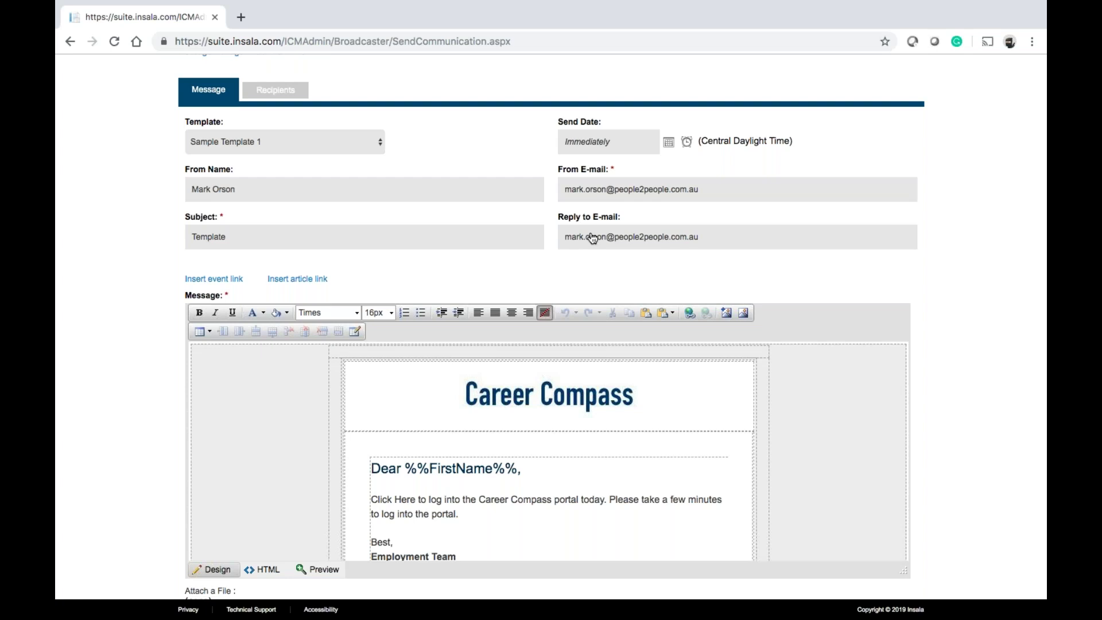
# Paste a new sender address into From E-mail, leaving the send date as Immediately
pyautogui.moveTo(707, 193); pyautogui.dragTo(533, 196)
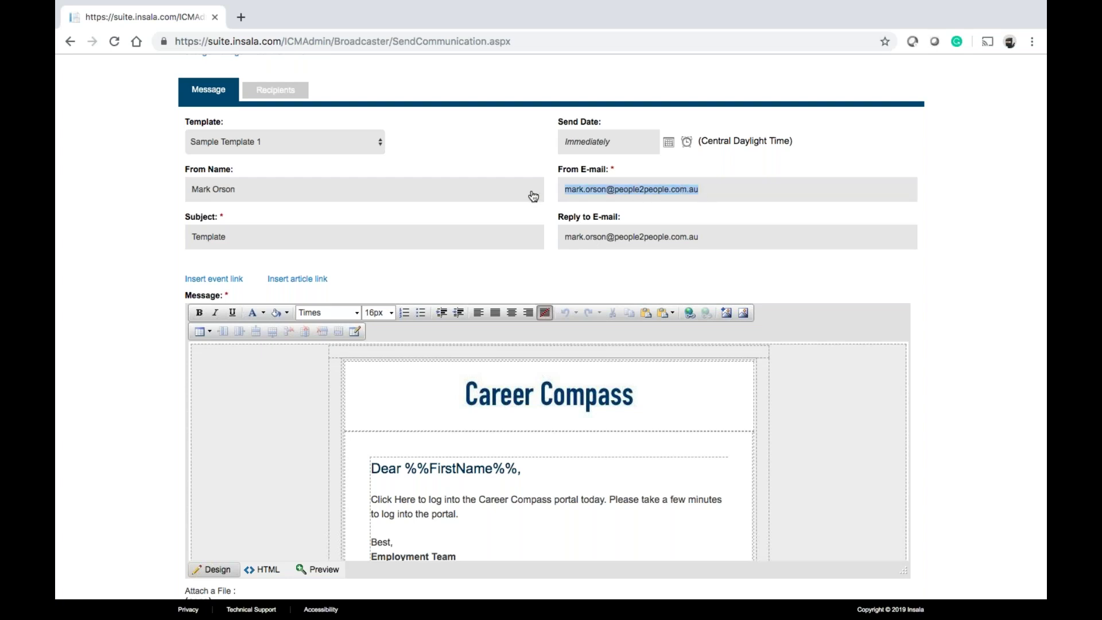
pyautogui.hotkey('ctrl', 'v')
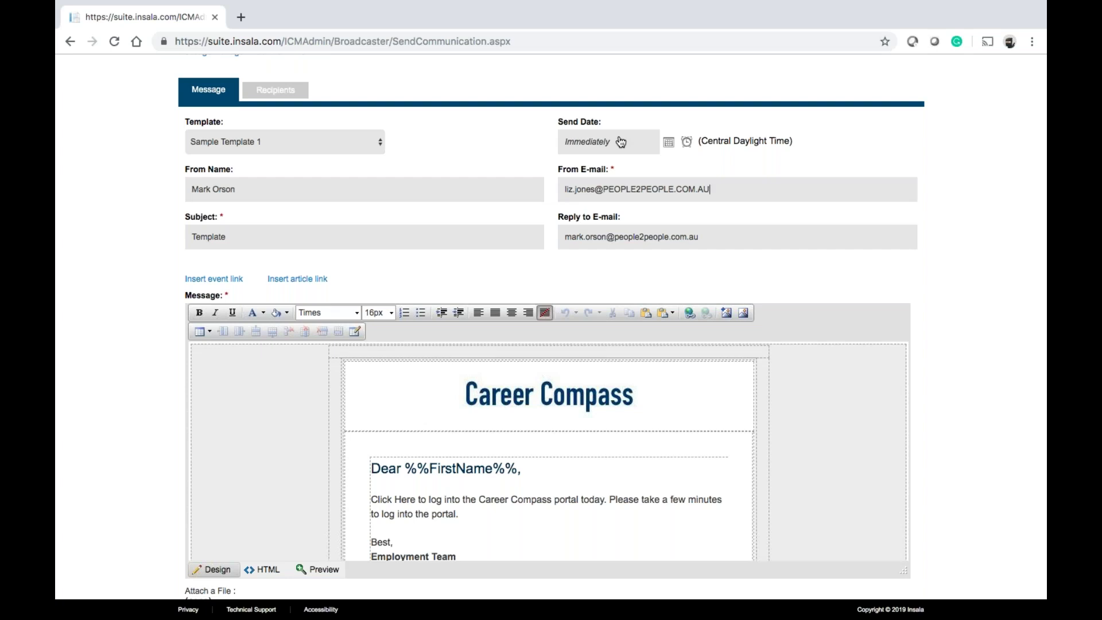
pyautogui.click(668, 142)
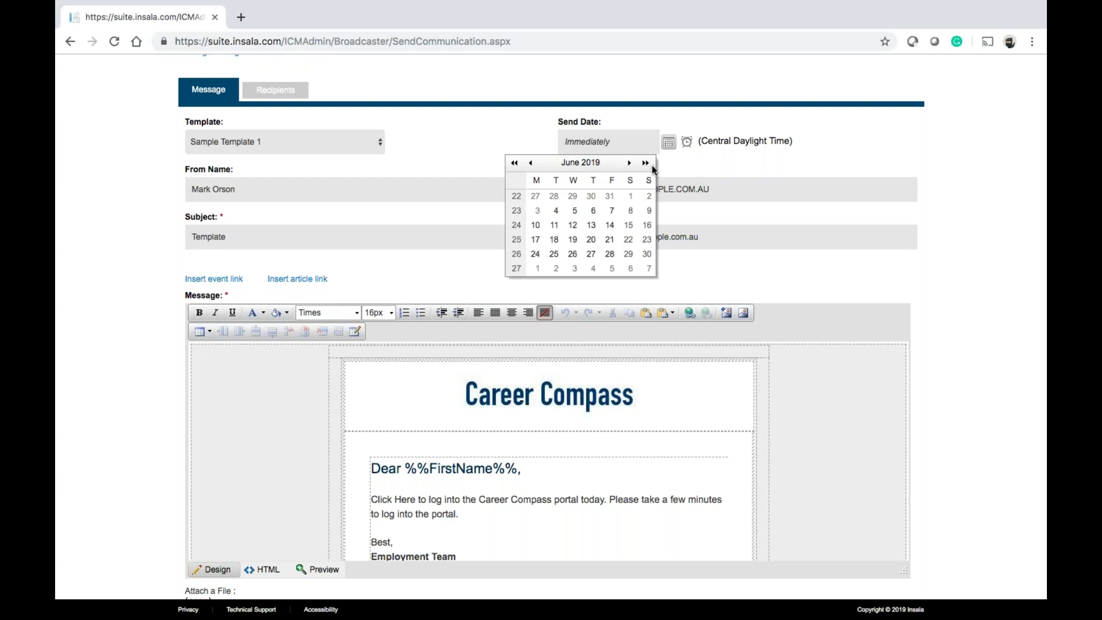
pyautogui.click(698, 124)
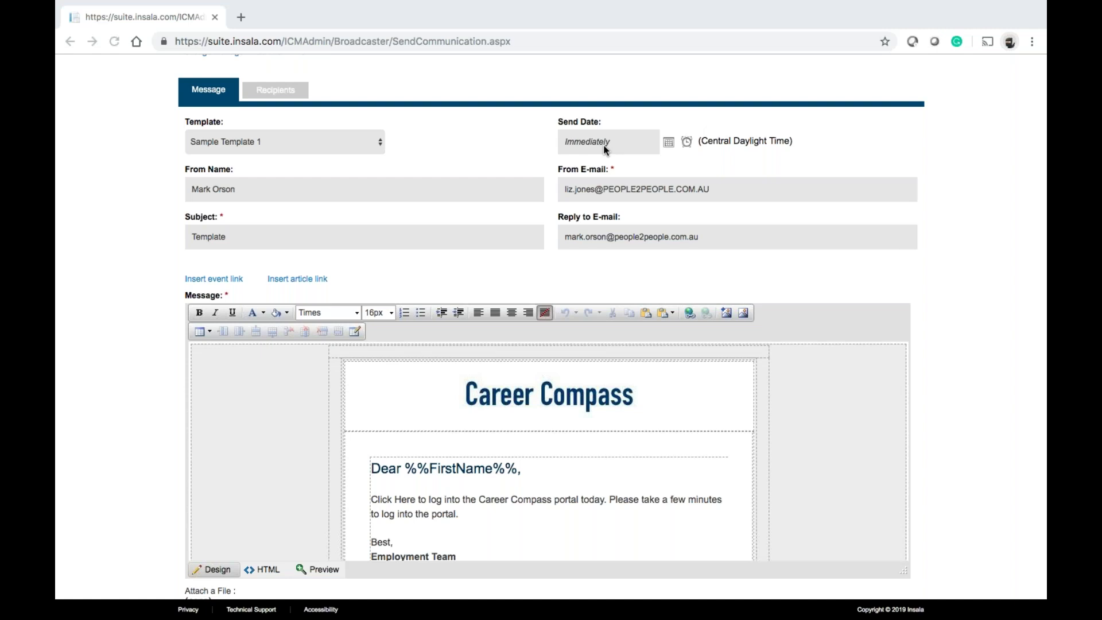
pyautogui.click(689, 168)
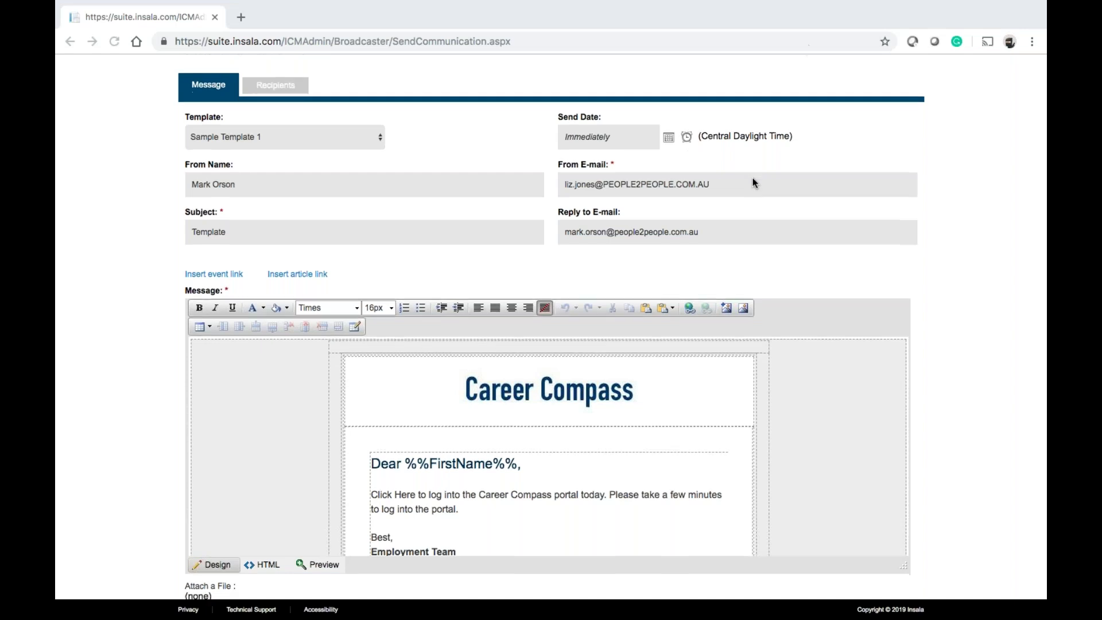
# Enlarge the editor and inspect the email's HTML source before returning to Design view
pyautogui.scroll(-3, 753, 177)
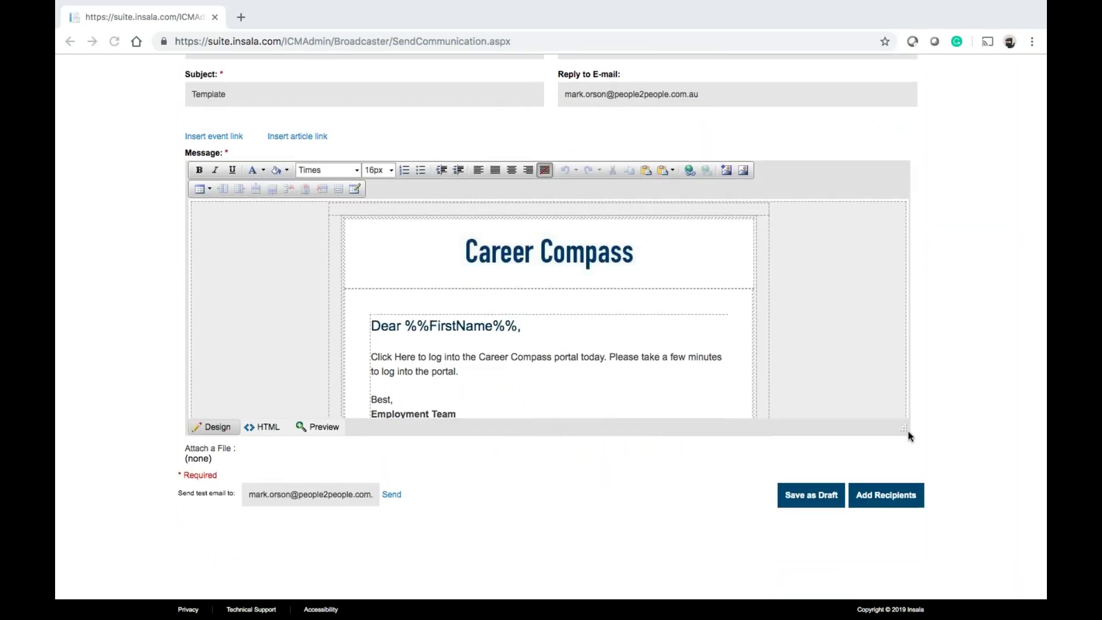
pyautogui.moveTo(908, 428); pyautogui.dragTo(920, 542)
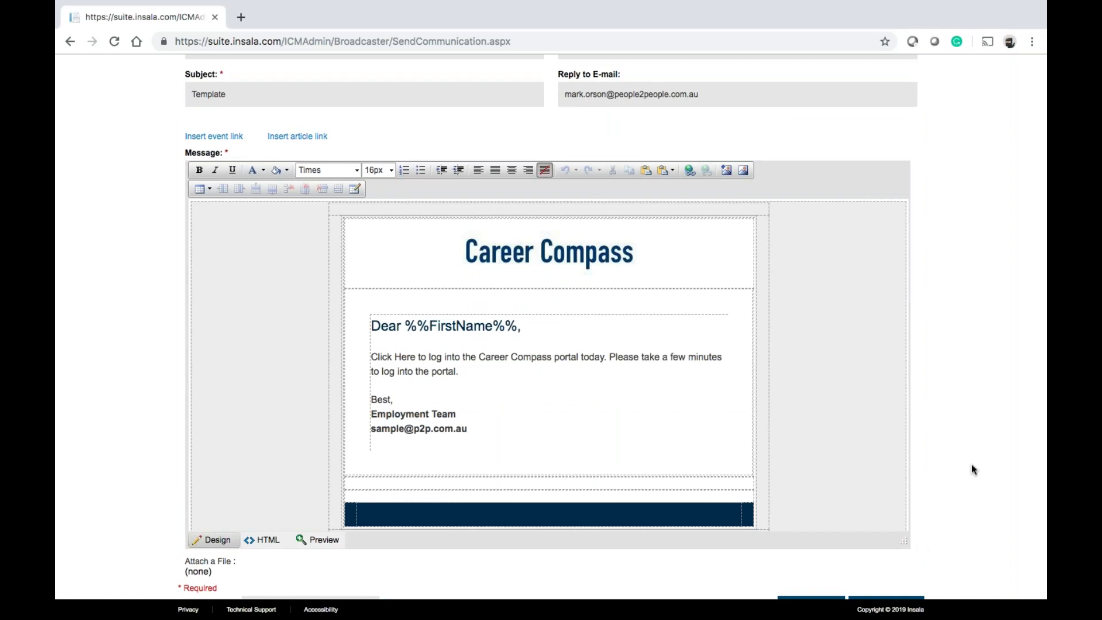
pyautogui.scroll(-3, 972, 469)
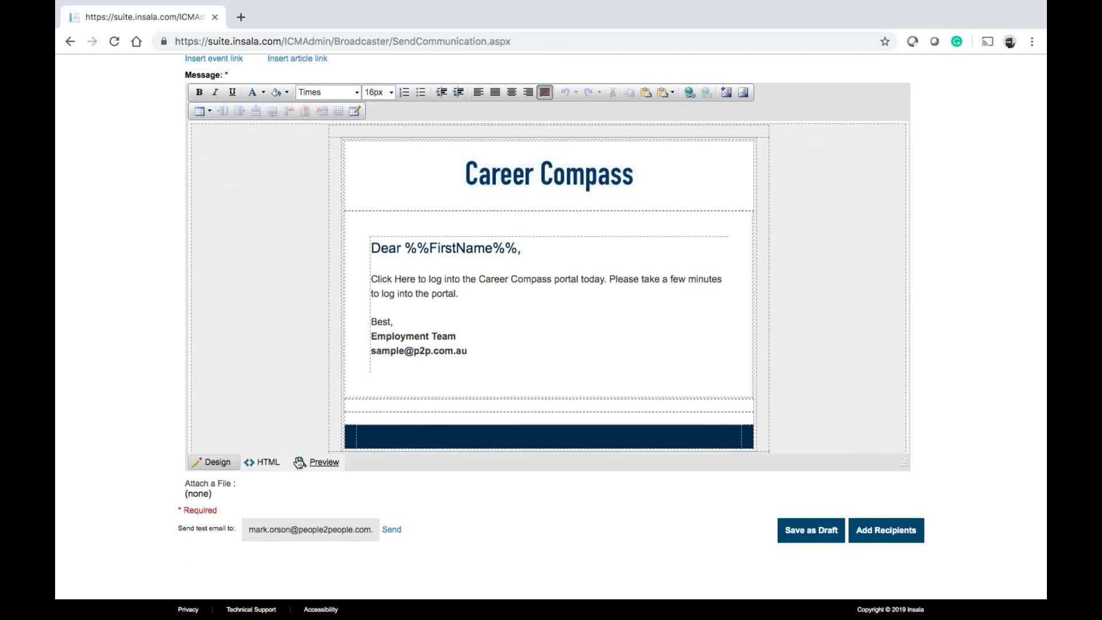
pyautogui.click(274, 463)
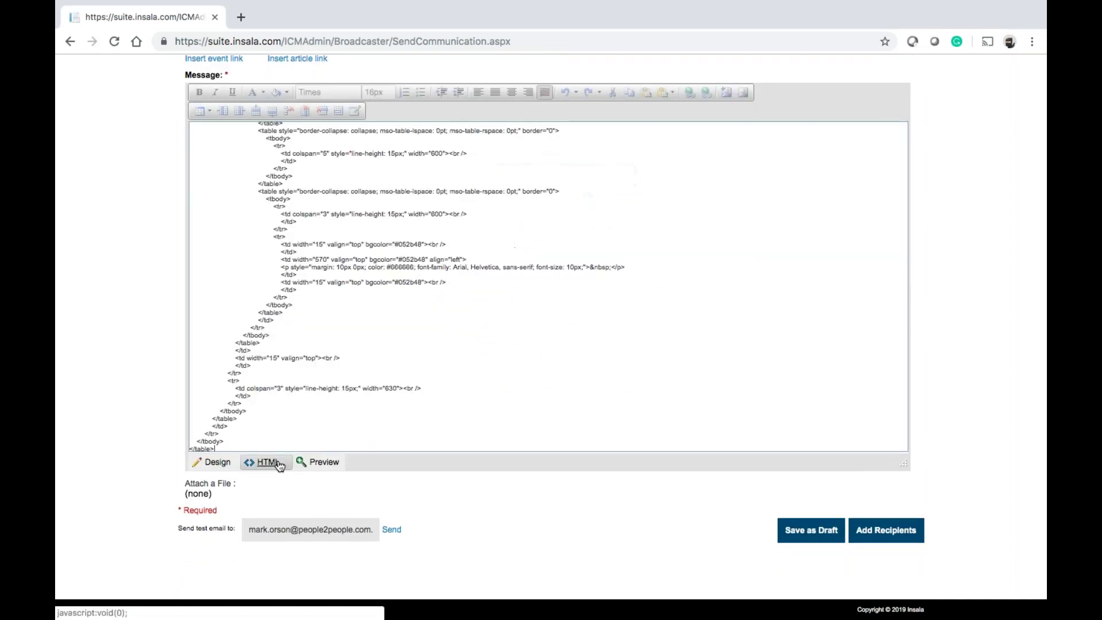
pyautogui.rightClick(320, 344)
pyautogui.click(313, 296)
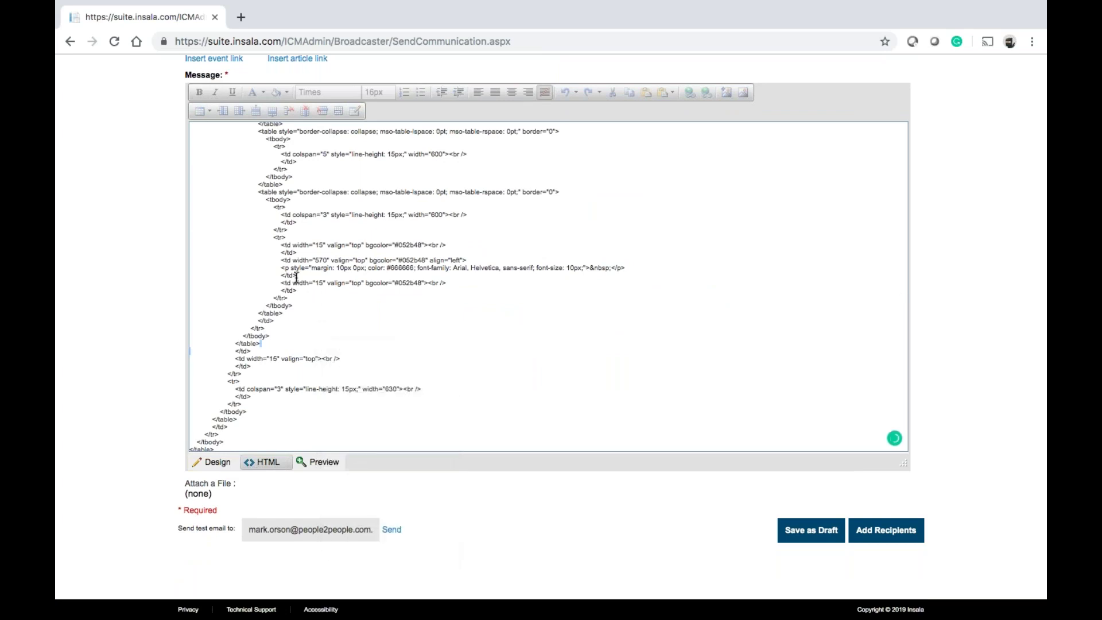
pyautogui.scroll(10, 297, 278)
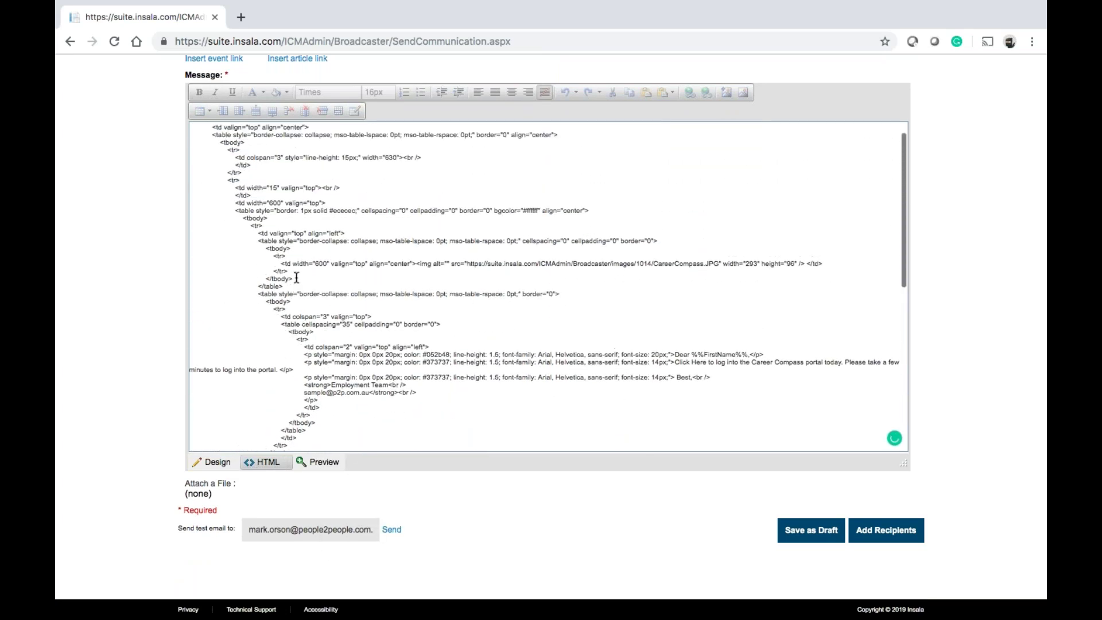
pyautogui.scroll(2, 297, 277)
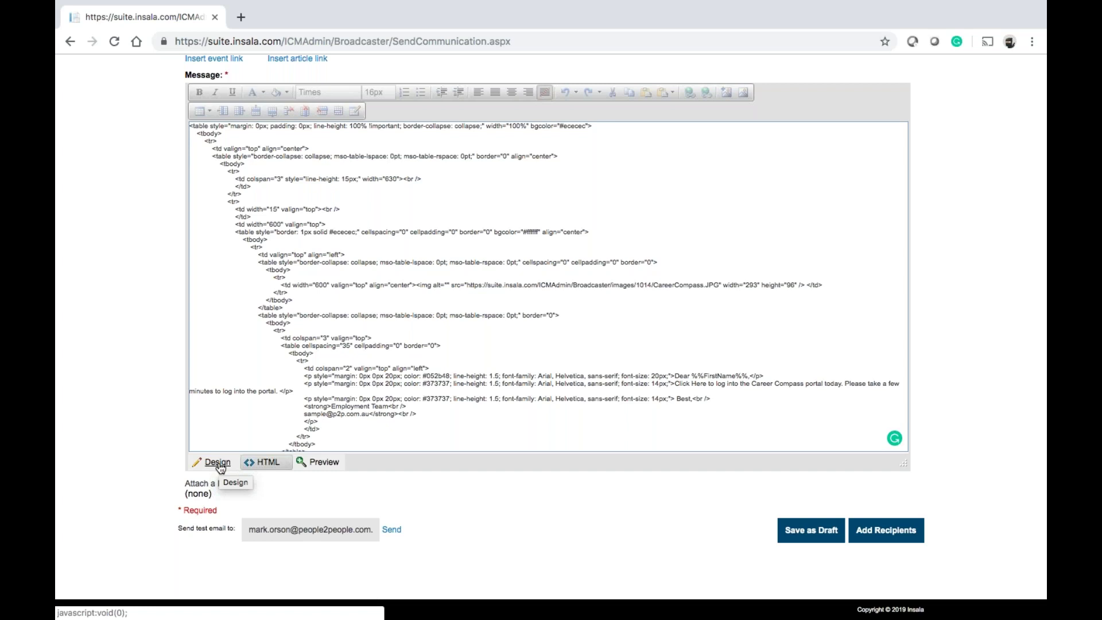
pyautogui.click(218, 462)
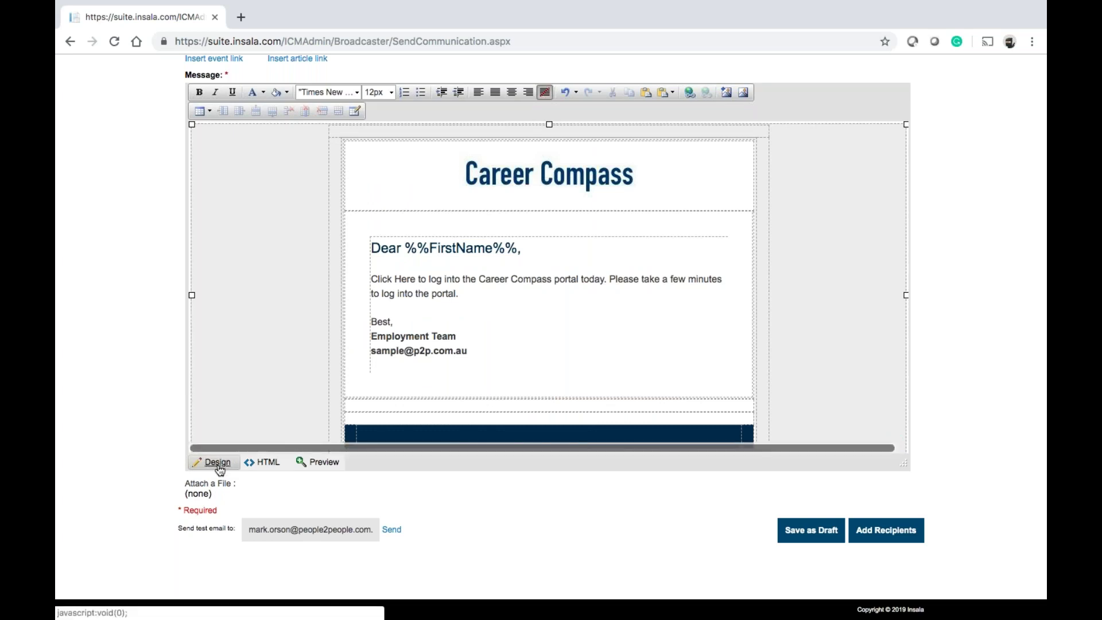
pyautogui.click(280, 464)
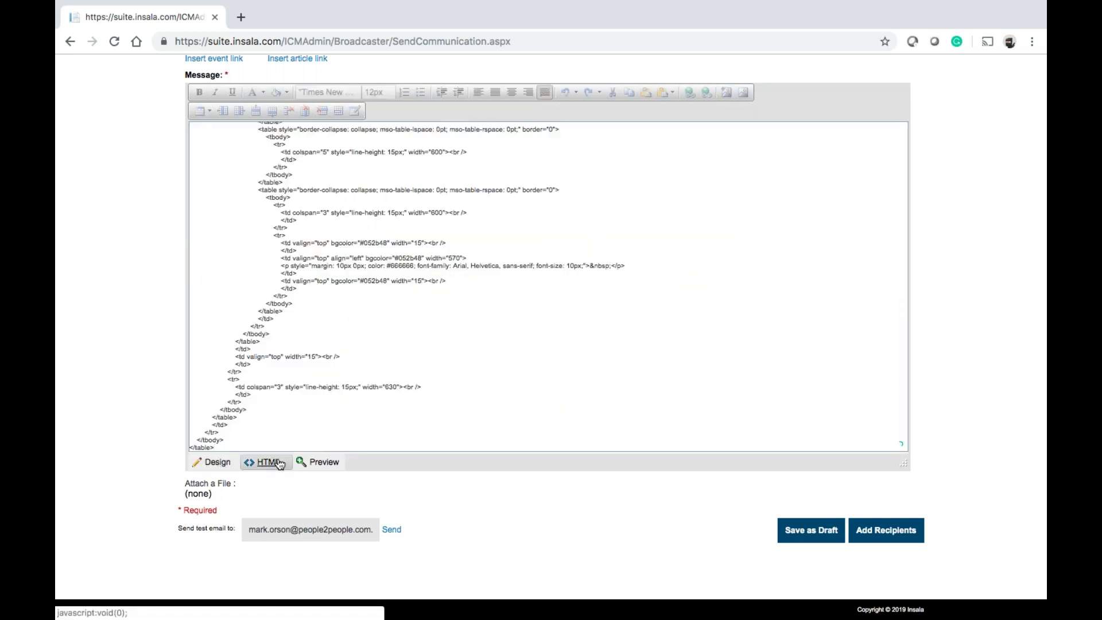
pyautogui.click(209, 464)
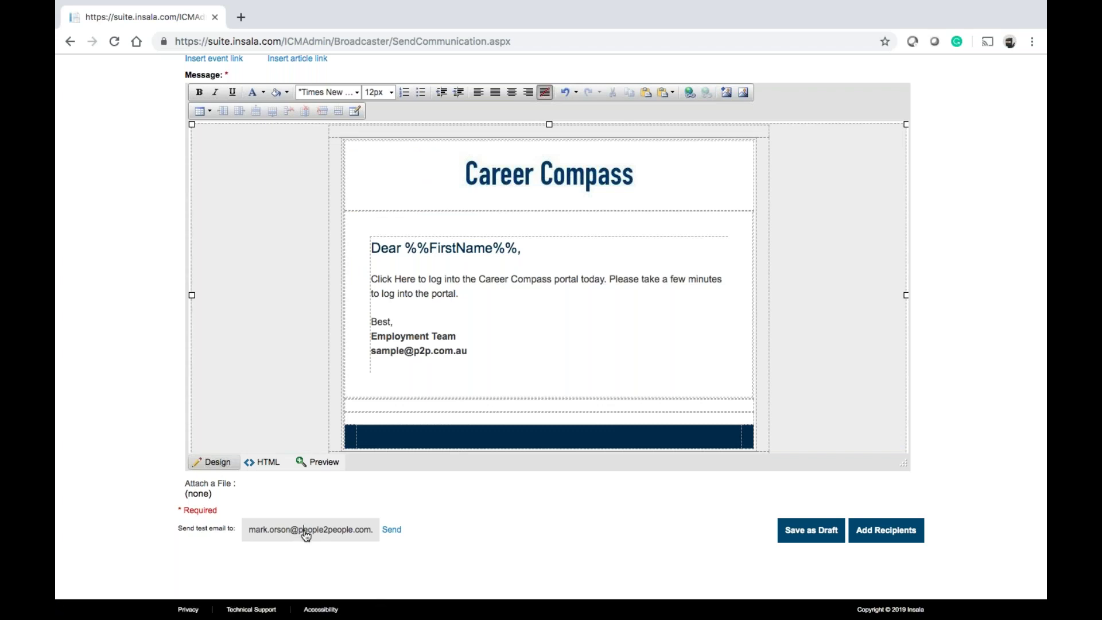
# Send a test copy of the email and dismiss the sent confirmation
pyautogui.click(398, 531)
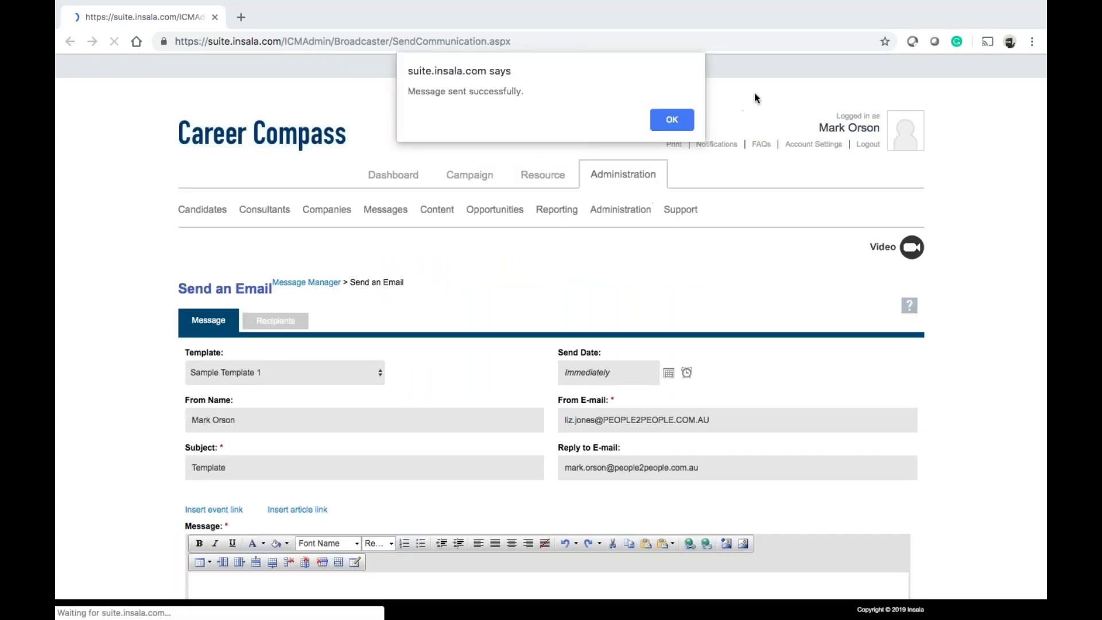
pyautogui.click(688, 118)
pyautogui.scroll(-2, 549, 345)
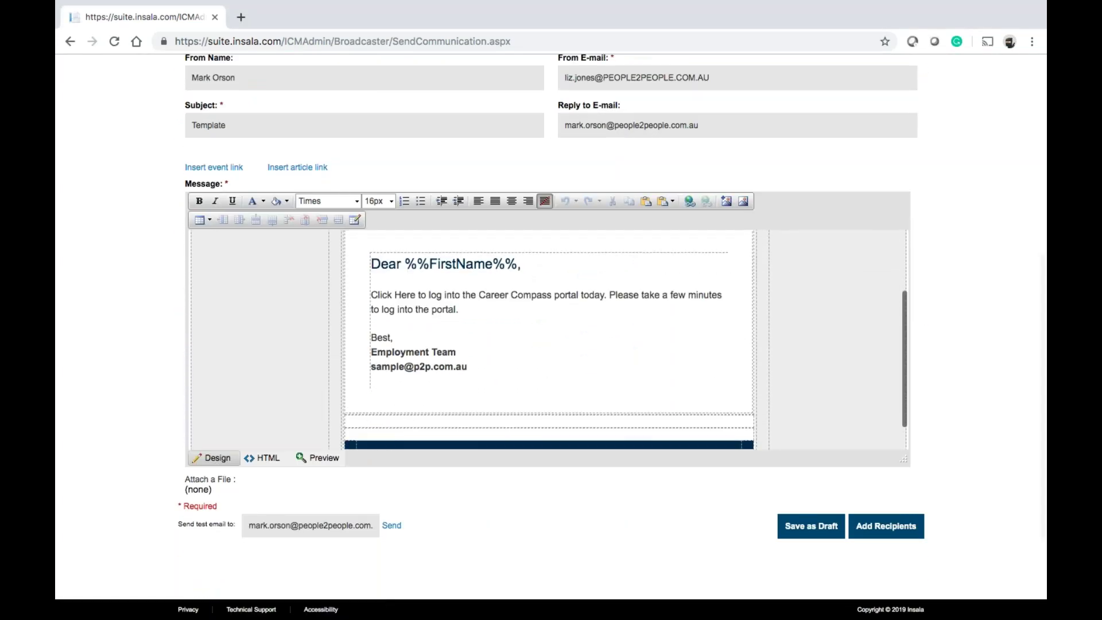
pyautogui.moveTo(520, 265); pyautogui.dragTo(407, 264)
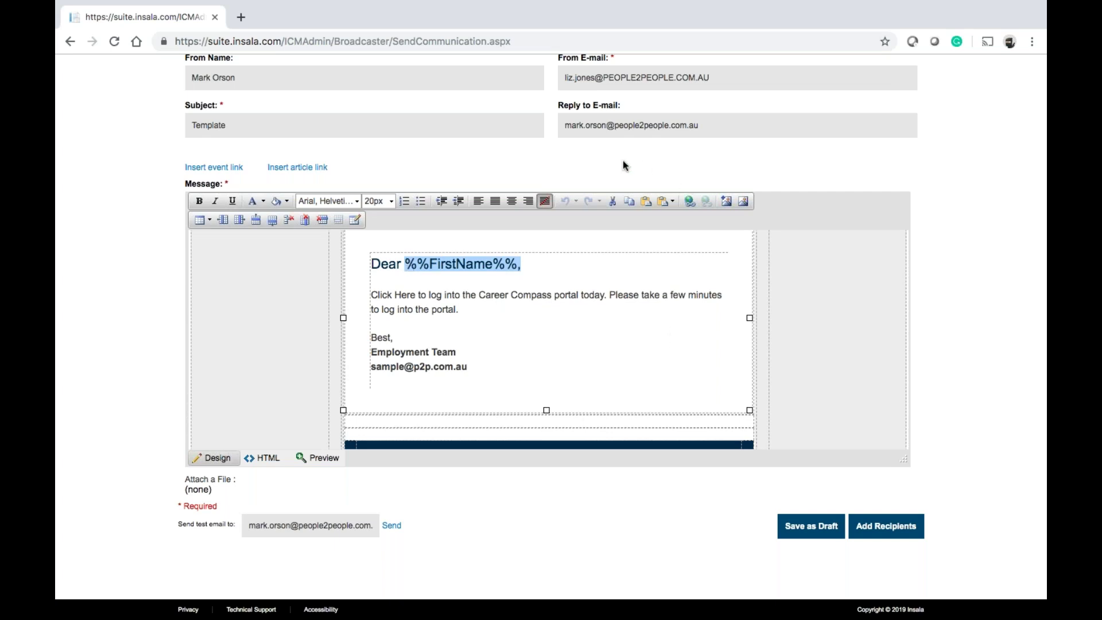
pyautogui.scroll(4, 625, 166)
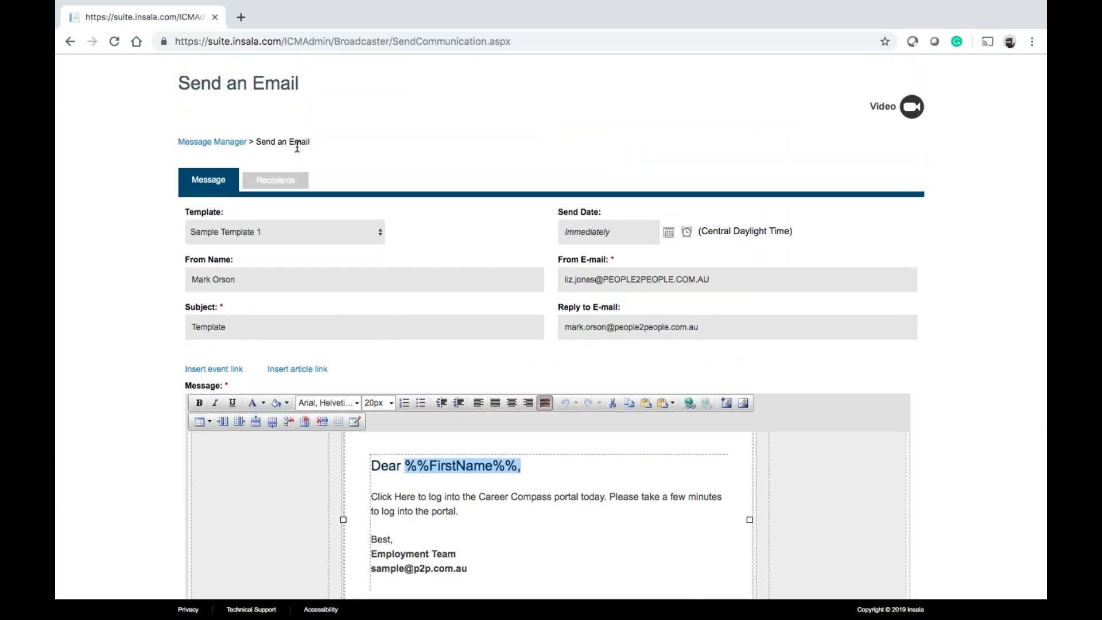
pyautogui.click(285, 181)
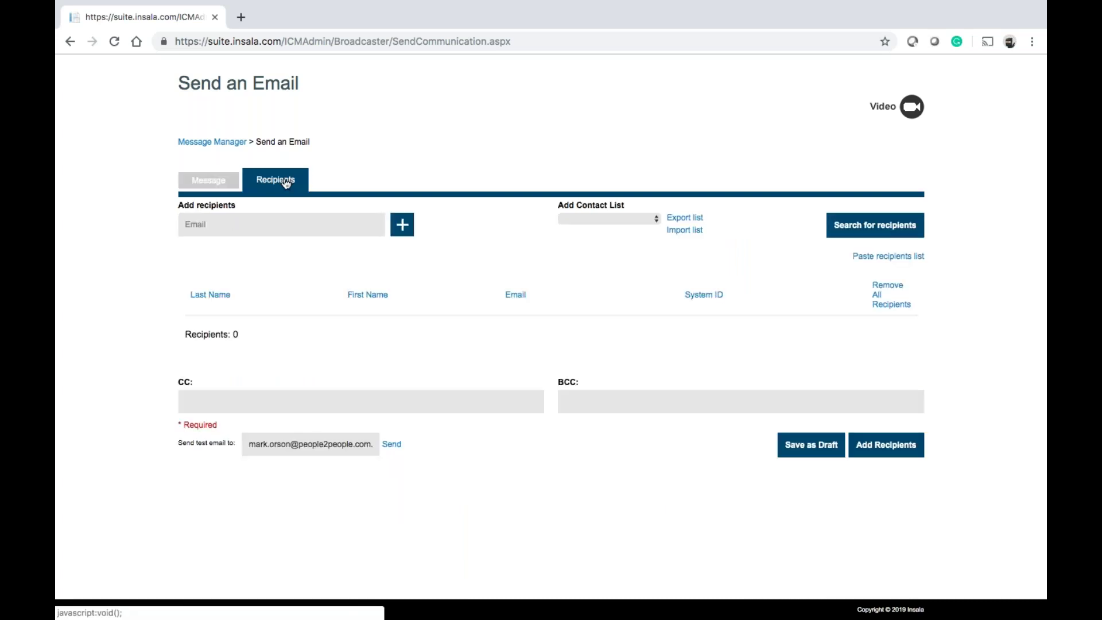
pyautogui.click(294, 223)
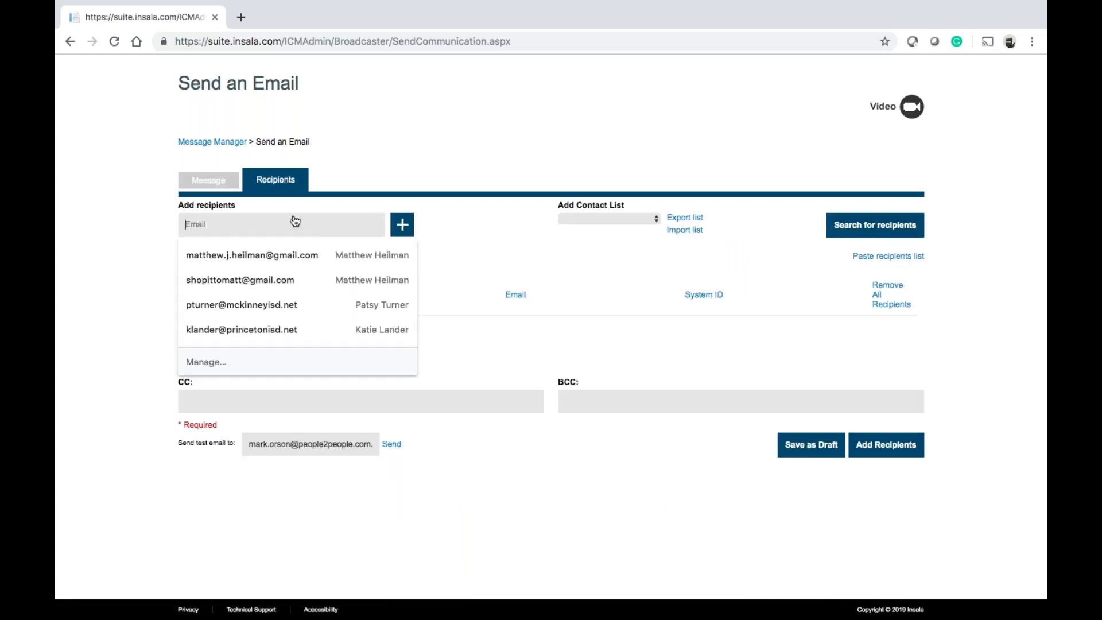
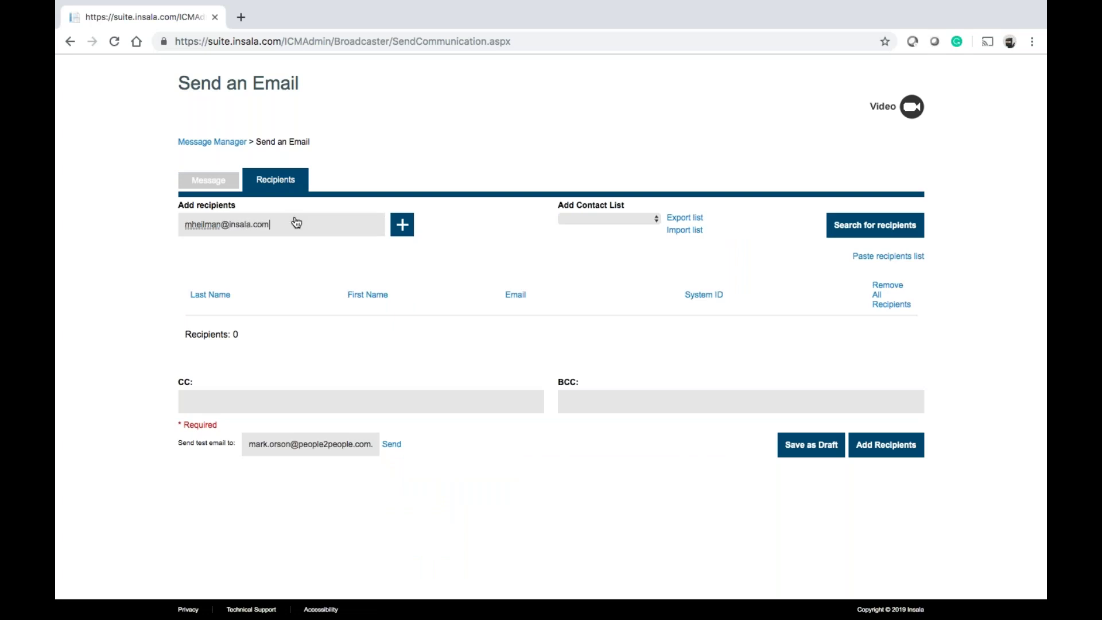
pyautogui.click(402, 225)
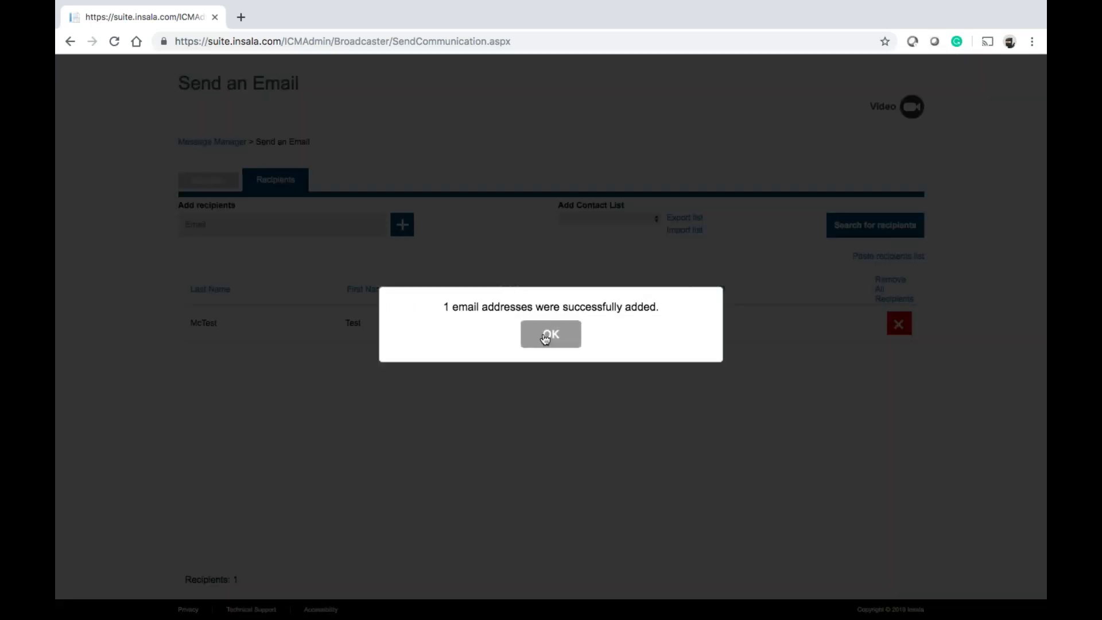
pyautogui.click(545, 336)
# Add a second recipient picked from the saved address suggestions
pyautogui.click(255, 223)
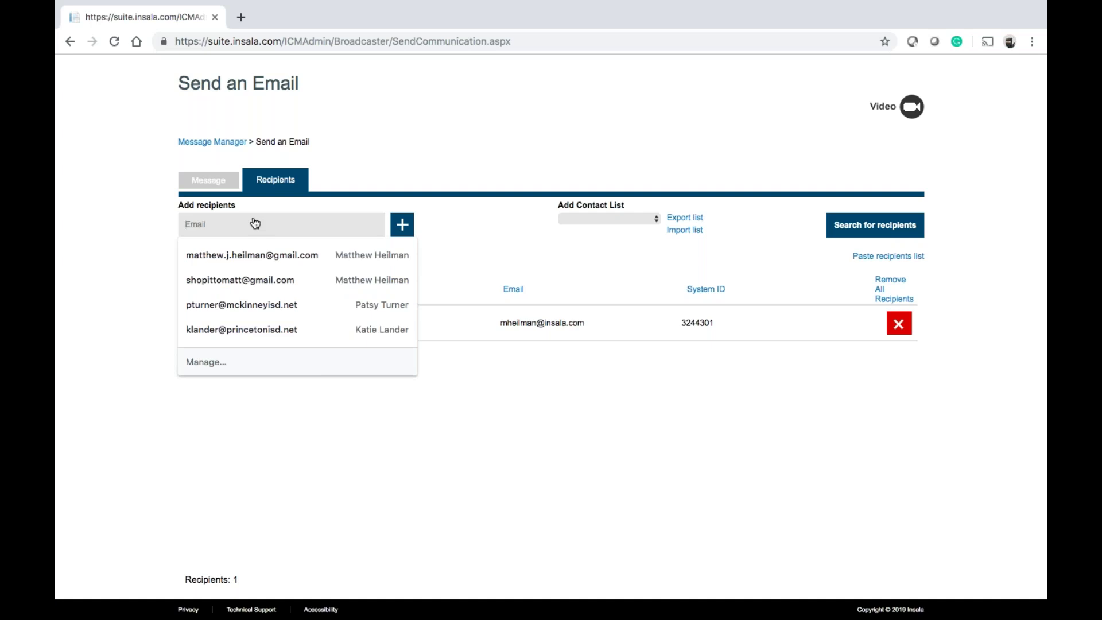
pyautogui.write('s')
pyautogui.click(253, 253)
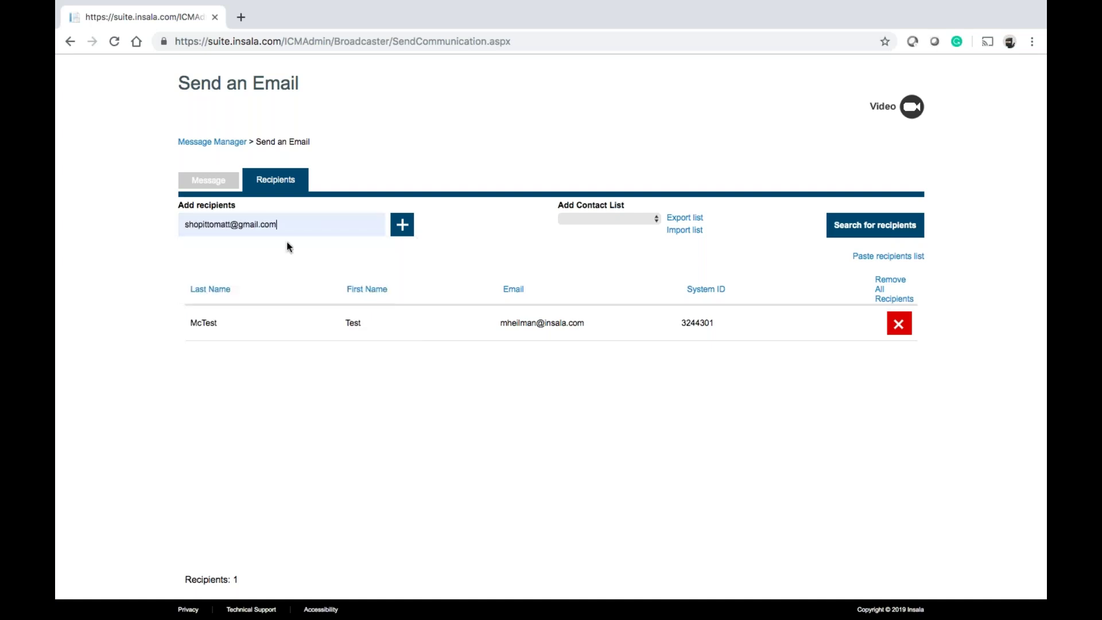
pyautogui.click(408, 228)
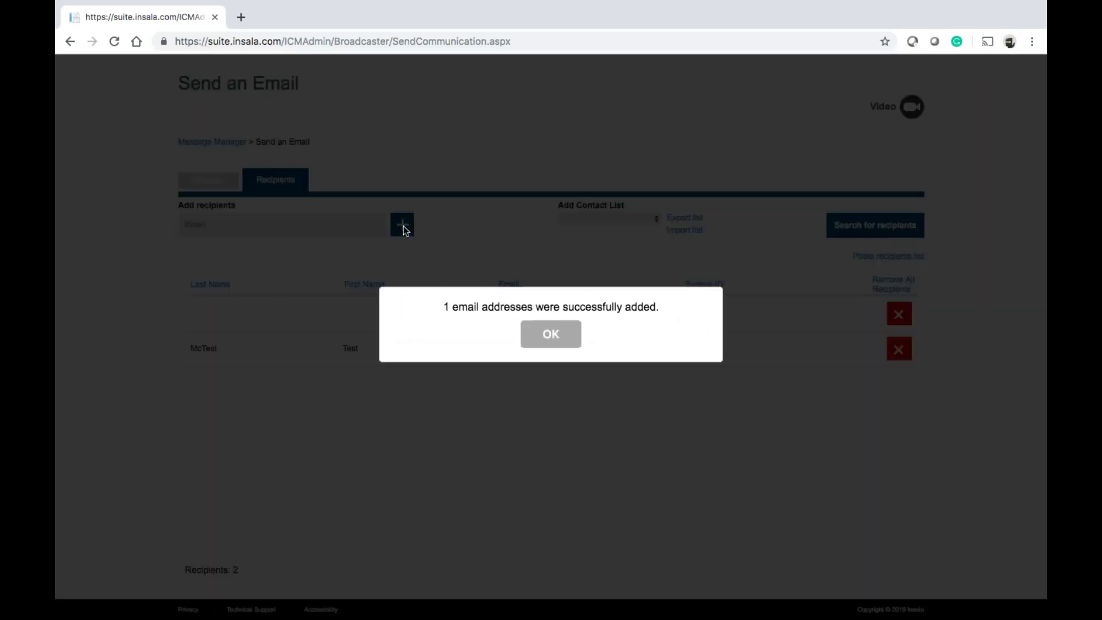
pyautogui.click(551, 333)
# Highlight the recipient's e-mail, system ID and name details, then return to the message form
pyautogui.moveTo(491, 349); pyautogui.dragTo(579, 346)
pyautogui.moveTo(677, 347); pyautogui.dragTo(714, 348)
pyautogui.moveTo(346, 351); pyautogui.dragTo(362, 342)
pyautogui.moveTo(192, 349); pyautogui.dragTo(218, 350)
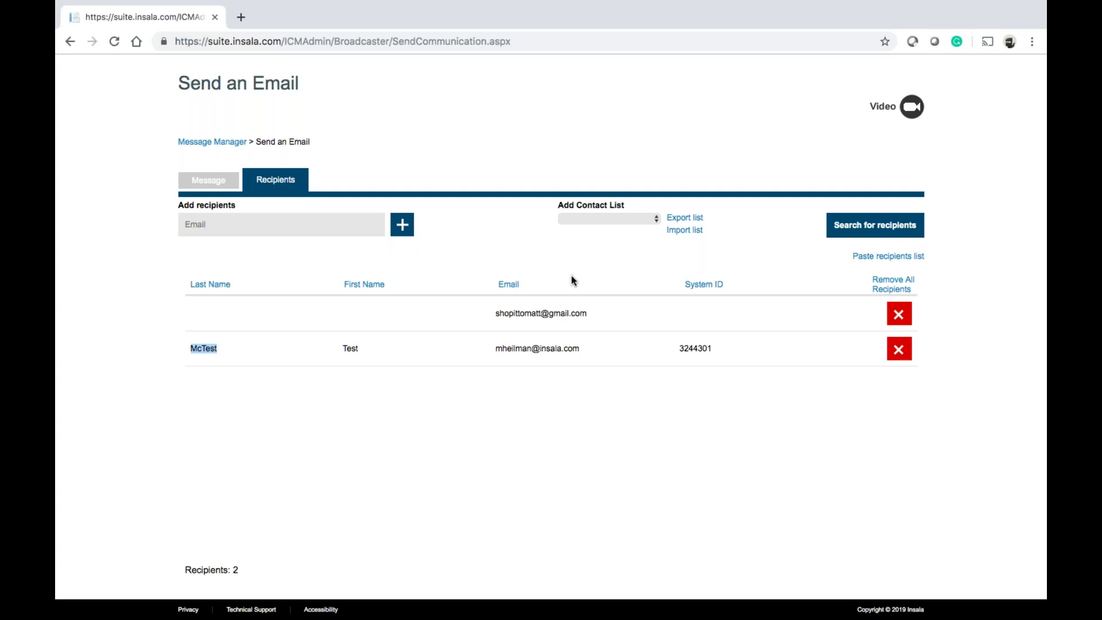
pyautogui.click(208, 180)
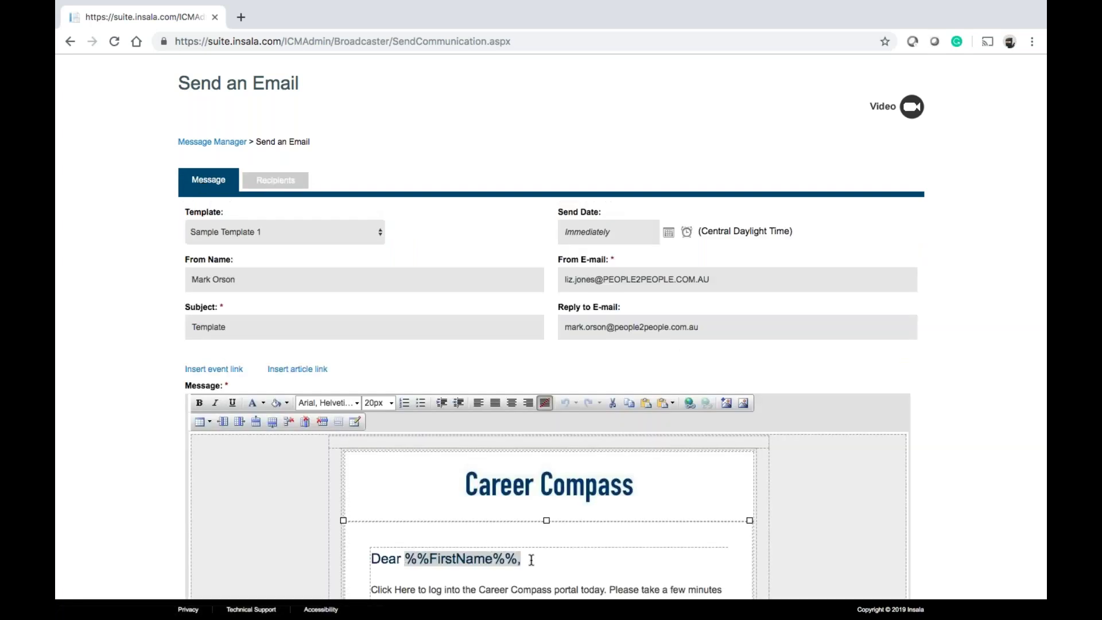
pyautogui.click(278, 181)
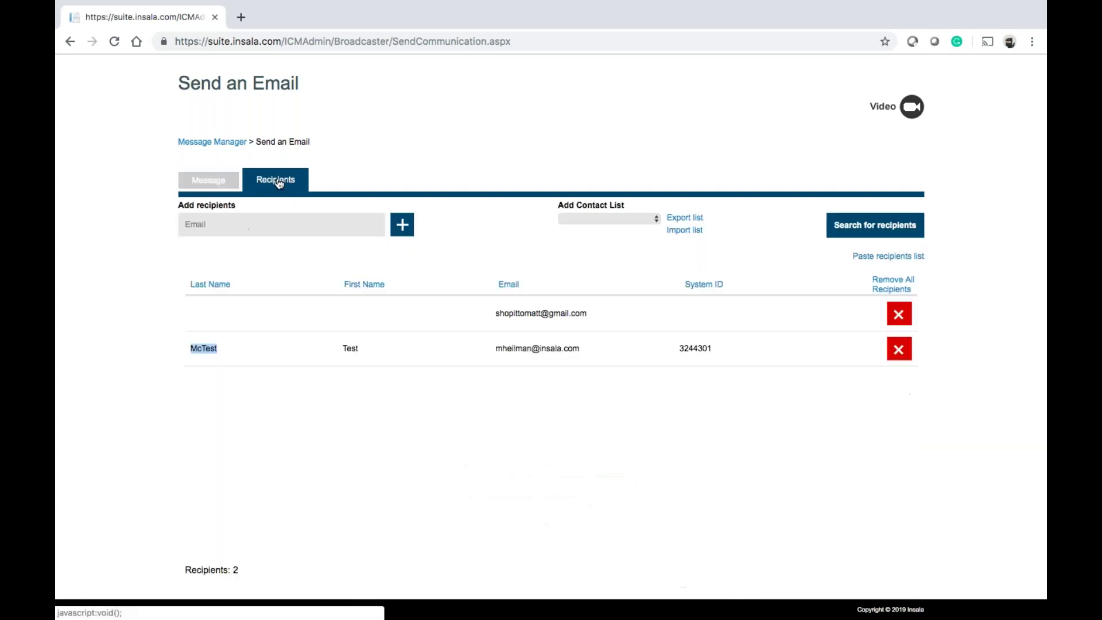
pyautogui.moveTo(494, 347); pyautogui.dragTo(578, 345)
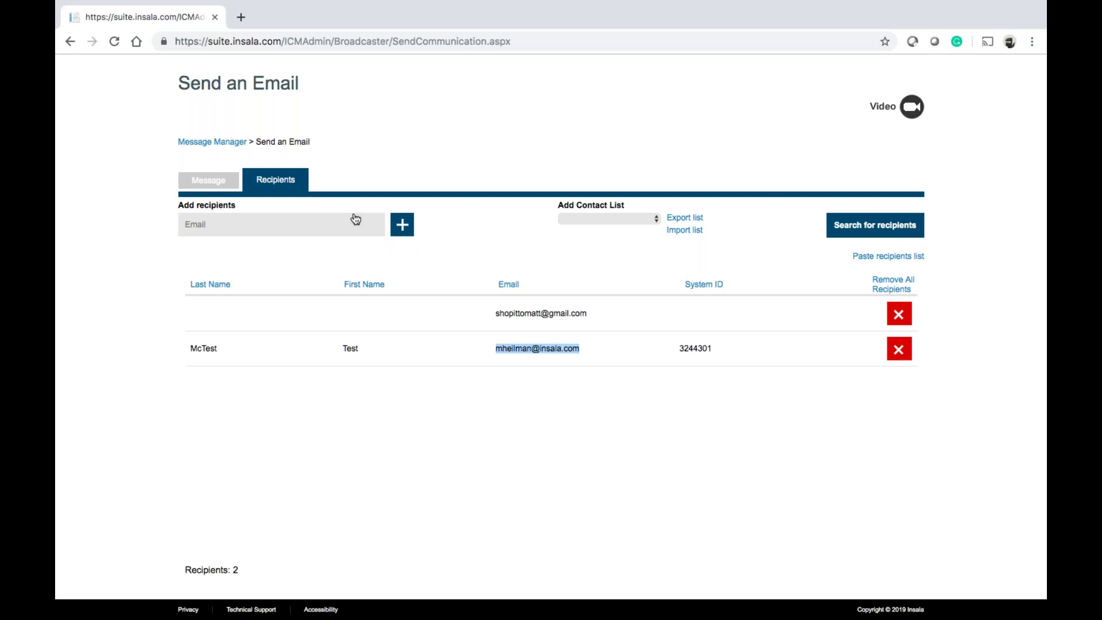
pyautogui.click(607, 219)
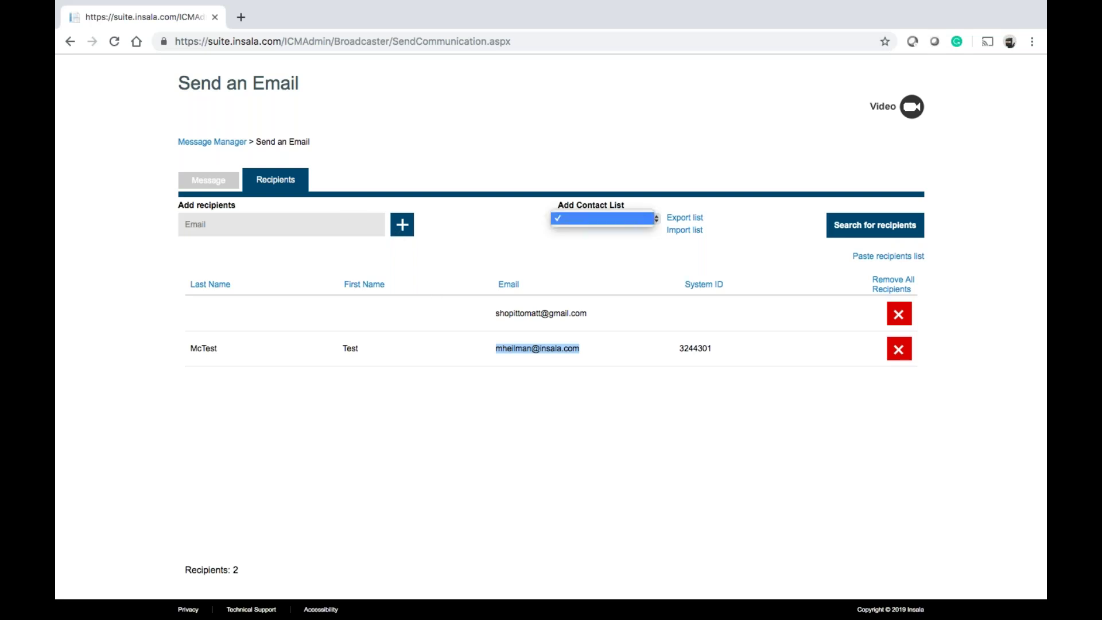
pyautogui.click(606, 240)
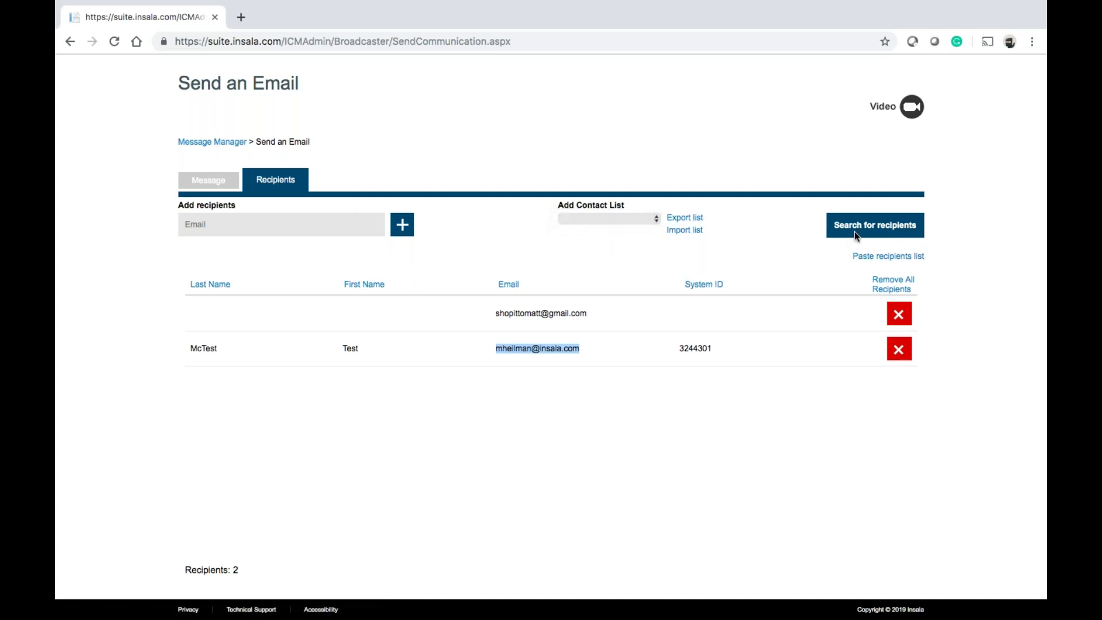
pyautogui.click(867, 257)
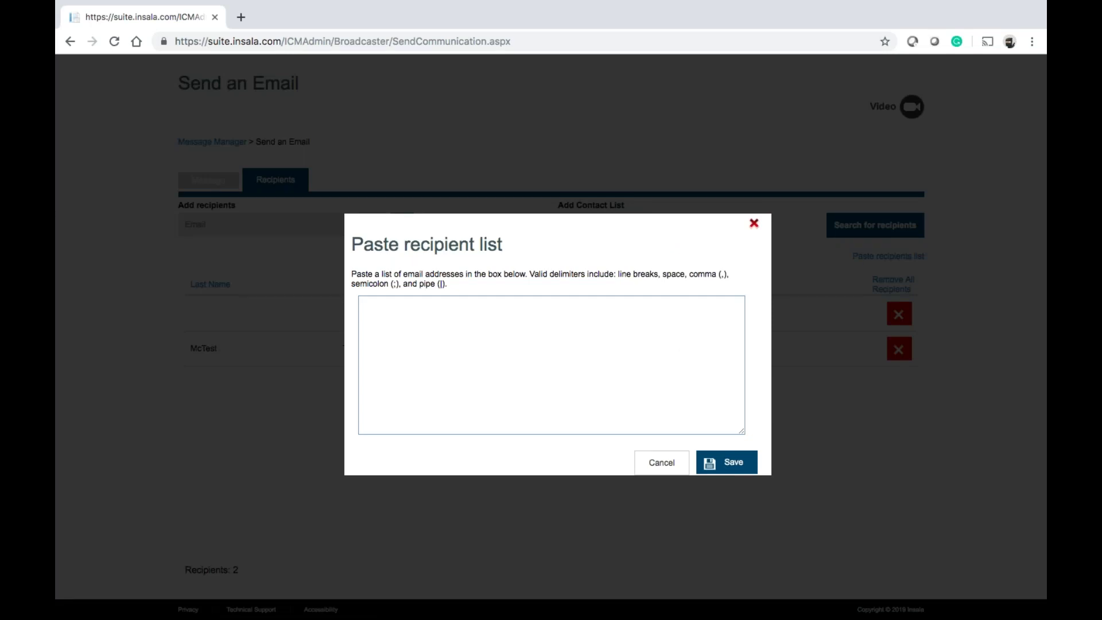
pyautogui.click(753, 223)
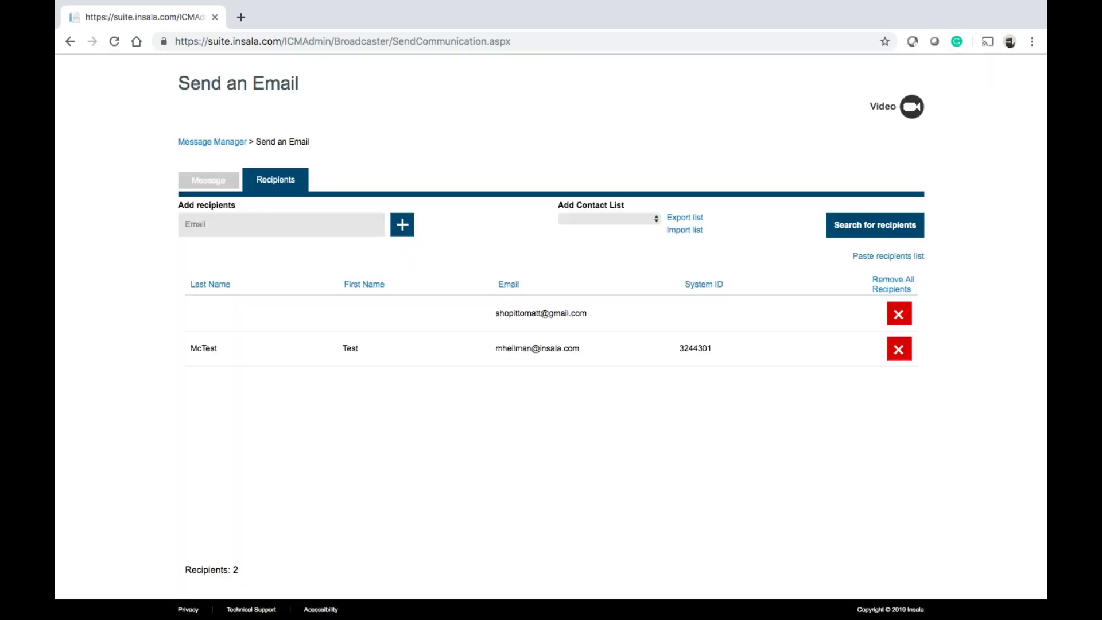
# Remove the first recipient and send the Template email to the remaining one
pyautogui.click(898, 315)
pyautogui.scroll(-5, 892, 411)
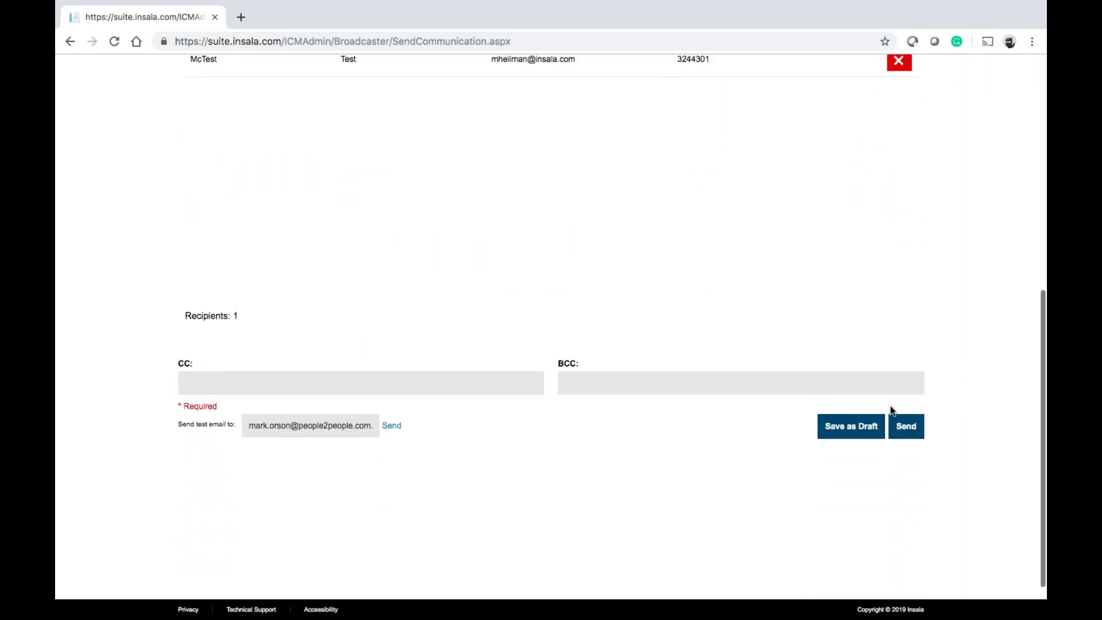
pyautogui.click(905, 428)
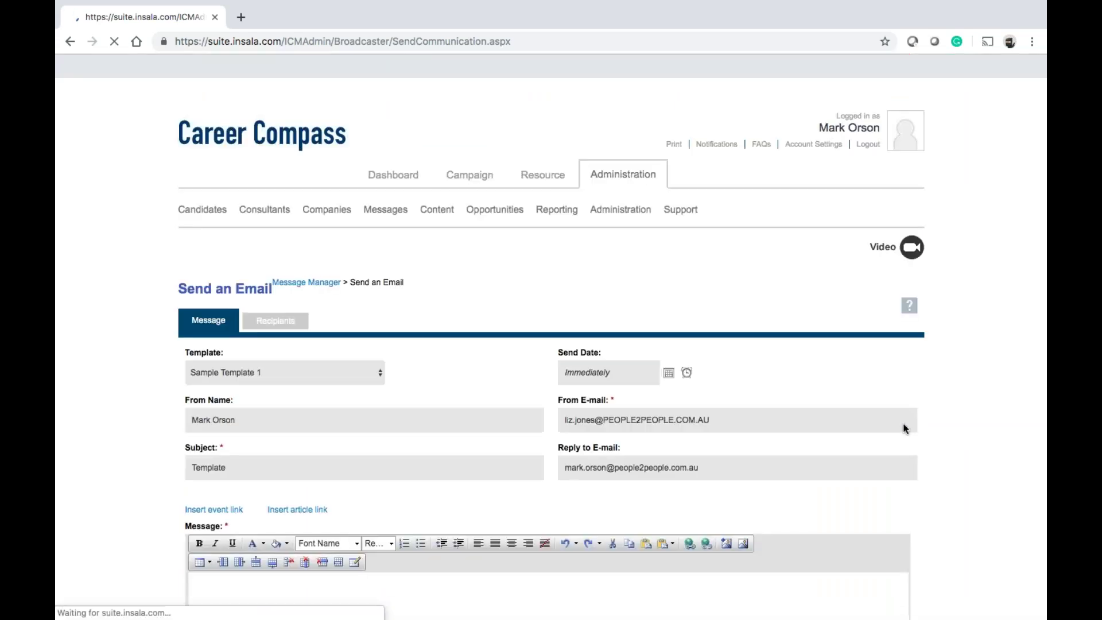
pyautogui.click(670, 123)
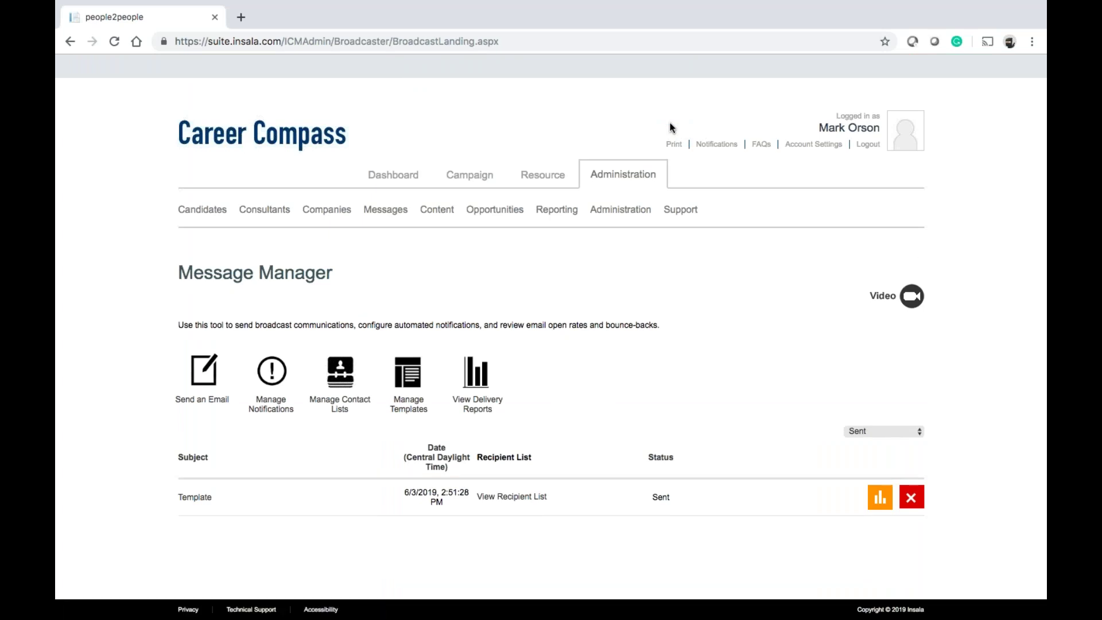
# Reload Message Manager so the Template email is listed as Sent
pyautogui.scroll(-2, 383, 565)
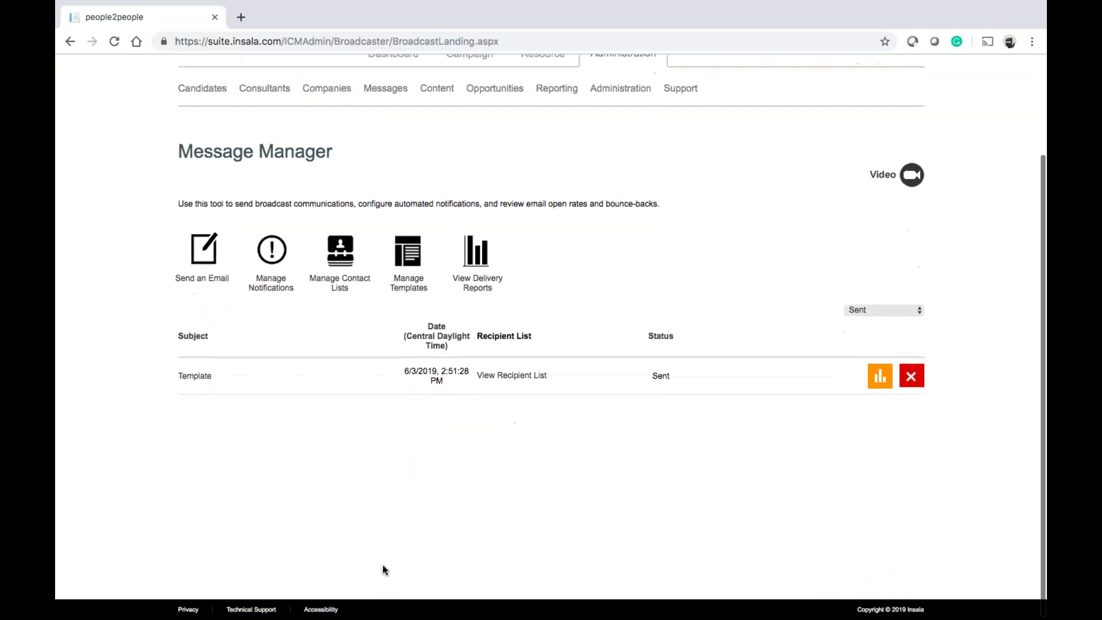
pyautogui.click(111, 43)
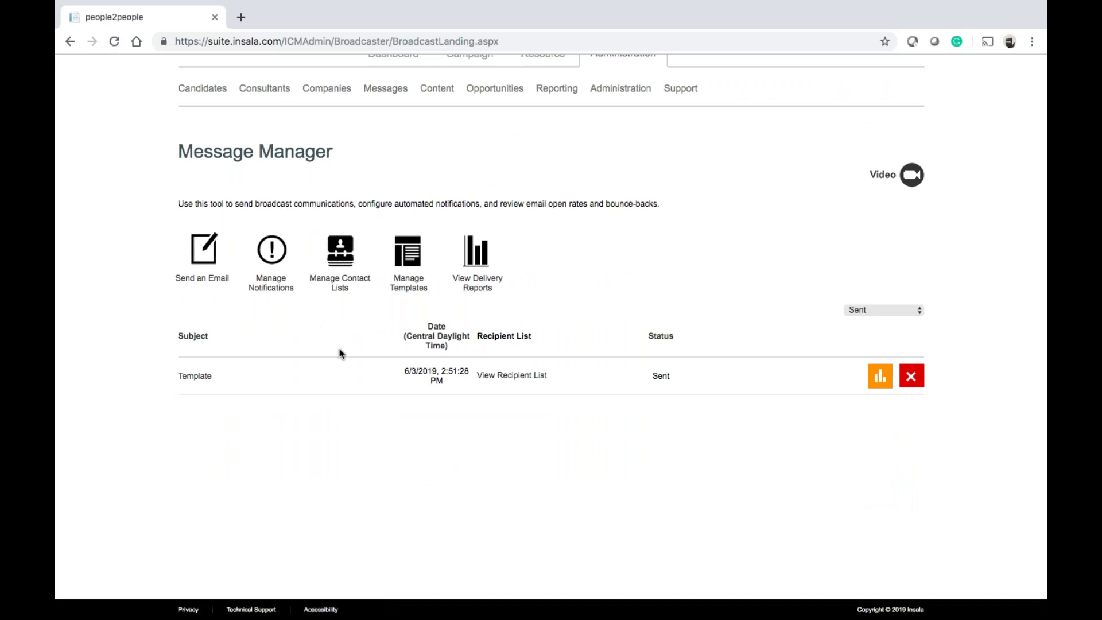
pyautogui.scroll(1, 352, 426)
pyautogui.scroll(1, 352, 427)
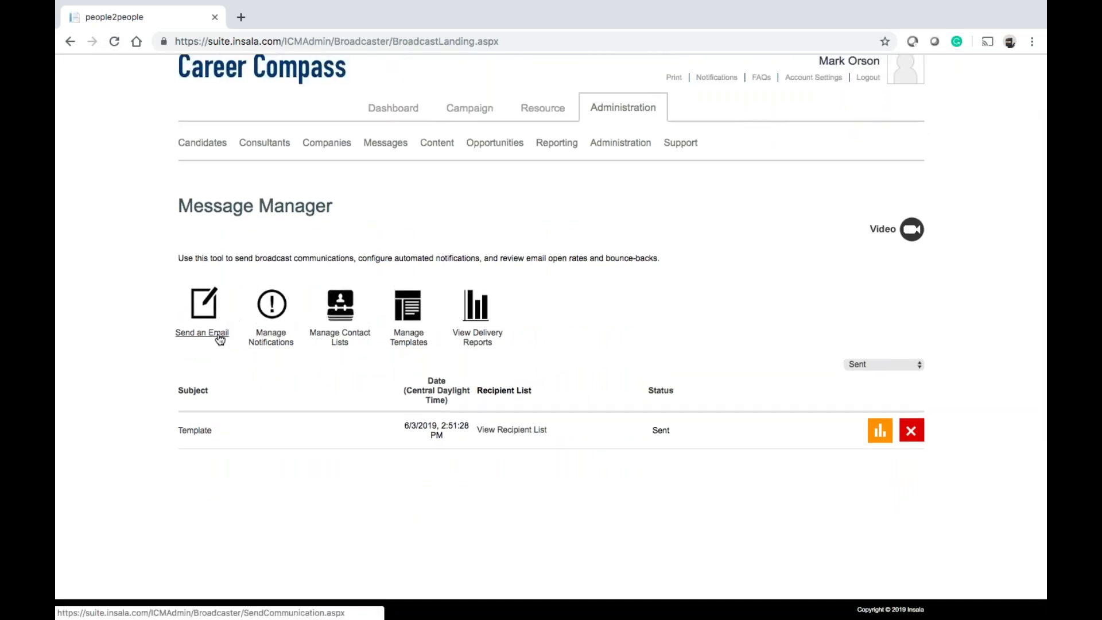
# From Manage Notifications, create a new notification based on Sample Template 1
pyautogui.click(260, 344)
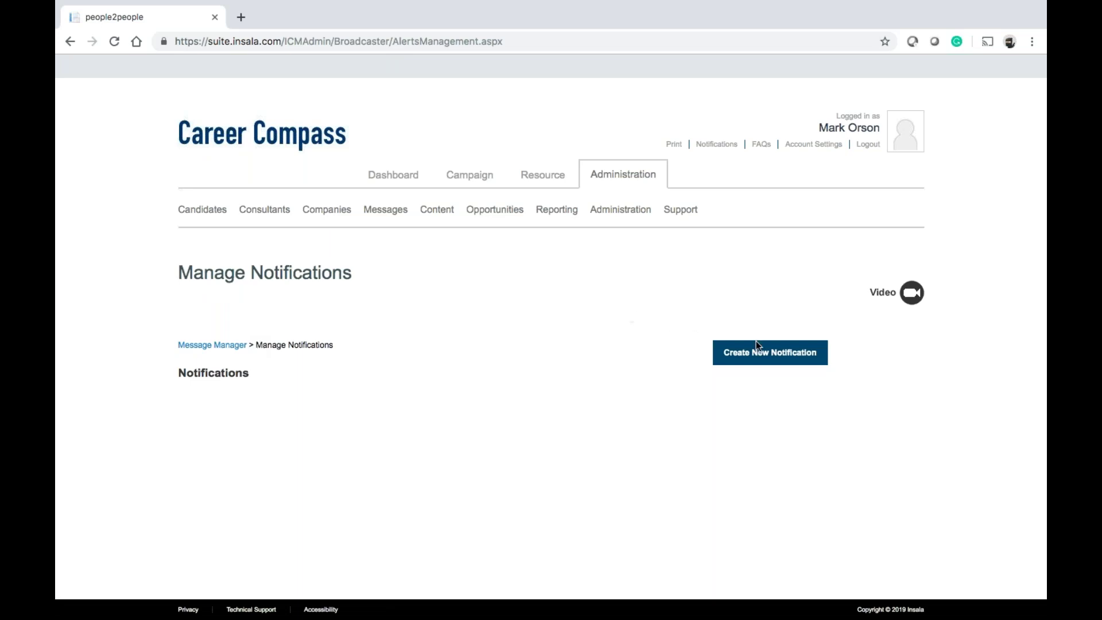
pyautogui.click(767, 353)
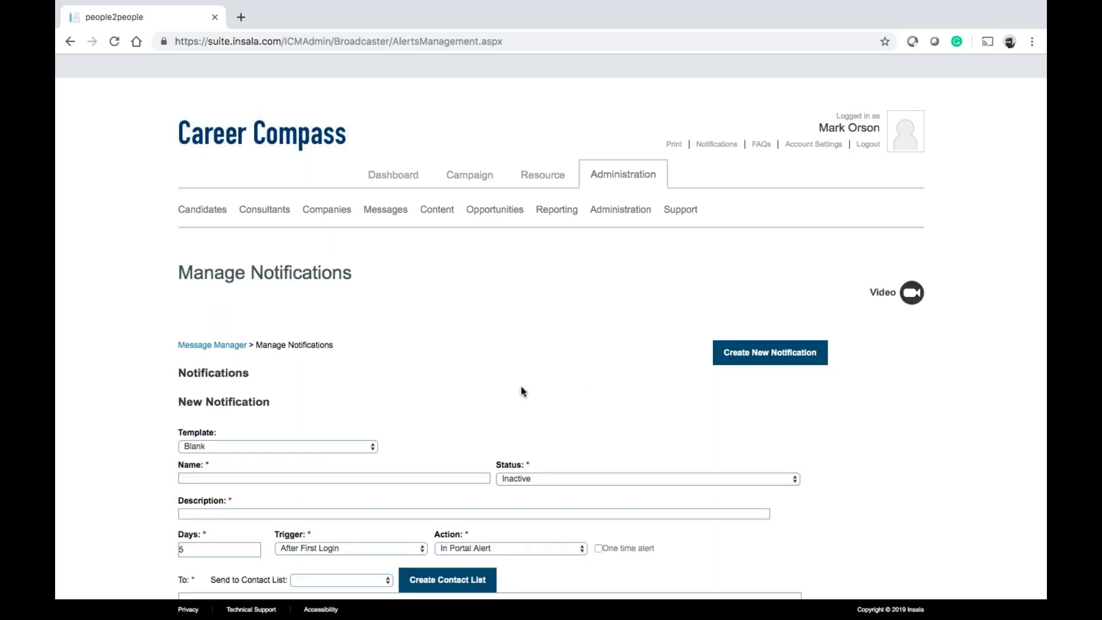
pyautogui.scroll(-6, 522, 389)
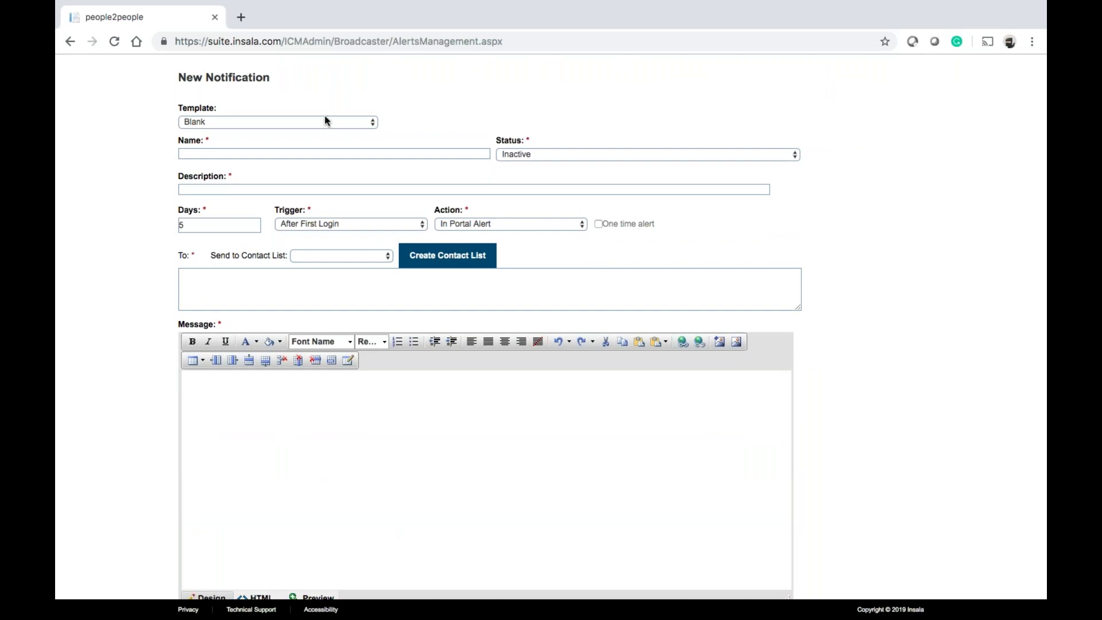
pyautogui.click(307, 123)
pyautogui.click(296, 102)
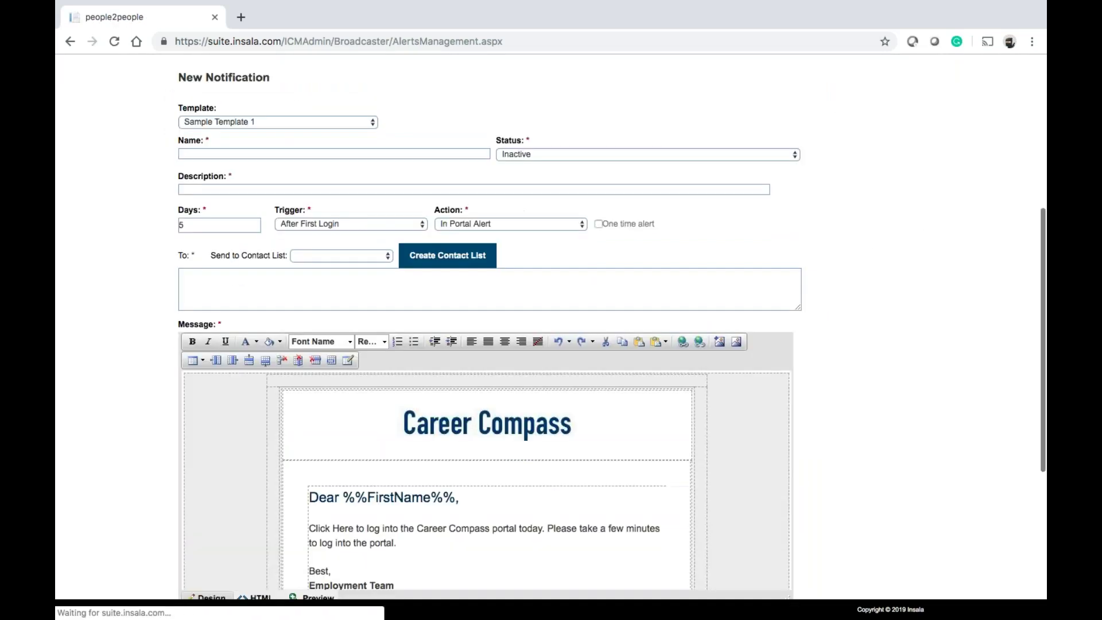
# Name it 'test', keep status Inactive, describe it 'This is for testing', and set Days to 0
pyautogui.click(274, 154)
pyautogui.write('test')
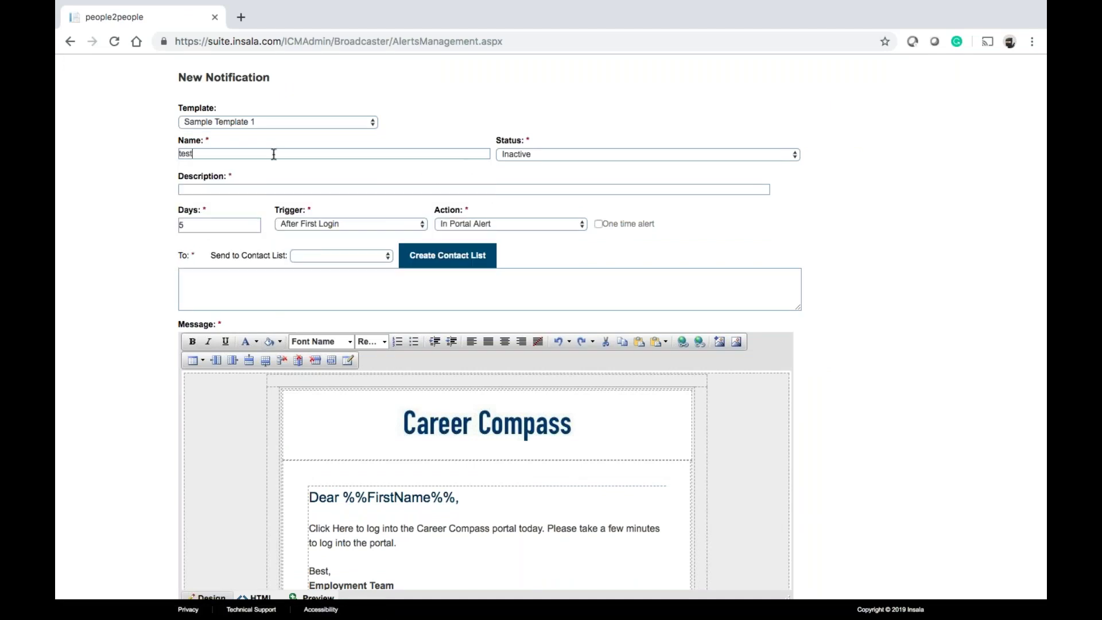
pyautogui.click(549, 153)
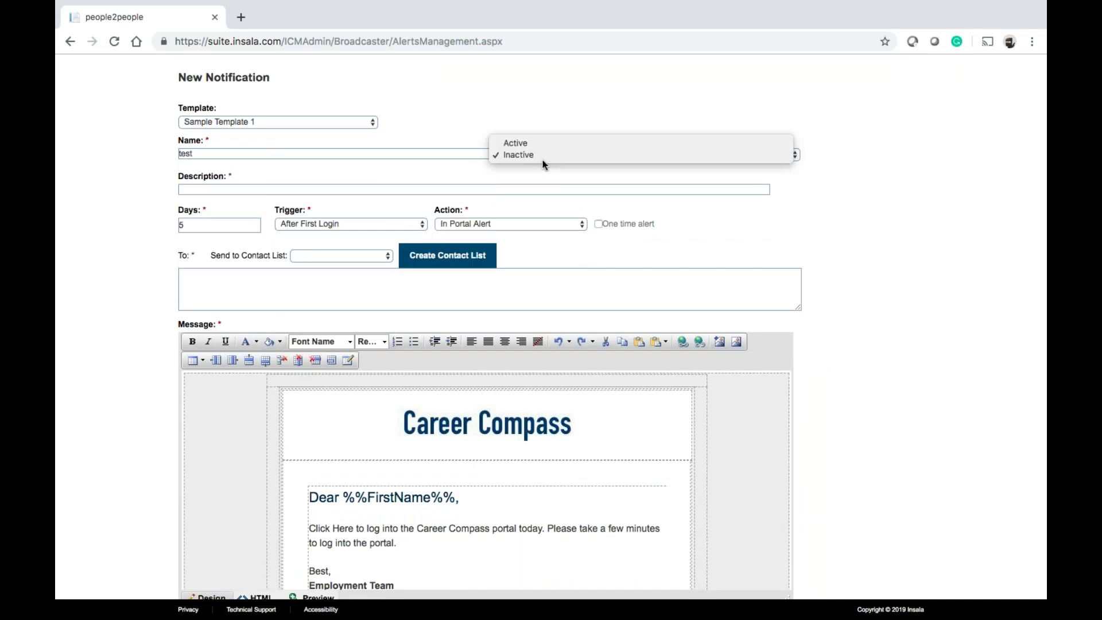
pyautogui.click(544, 177)
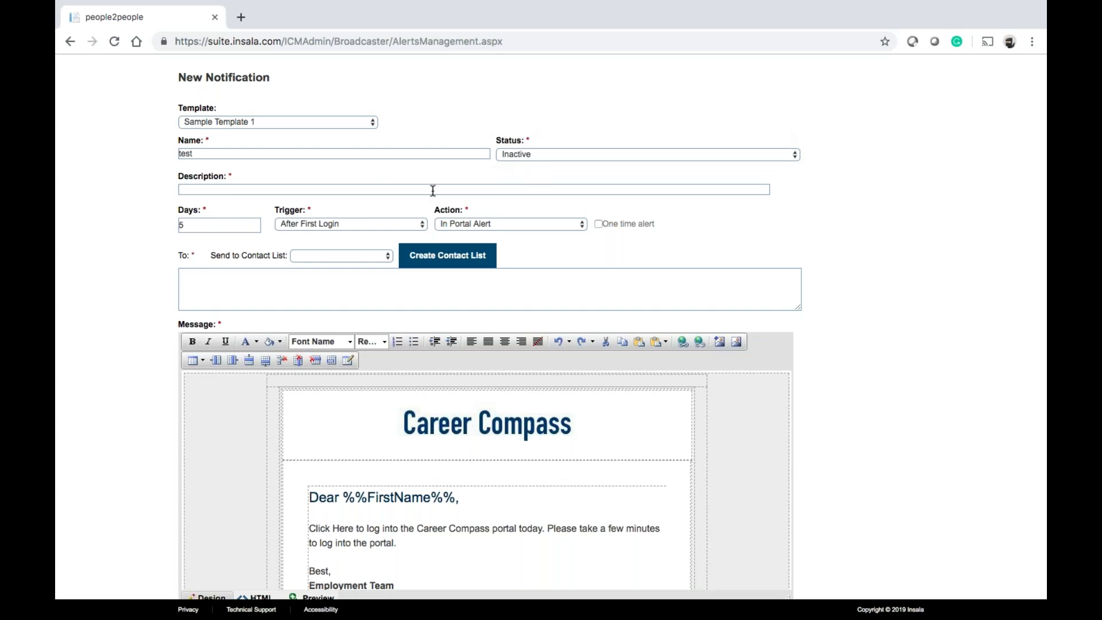
pyautogui.write('This is for tew')
pyautogui.press('BackSpace')
pyautogui.write('sting')
pyautogui.doubleClick(229, 224)
pyautogui.write('0')
pyautogui.click(353, 224)
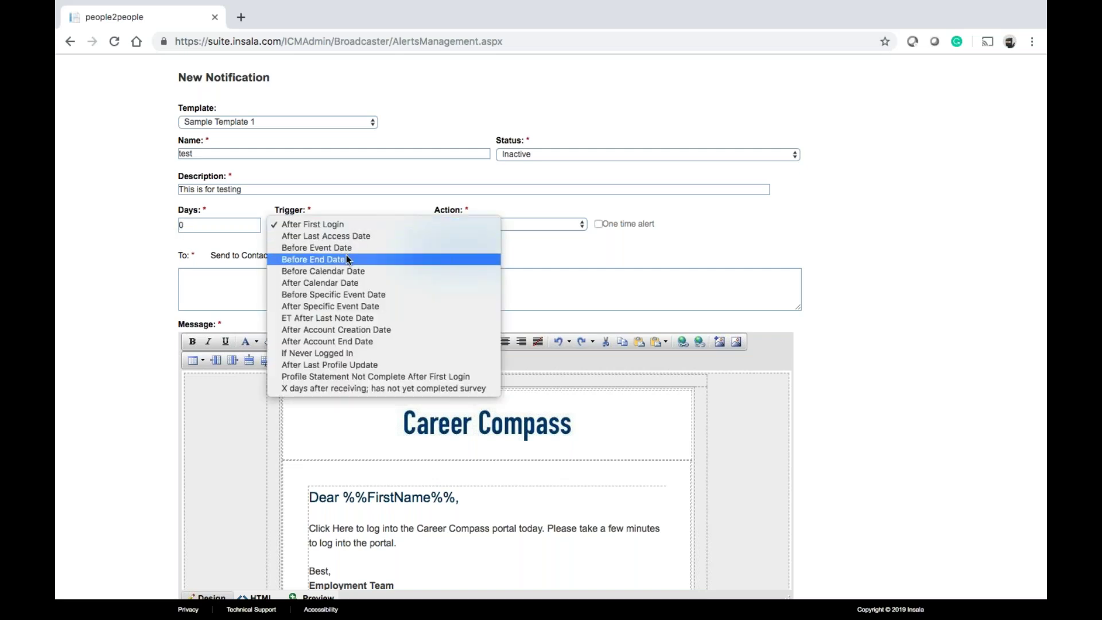
# Set the trigger to After Account Creation Date, leaving the Contact List empty
pyautogui.click(341, 330)
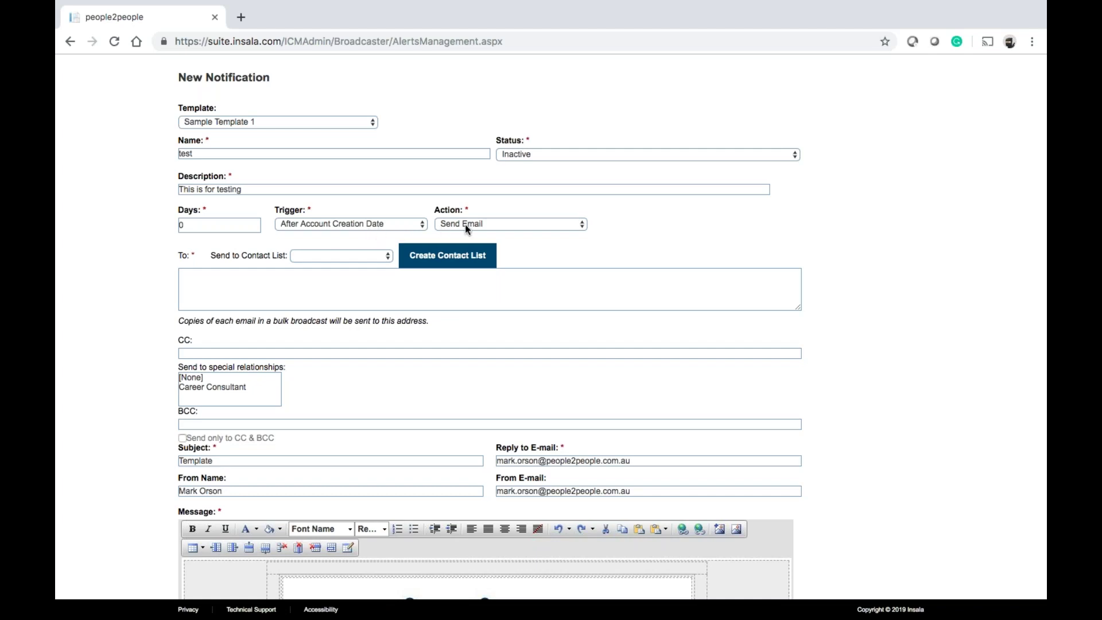
pyautogui.click(333, 255)
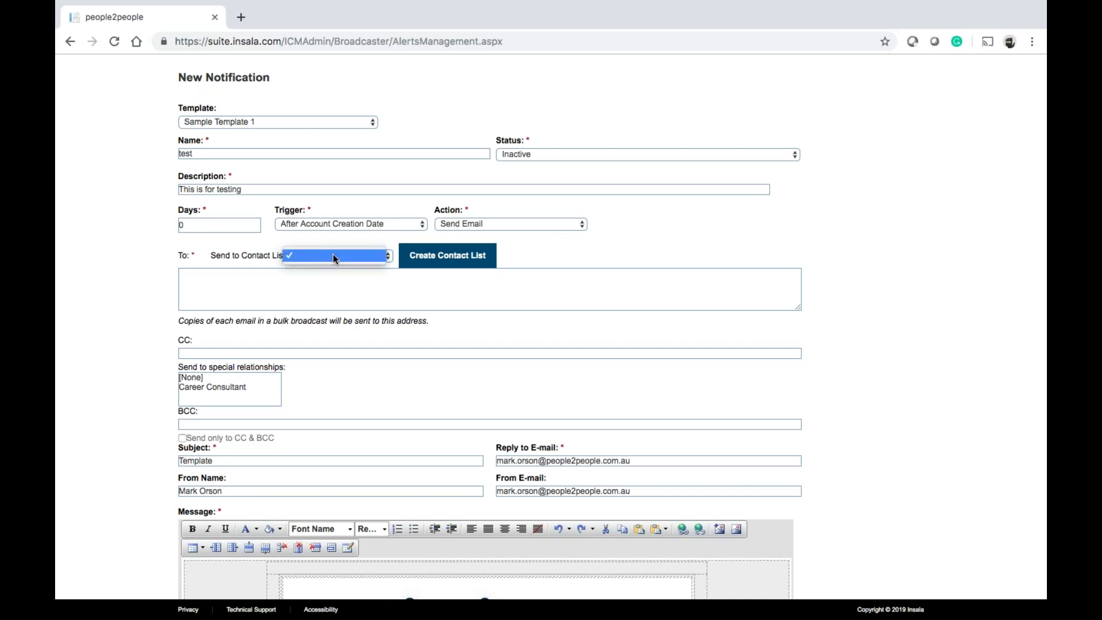
pyautogui.click(332, 254)
pyautogui.click(322, 279)
# Review the notification form, keeping the trigger at After Account Creation Date
pyautogui.scroll(-10, 493, 327)
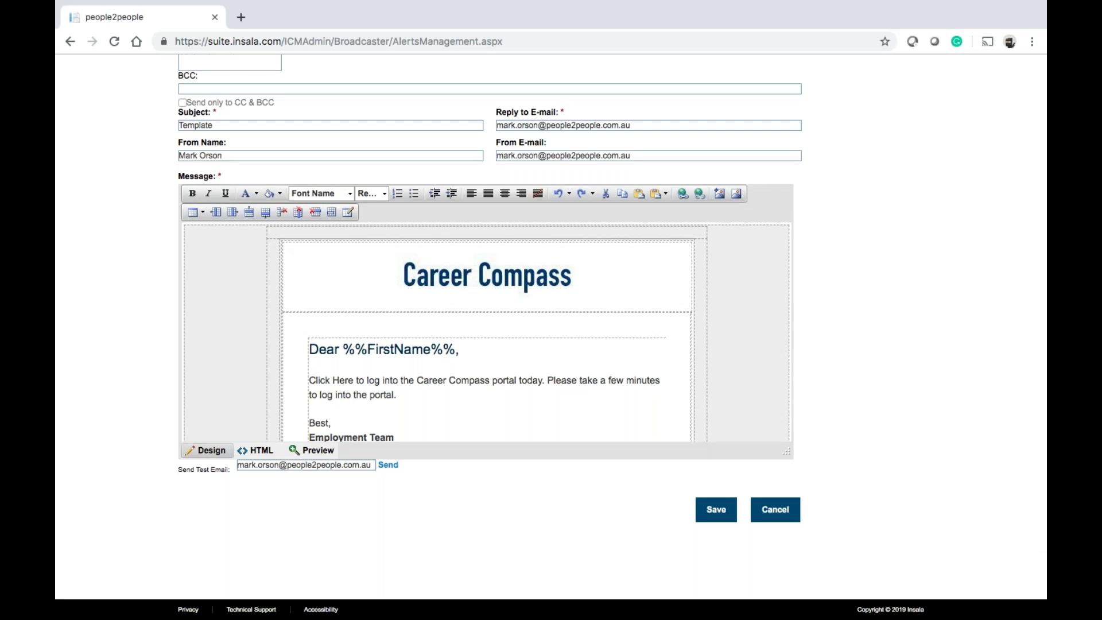
pyautogui.scroll(8, 494, 327)
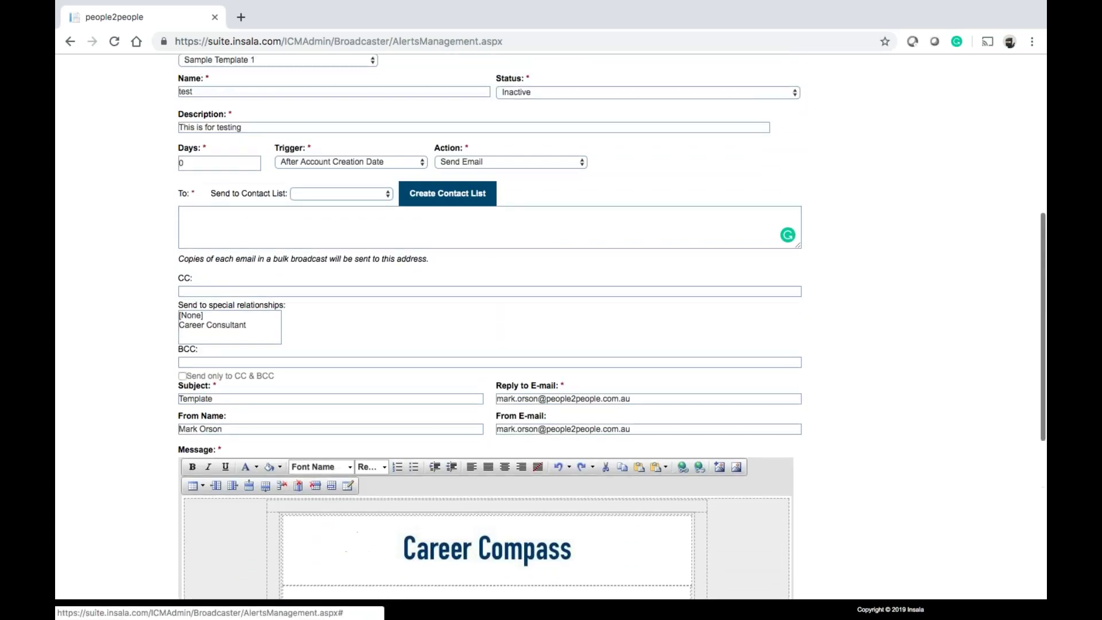
pyautogui.scroll(3, 493, 327)
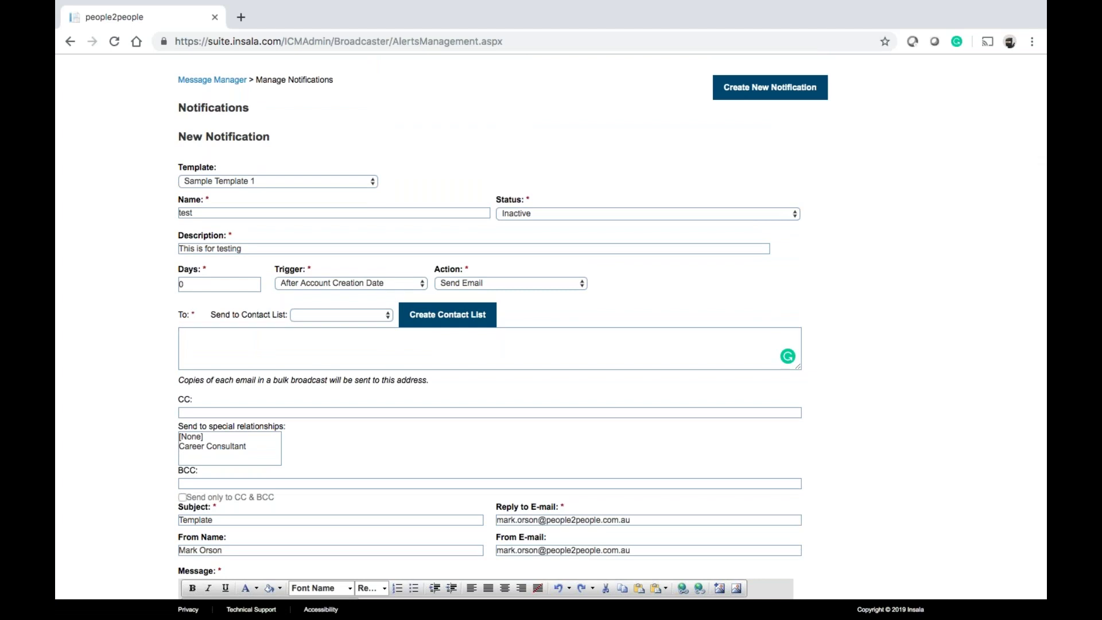
pyautogui.scroll(5, 551, 327)
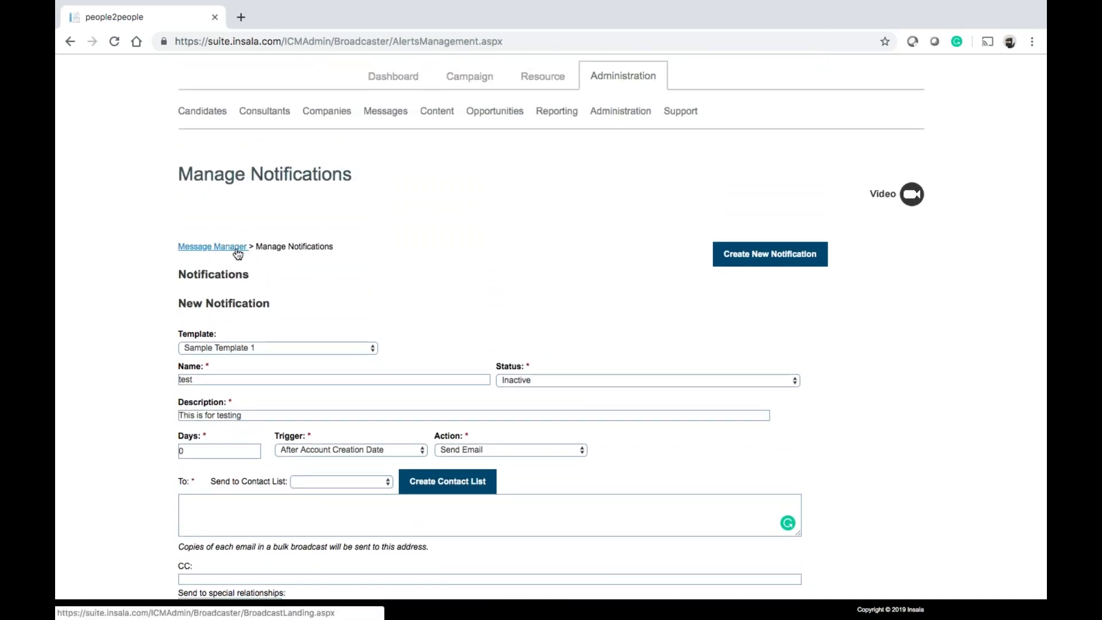
pyautogui.click(412, 449)
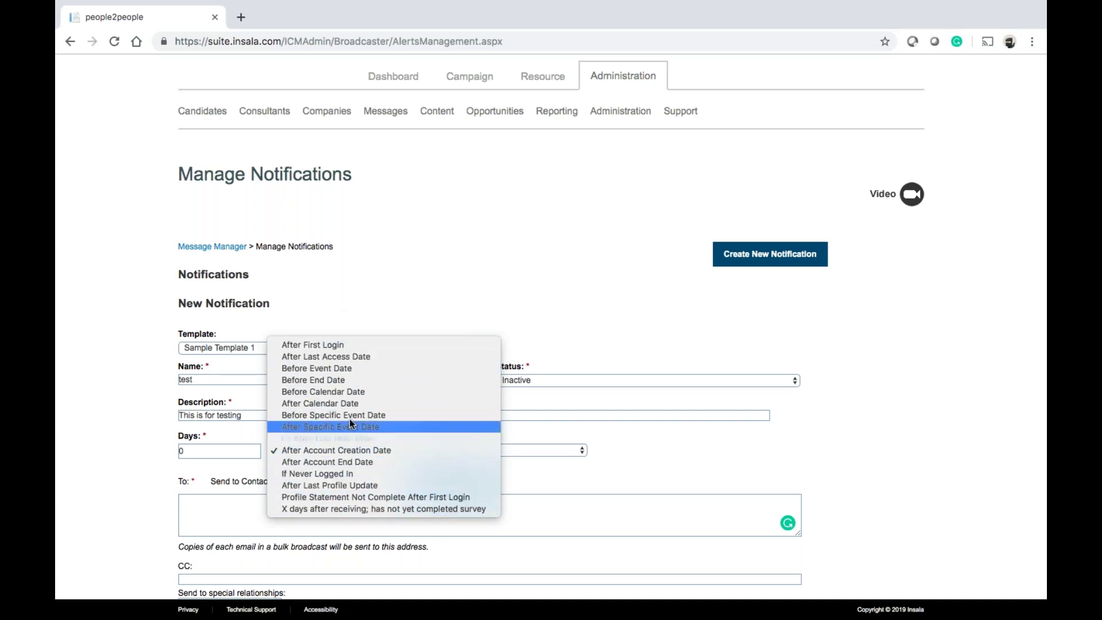
pyautogui.click(459, 281)
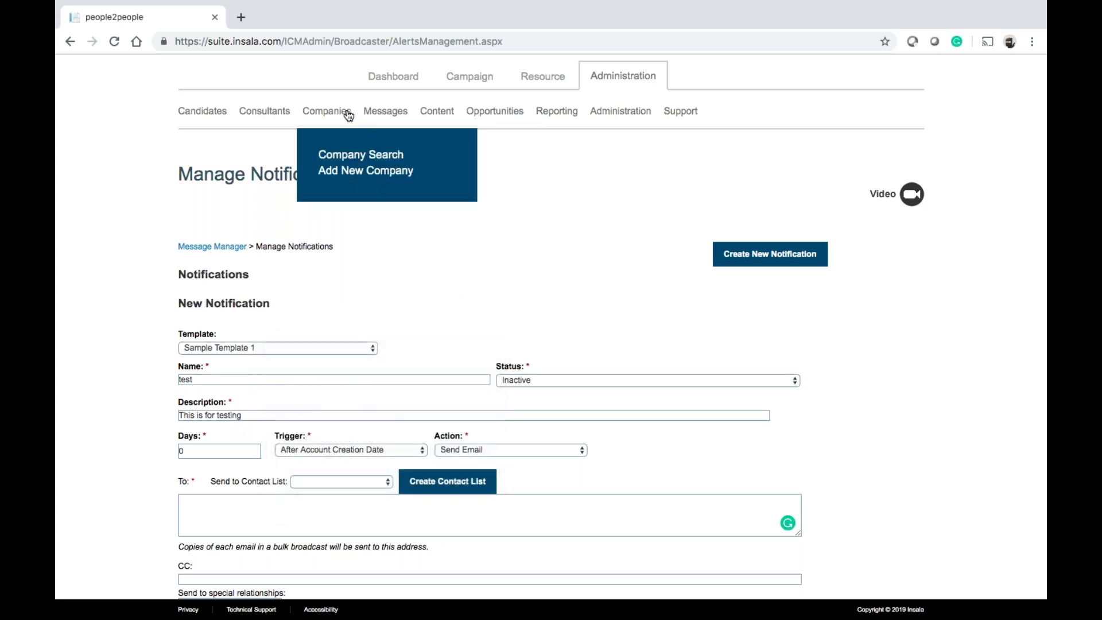
# Create a new contact list under Manage Contact Lists and name it 'Active - Test'
pyautogui.moveTo(391, 118)
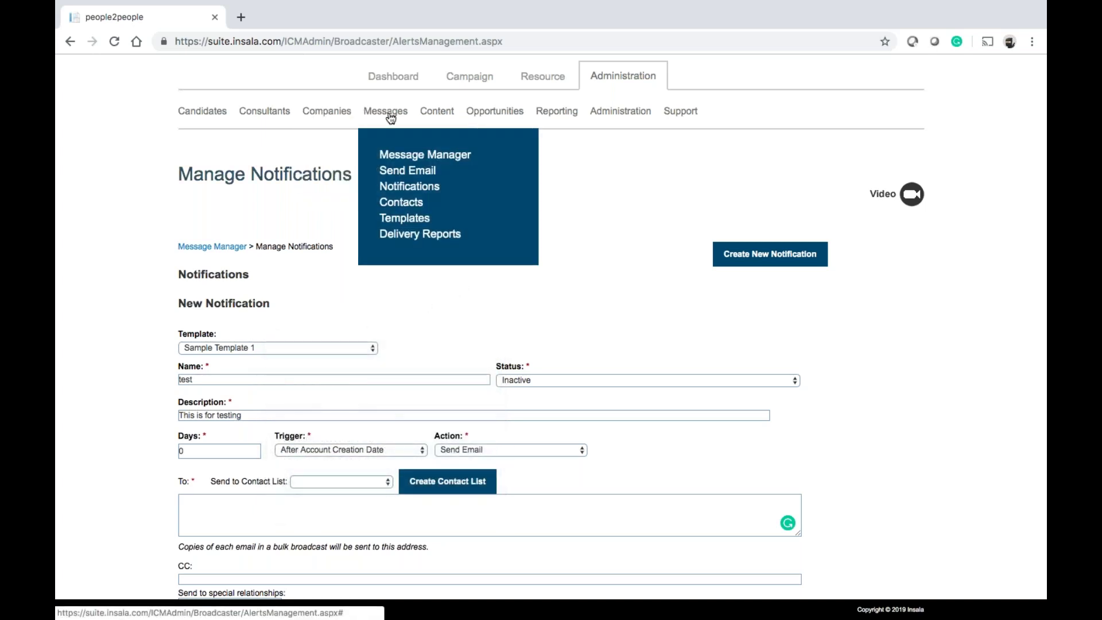
pyautogui.click(401, 202)
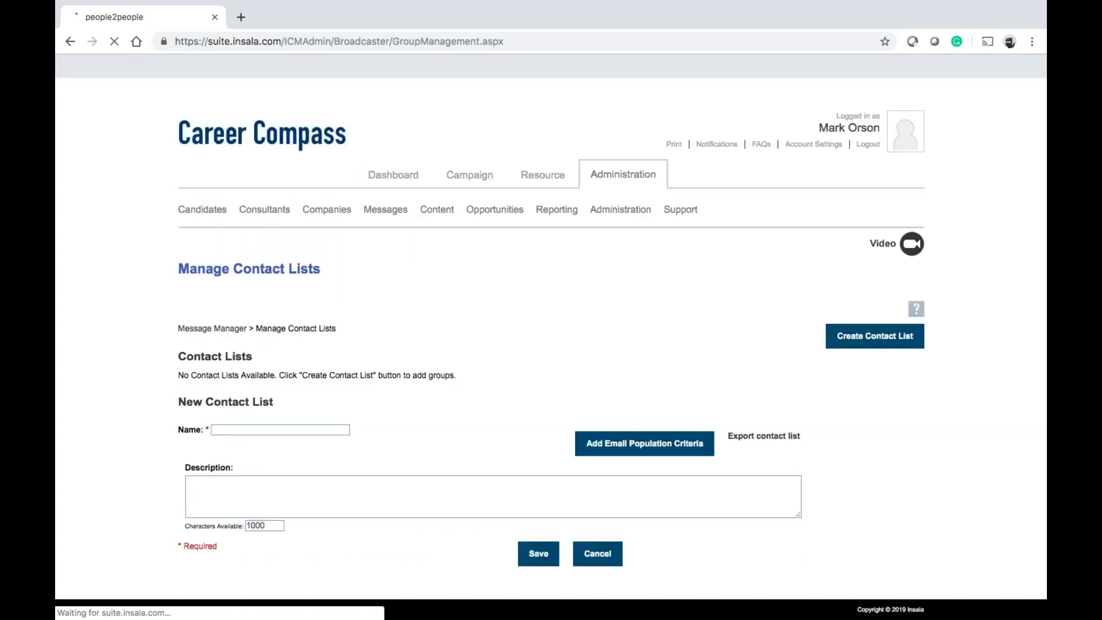
pyautogui.click(872, 343)
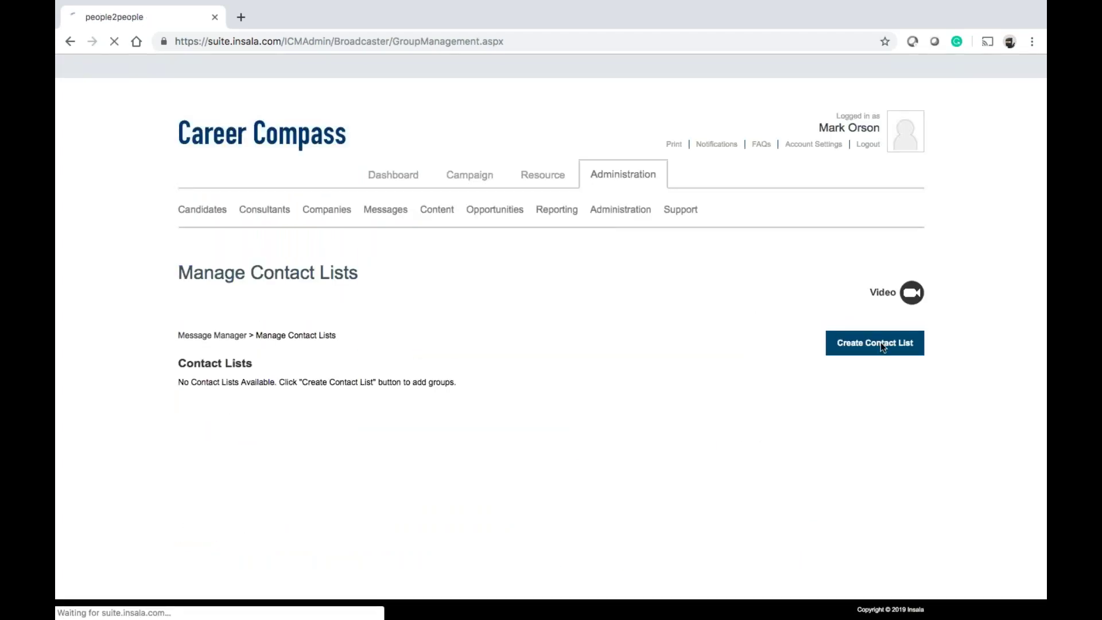
pyautogui.click(252, 437)
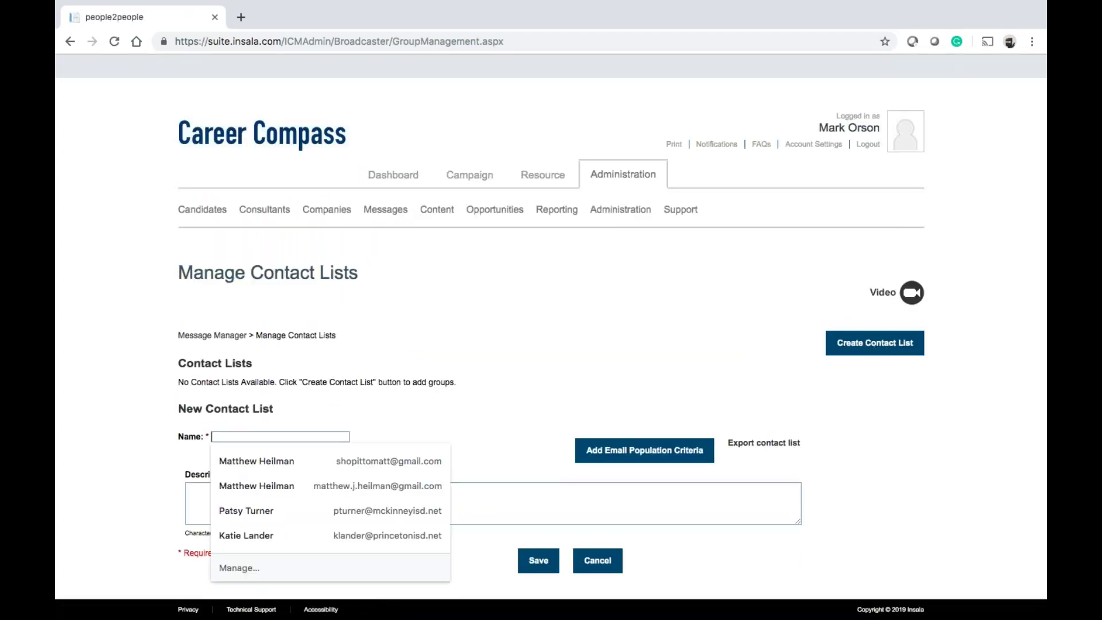
pyautogui.write('Active')
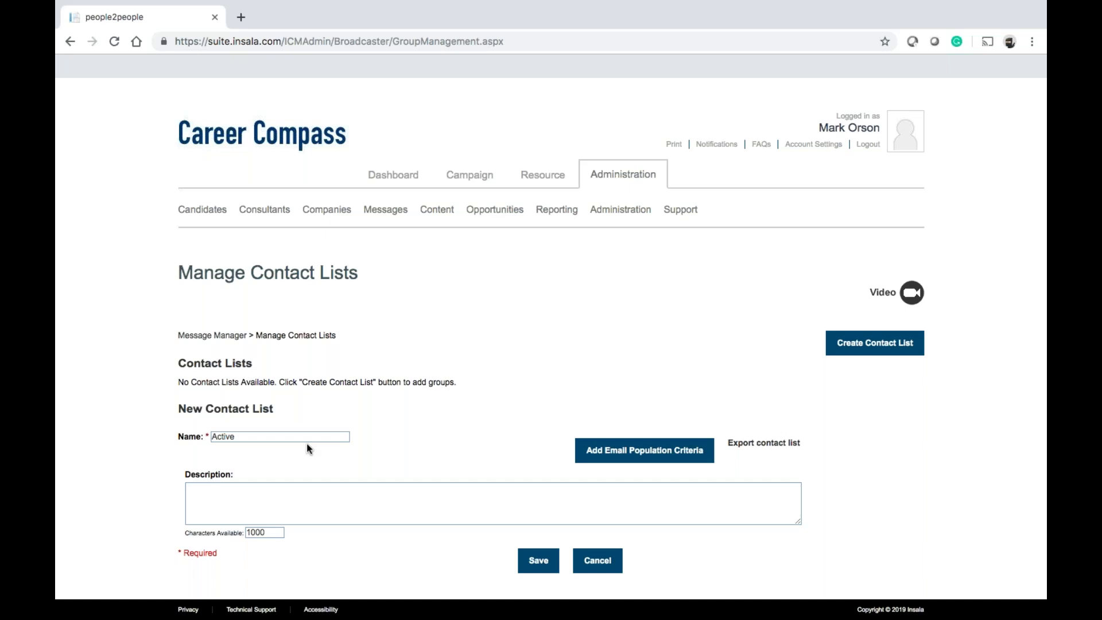
pyautogui.write(' - Test')
# Add email population criteria: Client Company Insala and Status Alumni
pyautogui.click(627, 453)
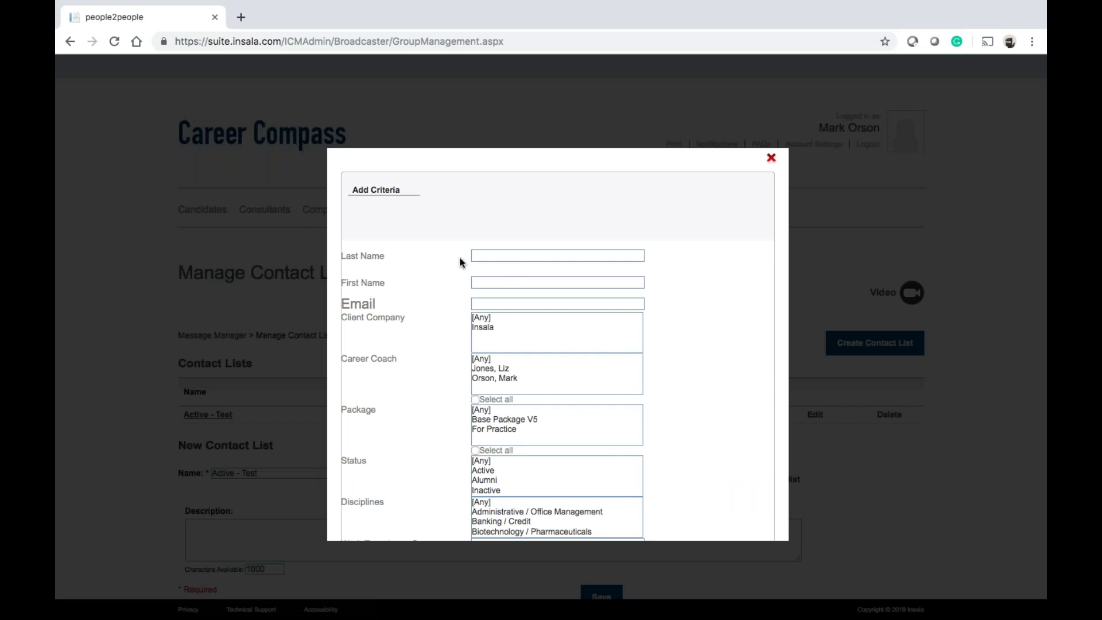
pyautogui.scroll(-2, 460, 262)
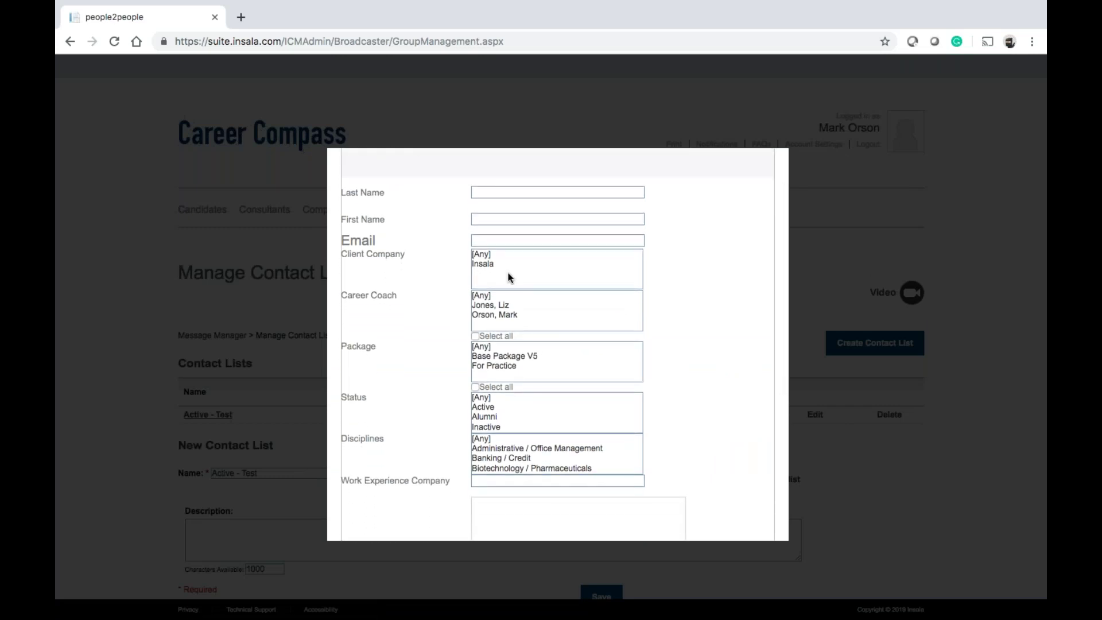
pyautogui.scroll(-1, 508, 275)
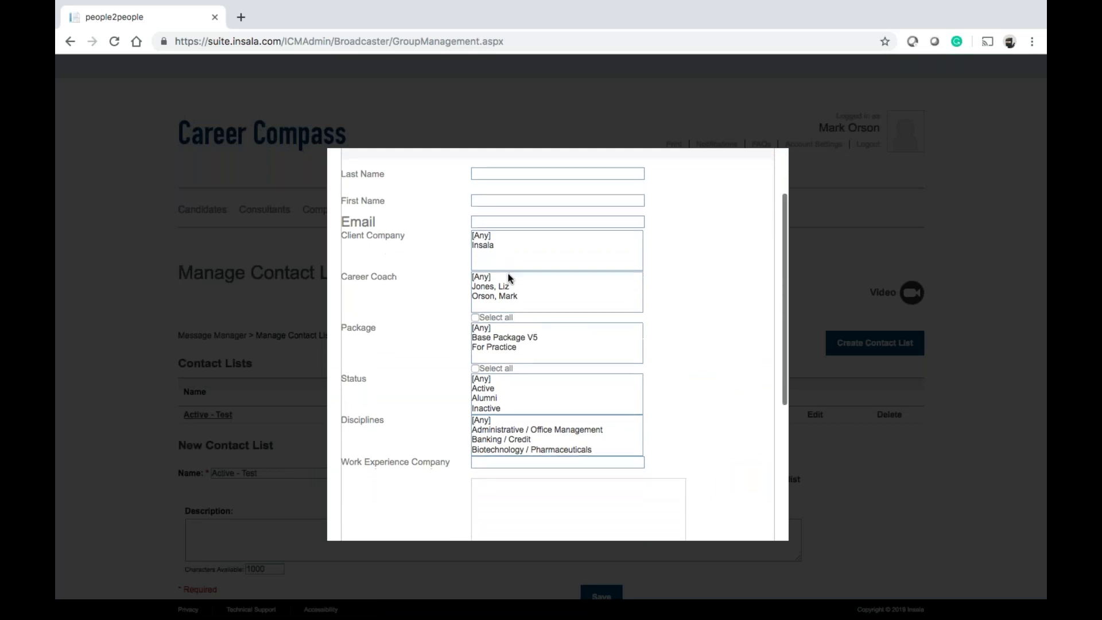
pyautogui.scroll(-2, 494, 390)
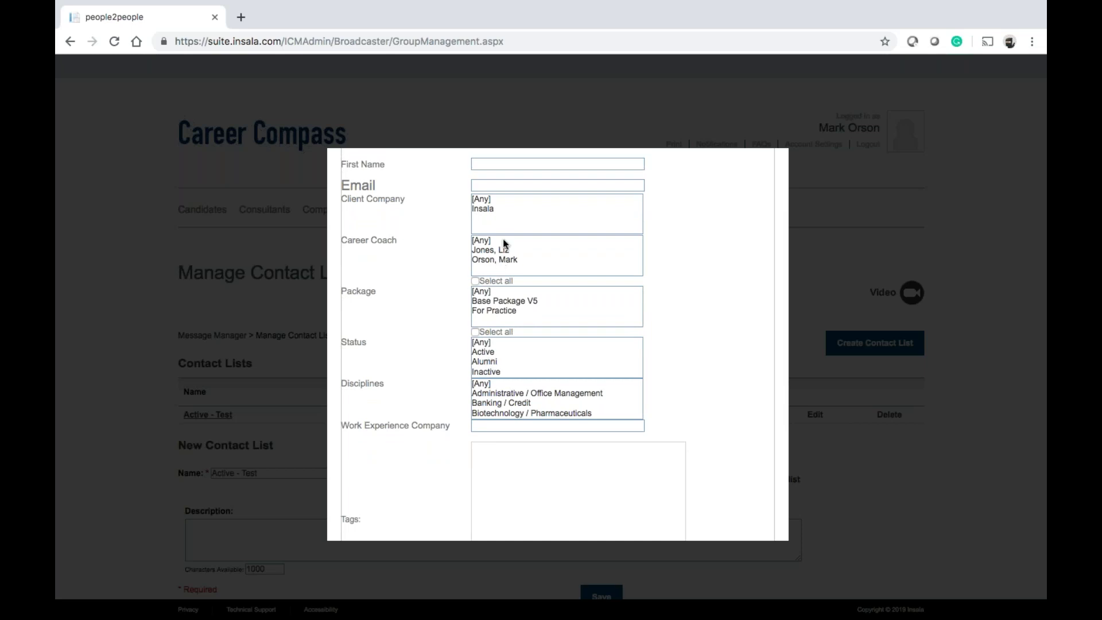
pyautogui.click(492, 210)
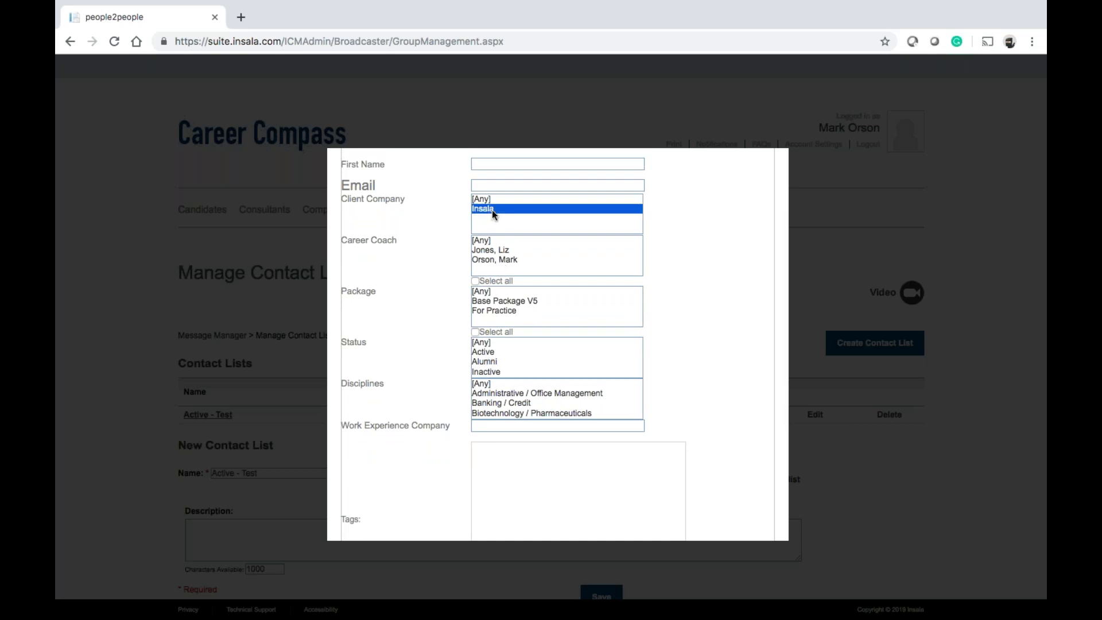
pyautogui.rightClick(491, 361)
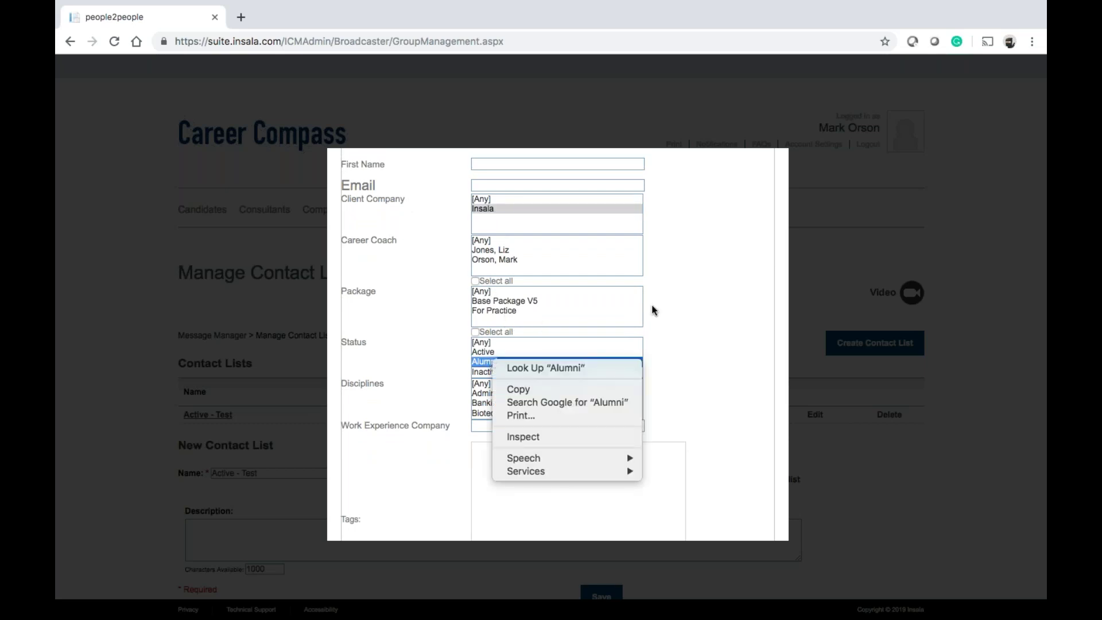
pyautogui.click(682, 311)
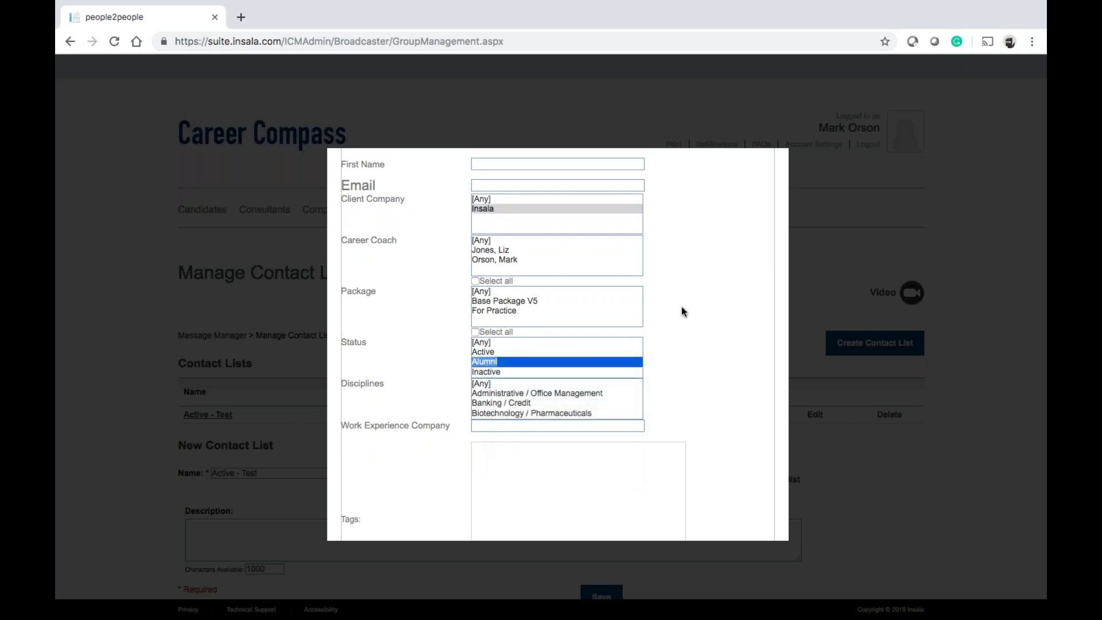
pyautogui.scroll(-5, 681, 311)
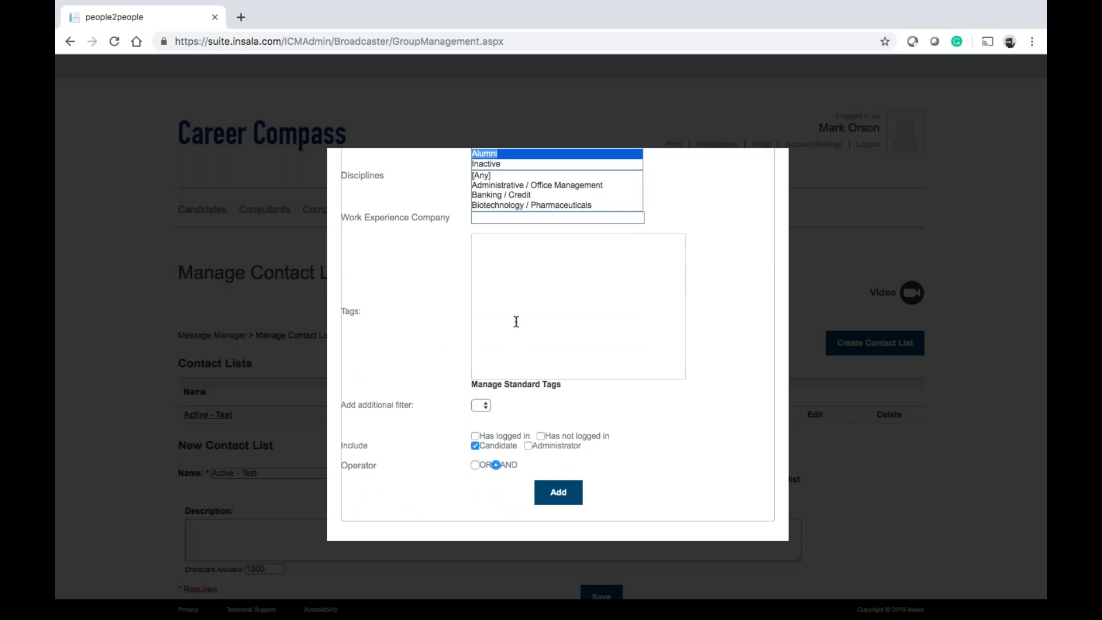
pyautogui.click(567, 495)
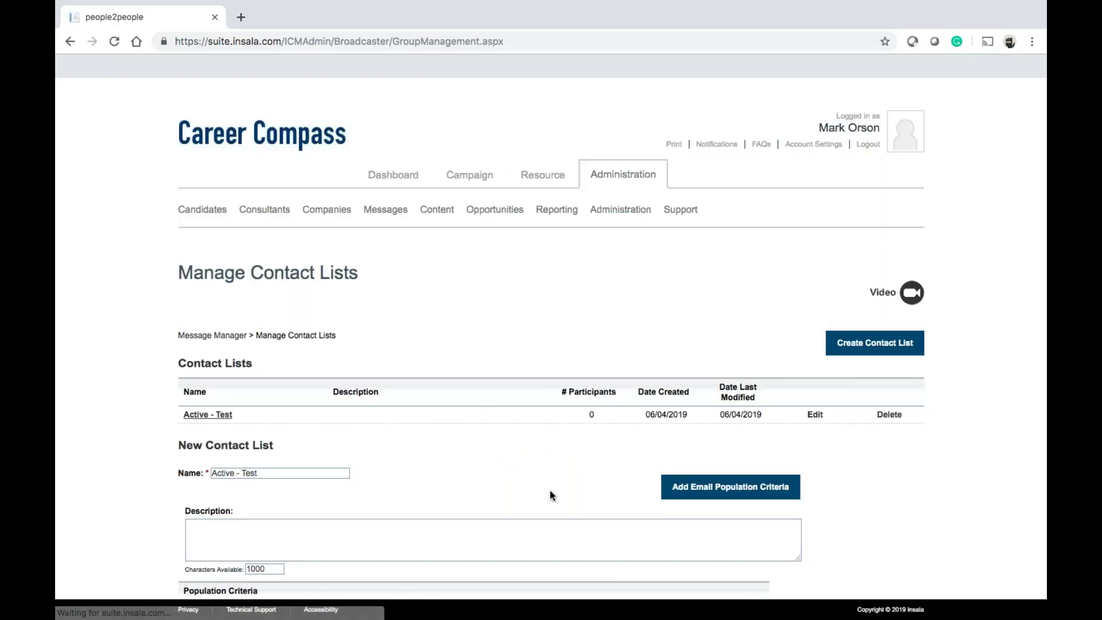
# Delete the second, duplicate Alumni criterion row and confirm with OK
pyautogui.scroll(-3, 430, 429)
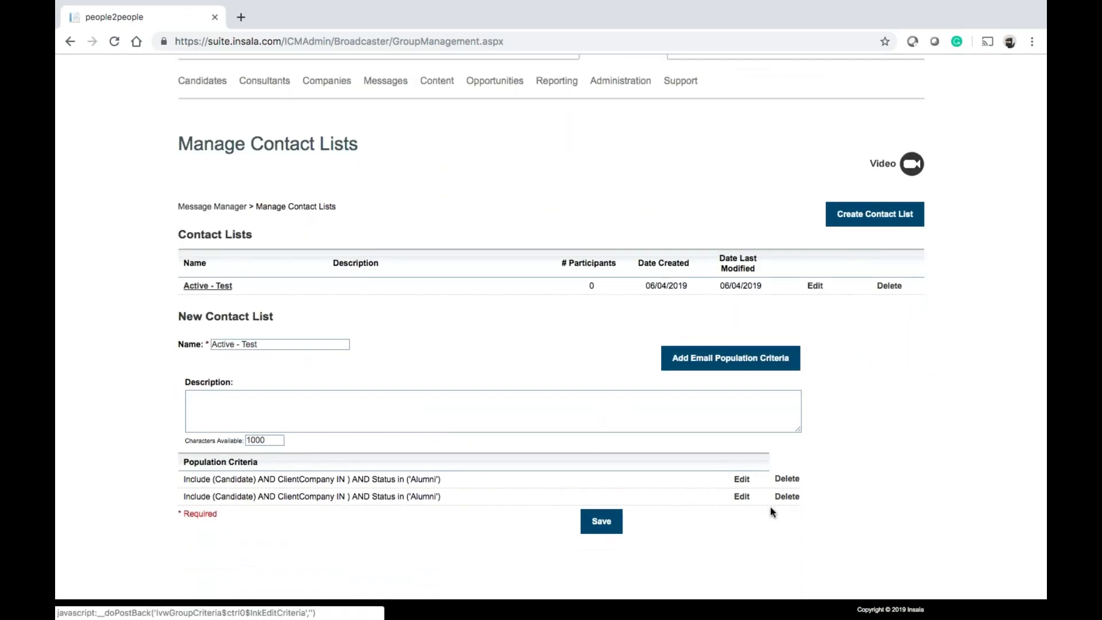
pyautogui.click(787, 496)
pyautogui.click(665, 121)
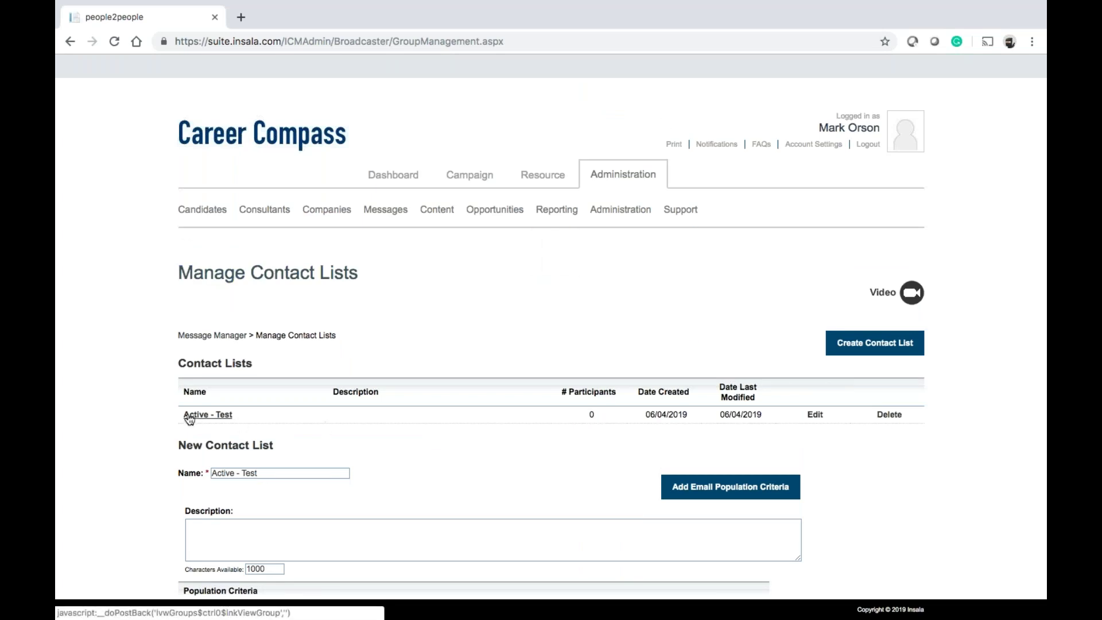
pyautogui.scroll(-4, 395, 435)
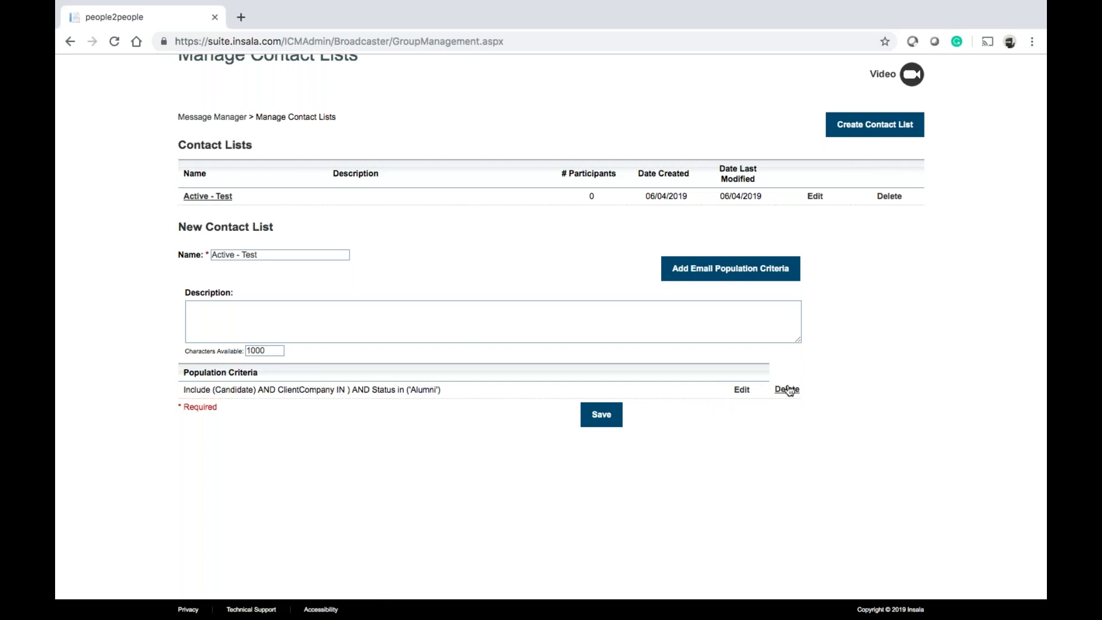
# Delete the Active - Test contact list and confirm with OK
pyautogui.click(887, 198)
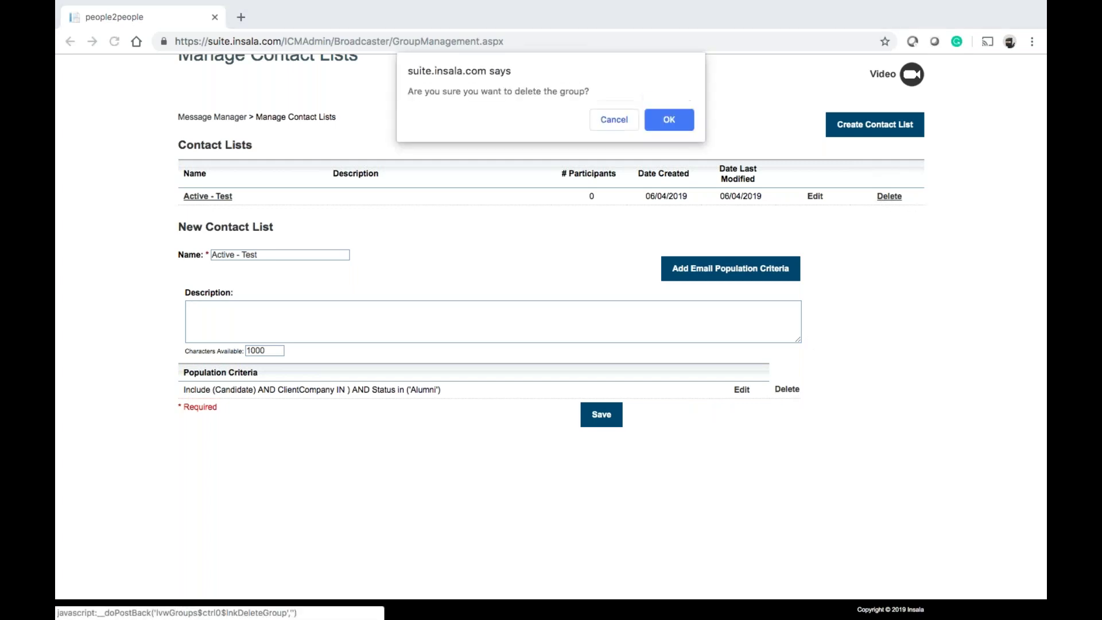
pyautogui.click(676, 124)
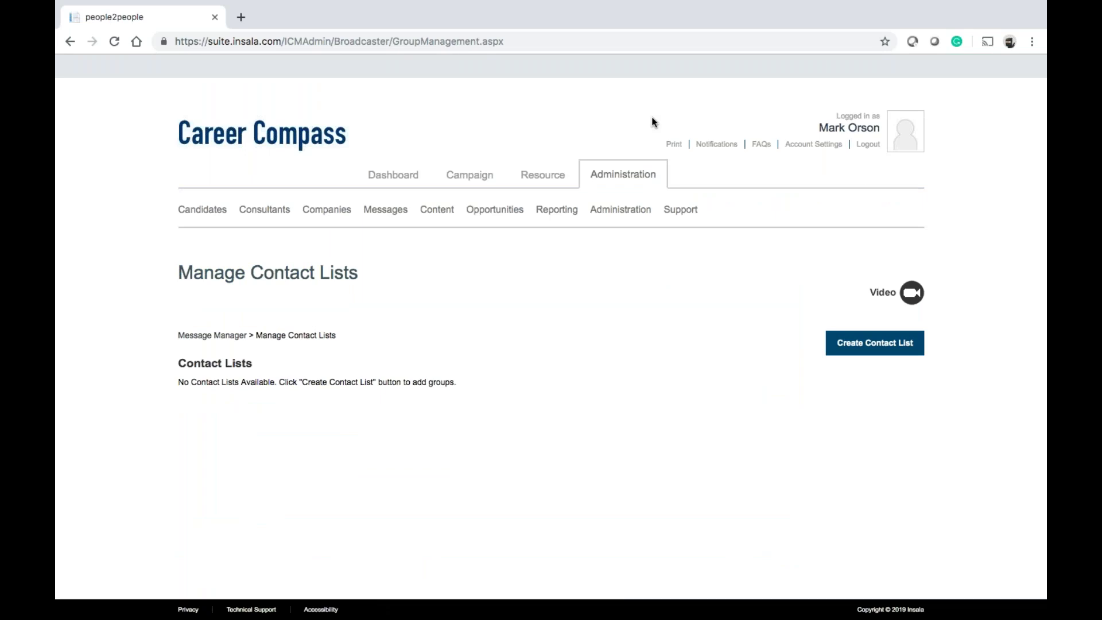
# Open Sample Template 1 from Messages > Templates in the Edit Template form
pyautogui.moveTo(396, 210)
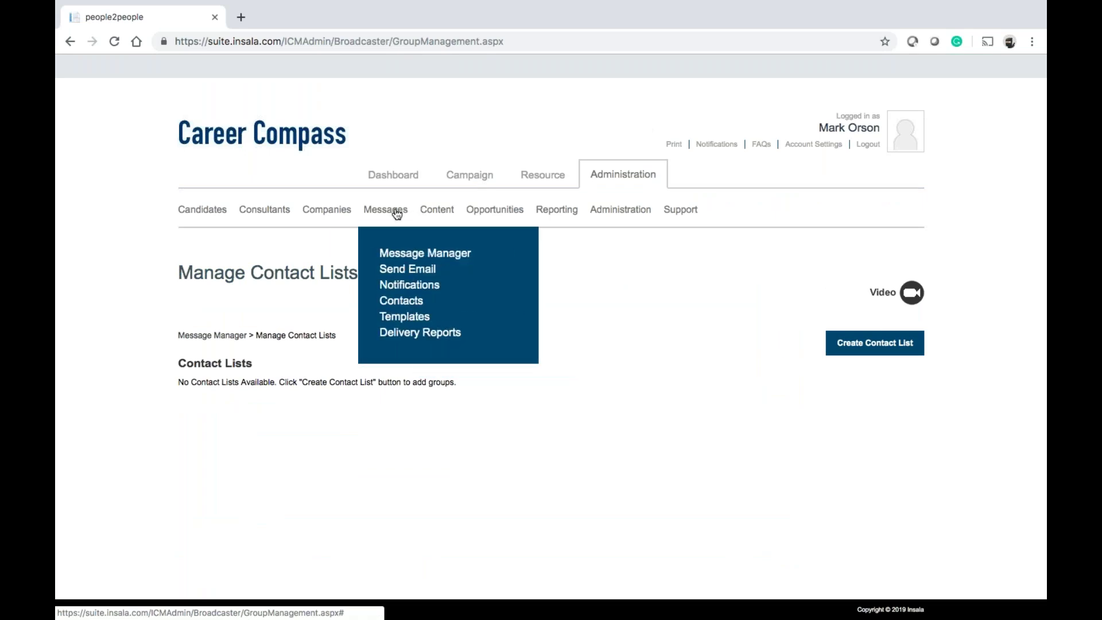
pyautogui.click(400, 317)
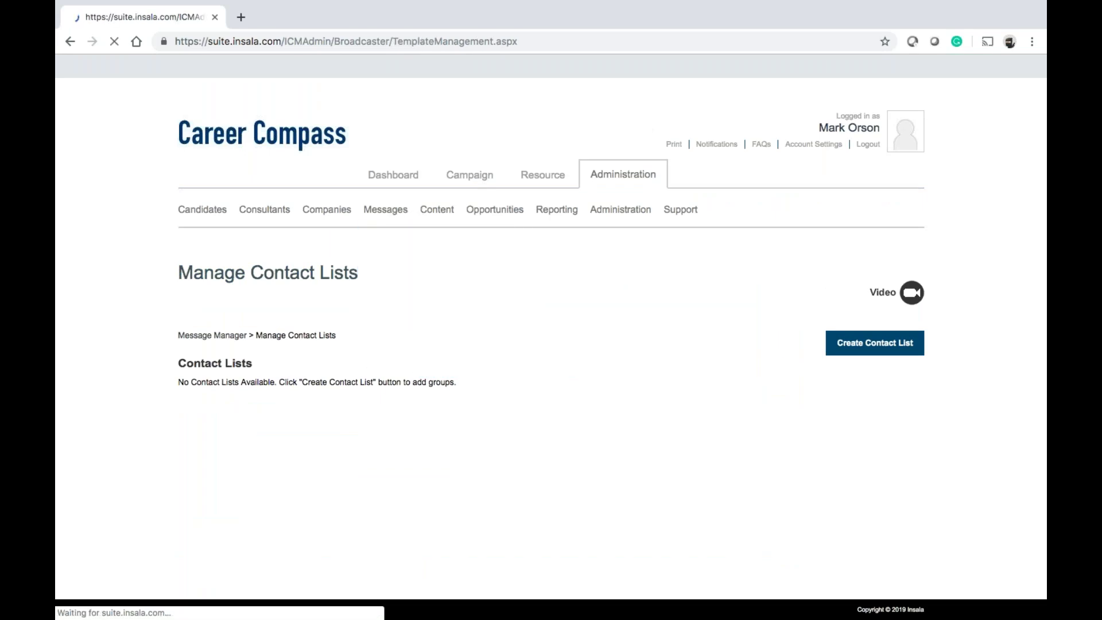
pyautogui.scroll(-1, 390, 319)
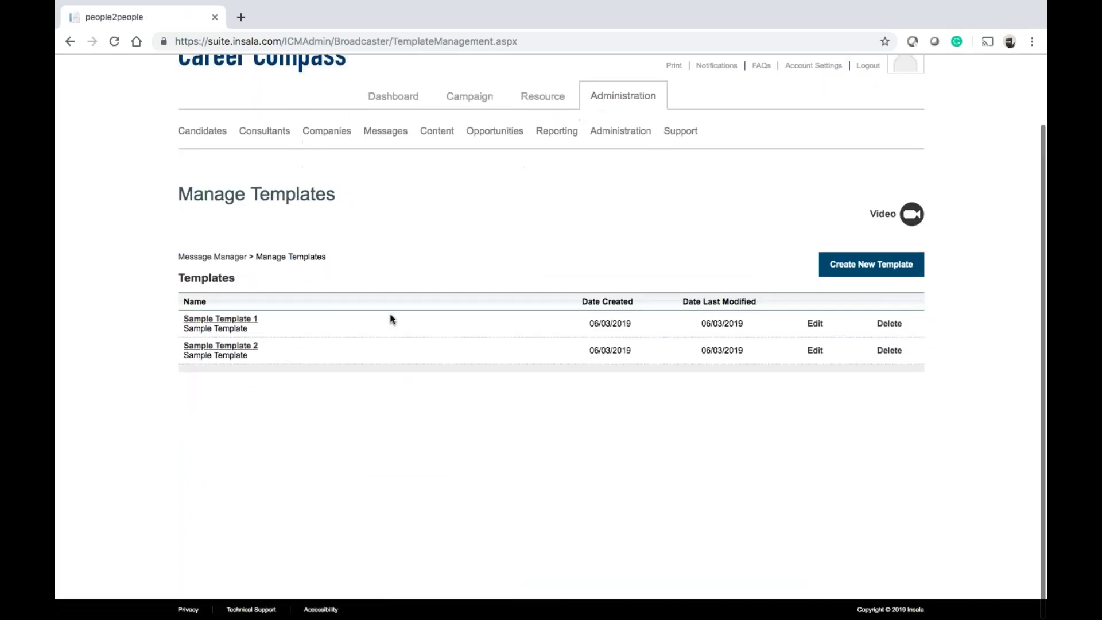
pyautogui.click(232, 320)
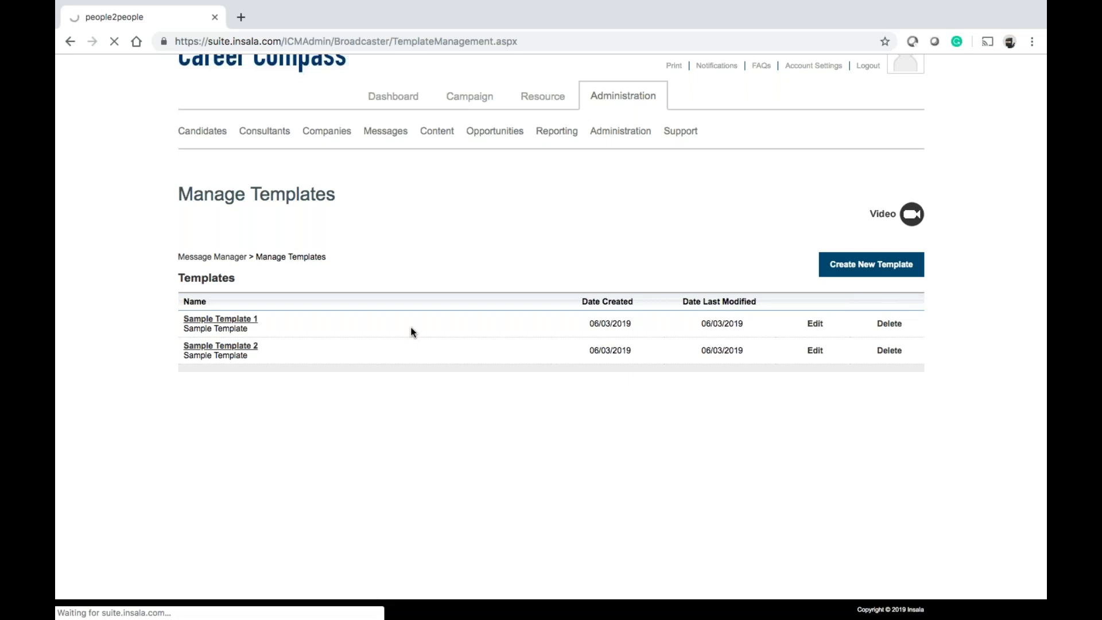
pyautogui.scroll(3, 409, 394)
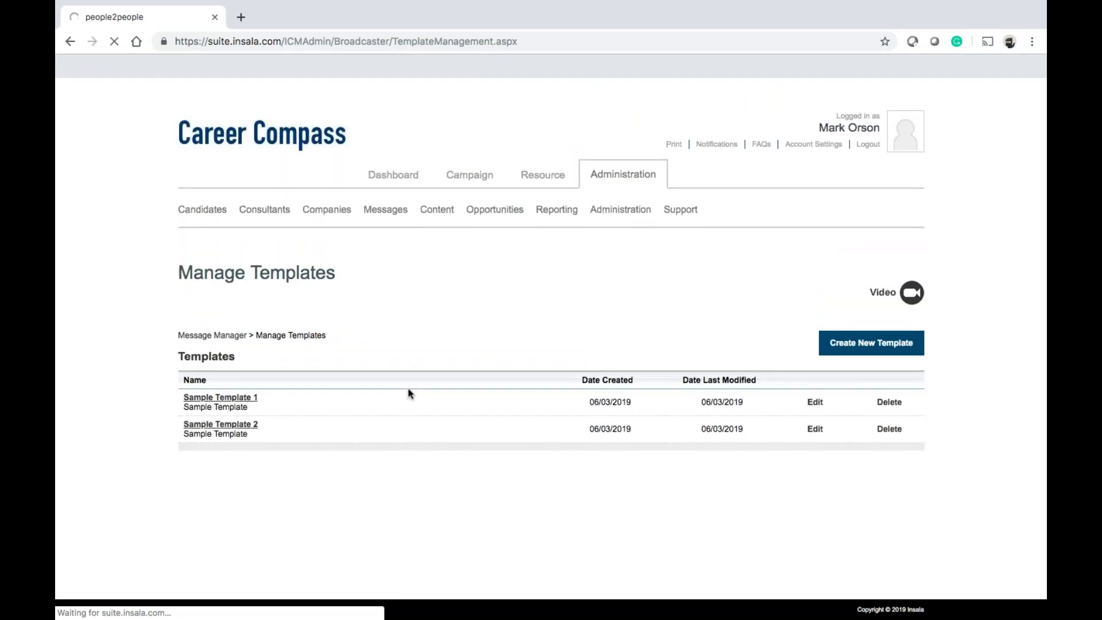
pyautogui.scroll(-3, 408, 394)
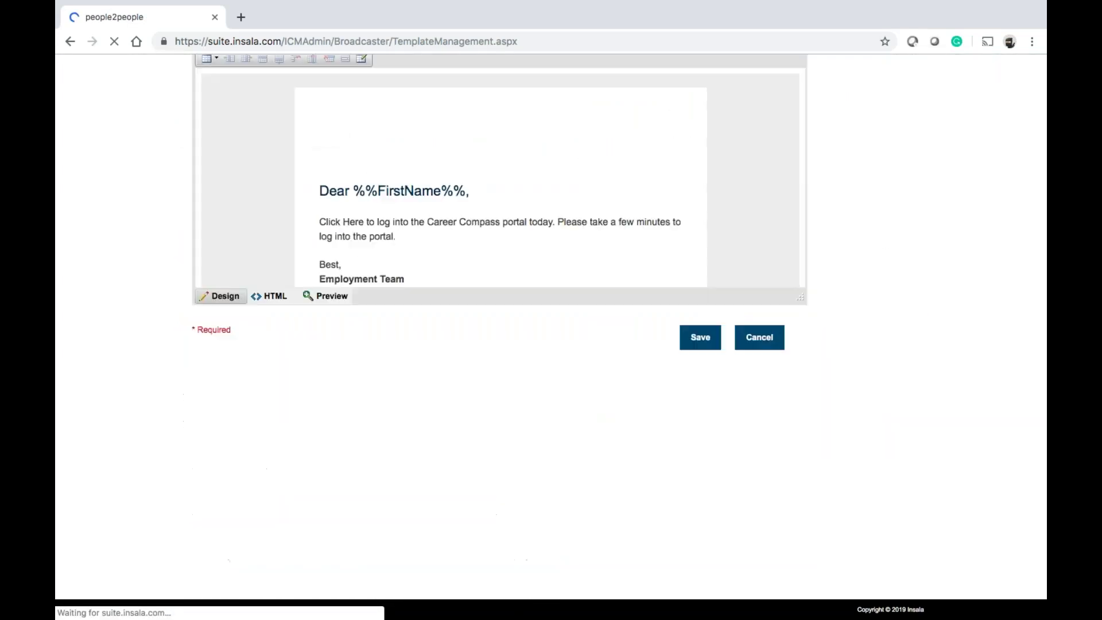
pyautogui.scroll(5, 126, 277)
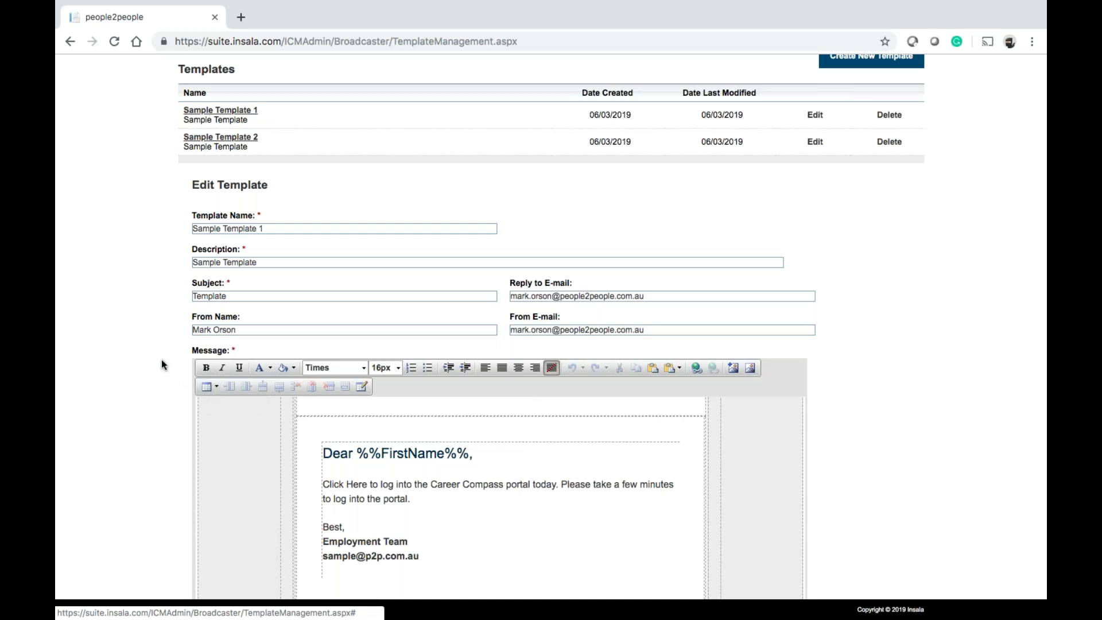
pyautogui.scroll(5, 144, 341)
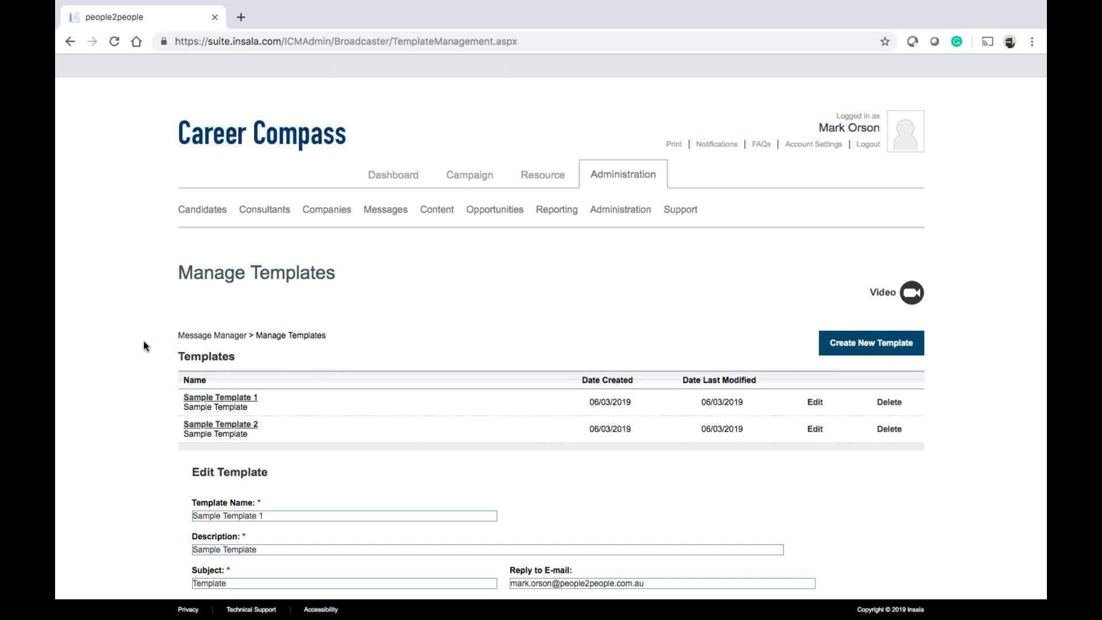
# Open the email delivery reports and look over the report types without choosing one
pyautogui.moveTo(377, 209)
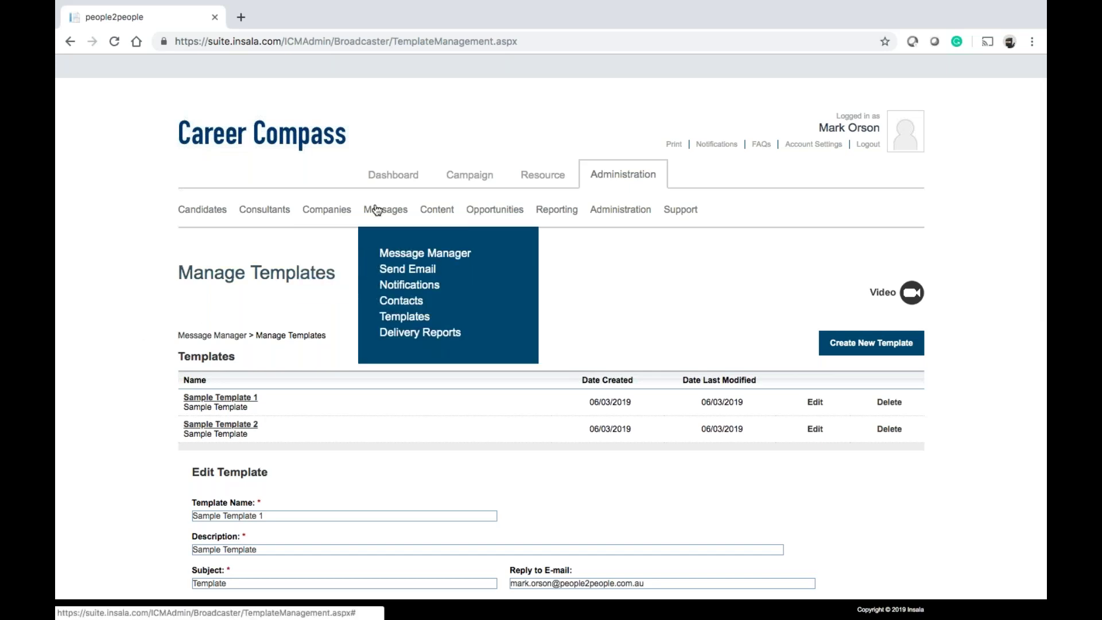
pyautogui.click(420, 331)
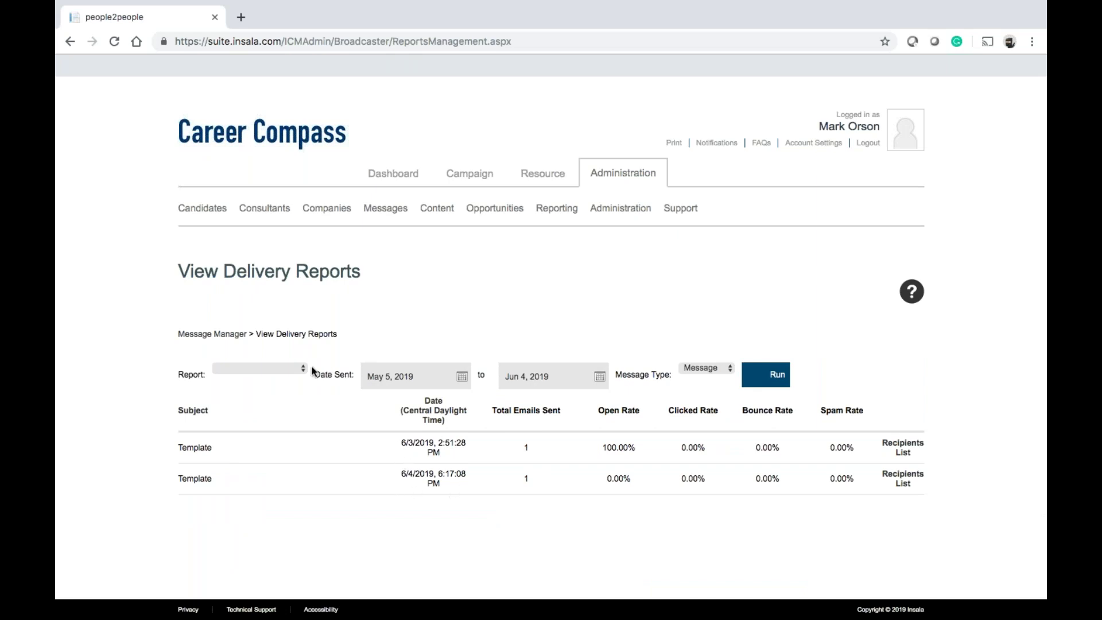
pyautogui.click(293, 370)
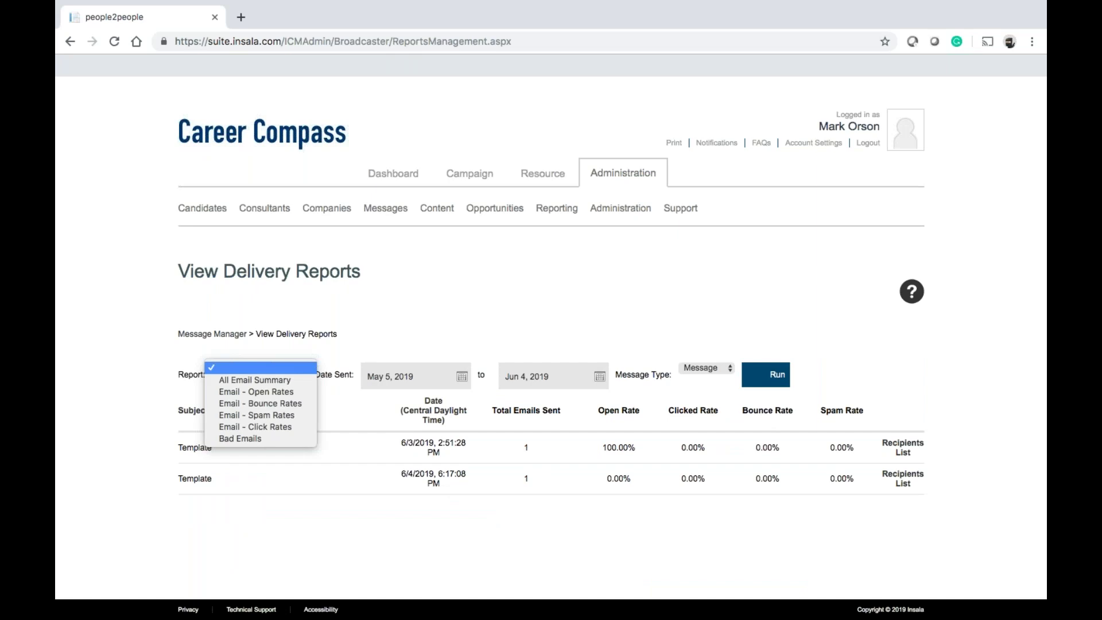
pyautogui.click(516, 532)
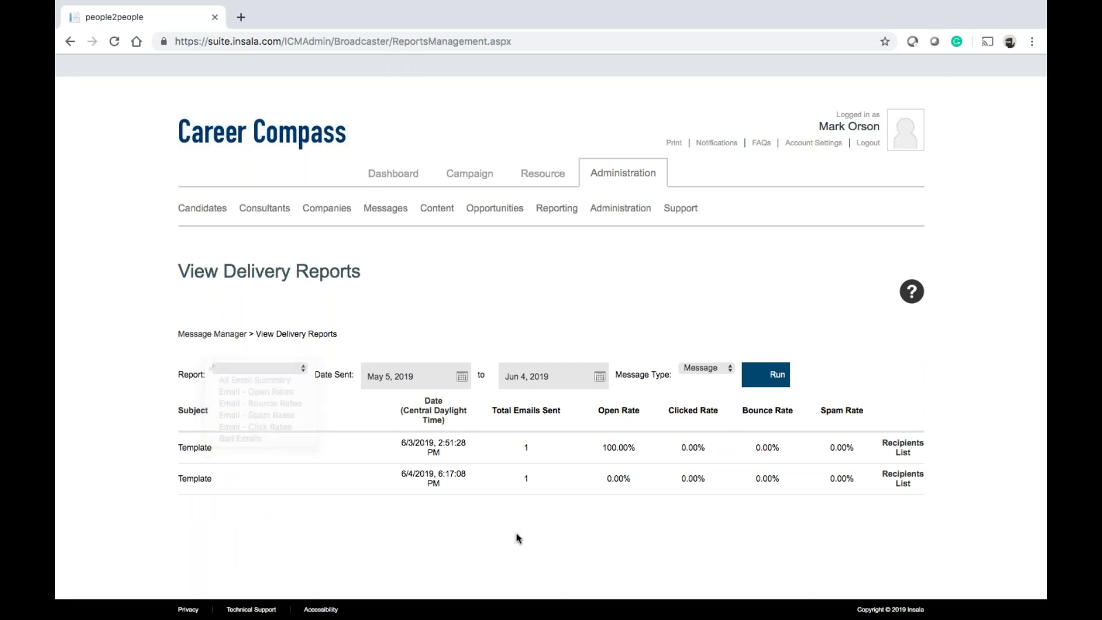
# Check the second Template email's recipient and Sent status, then close the extra tab
pyautogui.click(903, 481)
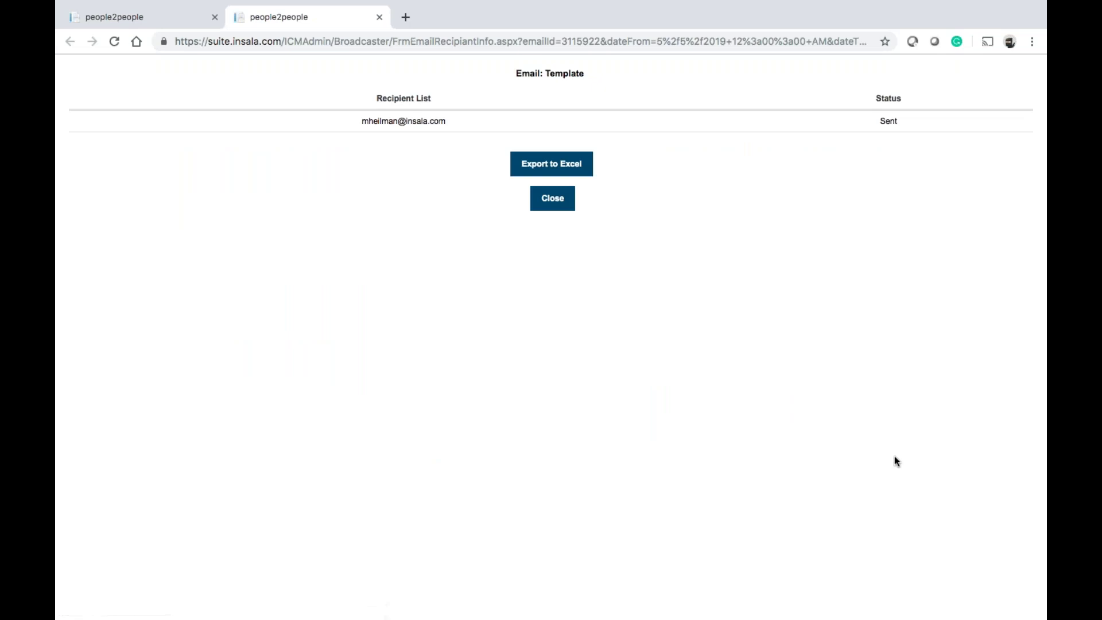
pyautogui.moveTo(366, 122); pyautogui.dragTo(468, 133)
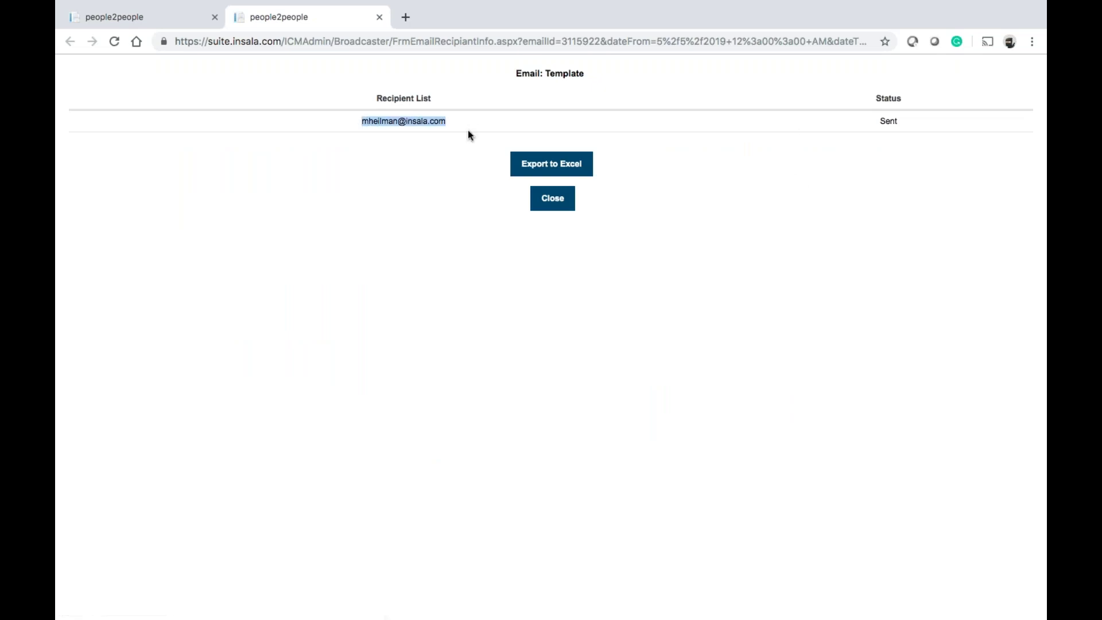
pyautogui.moveTo(878, 120); pyautogui.dragTo(900, 122)
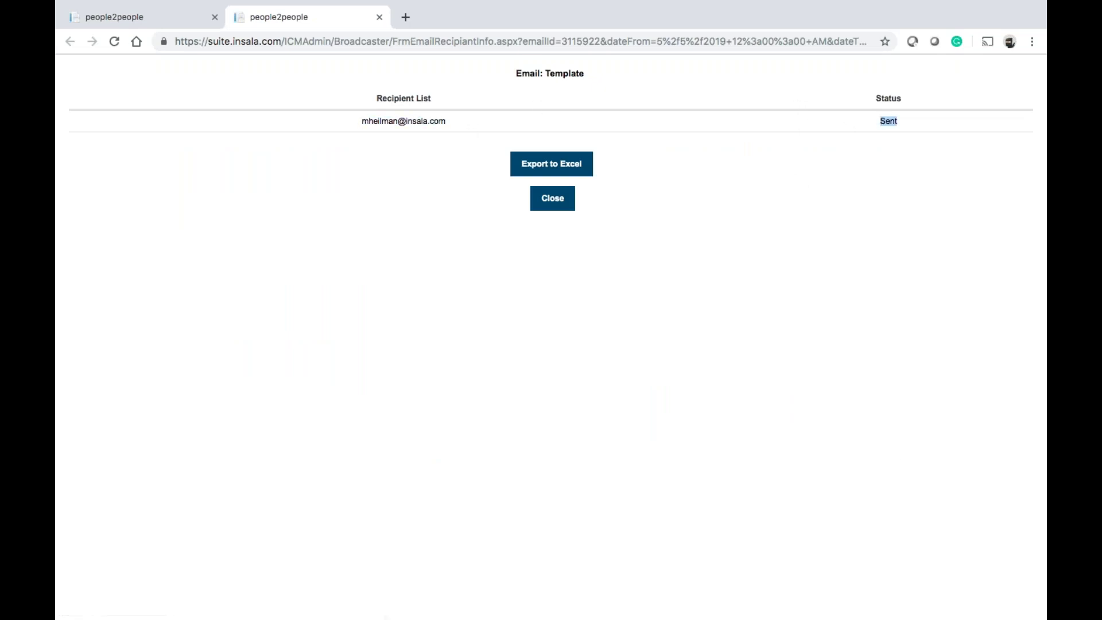
pyautogui.click(868, 186)
pyautogui.click(379, 16)
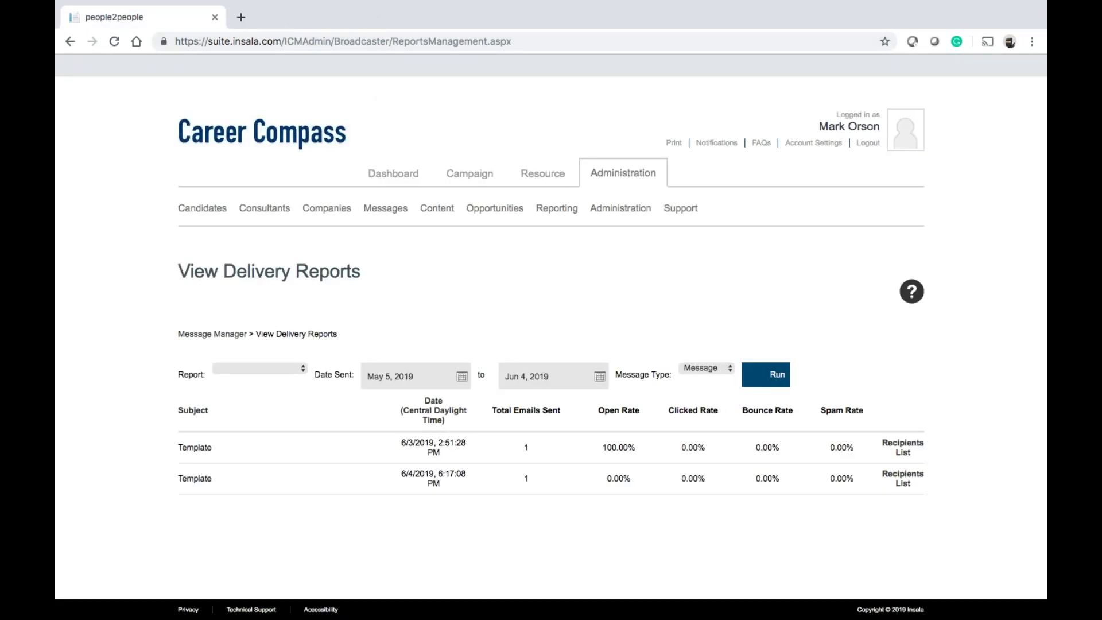
# Visit the Message Manager, then the Content Library, then the Events administration page
pyautogui.moveTo(394, 227)
pyautogui.click(399, 253)
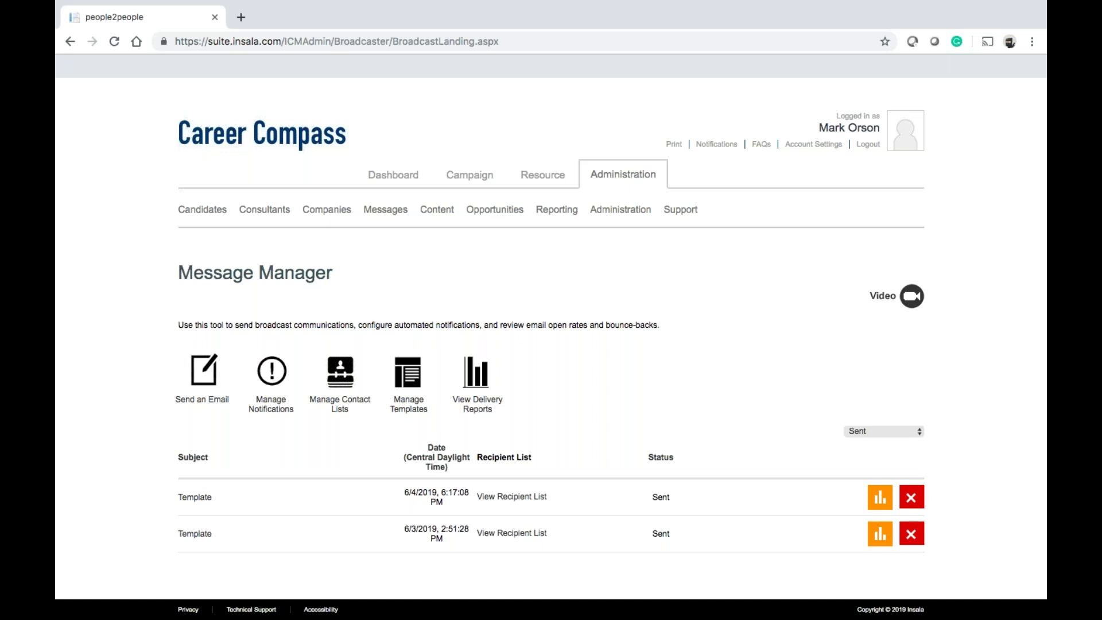
pyautogui.moveTo(433, 219)
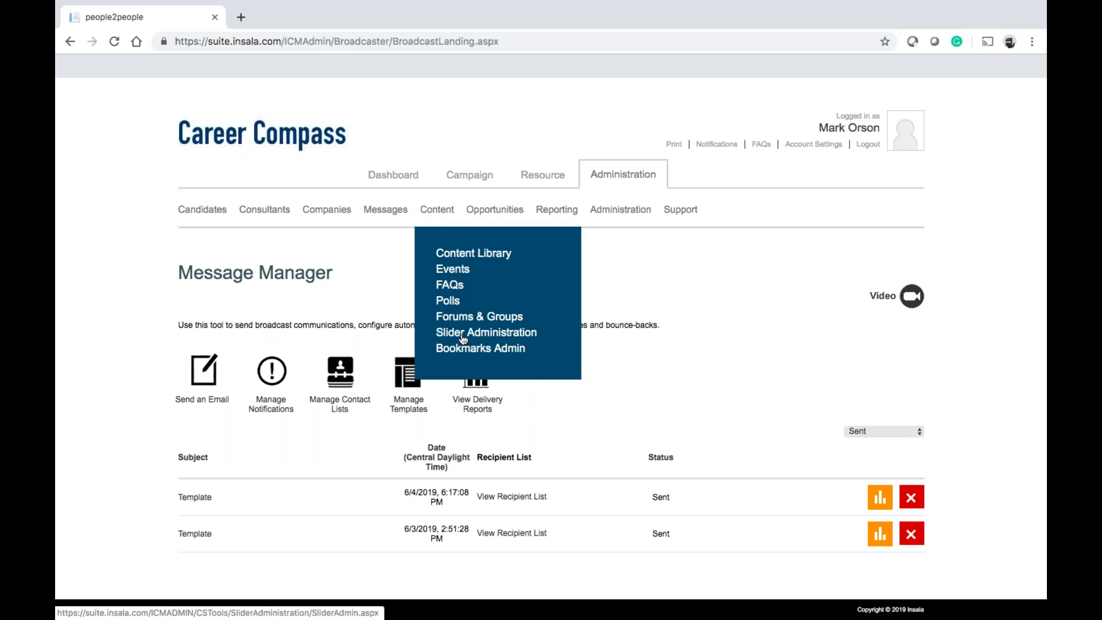
pyautogui.click(464, 256)
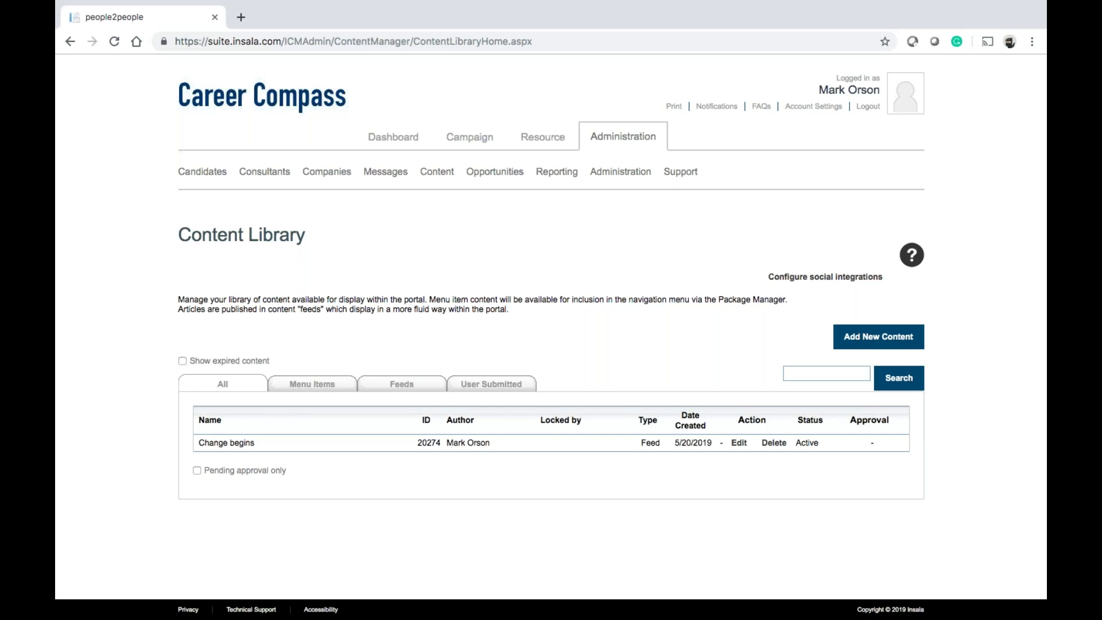
pyautogui.moveTo(433, 173)
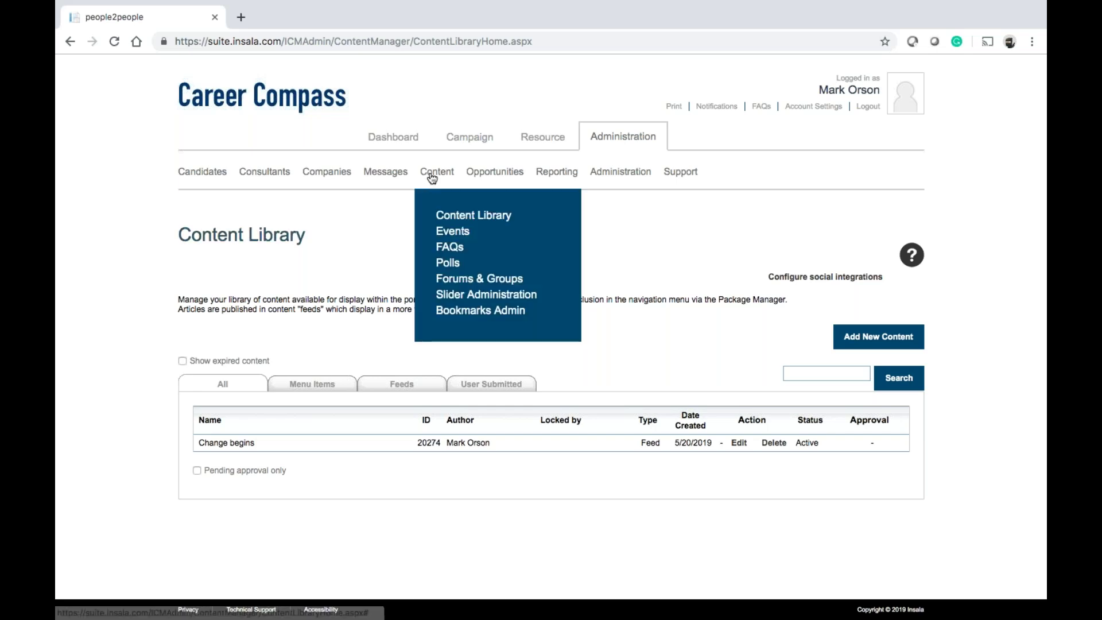
pyautogui.click(446, 231)
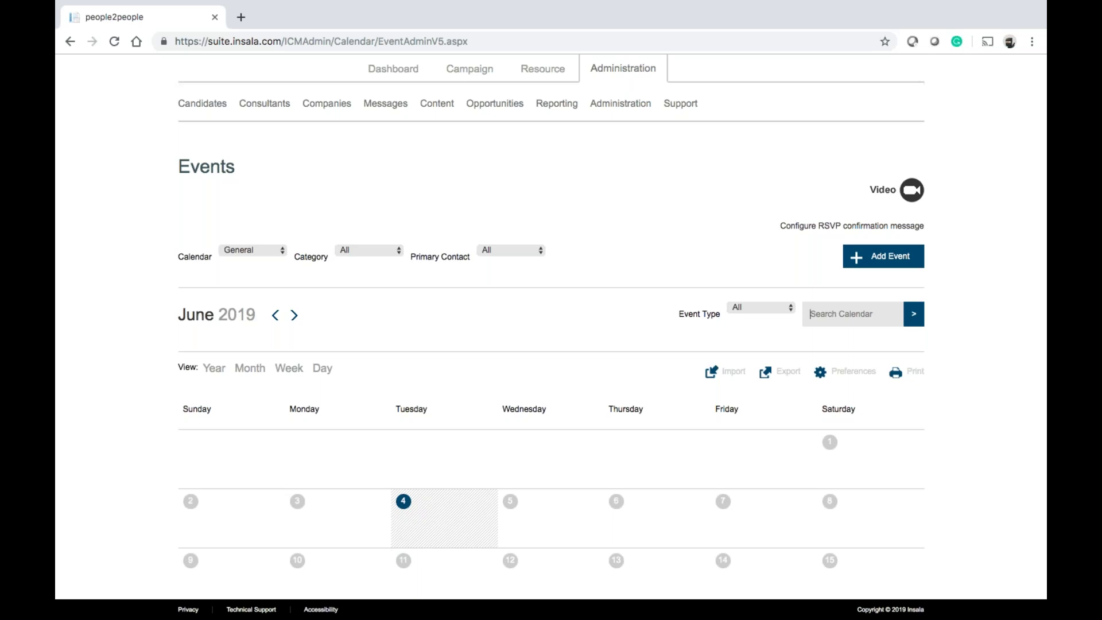
# Scroll down to the General events calendar for June 2019
pyautogui.scroll(-2, 802, 269)
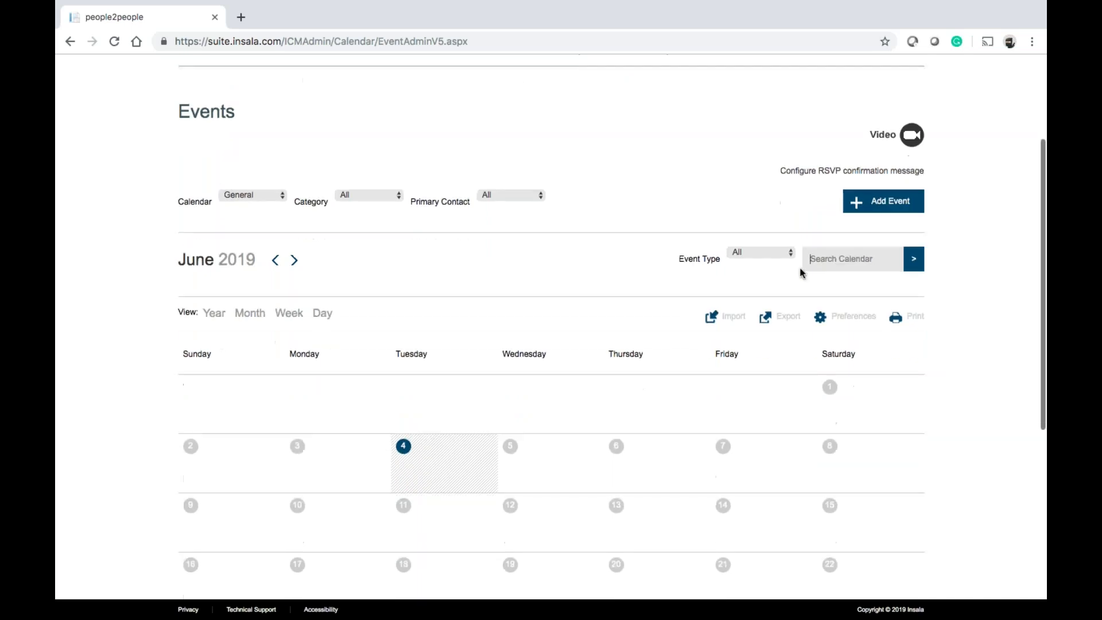
# Start a new event titled Happy Hour at My Place, described 'you should come.'
pyautogui.click(891, 191)
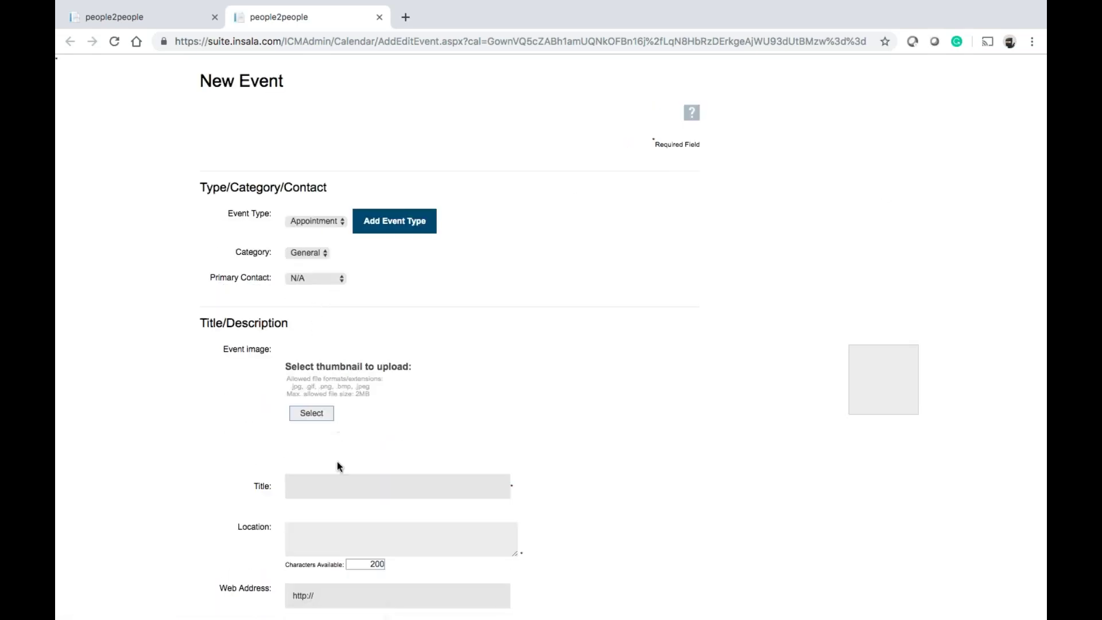
pyautogui.scroll(-3, 337, 466)
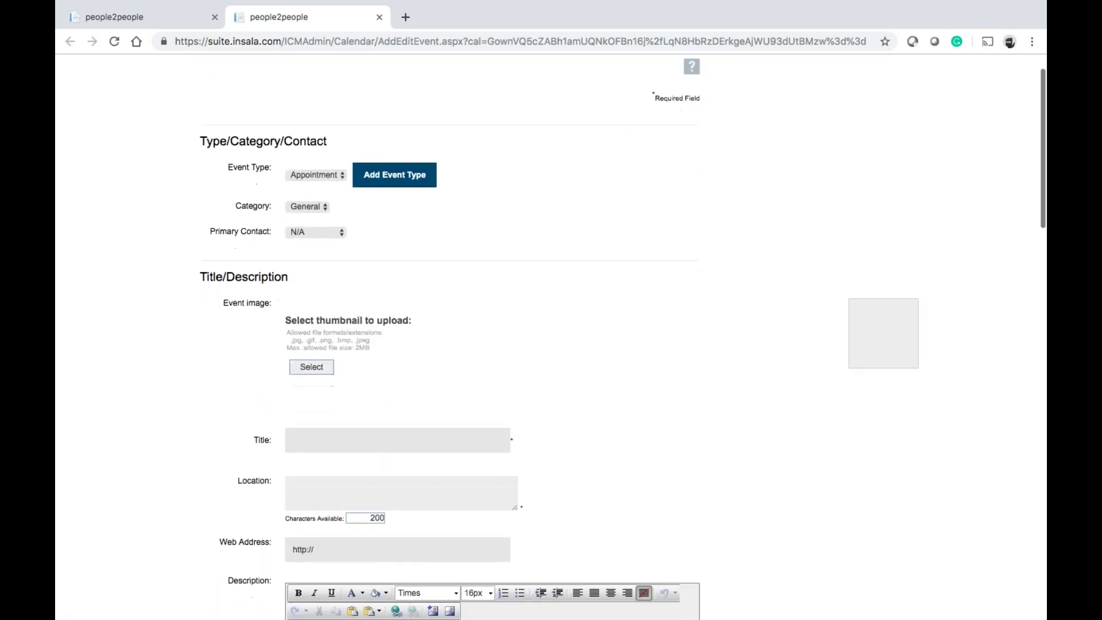
pyautogui.click(325, 400)
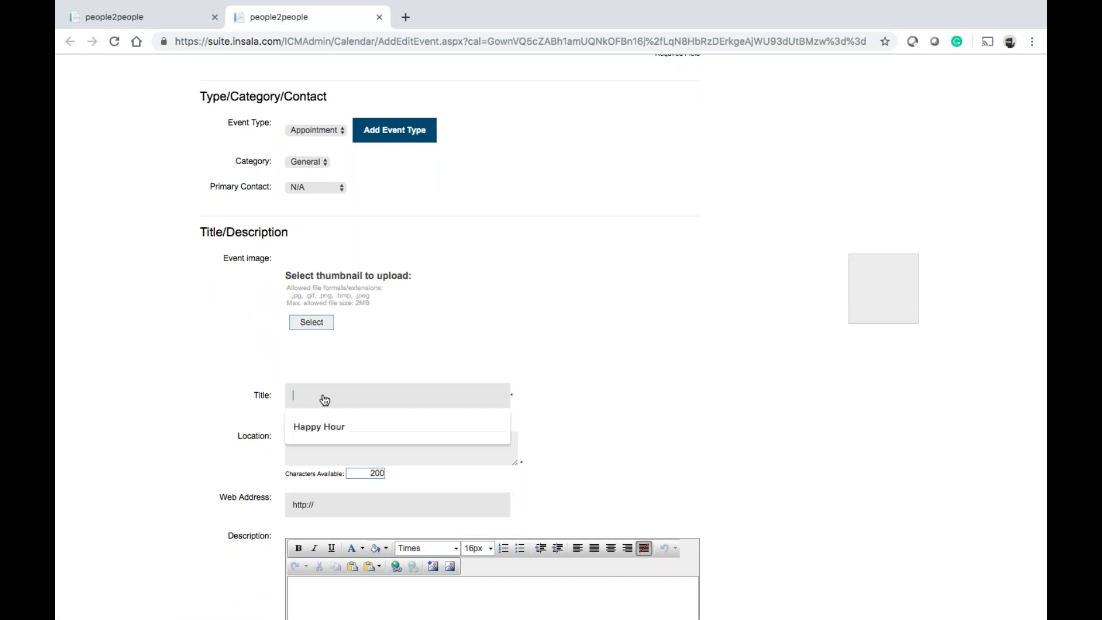
pyautogui.press('Down')
pyautogui.press('Return')
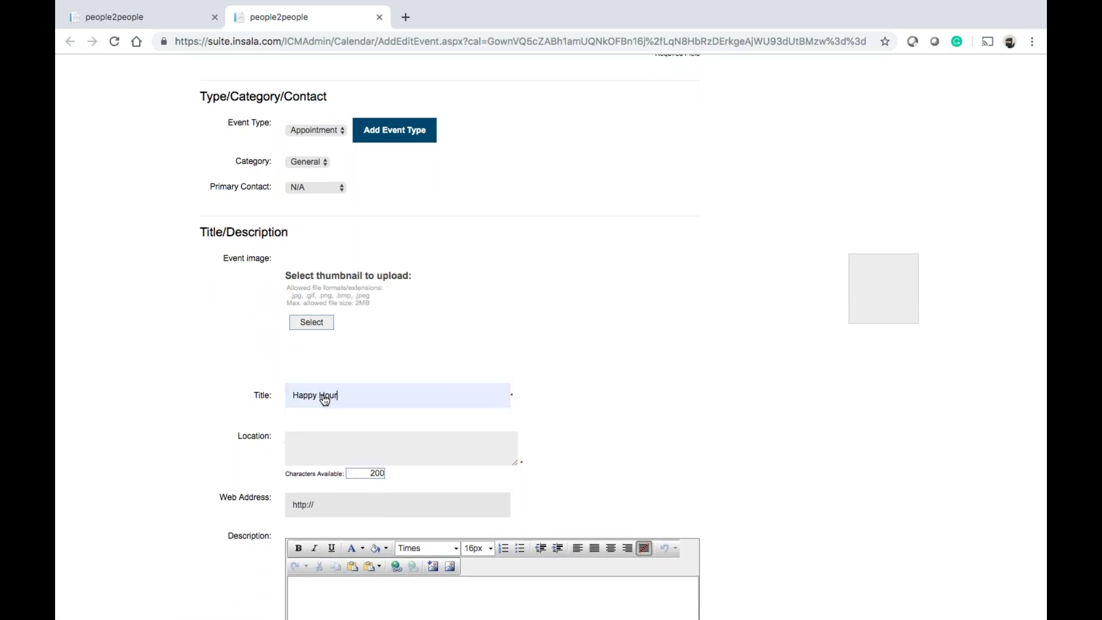
pyautogui.scroll(-3, 581, 360)
pyautogui.click(442, 362)
pyautogui.write('M')
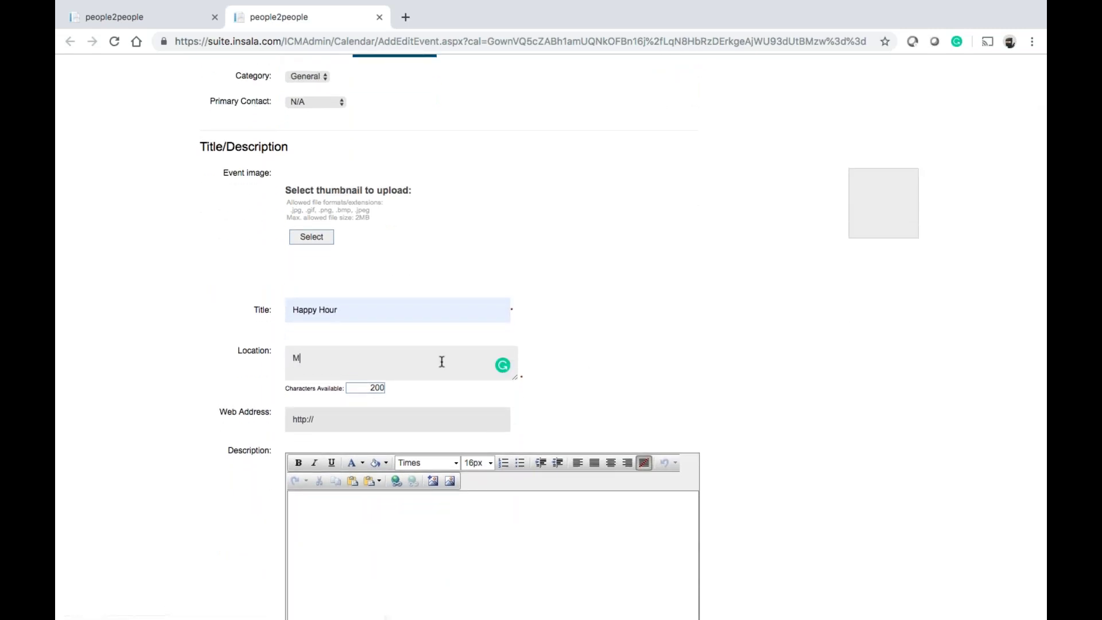
pyautogui.write('y Place')
pyautogui.scroll(-3, 743, 352)
pyautogui.click(536, 433)
pyautogui.write('you shou')
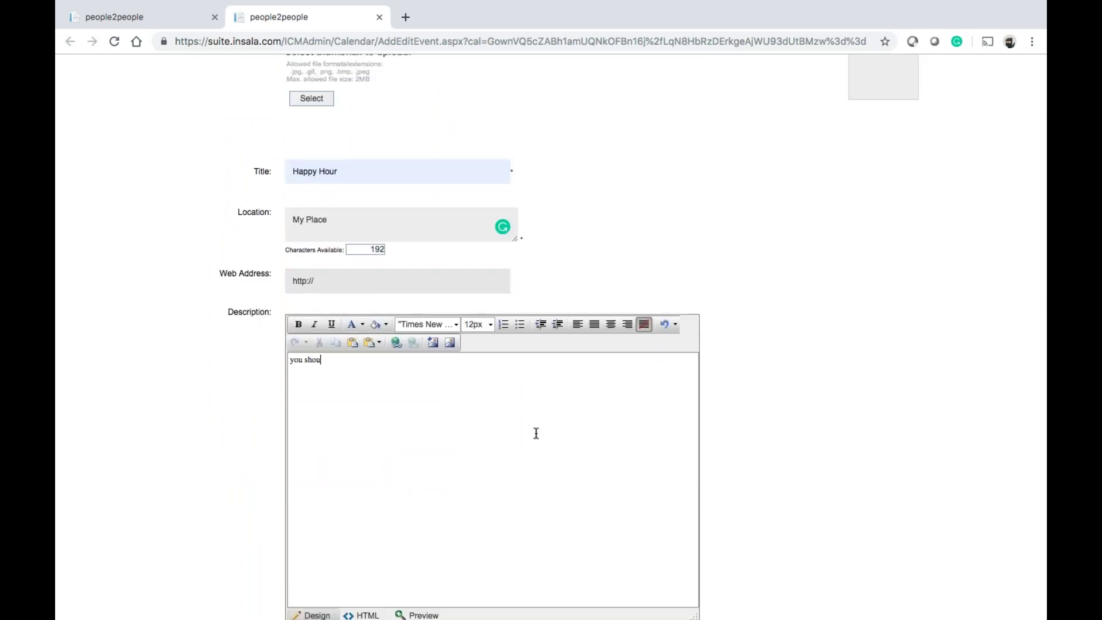
pyautogui.write('ld come.')
# Set the event duration to 1 hour
pyautogui.scroll(-5, 857, 422)
pyautogui.scroll(-5, 857, 422)
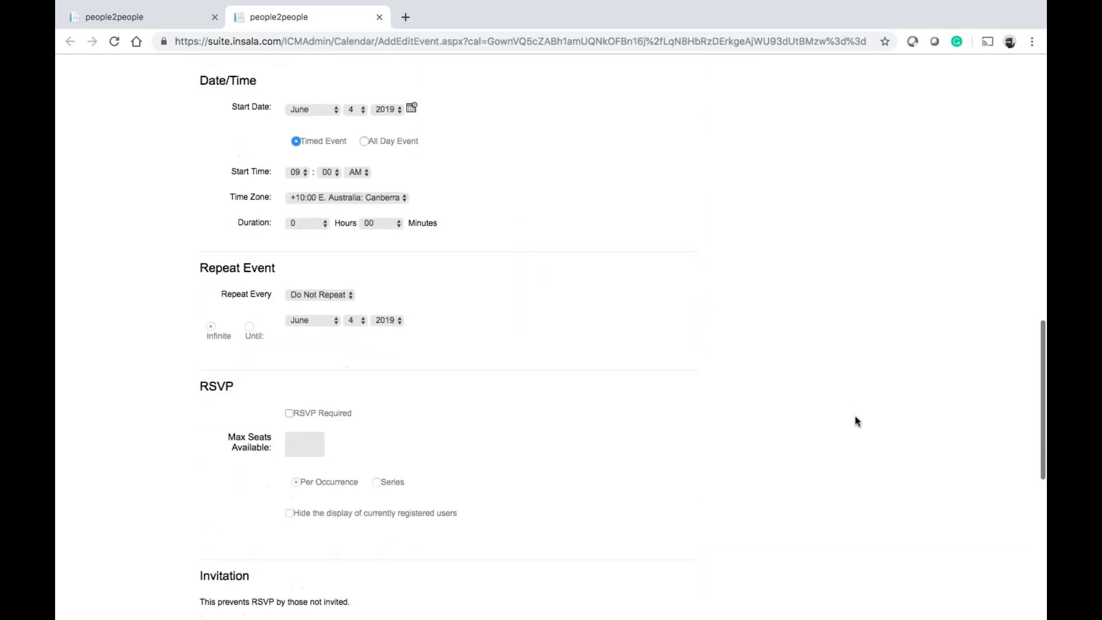
pyautogui.scroll(-2, 857, 422)
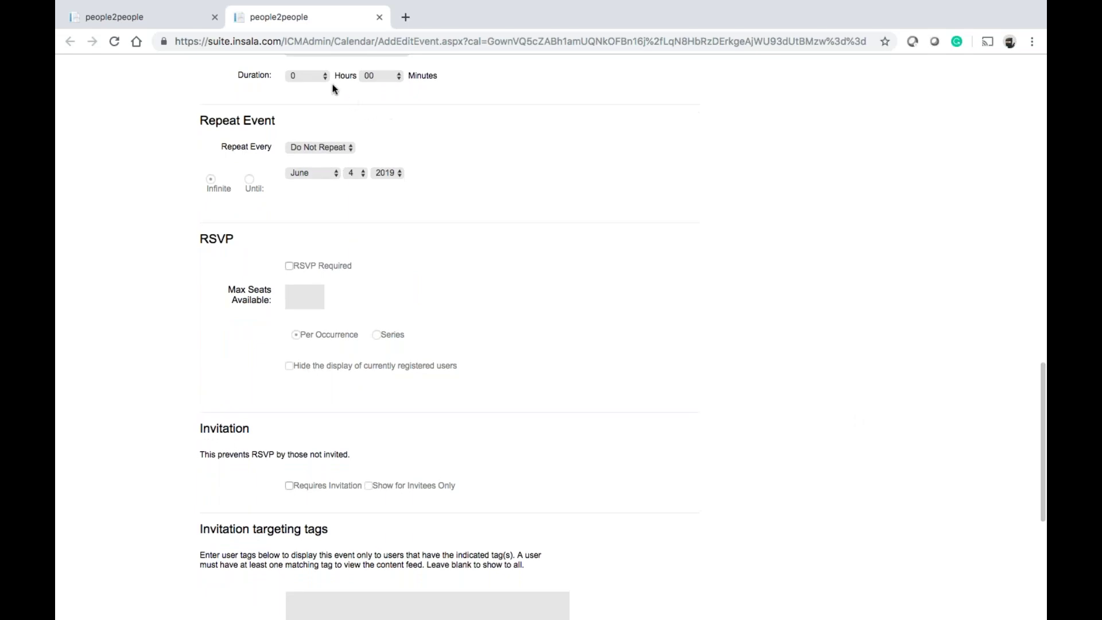
pyautogui.click(317, 76)
pyautogui.click(309, 89)
pyautogui.scroll(3, 480, 176)
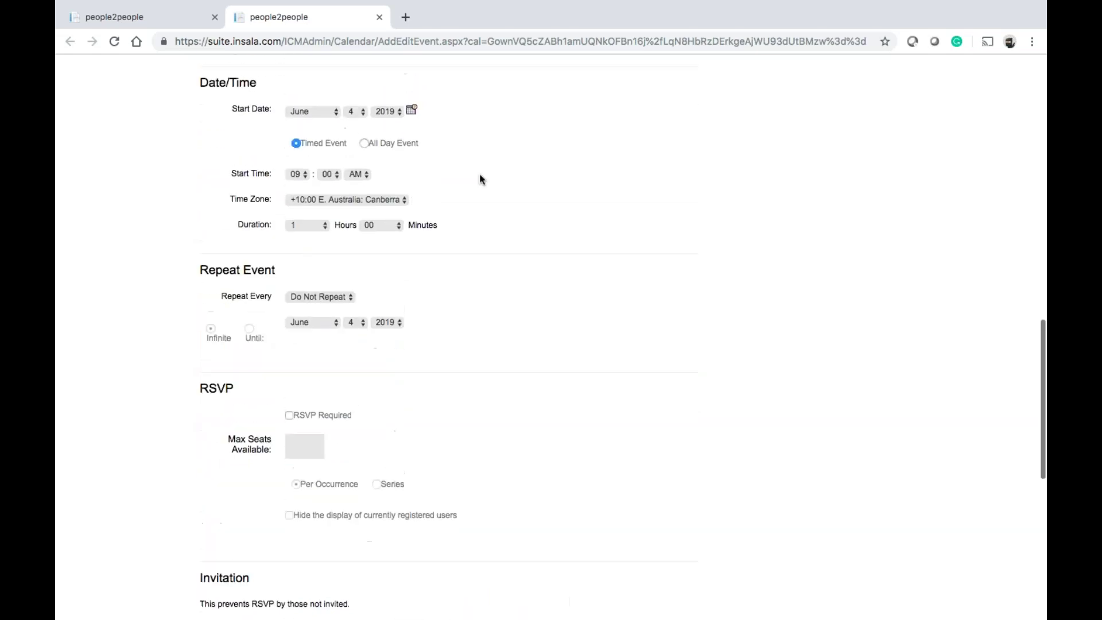
pyautogui.scroll(-6, 480, 174)
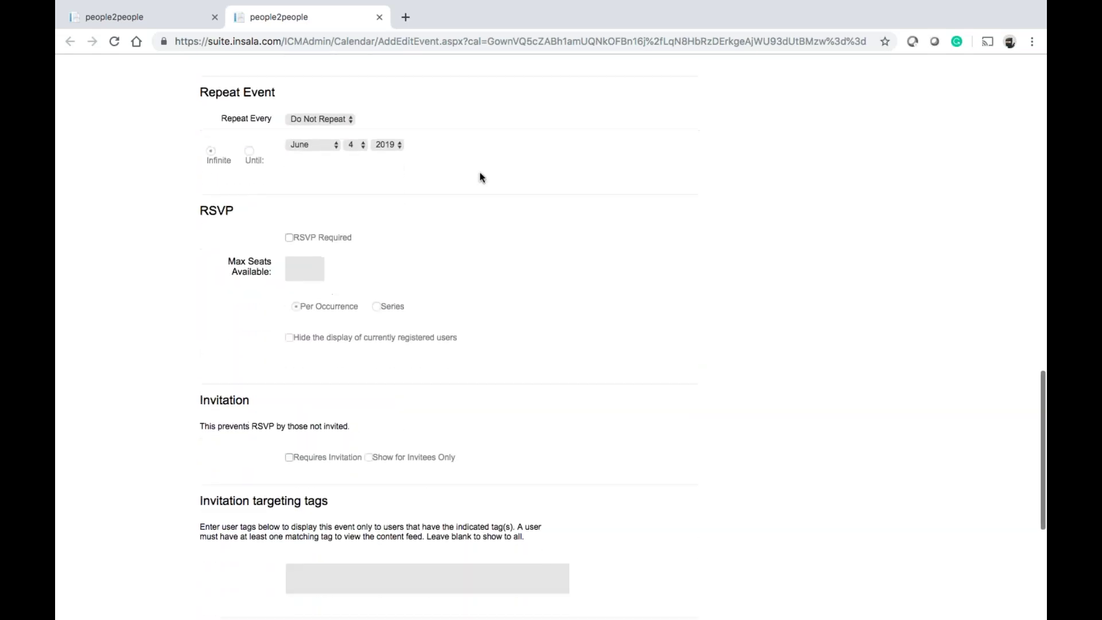
pyautogui.scroll(-1, 479, 176)
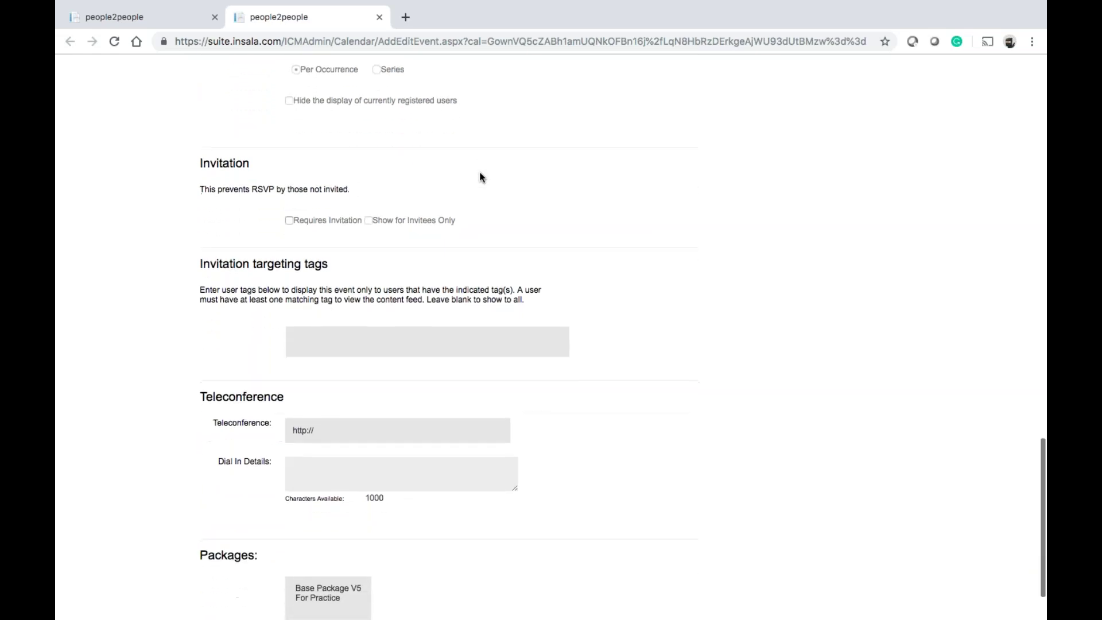
pyautogui.scroll(-1, 386, 381)
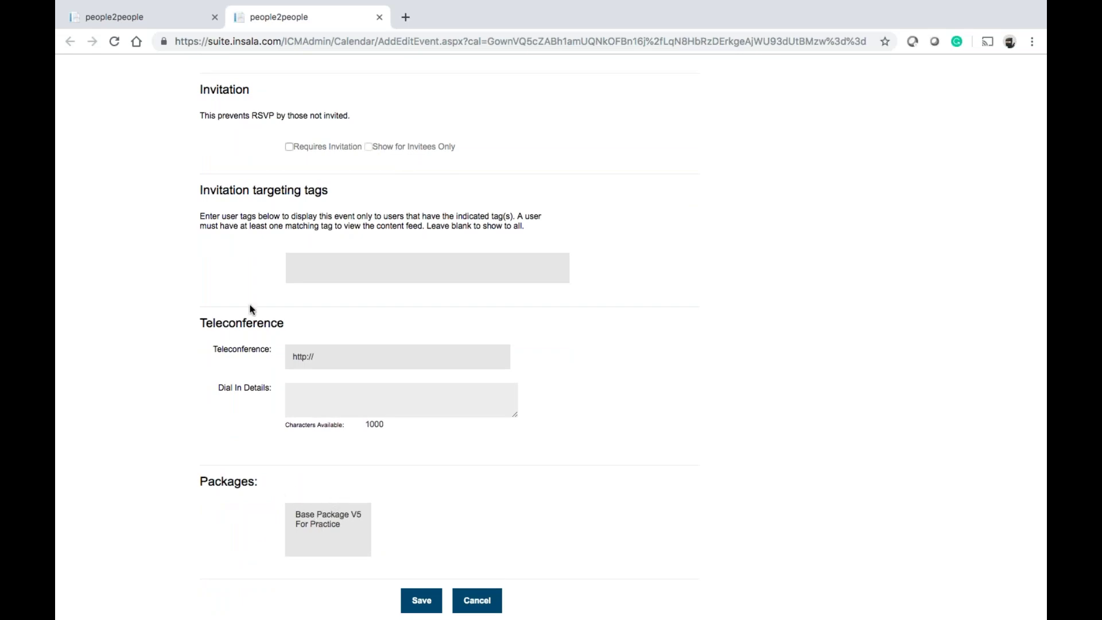
pyautogui.scroll(1, 236, 186)
pyautogui.scroll(4, 353, 181)
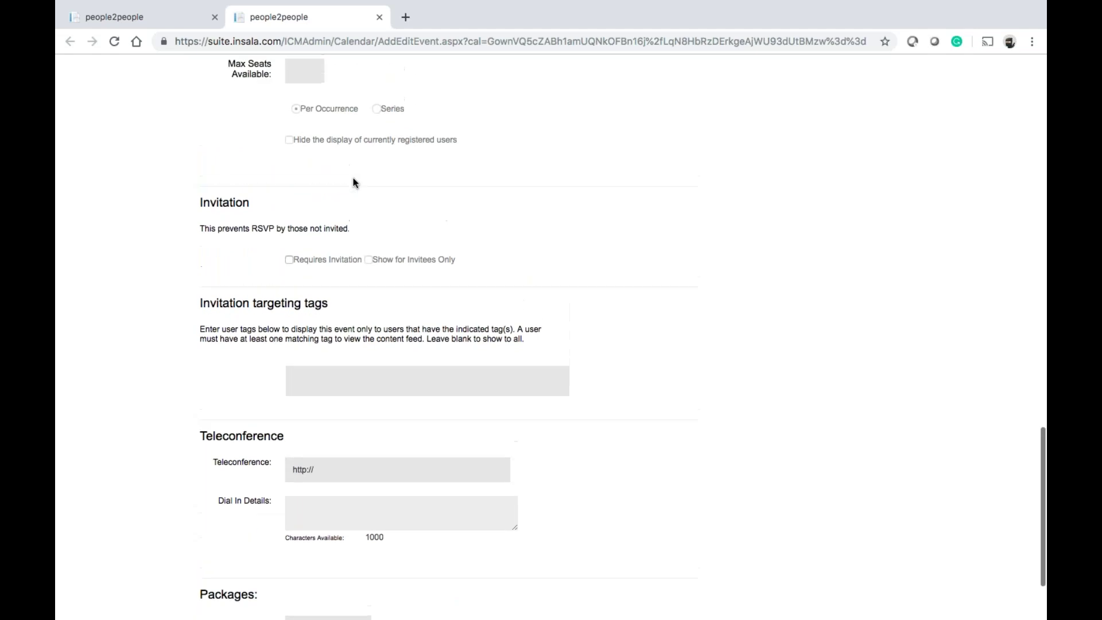
pyautogui.scroll(-5, 353, 183)
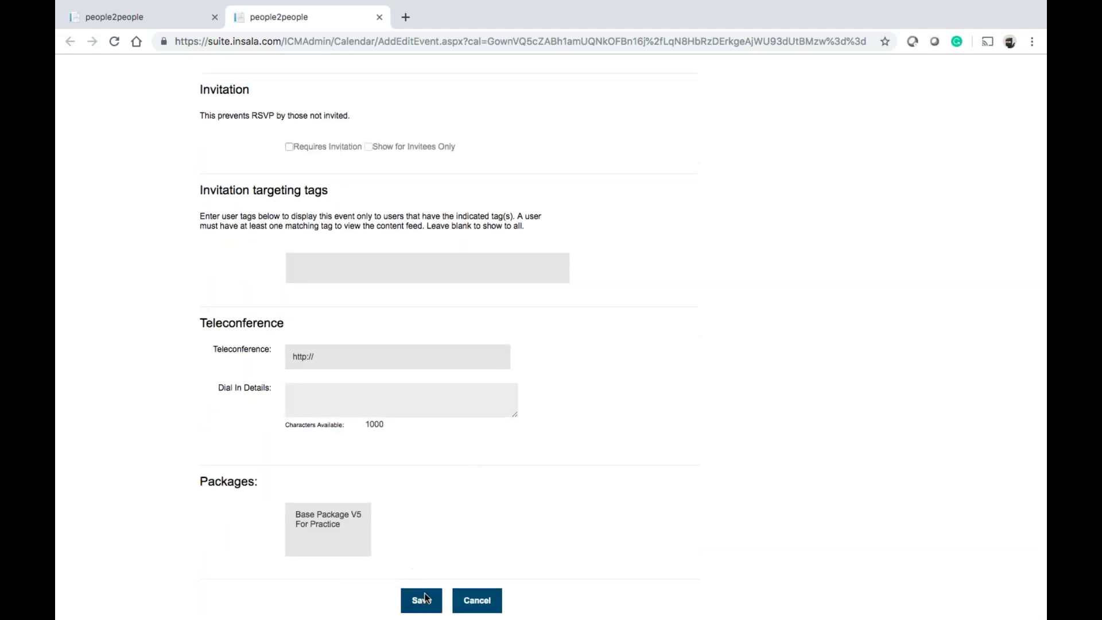
pyautogui.scroll(20, 475, 457)
pyautogui.scroll(-2, 453, 461)
# Set the start date to June 7, save the event, and return to the user dashboard
pyautogui.click(355, 470)
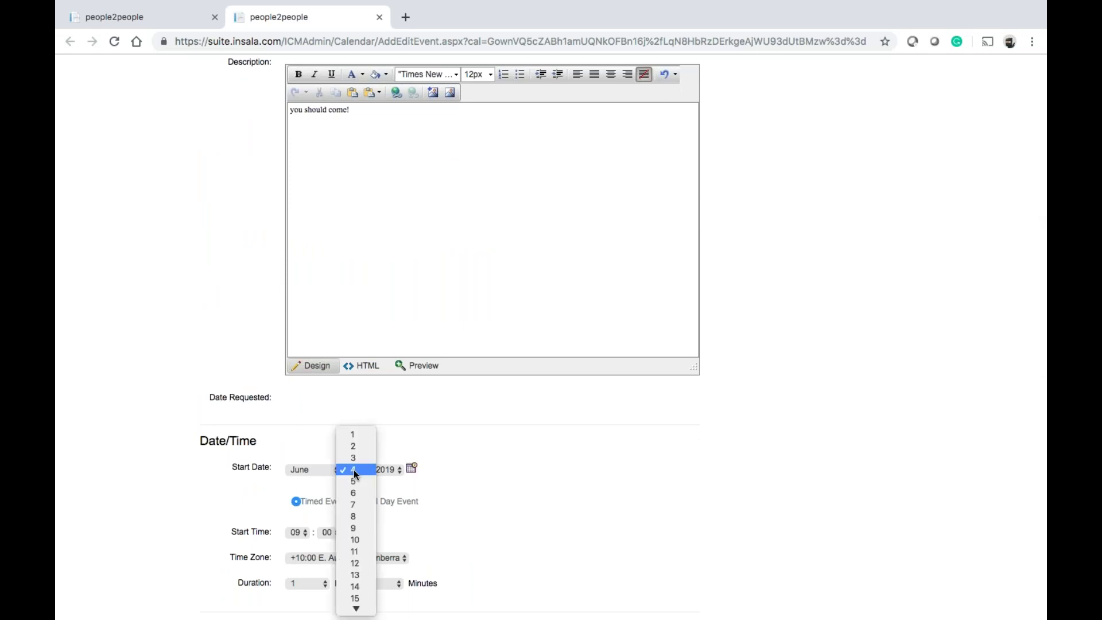
pyautogui.click(357, 506)
pyautogui.scroll(-12, 516, 469)
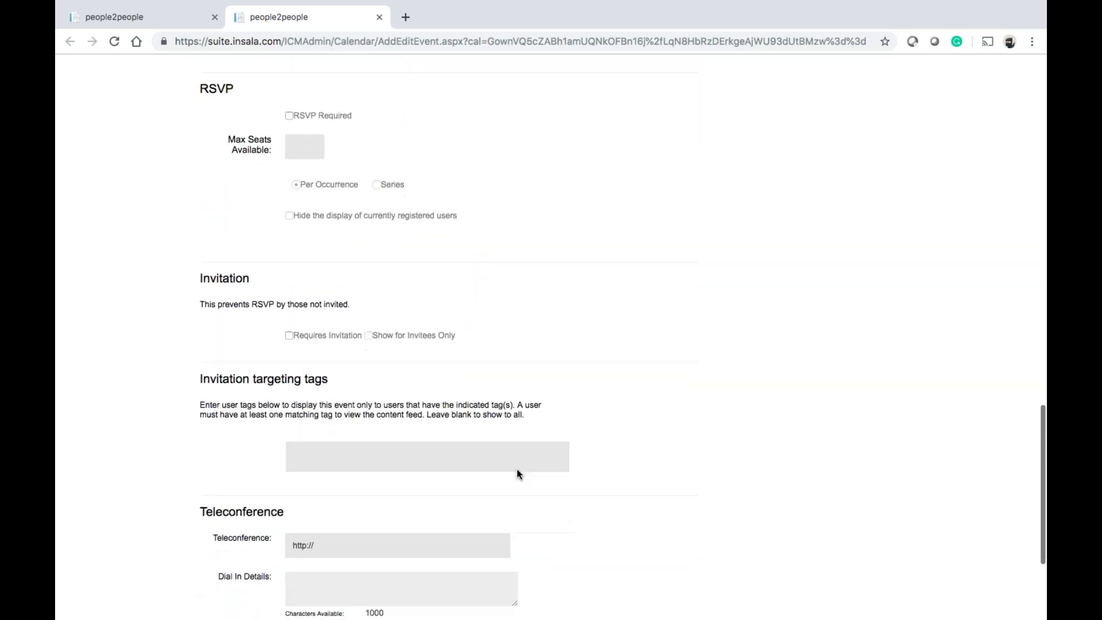
pyautogui.scroll(-3, 454, 555)
pyautogui.click(425, 599)
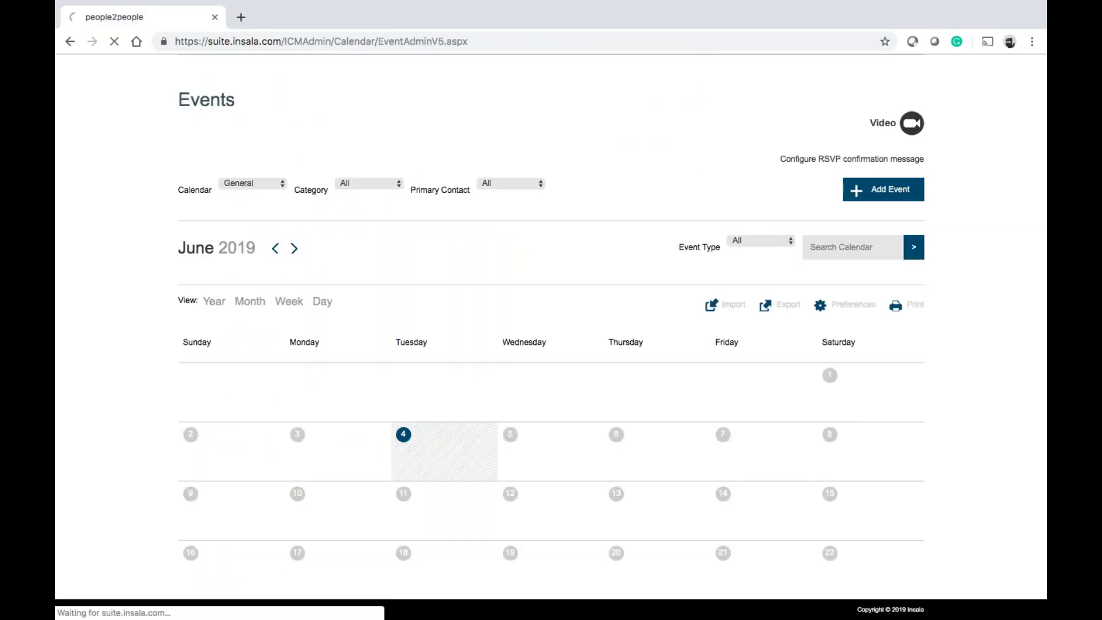
pyautogui.scroll(-3, 427, 502)
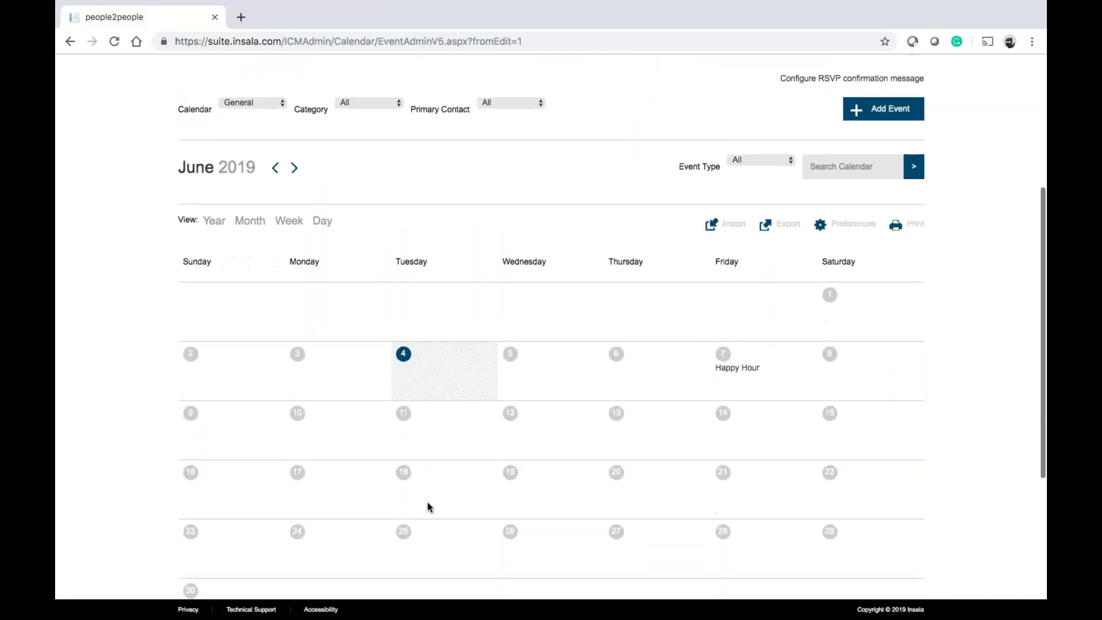
pyautogui.scroll(5, 750, 373)
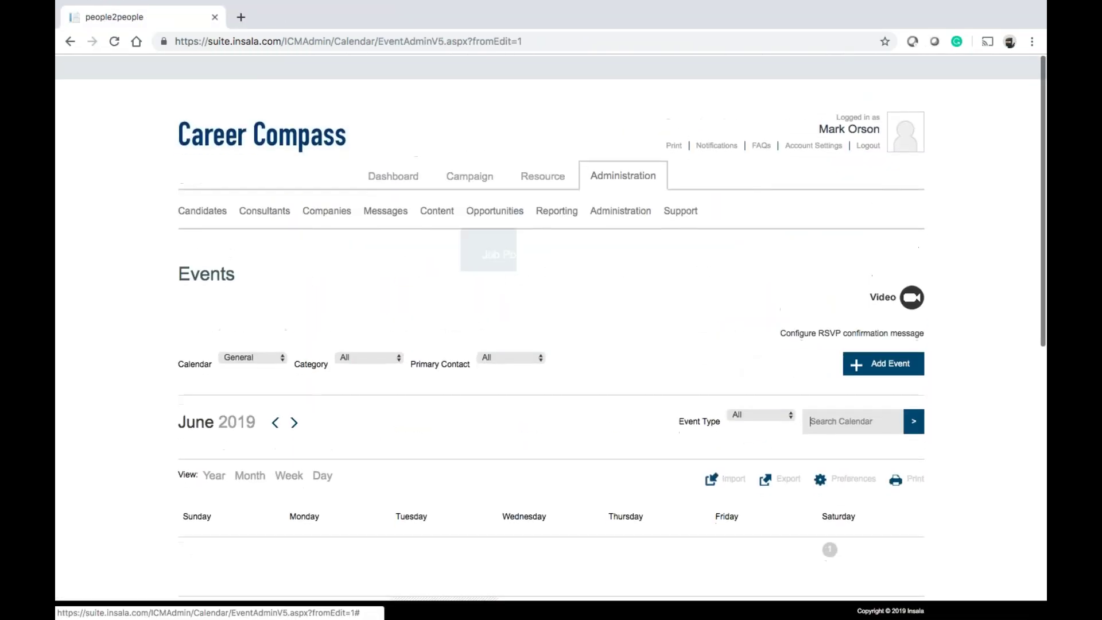
pyautogui.click(391, 177)
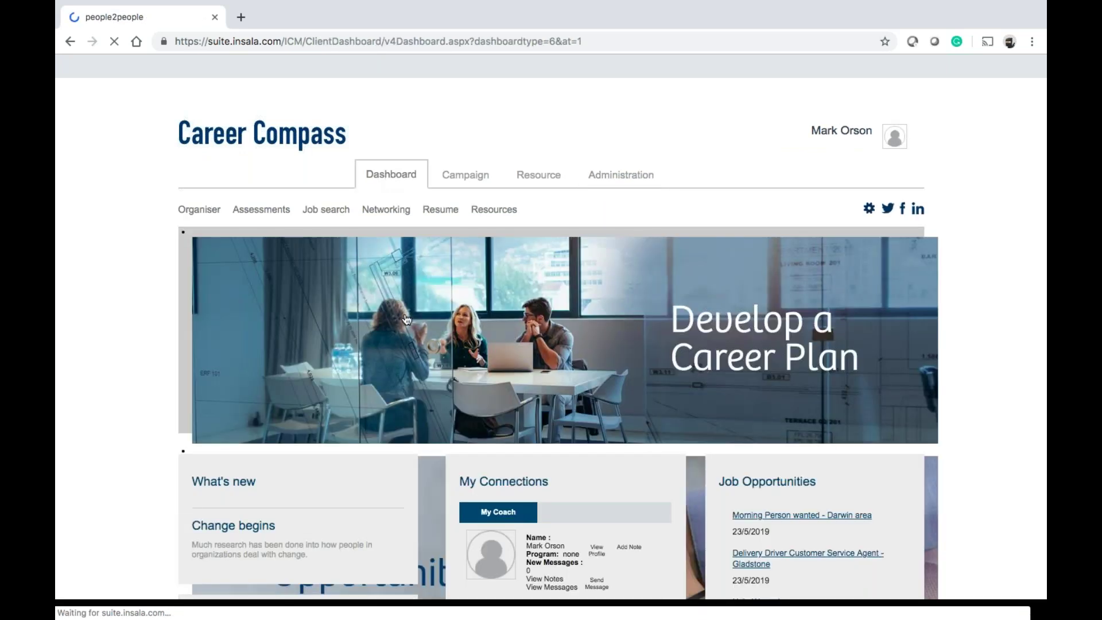
# Scroll the dashboard to review Job Opportunities and the Happy Hour upcoming event
pyautogui.scroll(-8, 406, 319)
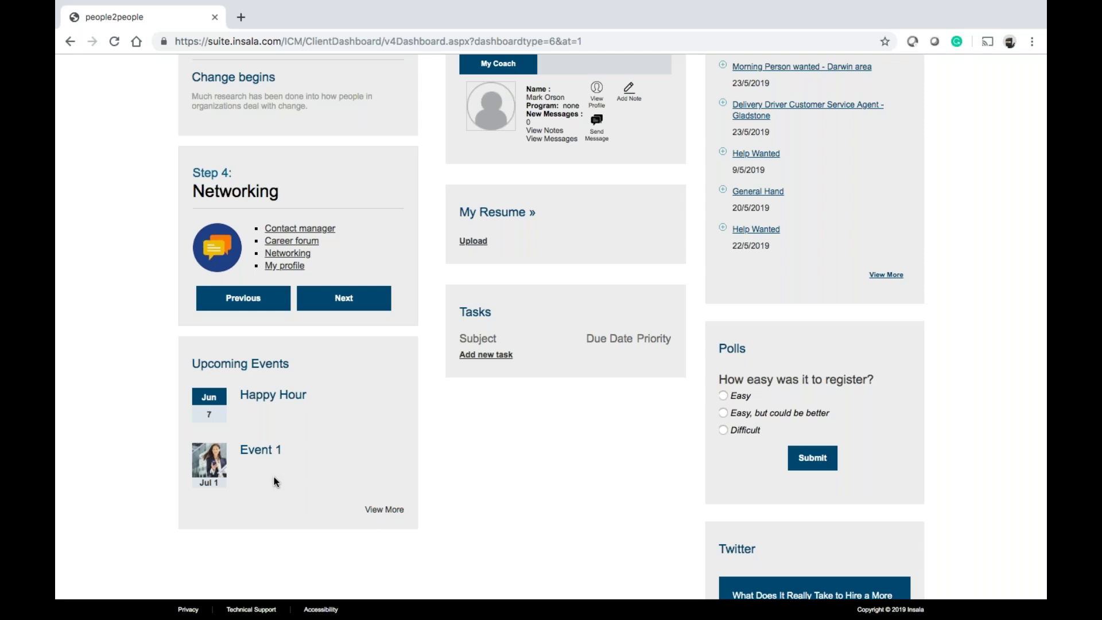
pyautogui.scroll(2, 274, 476)
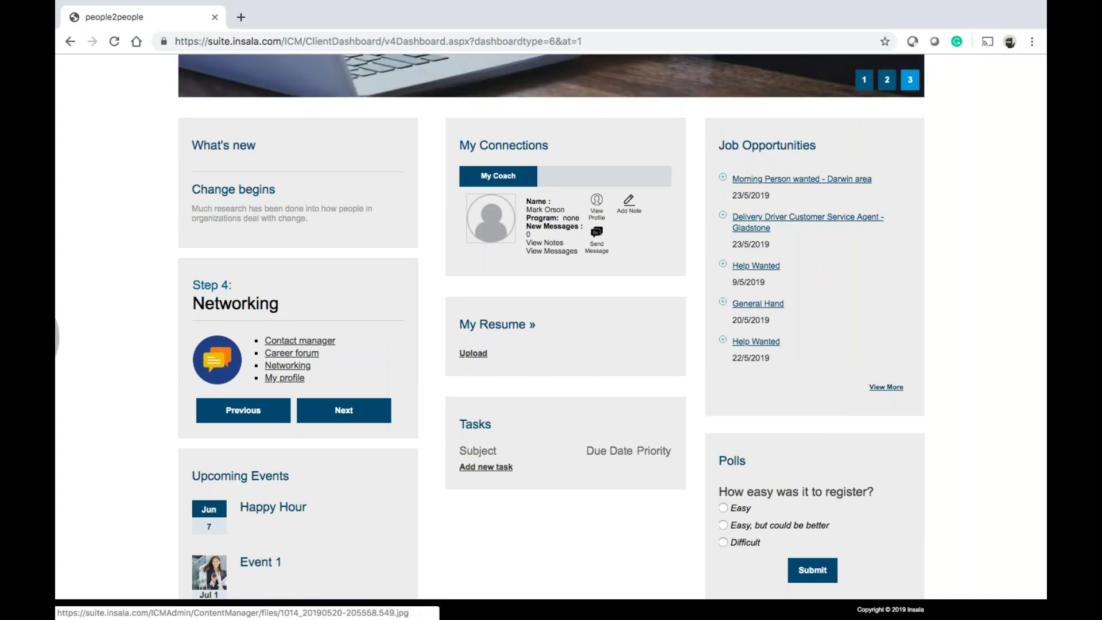
pyautogui.scroll(-3, 551, 322)
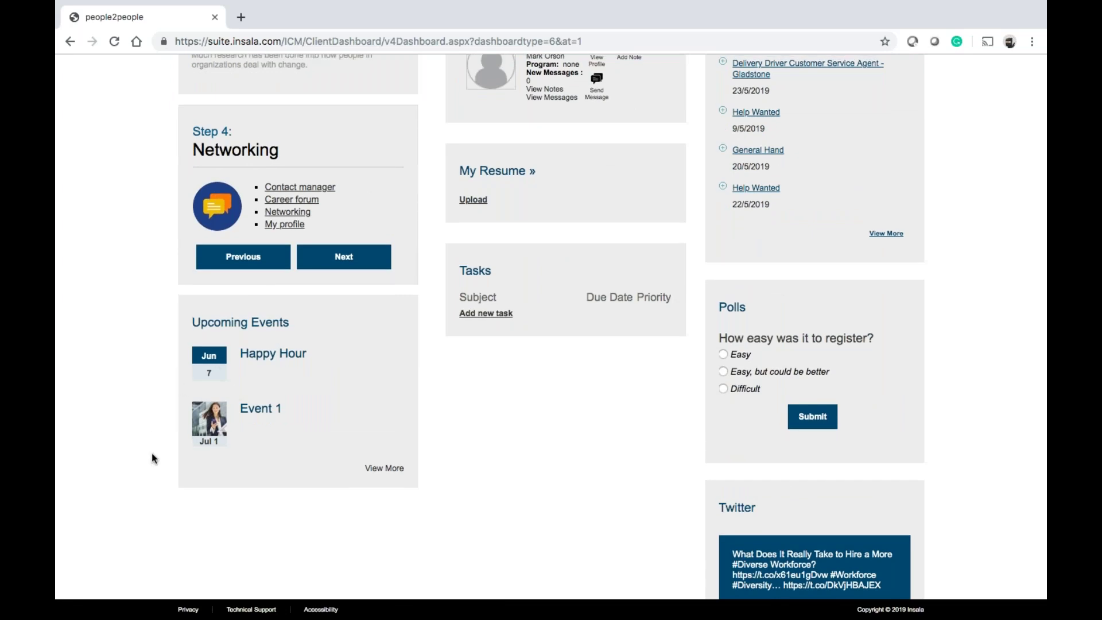
pyautogui.scroll(7, 278, 422)
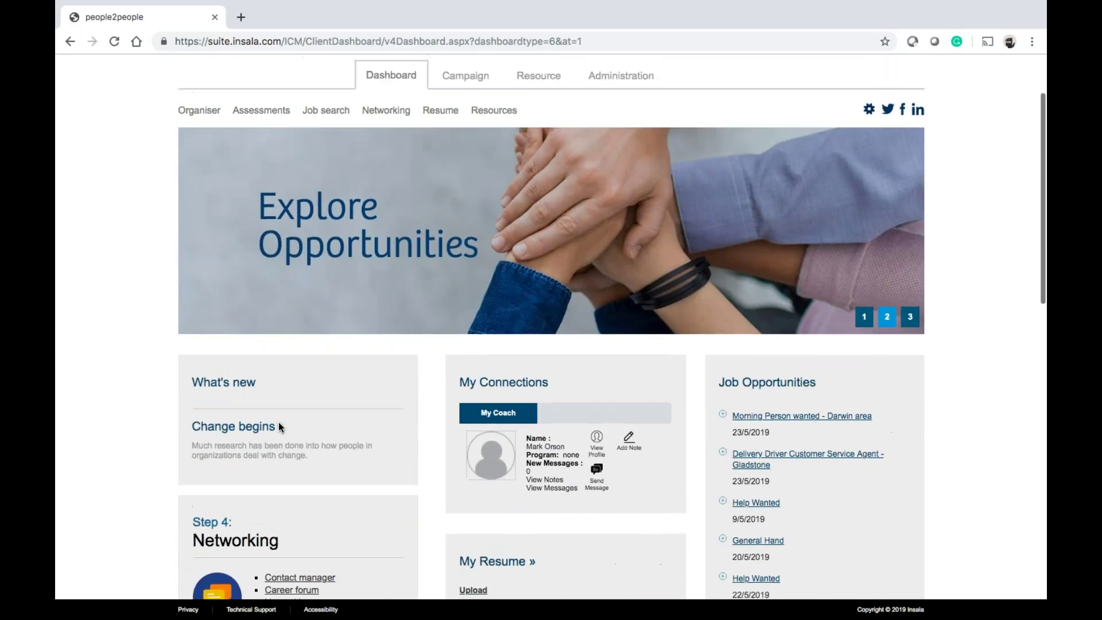
pyautogui.scroll(-4, 278, 422)
pyautogui.scroll(5, 279, 427)
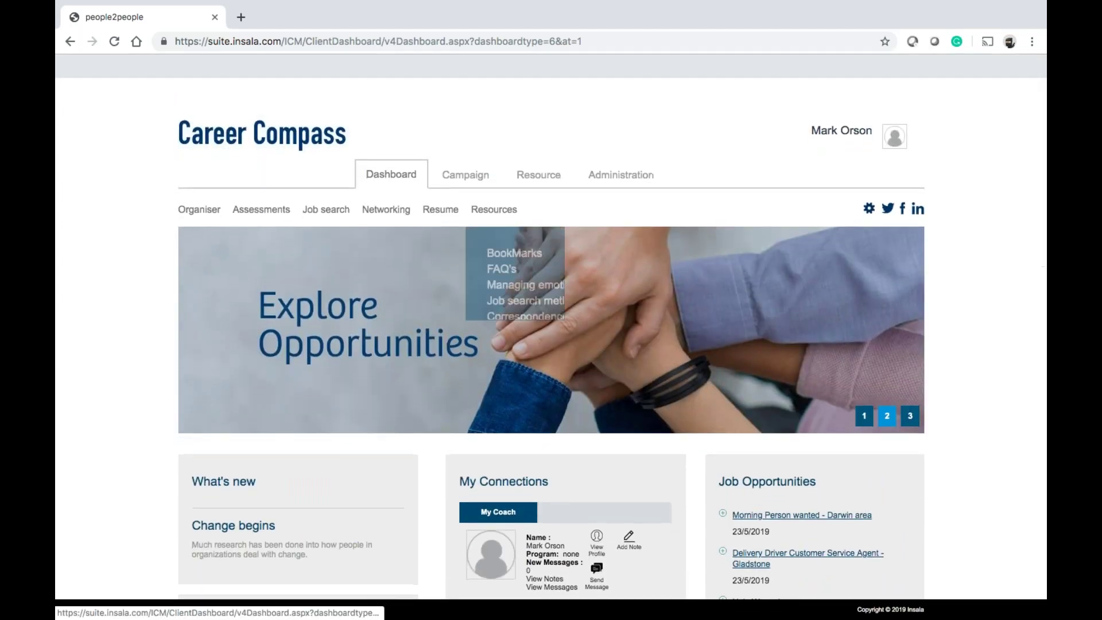
# Open Administration > Content > FAQs and get back to Knowledge Base Administration
pyautogui.click(618, 182)
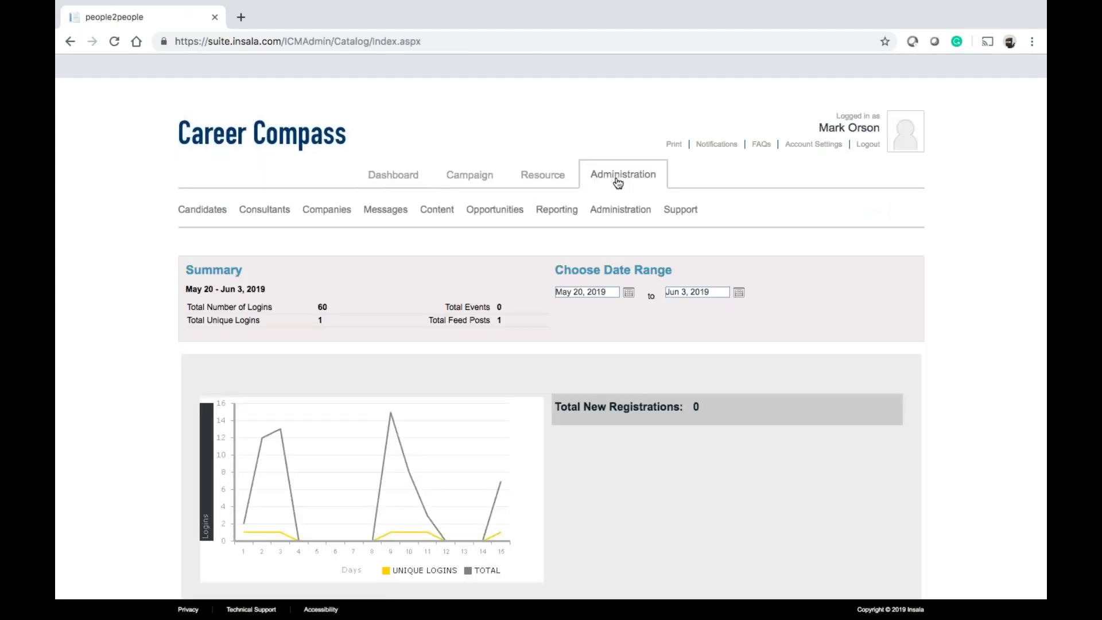
pyautogui.moveTo(436, 213)
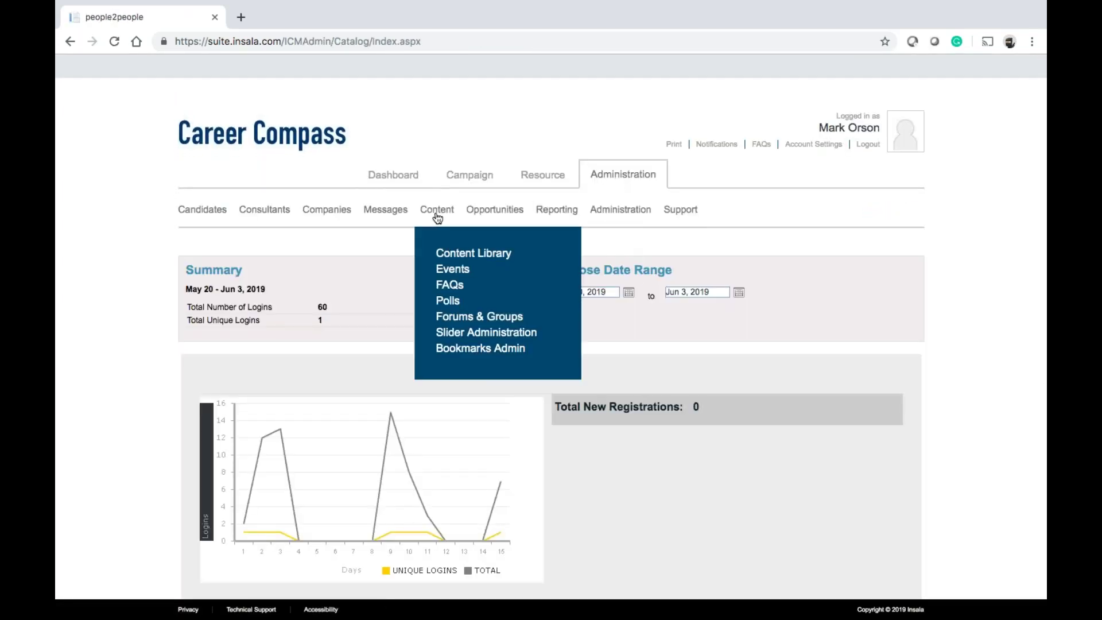
pyautogui.click(446, 286)
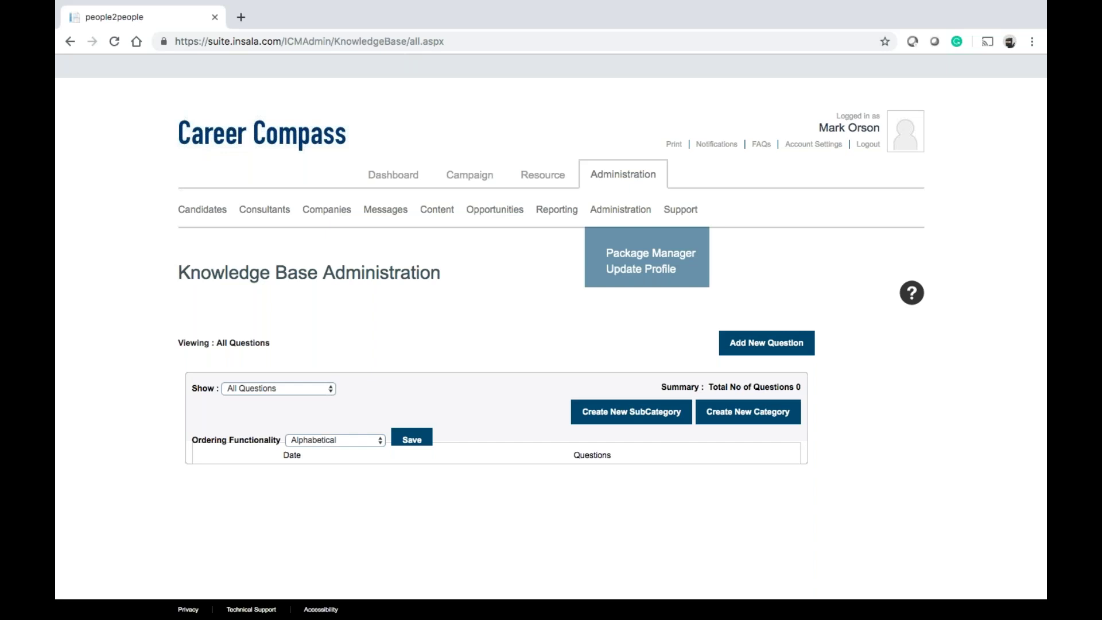
pyautogui.click(762, 145)
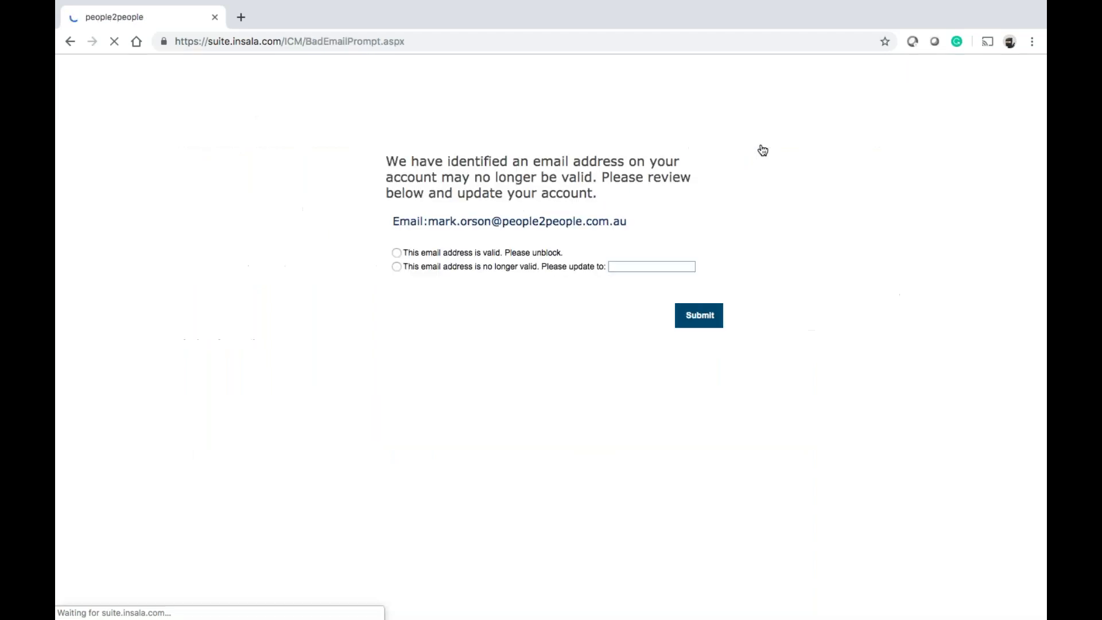
pyautogui.click(69, 41)
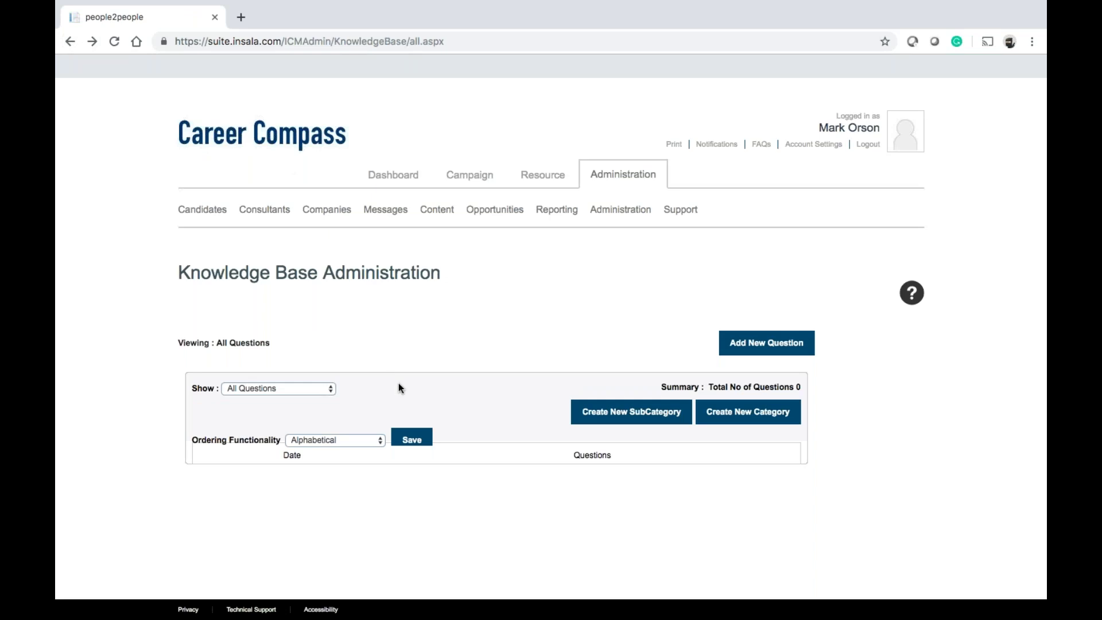
# Add 'When does my program end?' answered 'Please contact your consultant for more information on this.'
pyautogui.click(777, 346)
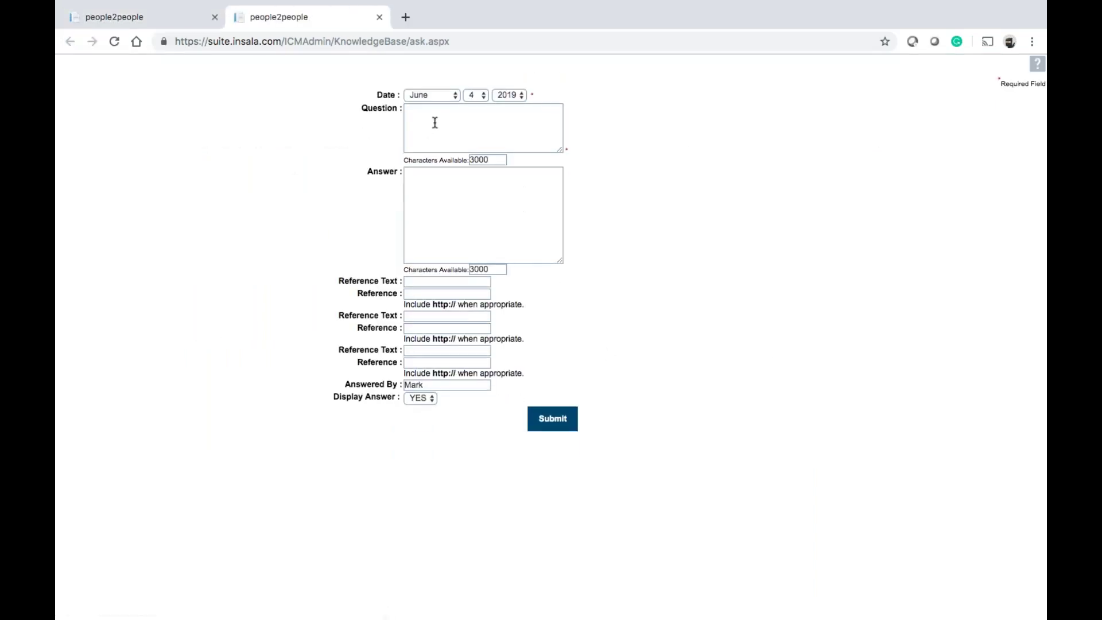
pyautogui.write('When does my program end?Pl')
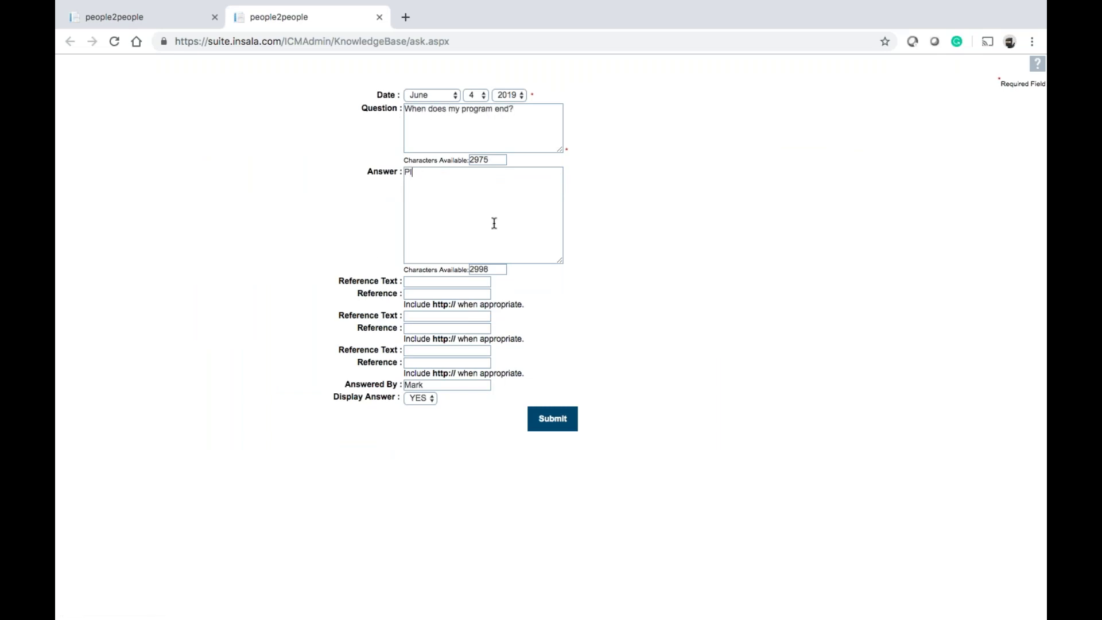
pyautogui.write('ease contact your consultant for ')
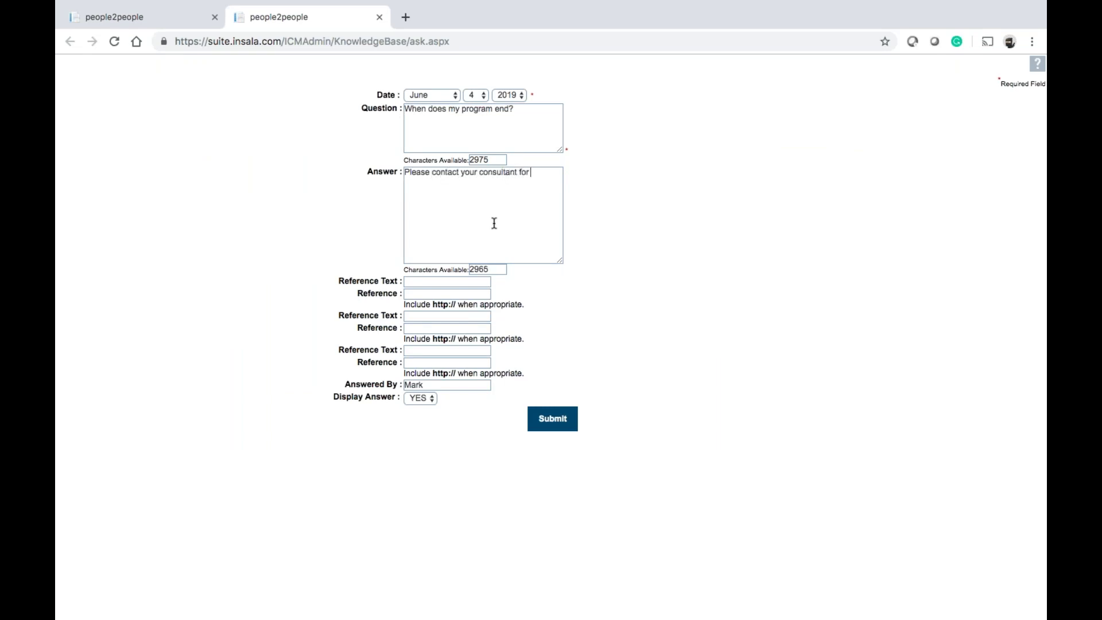
pyautogui.write('more information on this.')
pyautogui.click(540, 419)
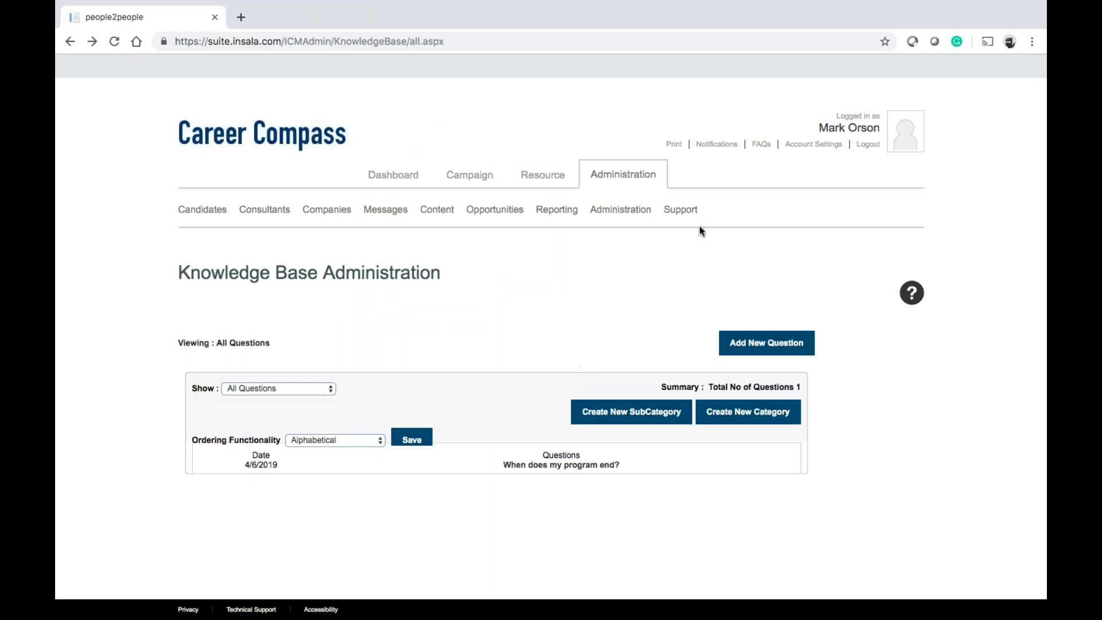
# Copy the current email address into the 'Please update to' field and submit the prompt
pyautogui.click(761, 146)
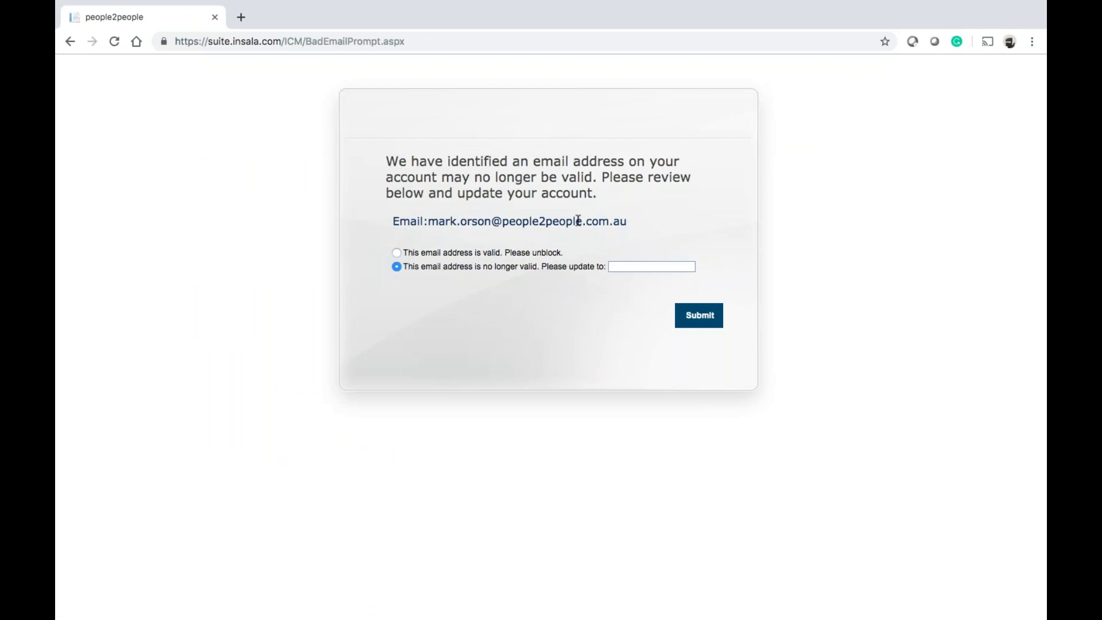
pyautogui.moveTo(474, 228); pyautogui.dragTo(430, 222)
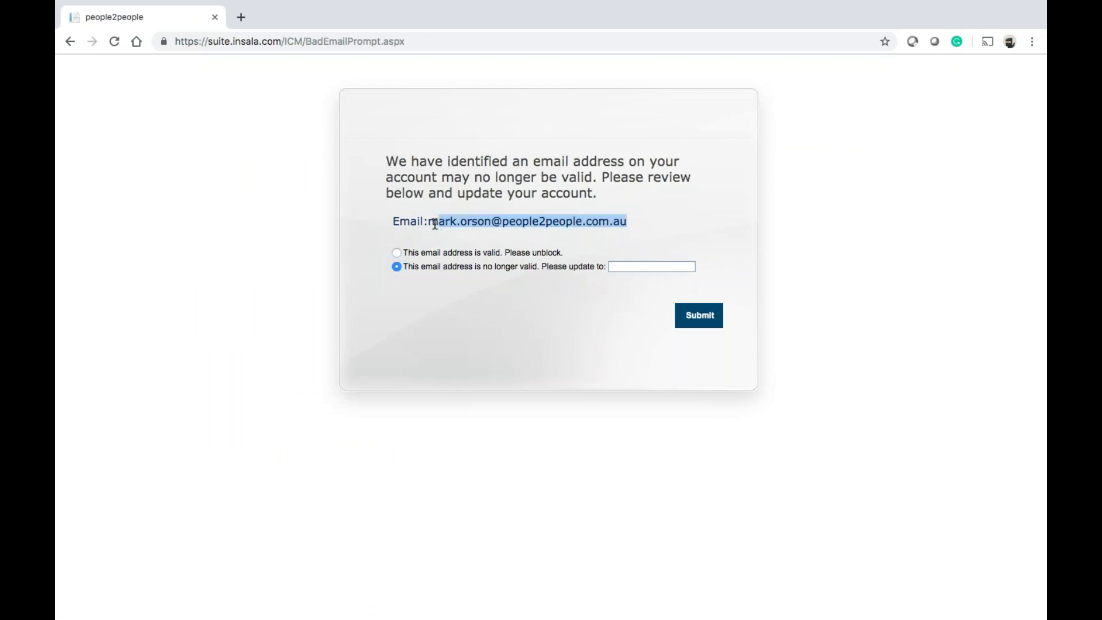
pyautogui.hotkey('ctrl', 'c')
pyautogui.click(622, 266)
pyautogui.hotkey('ctrl', 'v')
pyautogui.click(702, 319)
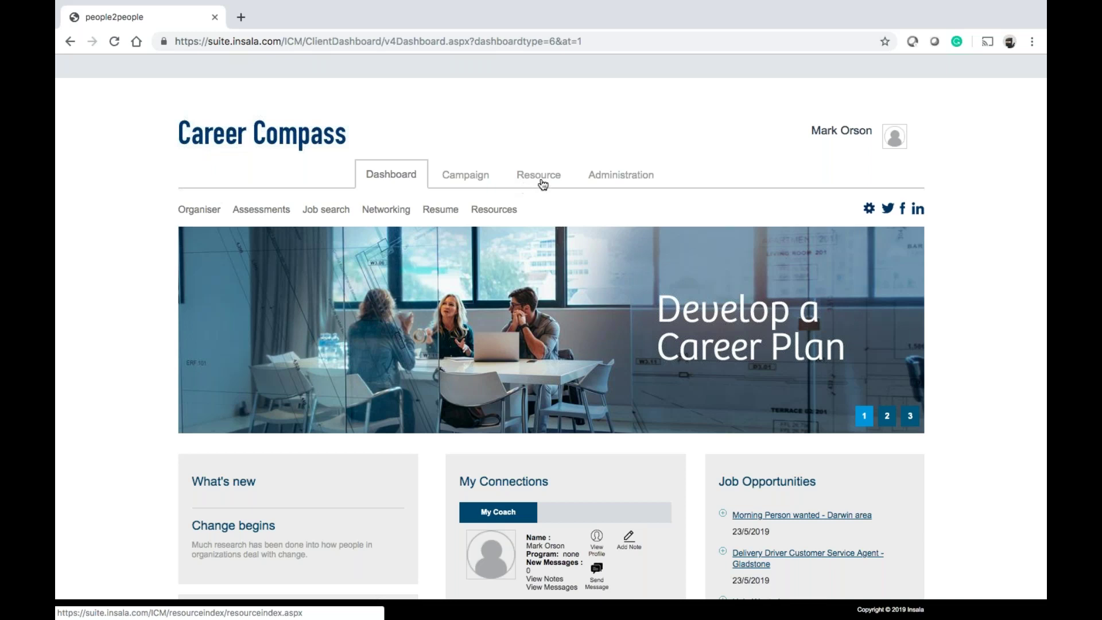
# Expand 'When does my program end?' in the candidate FAQs, then open Ask A Question
pyautogui.moveTo(821, 148)
pyautogui.click(770, 216)
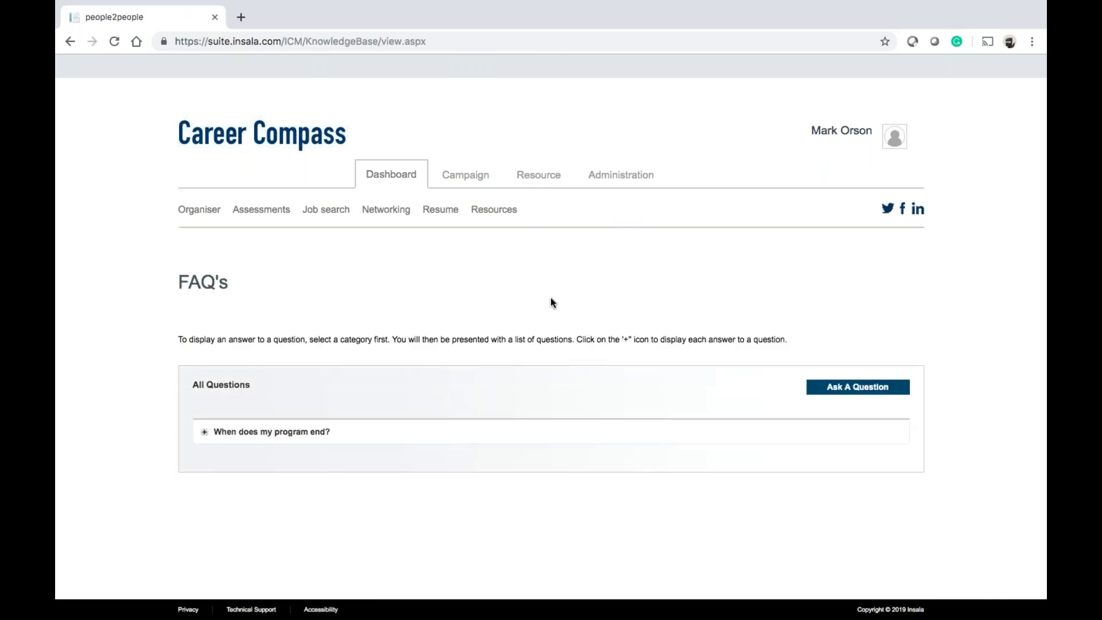
pyautogui.moveTo(837, 86)
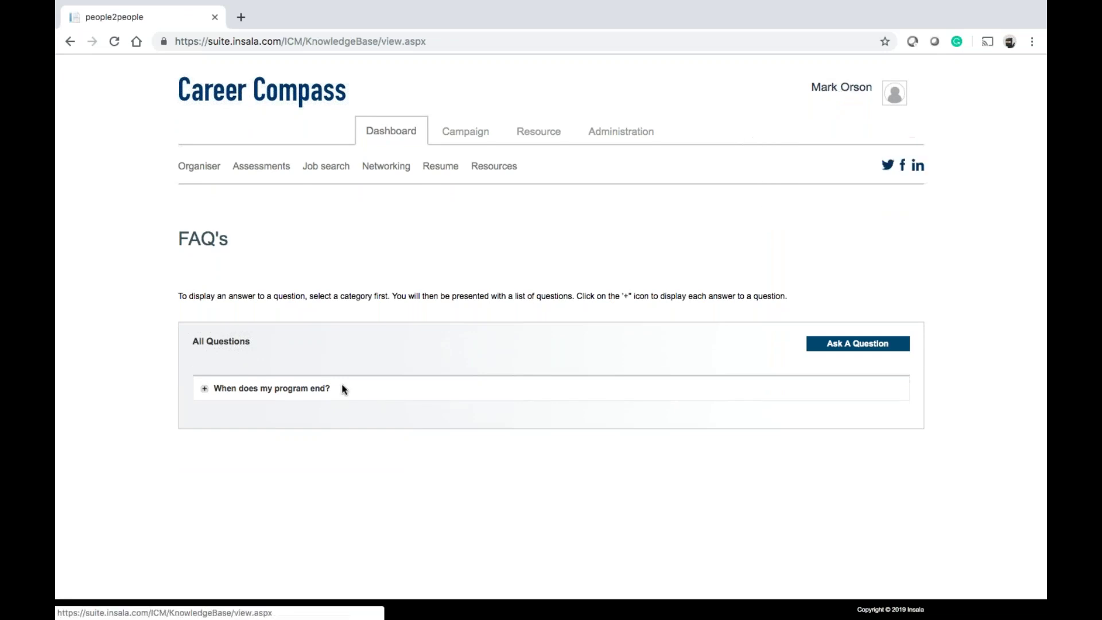
pyautogui.click(204, 389)
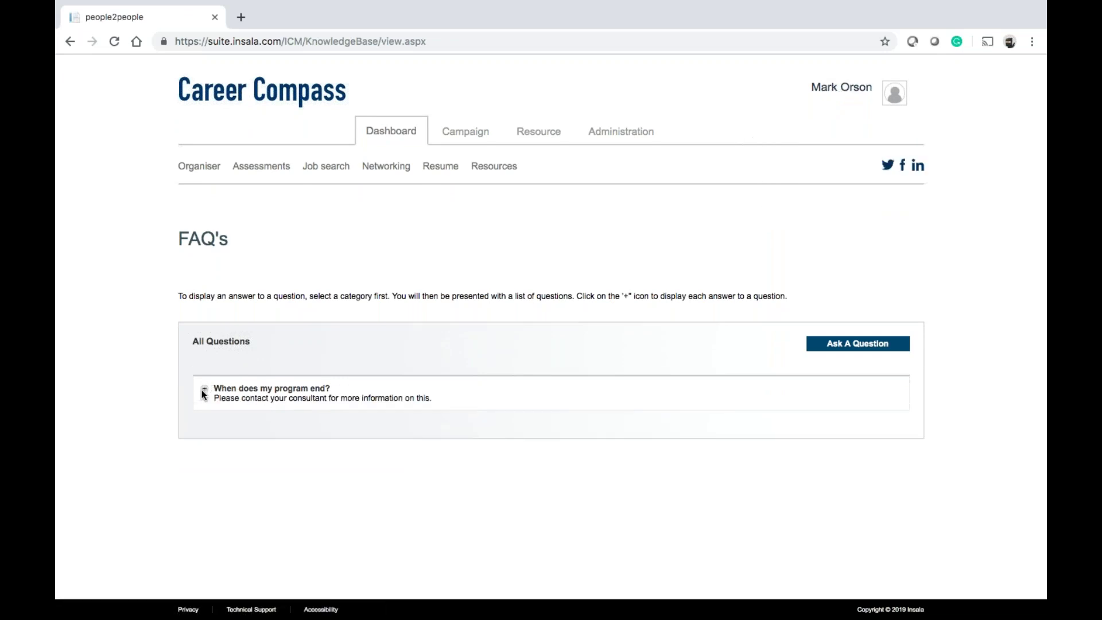
pyautogui.click(871, 343)
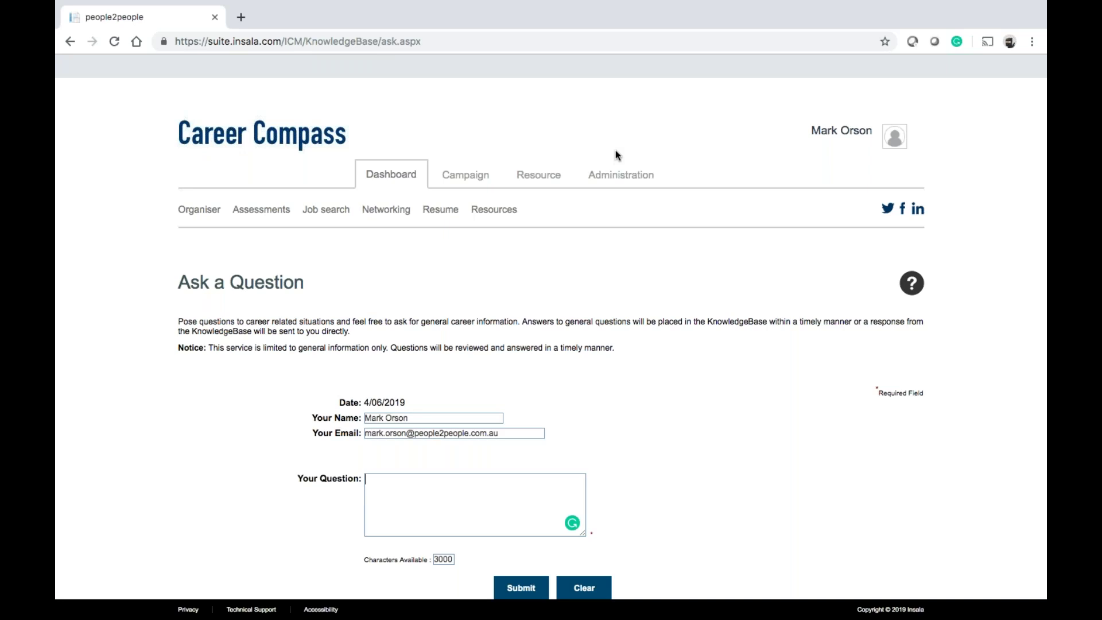
# Check the FAQ Show filter, keeping All Questions, then go to Content > Polls
pyautogui.click(619, 177)
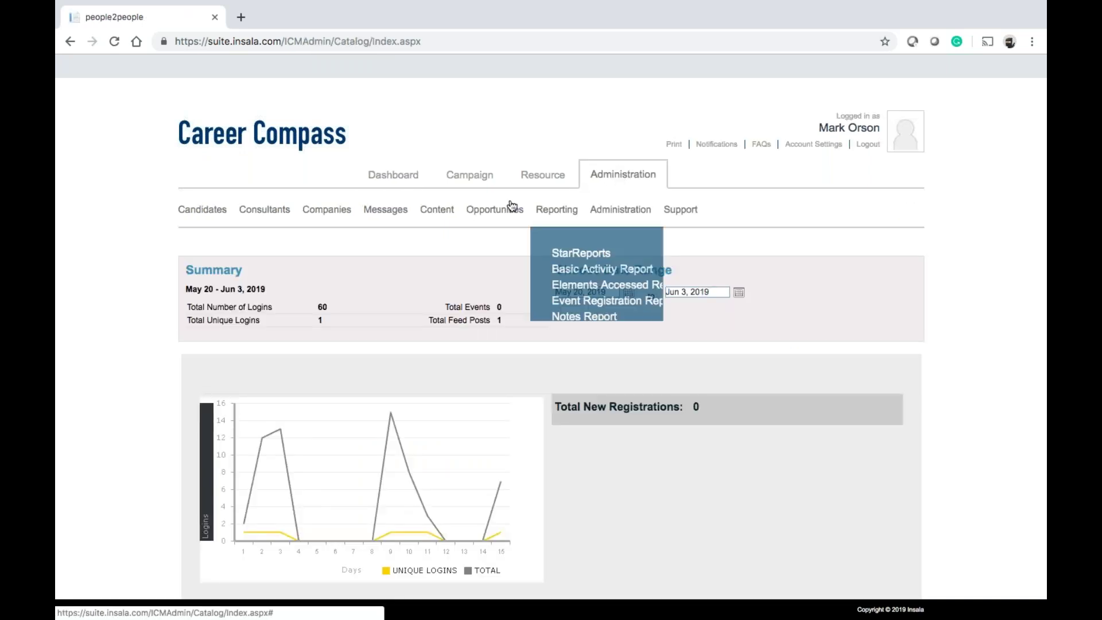
pyautogui.moveTo(442, 213)
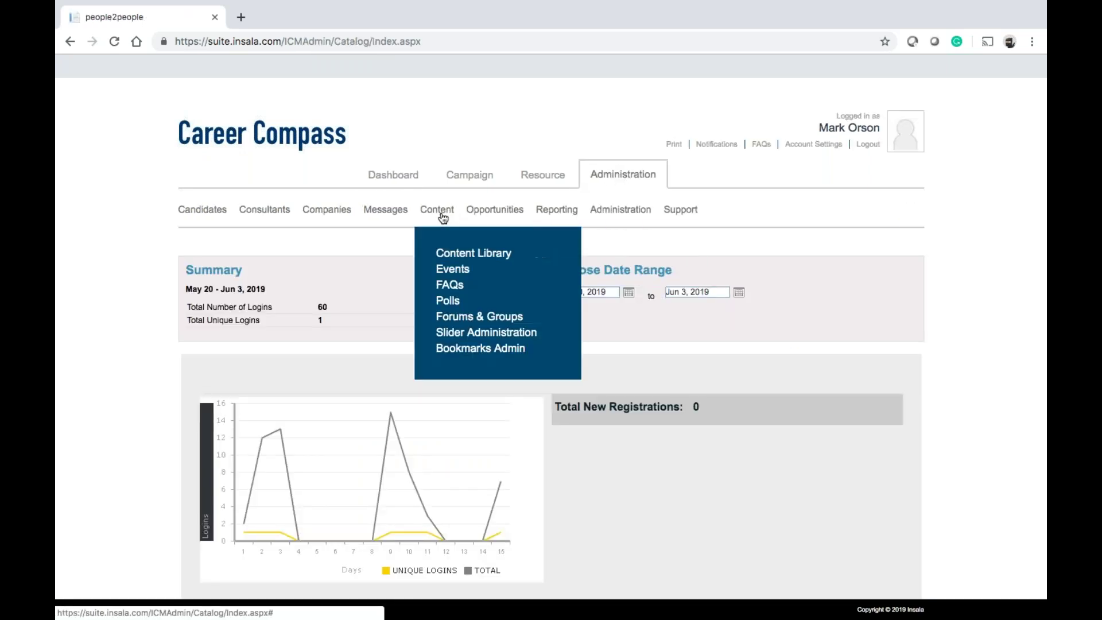
pyautogui.click(447, 287)
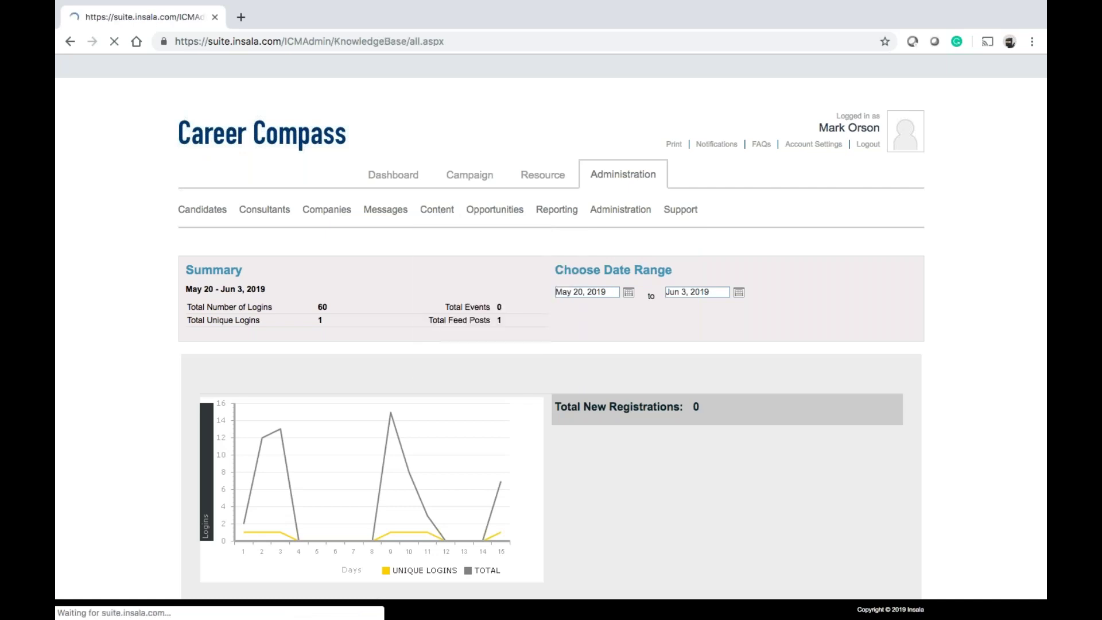
pyautogui.click(312, 389)
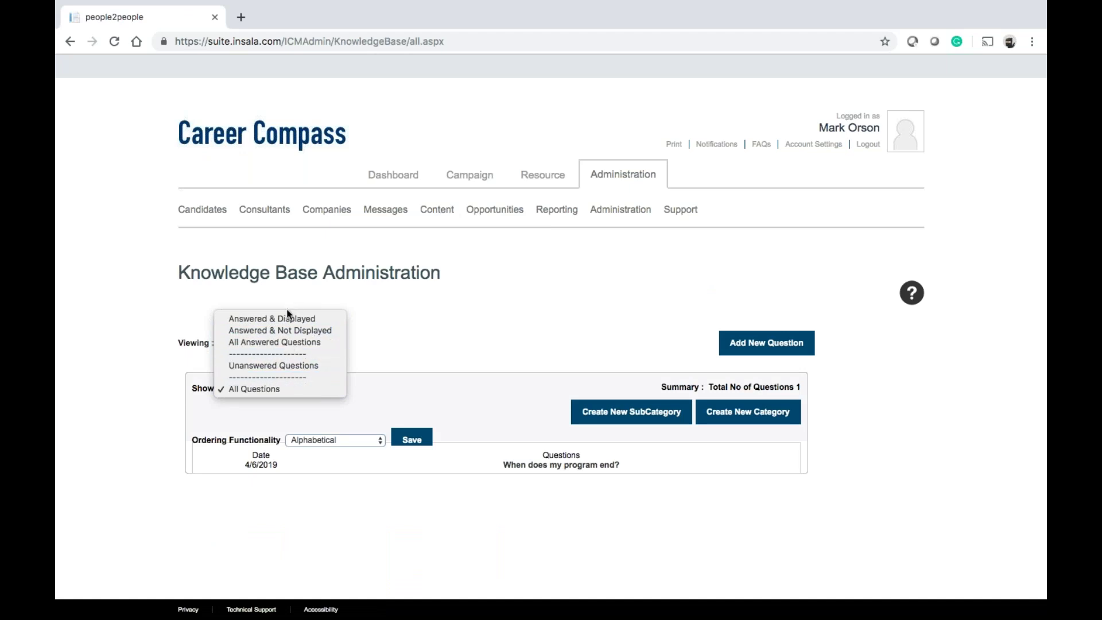
pyautogui.click(422, 361)
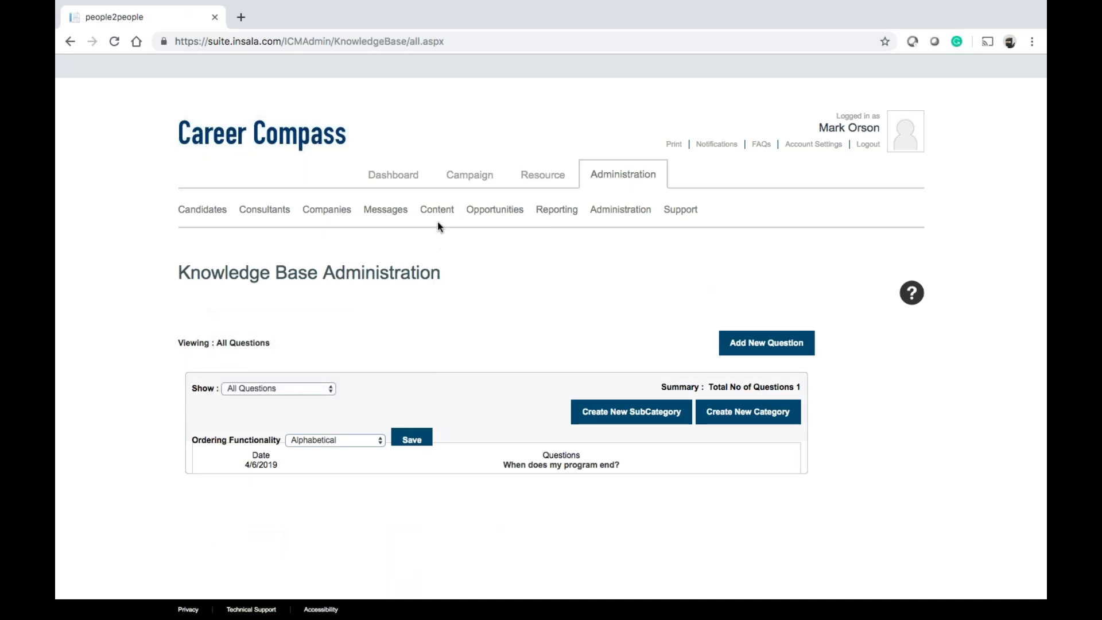
pyautogui.moveTo(437, 218)
pyautogui.click(448, 303)
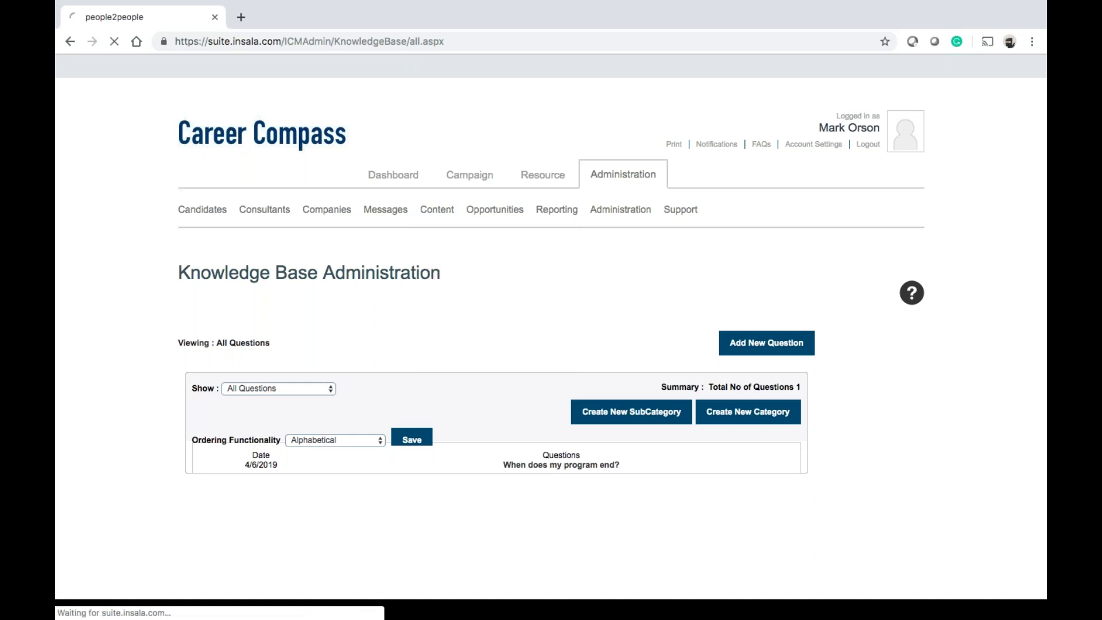
pyautogui.scroll(-2, 551, 344)
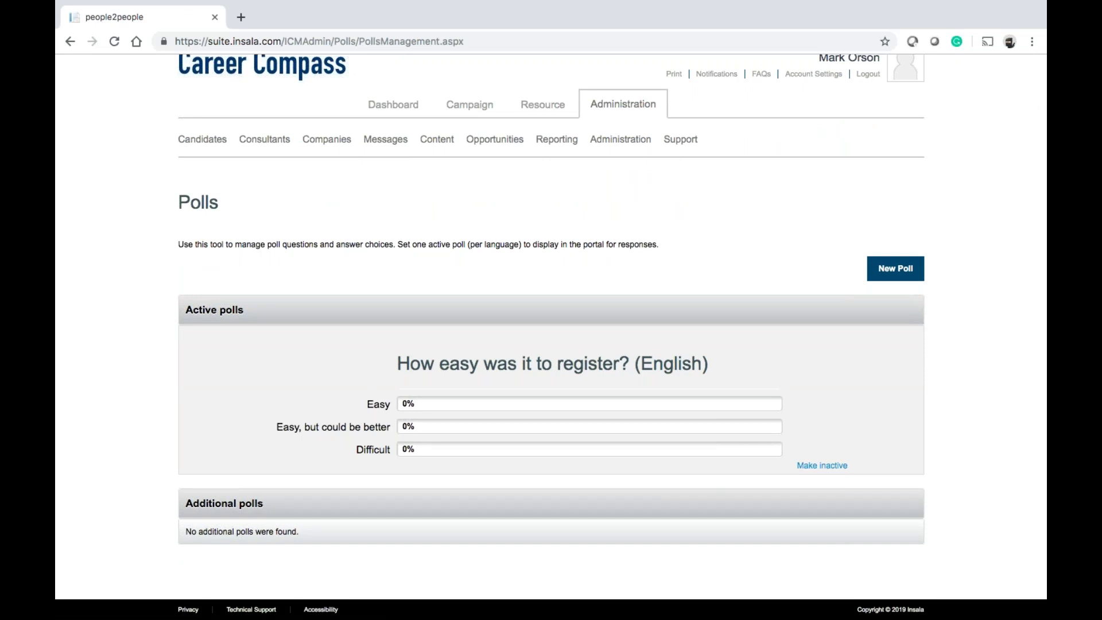
# Create the poll 'This is easy!' with answers a, b, v and d
pyautogui.click(888, 272)
pyautogui.click(497, 272)
pyautogui.write('T')
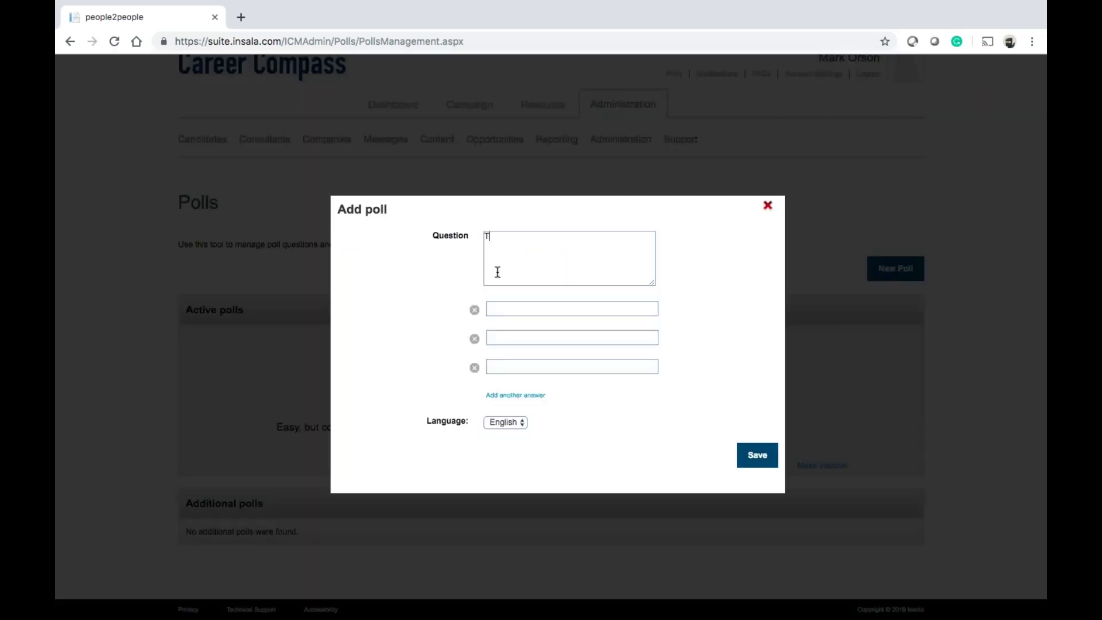
pyautogui.write('his is easy!')
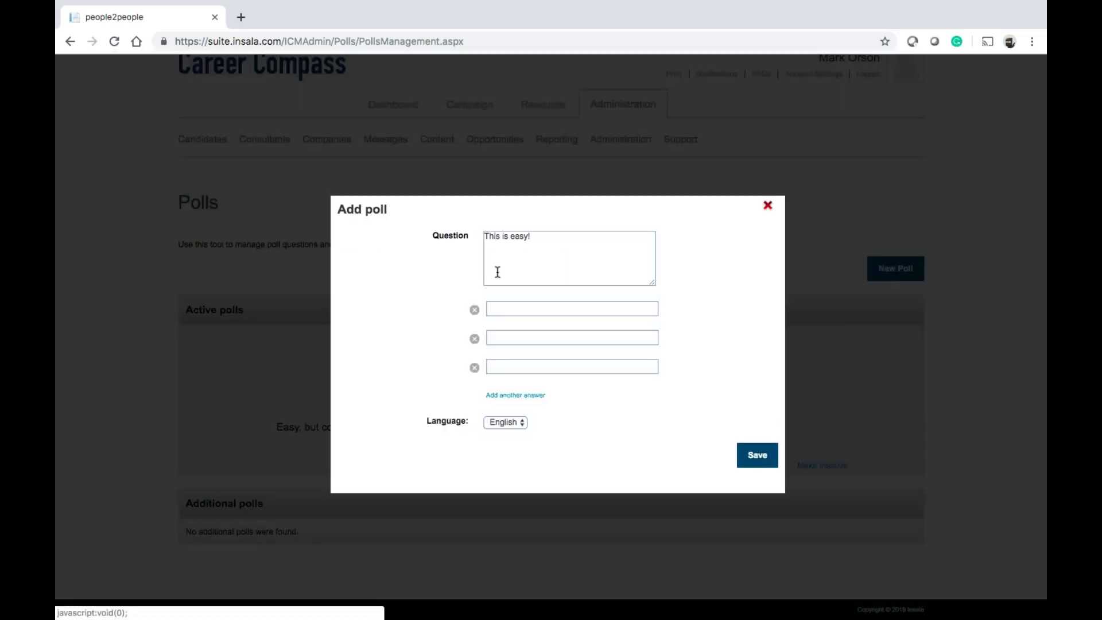
pyautogui.click(543, 308)
pyautogui.write('a')
pyautogui.click(524, 335)
pyautogui.click(522, 337)
pyautogui.click(512, 367)
pyautogui.click(510, 369)
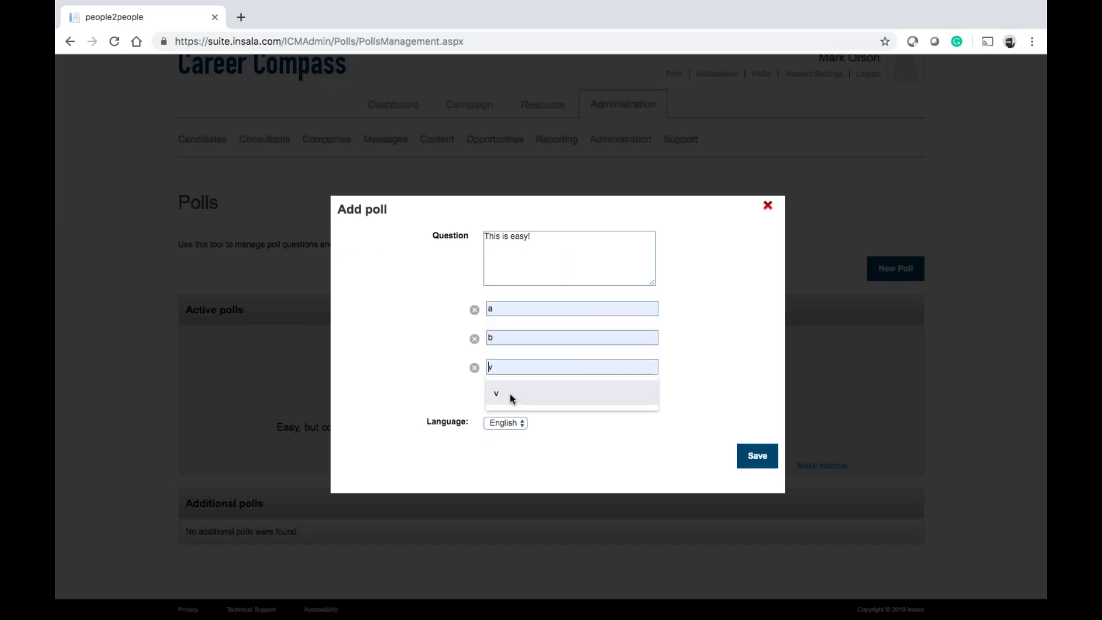
pyautogui.click(509, 396)
pyautogui.click(508, 395)
pyautogui.write('d')
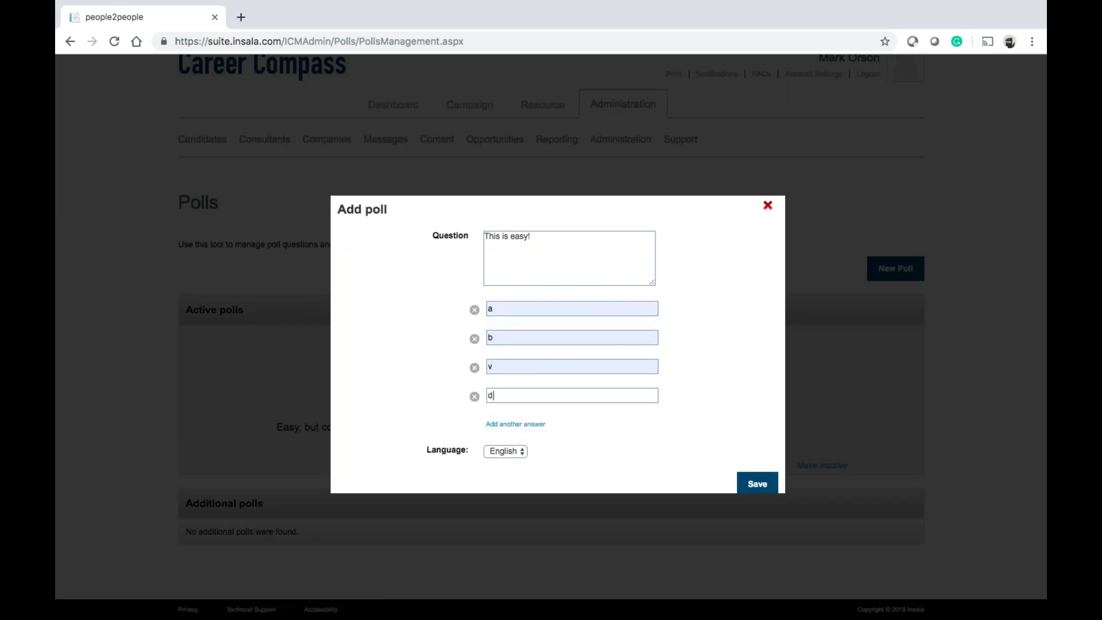
pyautogui.click(744, 488)
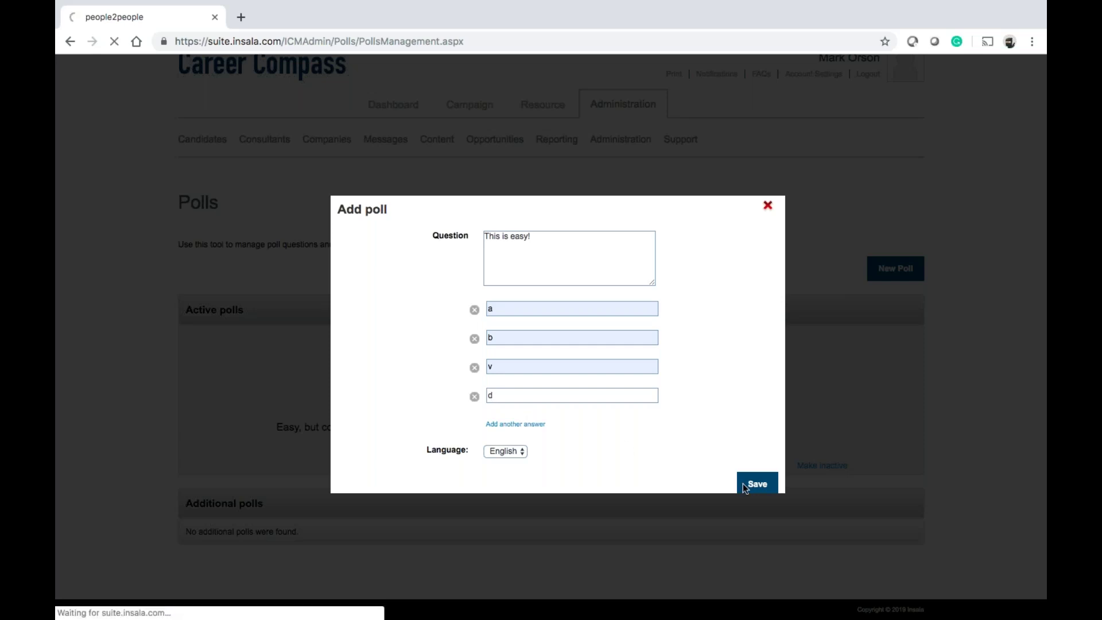
# Make the 'This is easy!' poll active
pyautogui.scroll(-5, 742, 483)
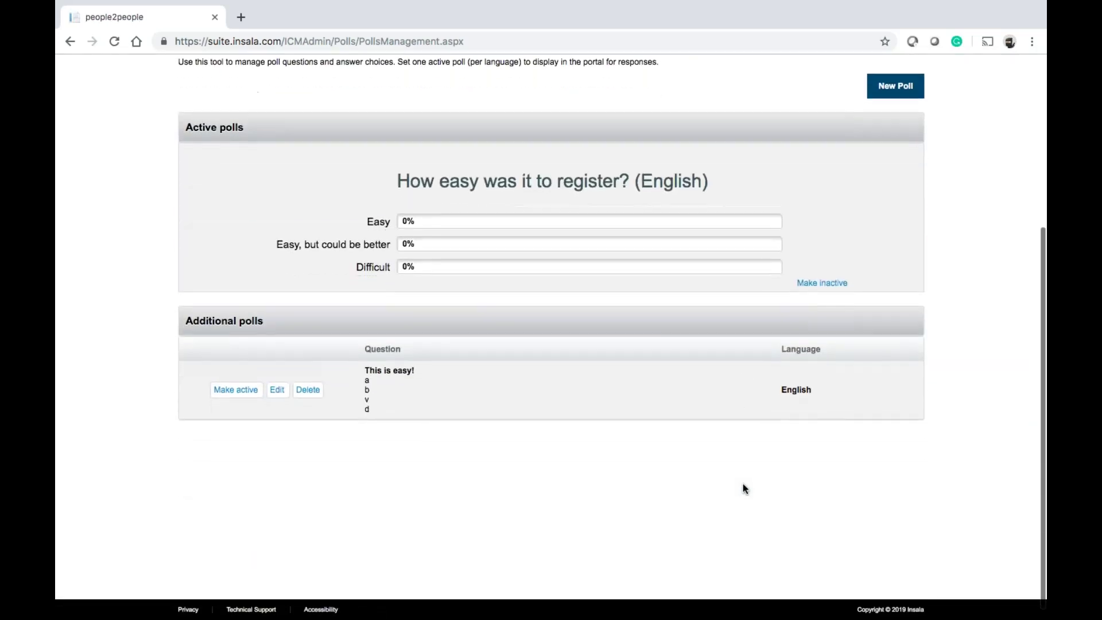
pyautogui.click(253, 394)
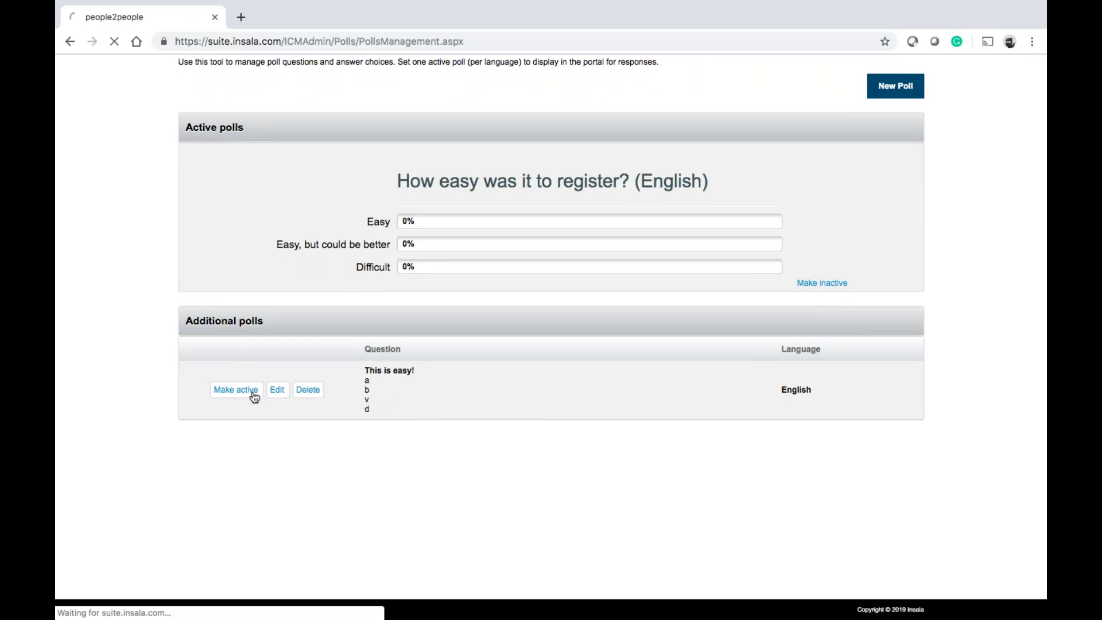
pyautogui.scroll(-4, 254, 398)
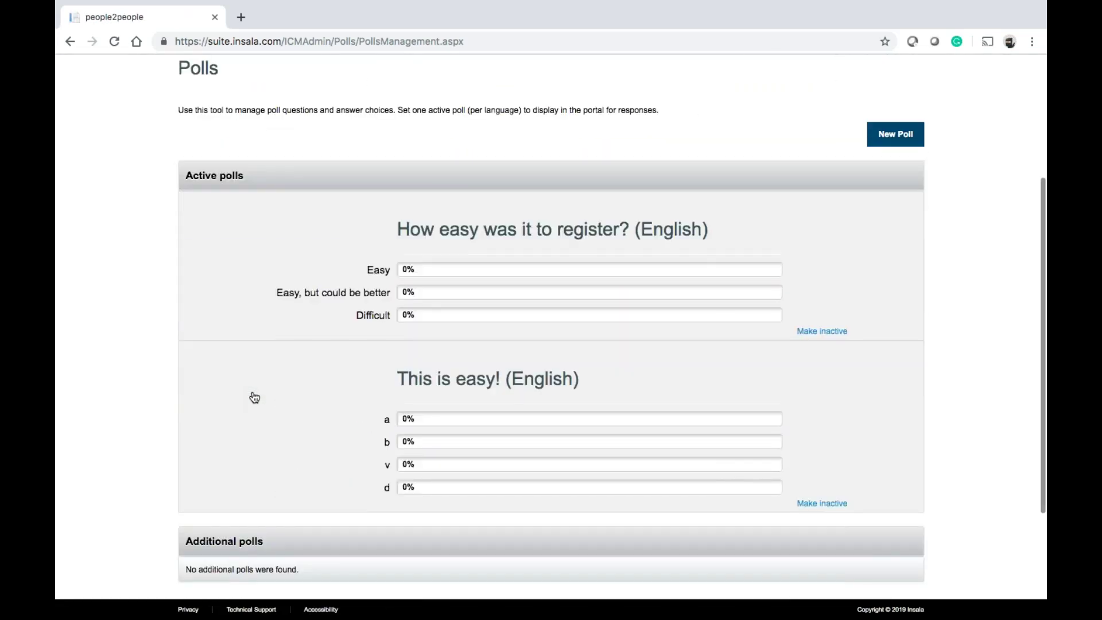
# Make the 'This is easy!' poll inactive and highlight the remaining active registration poll question
pyautogui.click(827, 504)
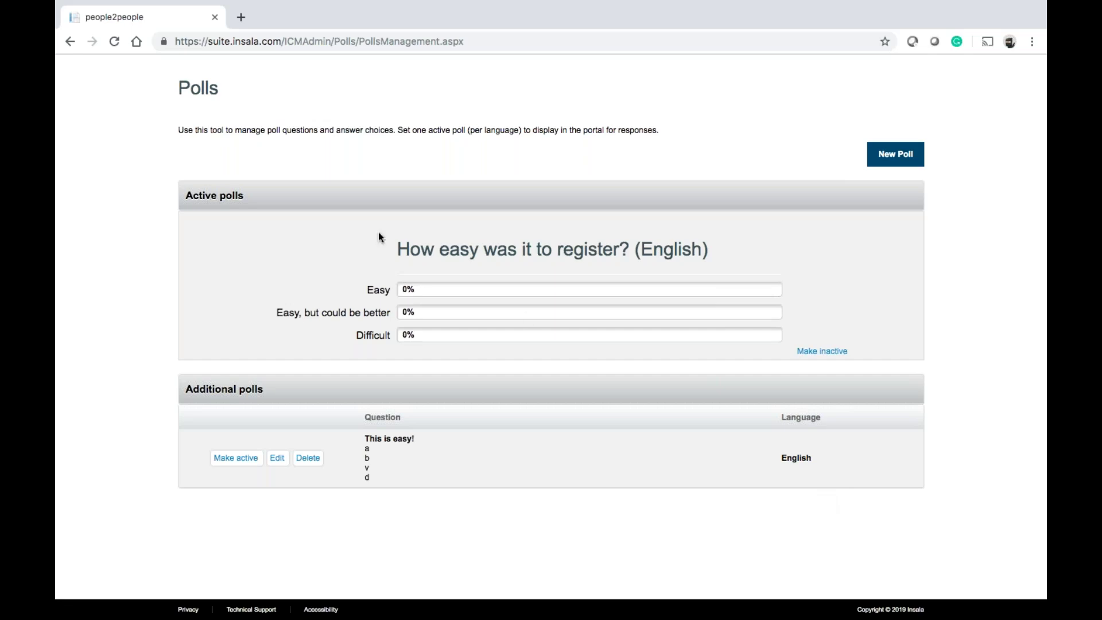
pyautogui.moveTo(403, 245); pyautogui.dragTo(667, 254)
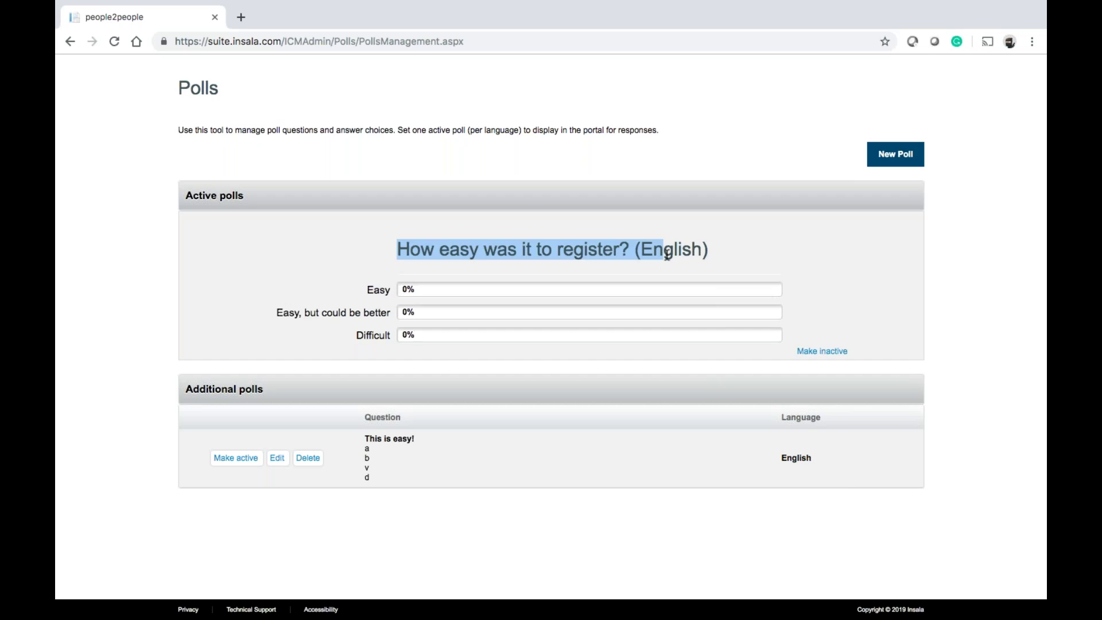
pyautogui.click(667, 254)
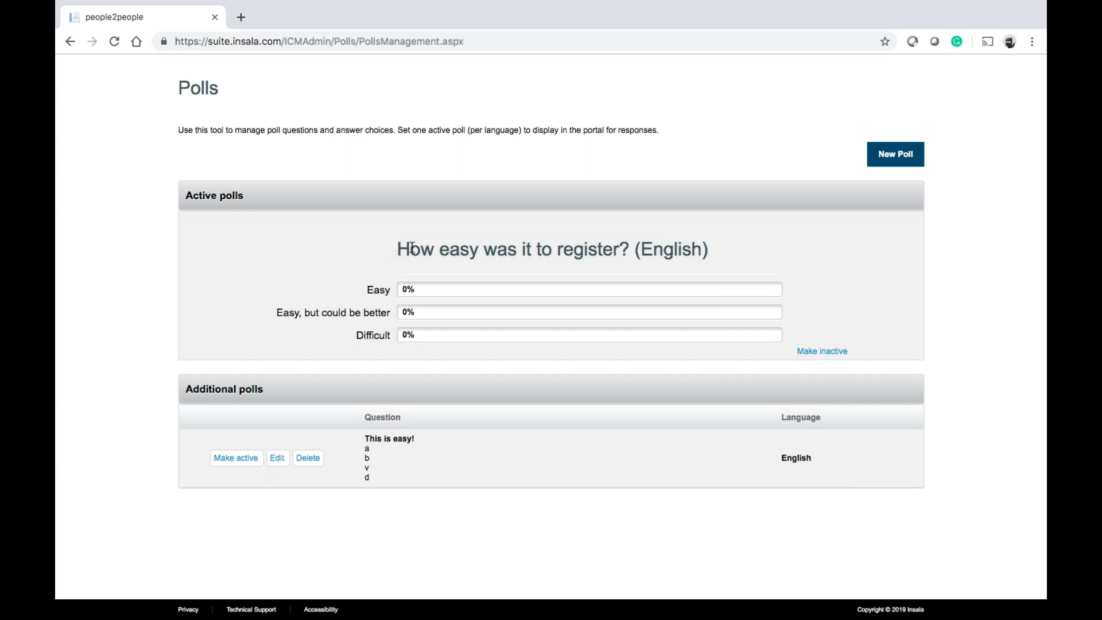
pyautogui.moveTo(397, 249); pyautogui.dragTo(738, 258)
pyautogui.scroll(5, 739, 258)
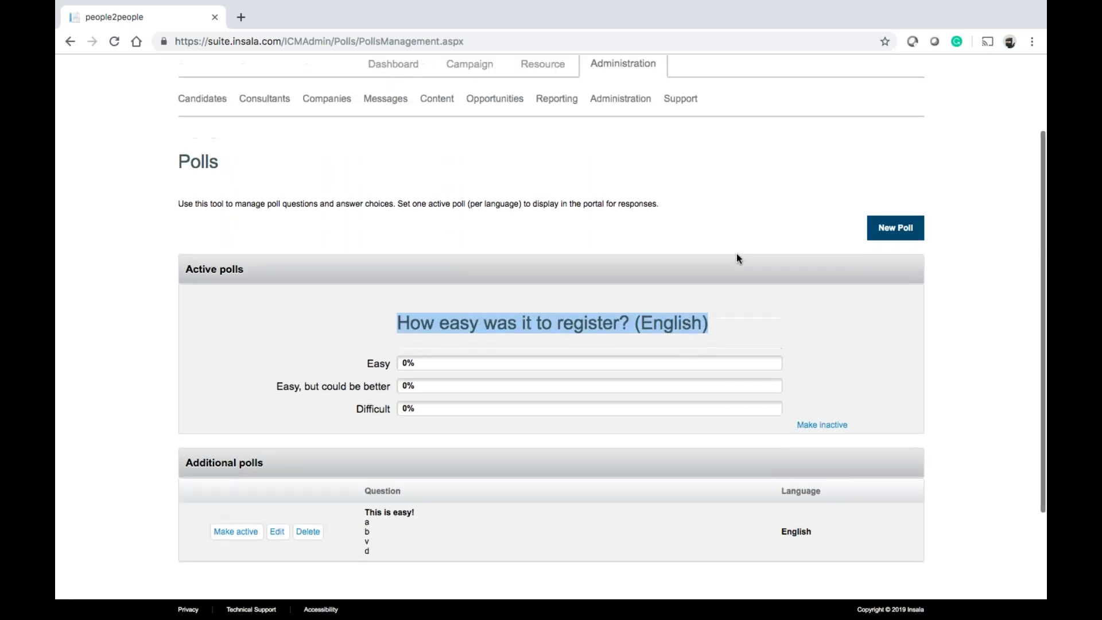
pyautogui.moveTo(438, 221)
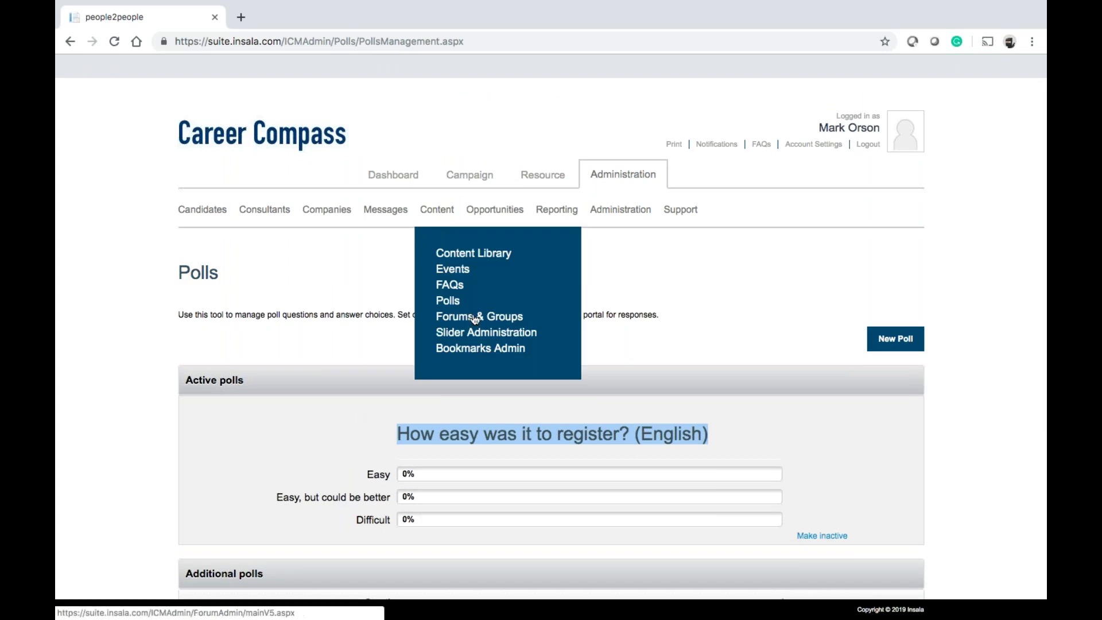
# Open the Forums & Groups administration page, then move on to Bookmarks Admin
pyautogui.click(509, 316)
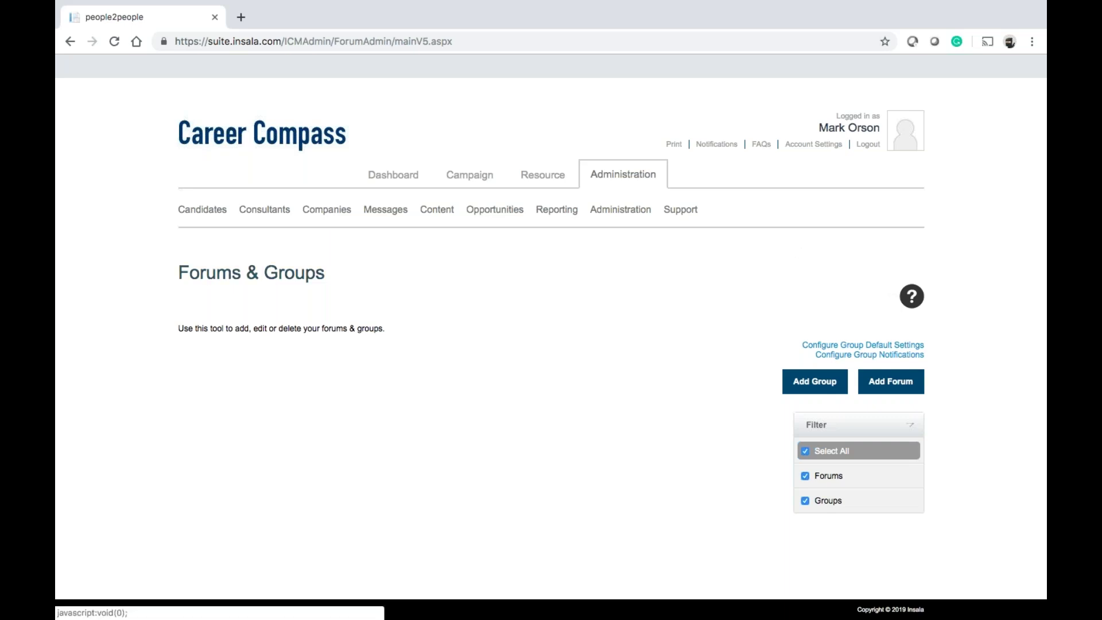
pyautogui.moveTo(394, 216)
pyautogui.moveTo(436, 213)
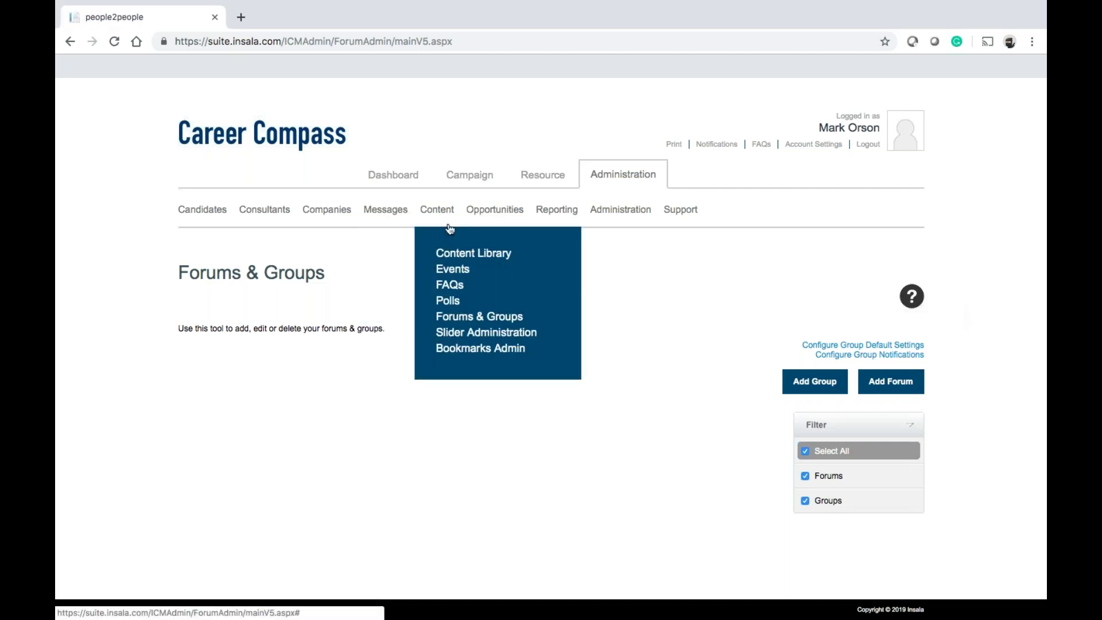
pyautogui.click(468, 347)
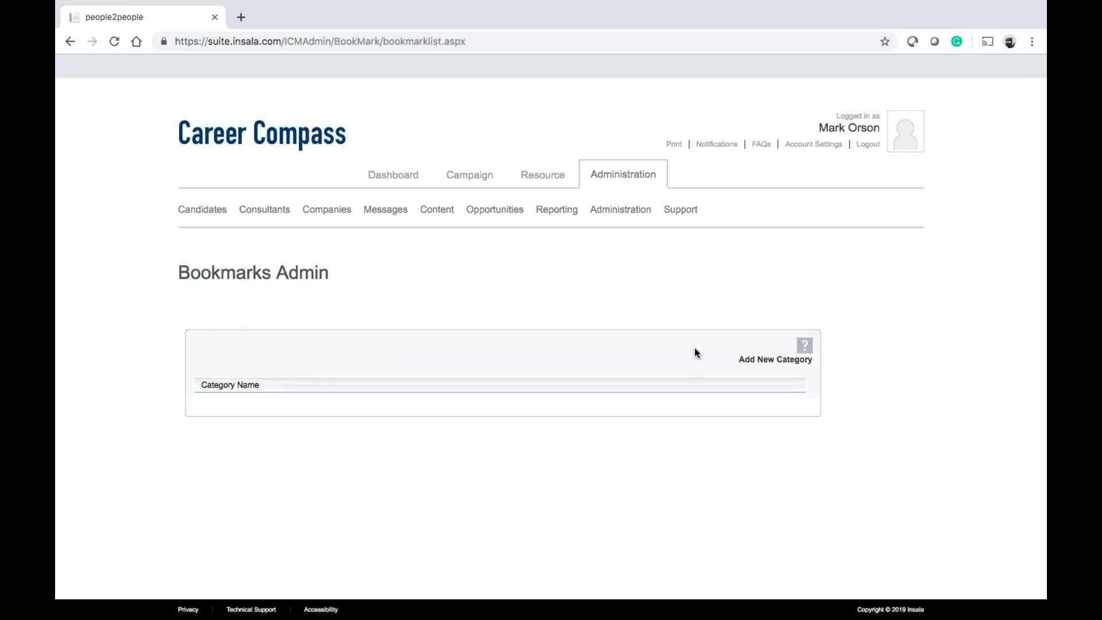
# Add a new bookmark category named 'Resources'
pyautogui.click(763, 361)
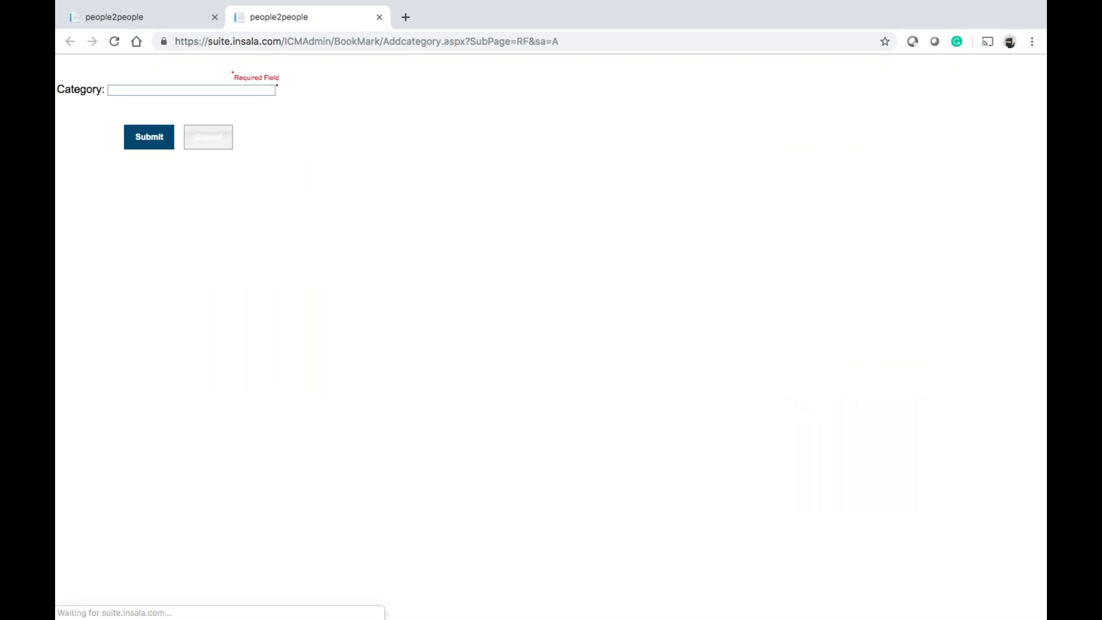
pyautogui.click(163, 89)
pyautogui.write('Resources')
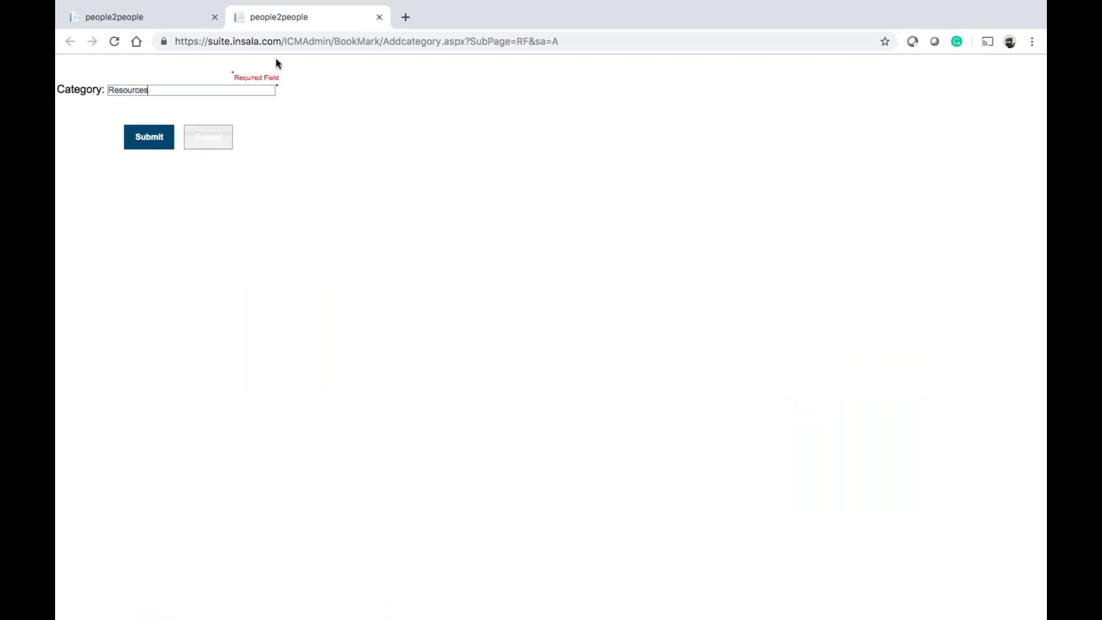
pyautogui.click(138, 140)
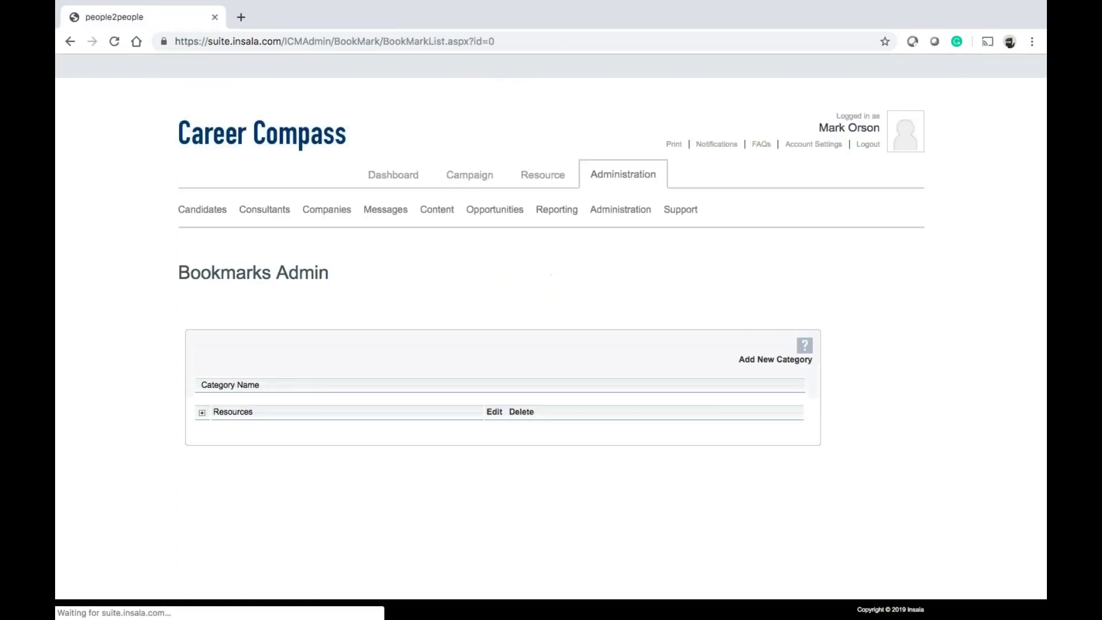
pyautogui.click(202, 413)
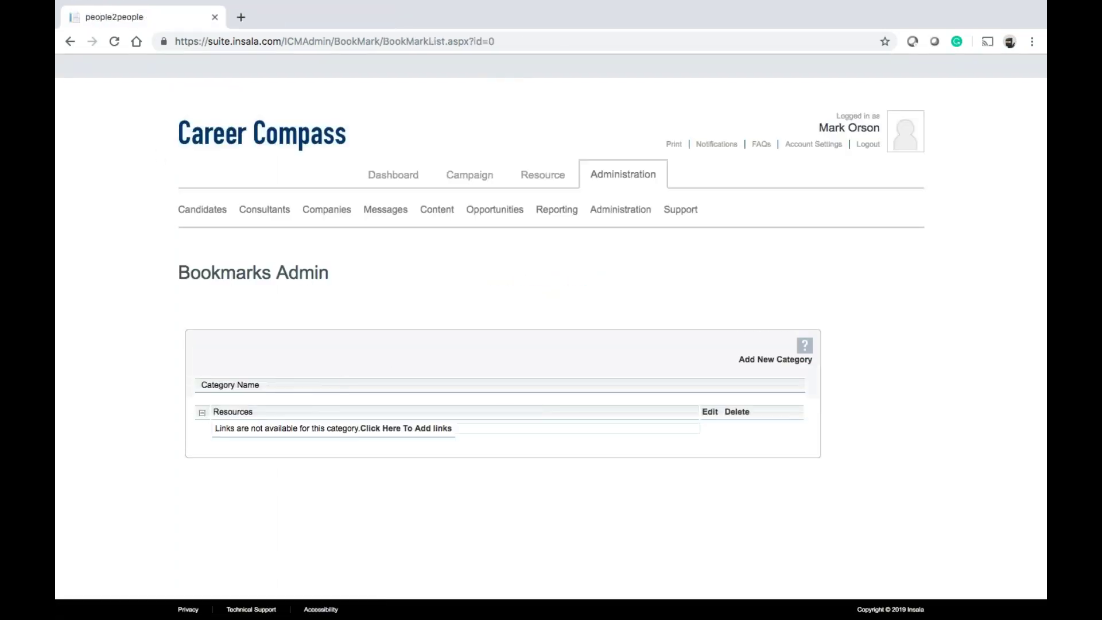
pyautogui.click(406, 429)
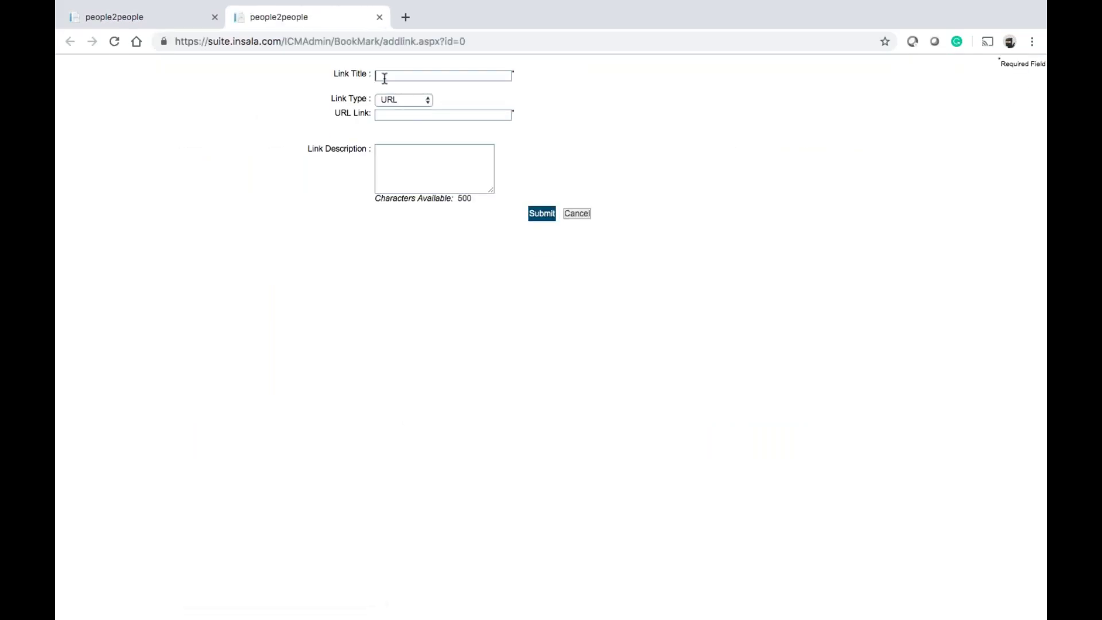
pyautogui.click(384, 78)
pyautogui.write('Google')
pyautogui.click(394, 114)
pyautogui.write('https://www.google.com')
pyautogui.click(541, 215)
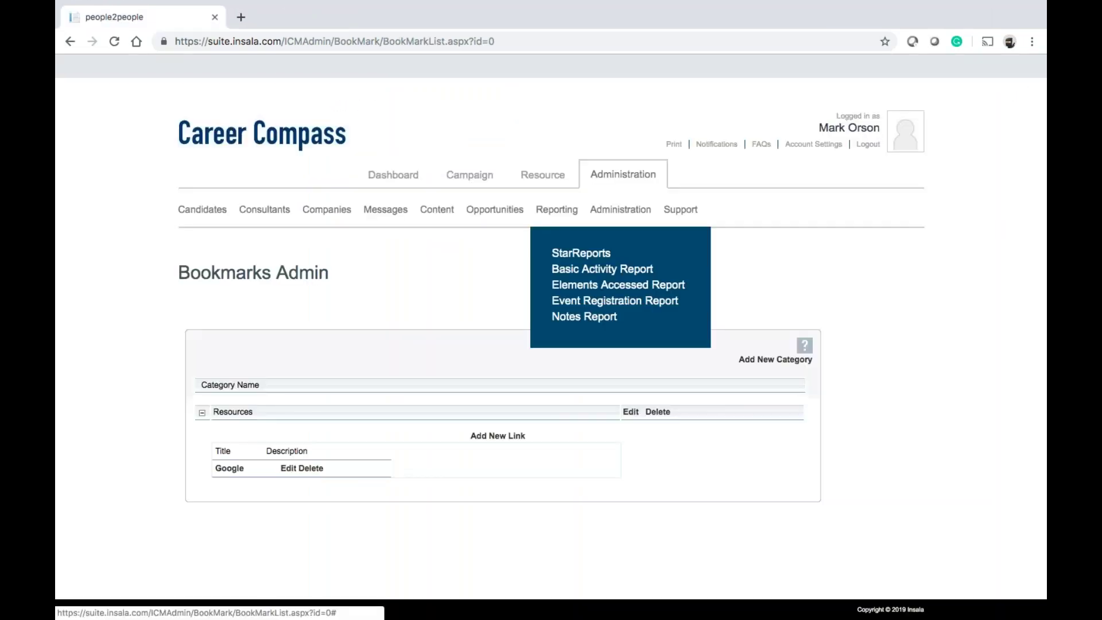
# On the user-facing BookMarks page, filter the bookmarks to the Resources category
pyautogui.click(390, 175)
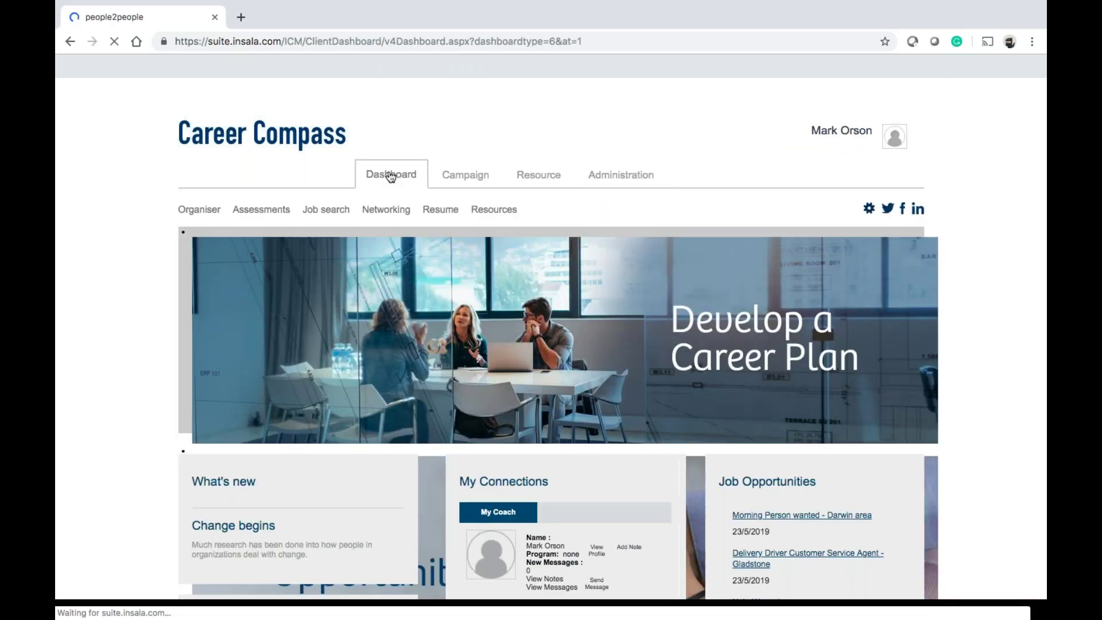
pyautogui.moveTo(487, 217)
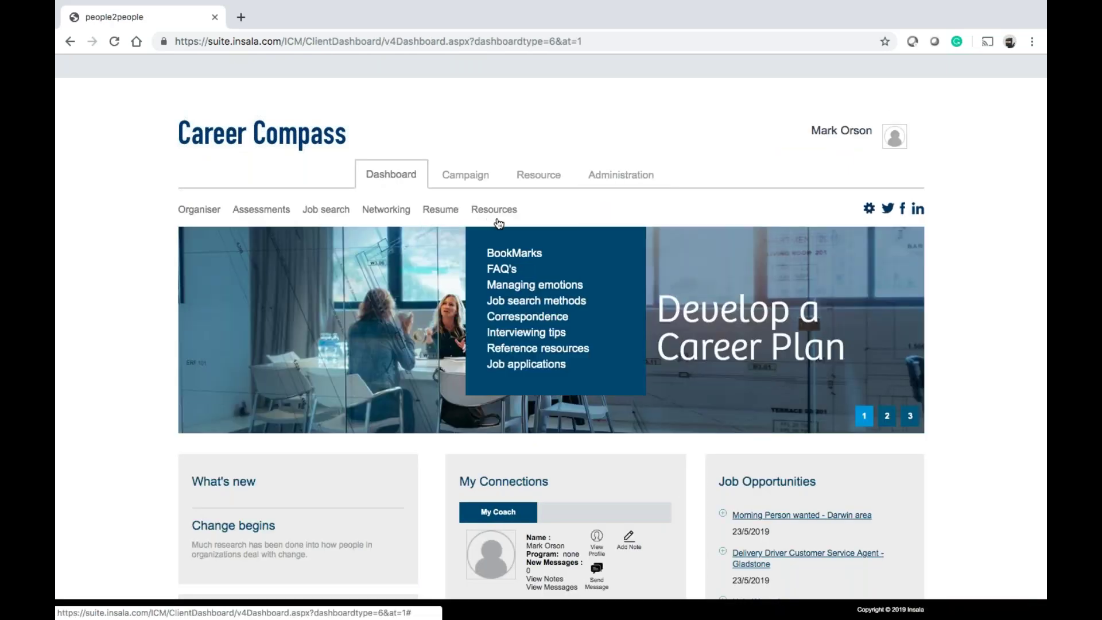
pyautogui.click(502, 257)
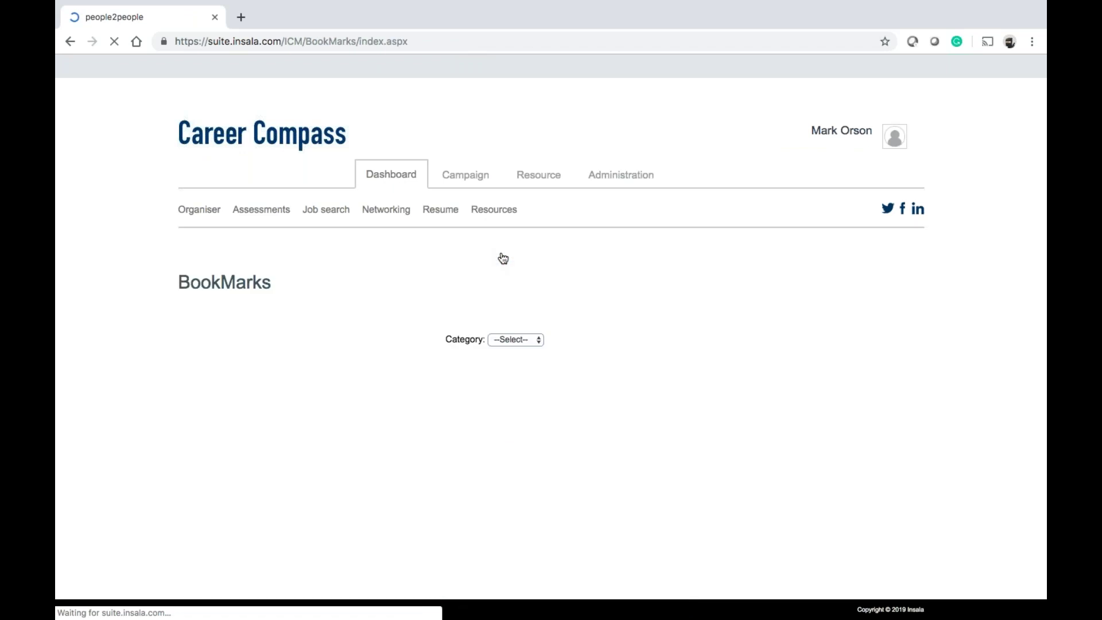
pyautogui.click(509, 343)
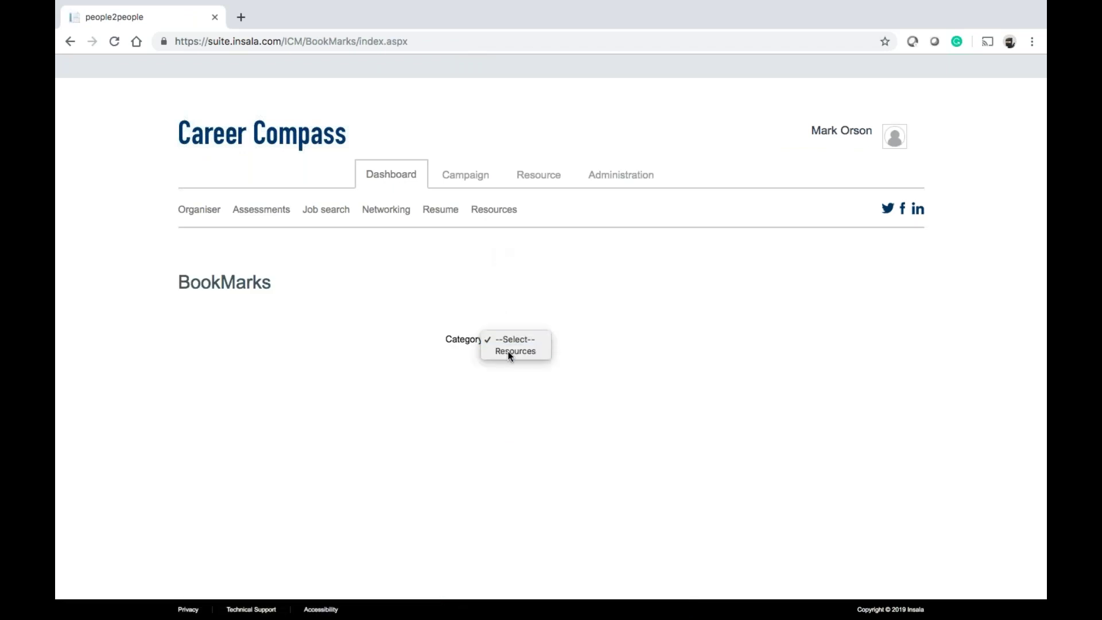
pyautogui.click(508, 352)
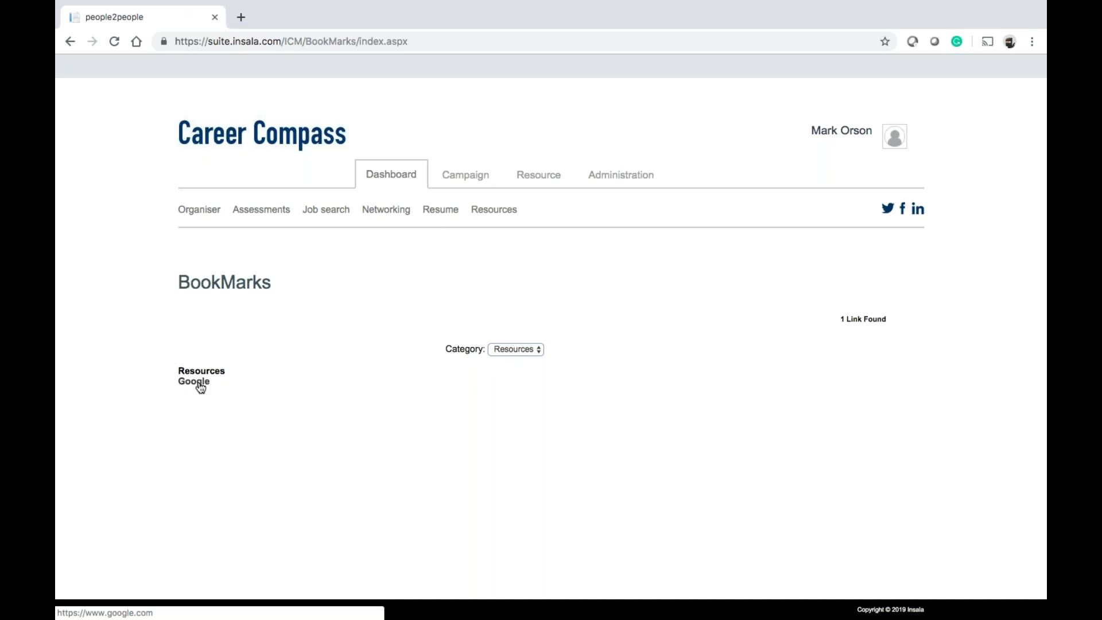
# Test that the Google bookmark opens, close it, and return to Administration
pyautogui.click(195, 382)
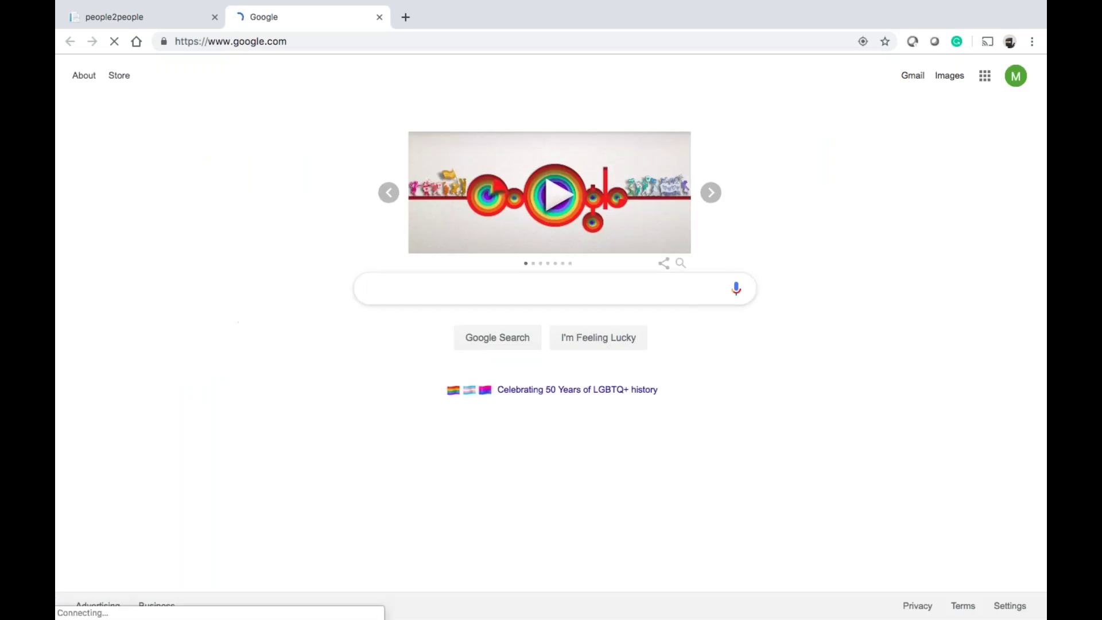
pyautogui.moveTo(390, 12)
pyautogui.click(379, 49)
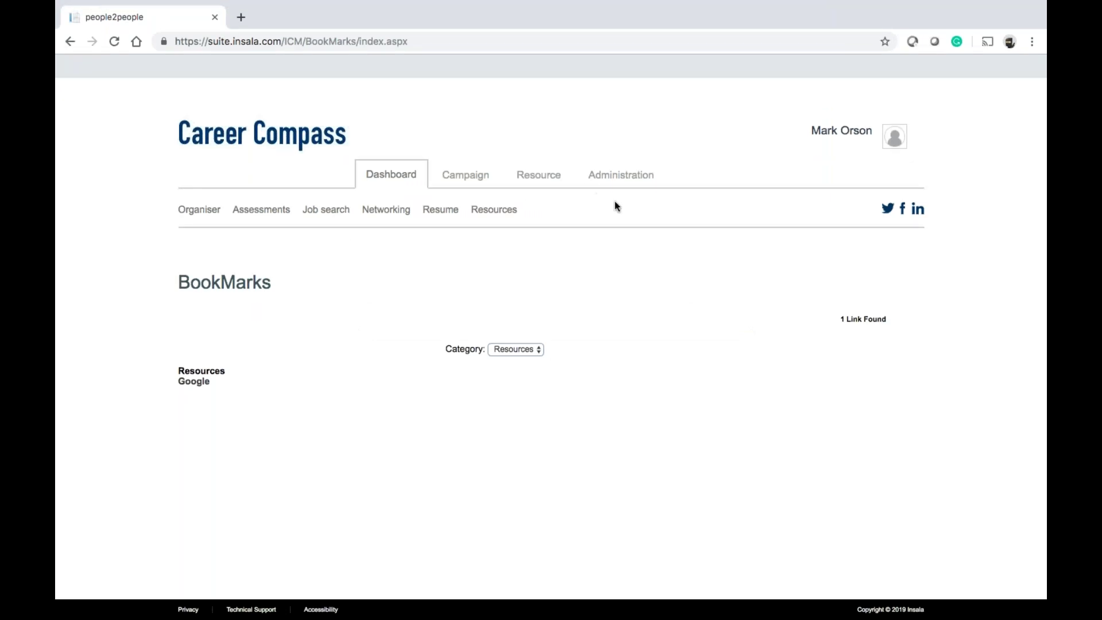
pyautogui.click(617, 175)
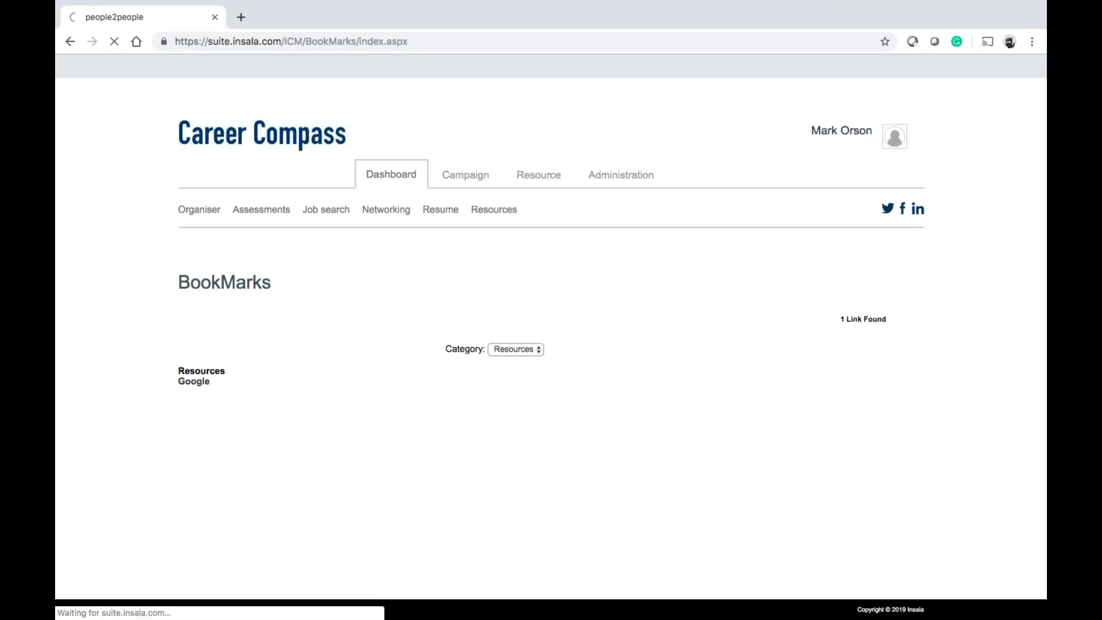
# Open Bookmarks Admin and expand Resources to show its single Google link
pyautogui.moveTo(492, 211)
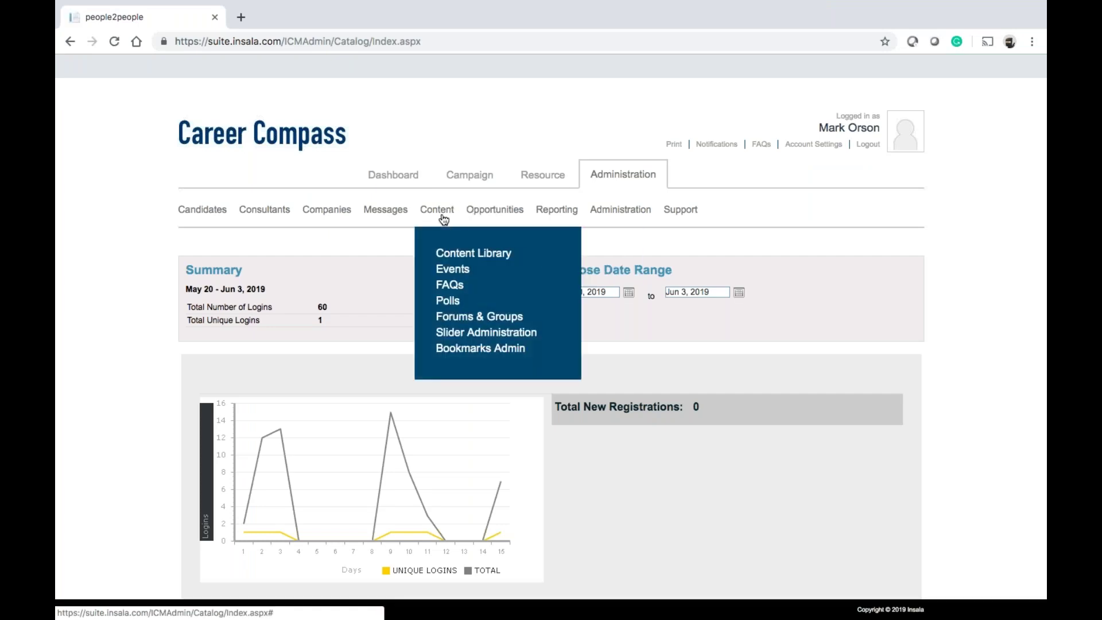
pyautogui.click(448, 347)
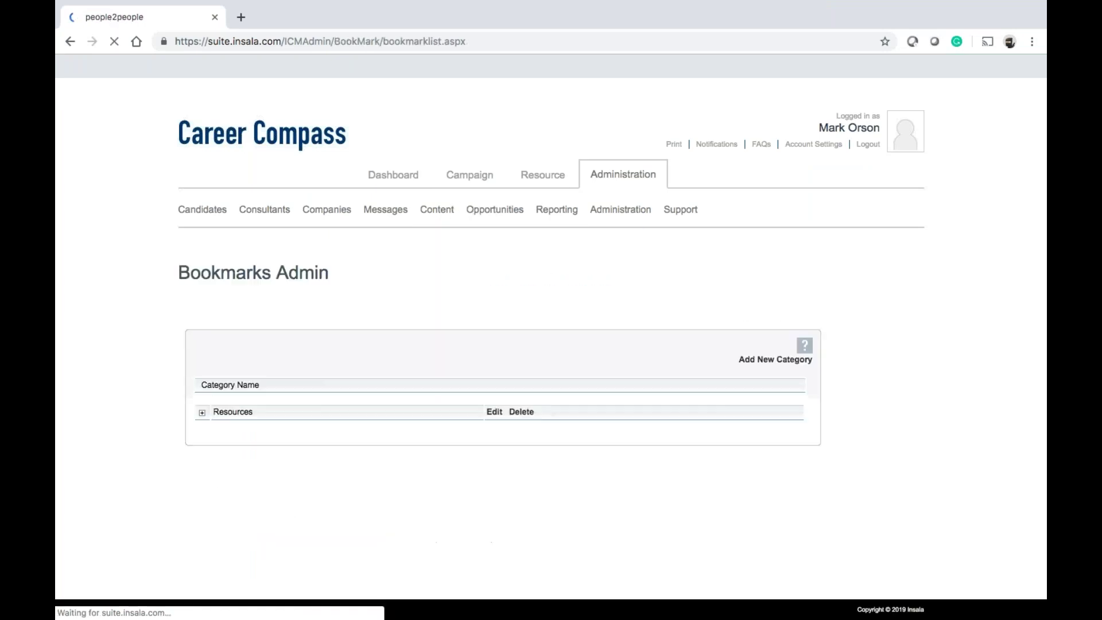
pyautogui.click(202, 412)
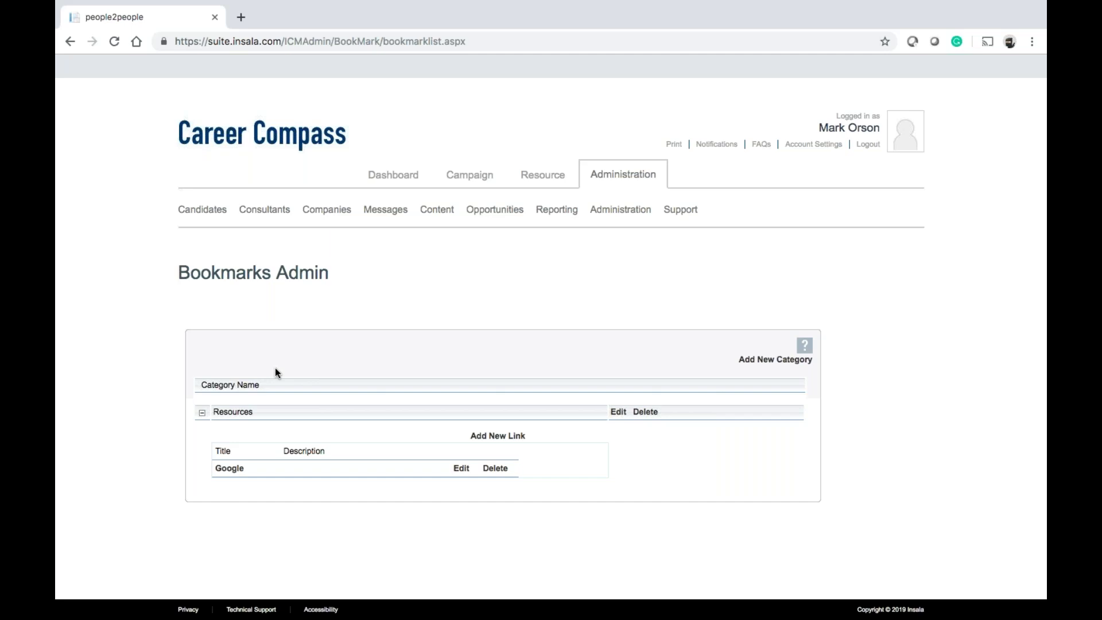
pyautogui.moveTo(491, 211)
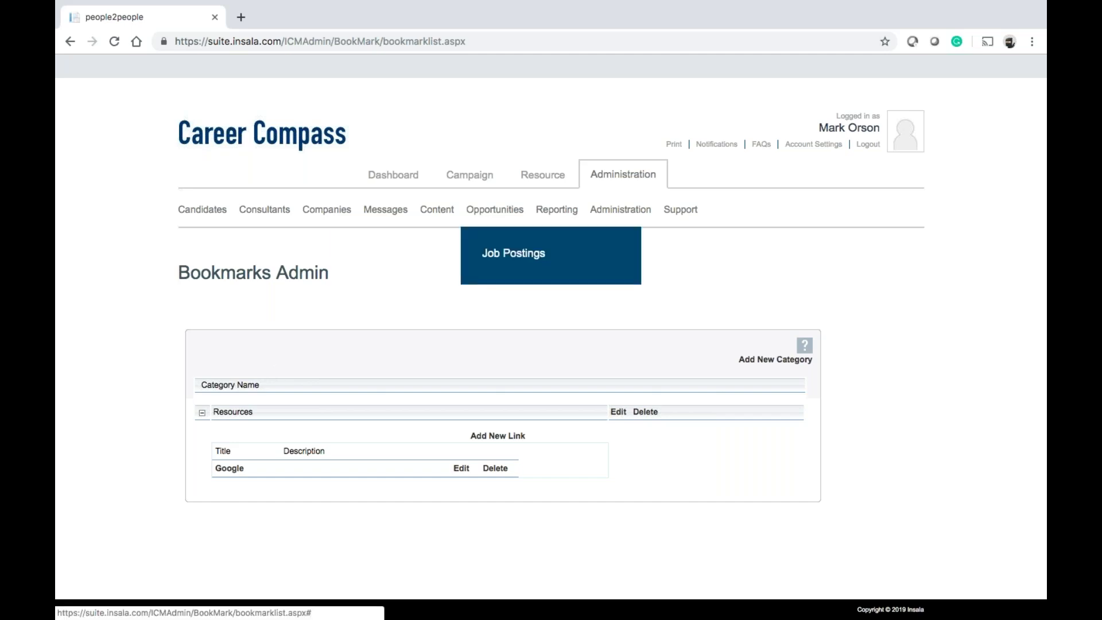
# Open the Job Postings administration page and scroll through its empty Pending list
pyautogui.moveTo(444, 217)
pyautogui.click(508, 253)
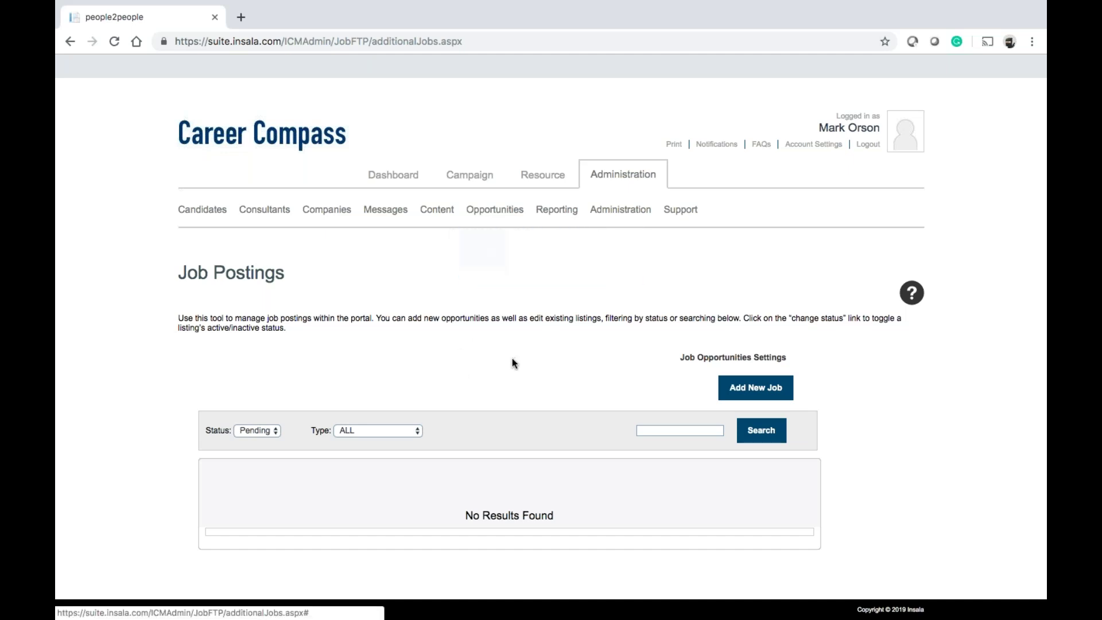
pyautogui.scroll(-5, 513, 363)
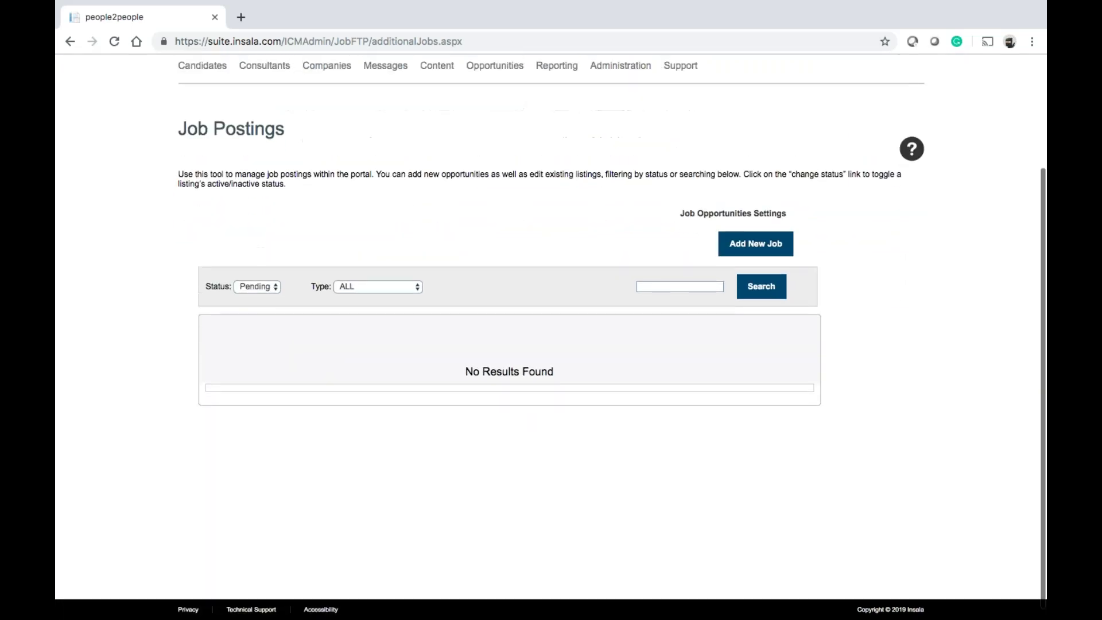
pyautogui.scroll(2, 631, 344)
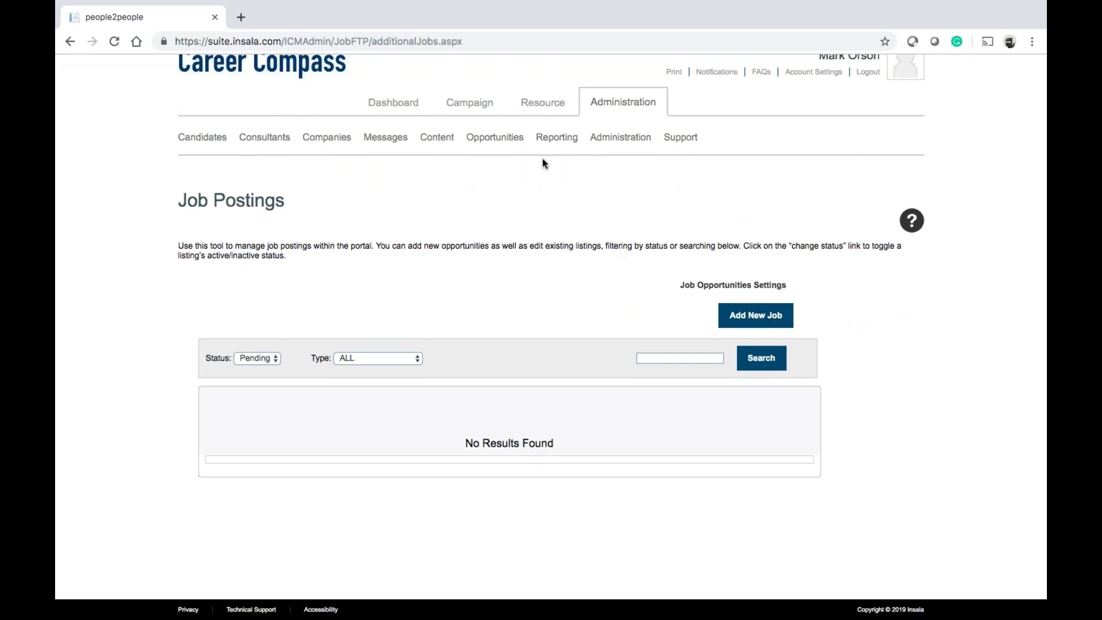
pyautogui.moveTo(510, 149)
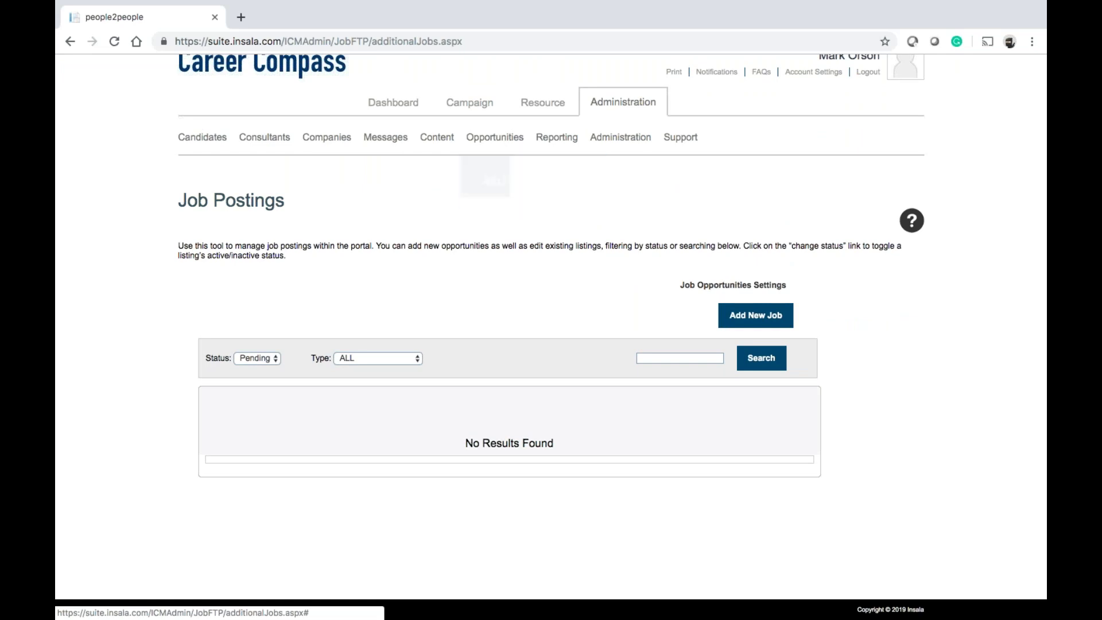
# Look through the Job Opportunities Settings, close them, and return to the candidate Dashboard
pyautogui.click(726, 287)
pyautogui.scroll(-2, 555, 451)
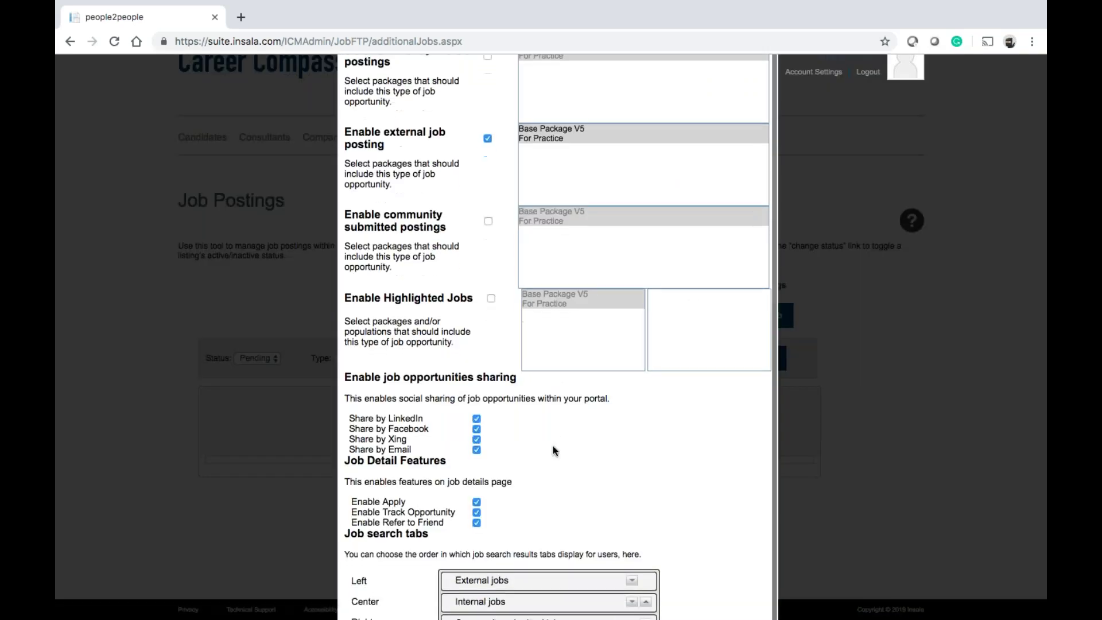
pyautogui.click(815, 415)
pyautogui.click(401, 104)
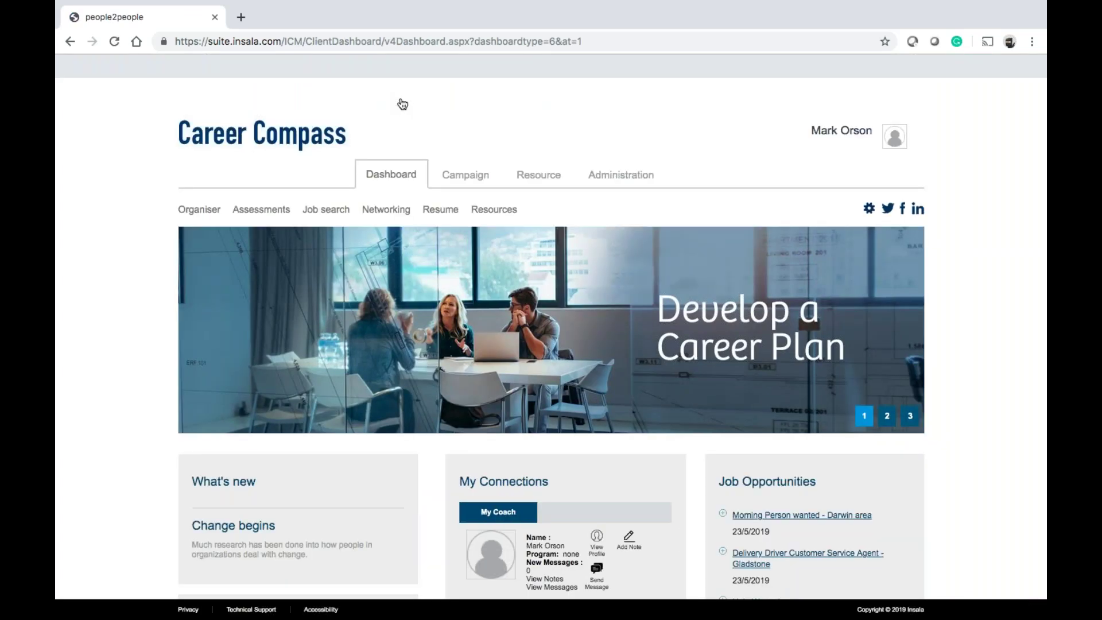
# Open the Job Opportunities listings and look at the Keyword search field
pyautogui.moveTo(336, 221)
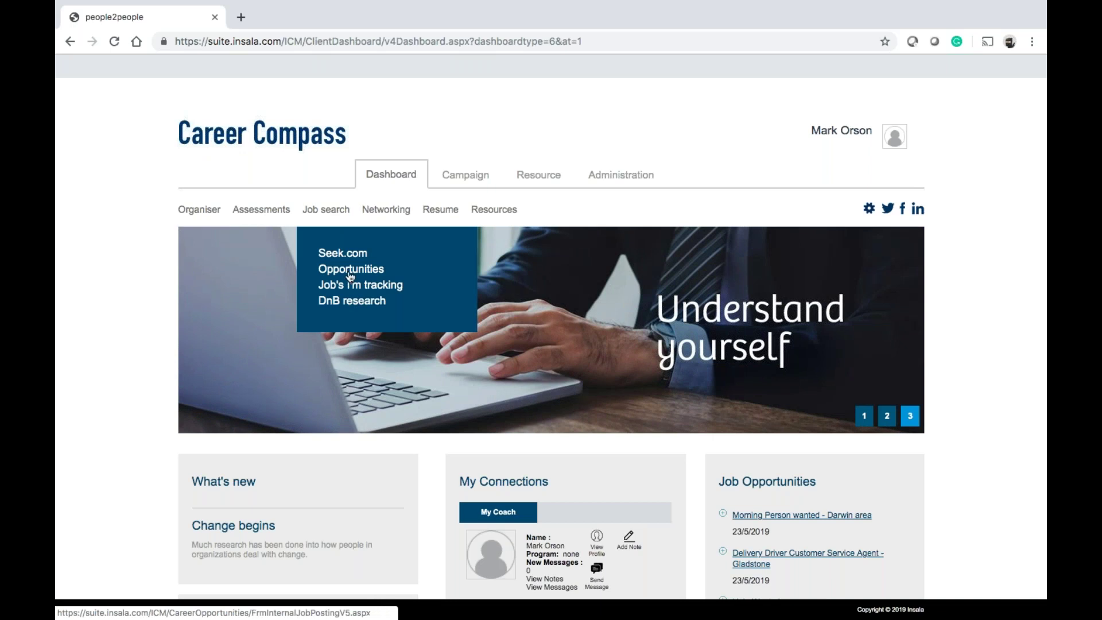
pyautogui.click(350, 274)
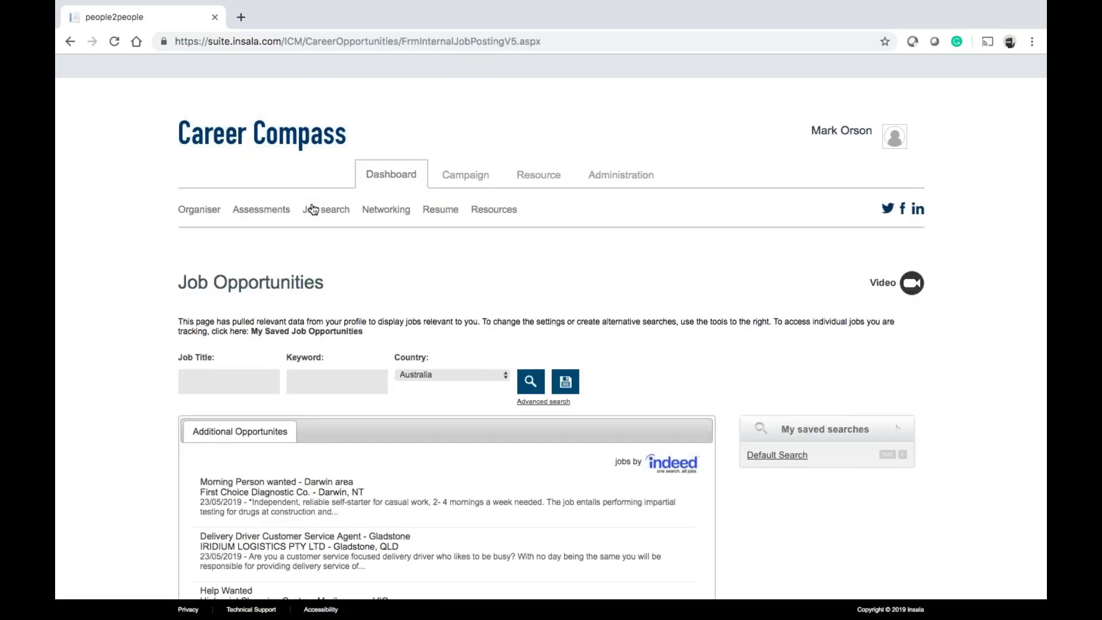
pyautogui.scroll(-2, 505, 466)
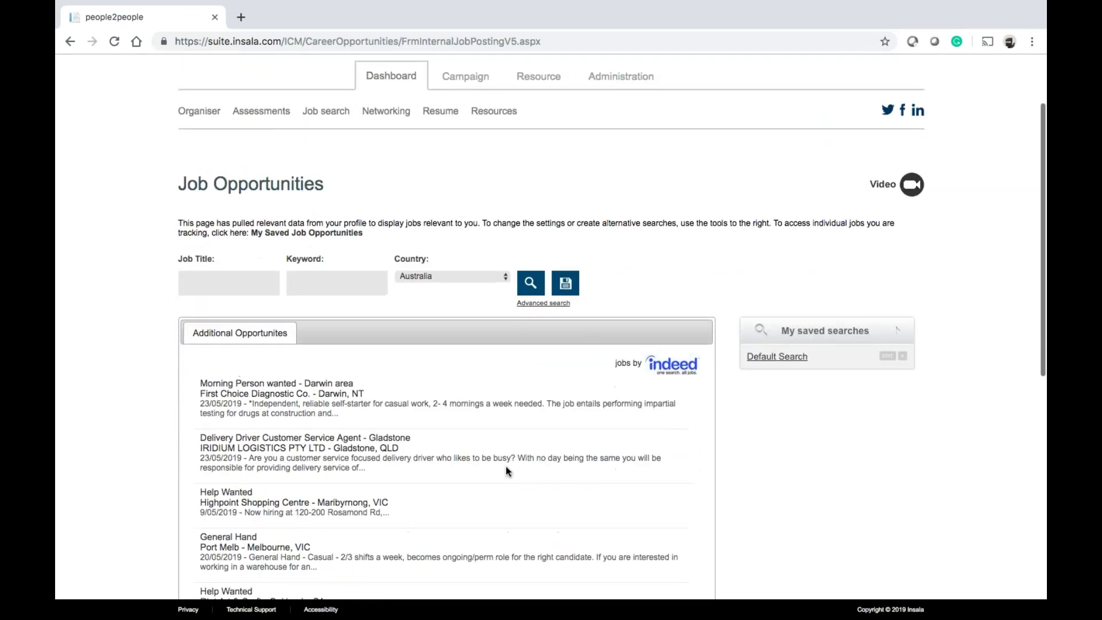
pyautogui.click(302, 286)
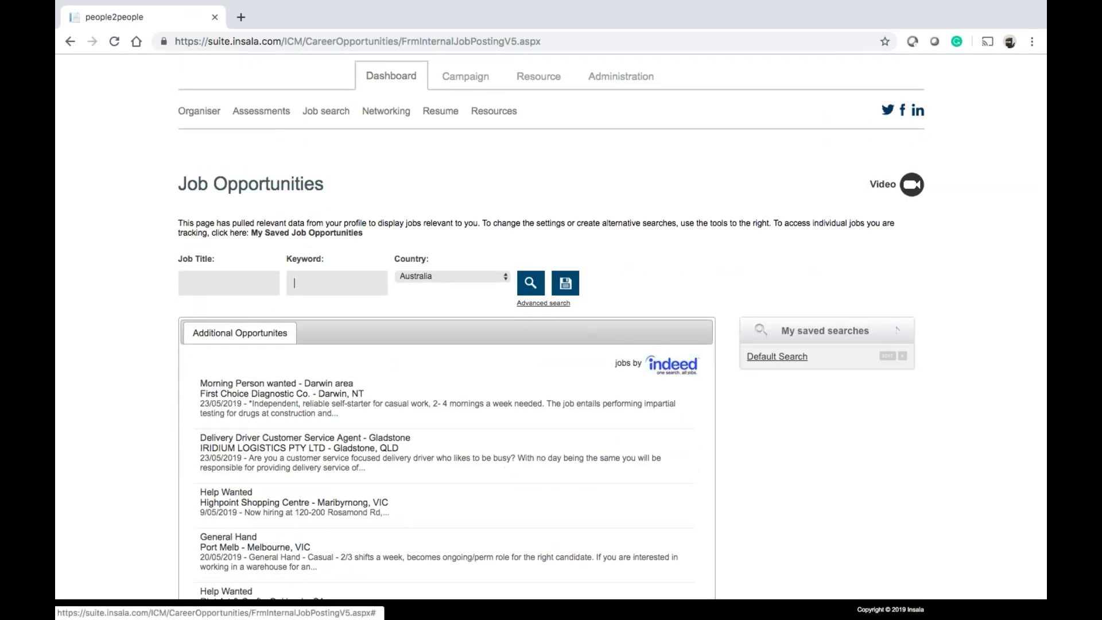
# View the Advanced search form, go back to the listings, then return to Administration
pyautogui.click(888, 357)
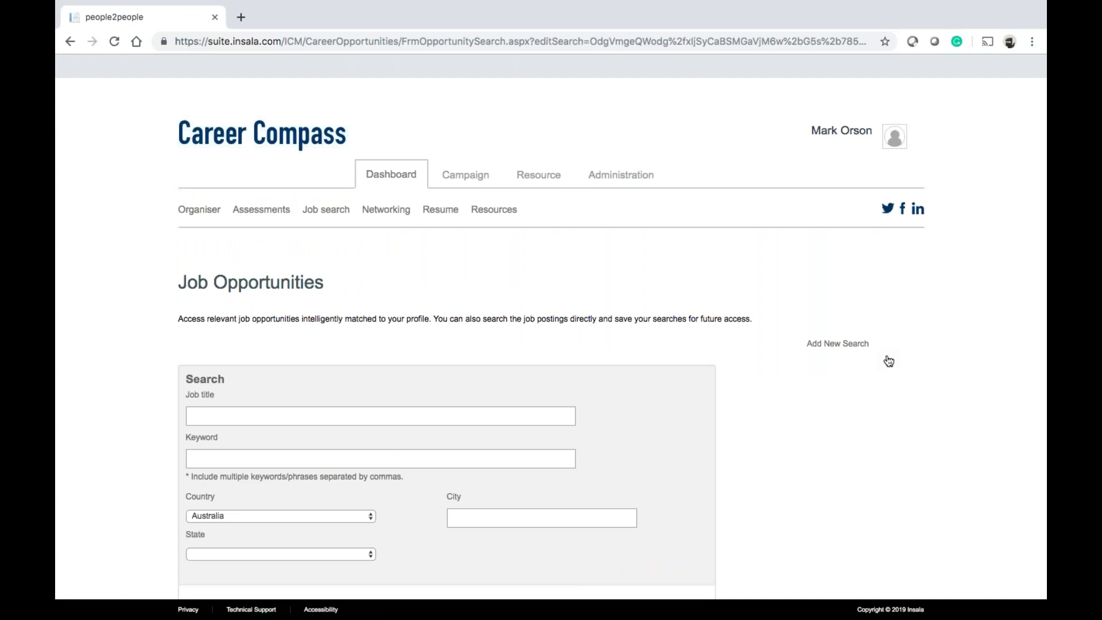
pyautogui.scroll(-5, 362, 229)
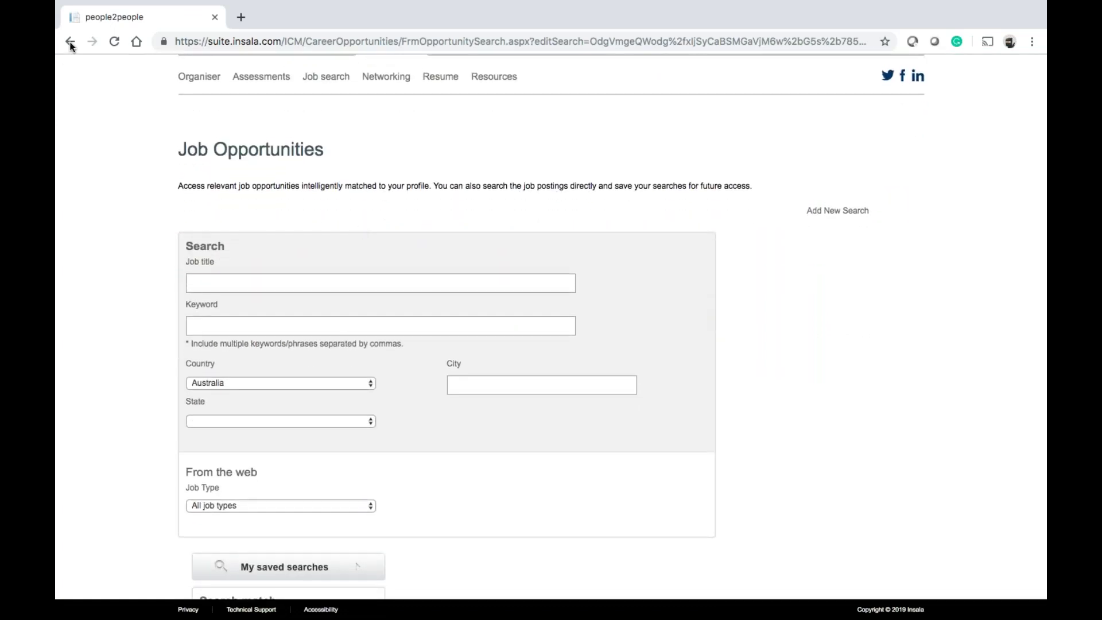
pyautogui.click(70, 42)
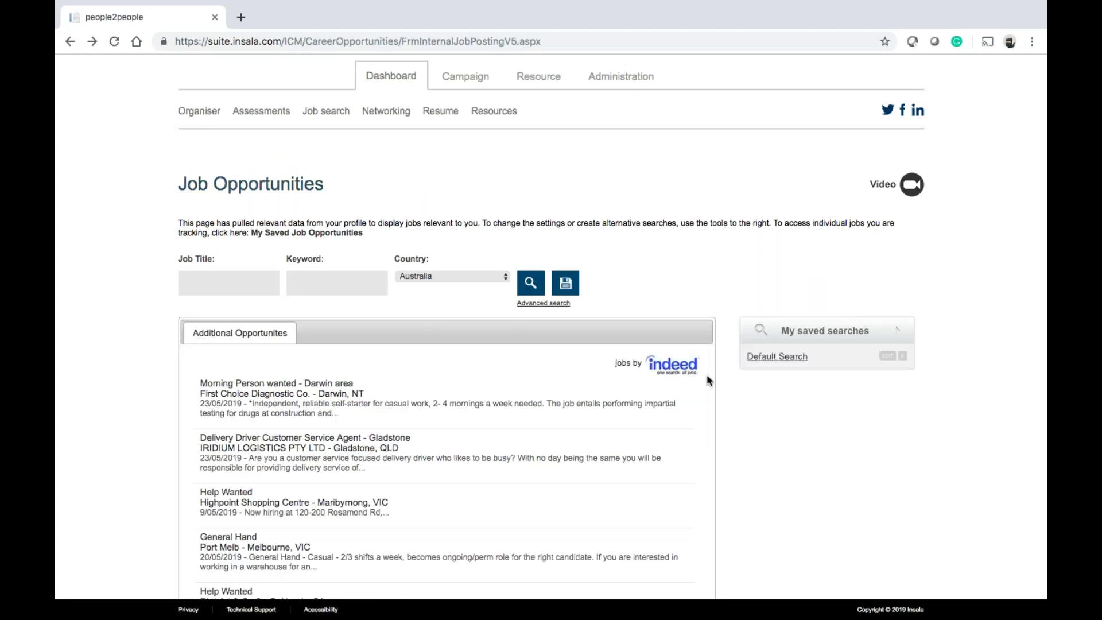
pyautogui.scroll(-2, 707, 376)
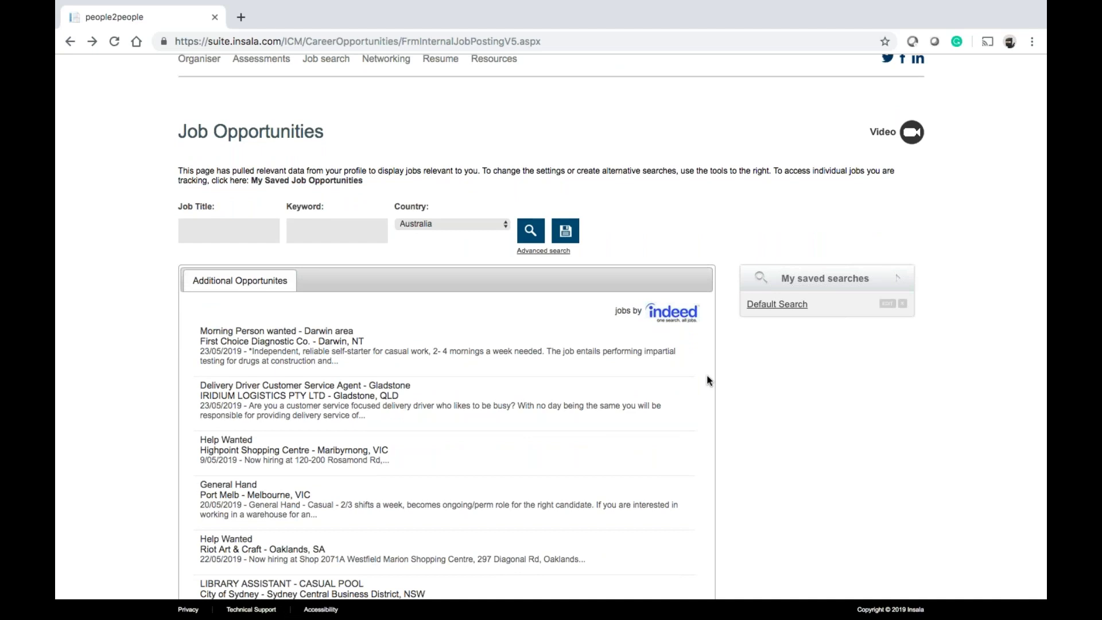
pyautogui.scroll(2, 707, 380)
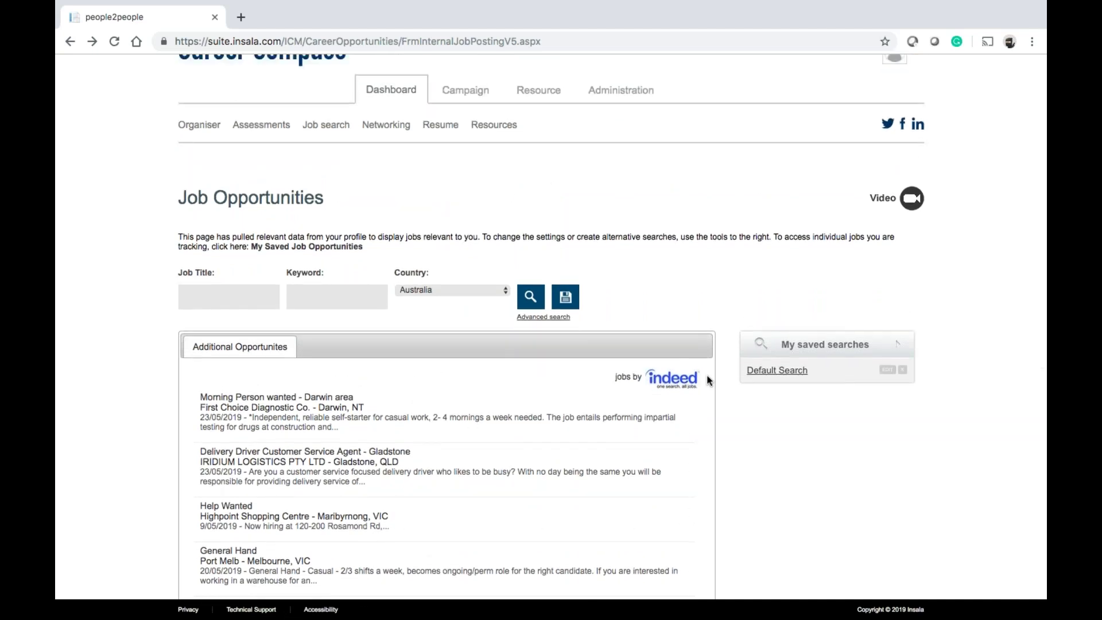
pyautogui.click(616, 91)
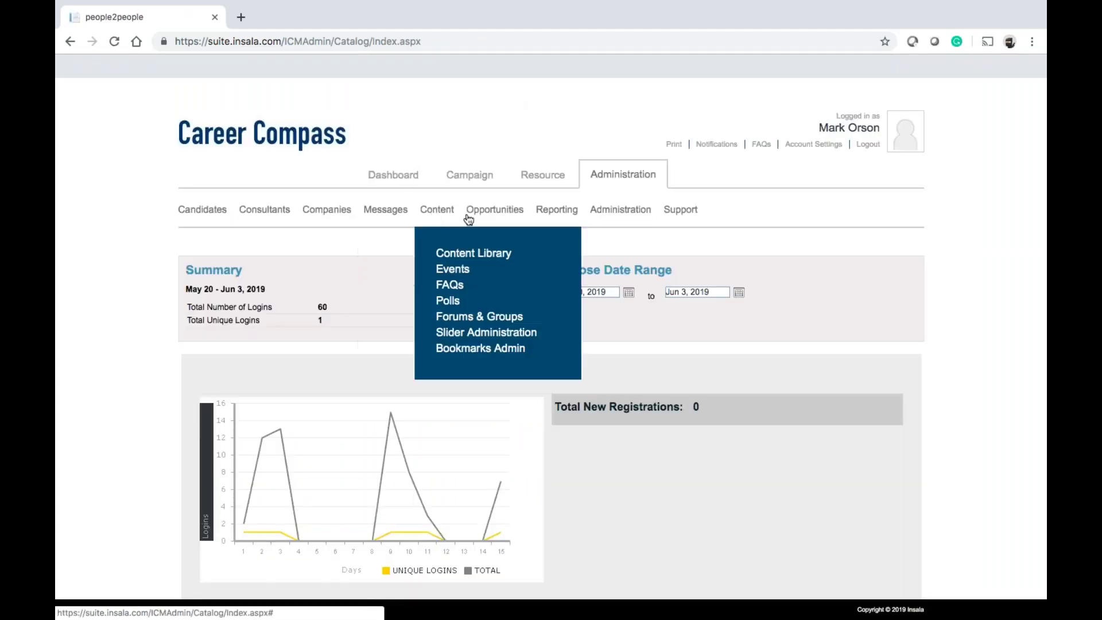
# Reopen Job Postings administration and look over the Consultants, Companies, Reporting and Administration menus
pyautogui.moveTo(476, 217)
pyautogui.click(492, 254)
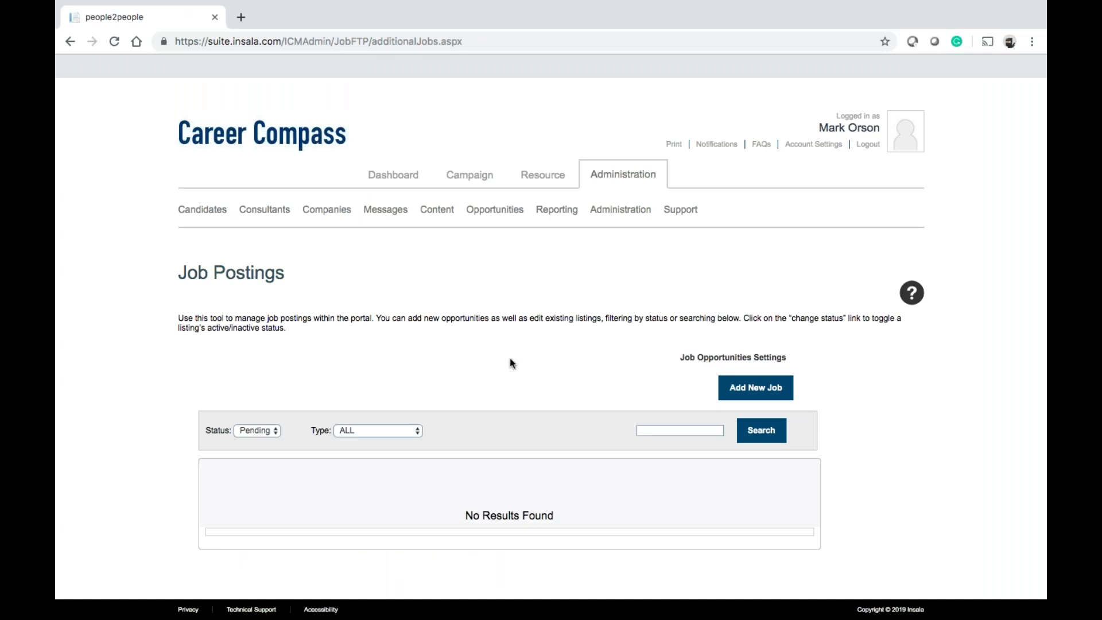
pyautogui.scroll(-2, 510, 359)
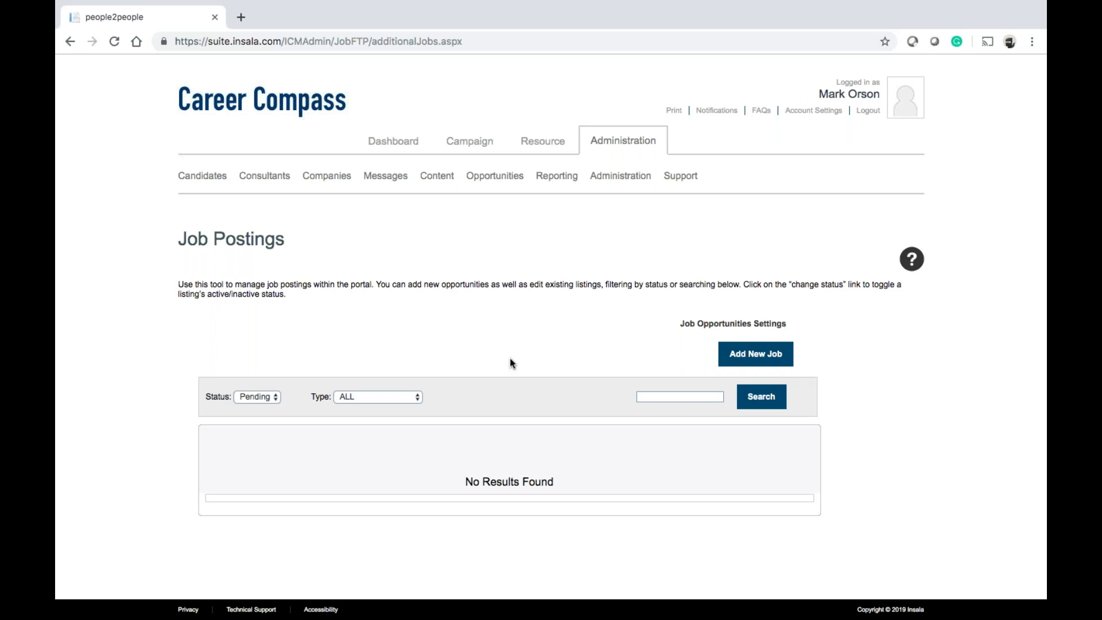
pyautogui.moveTo(482, 181)
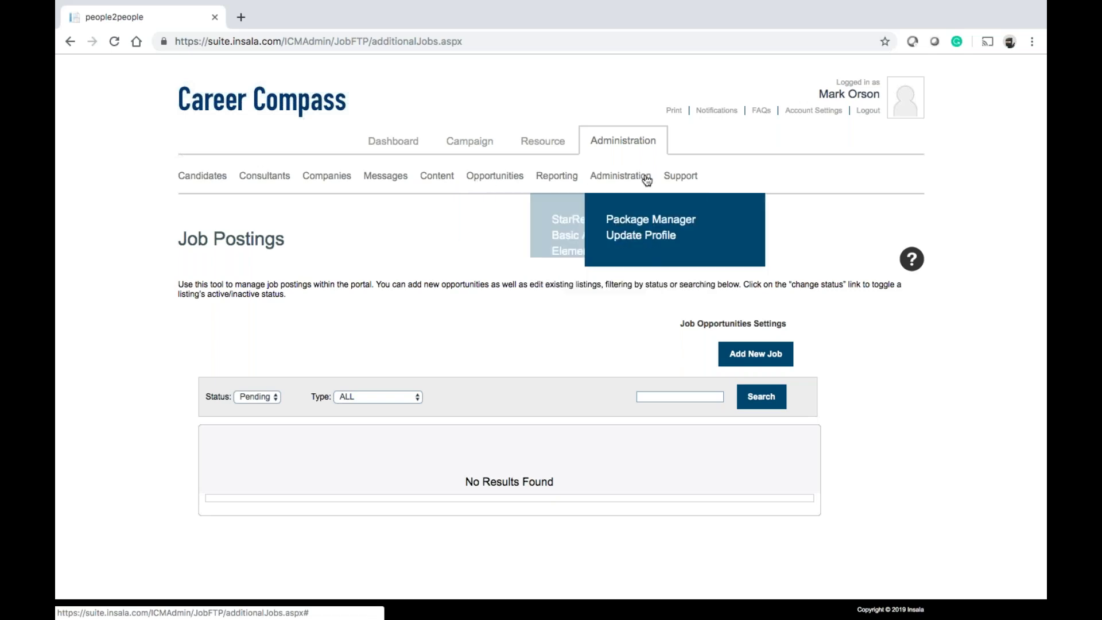
pyautogui.moveTo(238, 183)
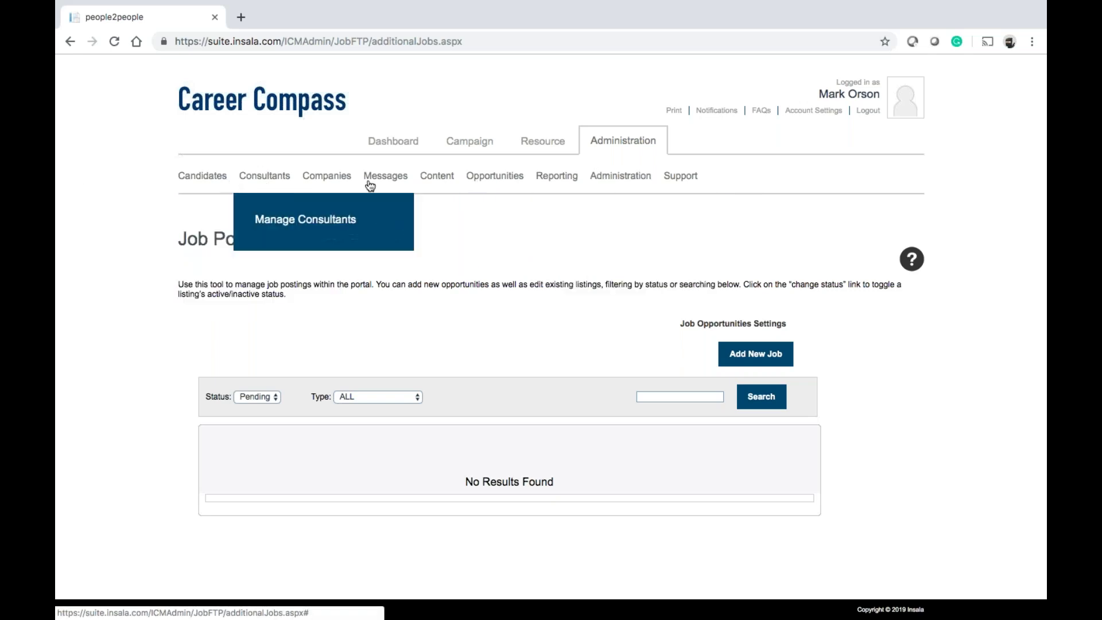
pyautogui.moveTo(321, 192)
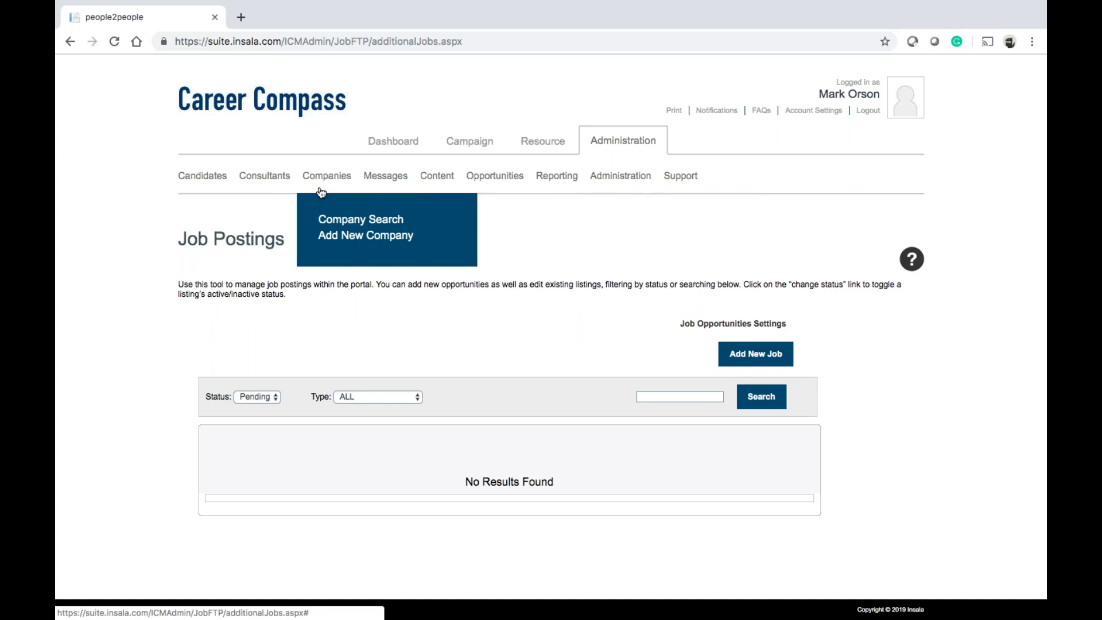
pyautogui.moveTo(554, 180)
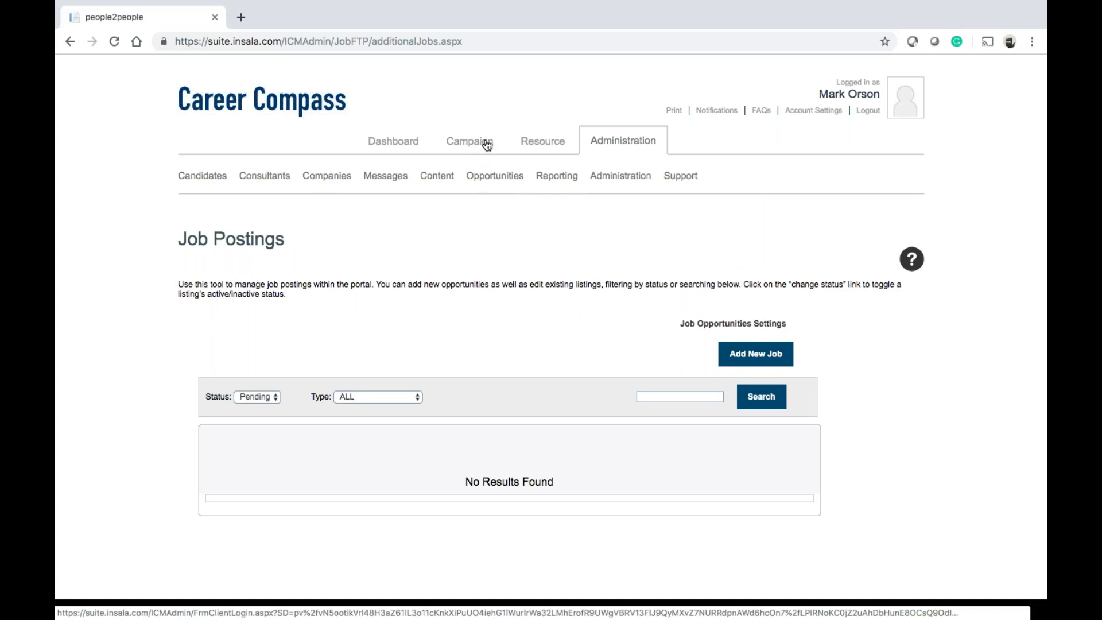
pyautogui.moveTo(362, 180)
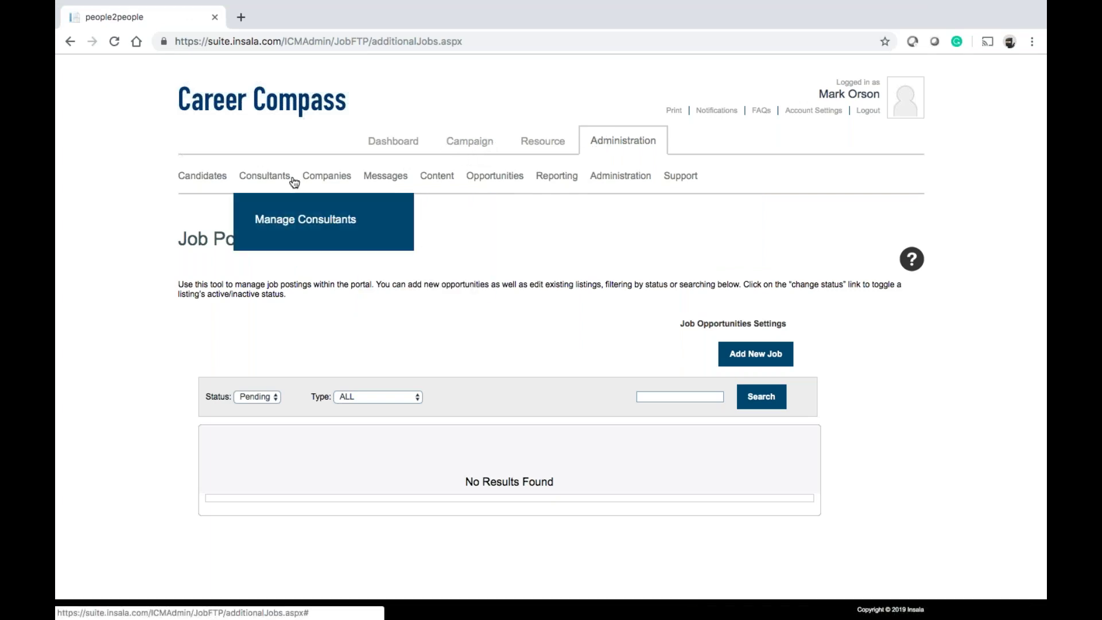
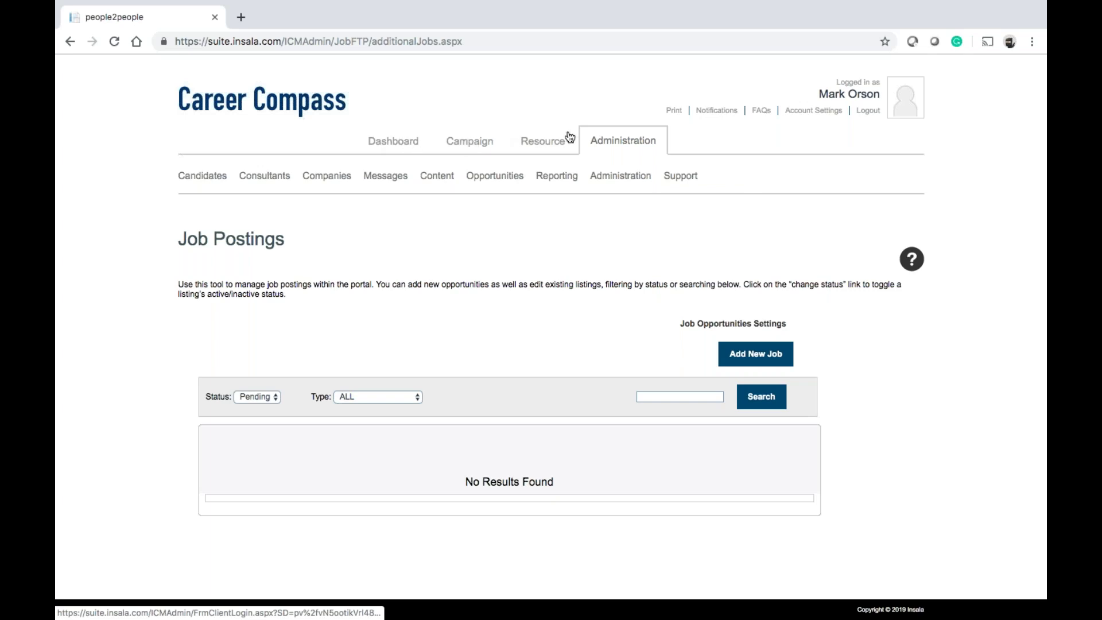
# Return to the Dashboard and scroll through its What's new, Connections, Tasks, Events and Polls panels
pyautogui.click(402, 143)
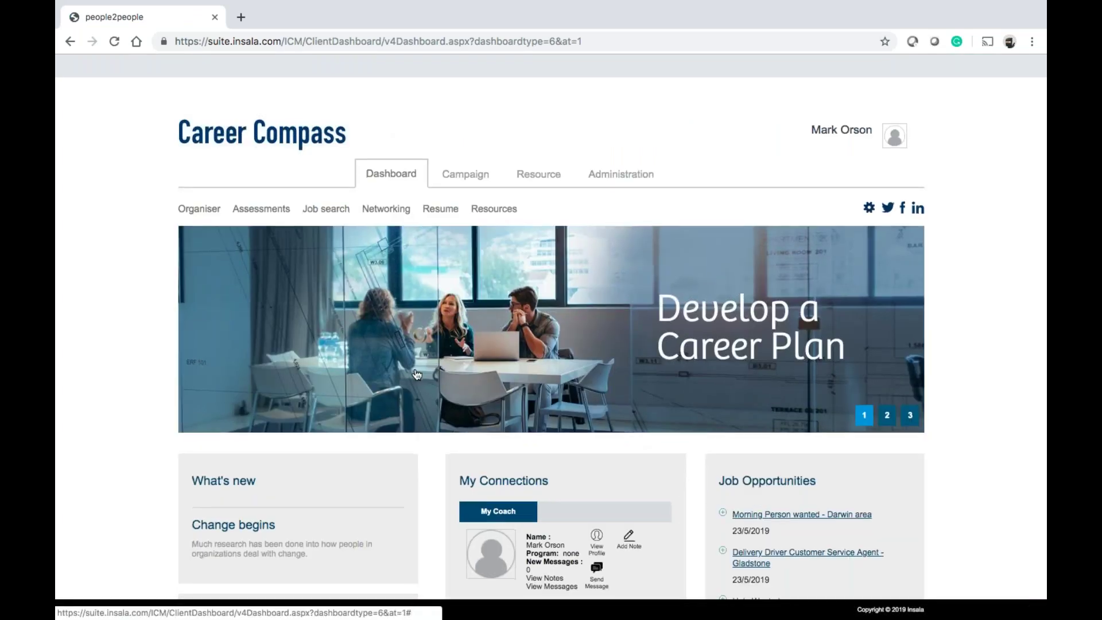
pyautogui.scroll(-4, 416, 374)
pyautogui.scroll(-5, 655, 480)
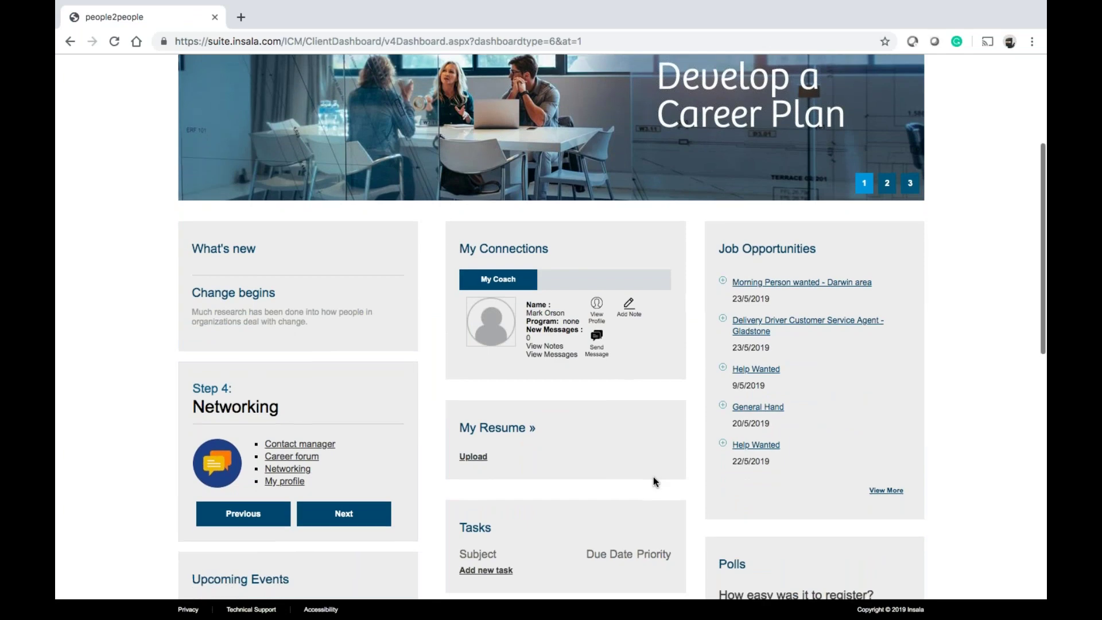
pyautogui.scroll(-6, 654, 481)
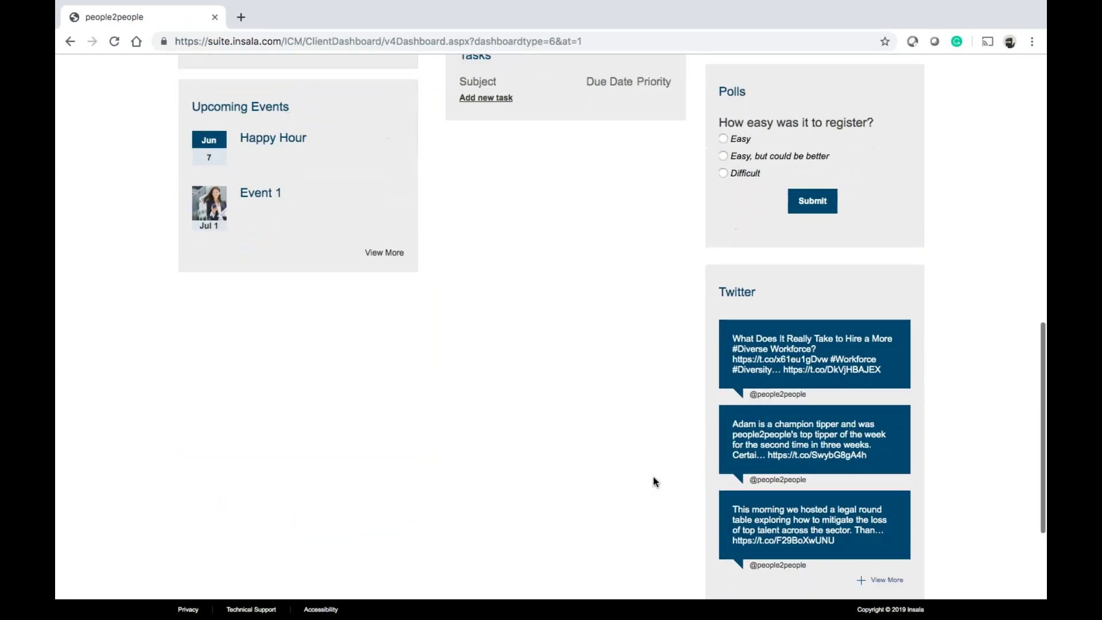
pyautogui.scroll(15, 653, 476)
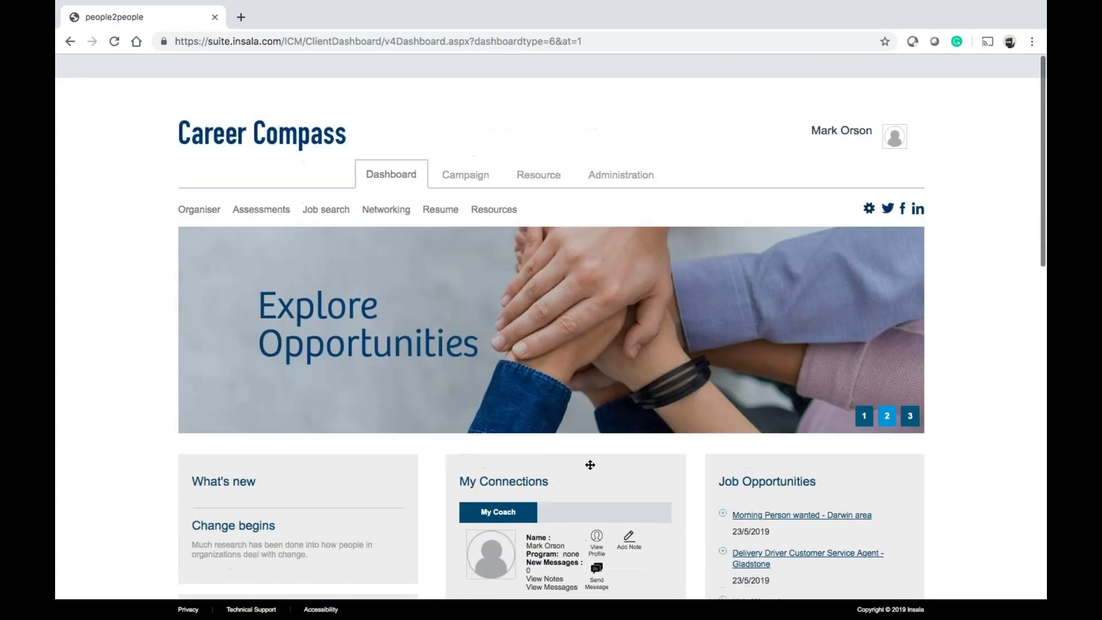
pyautogui.moveTo(272, 216)
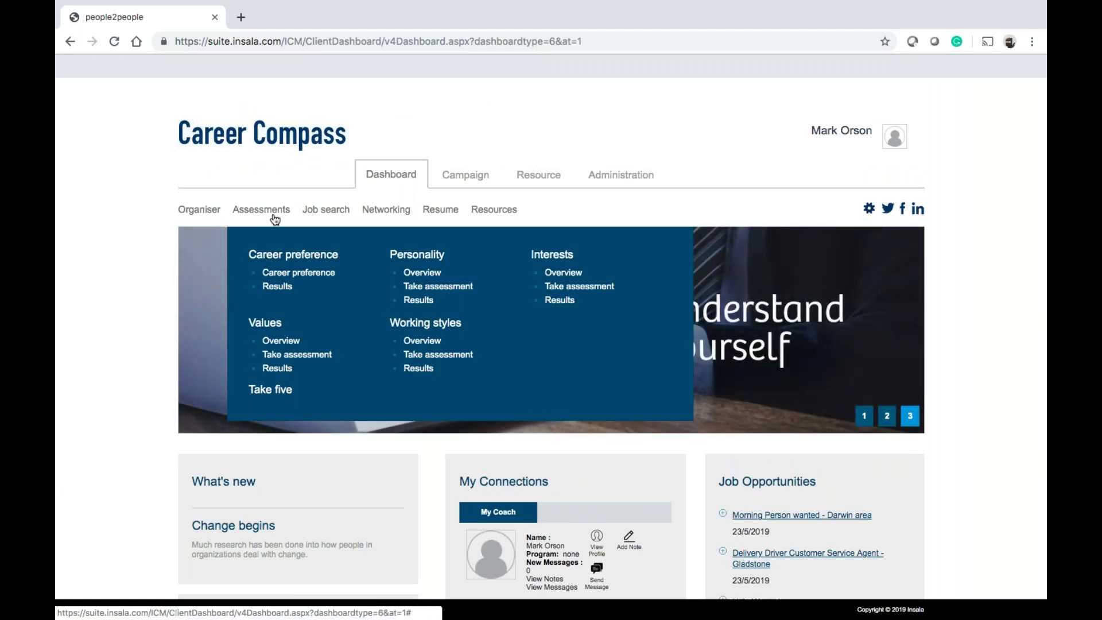
pyautogui.moveTo(370, 224)
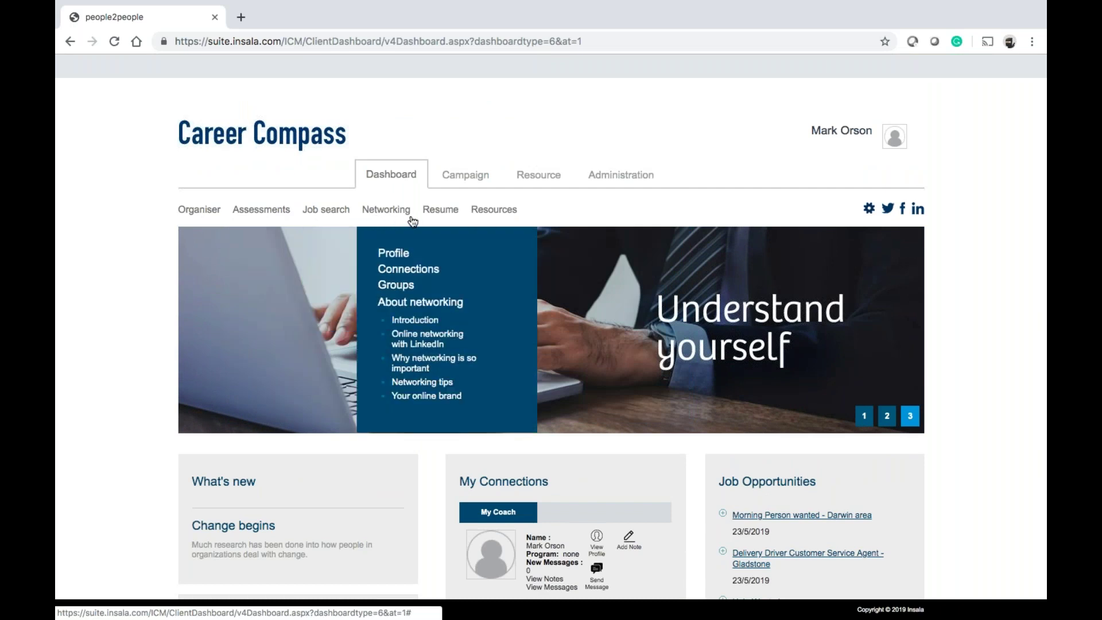
pyautogui.moveTo(497, 223)
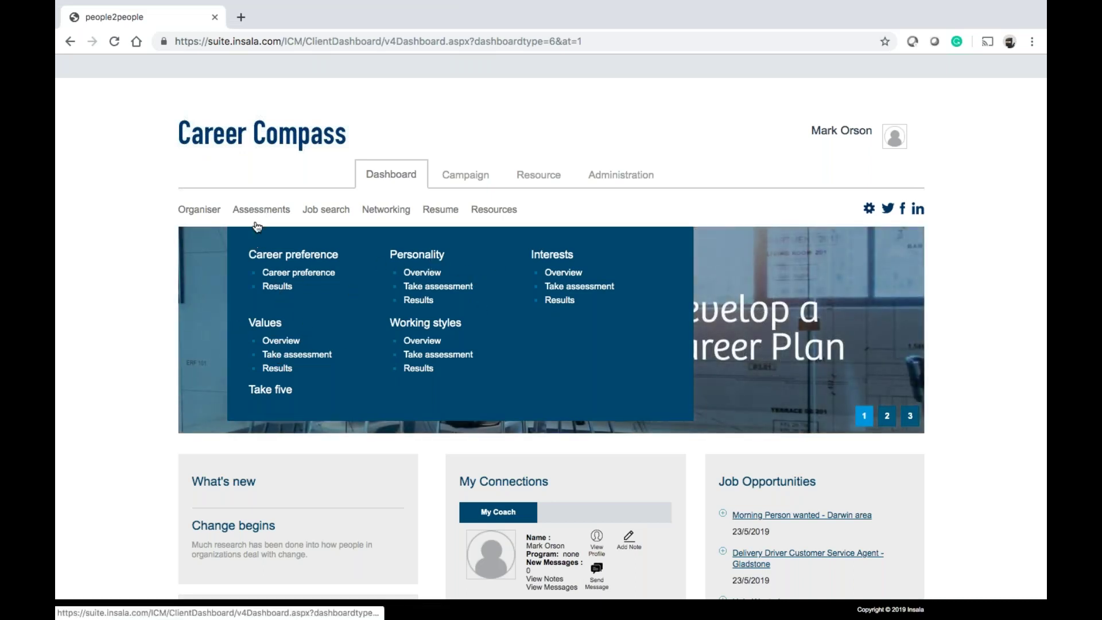
pyautogui.moveTo(209, 219)
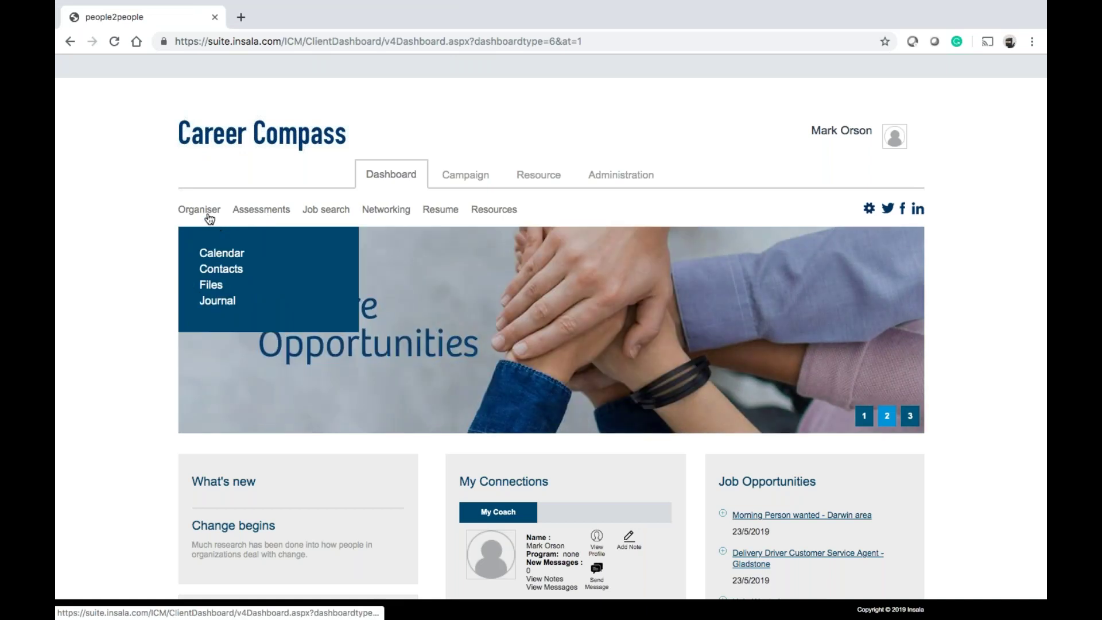
pyautogui.click(219, 211)
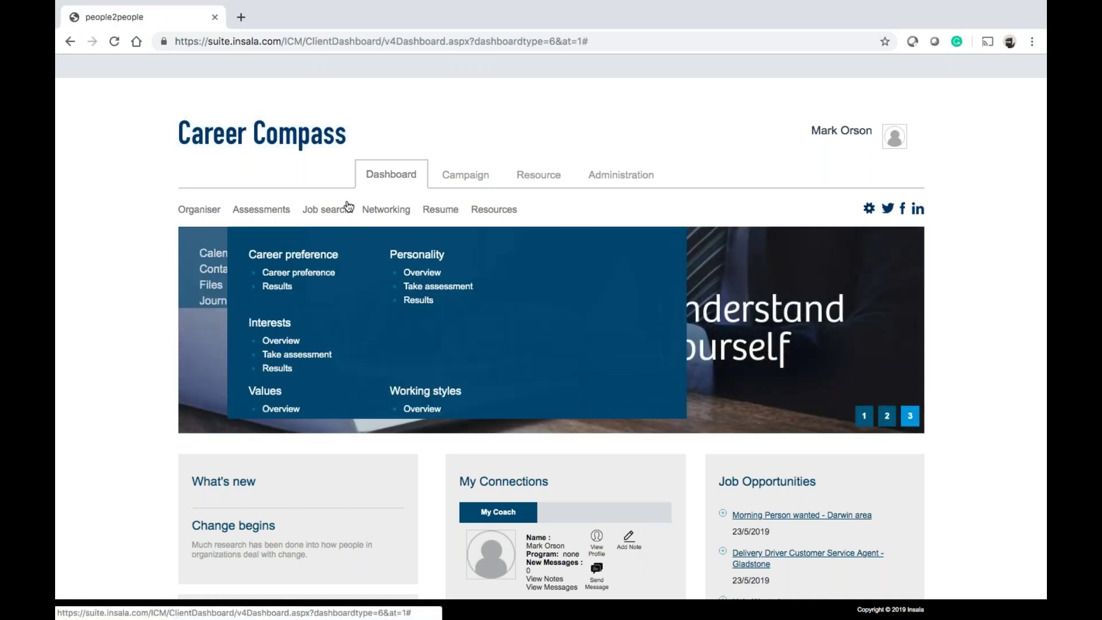
pyautogui.moveTo(454, 212)
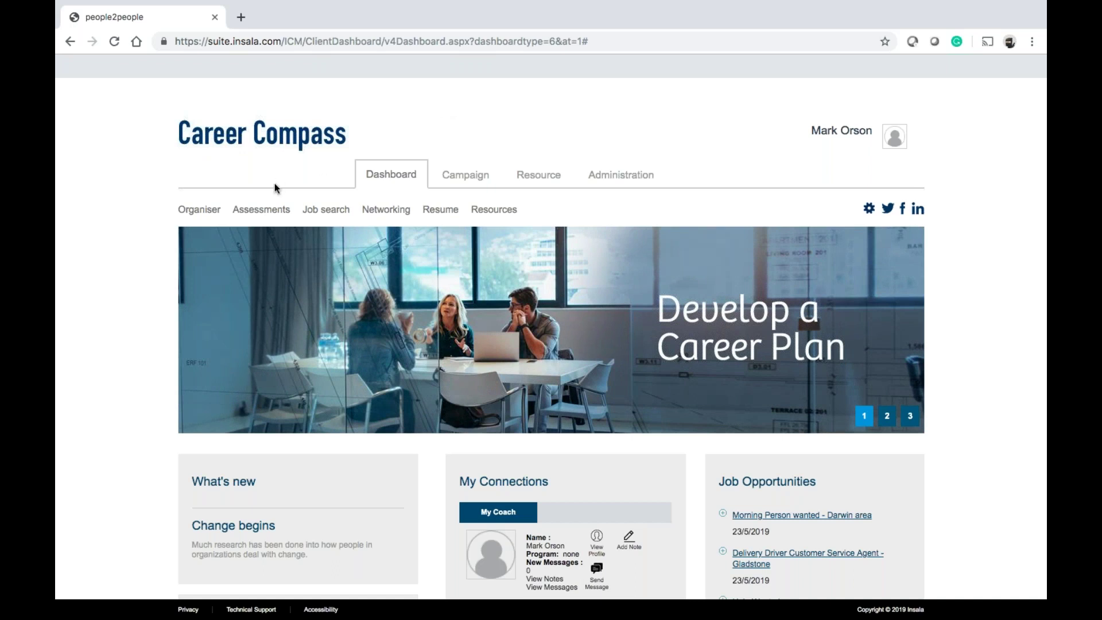
pyautogui.moveTo(208, 213)
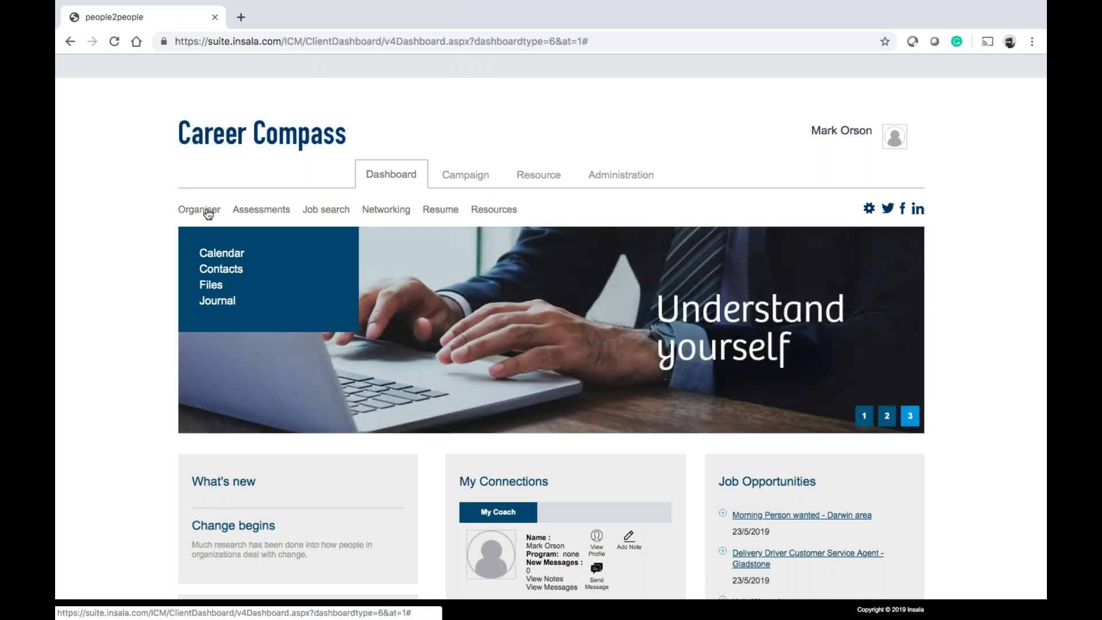
pyautogui.moveTo(336, 213)
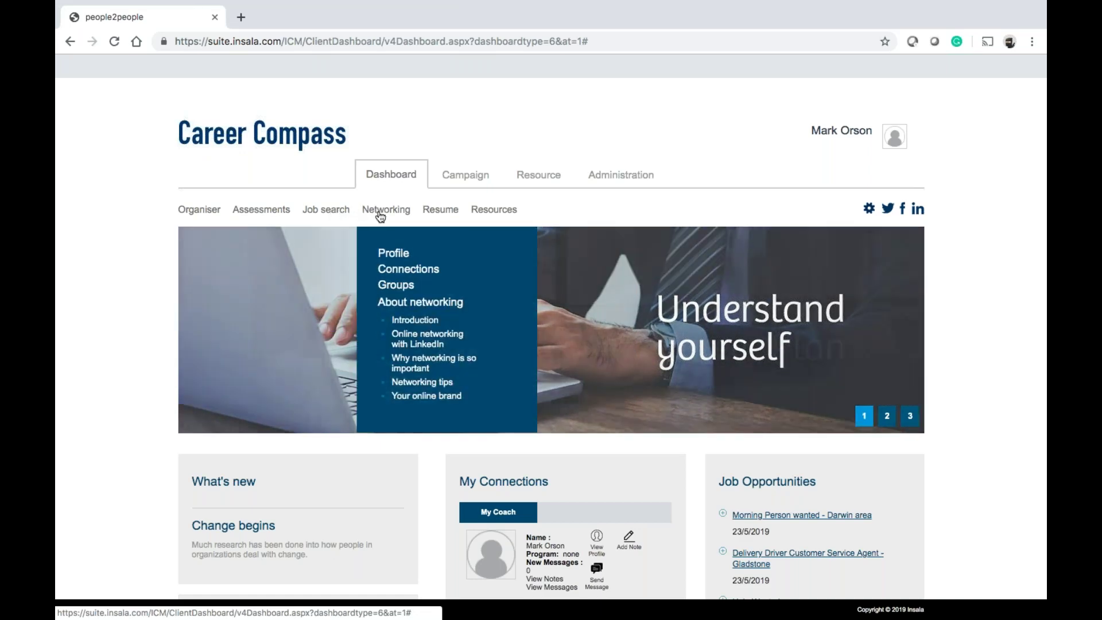
pyautogui.moveTo(496, 243)
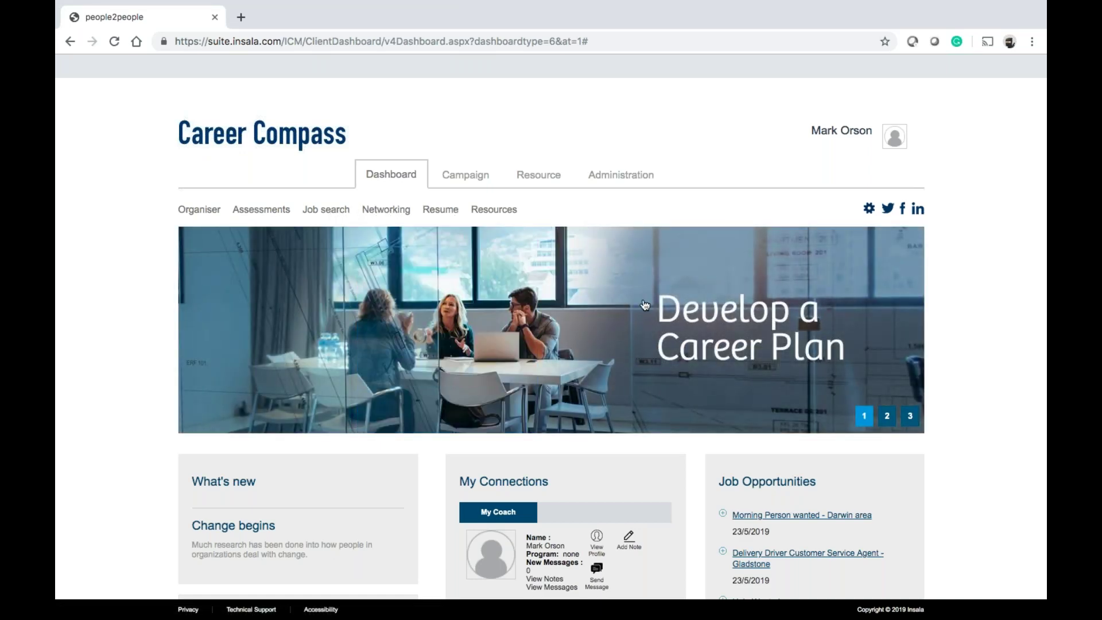
pyautogui.scroll(-2, 631, 344)
pyautogui.scroll(-7, 551, 327)
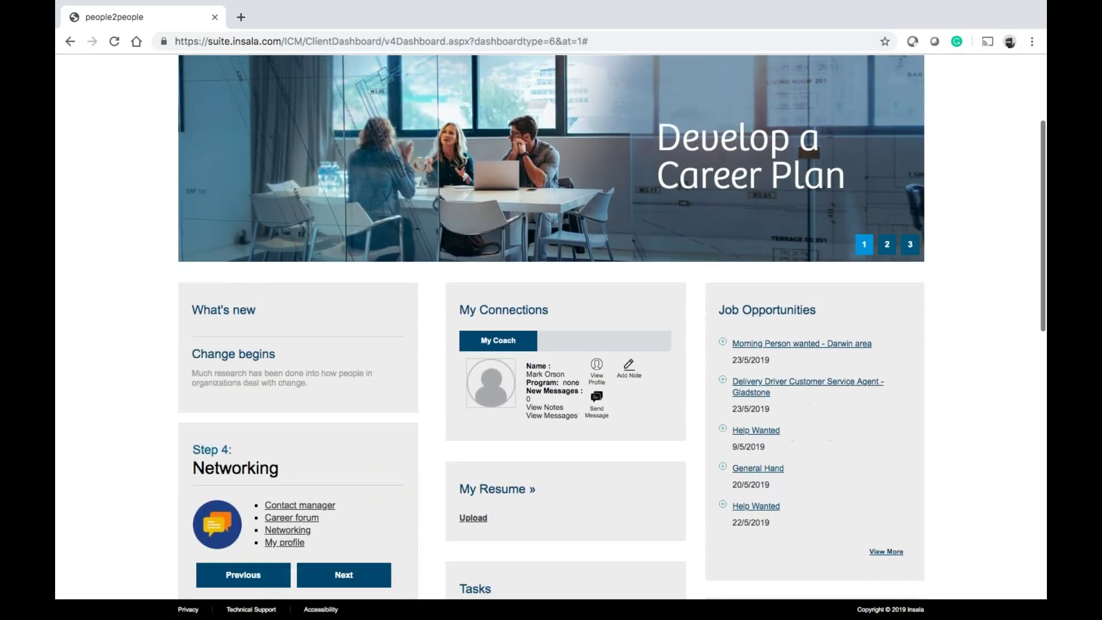
pyautogui.scroll(-3, 551, 327)
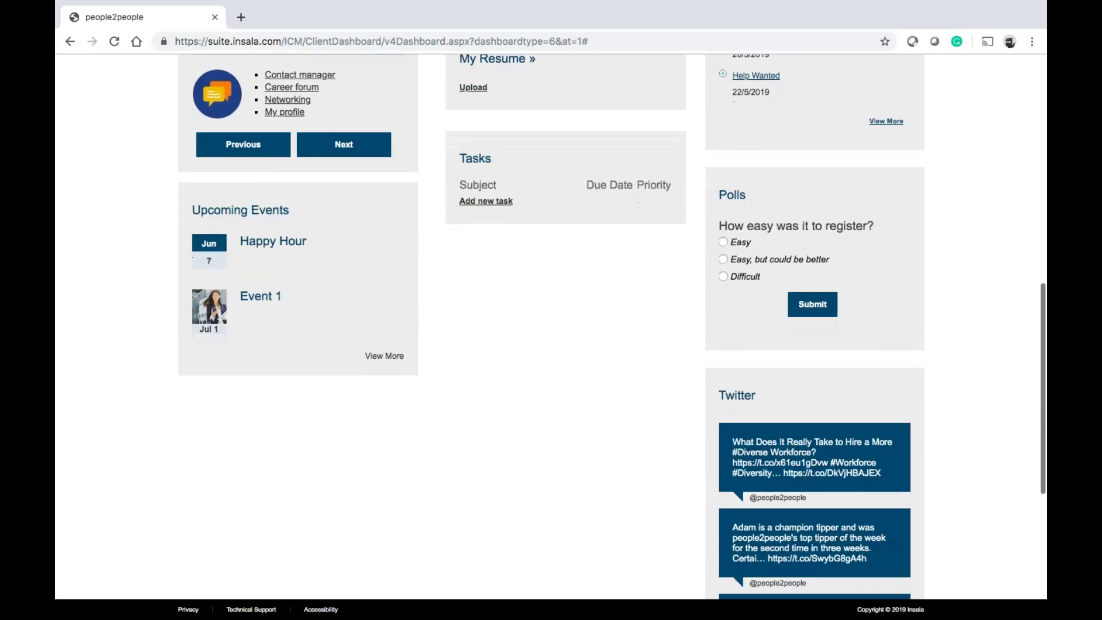
pyautogui.scroll(3, 551, 327)
pyautogui.scroll(12, 551, 328)
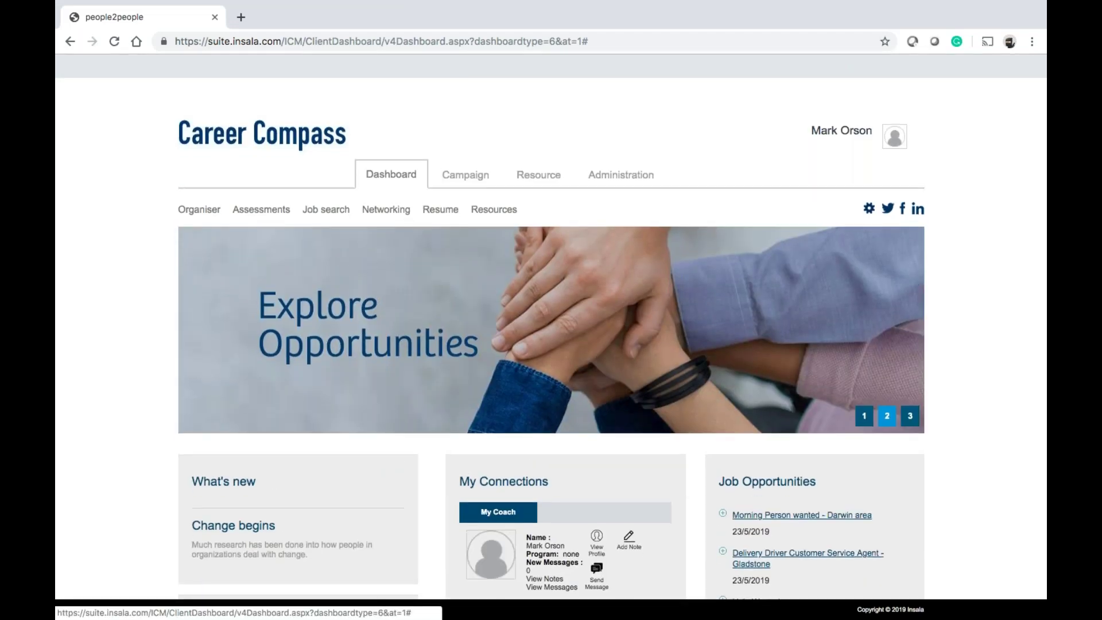
# Open the Resource index and scroll through its Organiser, Job search, Resume, Assessments and Networking links
pyautogui.click(529, 180)
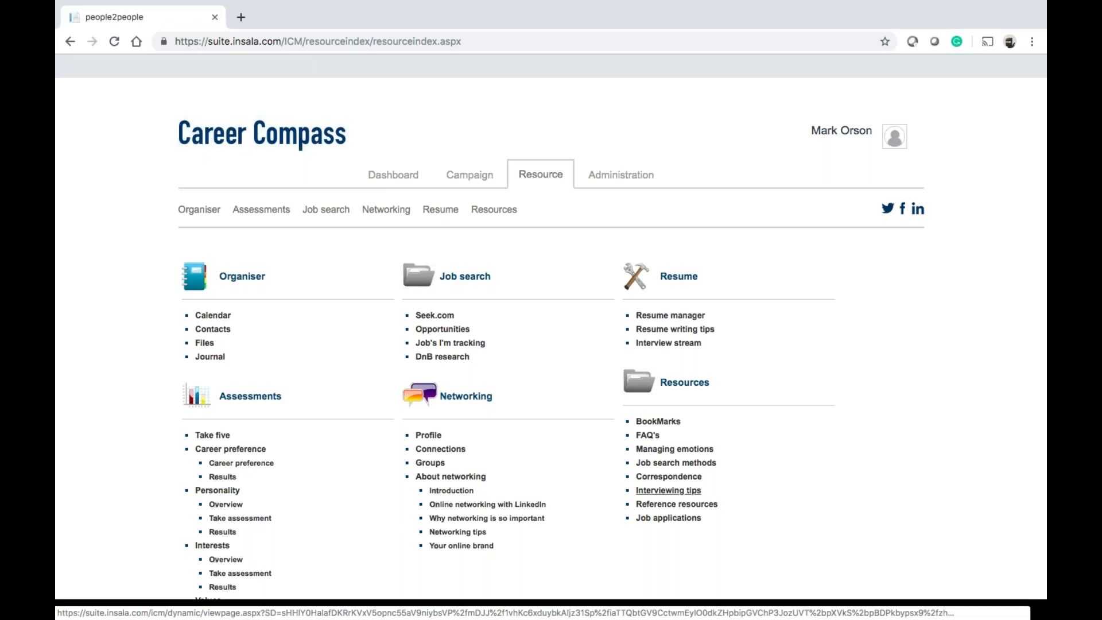
pyautogui.scroll(-3, 590, 460)
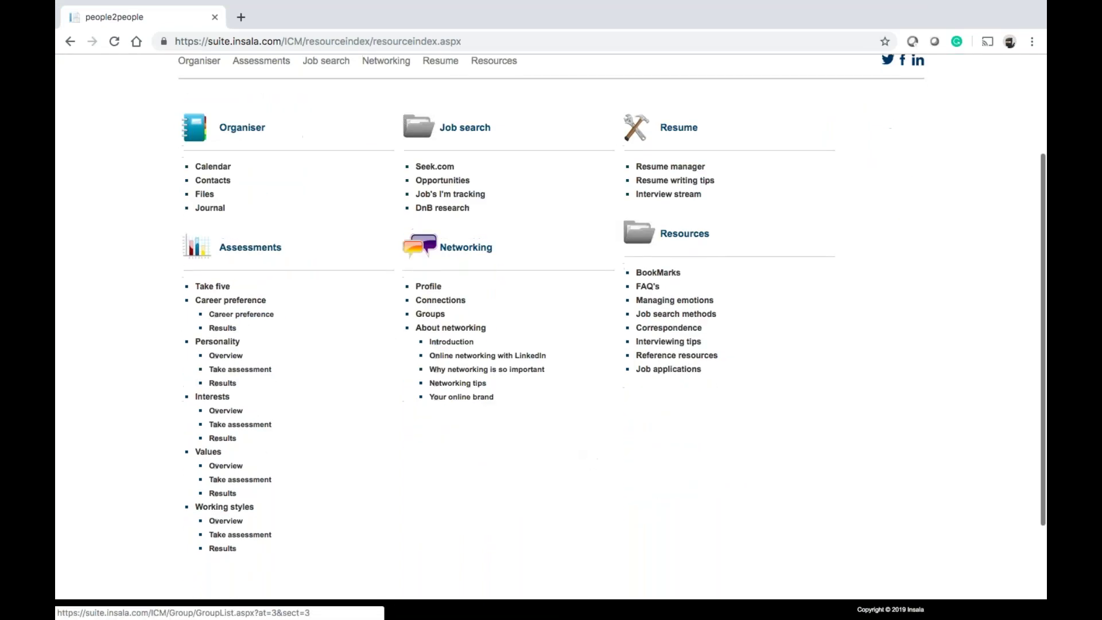
pyautogui.scroll(3, 551, 327)
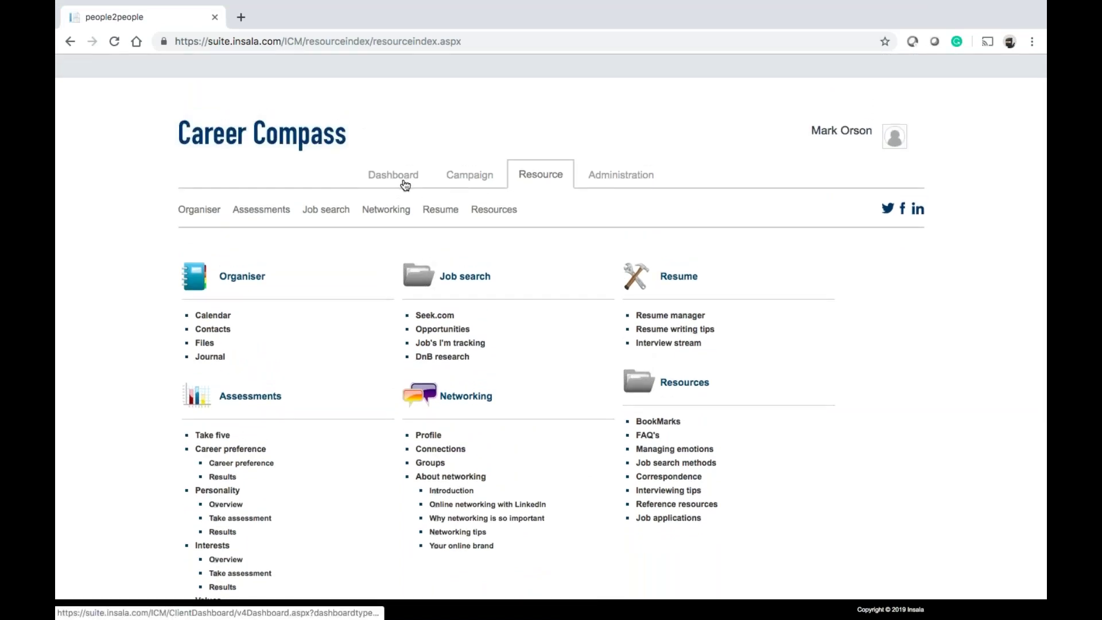
pyautogui.scroll(-3, 416, 360)
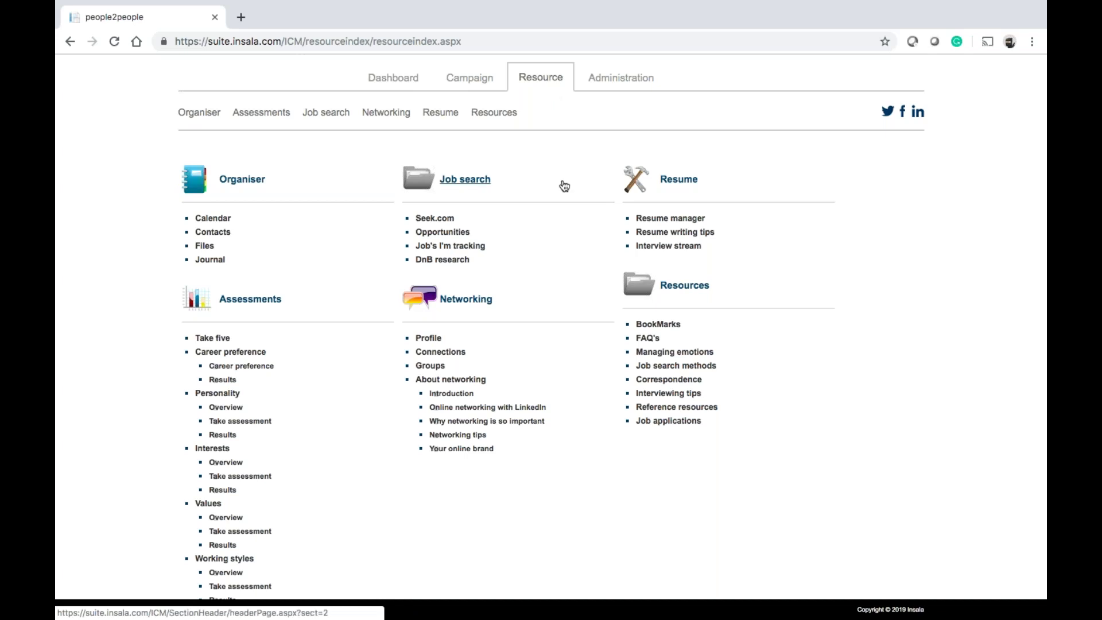
pyautogui.scroll(3, 560, 184)
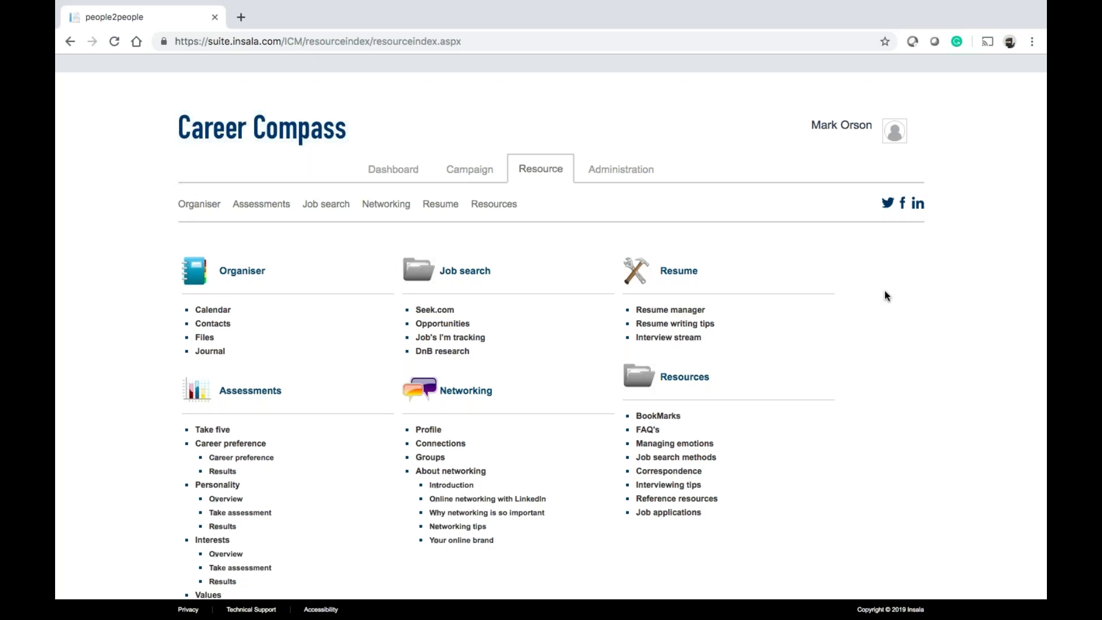
pyautogui.scroll(-1, 884, 295)
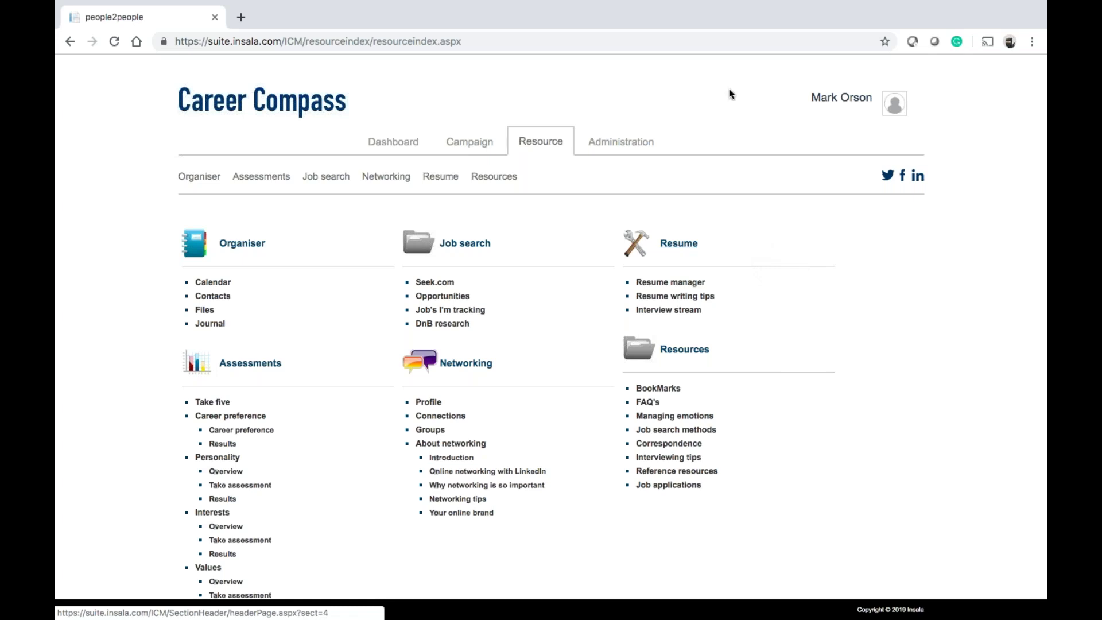
# Open the Campaign manager and go to Step 2: Job and Company Research
pyautogui.click(457, 142)
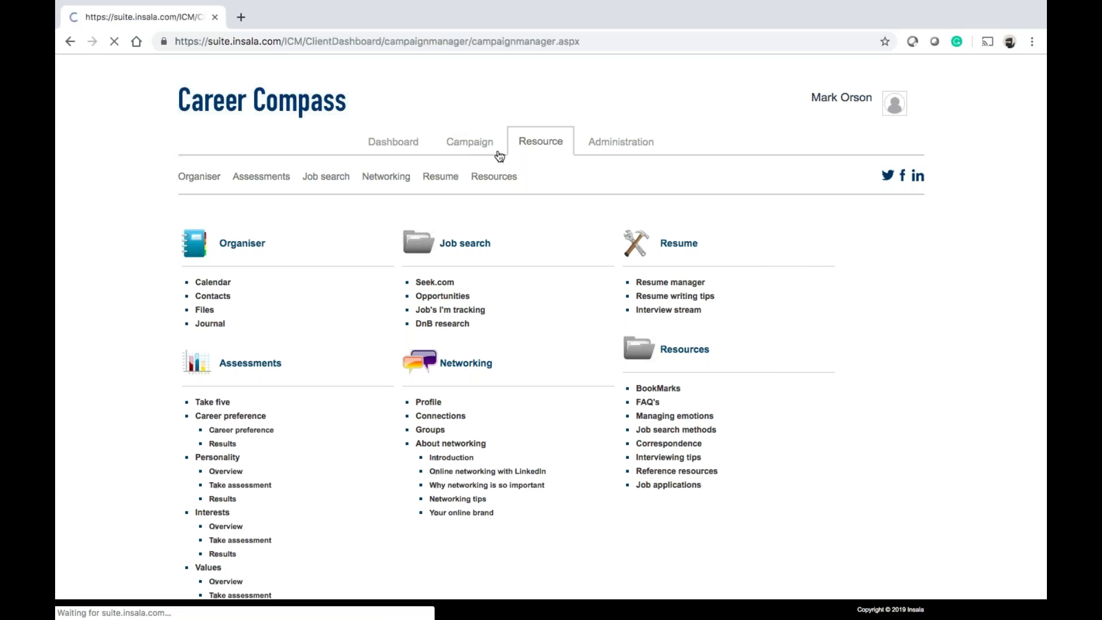
pyautogui.moveTo(494, 209)
pyautogui.scroll(-2, 709, 367)
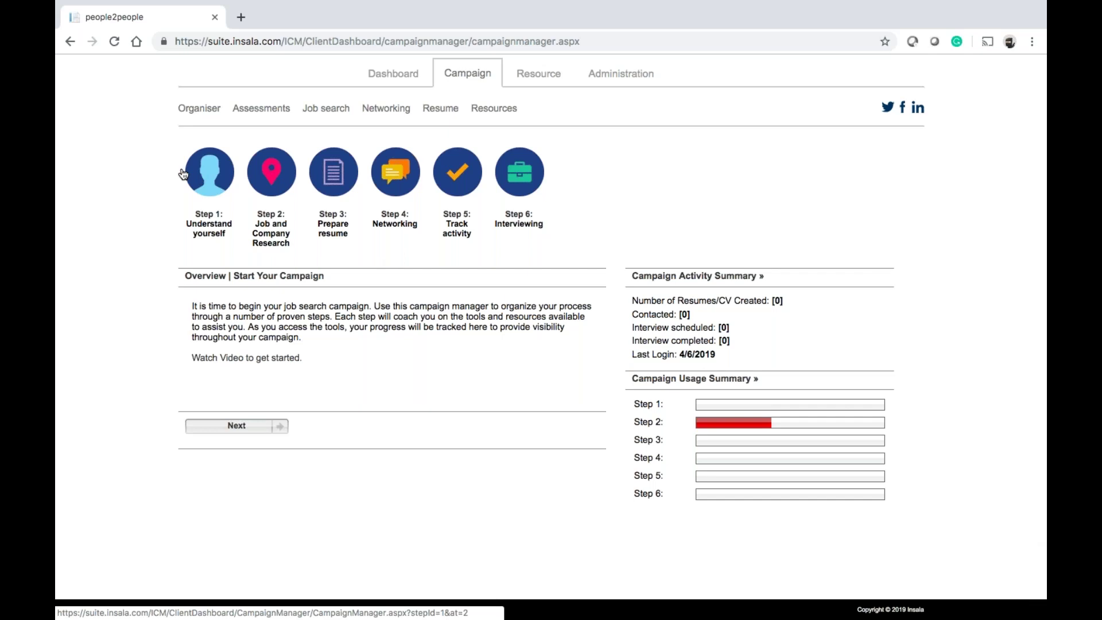
pyautogui.click(263, 178)
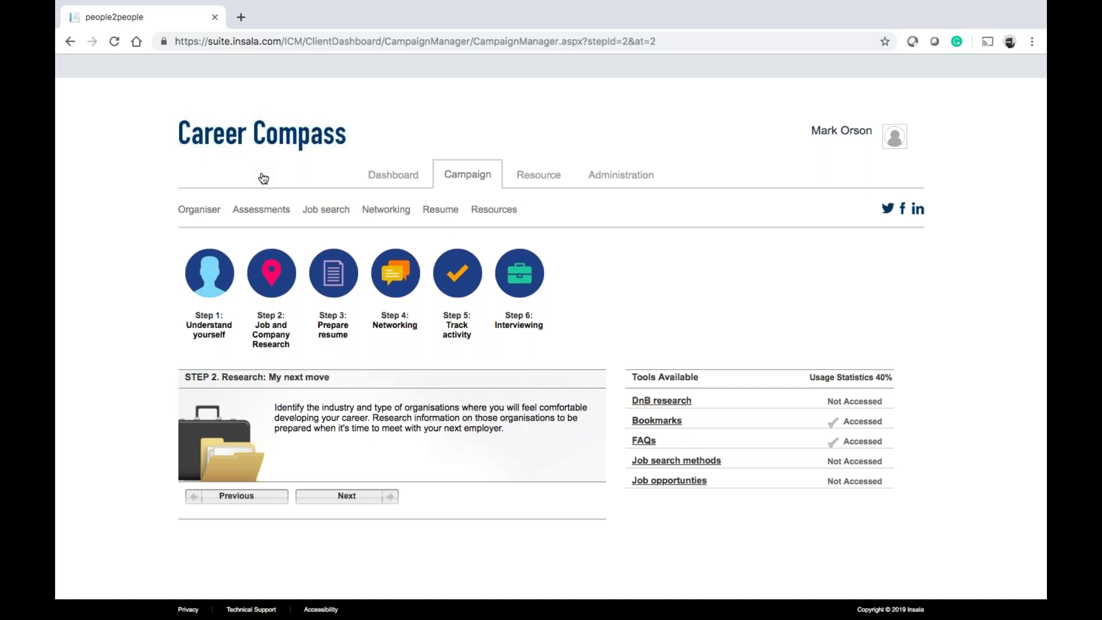
# Open Administration and look over the Content, Opportunities, Reporting and Administration sub-menus
pyautogui.click(618, 178)
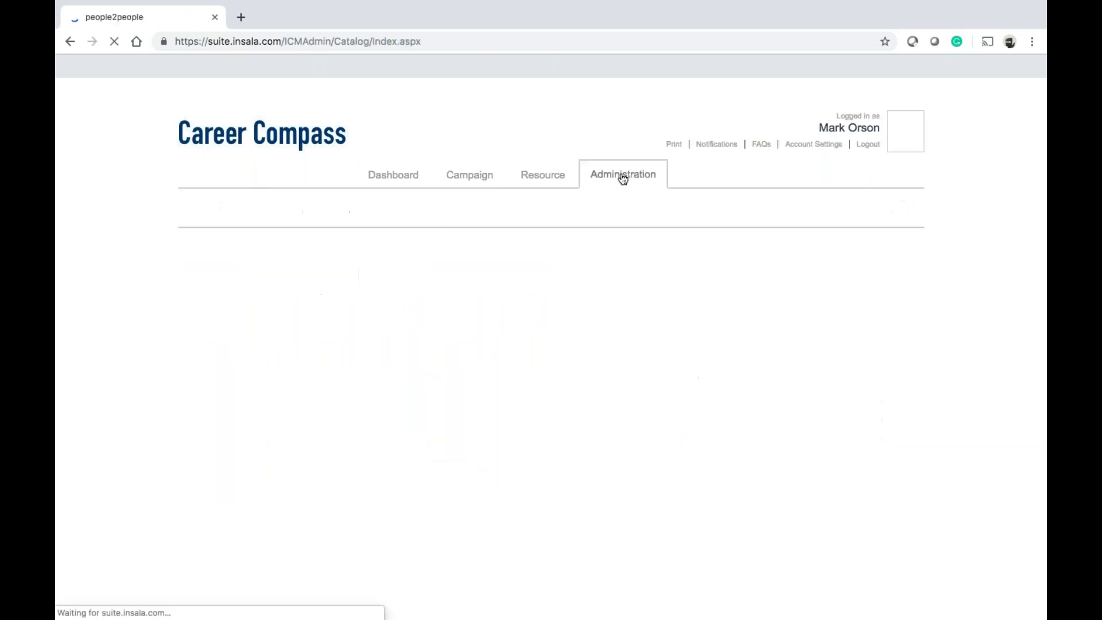
pyautogui.moveTo(434, 212)
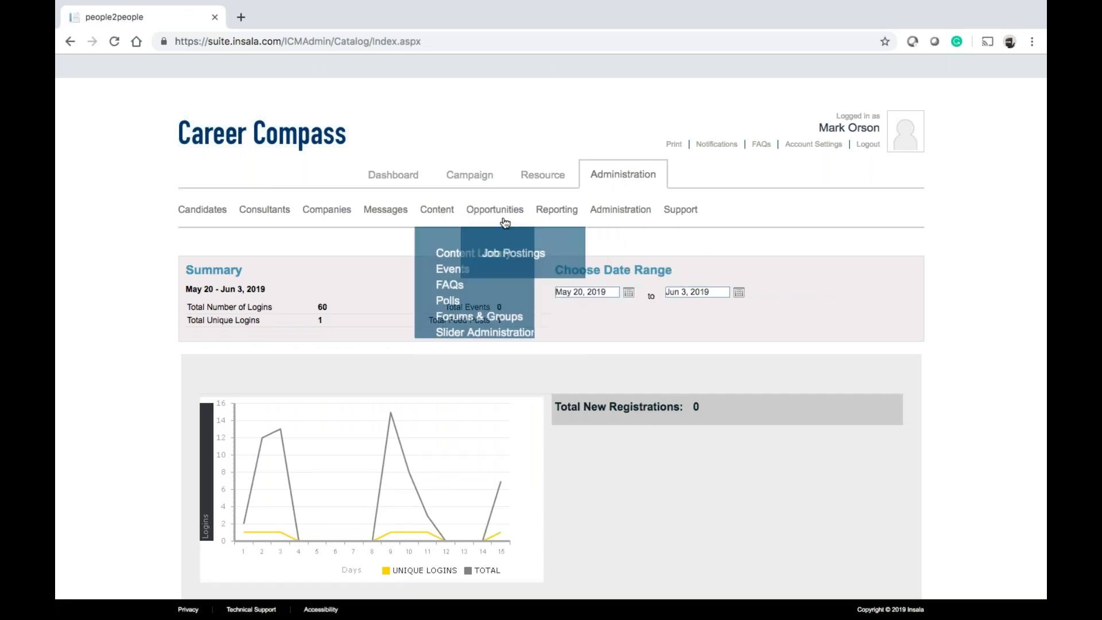
pyautogui.moveTo(564, 217)
pyautogui.moveTo(603, 212)
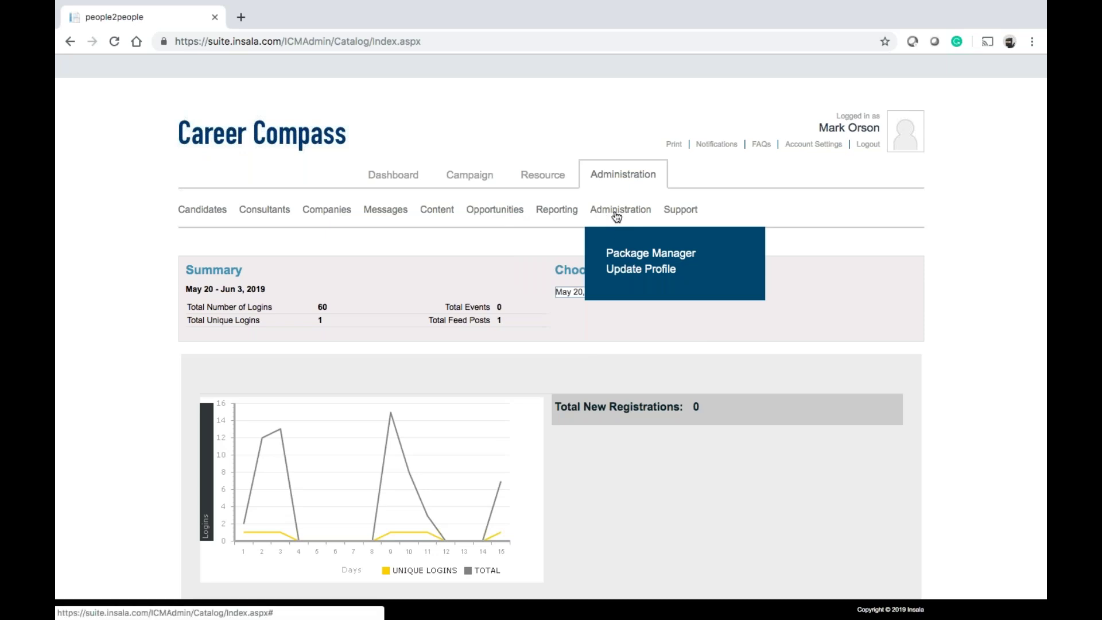
# Open the Package Manager and edit the Base Package V5 package
pyautogui.click(617, 254)
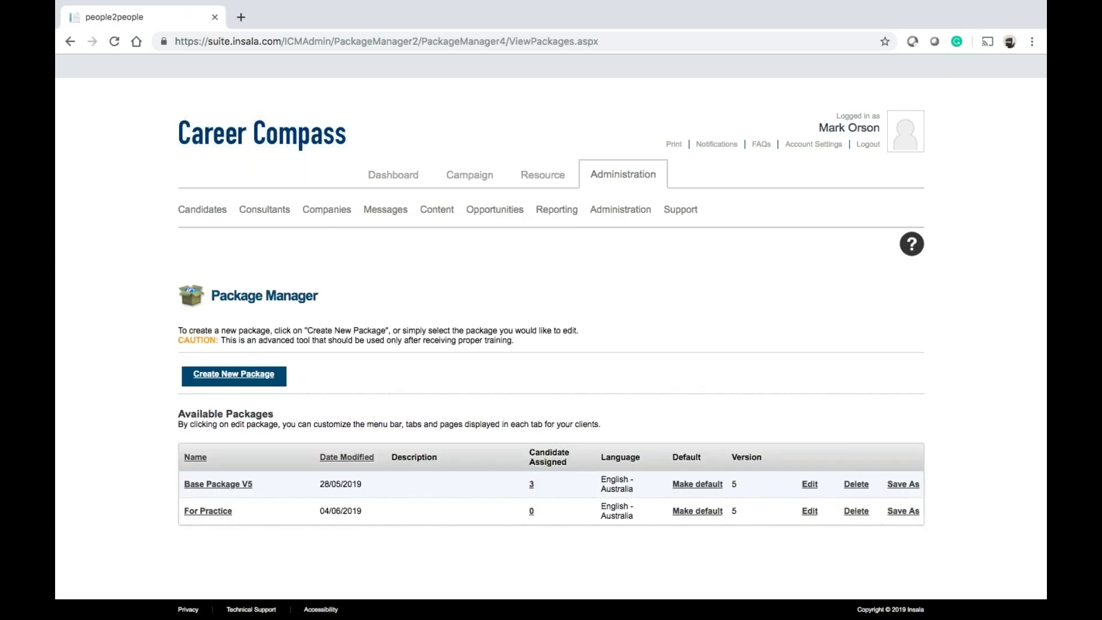
pyautogui.scroll(-3, 551, 333)
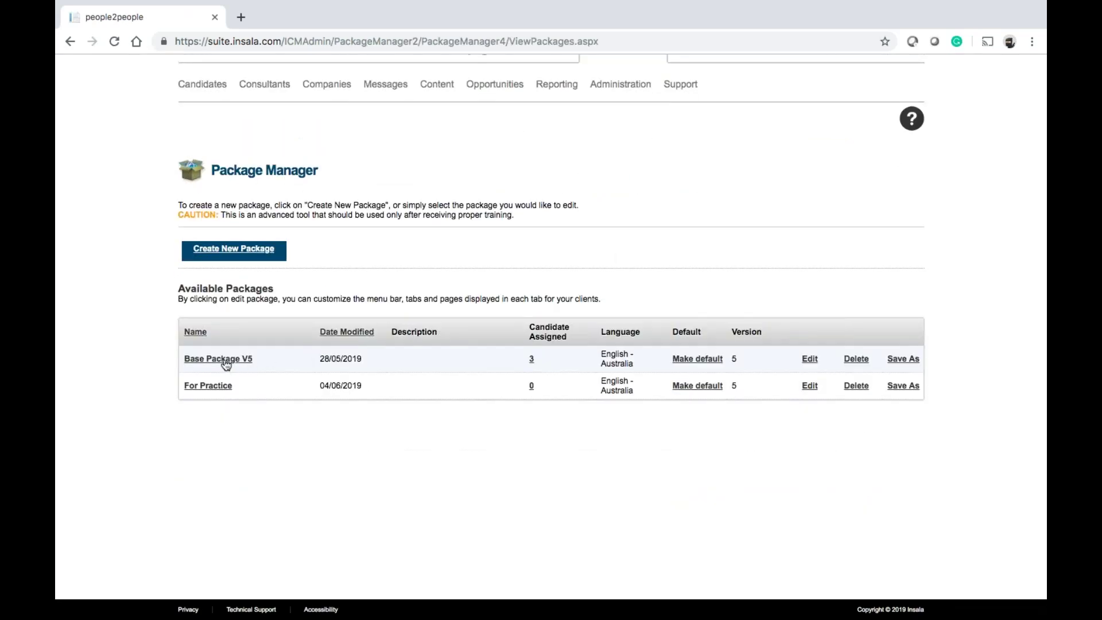
pyautogui.click(808, 362)
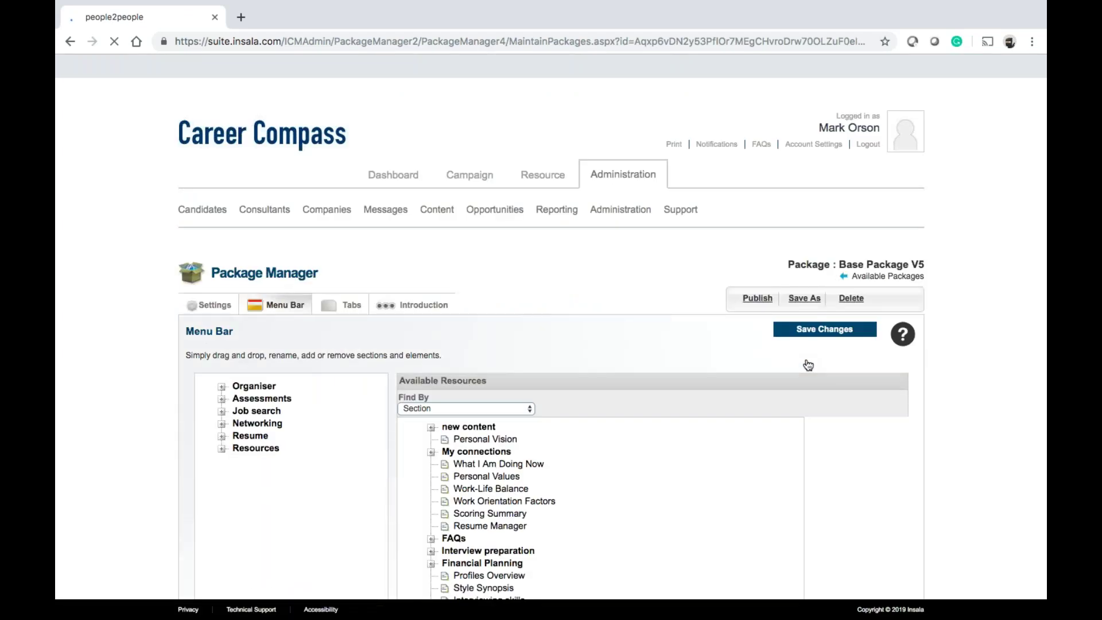
# Open Base Package V5's Tabs section, review the Dashboard tab, then select the Campaign tab
pyautogui.click(351, 307)
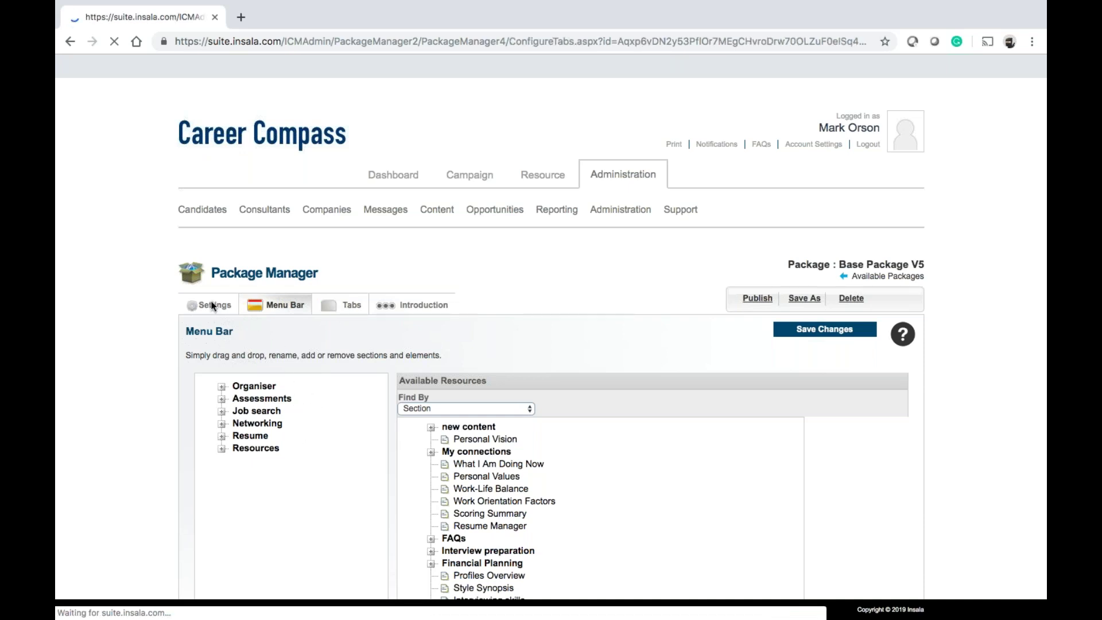
pyautogui.scroll(-5, 221, 310)
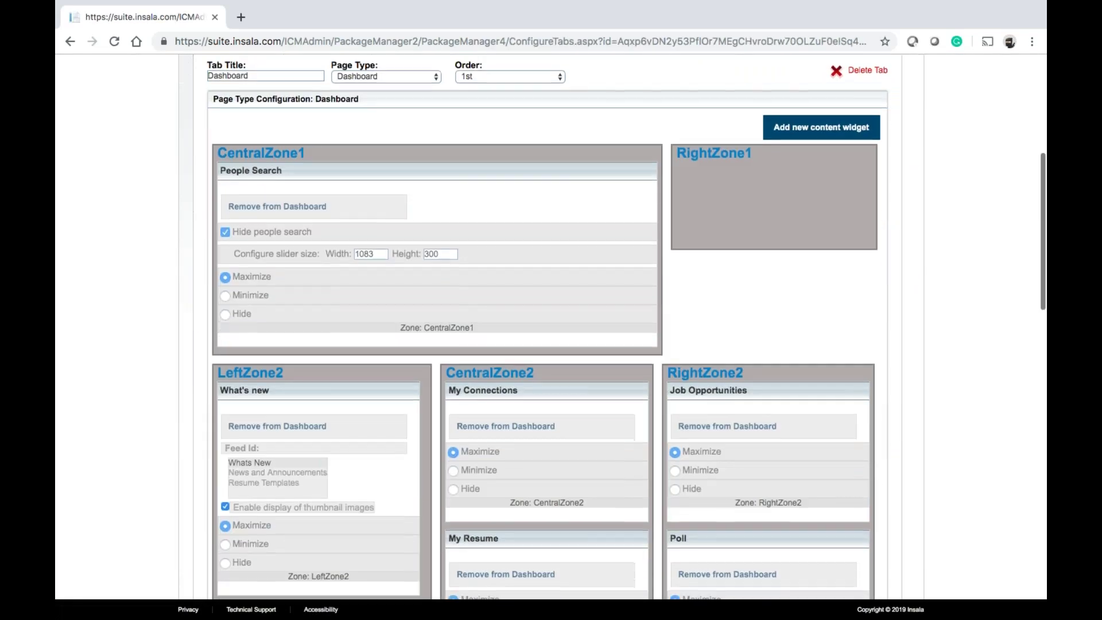
pyautogui.scroll(-1, 412, 237)
pyautogui.scroll(3, 551, 274)
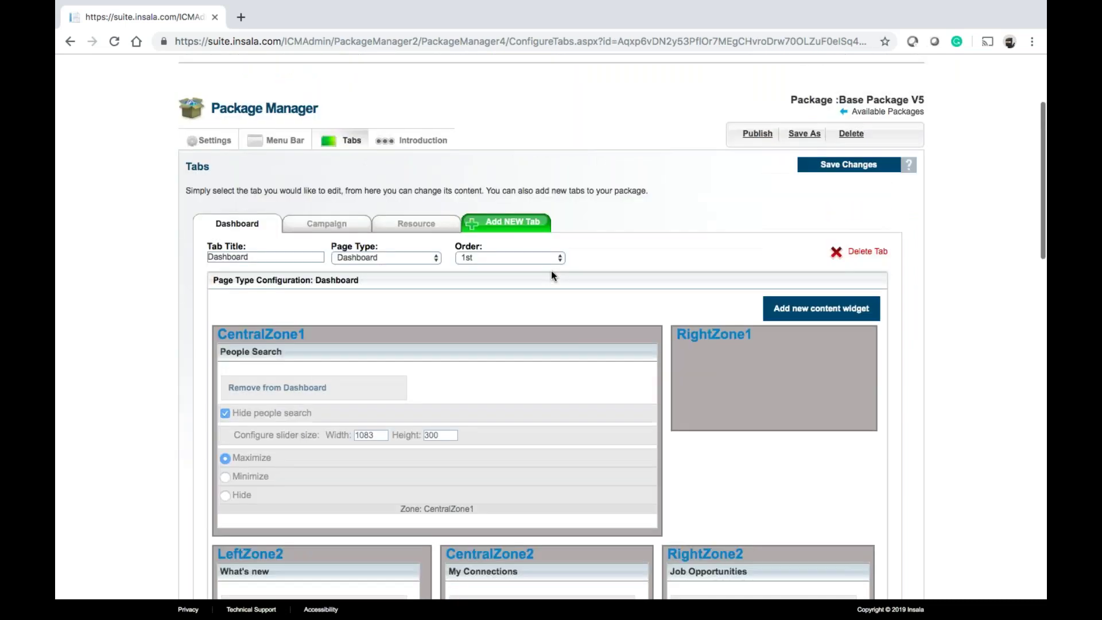
pyautogui.click(347, 228)
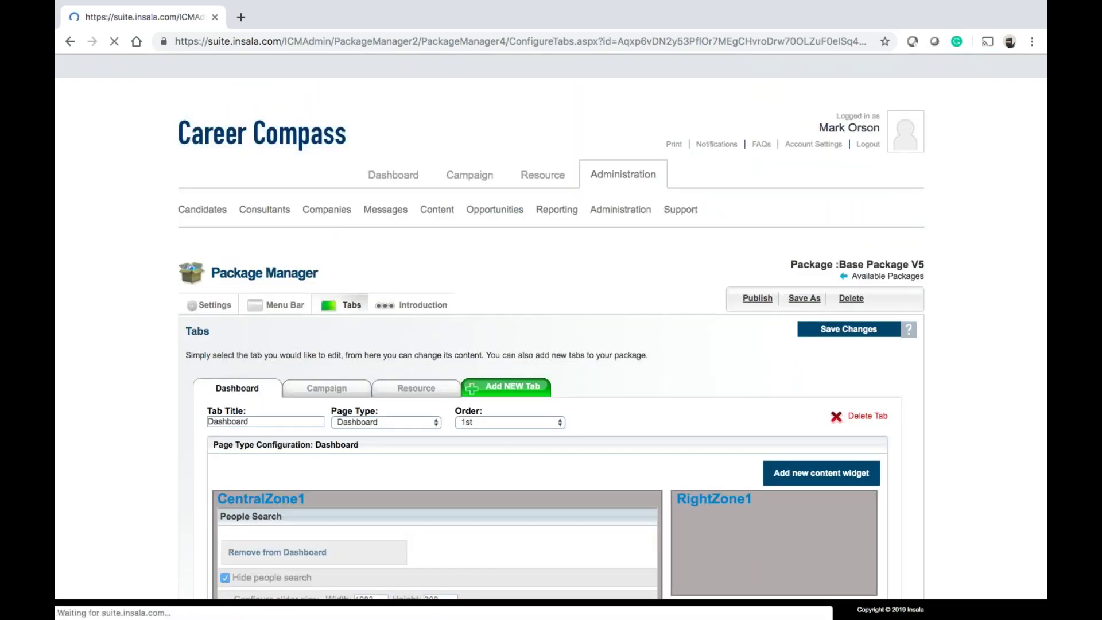
# Edit Step 5, Track activity, from the Campaign steps list
pyautogui.scroll(-5, 551, 321)
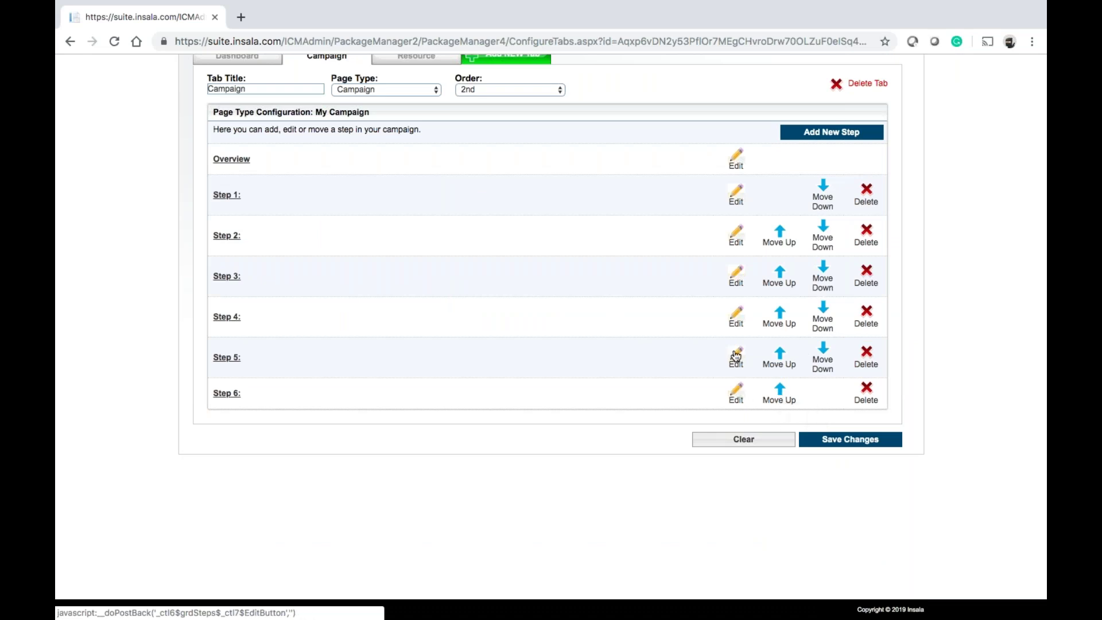
pyautogui.click(736, 355)
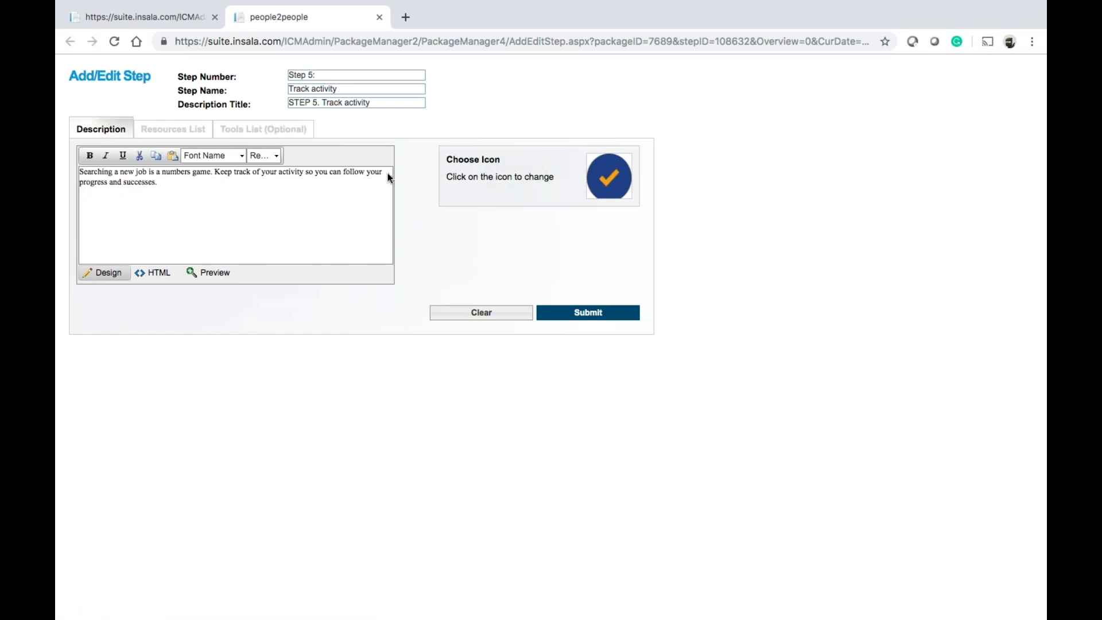
# Browse all icons in Step 5's icon picker, then return to its edit page keeping the checkmark
pyautogui.click(125, 185)
pyautogui.click(618, 174)
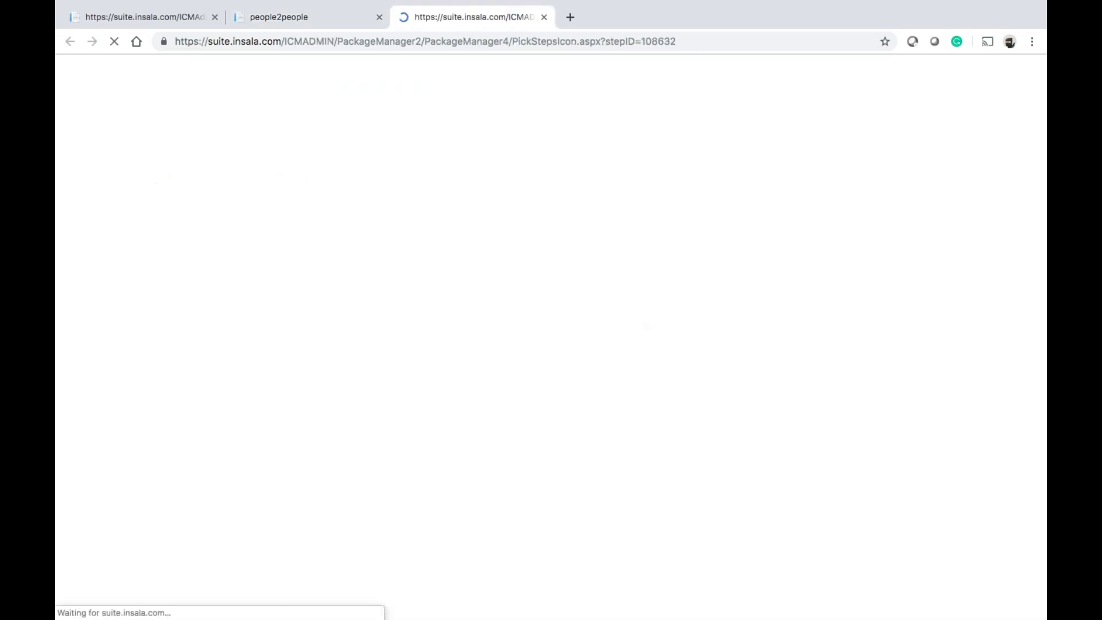
pyautogui.scroll(-8, 623, 223)
pyautogui.scroll(-20, 625, 225)
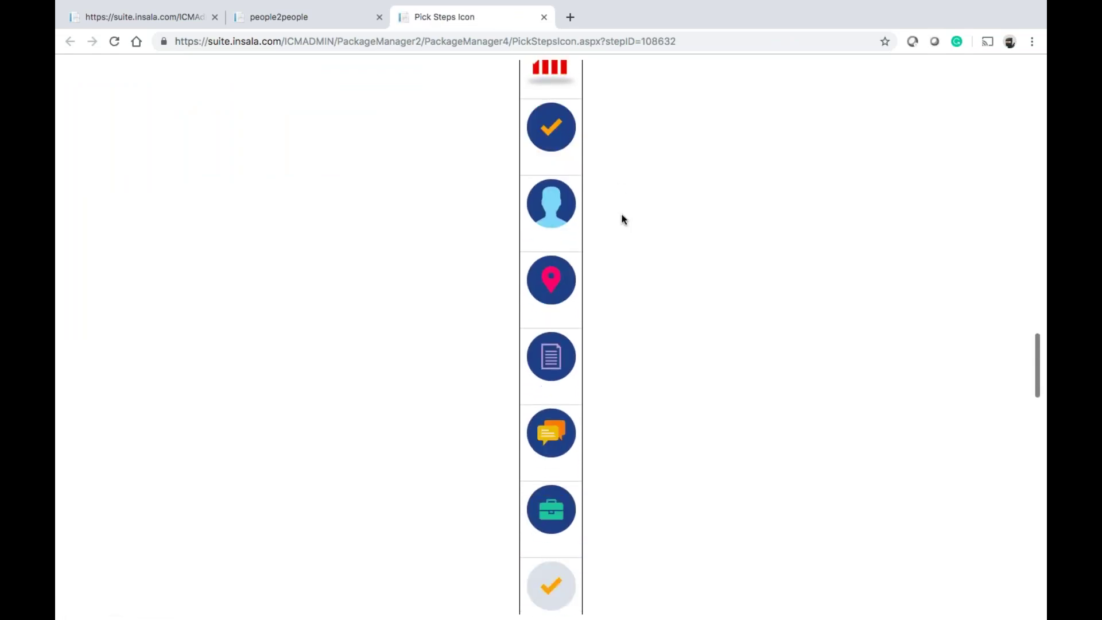
pyautogui.scroll(-20, 624, 220)
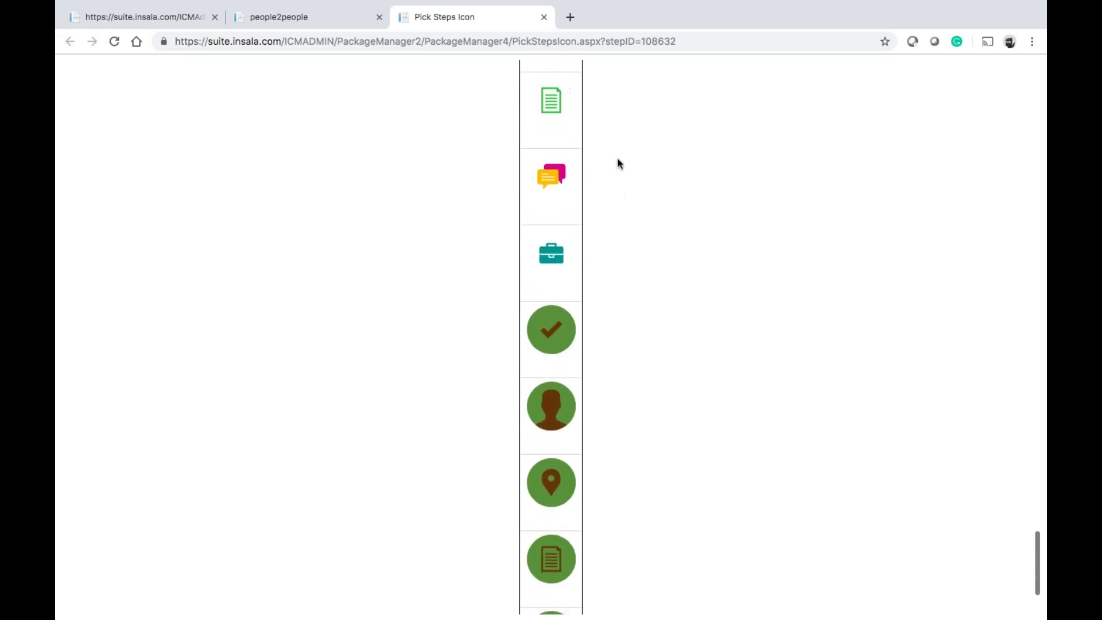
pyautogui.scroll(-3, 619, 155)
pyautogui.scroll(20, 620, 130)
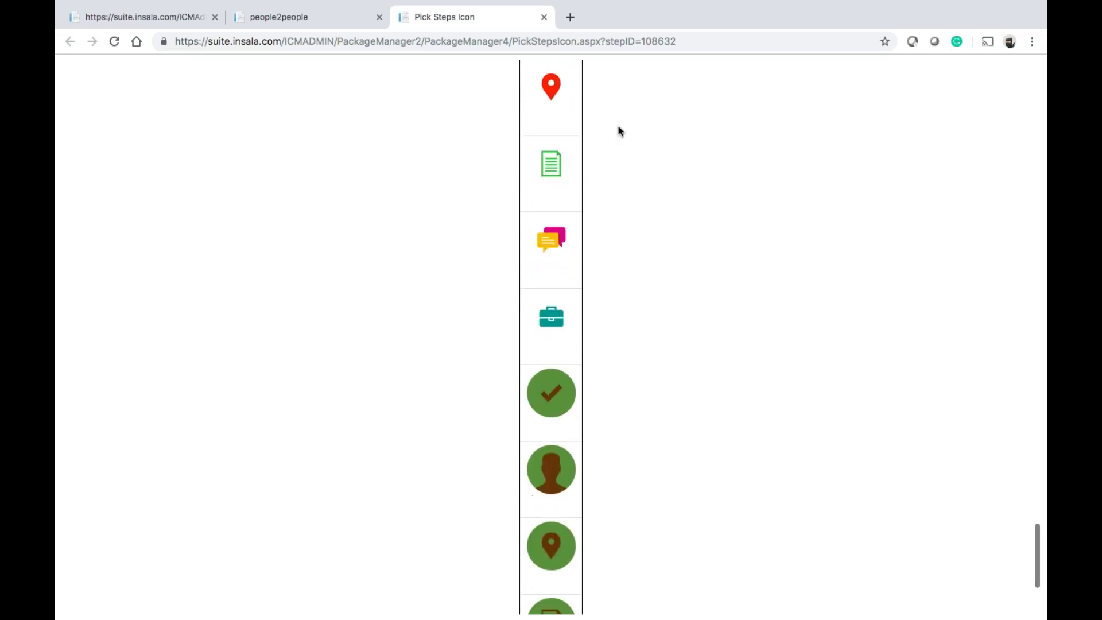
pyautogui.scroll(10, 619, 130)
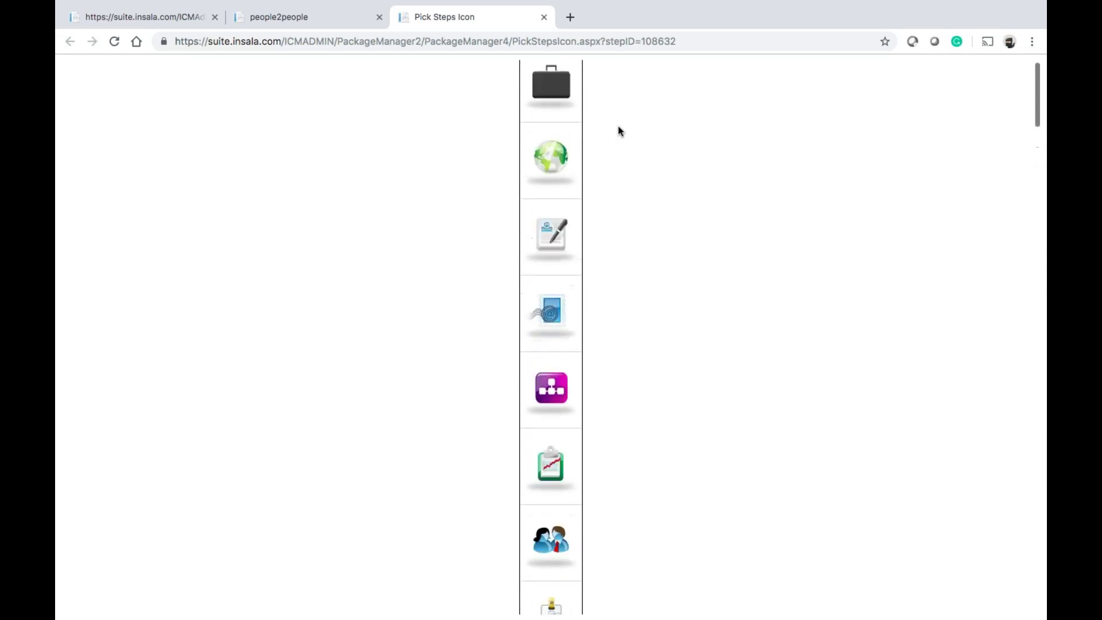
pyautogui.scroll(-5, 641, 206)
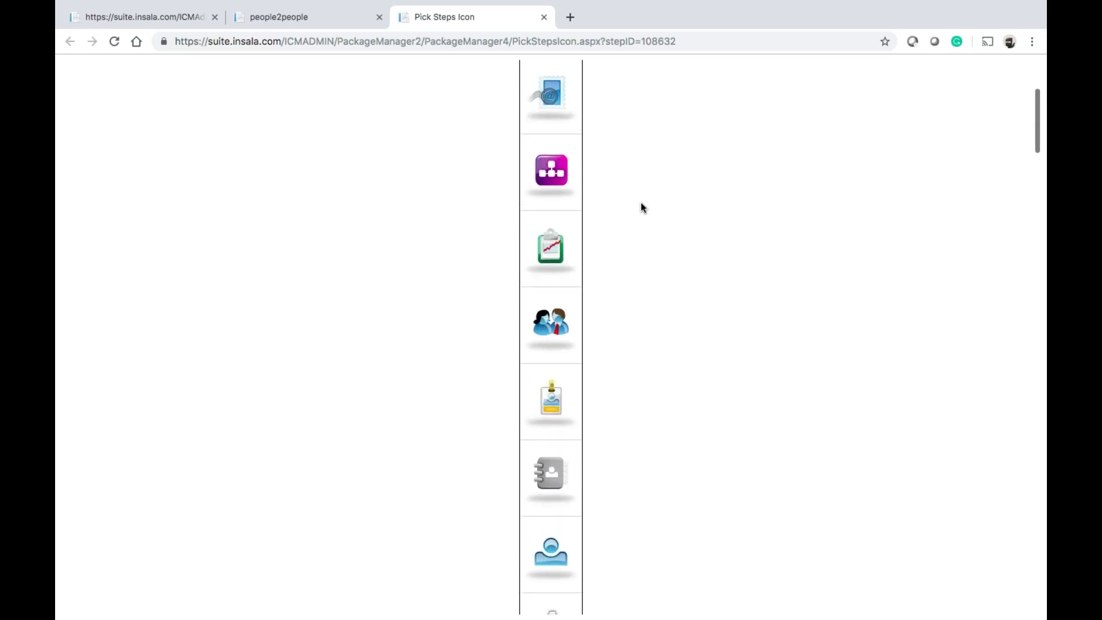
pyautogui.scroll(-20, 641, 204)
pyautogui.scroll(-20, 642, 206)
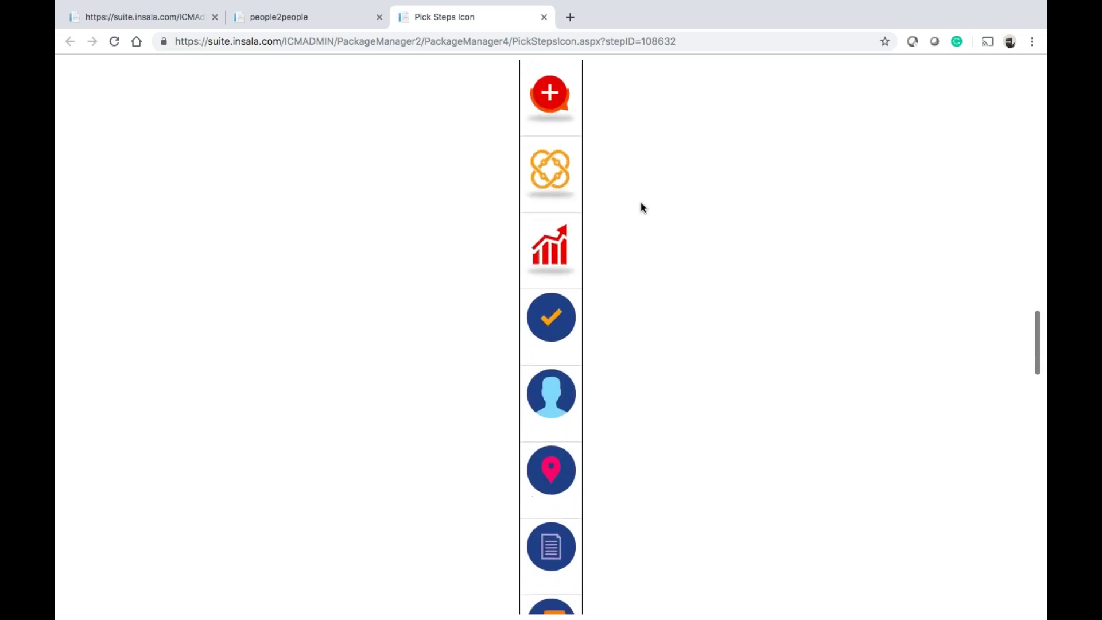
pyautogui.scroll(-18, 641, 204)
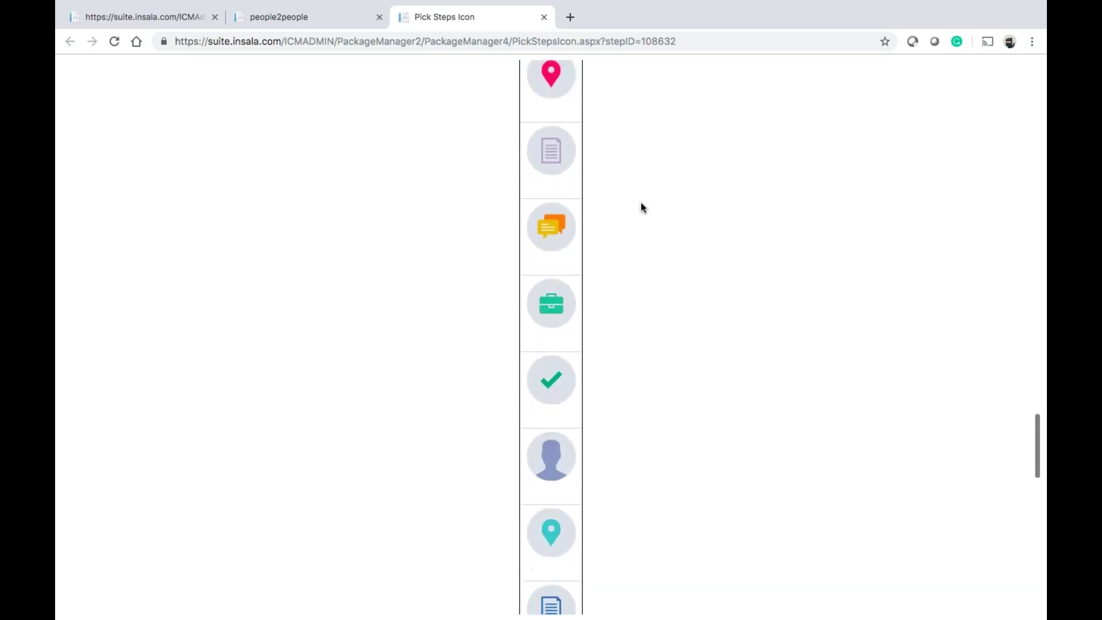
pyautogui.scroll(-1, 640, 202)
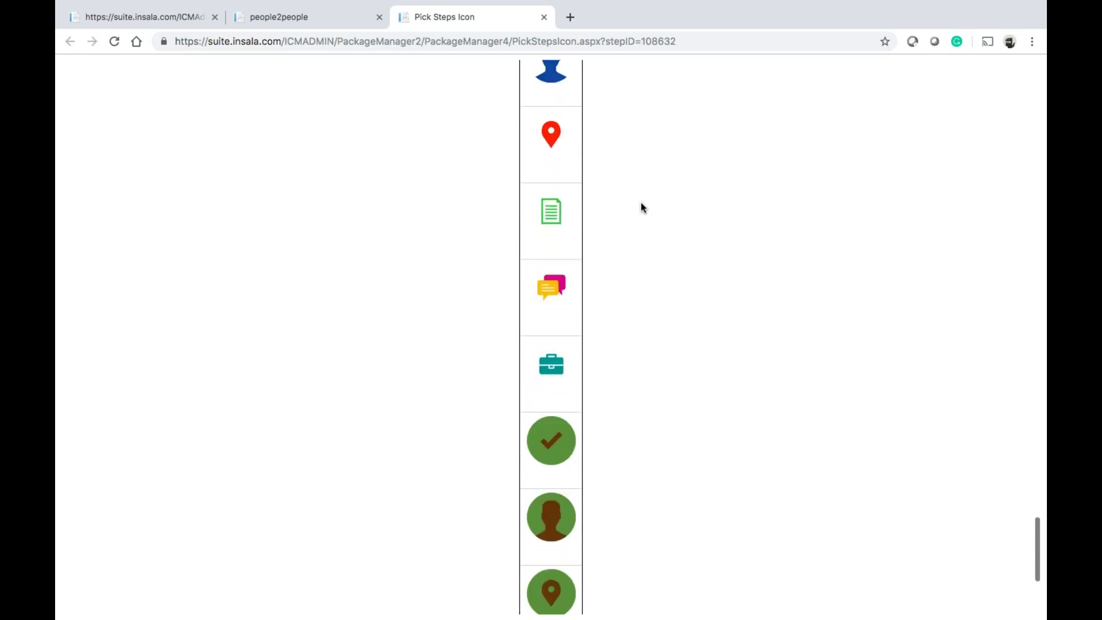
pyautogui.scroll(2, 641, 202)
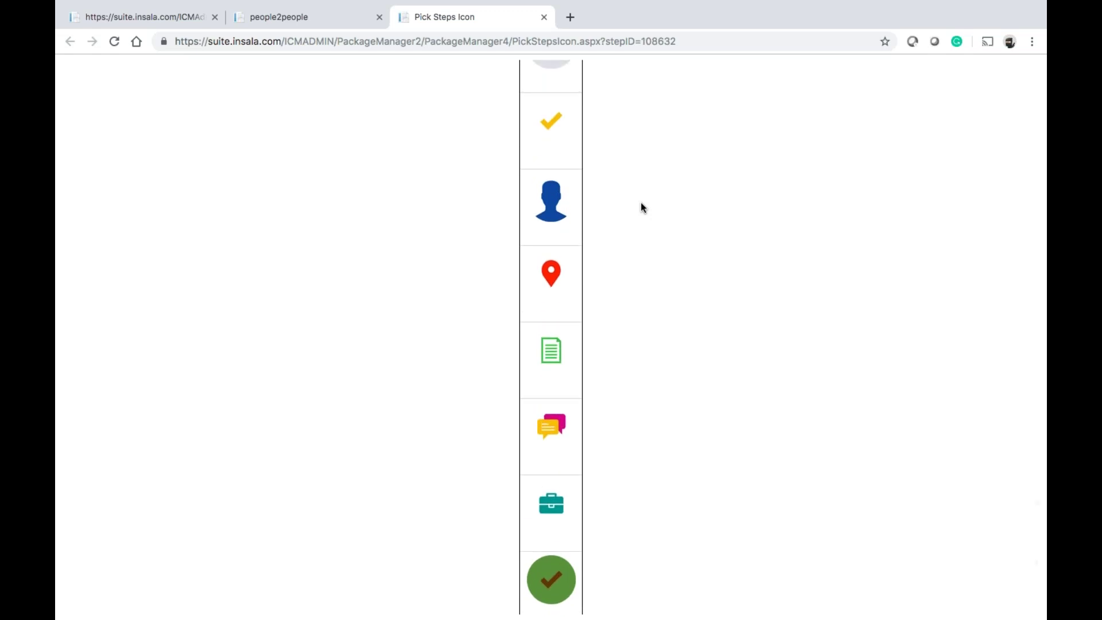
pyautogui.scroll(-1, 641, 202)
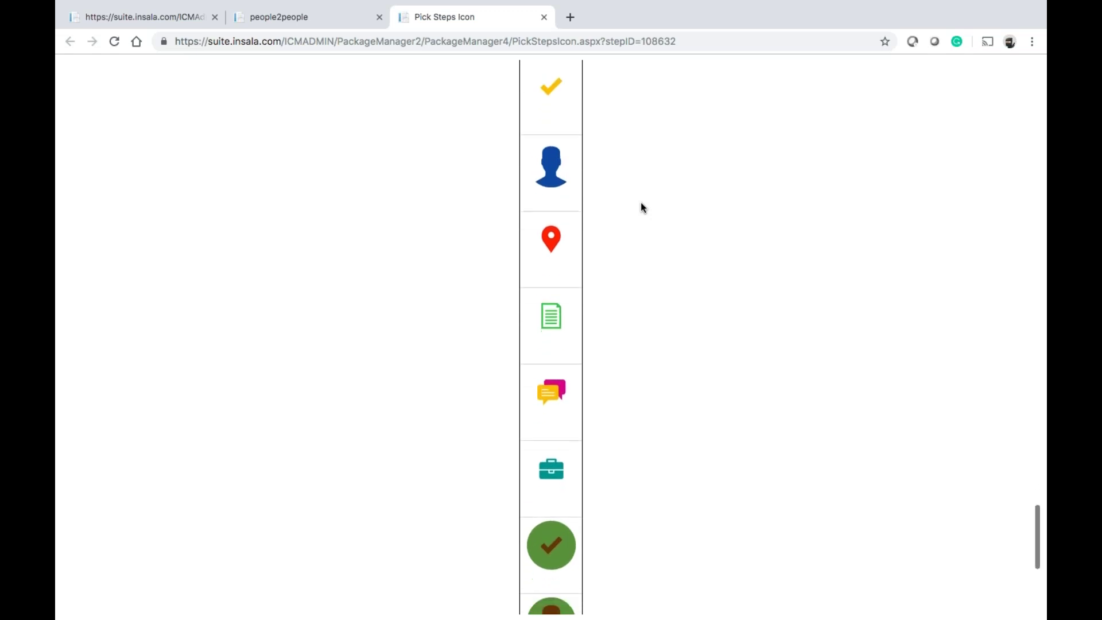
pyautogui.scroll(5, 641, 204)
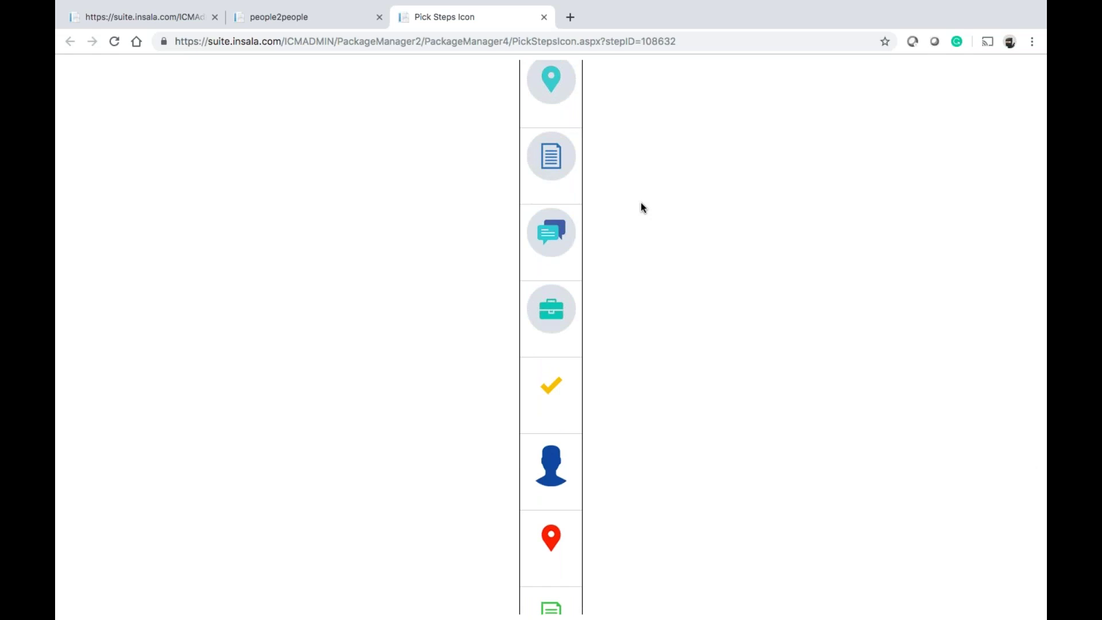
pyautogui.scroll(10, 641, 203)
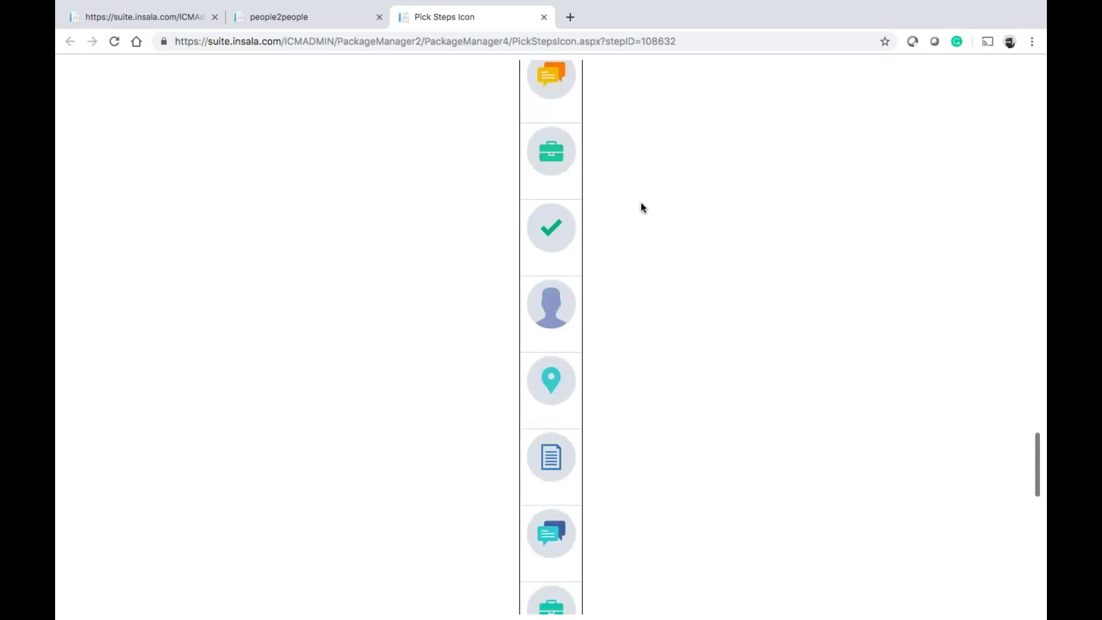
pyautogui.scroll(20, 641, 203)
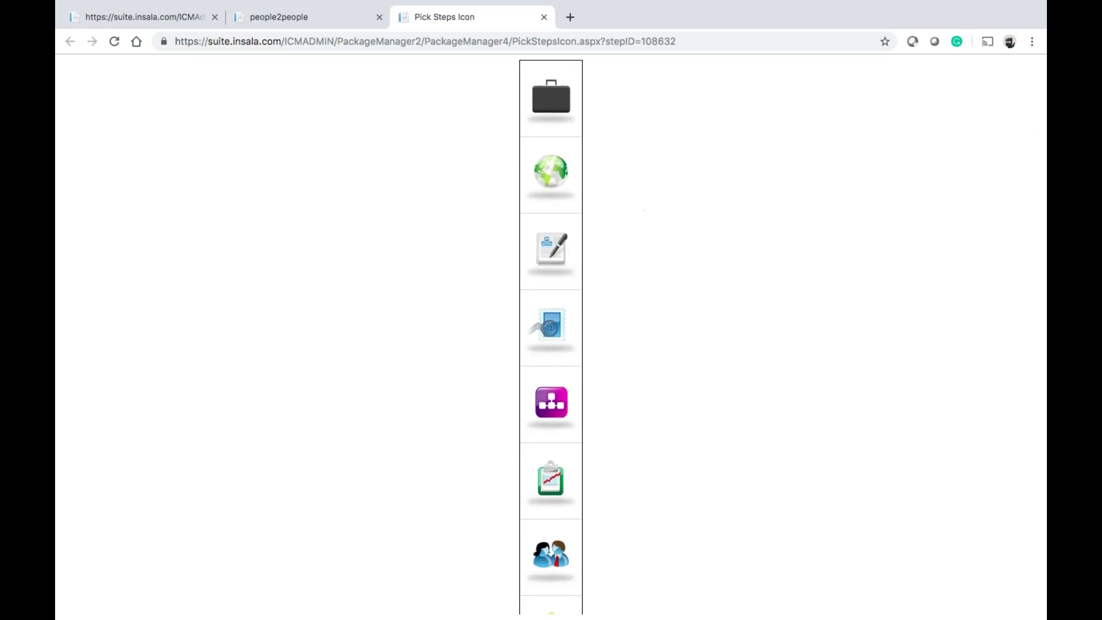
pyautogui.click(359, 17)
# Close the icon picker and inspect Step 5's resources, expanding MatchPoint, ValueBase and Menu Items
pyautogui.click(544, 17)
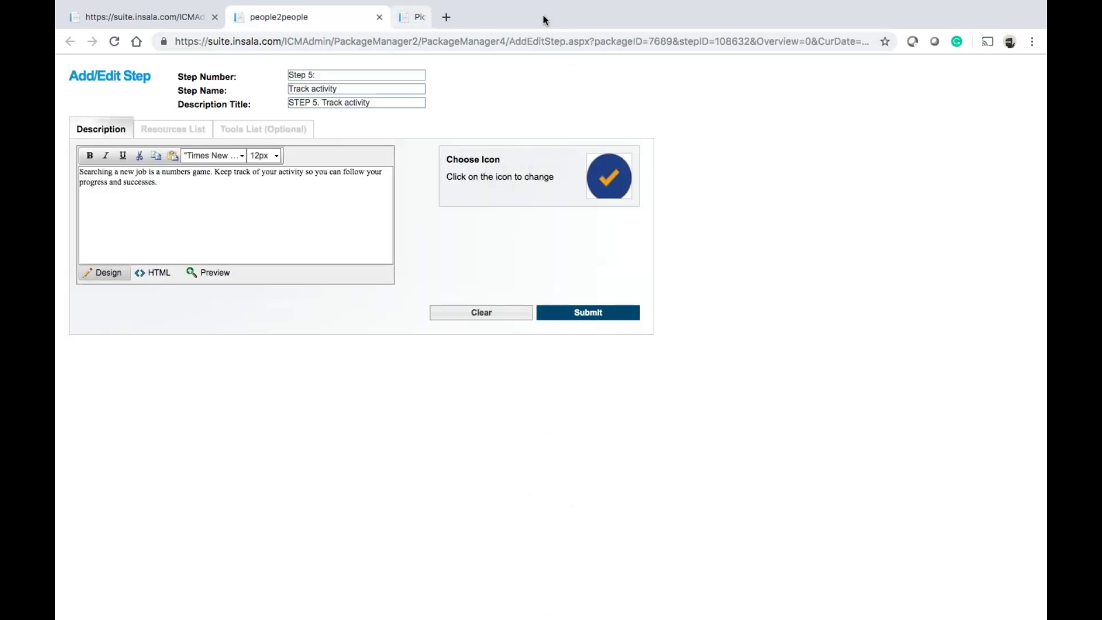
pyautogui.click(196, 131)
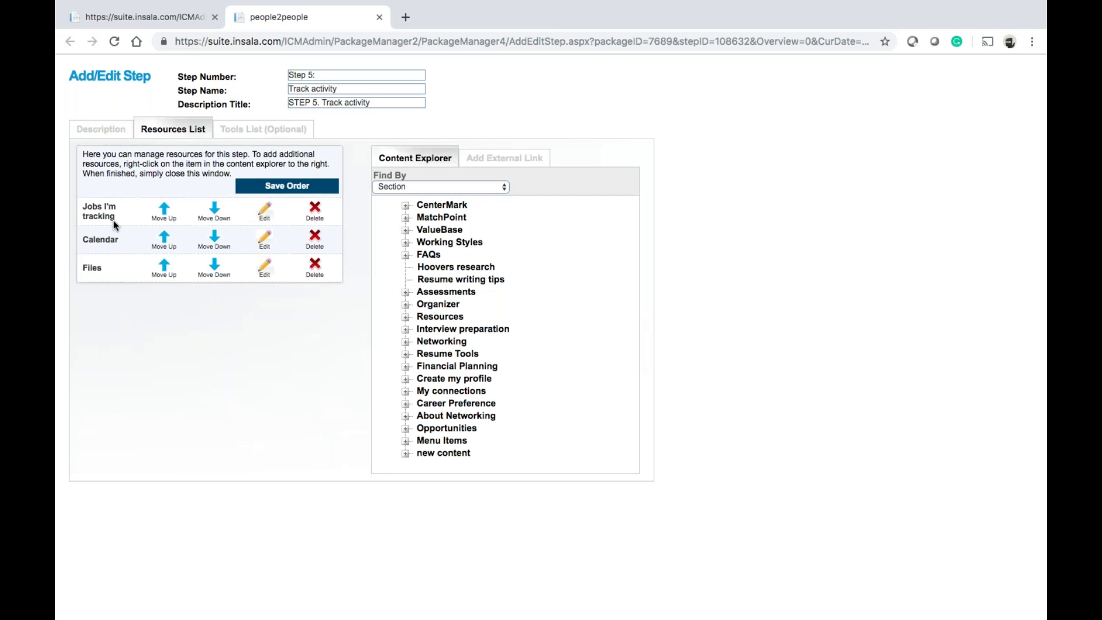
pyautogui.click(405, 218)
pyautogui.click(406, 218)
pyautogui.click(405, 230)
pyautogui.click(405, 230)
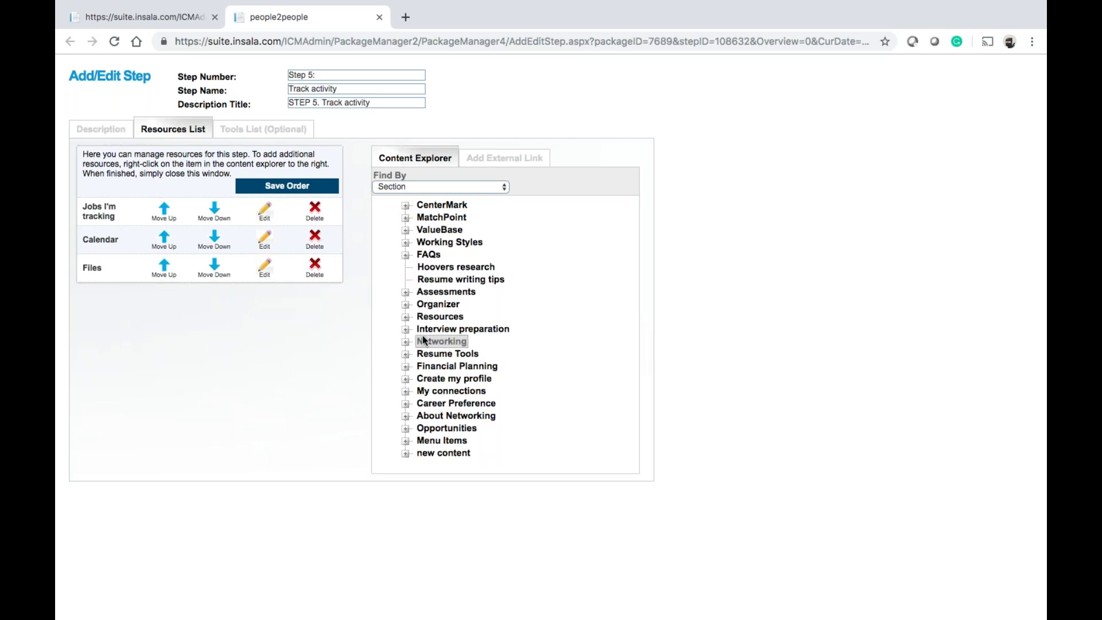
pyautogui.click(405, 442)
pyautogui.click(406, 442)
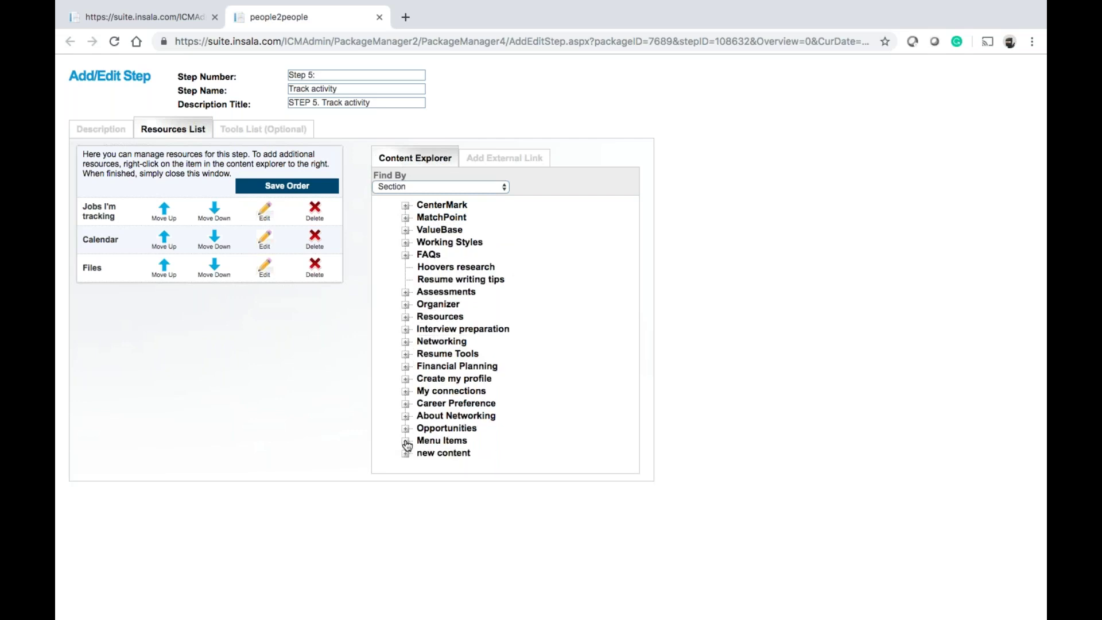
# Review Step 5's optional tools and external link form, then close the editing window
pyautogui.click(248, 140)
pyautogui.click(201, 138)
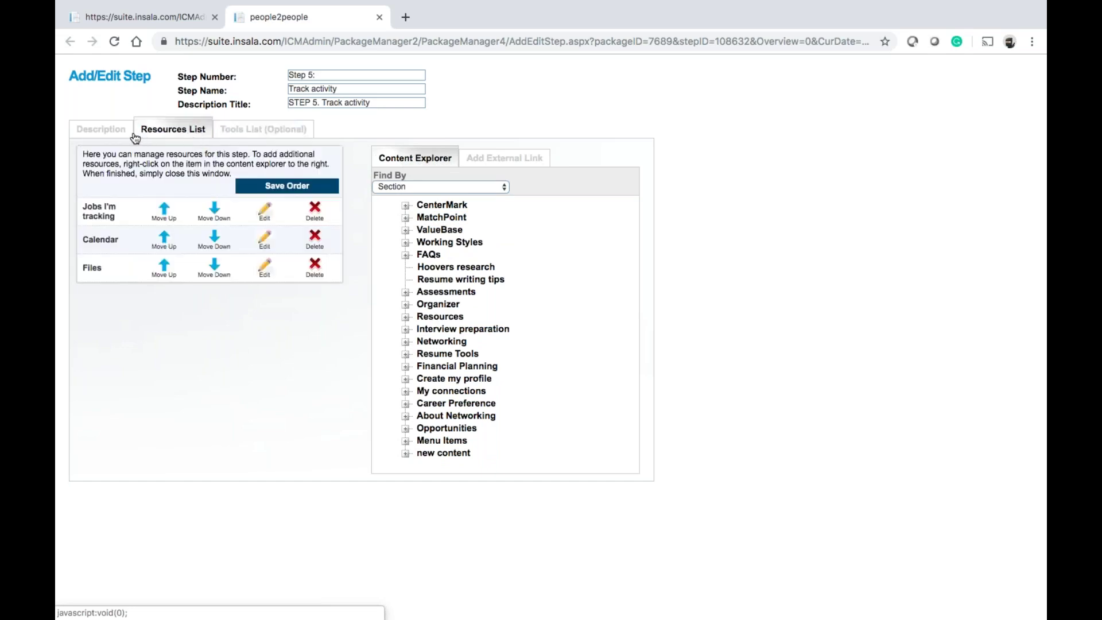
pyautogui.click(497, 158)
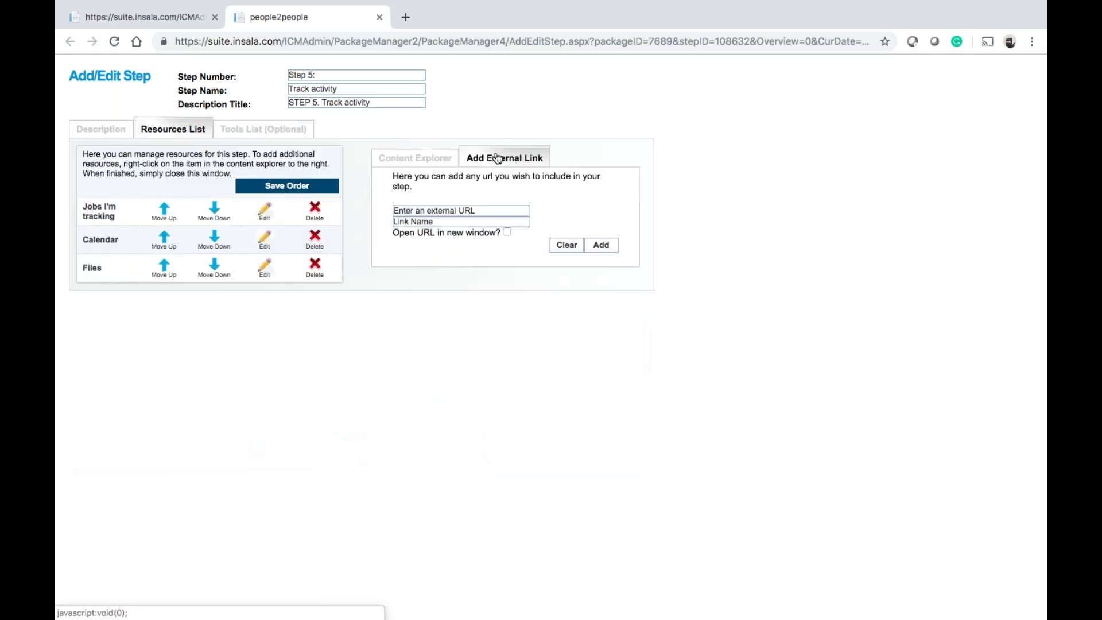
pyautogui.click(102, 130)
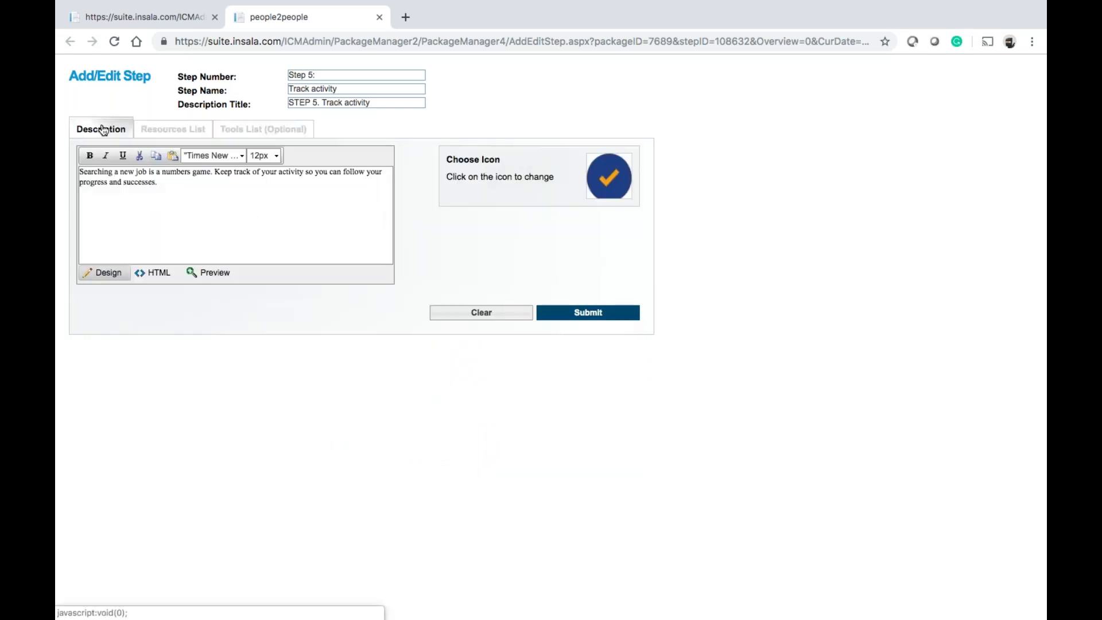
pyautogui.click(112, 26)
pyautogui.click(379, 18)
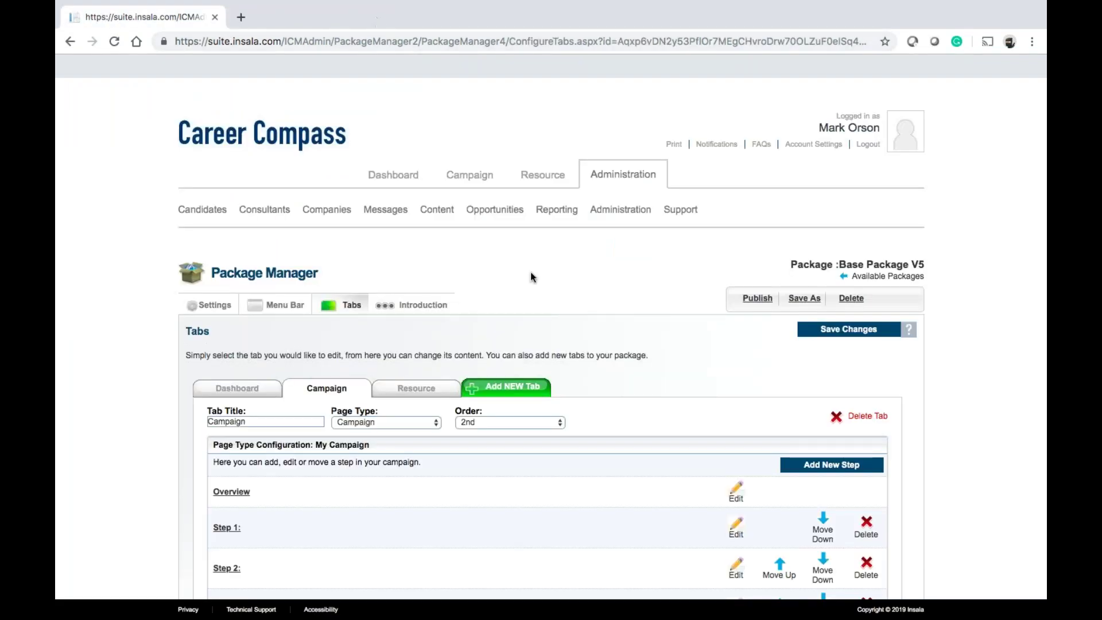
pyautogui.scroll(-6, 601, 331)
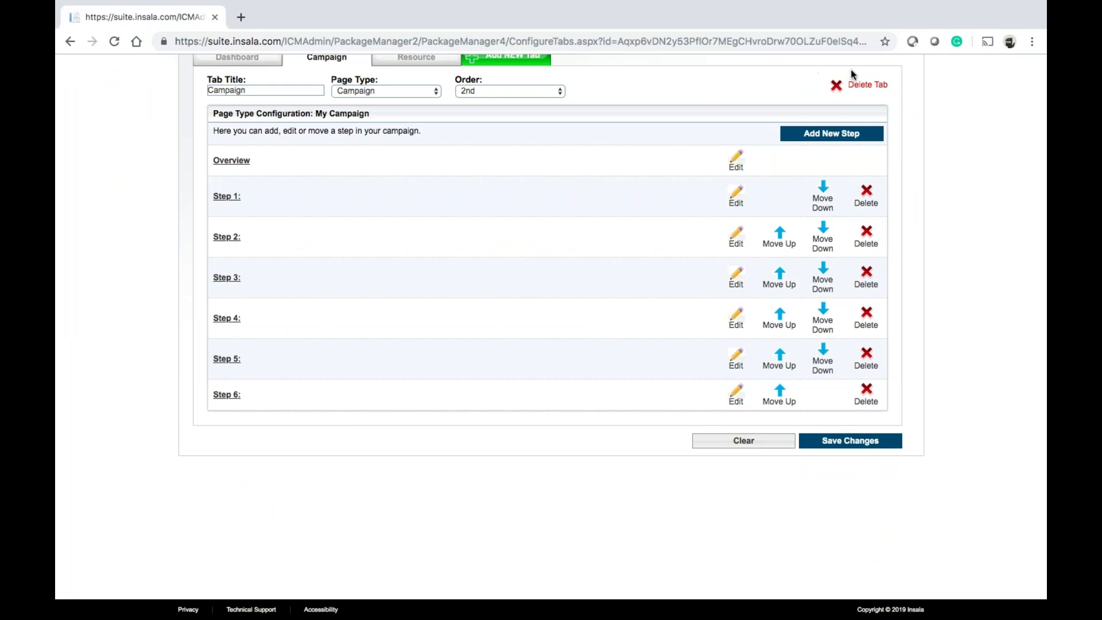
# Start a new step numbered 'Step 7:', named 'The best step', description 'Test', with icon 15
pyautogui.click(831, 134)
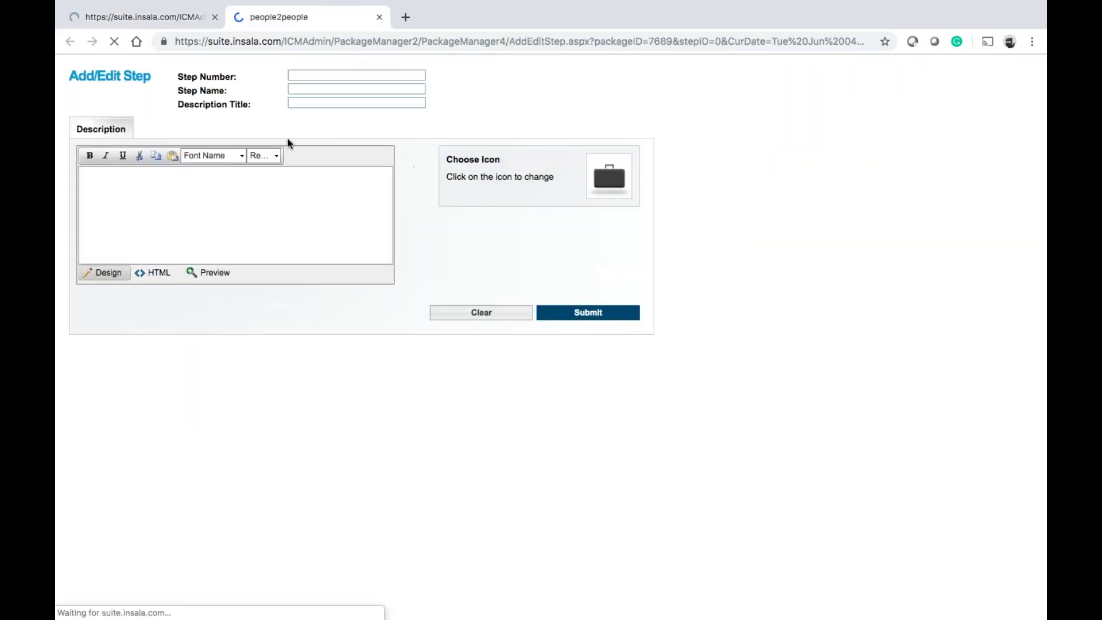
pyautogui.click(330, 69)
pyautogui.write('Step 7:')
pyautogui.press('Tab')
pyautogui.write('The best step')
pyautogui.click(290, 178)
pyautogui.write('Test')
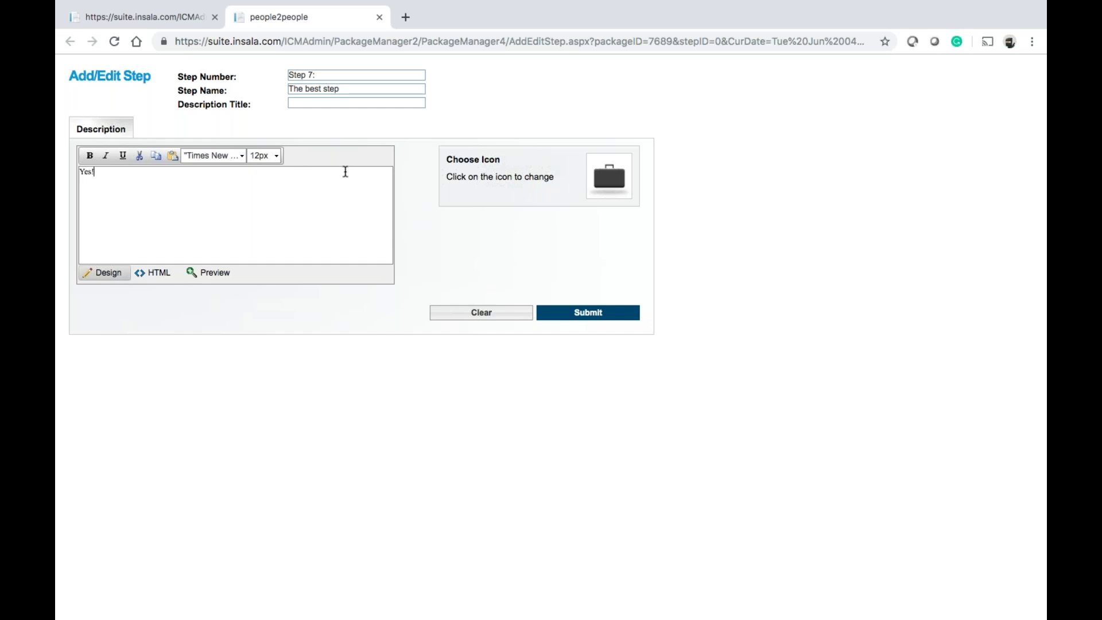
pyautogui.click(609, 177)
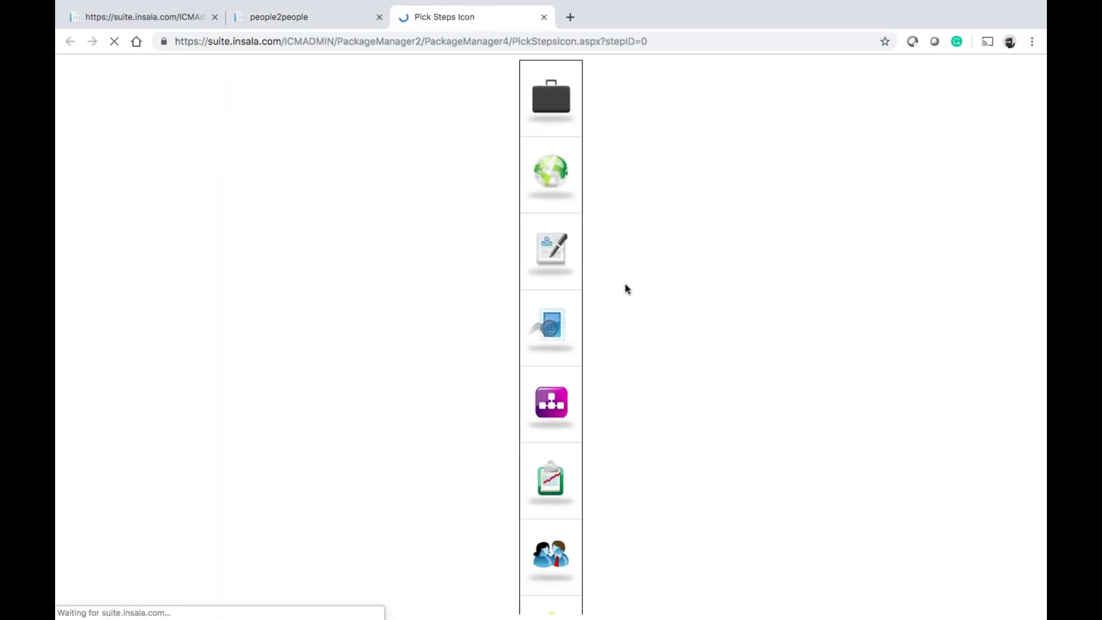
pyautogui.scroll(-20, 564, 486)
pyautogui.scroll(8, 564, 487)
pyautogui.click(559, 177)
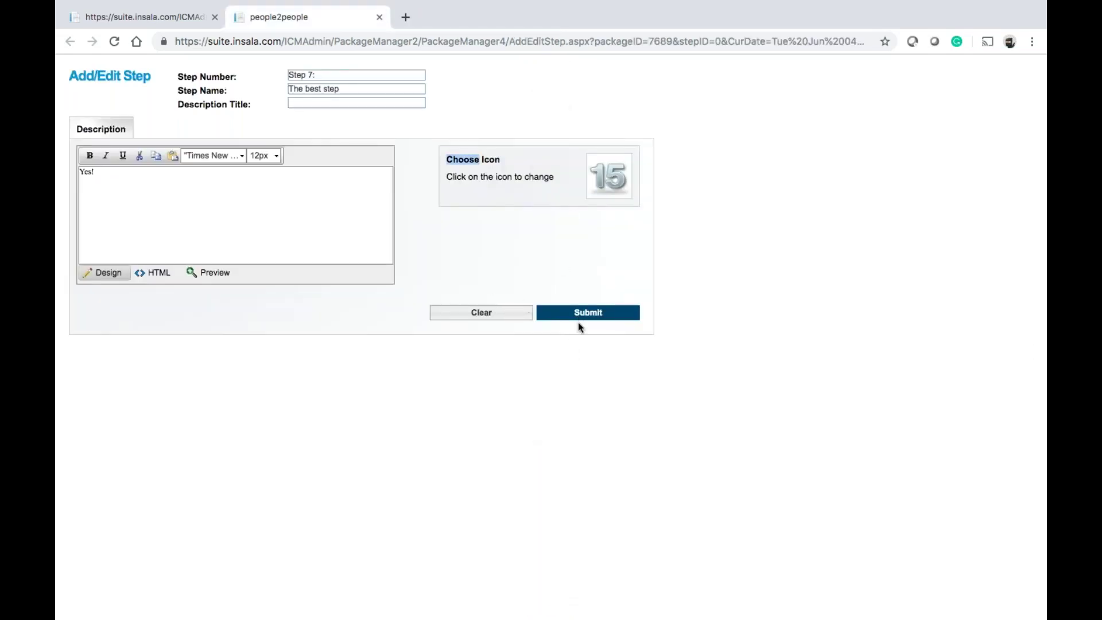
# Add the description title 'The is for testing' and submit the new step successfully
pyautogui.click(597, 314)
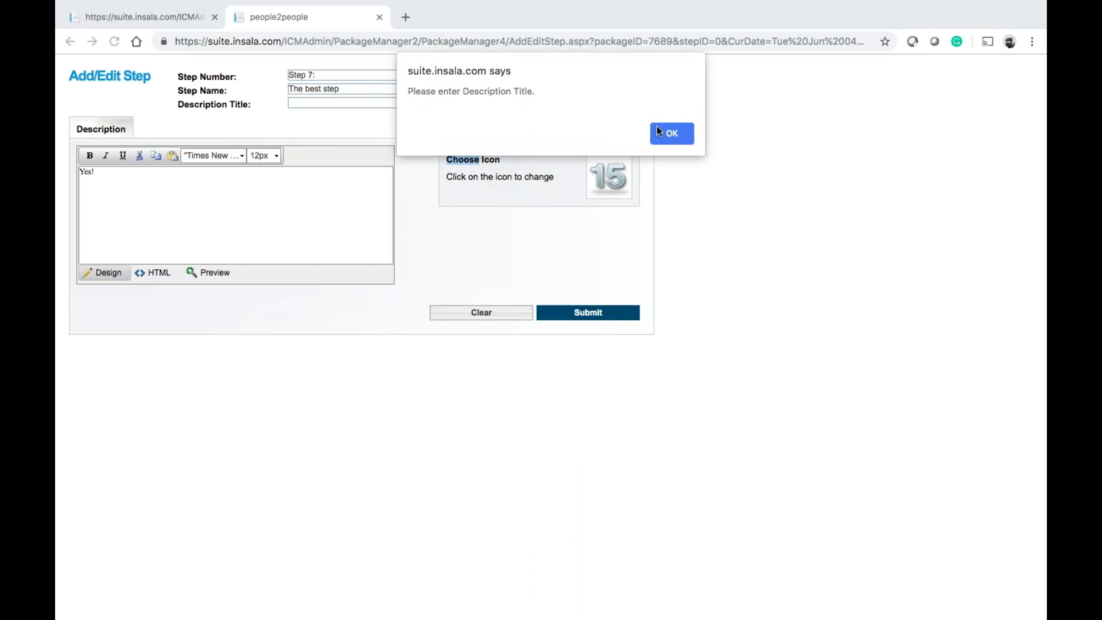
pyautogui.click(670, 133)
pyautogui.click(365, 102)
pyautogui.write('The is for tr')
pyautogui.write('st')
pyautogui.press('BackSpace')
pyautogui.press('BackSpace')
pyautogui.press('BackSpace')
pyautogui.write('esting')
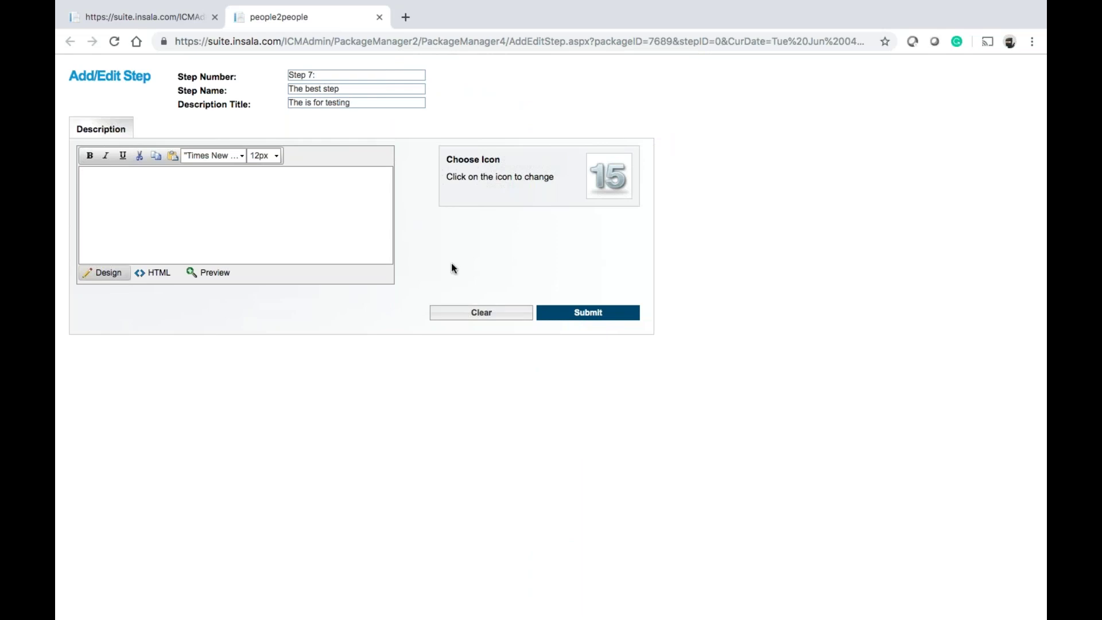
pyautogui.click(593, 313)
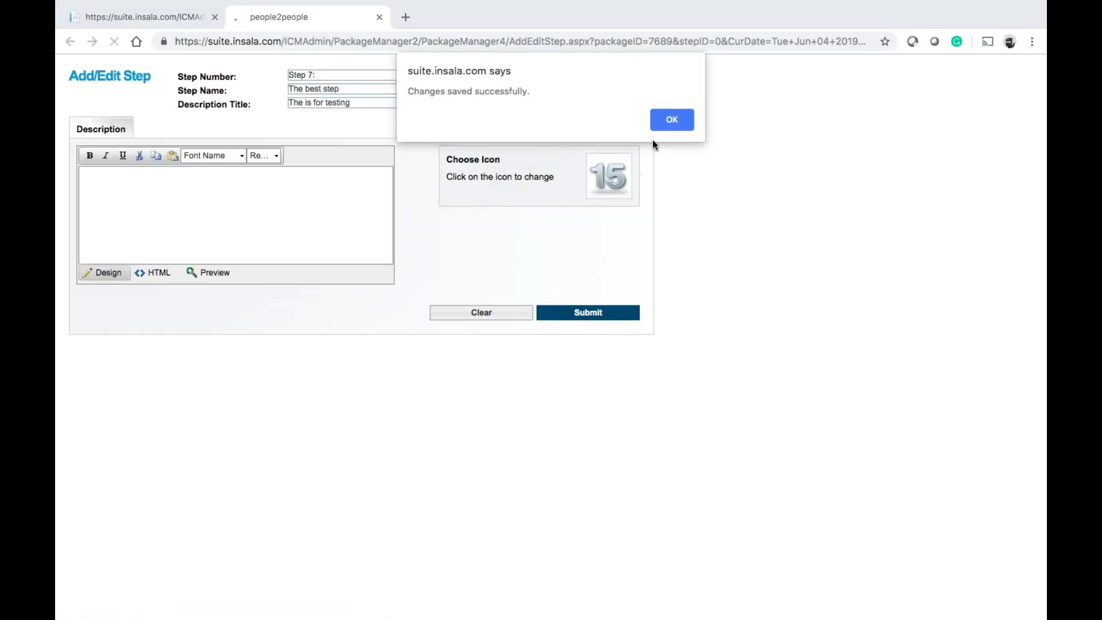
pyautogui.click(671, 119)
# Open Step 6 for editing, then close its window
pyautogui.scroll(-6, 551, 328)
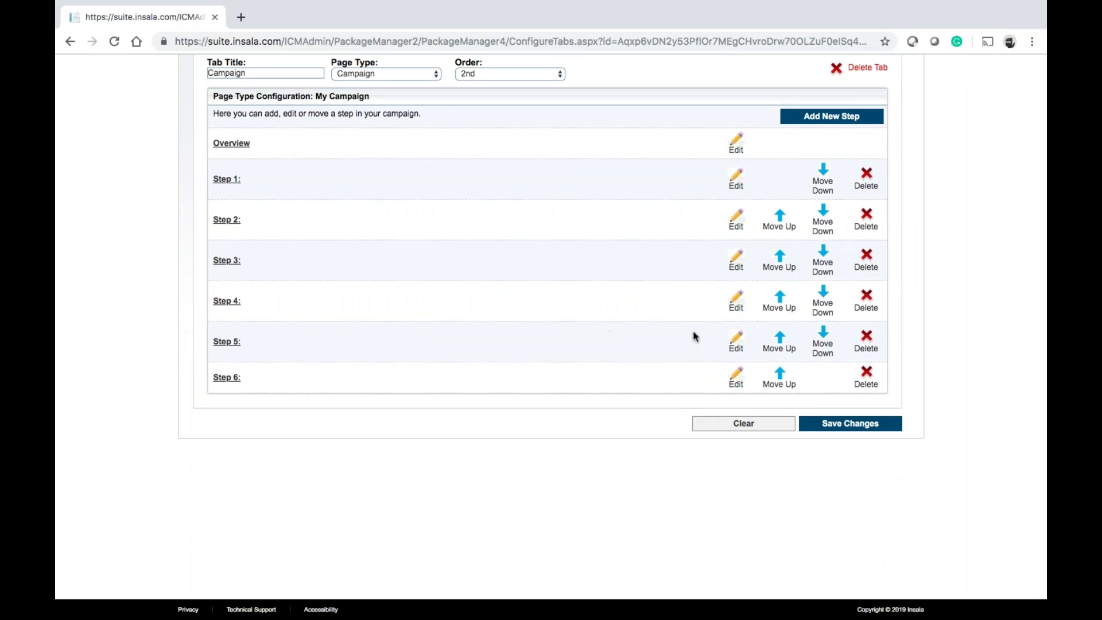
pyautogui.click(736, 377)
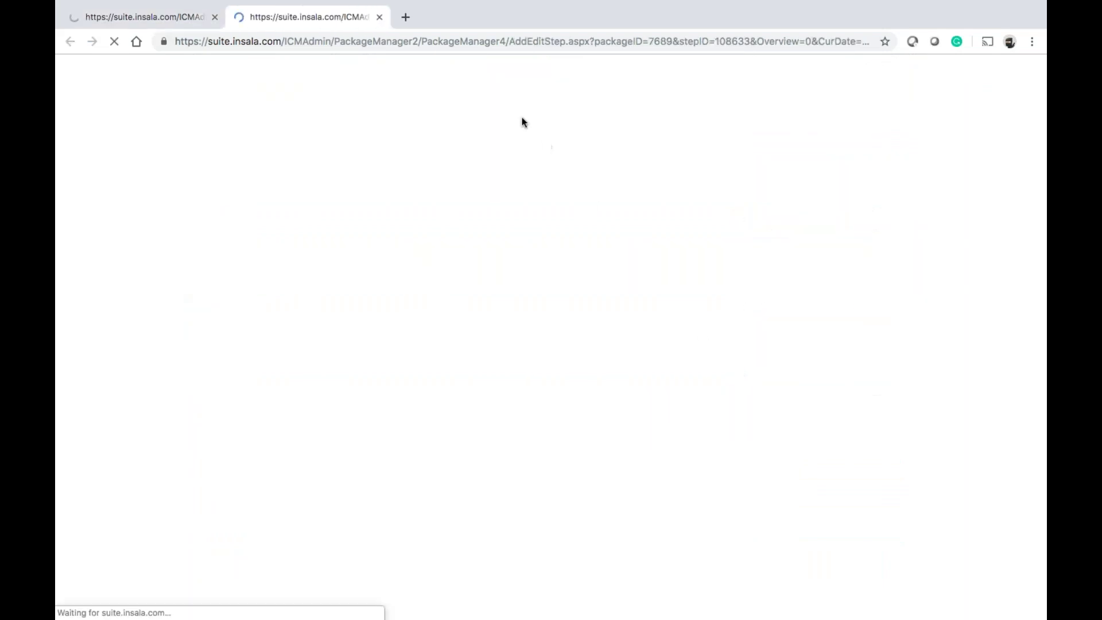
pyautogui.click(380, 16)
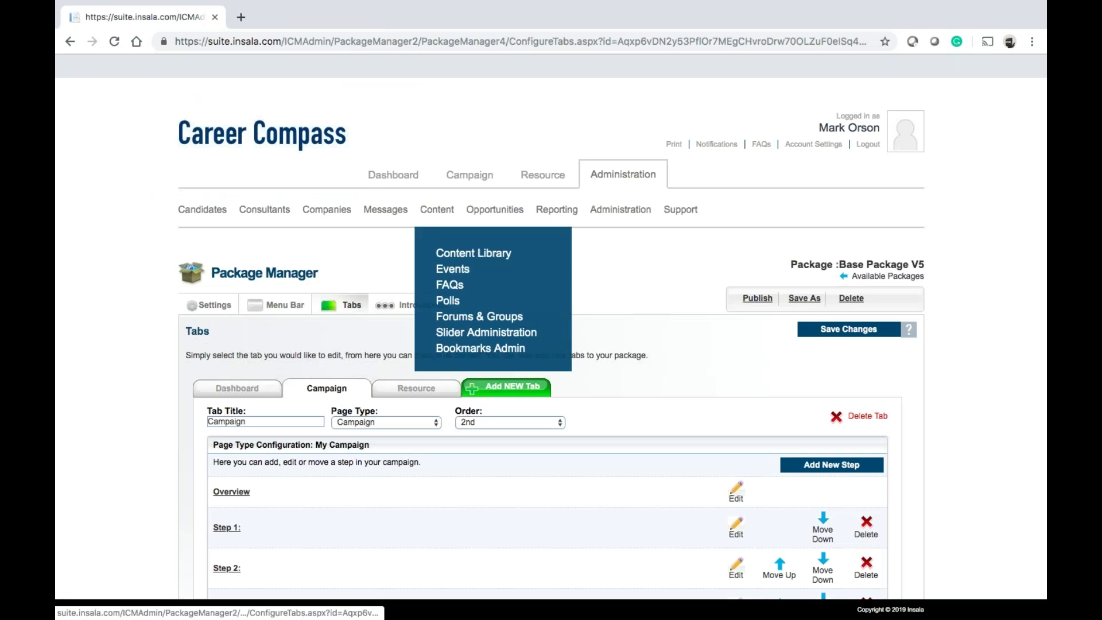
# Scroll down to the campaign step list and open Step 7, The best step, for editing
pyautogui.scroll(-4, 442, 448)
pyautogui.scroll(-1, 442, 447)
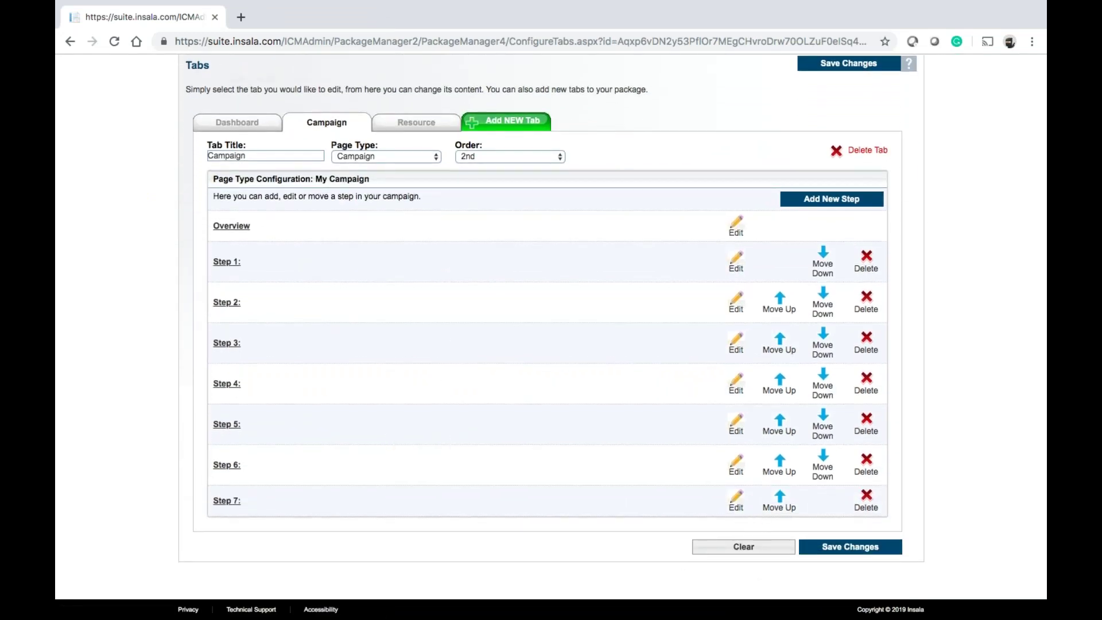
pyautogui.click(738, 500)
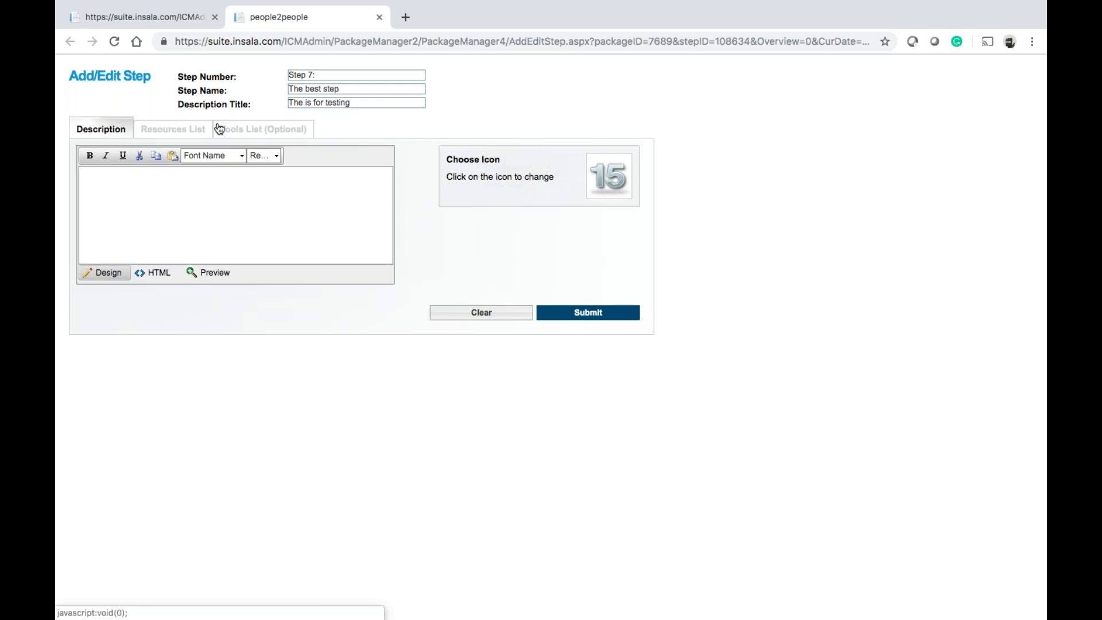
# Add Financial Planning's Introduction item to Step 7's resource list and acknowledge the saved message
pyautogui.click(194, 132)
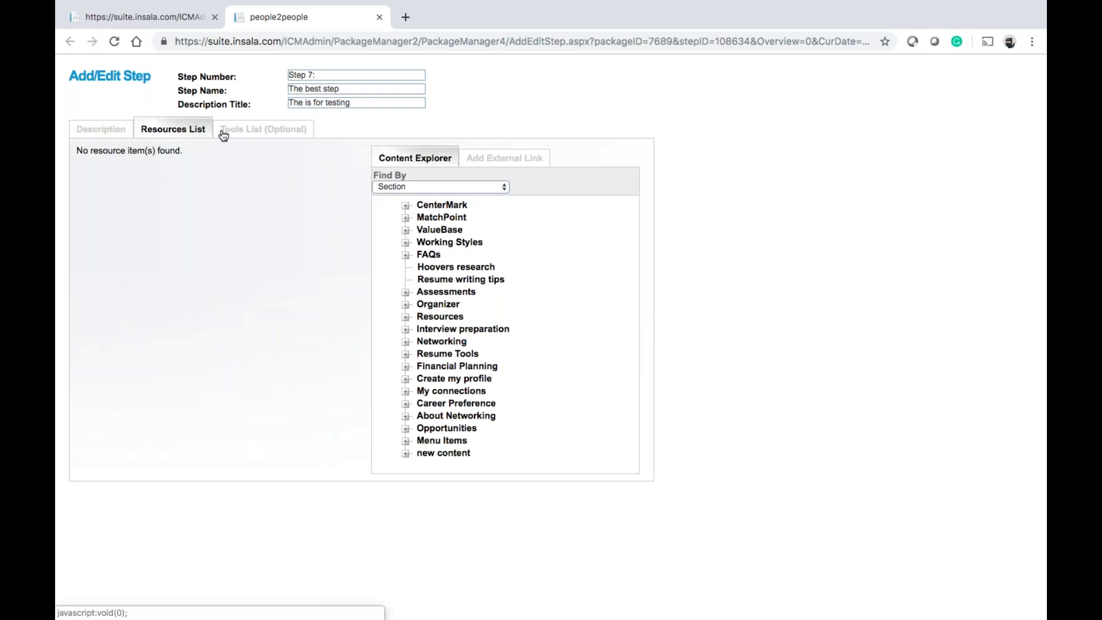
pyautogui.click(405, 369)
pyautogui.click(454, 380)
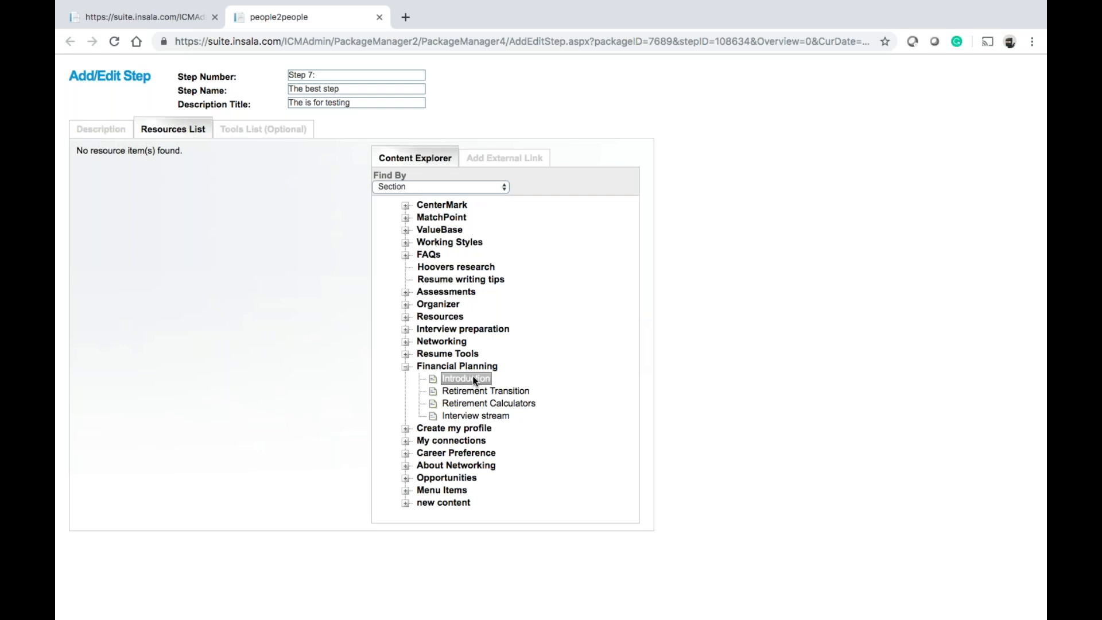
pyautogui.rightClick(474, 379)
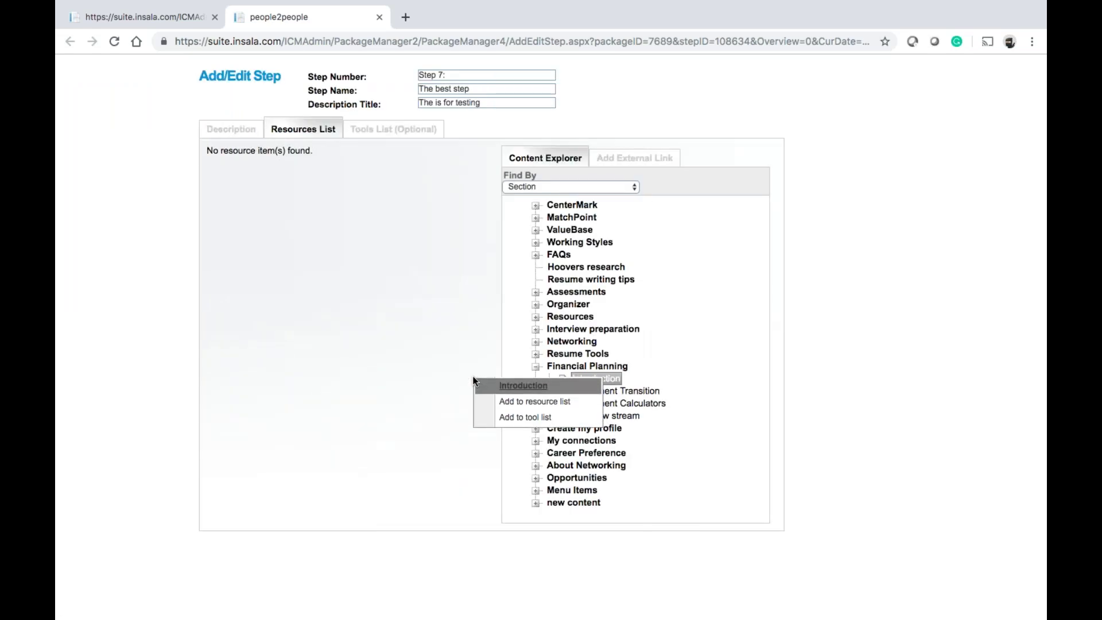
pyautogui.click(512, 403)
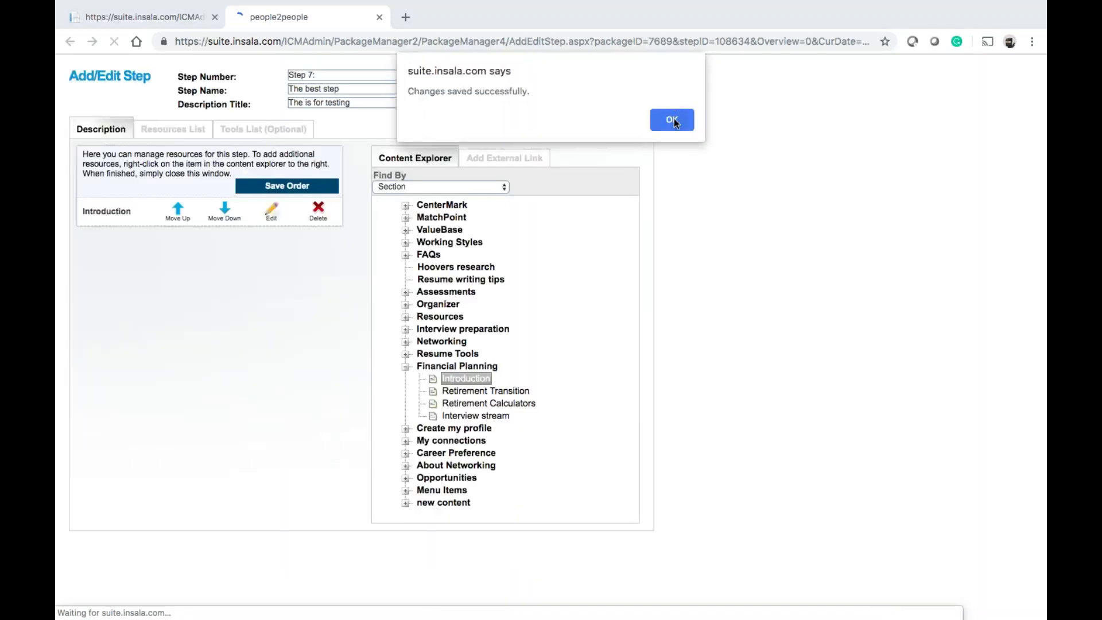
pyautogui.click(671, 119)
# Reopen Step 7 to confirm Introduction is in its resources list, then close the editor
pyautogui.scroll(-7, 601, 349)
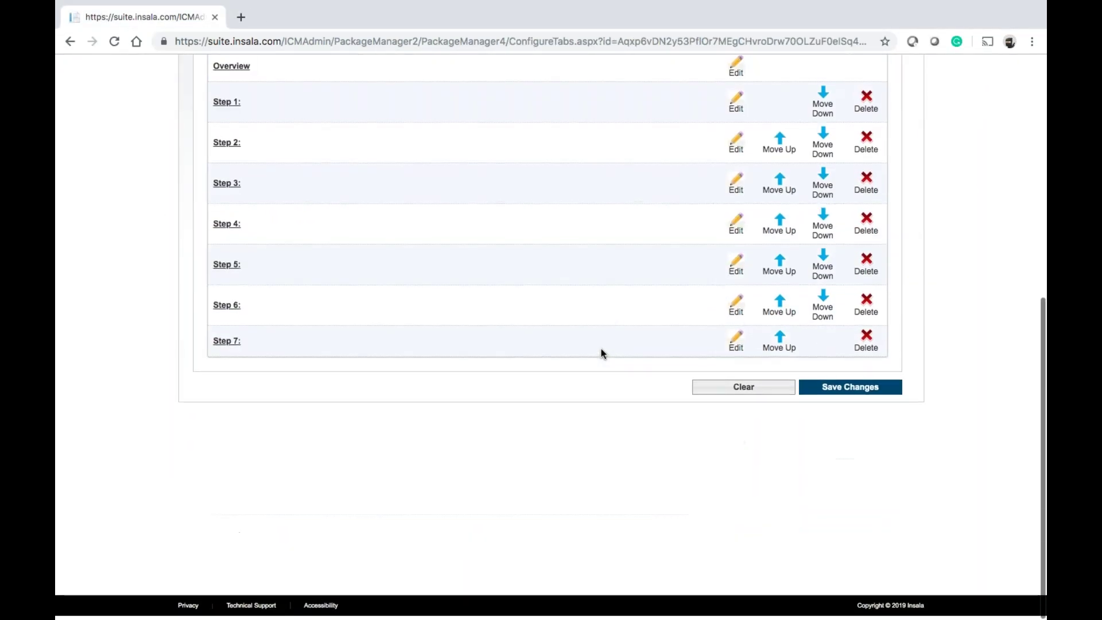
pyautogui.click(748, 350)
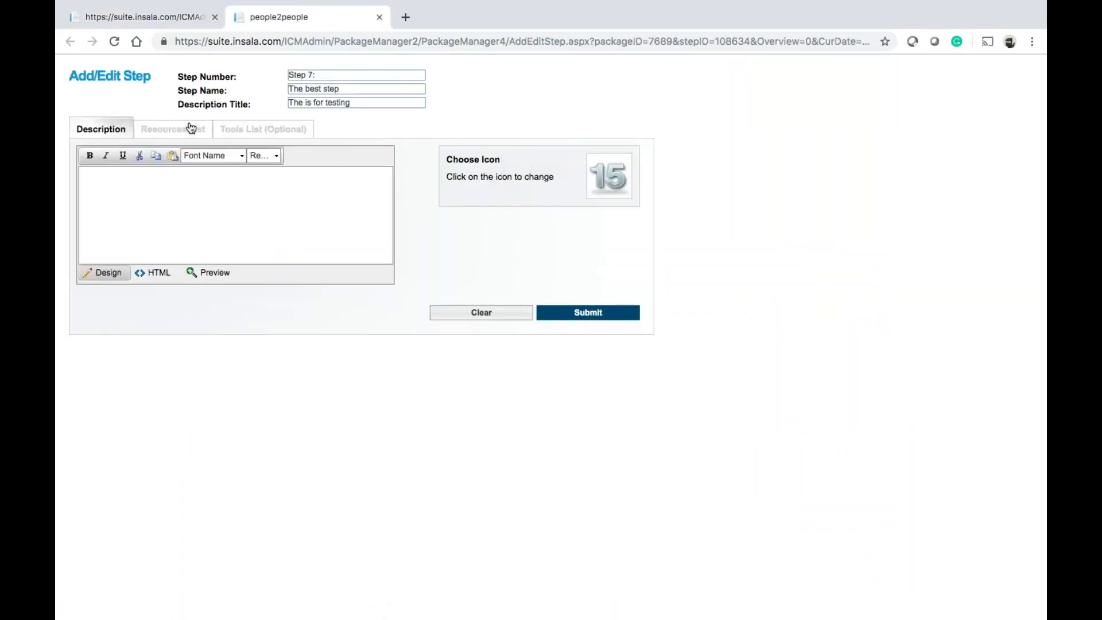
pyautogui.click(191, 128)
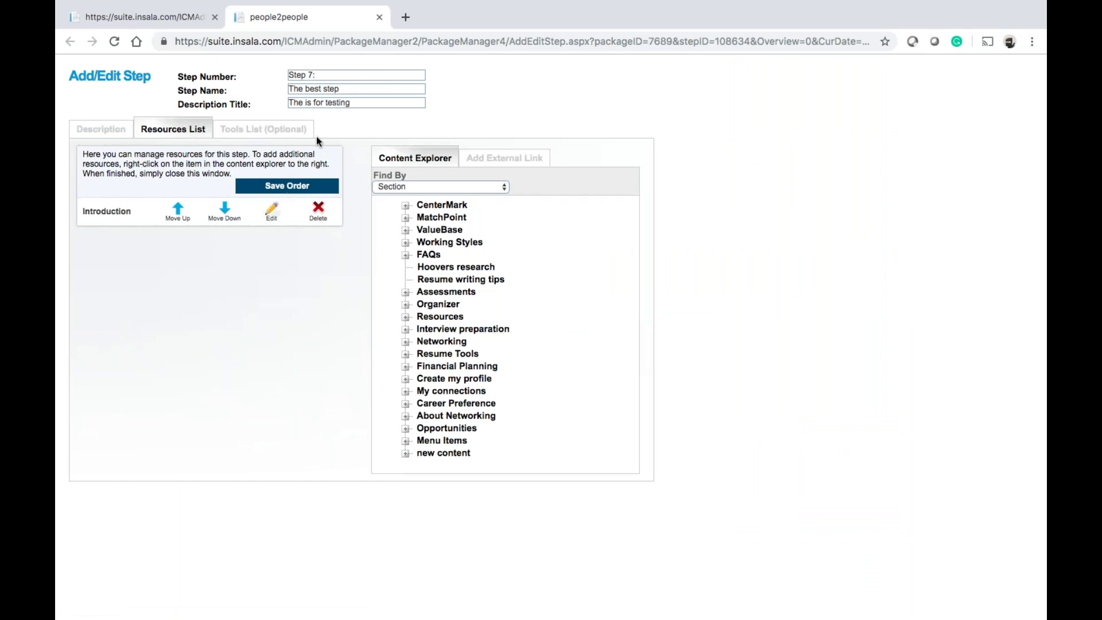
pyautogui.click(379, 17)
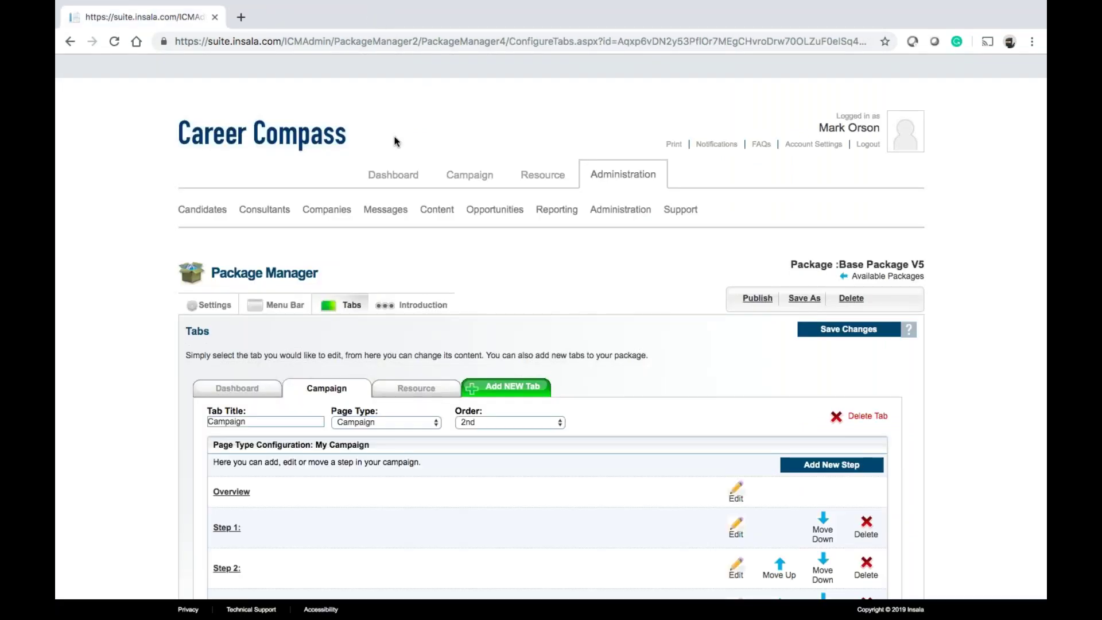
# Publish Base Package V5, confirming both prompts, and view the candidate Campaign page showing Step 7
pyautogui.click(757, 303)
pyautogui.click(667, 136)
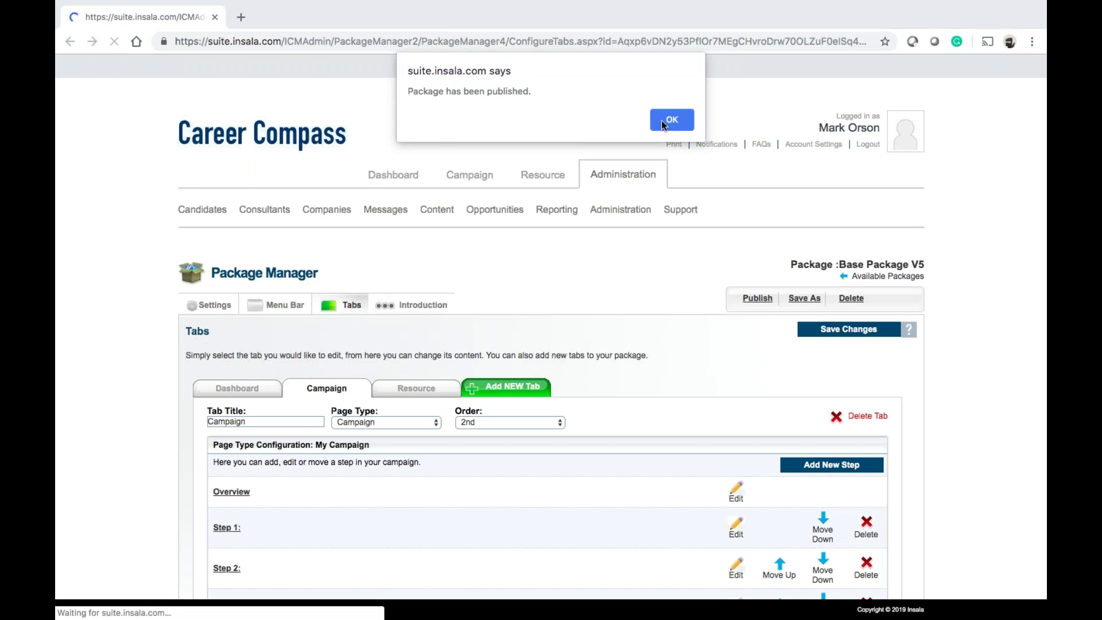
pyautogui.click(664, 123)
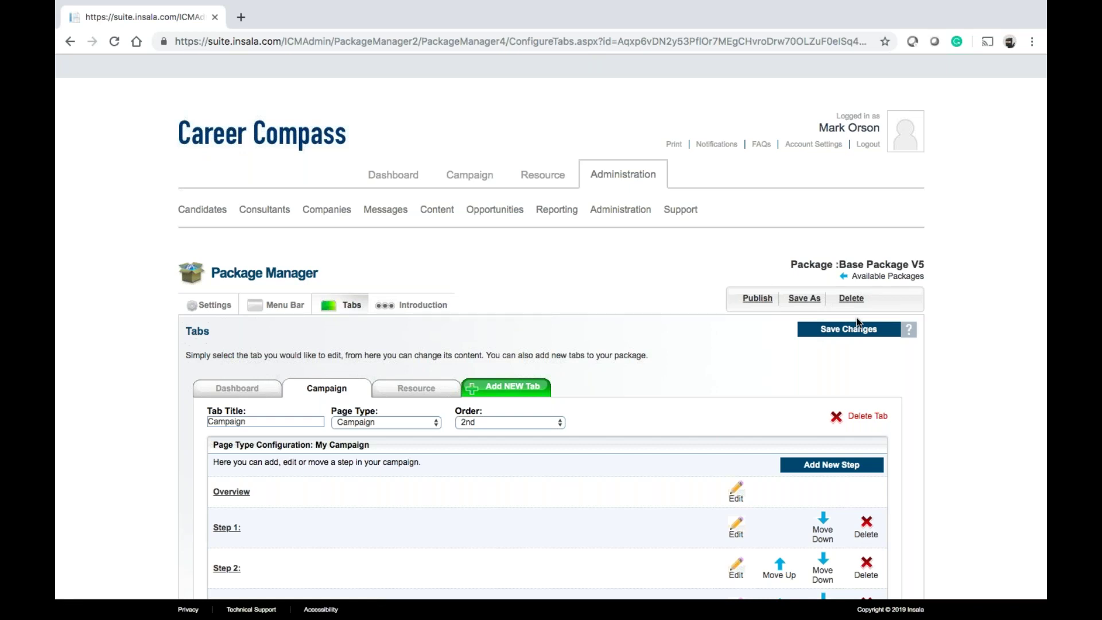
pyautogui.click(483, 177)
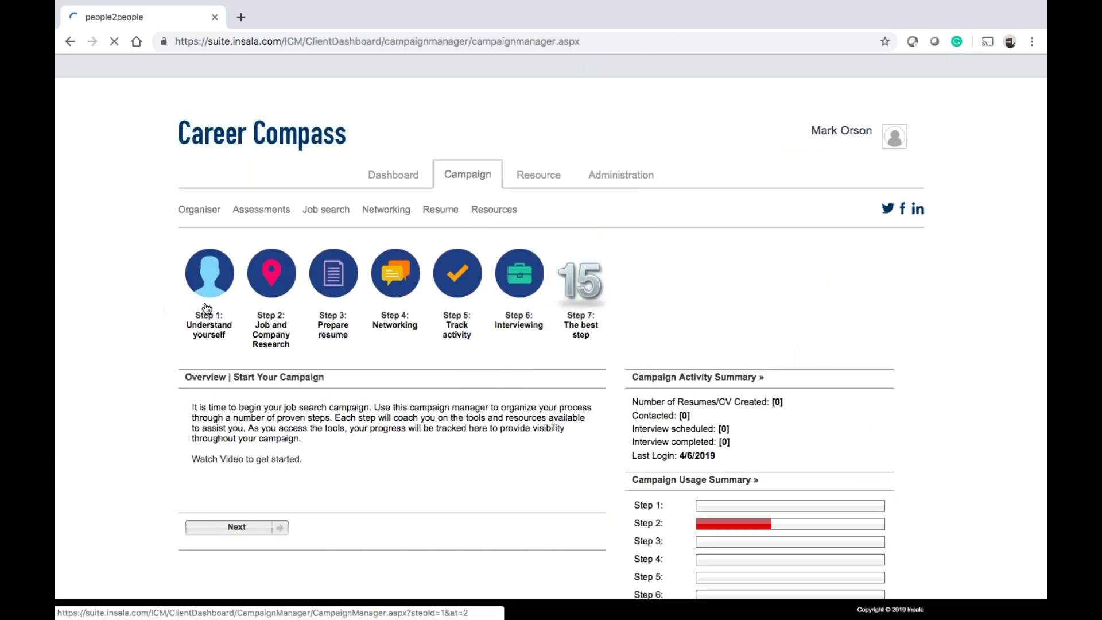
# Open Step 7's campaign page to check its Introduction resource, then go to Administration
pyautogui.click(572, 289)
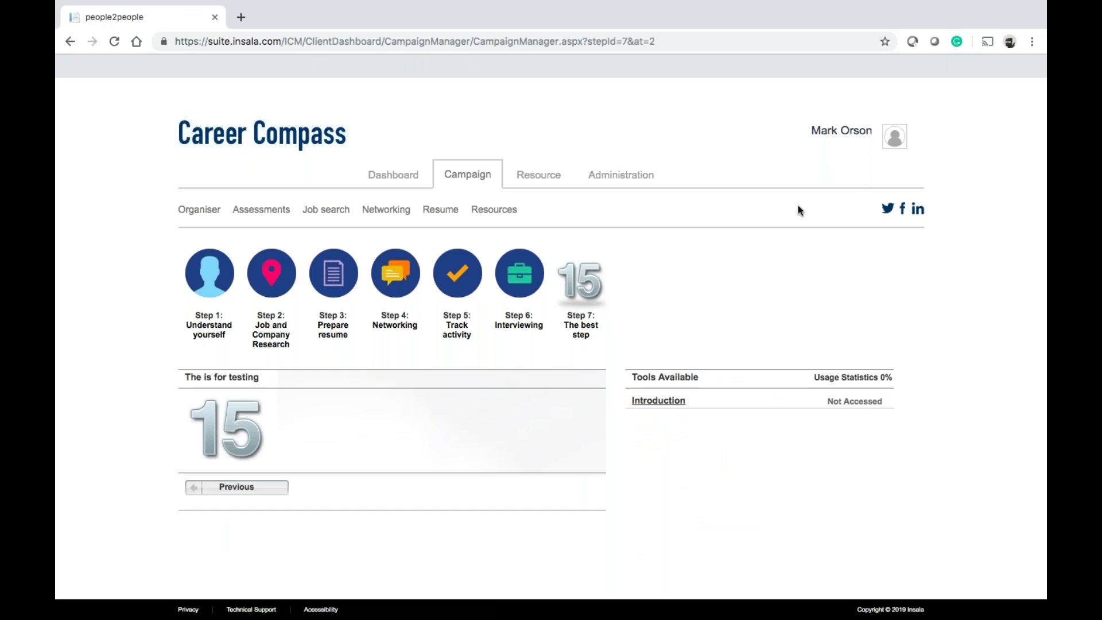
pyautogui.click(621, 178)
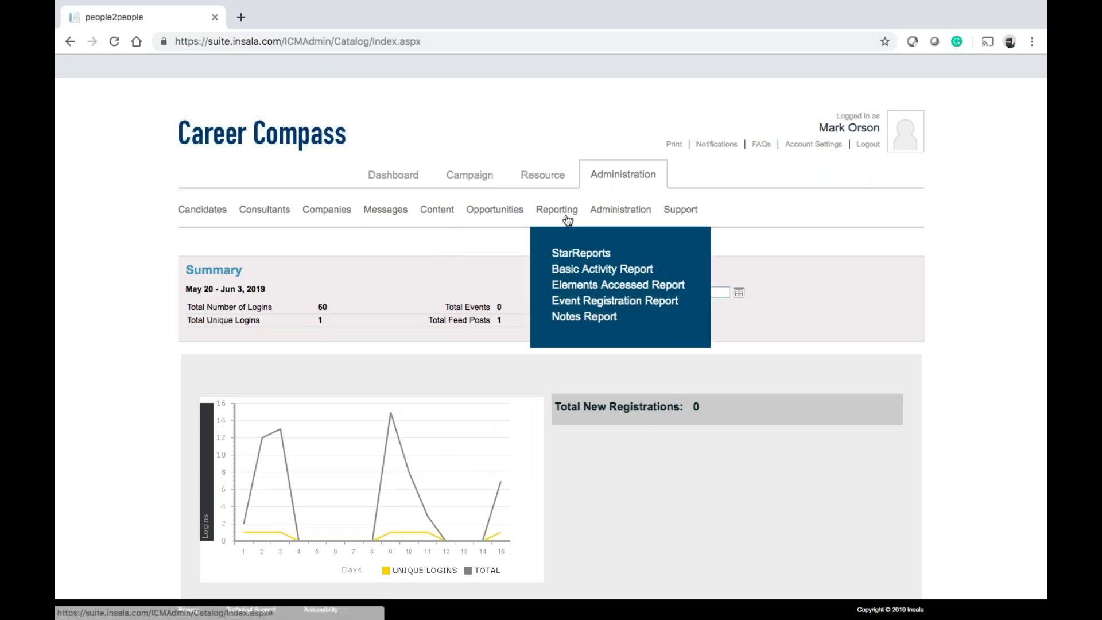
# Edit Base Package V5 in Package Manager and show its Campaign tab steps, Overview through Step 7
pyautogui.moveTo(613, 222)
pyautogui.click(621, 253)
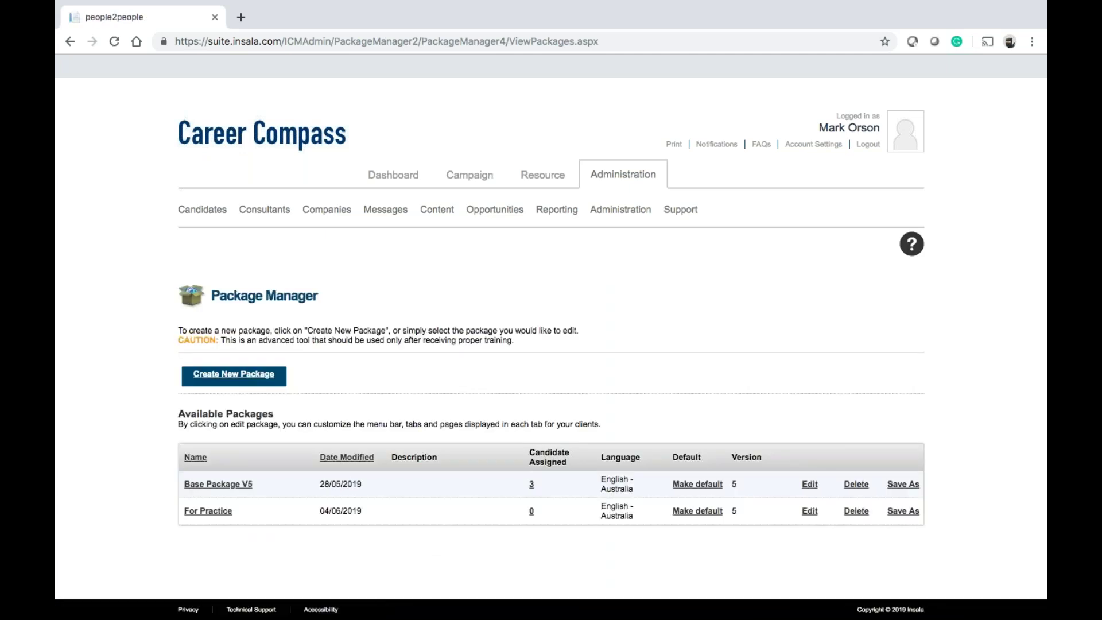
pyautogui.click(809, 486)
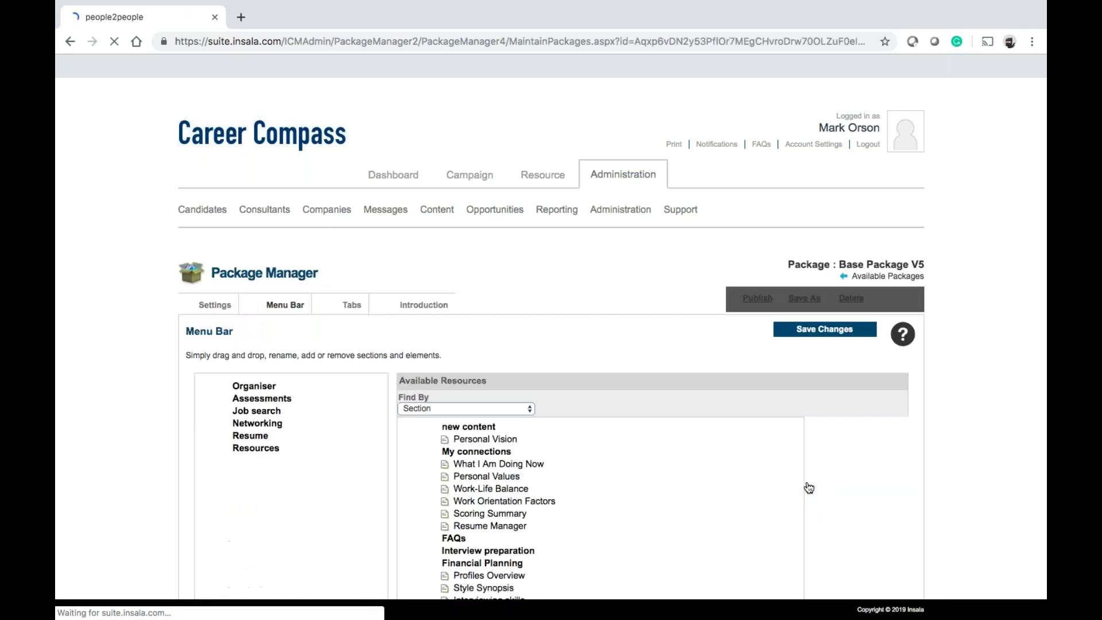
pyautogui.click(355, 309)
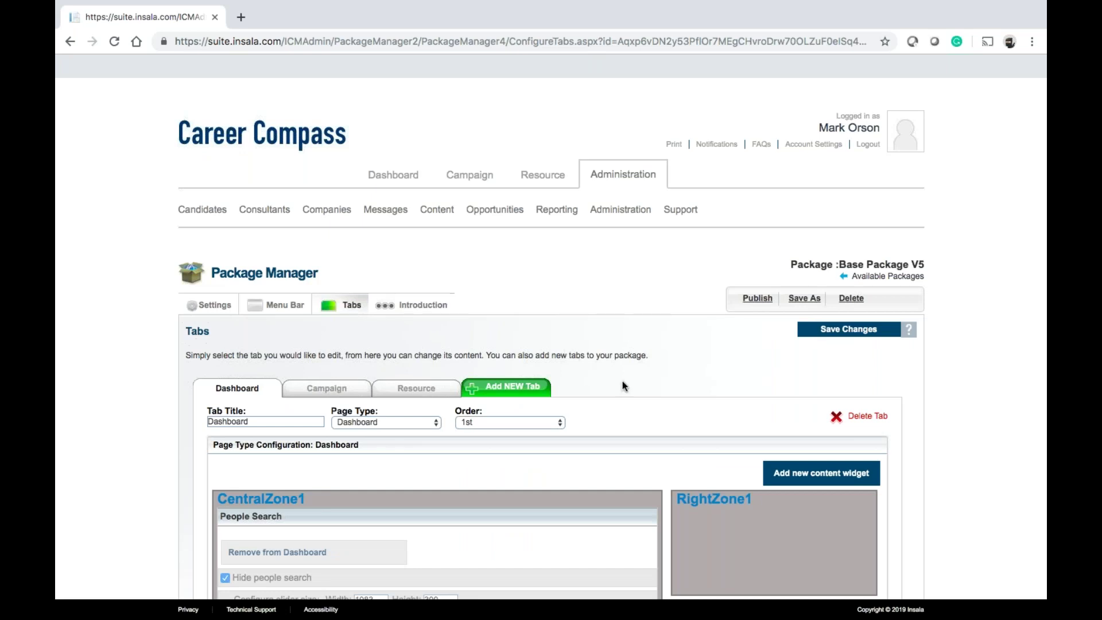
pyautogui.scroll(-3, 622, 380)
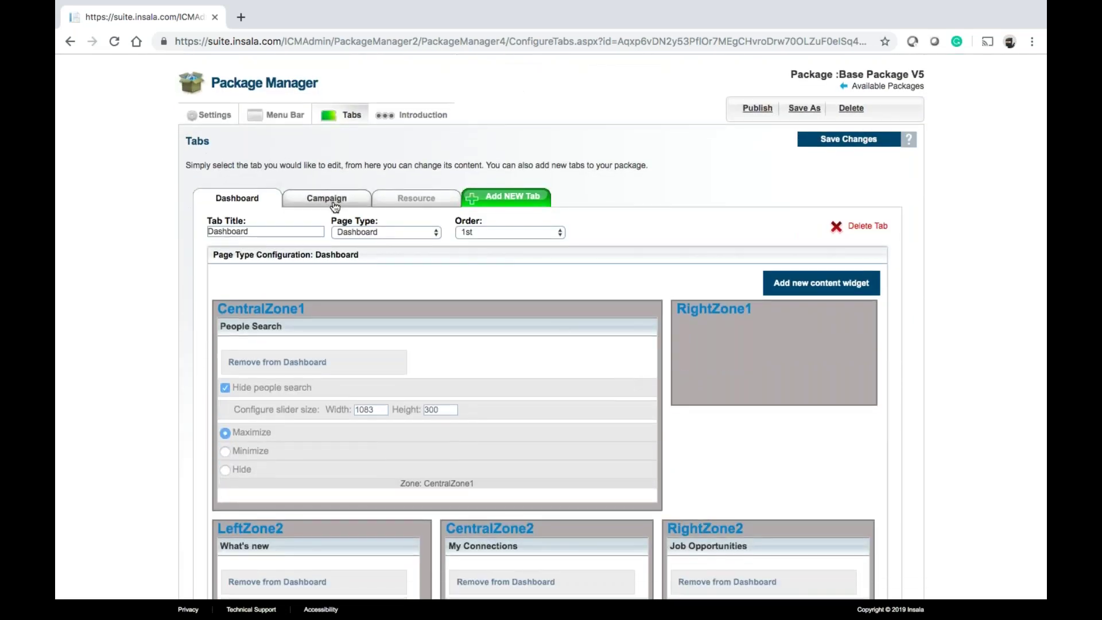
pyautogui.click(321, 201)
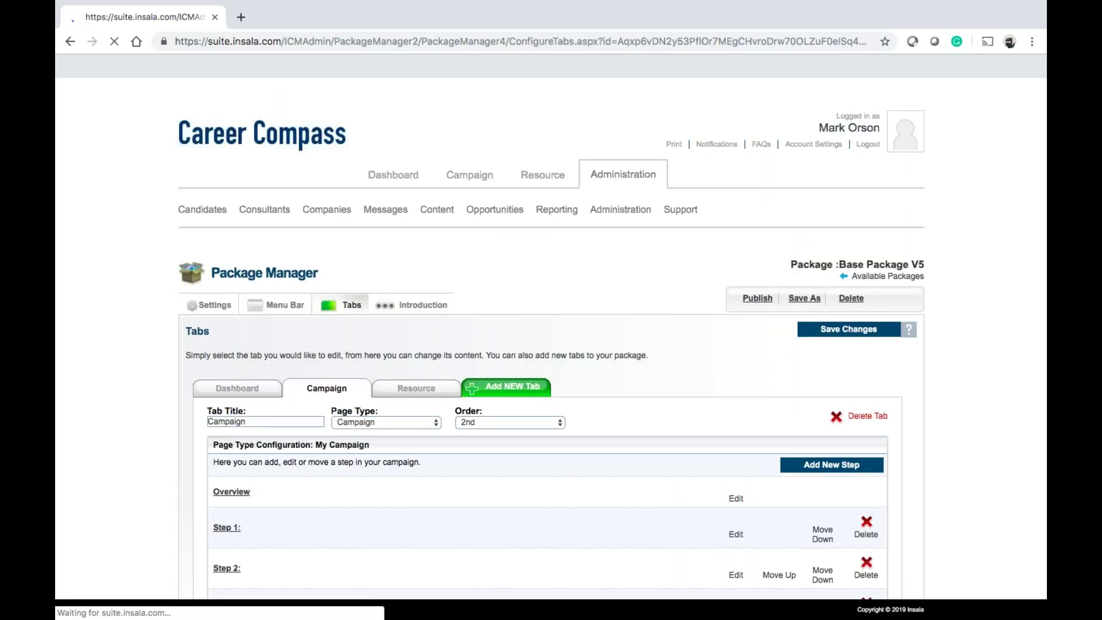
pyautogui.scroll(-4, 551, 321)
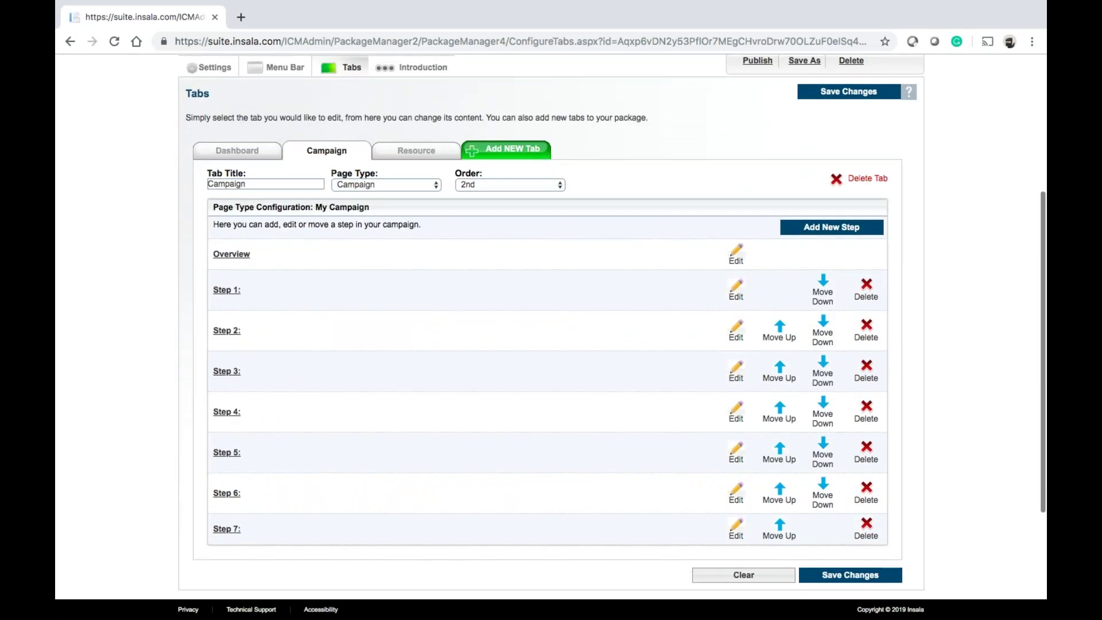
# Delete Step 7 from the Base Package V5 campaign, confirming the removal
pyautogui.click(867, 528)
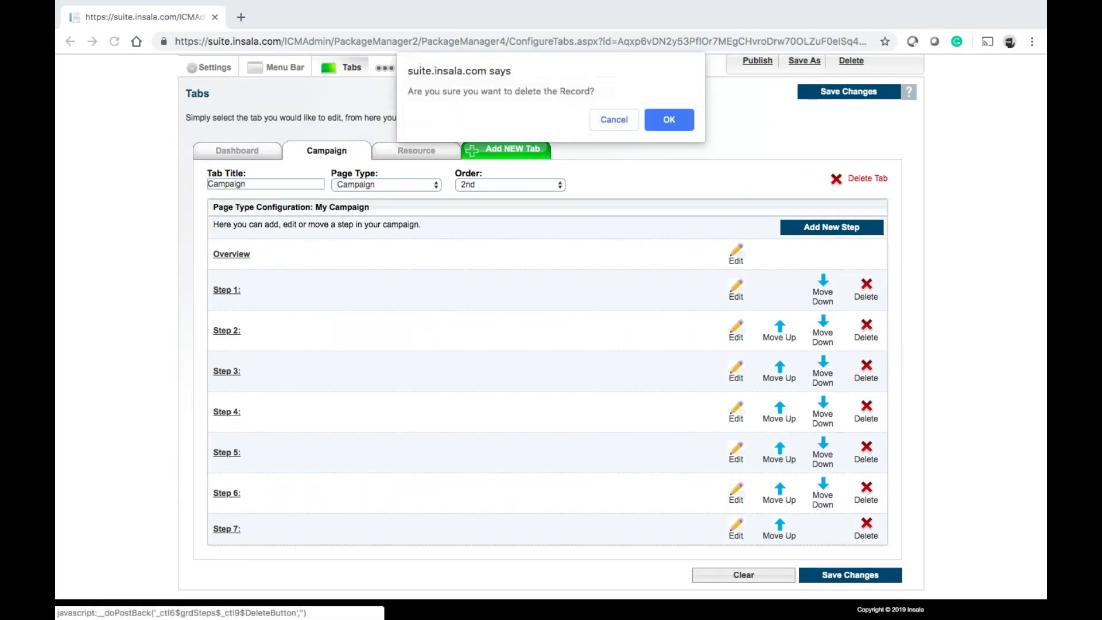
pyautogui.click(666, 118)
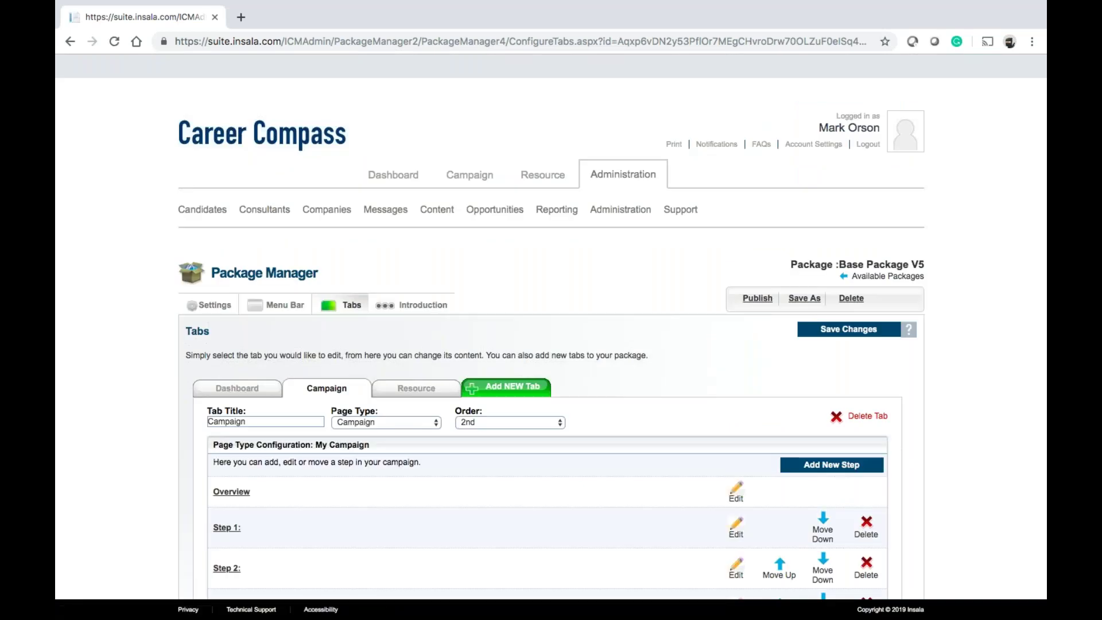
pyautogui.scroll(-3, 551, 282)
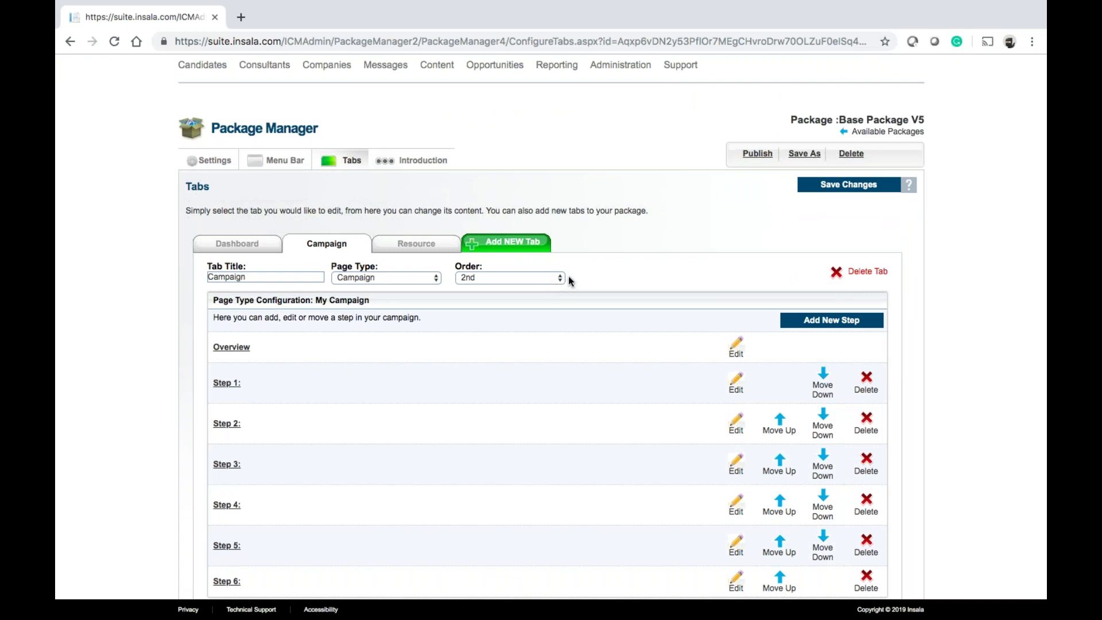
# Republish Base Package V5 and dismiss the package-published notice
pyautogui.click(758, 154)
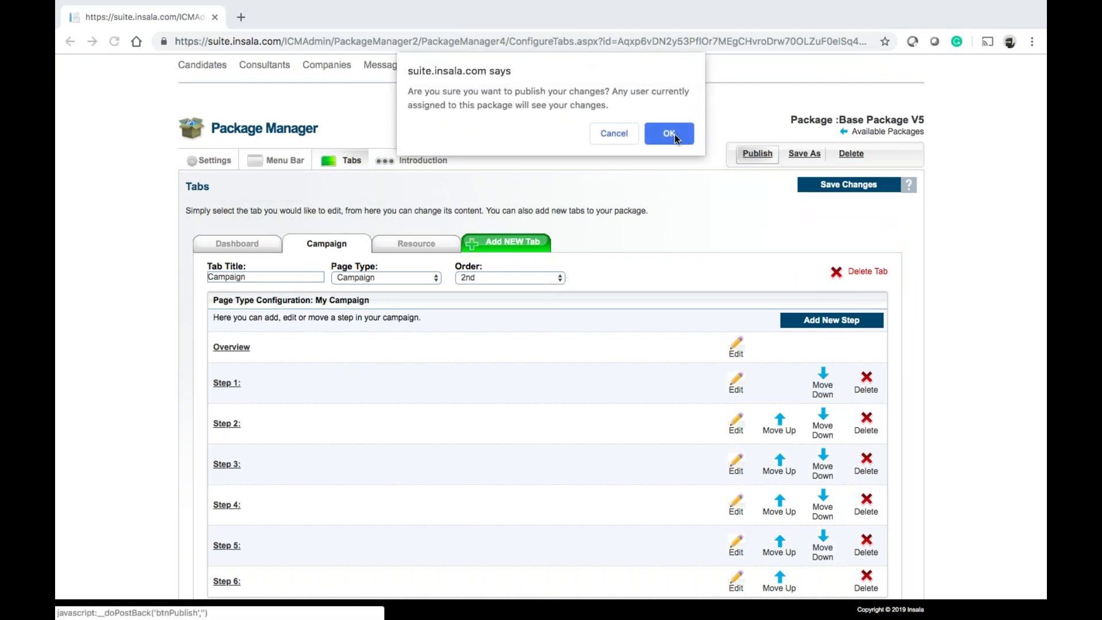
pyautogui.click(670, 135)
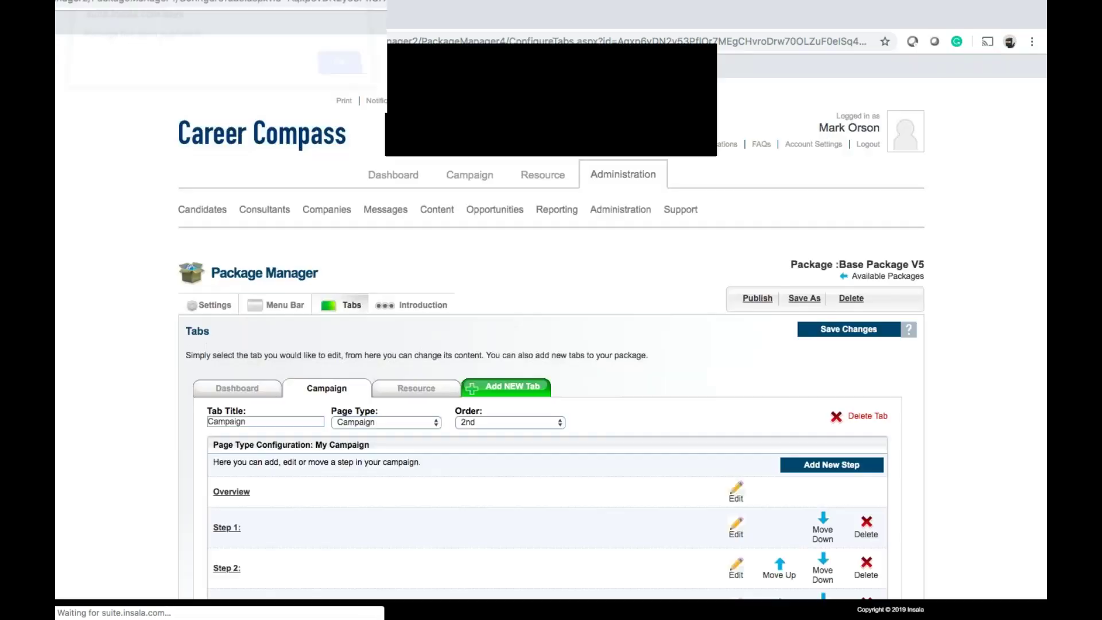
pyautogui.click(660, 119)
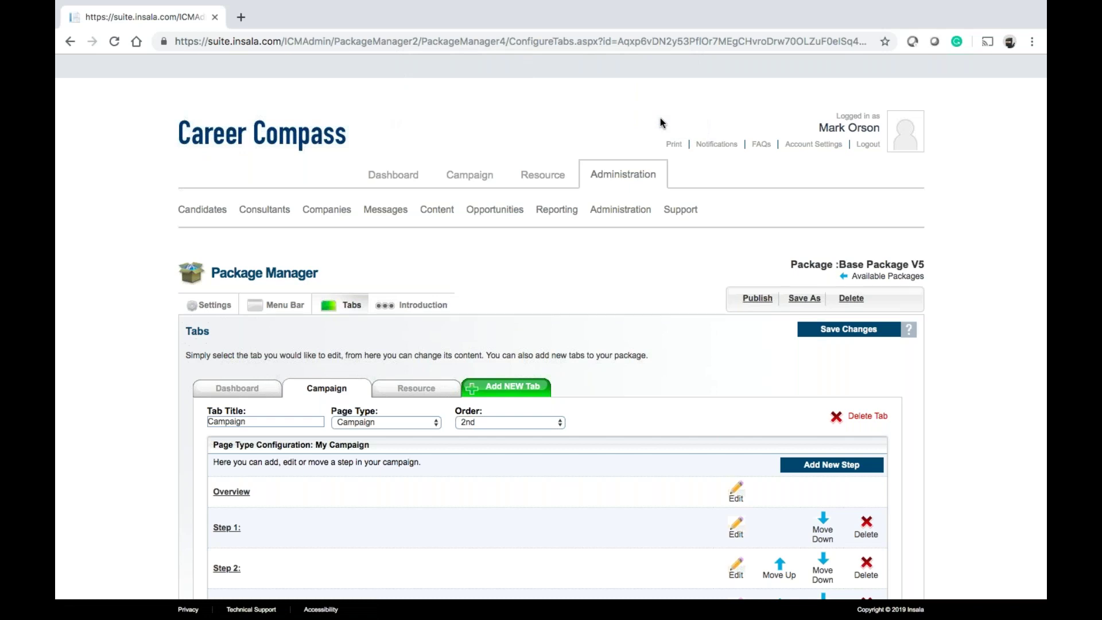
# Return to the Package Manager list, exit Chrome full screen, and restore the ET Admin Training Slides window
pyautogui.moveTo(620, 210)
pyautogui.click(625, 256)
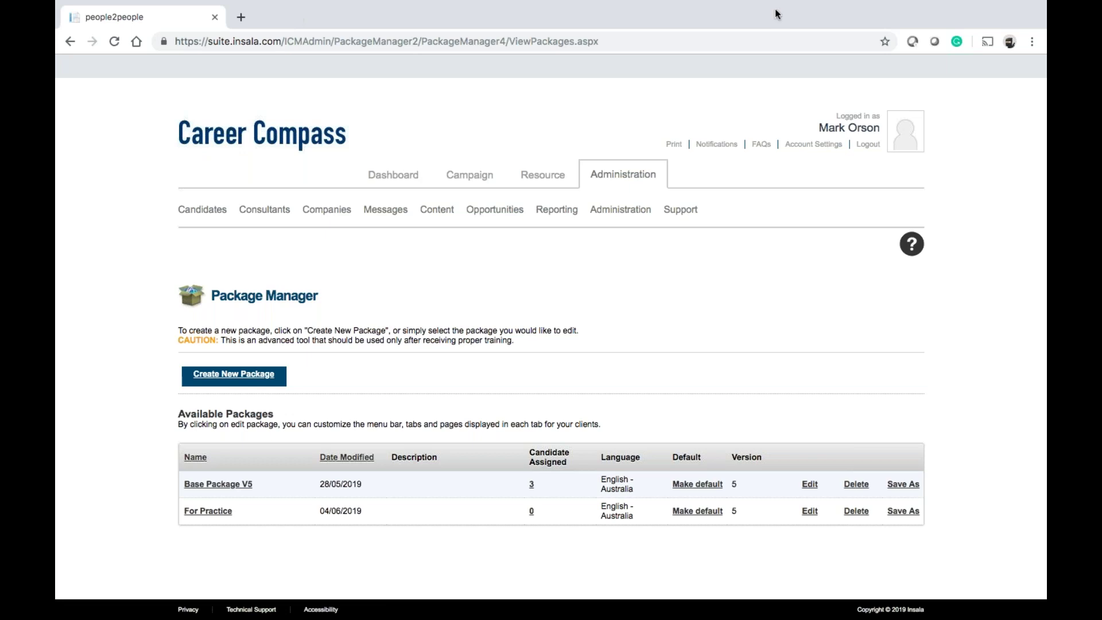
pyautogui.moveTo(284, 1)
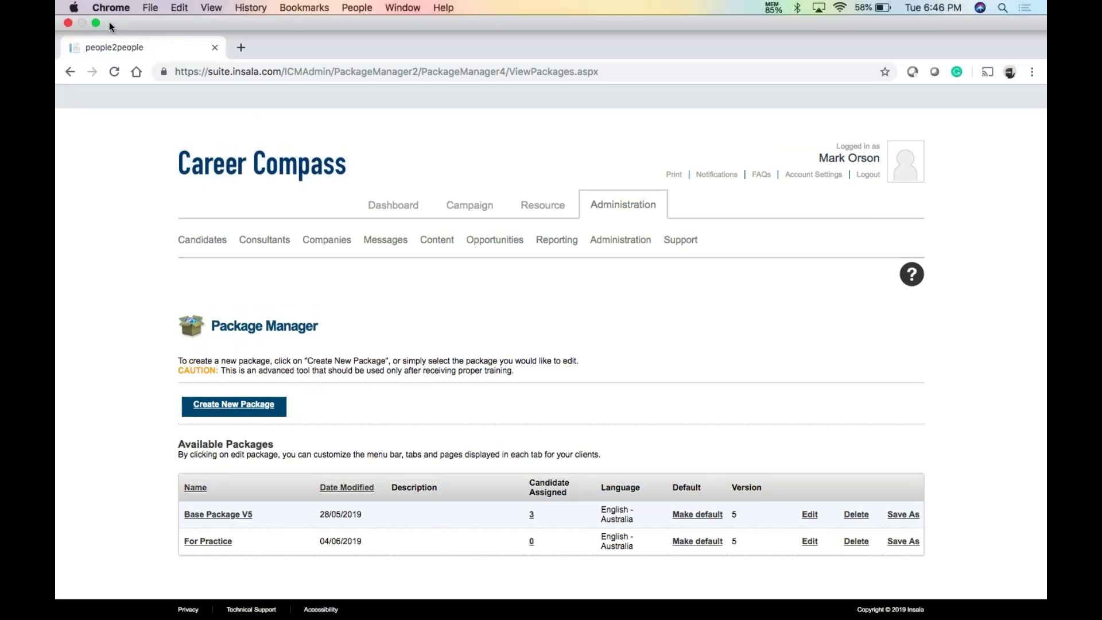
pyautogui.click(95, 21)
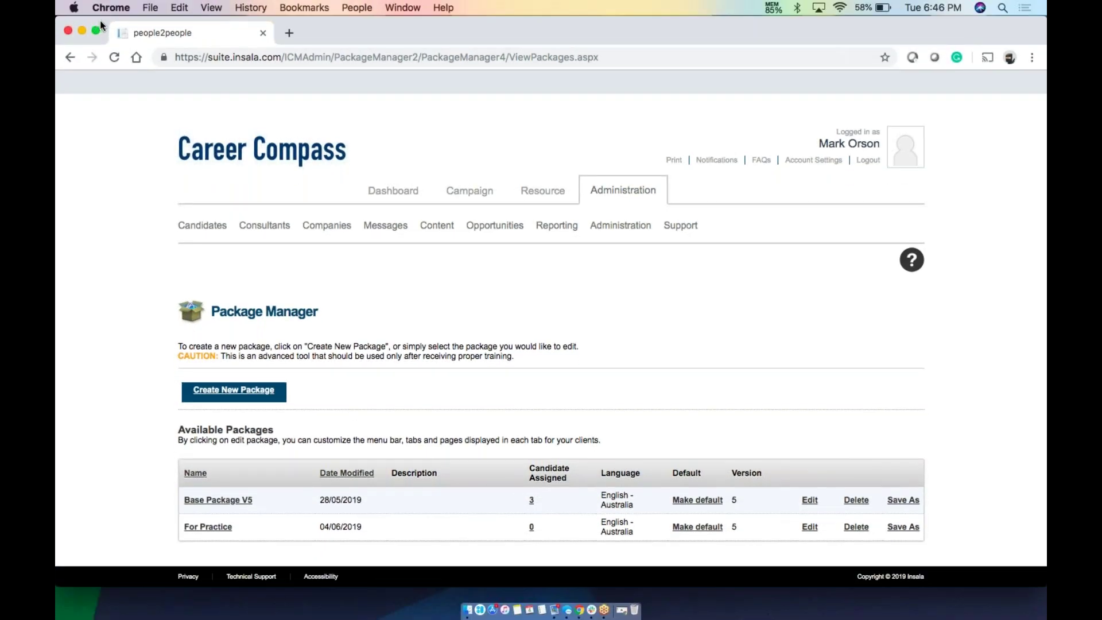
pyautogui.click(629, 608)
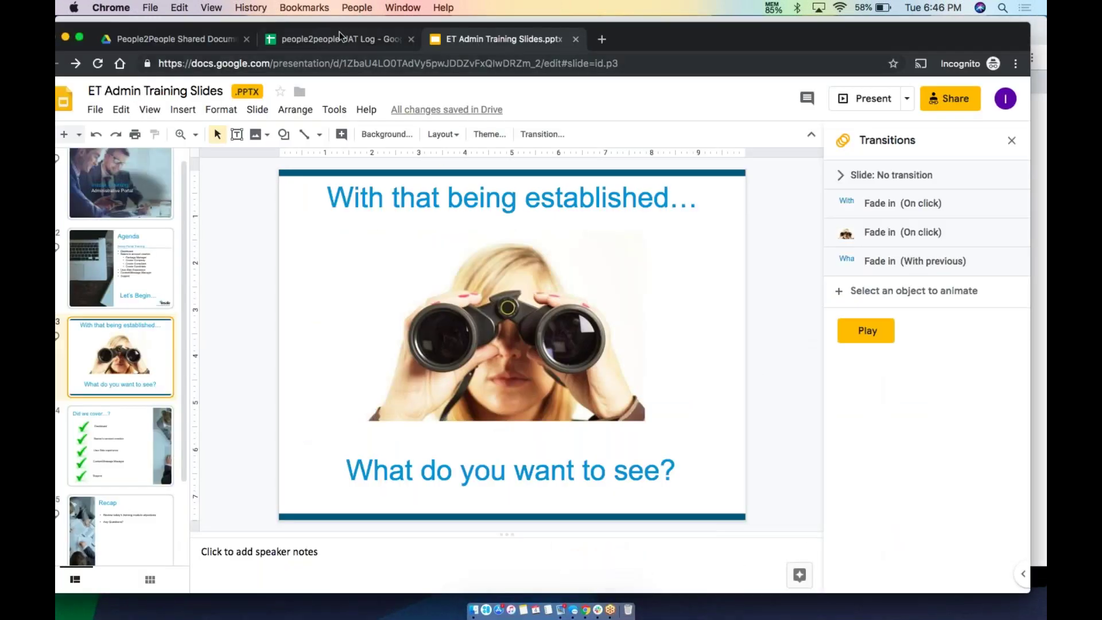
# Preview and scroll through Interview Stream User Guide.pdf in the shared documents Drive folder, then close it
pyautogui.click(339, 32)
pyautogui.click(215, 36)
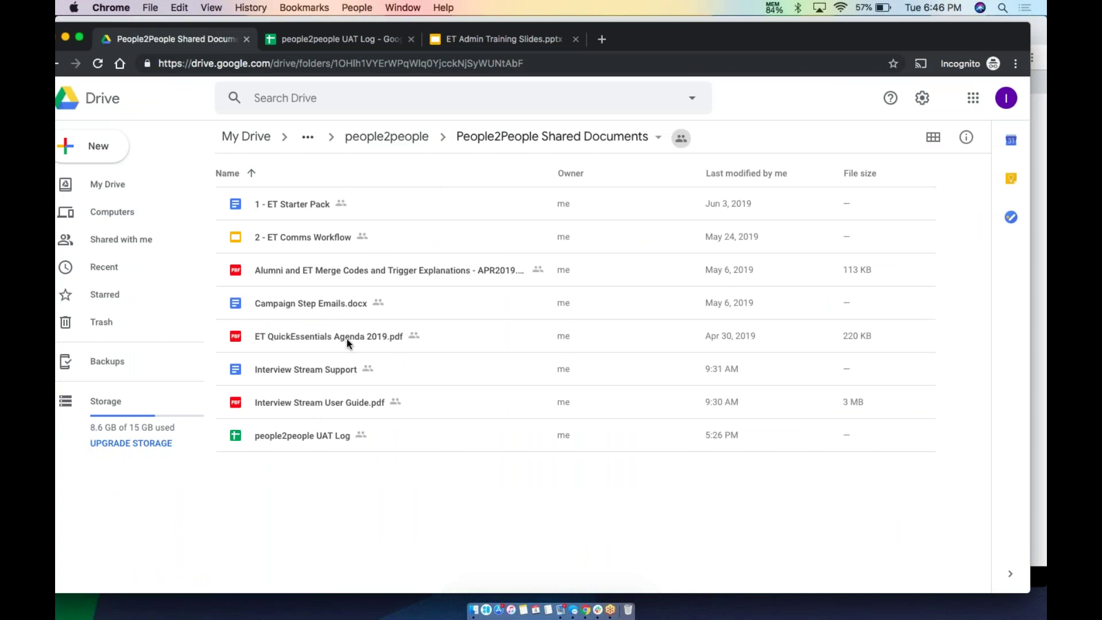
pyautogui.doubleClick(331, 397)
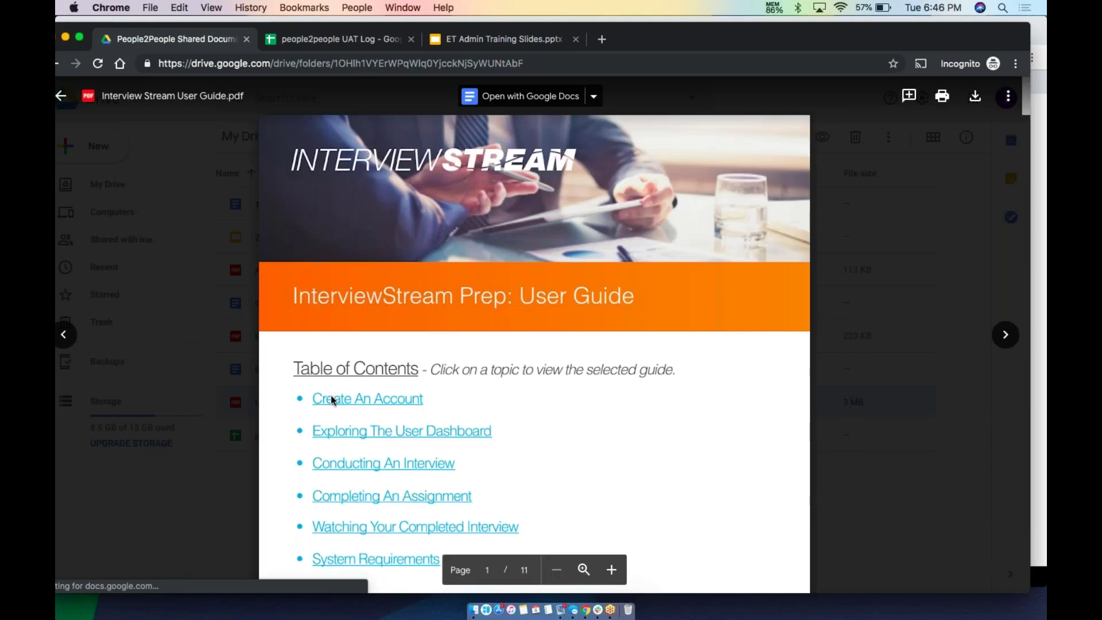
pyautogui.scroll(-5, 398, 394)
pyautogui.scroll(-10, 398, 394)
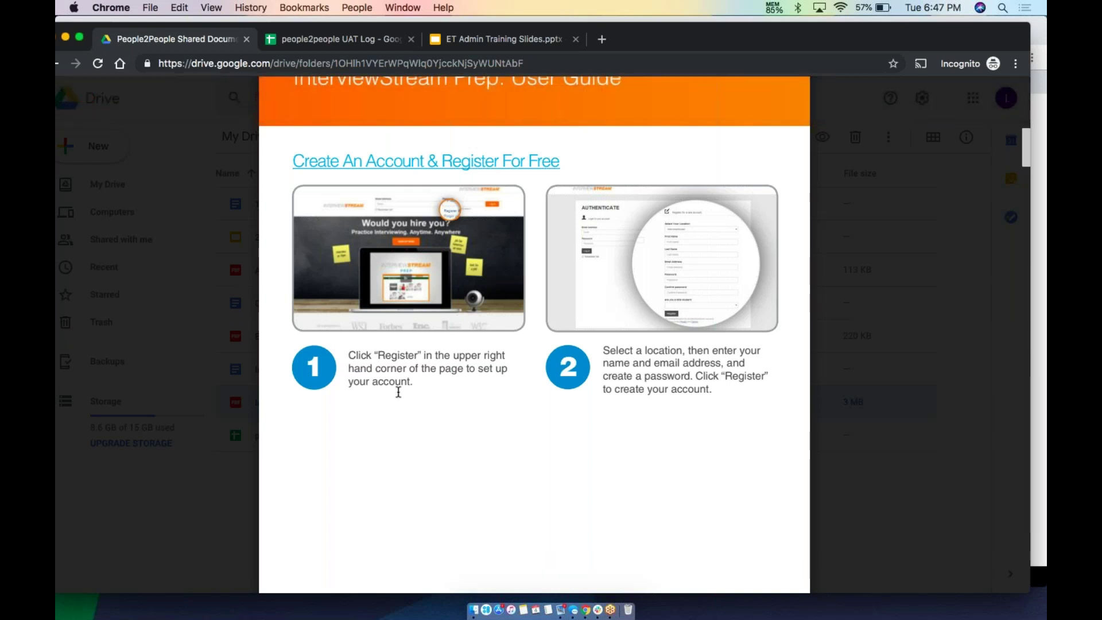
pyautogui.scroll(-10, 398, 392)
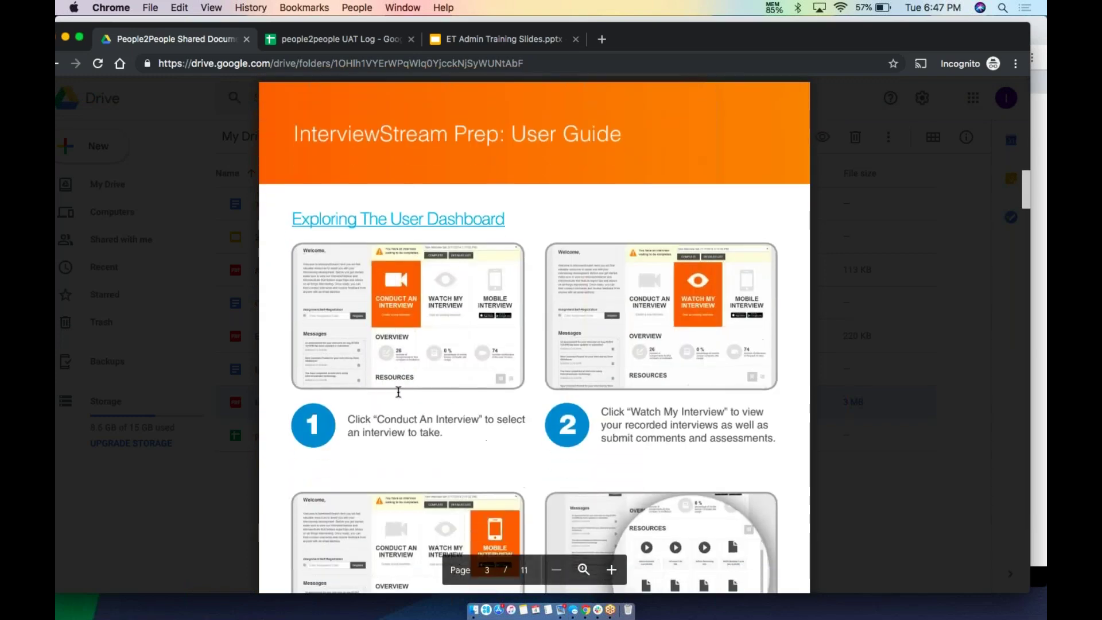
pyautogui.scroll(-12, 399, 392)
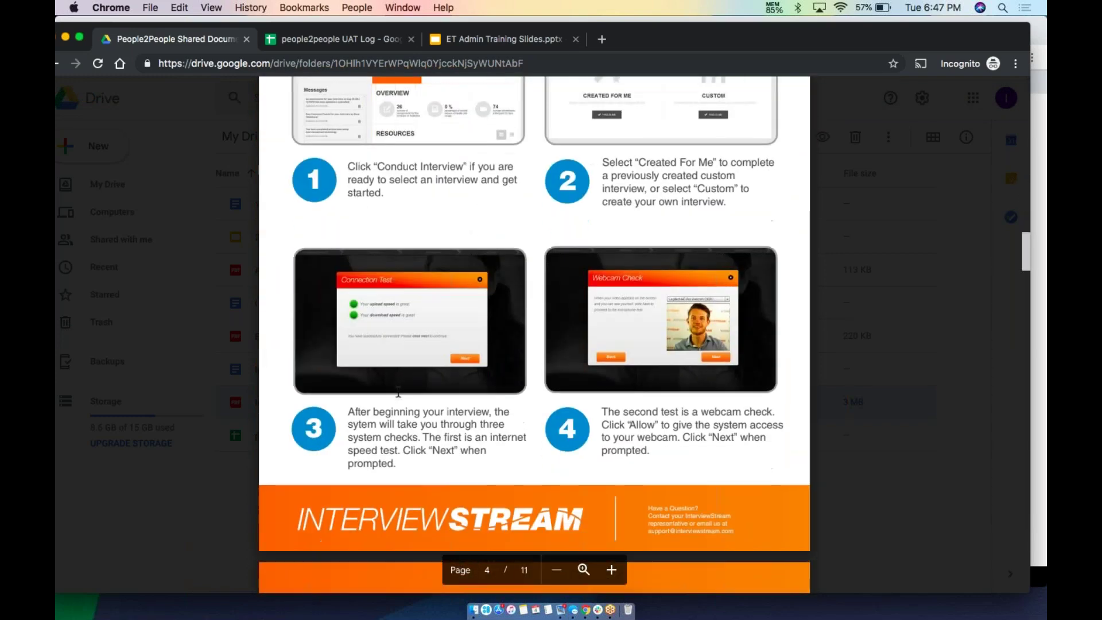
pyautogui.scroll(-5, 398, 391)
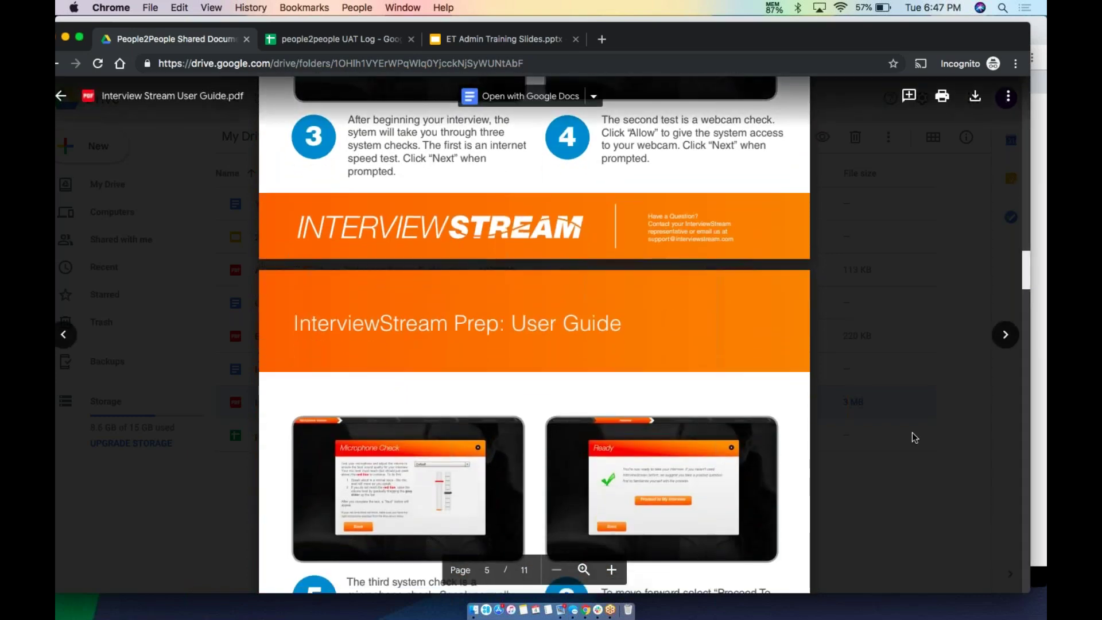
pyautogui.click(912, 432)
# Open the Interview Stream Support document, then close its tab
pyautogui.click(315, 371)
pyautogui.doubleClick(316, 371)
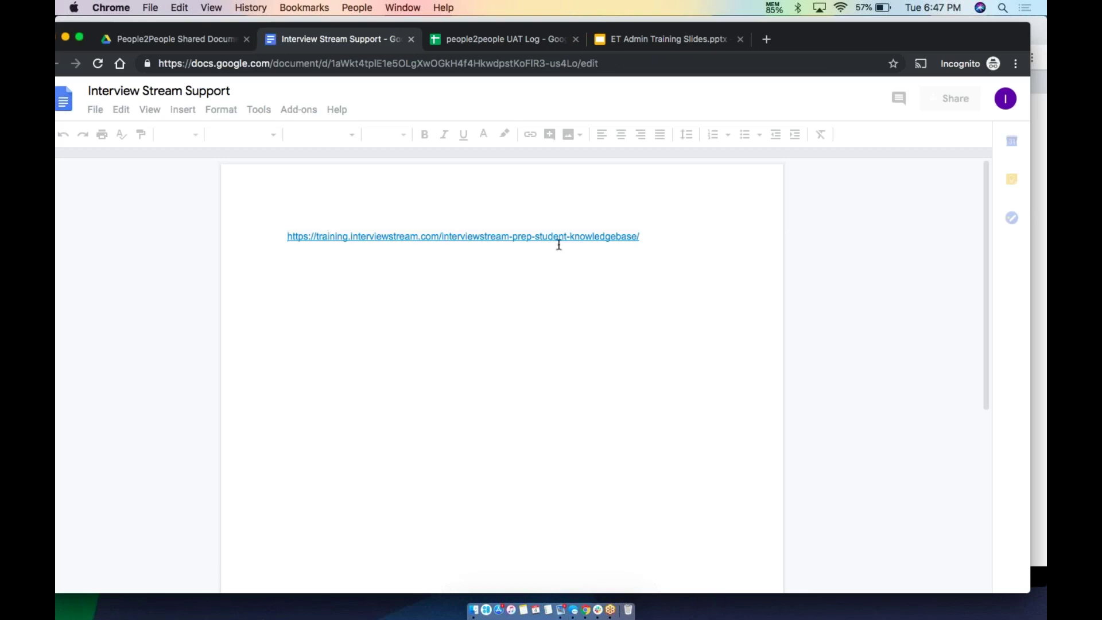
pyautogui.click(156, 38)
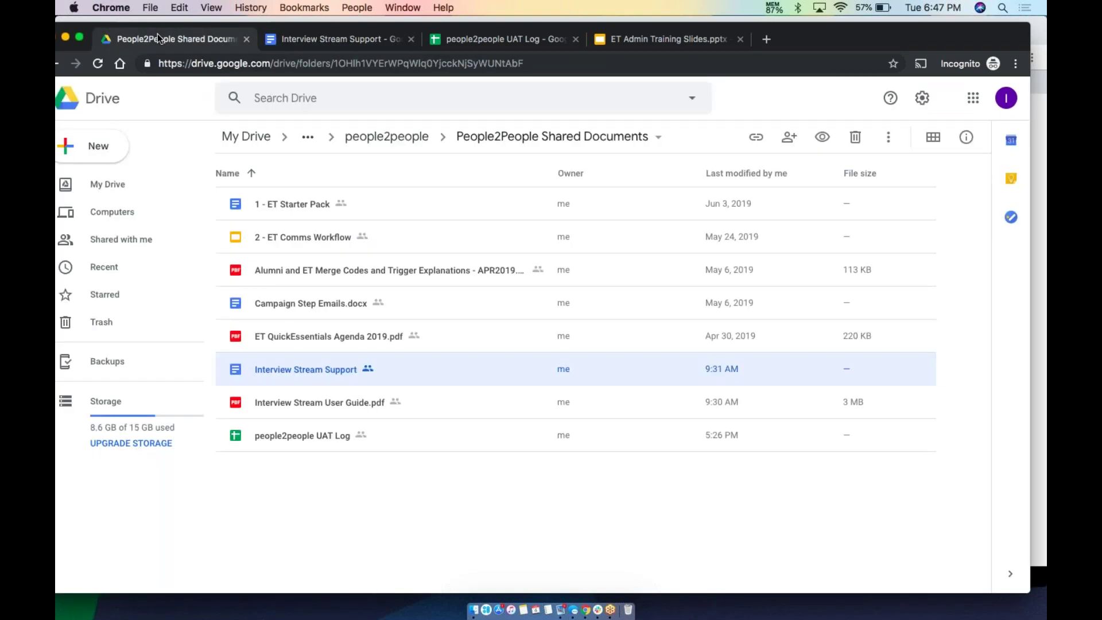
pyautogui.click(389, 41)
pyautogui.click(411, 39)
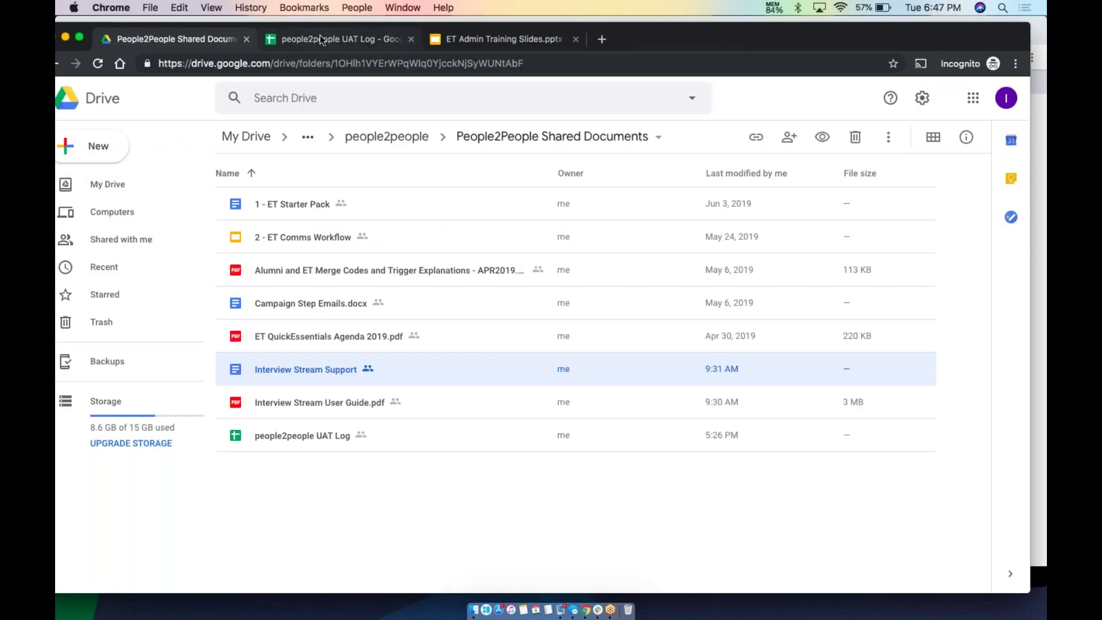
# Switch to the people2people UAT Log spreadsheet
pyautogui.click(319, 36)
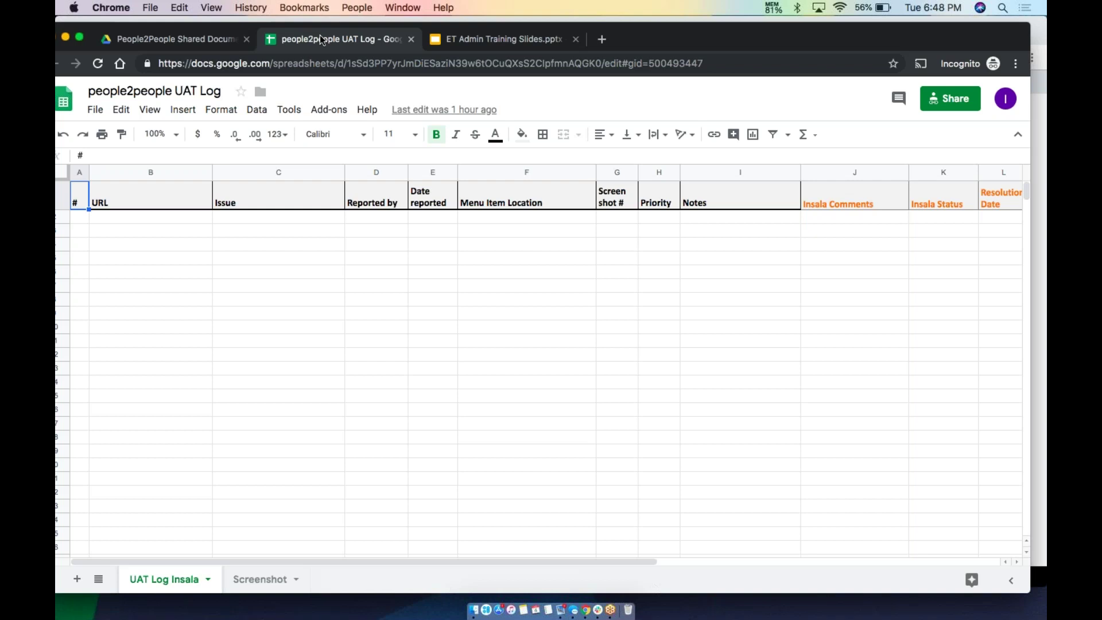
# Move the Sheets window aside, bring Career Compass forward, and open its dashboard
pyautogui.moveTo(666, 38); pyautogui.dragTo(661, 109)
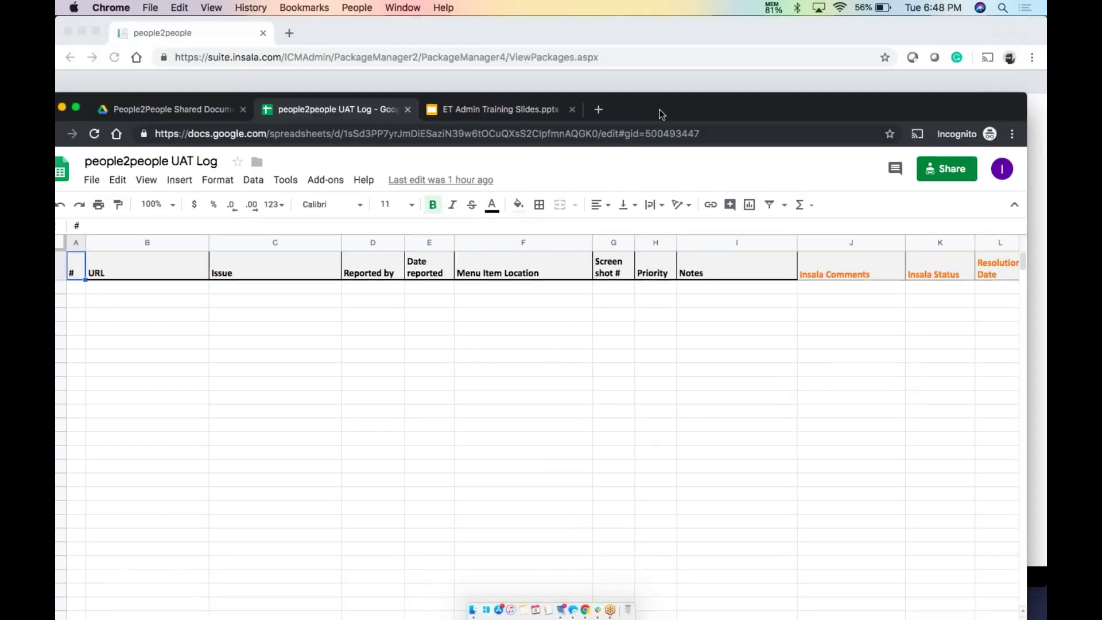
pyautogui.click(656, 45)
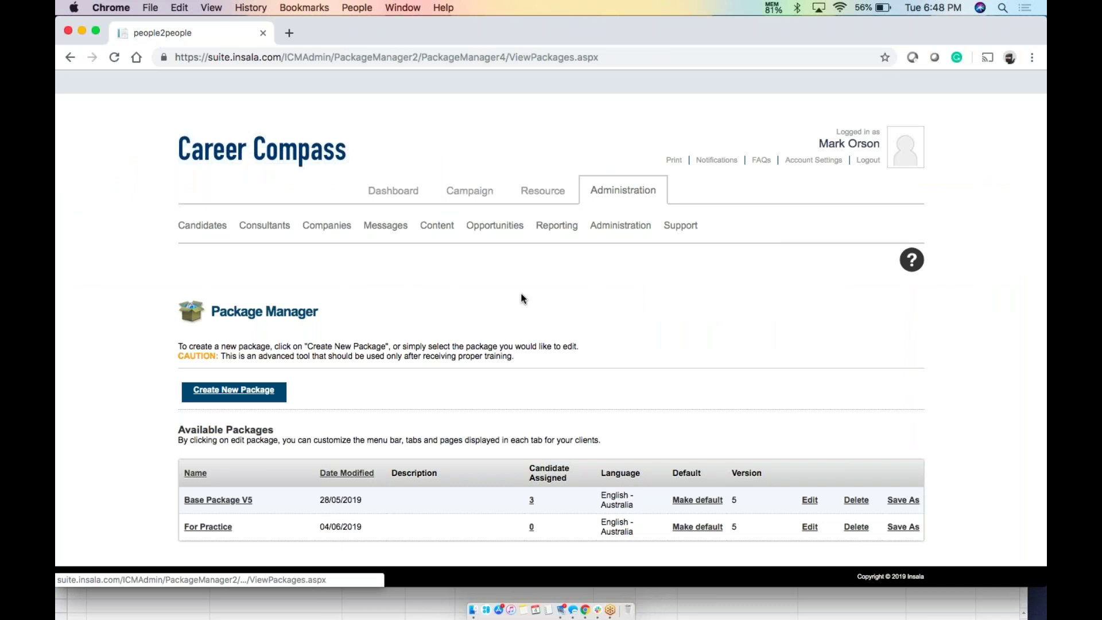
pyautogui.moveTo(437, 231)
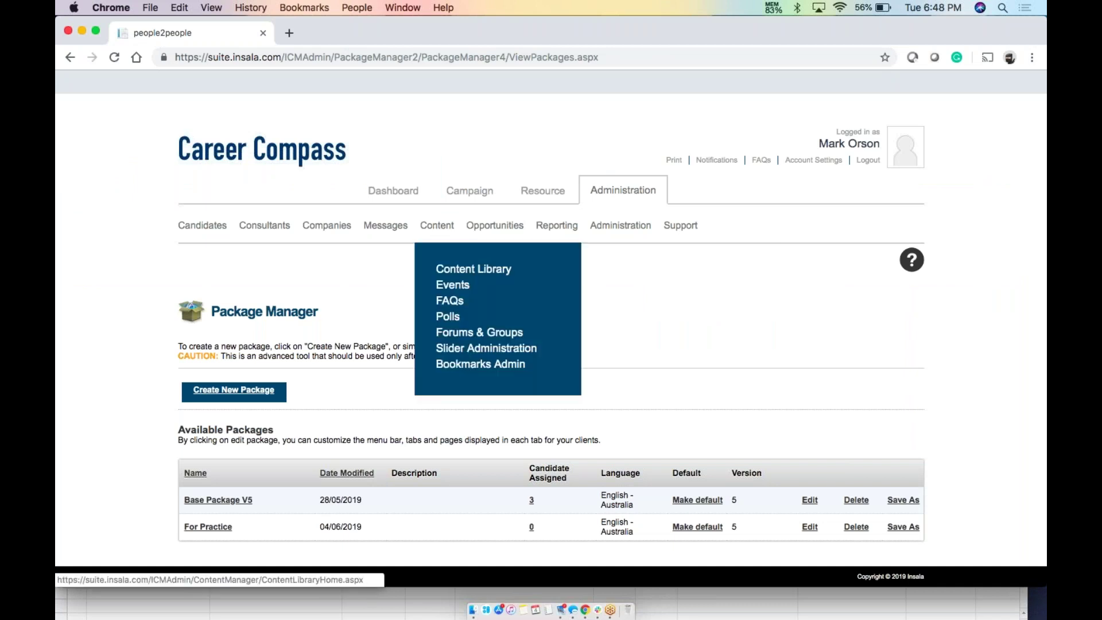
pyautogui.scroll(-3, 460, 275)
pyautogui.scroll(3, 459, 276)
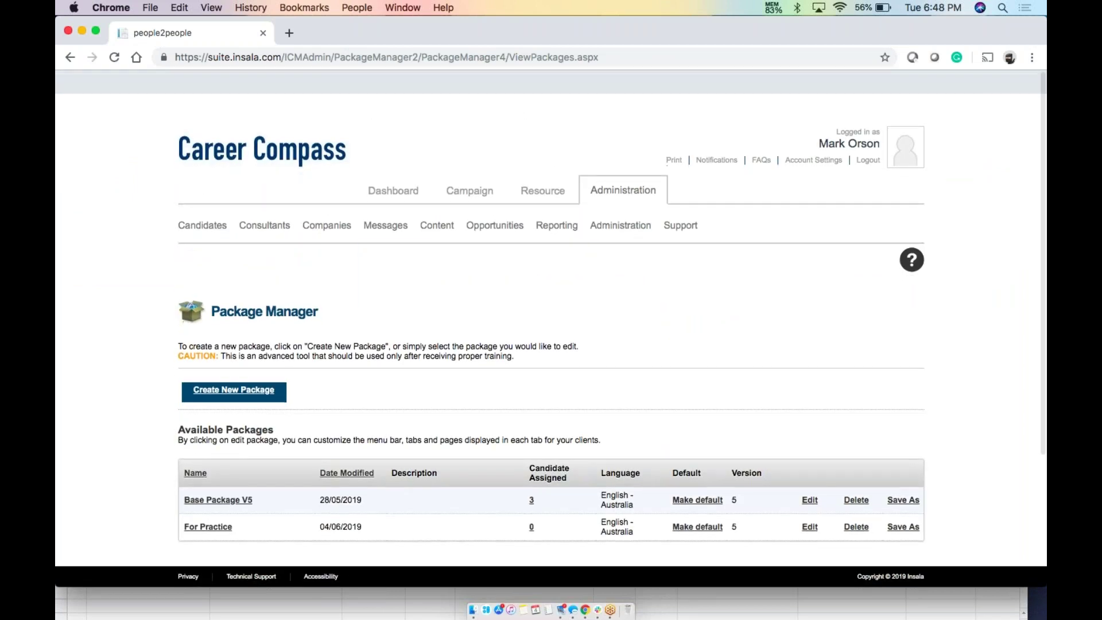
pyautogui.click(386, 195)
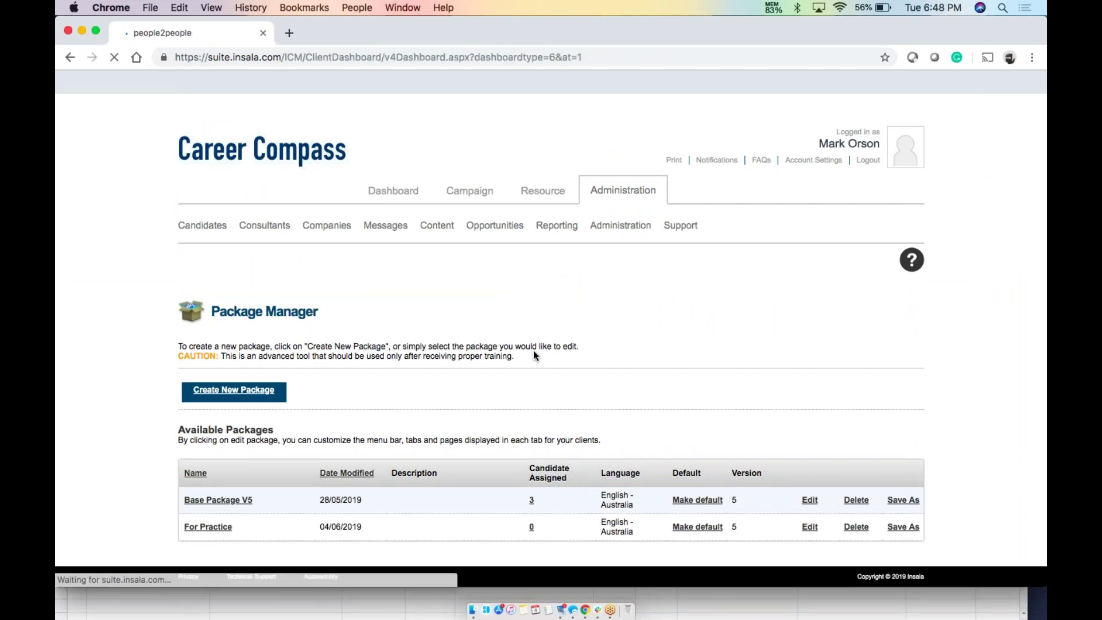
# Scroll the dashboard, minimize Career Compass, and reposition the spreadsheet so its sheet tabs show
pyautogui.scroll(-5, 532, 356)
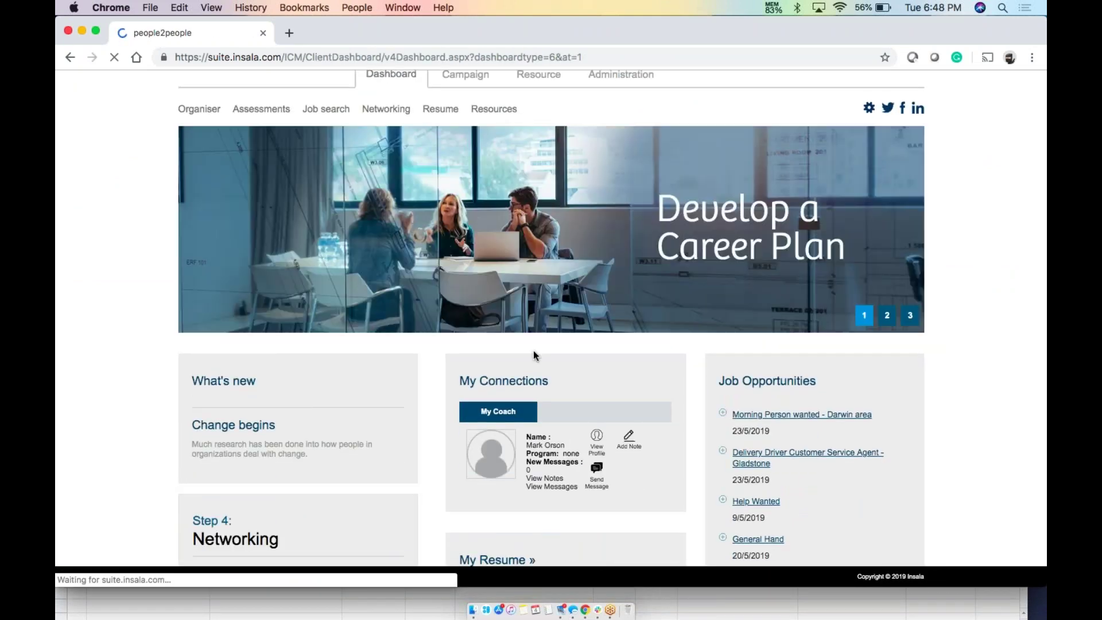
pyautogui.scroll(-10, 534, 353)
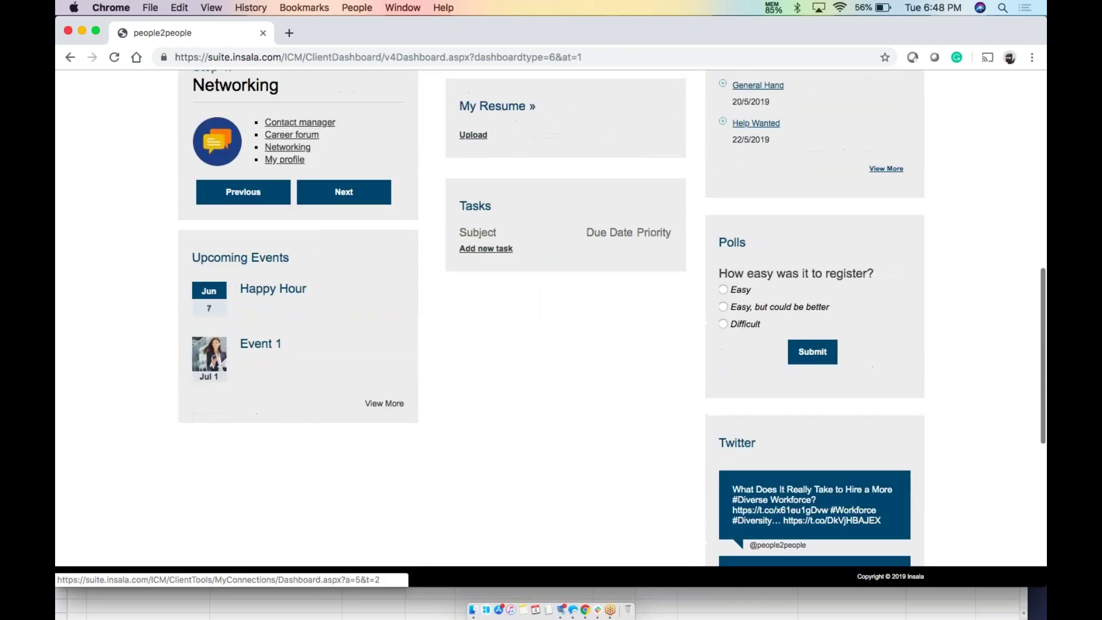
pyautogui.scroll(8, 551, 310)
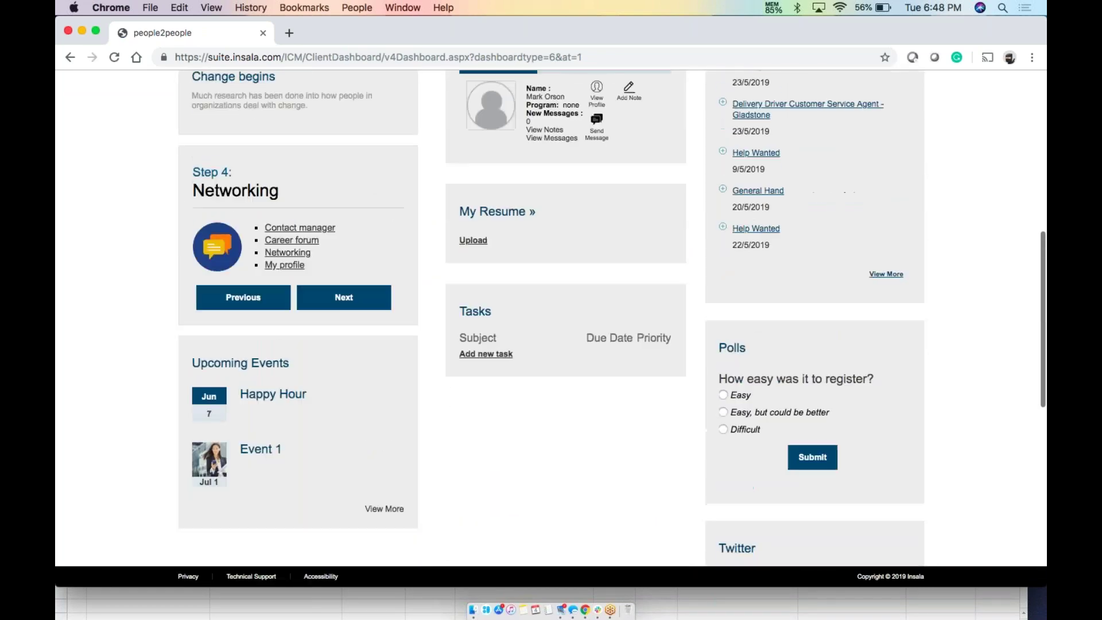
pyautogui.scroll(7, 551, 310)
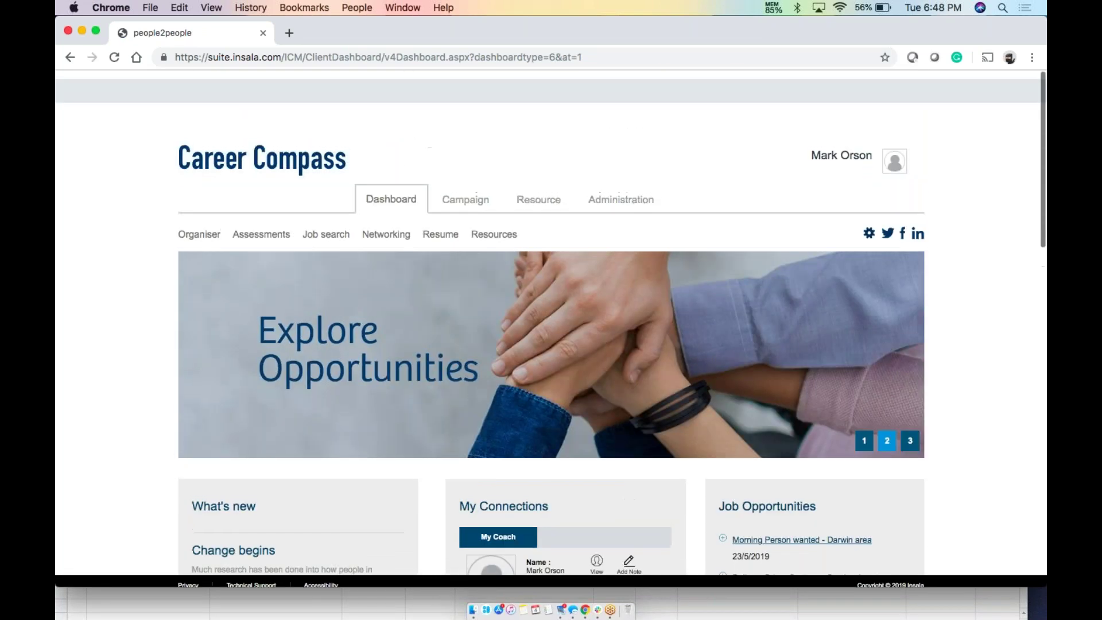
pyautogui.click(81, 31)
pyautogui.moveTo(685, 115); pyautogui.dragTo(700, 47)
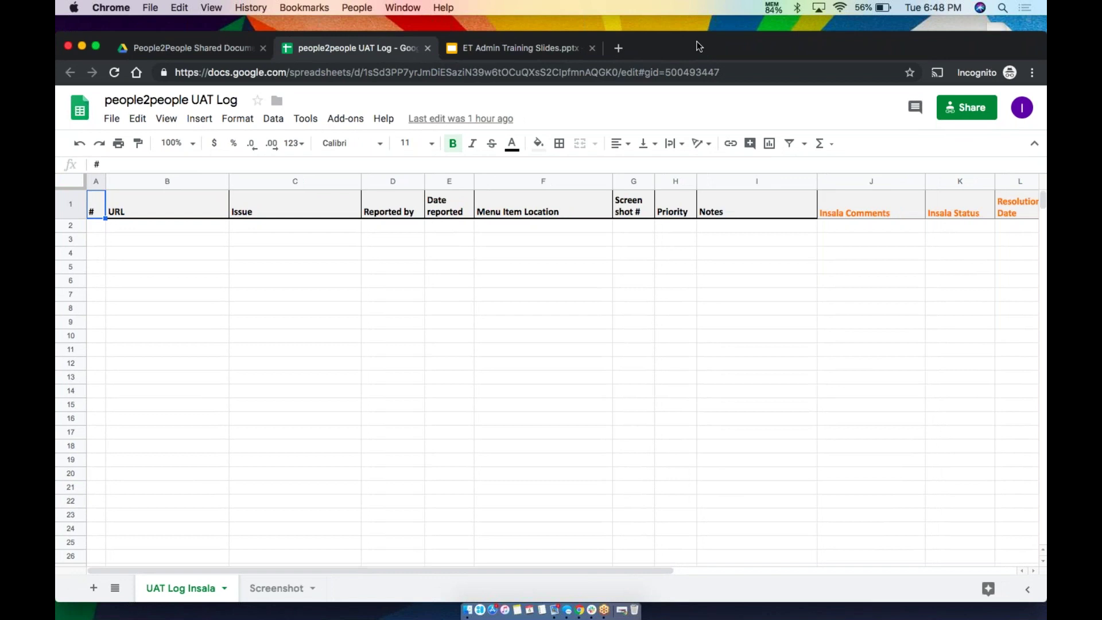
pyautogui.click(95, 227)
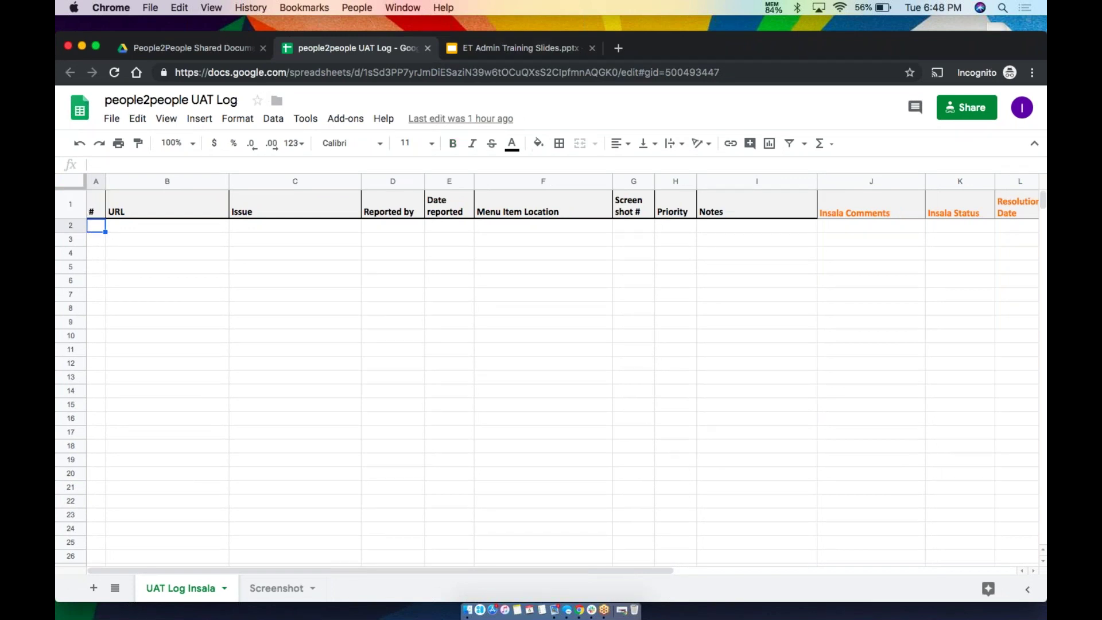
pyautogui.write('1')
pyautogui.press('Tab')
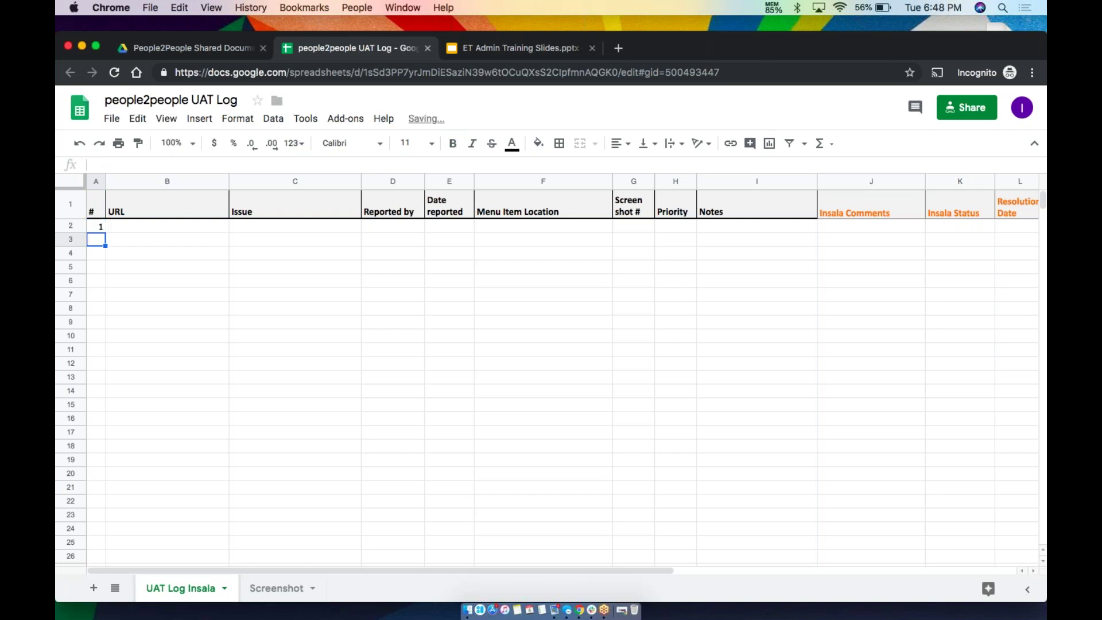
pyautogui.write('www.goo')
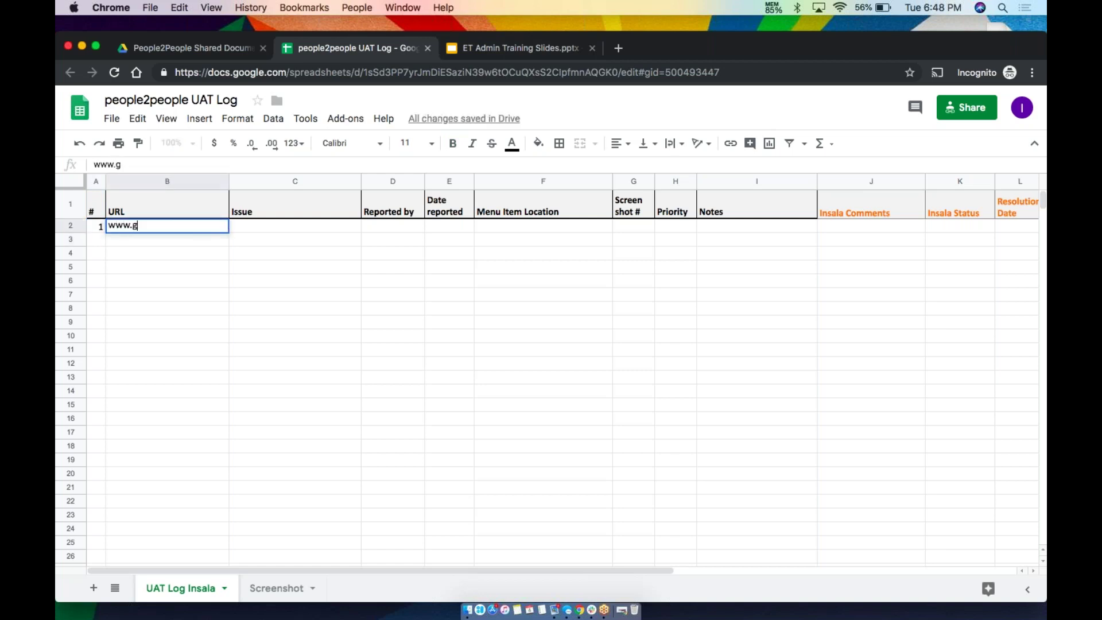
pyautogui.press('BackSpace')
pyautogui.press('BackSpace')
pyautogui.write('oogle.com')
pyautogui.press('Tab')
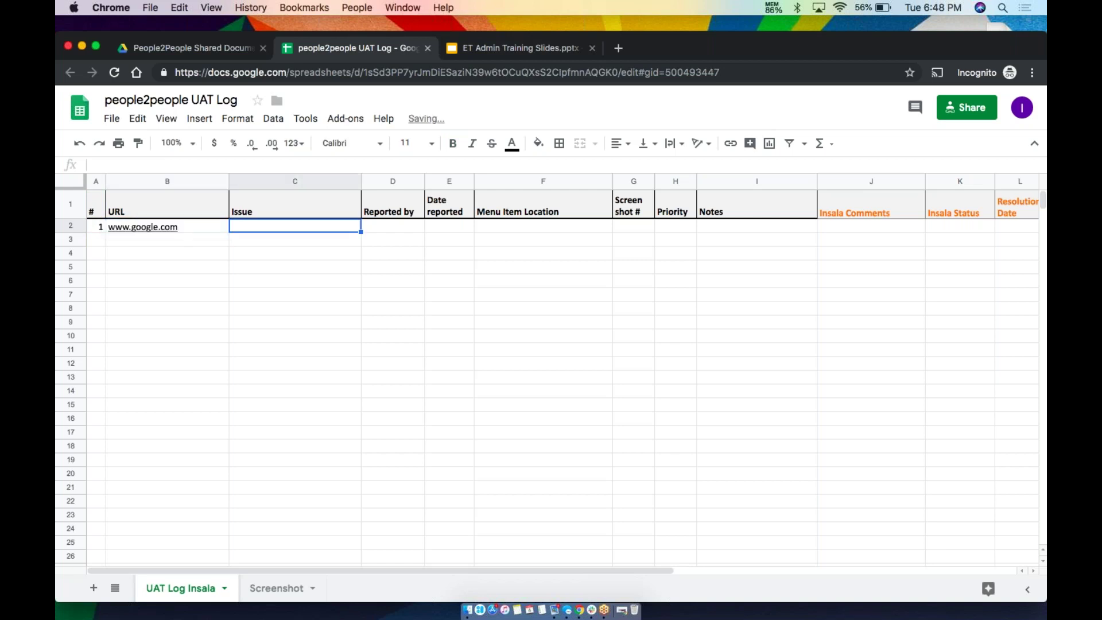
pyautogui.write('Error')
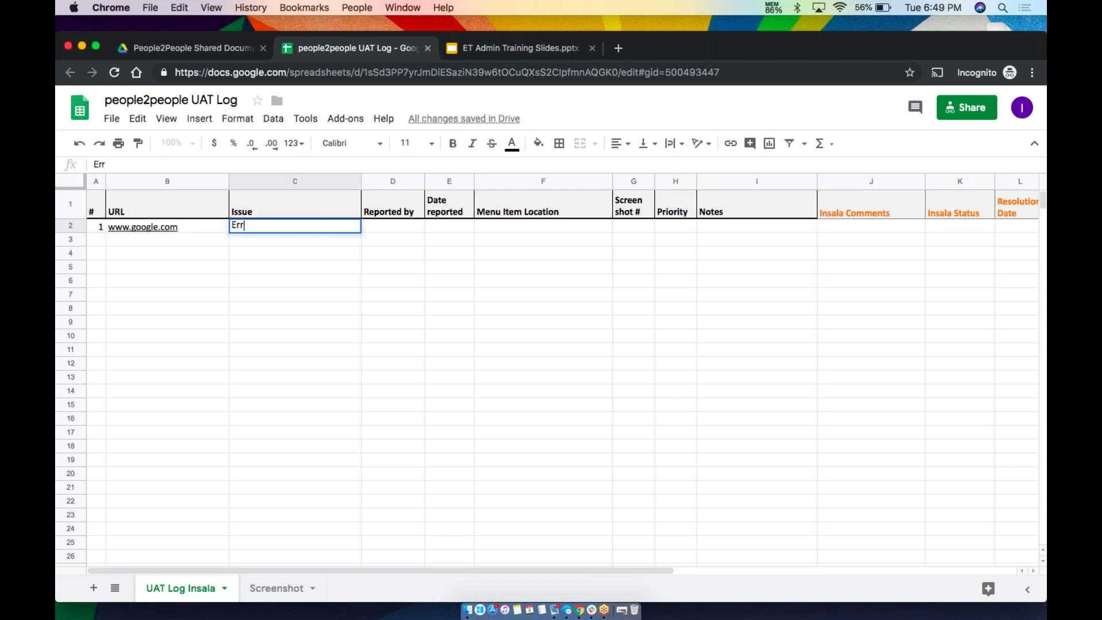
pyautogui.press('Tab')
pyautogui.write('Mark')
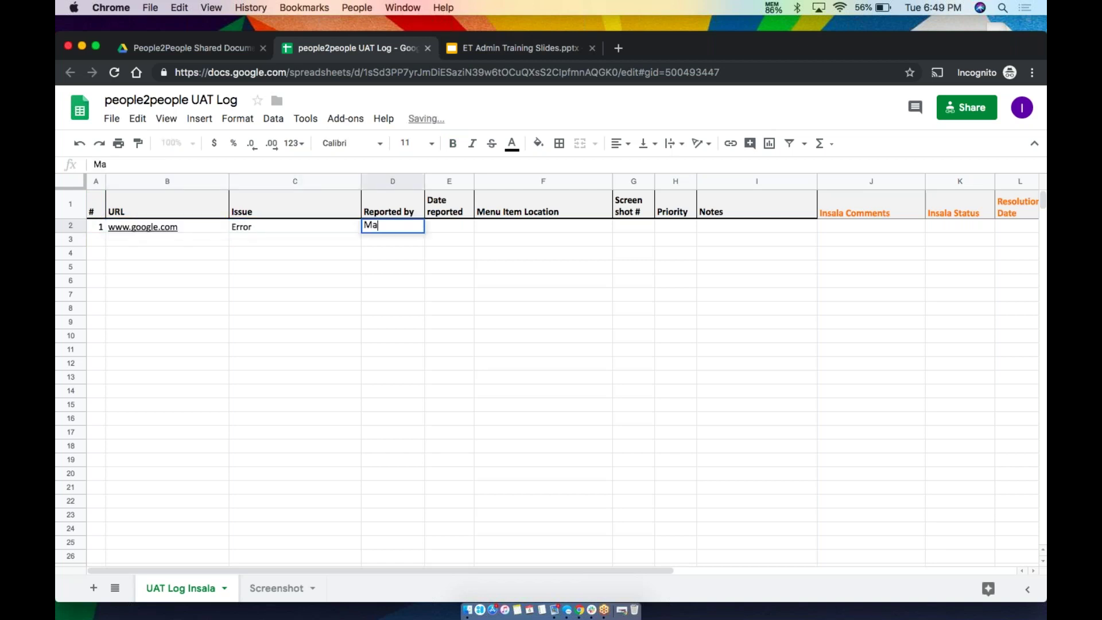
pyautogui.press('Tab')
pyautogui.write('06/0')
pyautogui.write('5')
pyautogui.press('Tab')
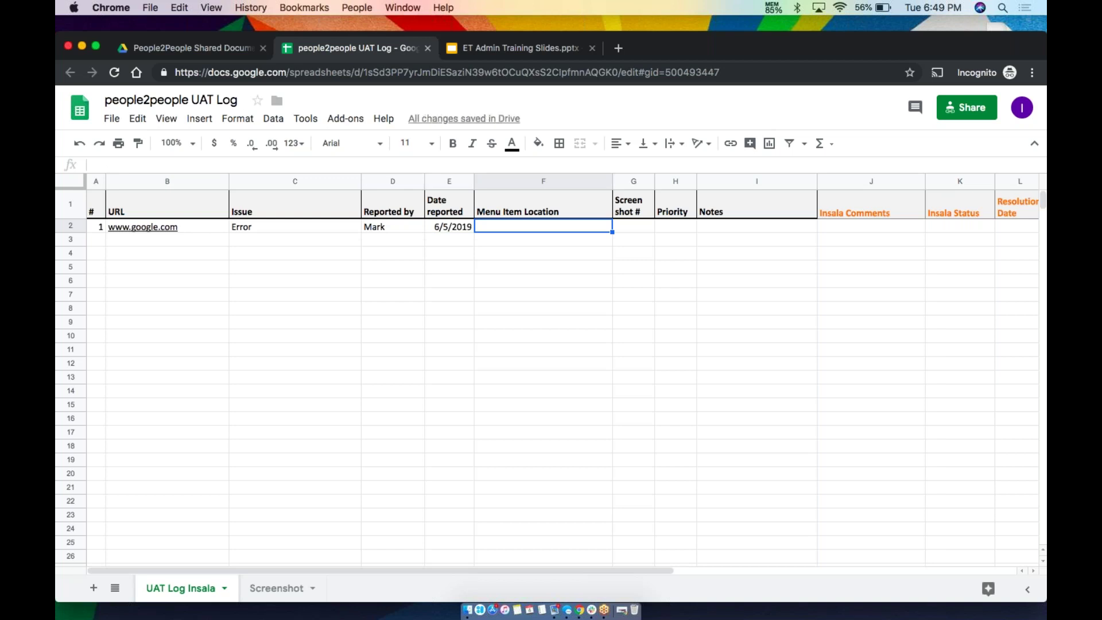
pyautogui.write('Content >')
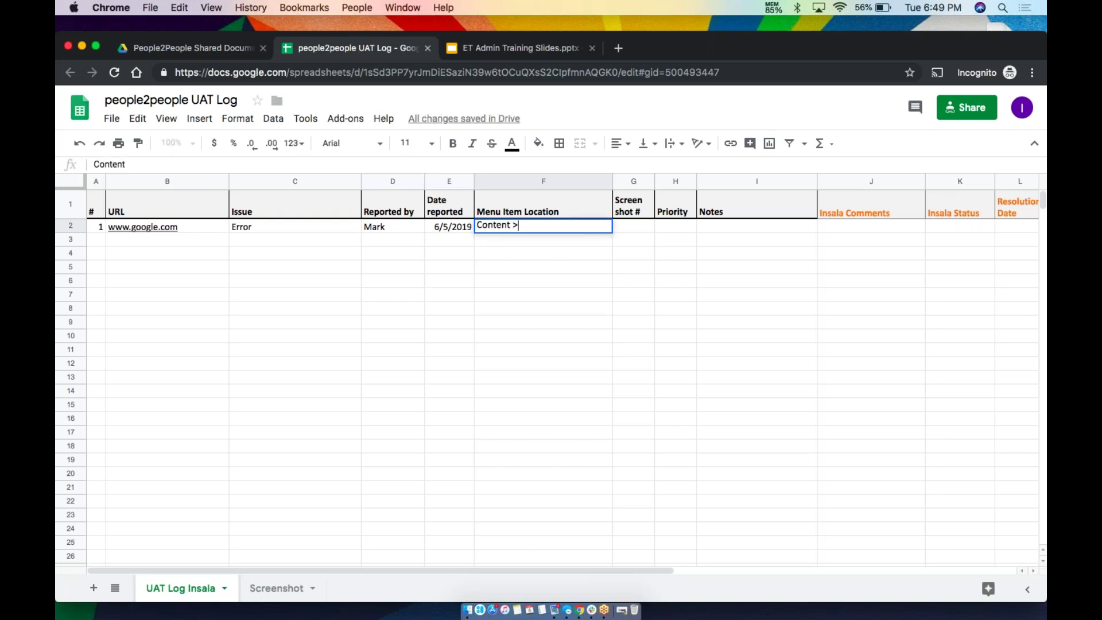
pyautogui.write(' Content library')
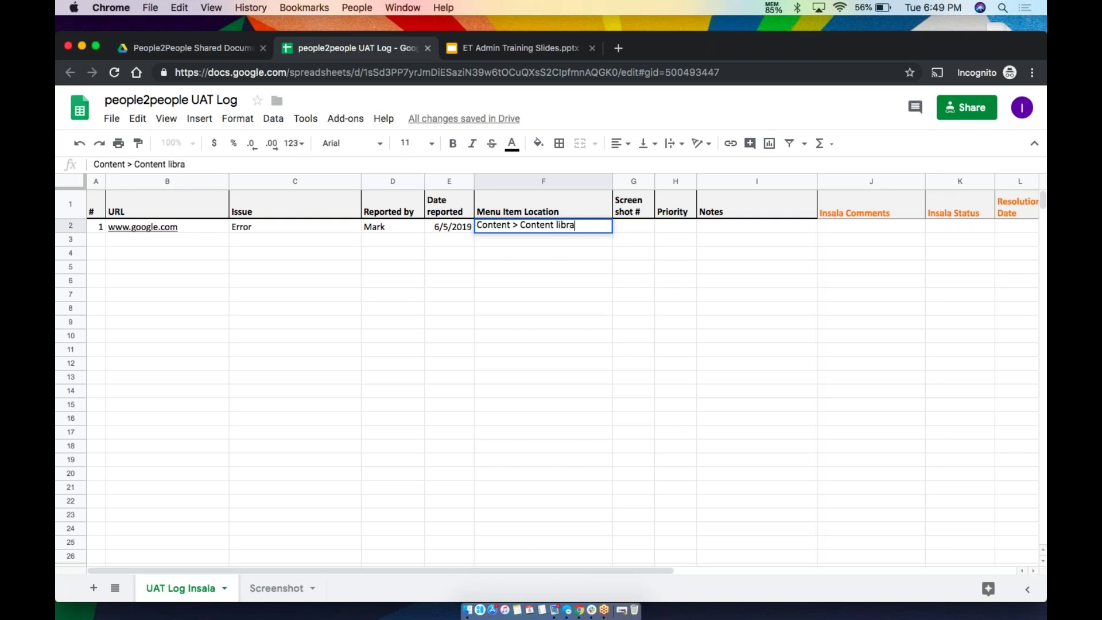
pyautogui.press('Tab')
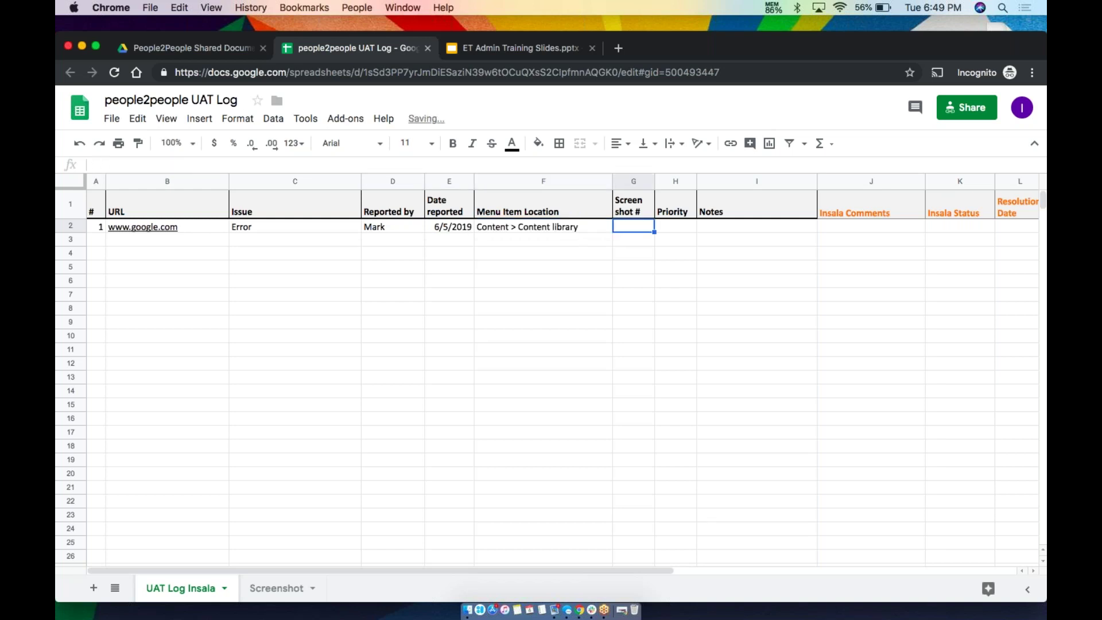
# Set priority High, note 'When i click the link, I get an error', and screenshot number 1
pyautogui.click(676, 229)
pyautogui.click(726, 226)
pyautogui.click(668, 229)
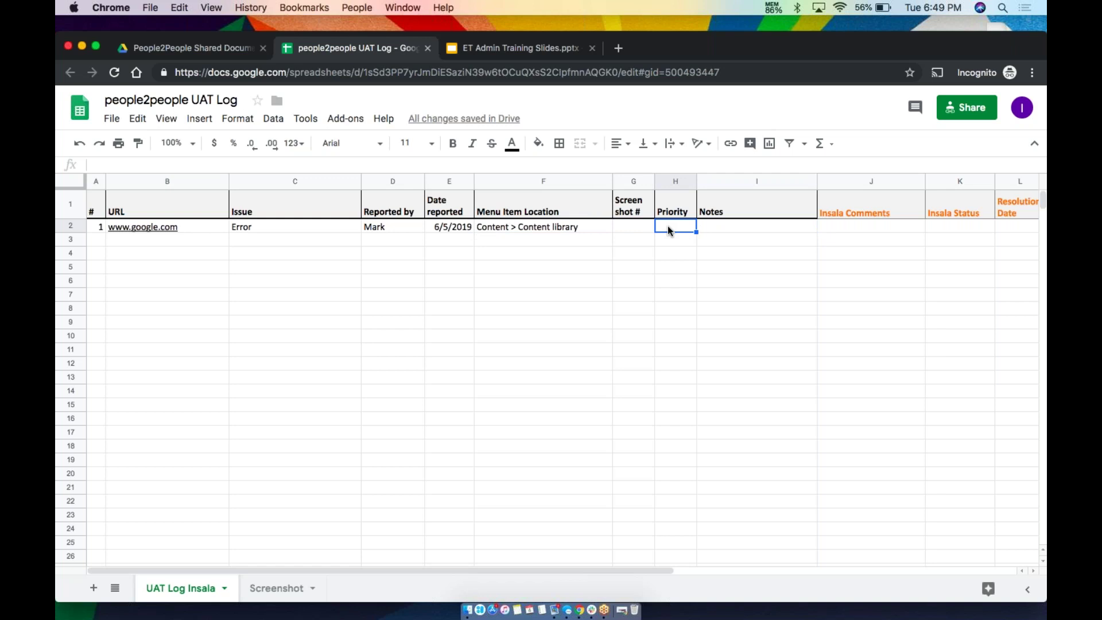
pyautogui.write('High')
pyautogui.click(678, 248)
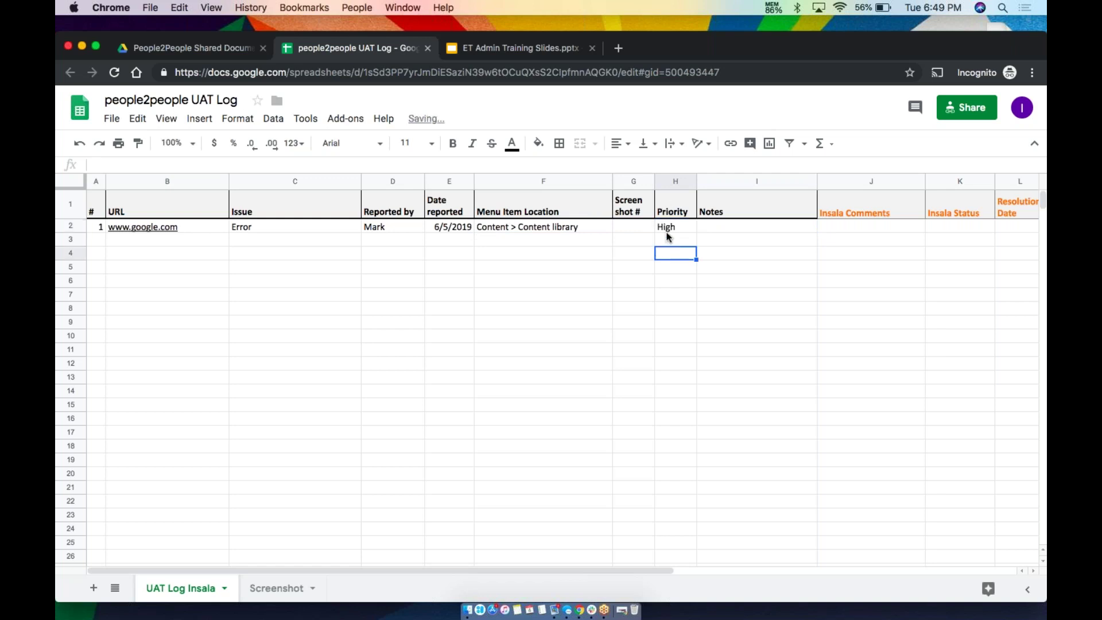
pyautogui.click(670, 229)
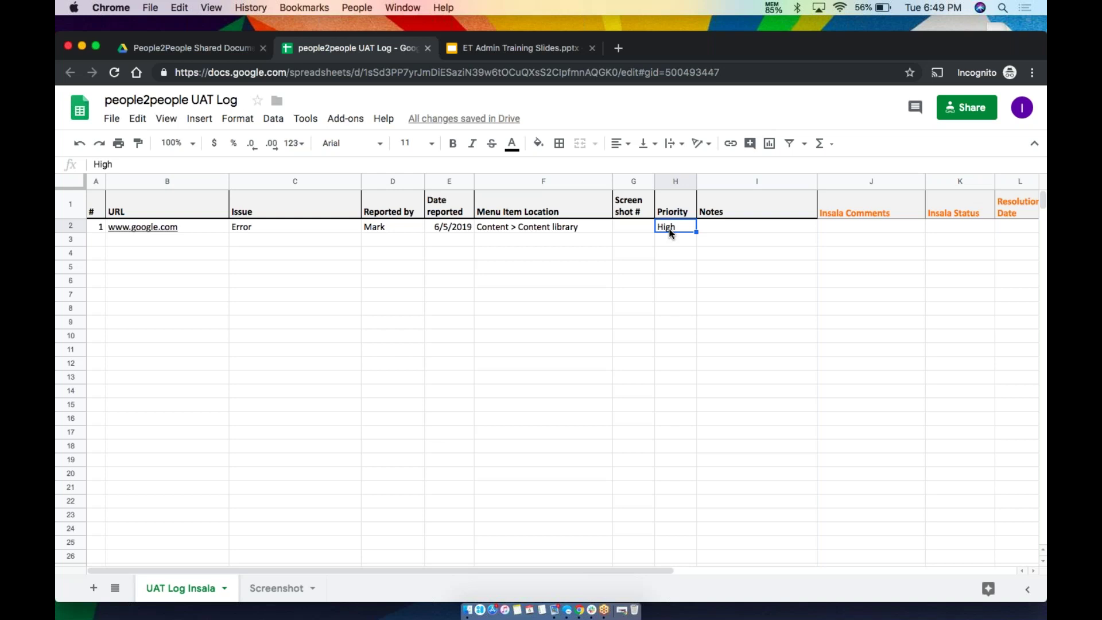
pyautogui.click(726, 230)
pyautogui.write('When i c')
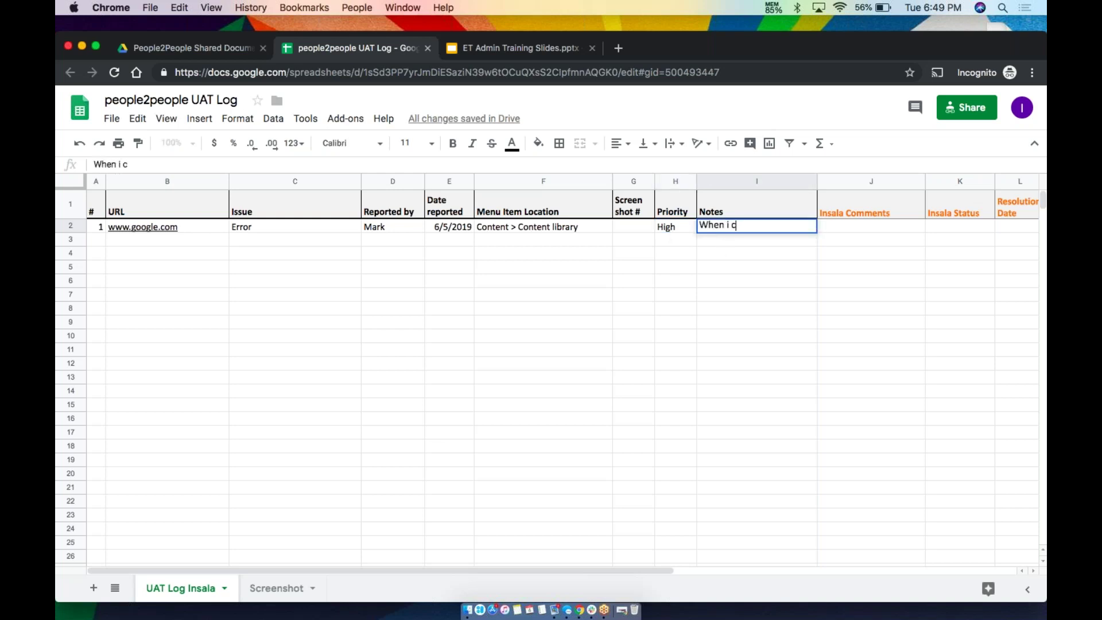
pyautogui.write('lick the link, I get an error')
pyautogui.press('Return')
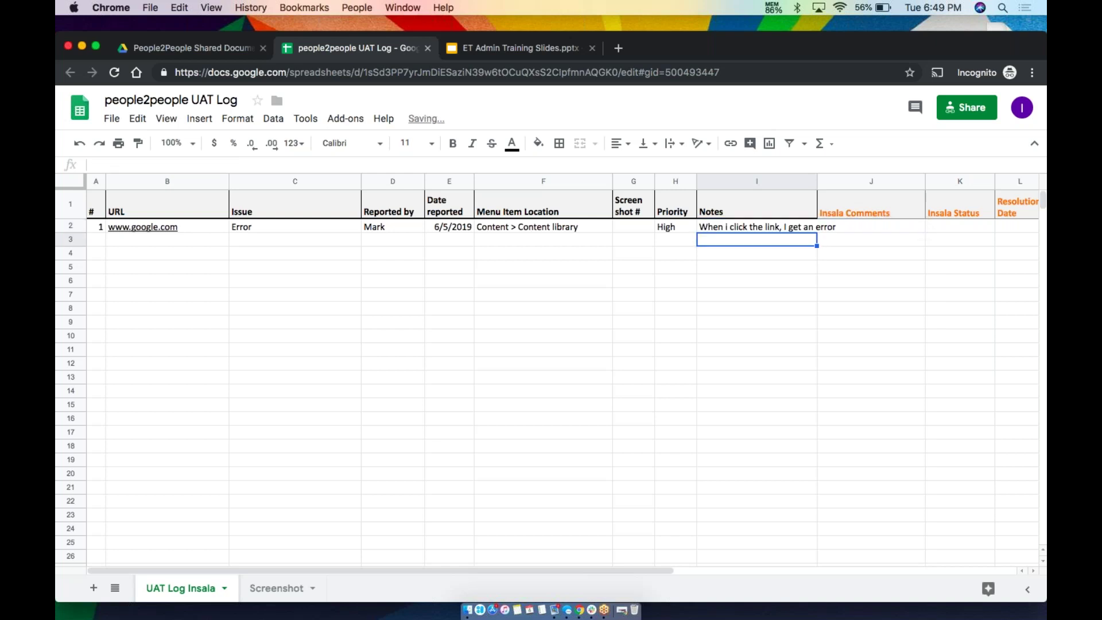
pyautogui.click(636, 228)
pyautogui.write('`1')
pyautogui.press('Return')
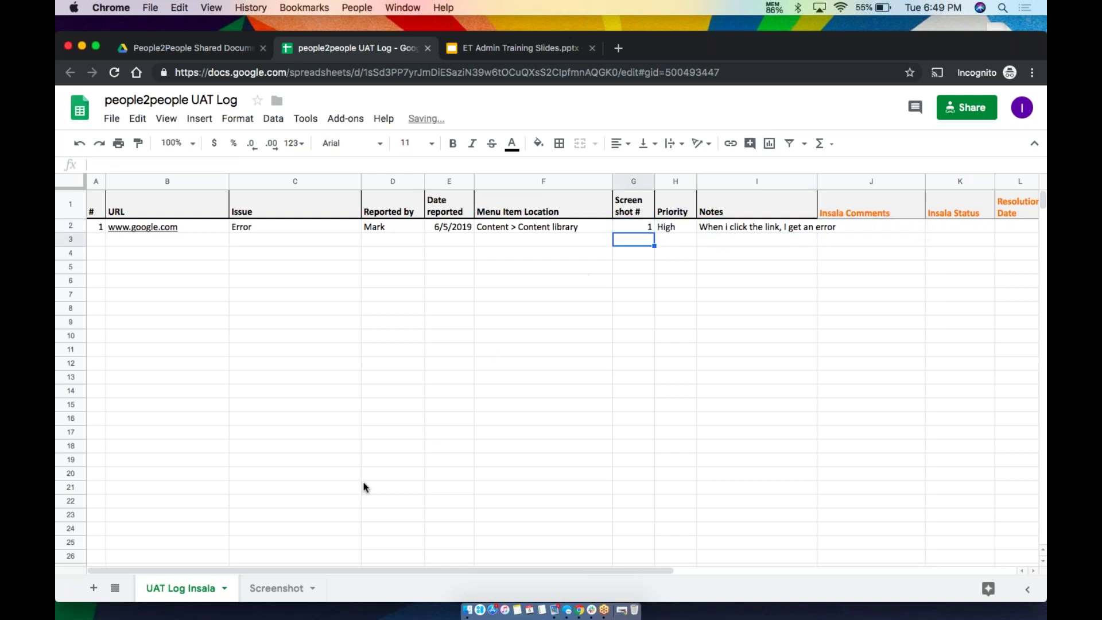
pyautogui.click(263, 589)
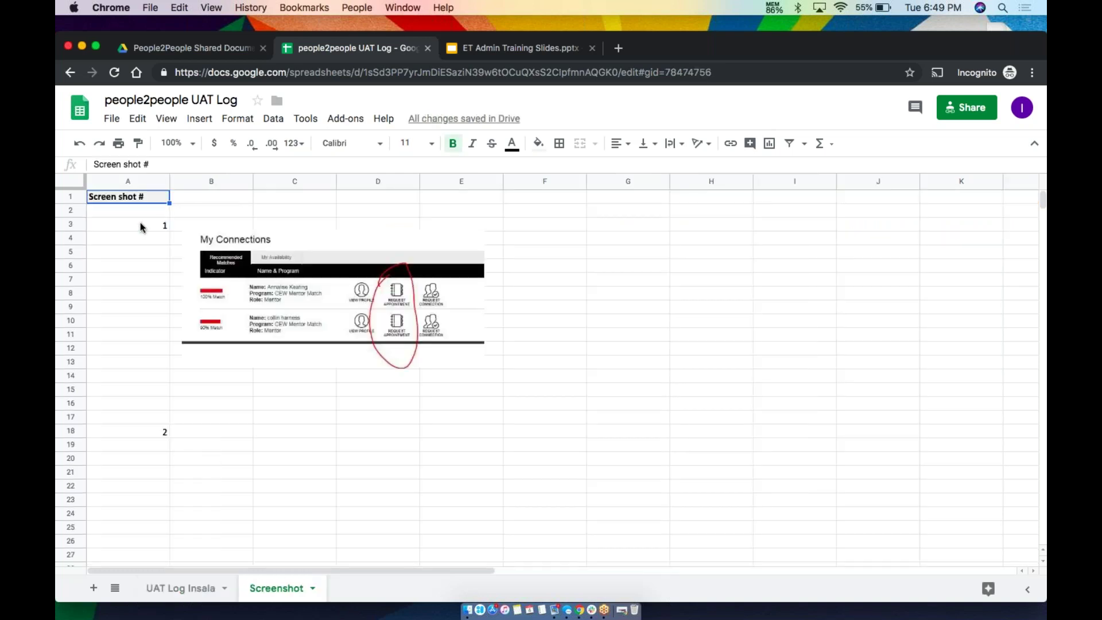
pyautogui.click(305, 277)
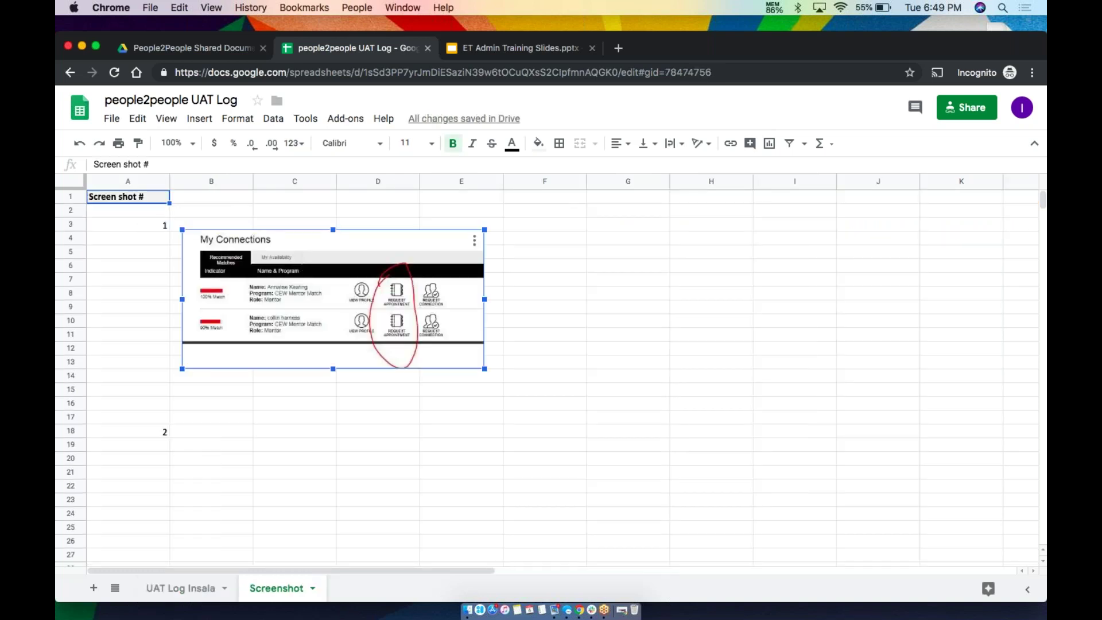
pyautogui.click(182, 127)
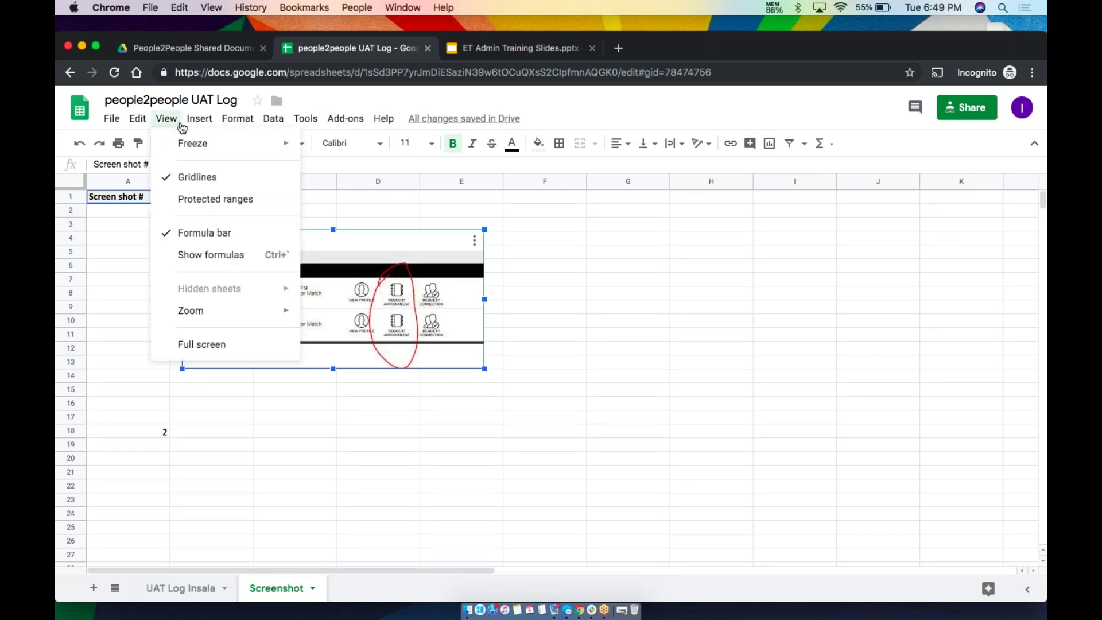
pyautogui.moveTo(200, 115)
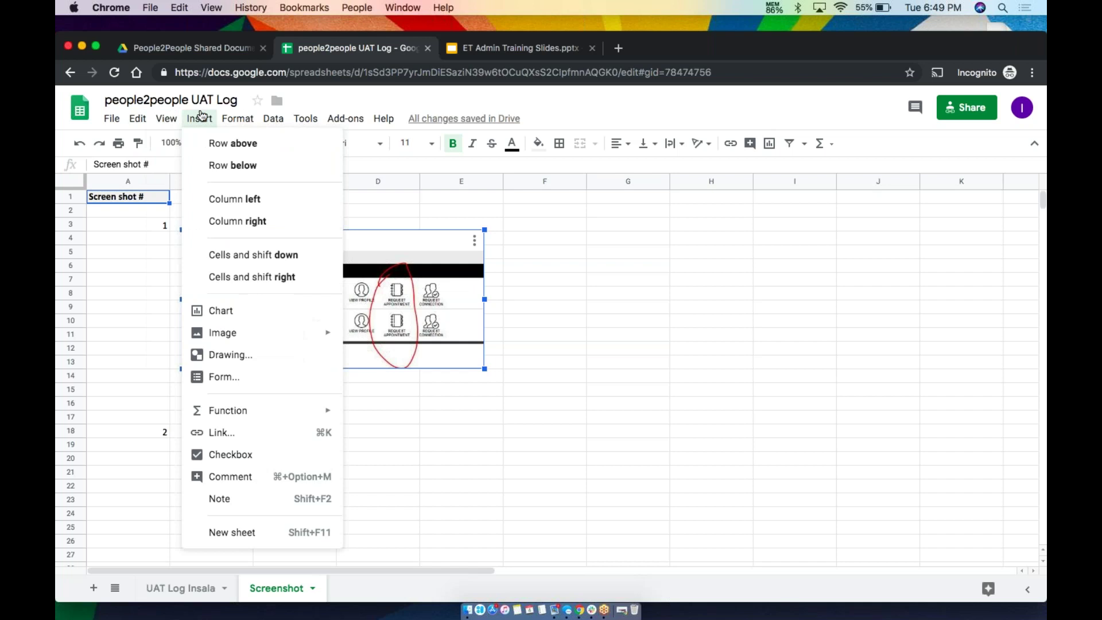
pyautogui.moveTo(237, 335)
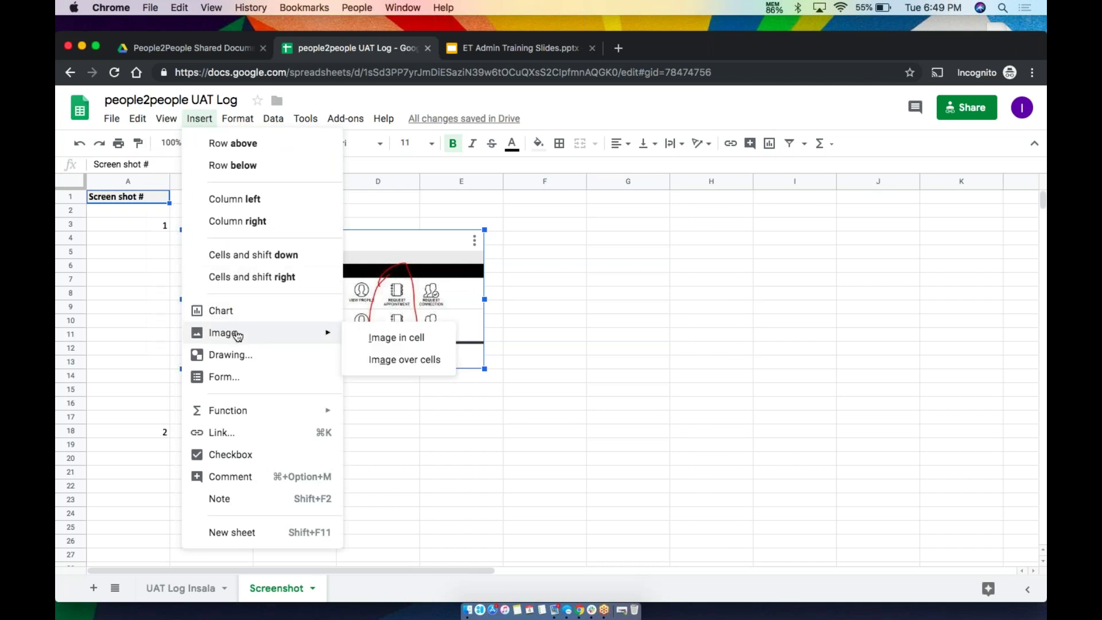
pyautogui.click(357, 339)
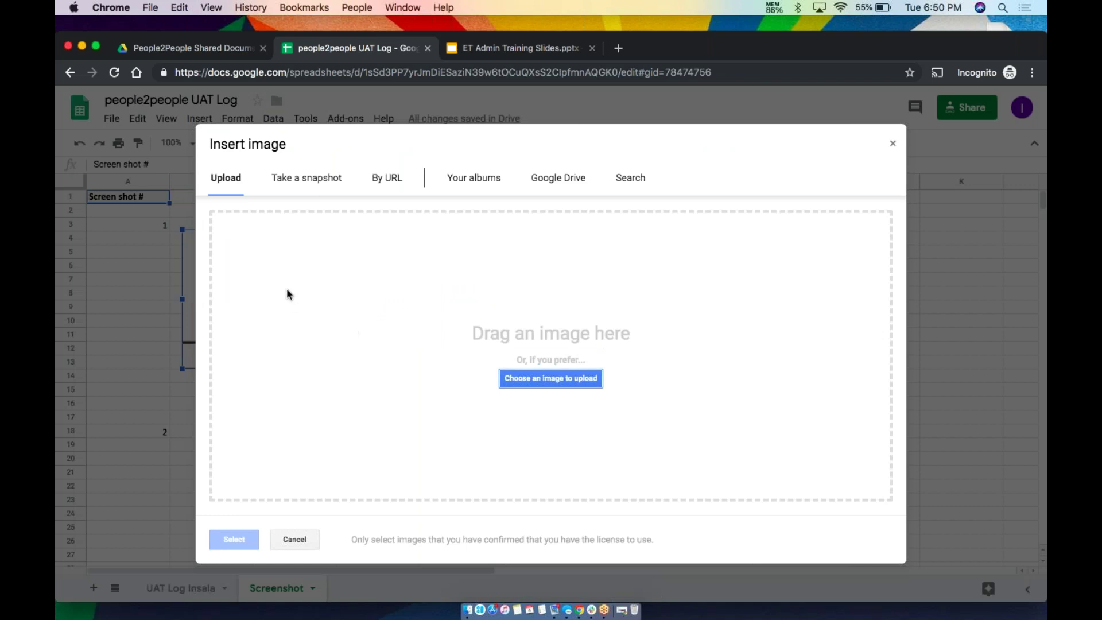
pyautogui.click(893, 143)
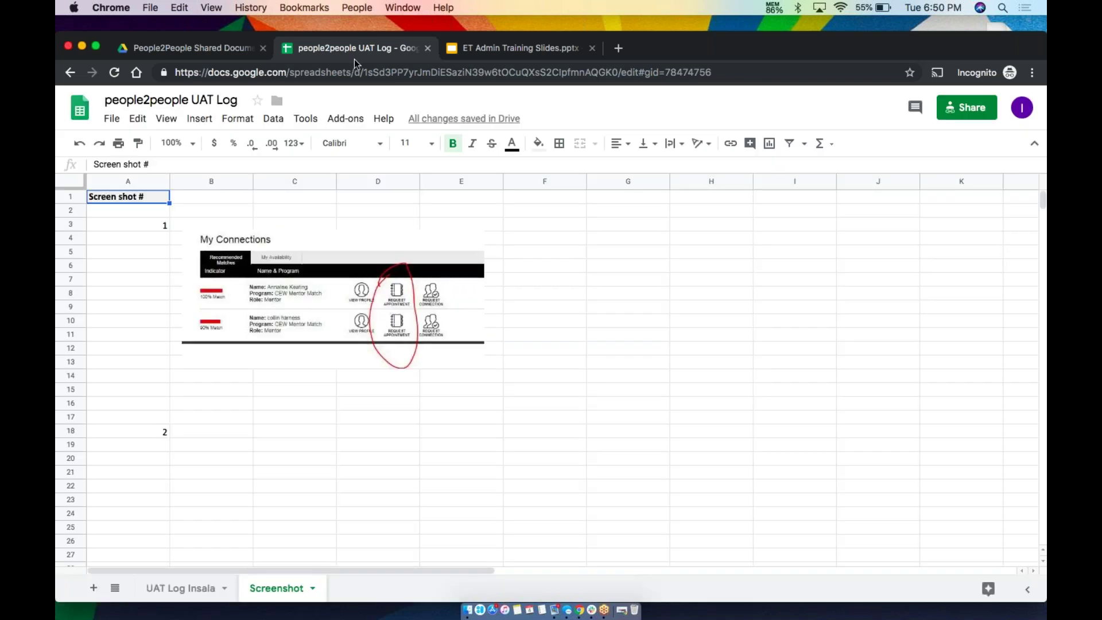
pyautogui.click(188, 596)
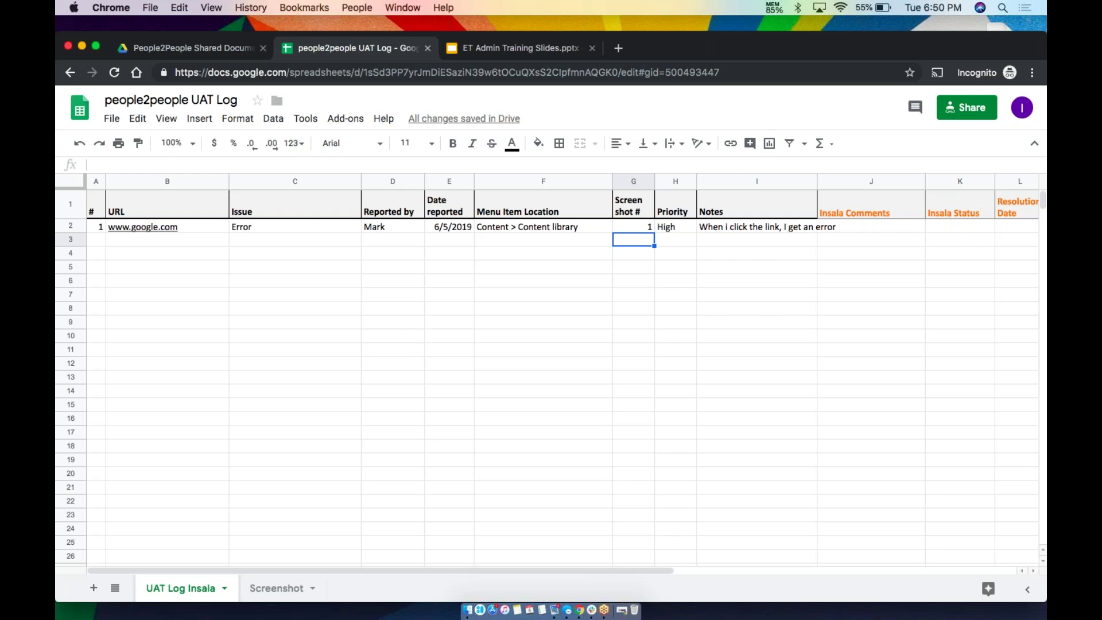
# Select the sample issue in row 2 and delete the example screenshot on the Screenshot sheet
pyautogui.click(97, 227)
pyautogui.hotkey('shift', 'Right')
pyautogui.hotkey('shift', 'Right')
pyautogui.hotkey('shift', 'Right')
pyautogui.hotkey('shift', 'Right')
pyautogui.hotkey('shift', 'Right')
pyautogui.hotkey('shift', 'Right')
pyautogui.hotkey('shift', 'Right')
pyautogui.hotkey('shift', 'Right')
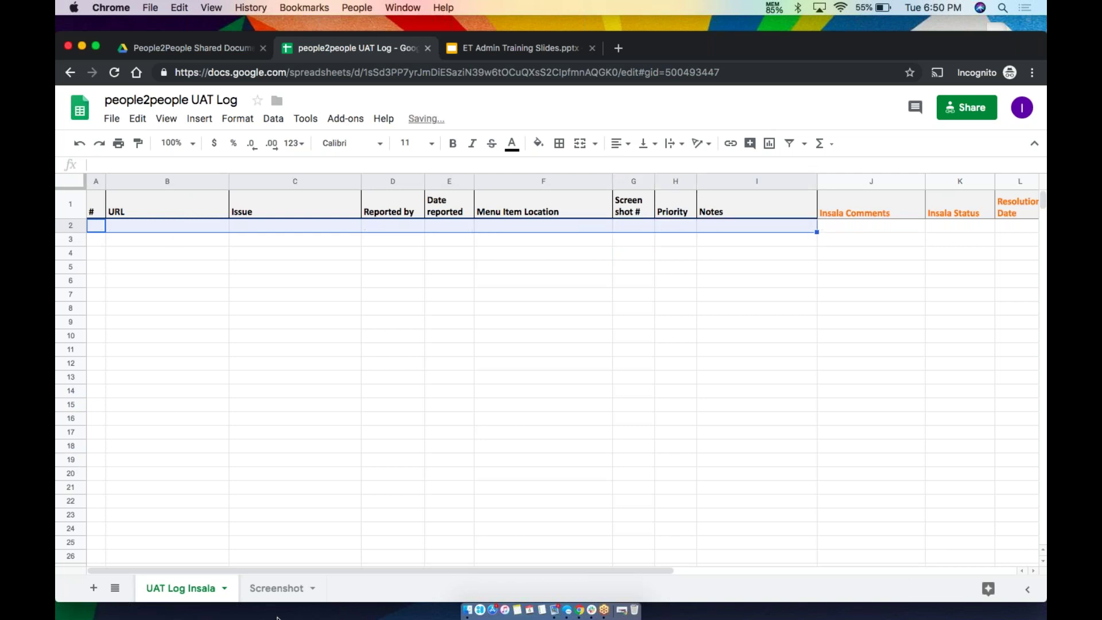
pyautogui.click(277, 589)
pyautogui.press('super+v')
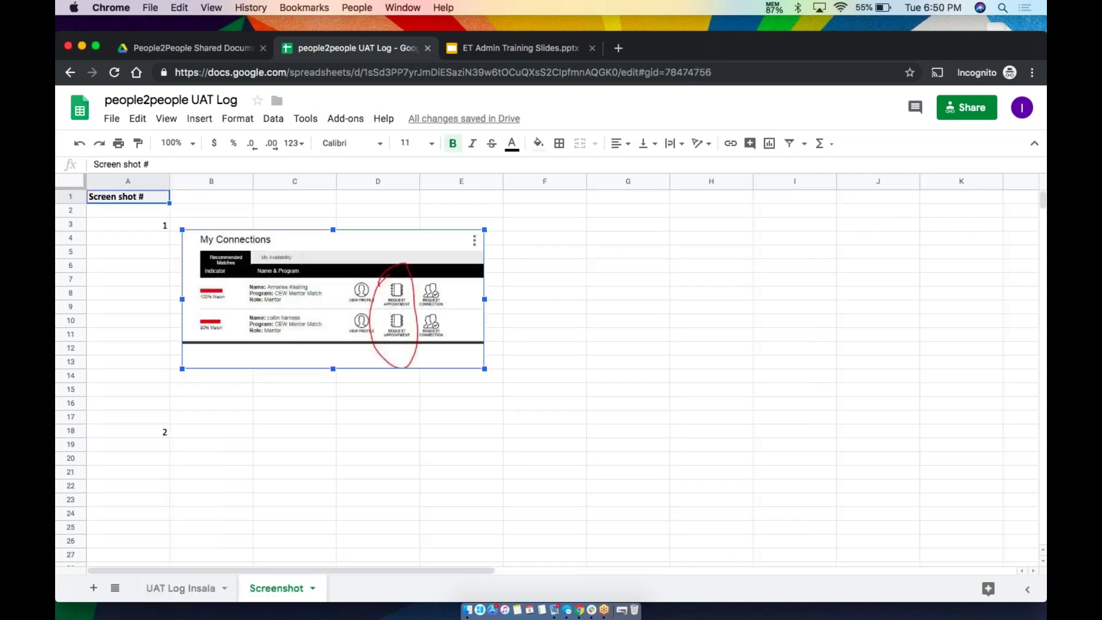
pyautogui.press('Delete')
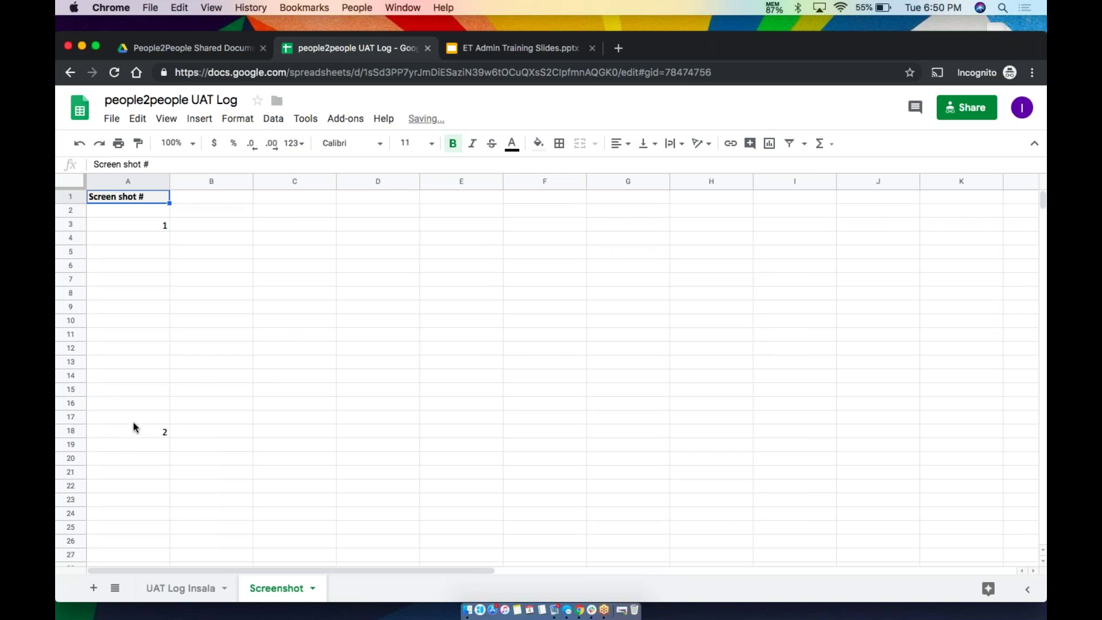
# Clear the screenshot number 2 from its cell and return to the Drive folder
pyautogui.click(133, 421)
pyautogui.click(134, 430)
pyautogui.press('Delete')
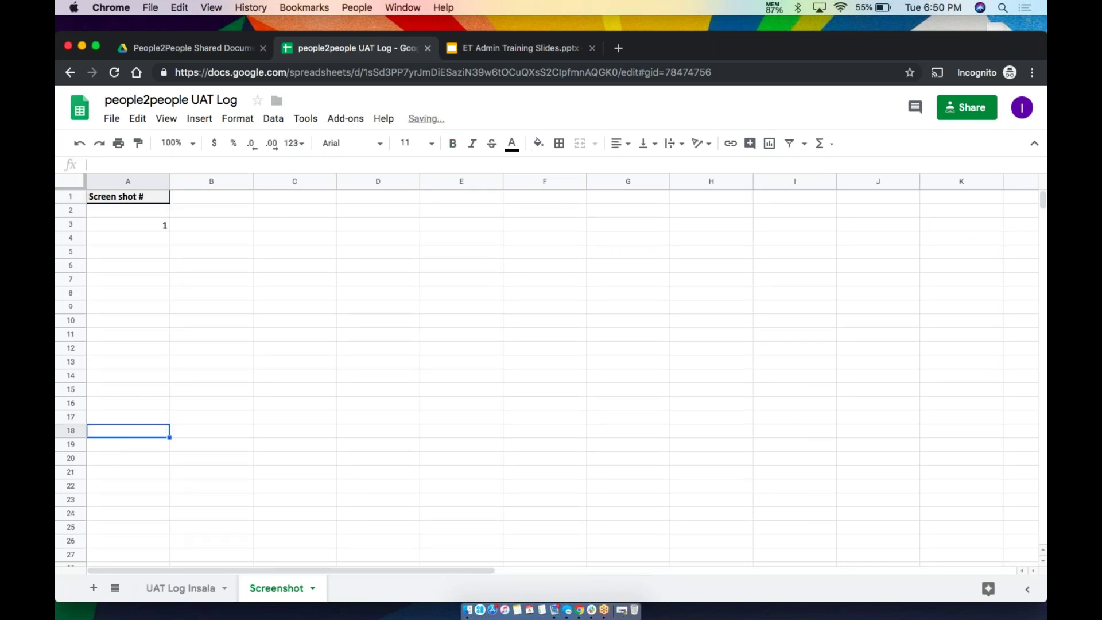
pyautogui.click(222, 48)
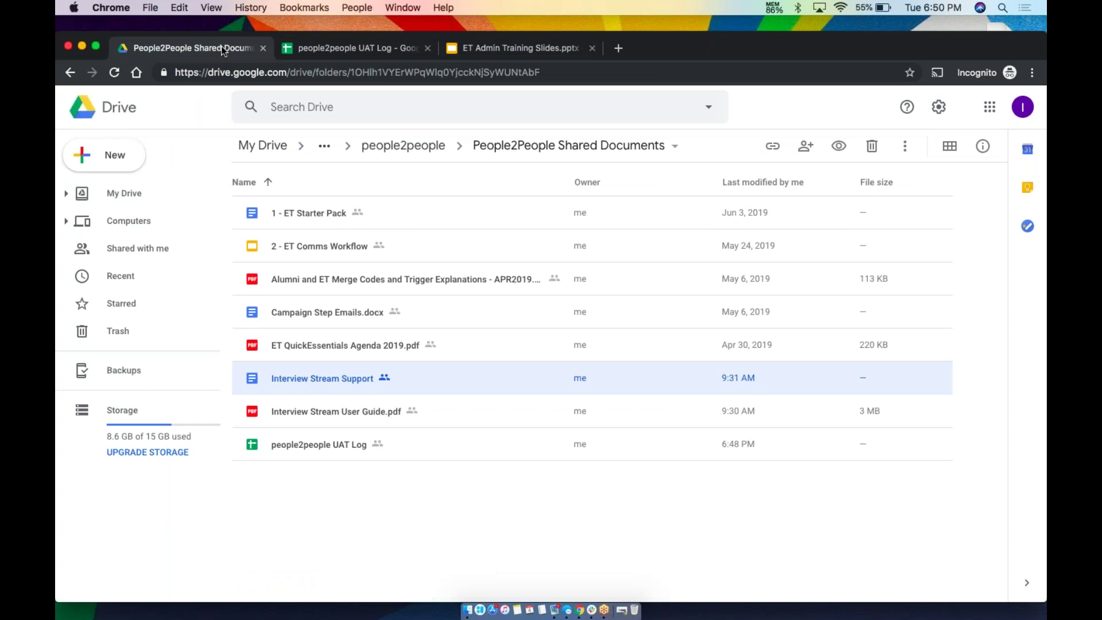
# Restore the minimized Chrome window showing the Career Compass dashboard
pyautogui.click(622, 610)
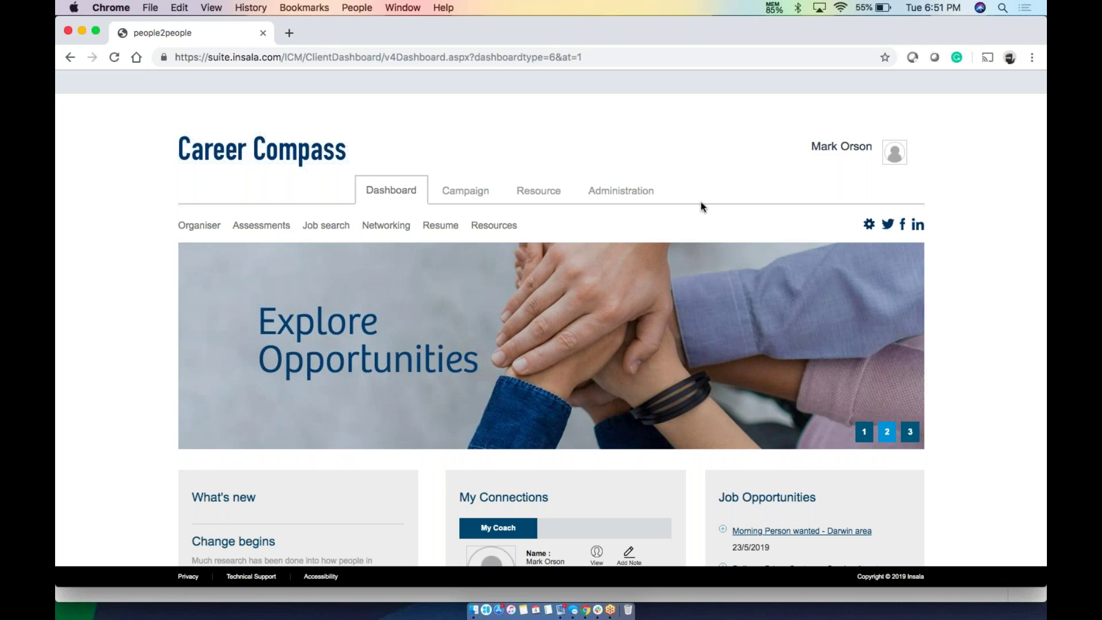
pyautogui.moveTo(459, 227)
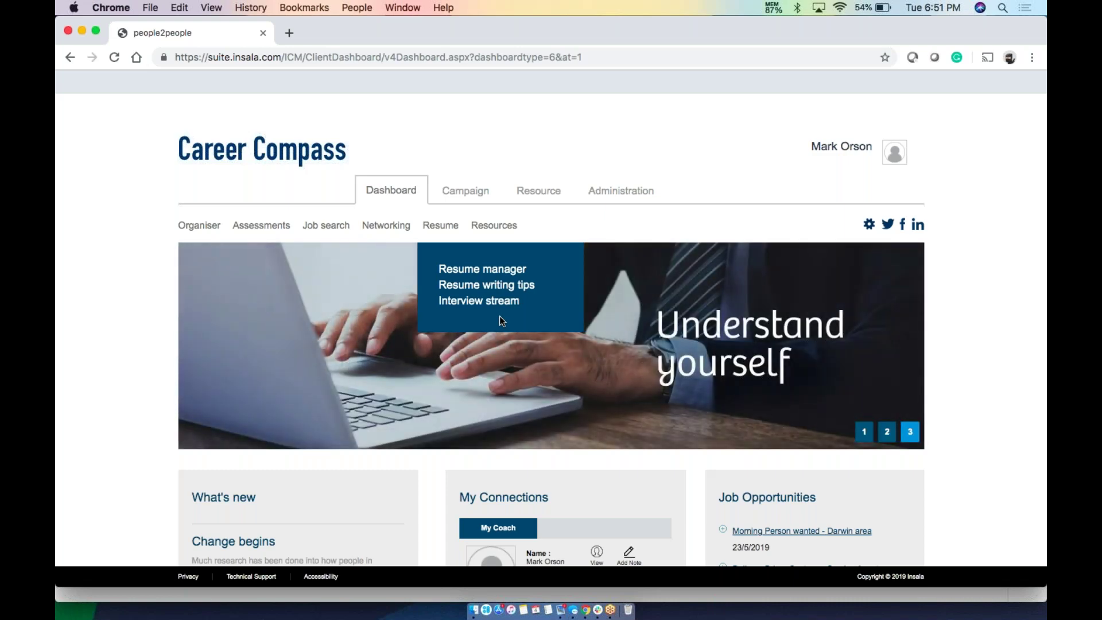
pyautogui.moveTo(388, 230)
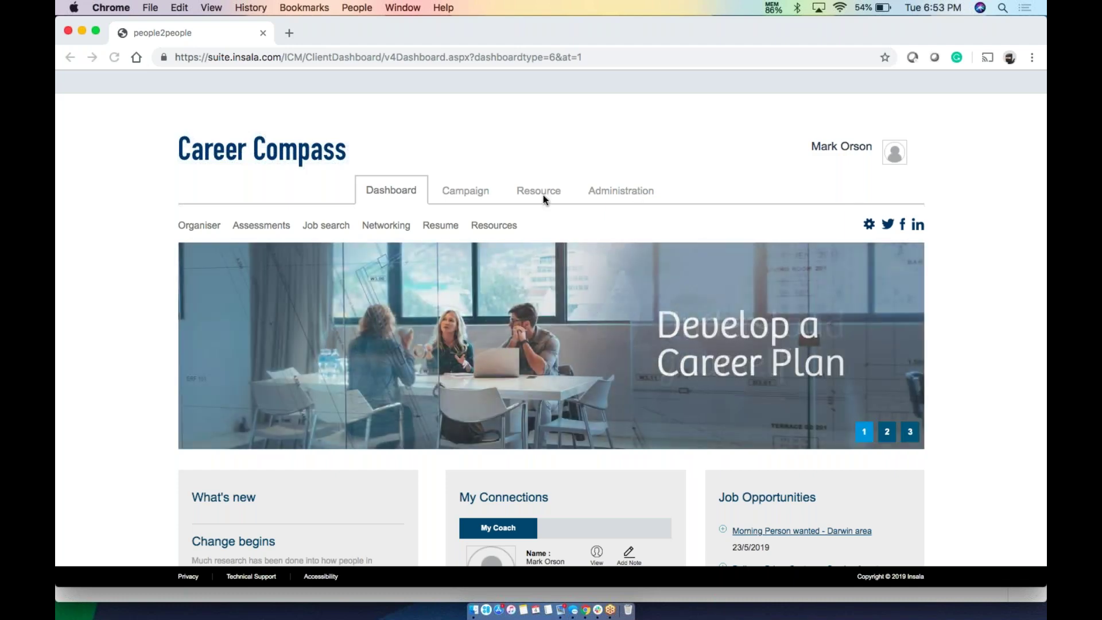
# Open the Administration tab and look over its Administration, Messages, Support and Reporting menus
pyautogui.click(605, 198)
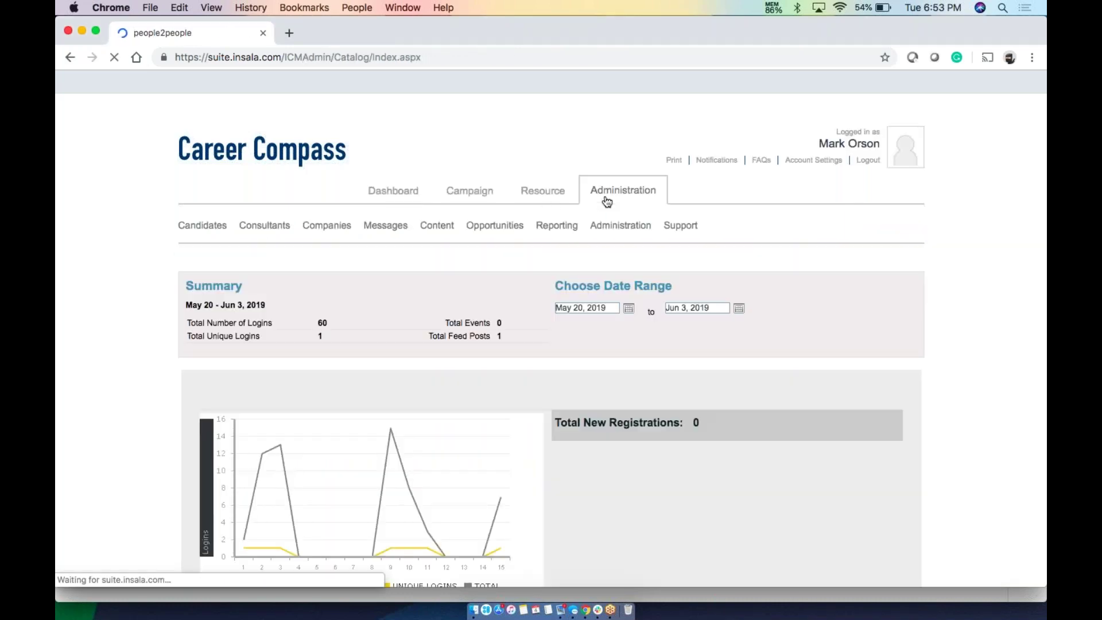
pyautogui.moveTo(615, 226)
pyautogui.moveTo(386, 235)
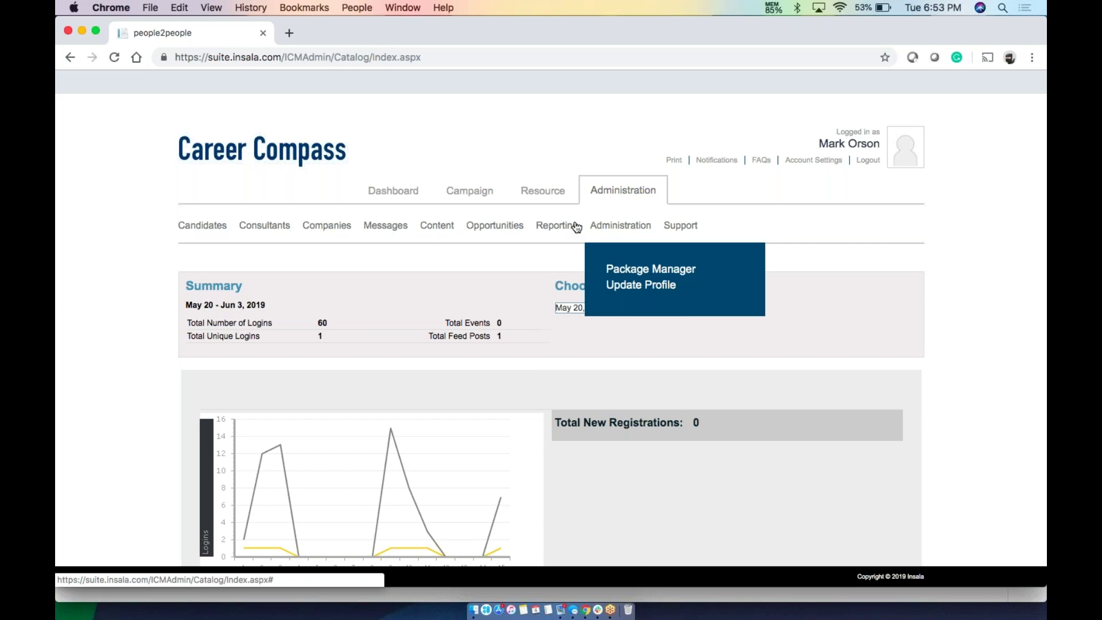
pyautogui.moveTo(691, 233)
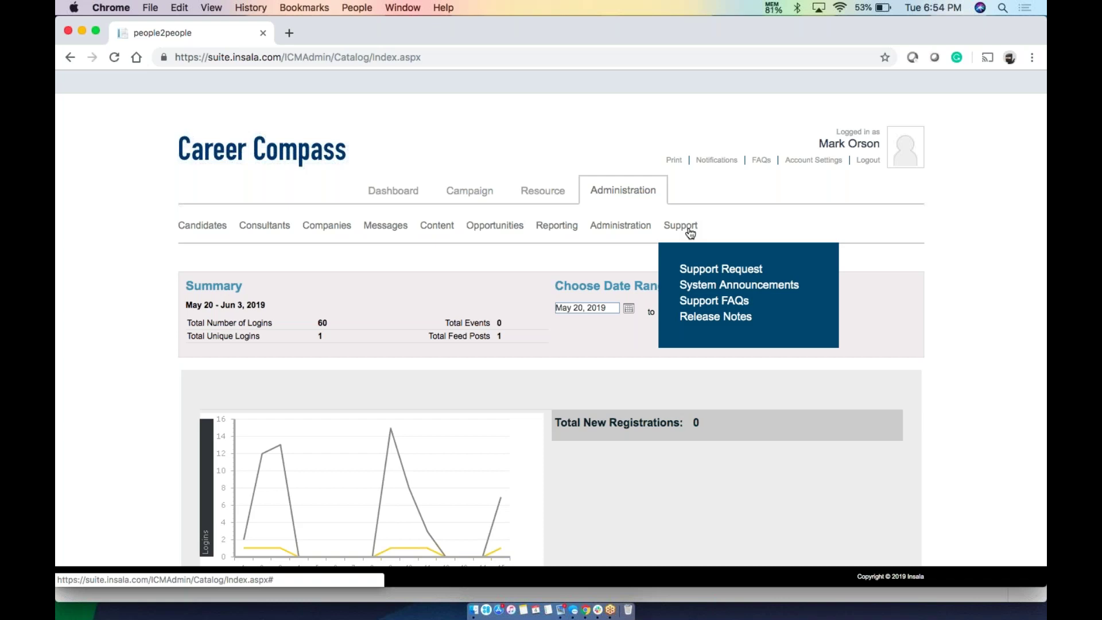
pyautogui.moveTo(560, 239)
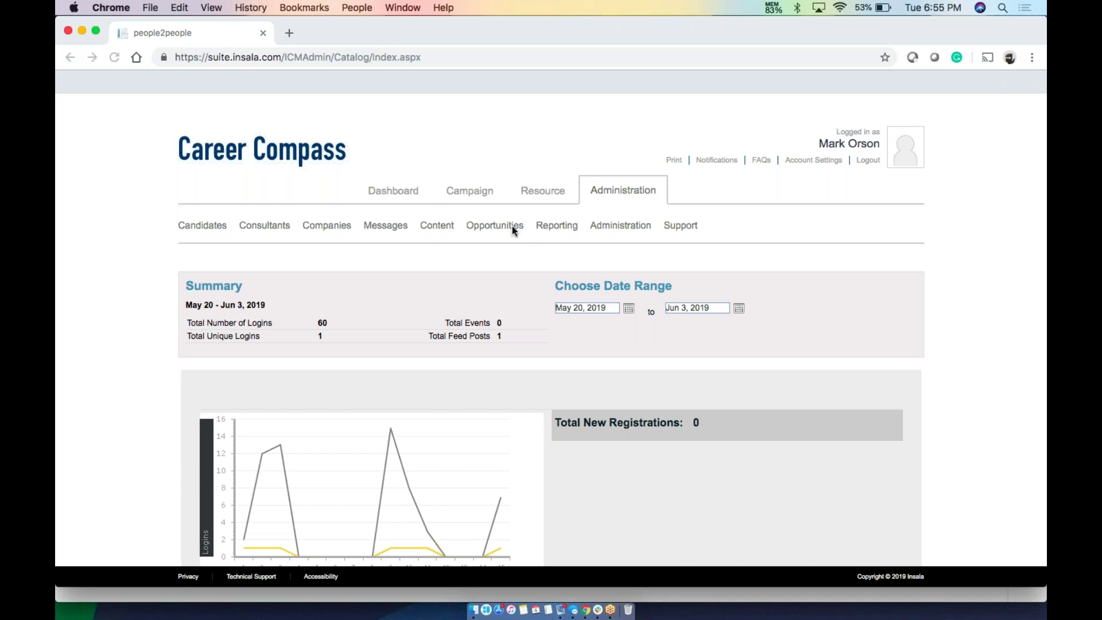
# From the dashboard, add a new resume named 'Test' in Resume > Resume manager
pyautogui.click(374, 191)
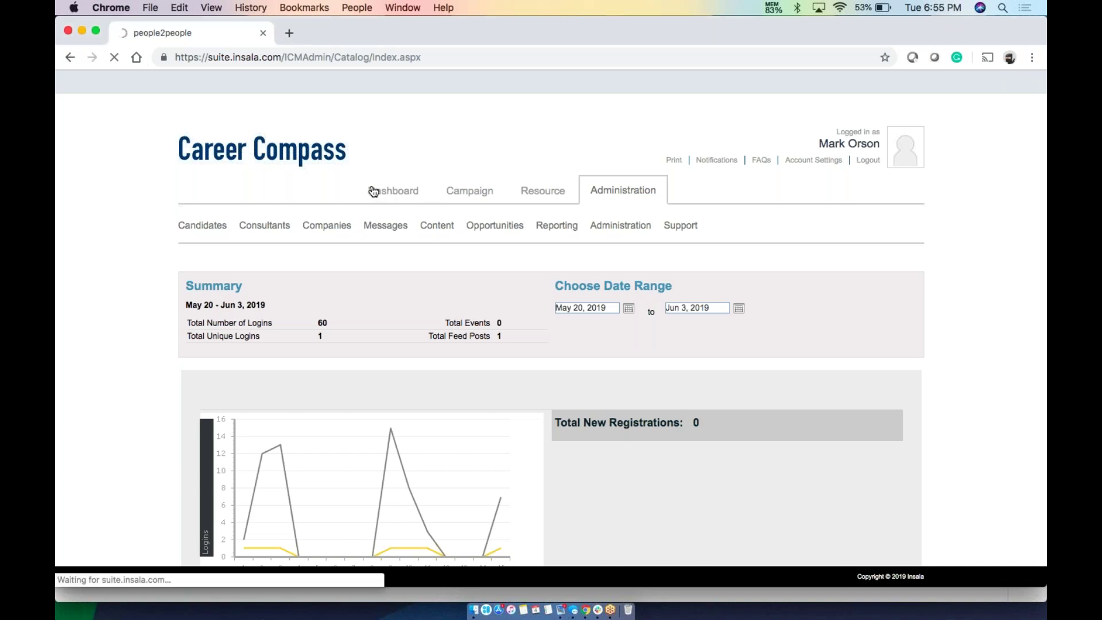
pyautogui.moveTo(437, 225)
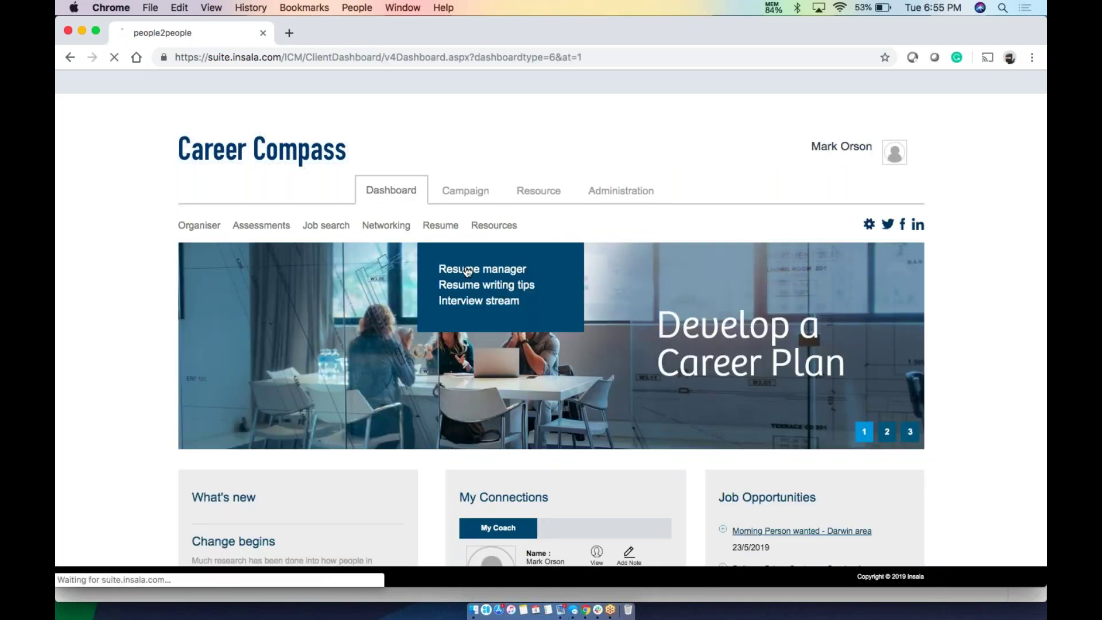
pyautogui.click(467, 270)
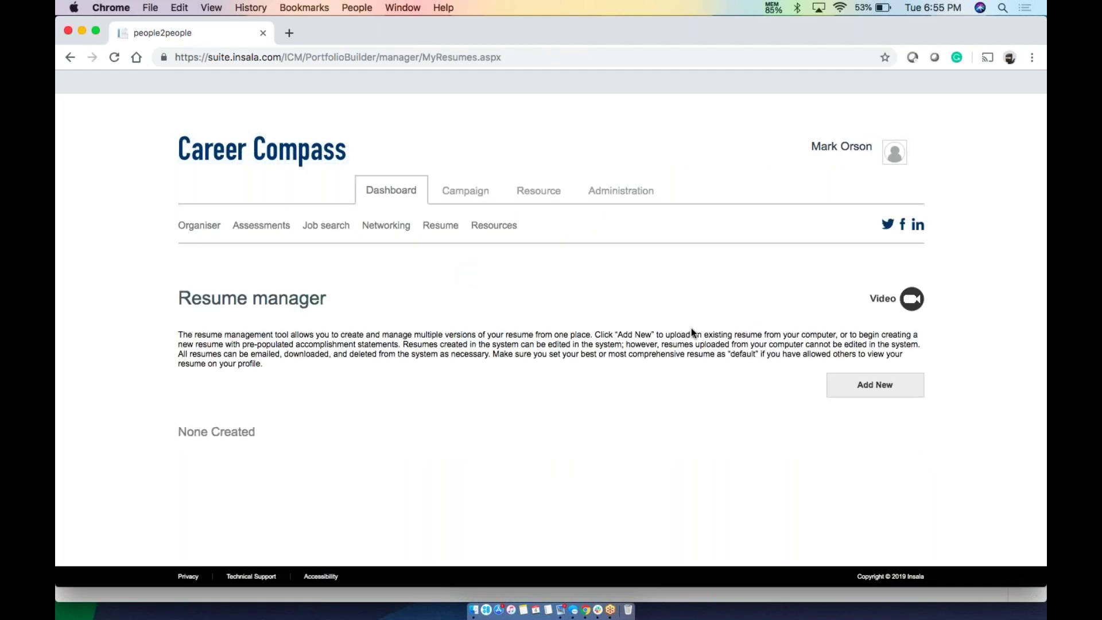
pyautogui.click(867, 384)
pyautogui.click(543, 328)
pyautogui.write('Test')
pyautogui.press('Return')
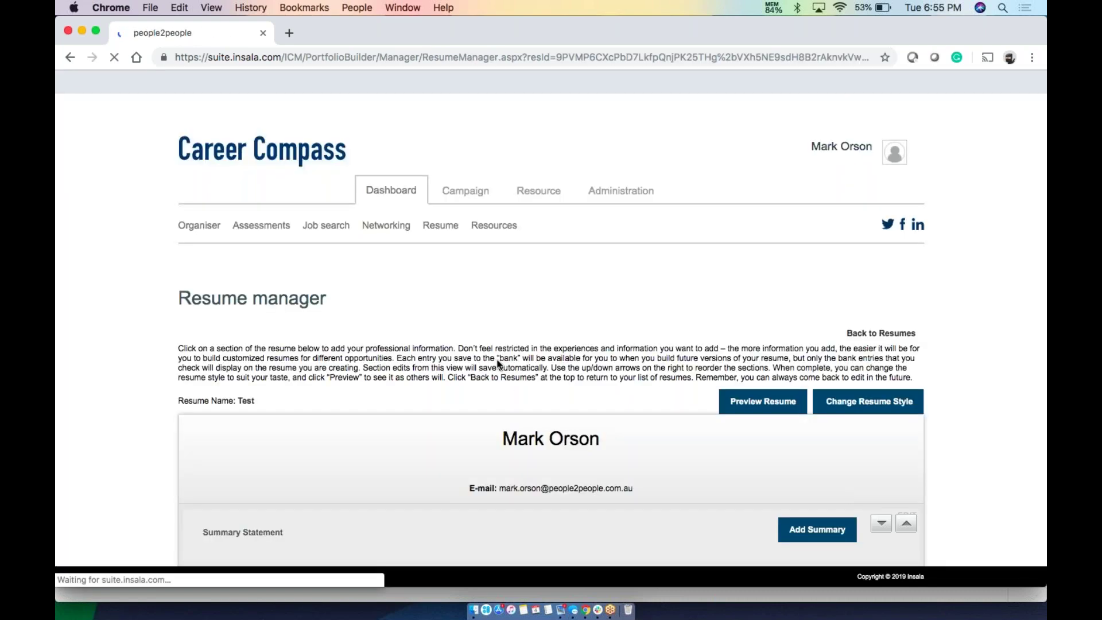
# Preview the empty Test resume, close the preview, and open Change Resume Style
pyautogui.scroll(-5, 499, 365)
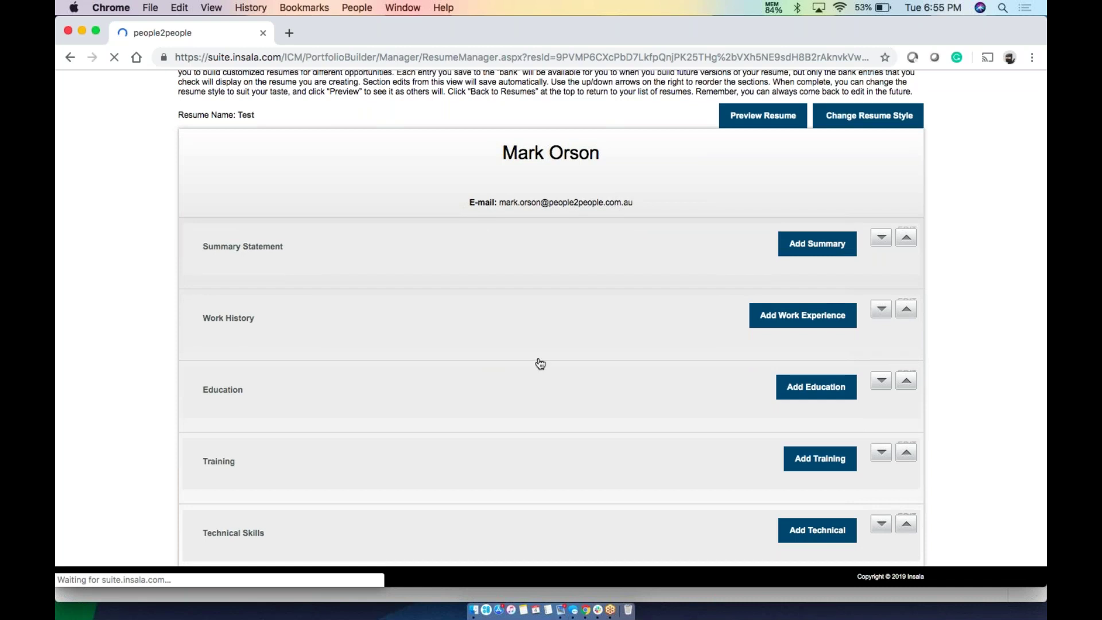
pyautogui.click(737, 123)
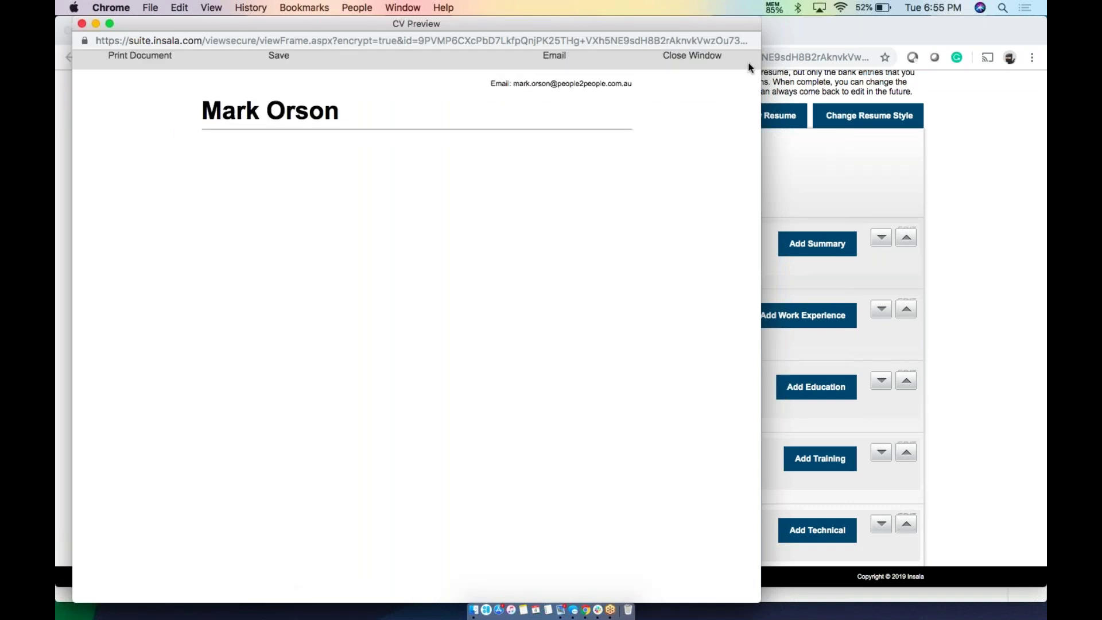
pyautogui.click(82, 24)
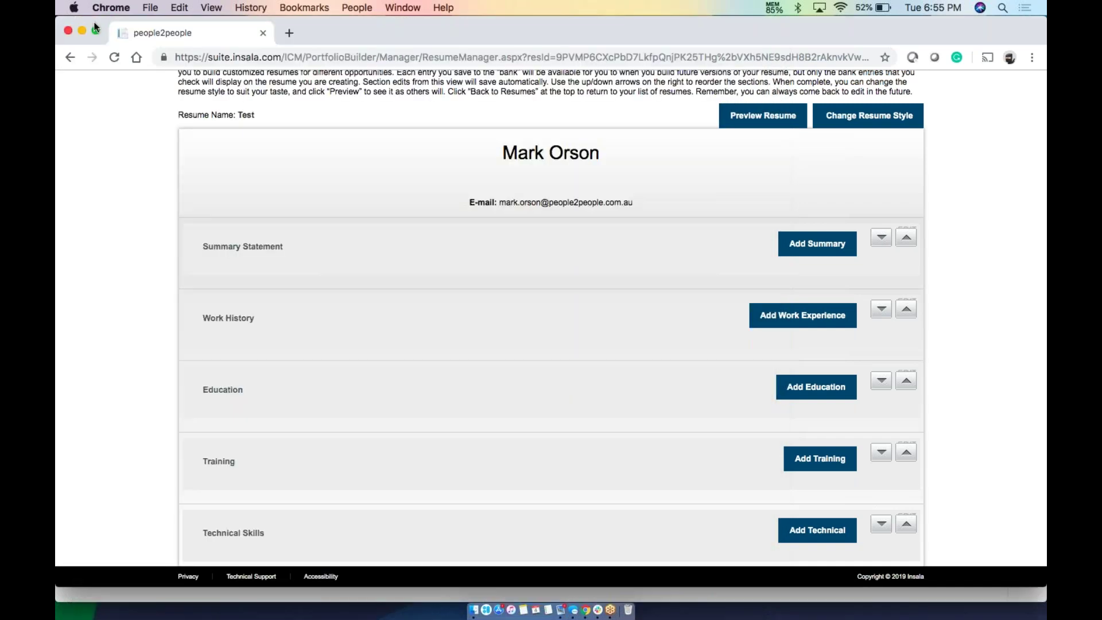
pyautogui.click(859, 115)
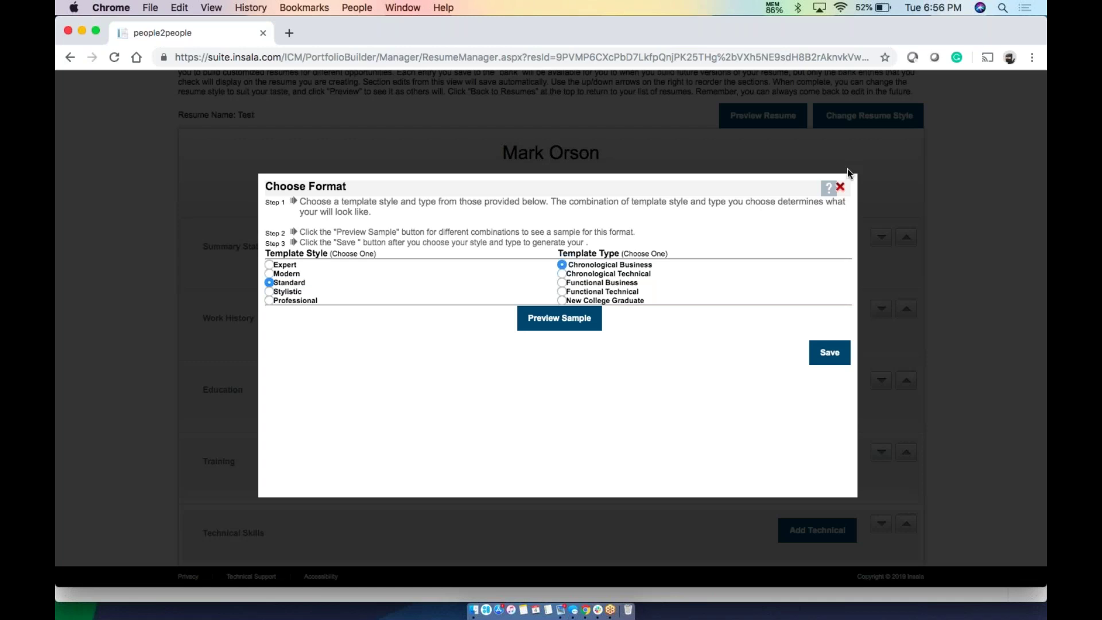
# Close the Choose Format dialog unchanged and bring the other browser window forward
pyautogui.click(840, 186)
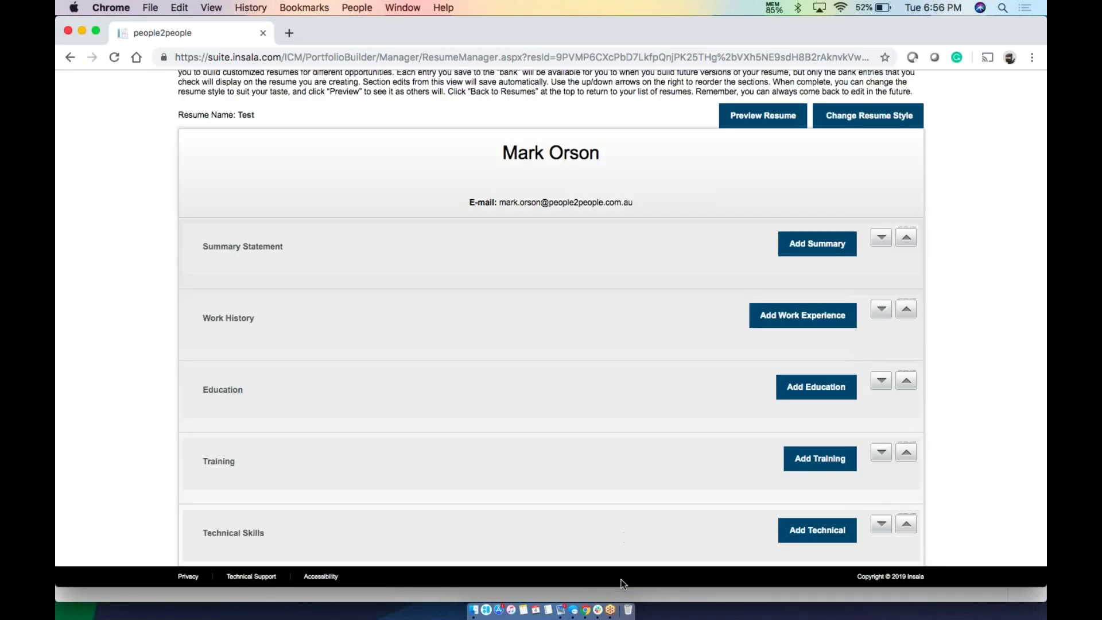
pyautogui.moveTo(346, 28); pyautogui.dragTo(357, 72)
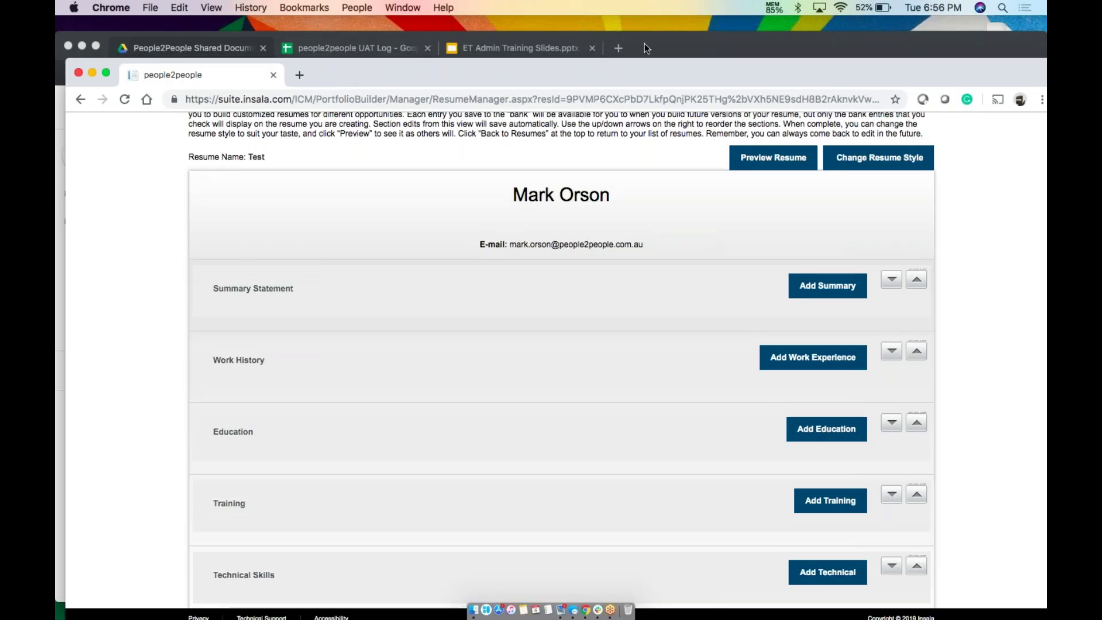
pyautogui.click(644, 43)
# In ET Admin Training Slides, step through slides 4, 5 and 6 to the thank-you slide
pyautogui.click(519, 48)
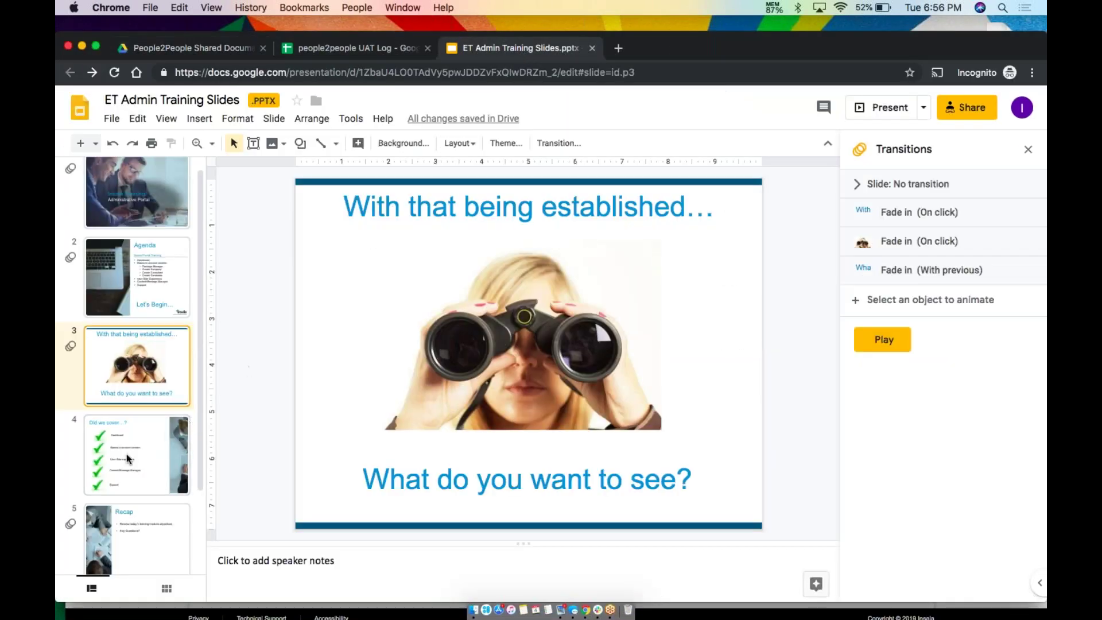
pyautogui.click(128, 457)
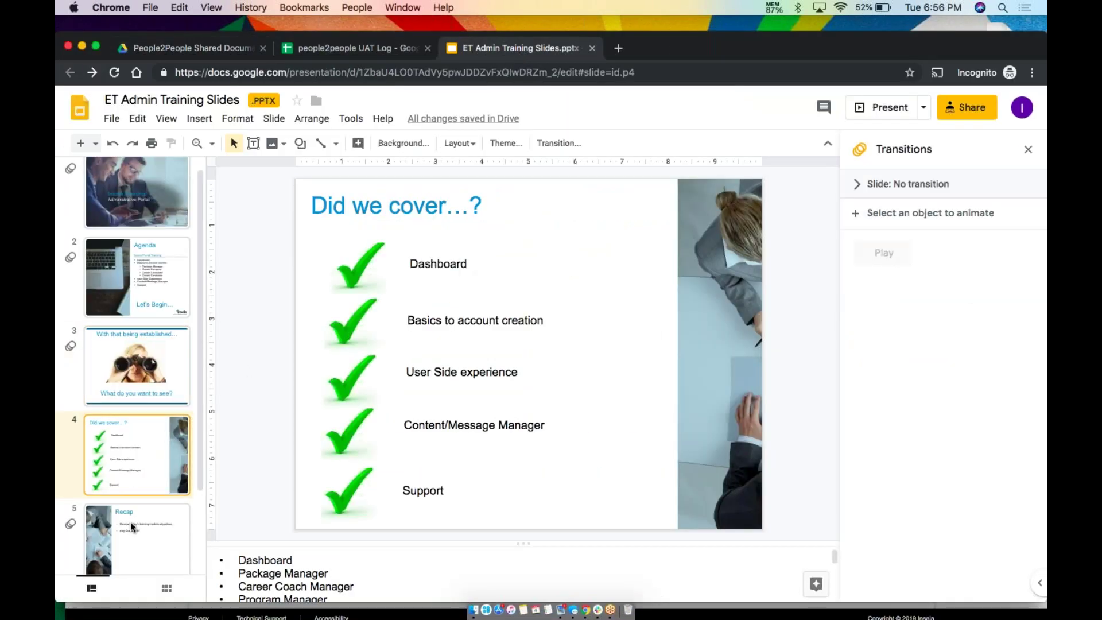
pyautogui.click(131, 531)
pyautogui.scroll(-3, 131, 536)
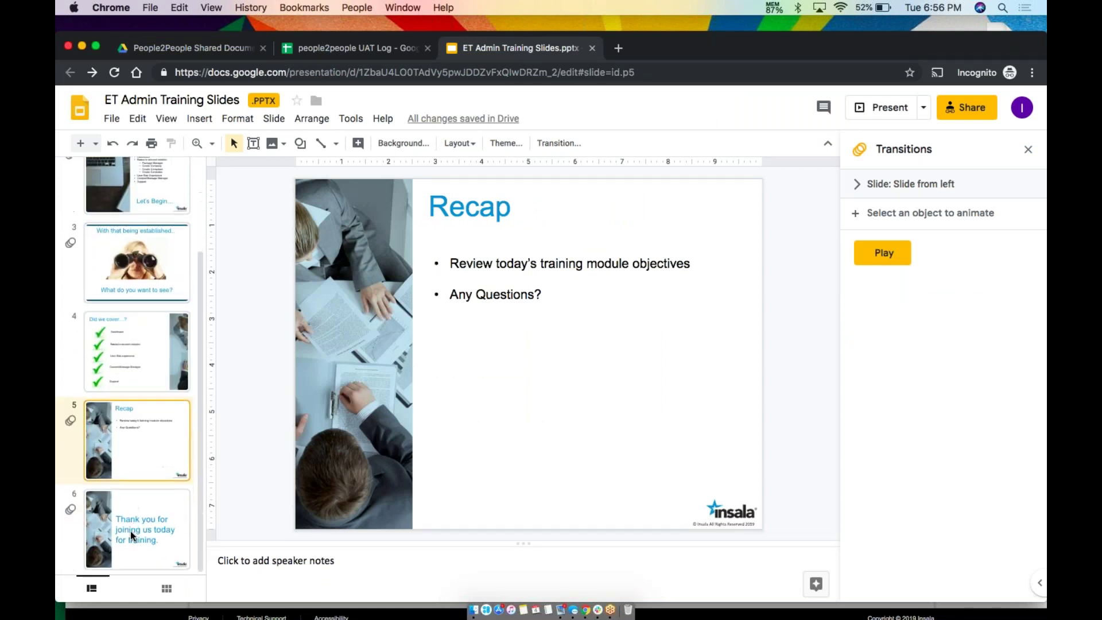
pyautogui.click(131, 535)
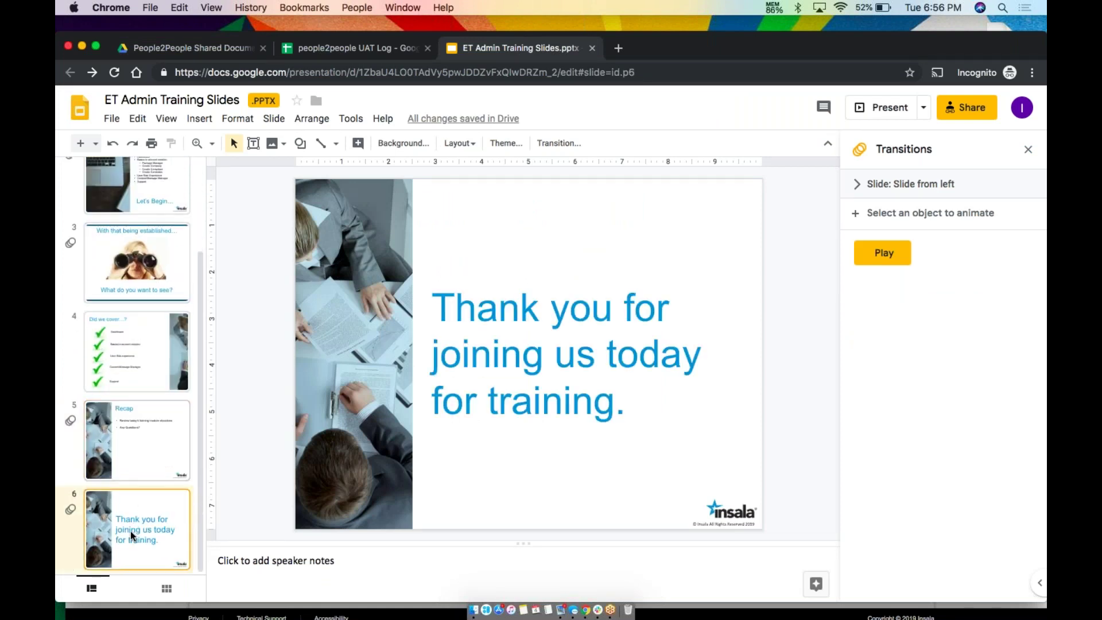